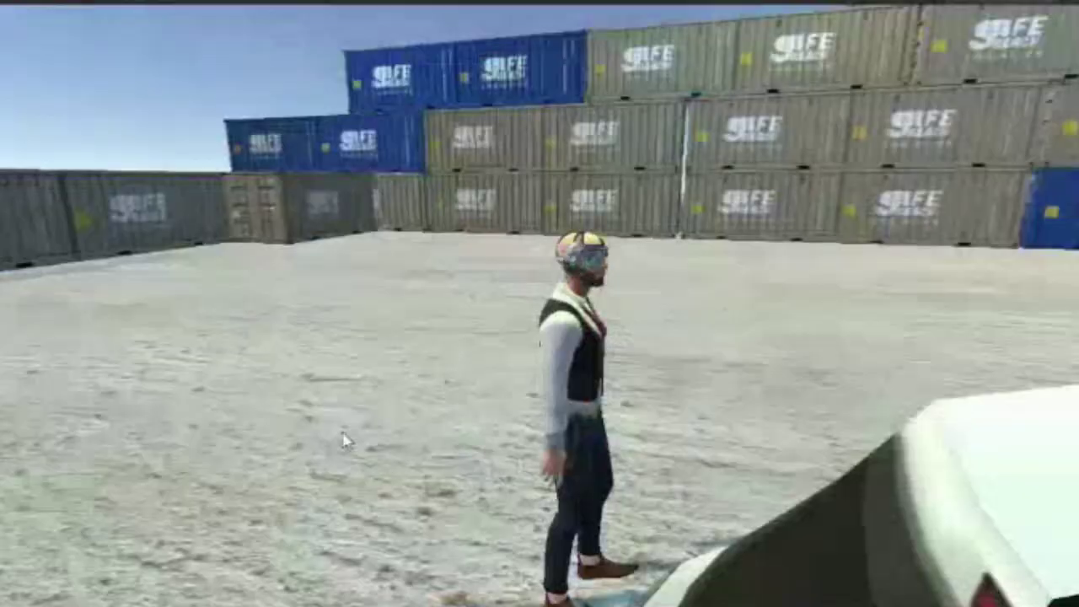
pyautogui.press('w')
pyautogui.press('a')
pyautogui.moveTo(455, 442); pyautogui.dragTo(666, 443)
pyautogui.press('d')
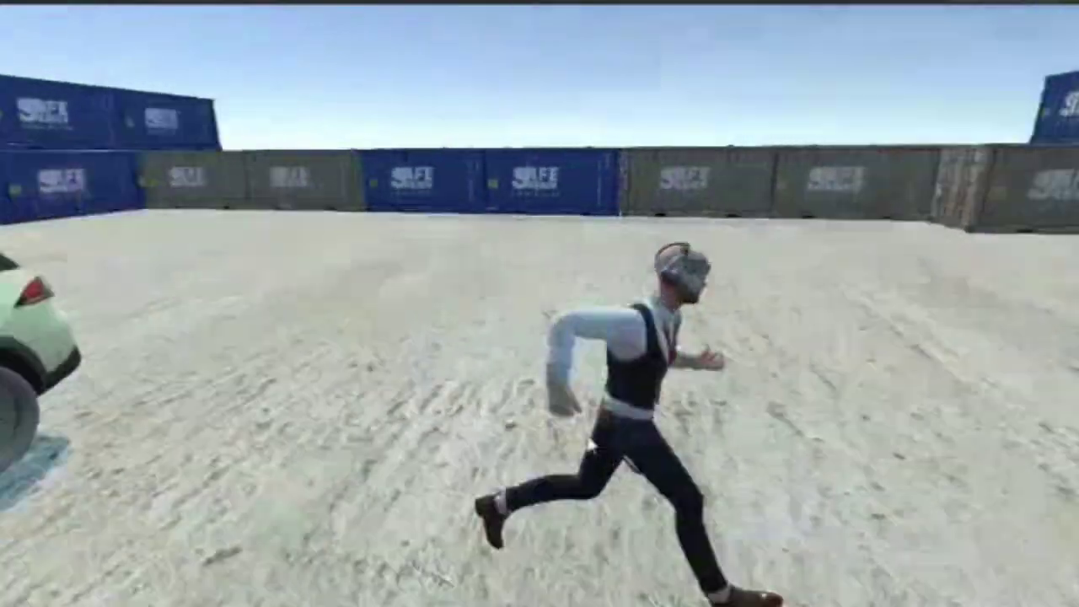
pyautogui.press('w')
pyautogui.press('space')
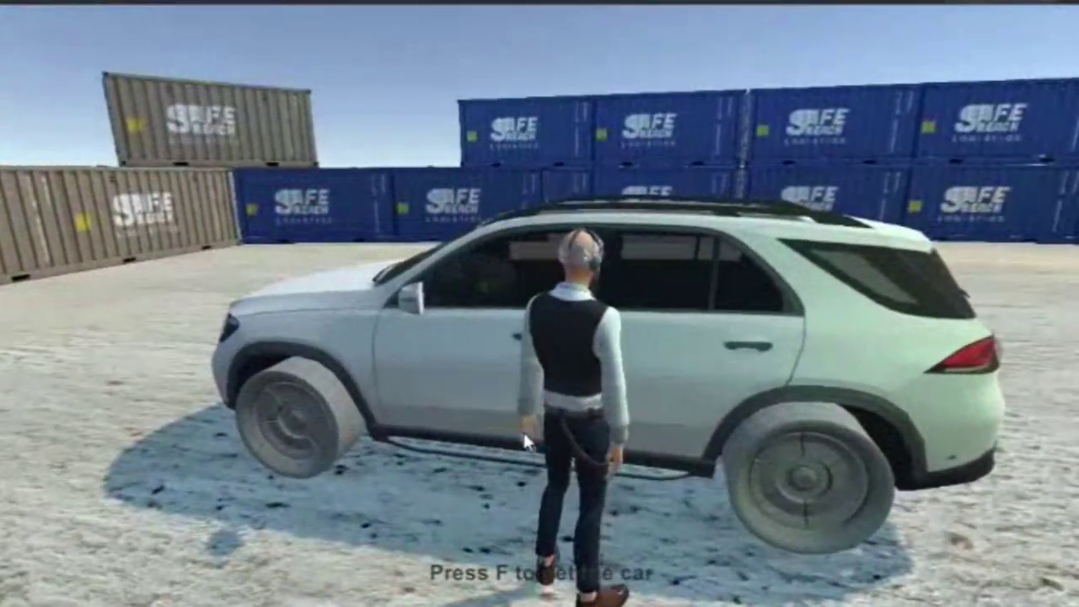
pyautogui.moveTo(524, 441); pyautogui.dragTo(524, 521)
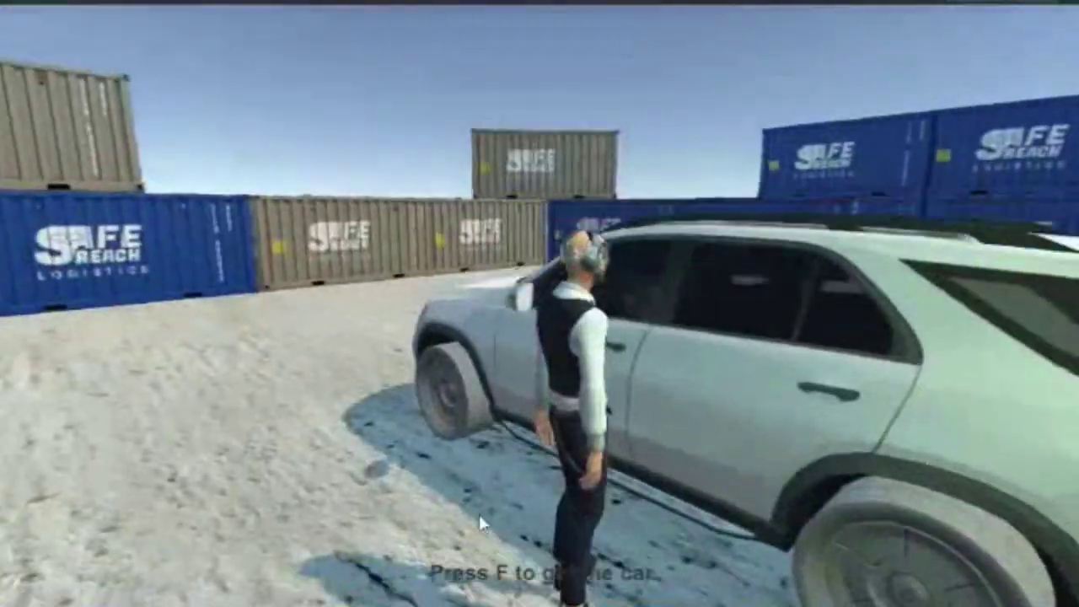
pyautogui.press('s')
pyautogui.press('w')
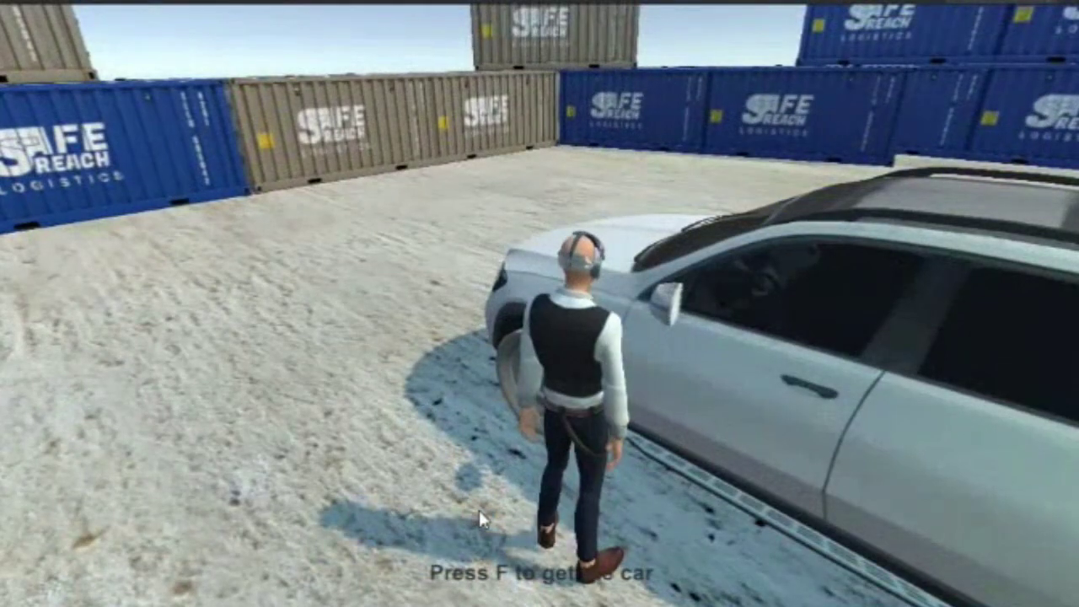
pyautogui.press('f')
pyautogui.press('w')
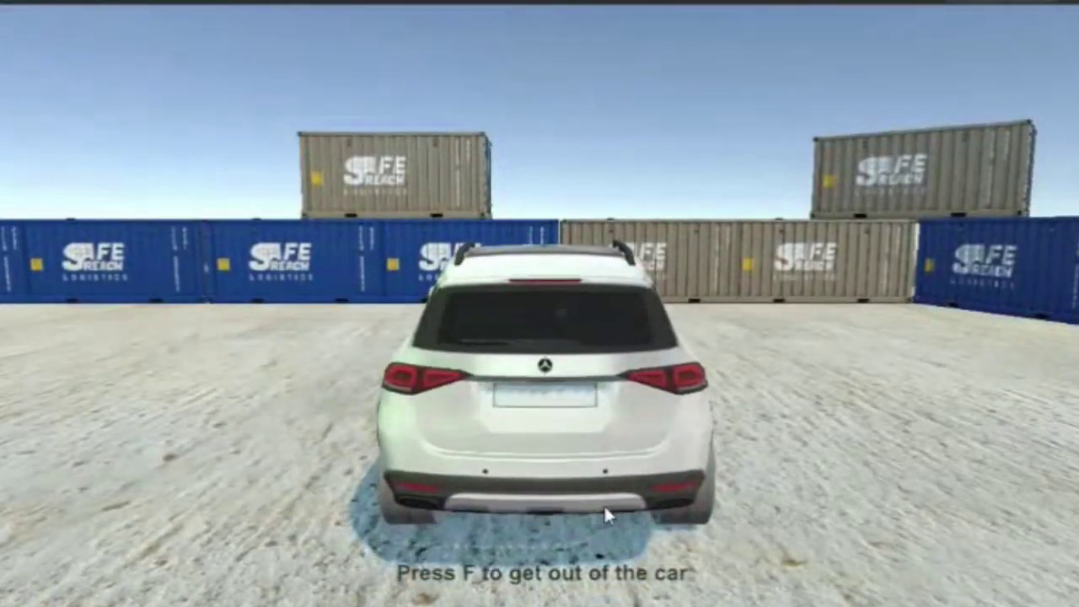
pyautogui.press('a')
pyautogui.press('w')
pyautogui.press('a')
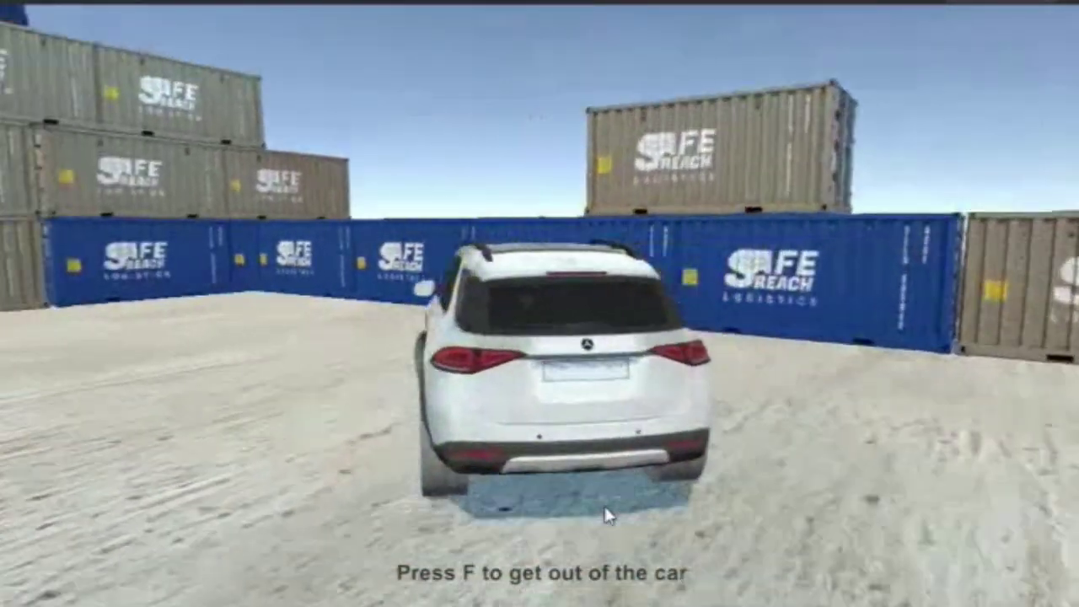
pyautogui.press('d')
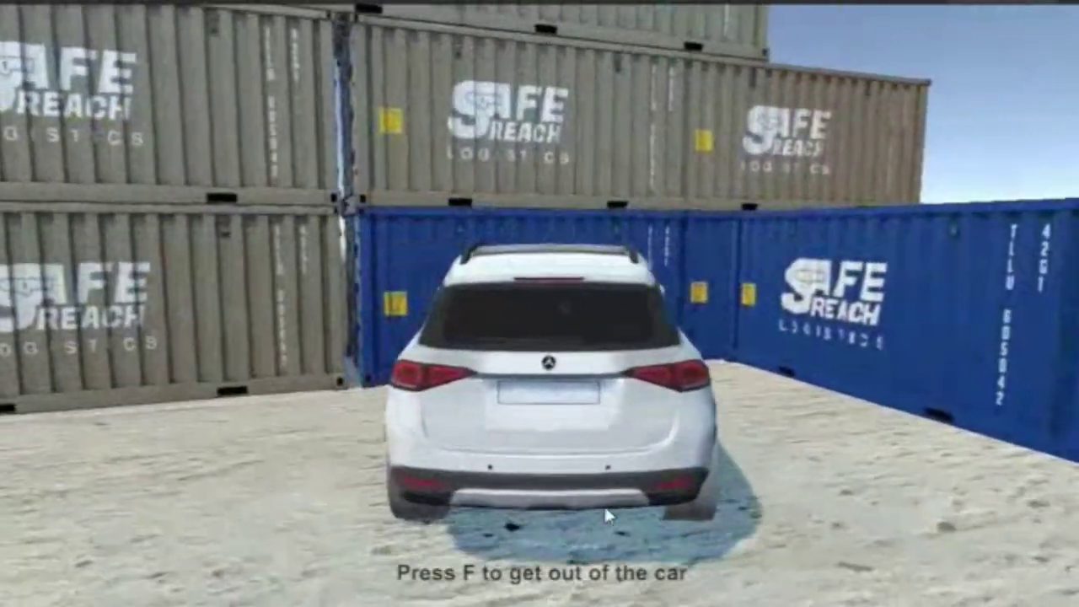
pyautogui.press('s')
pyautogui.press('s')
pyautogui.press('d')
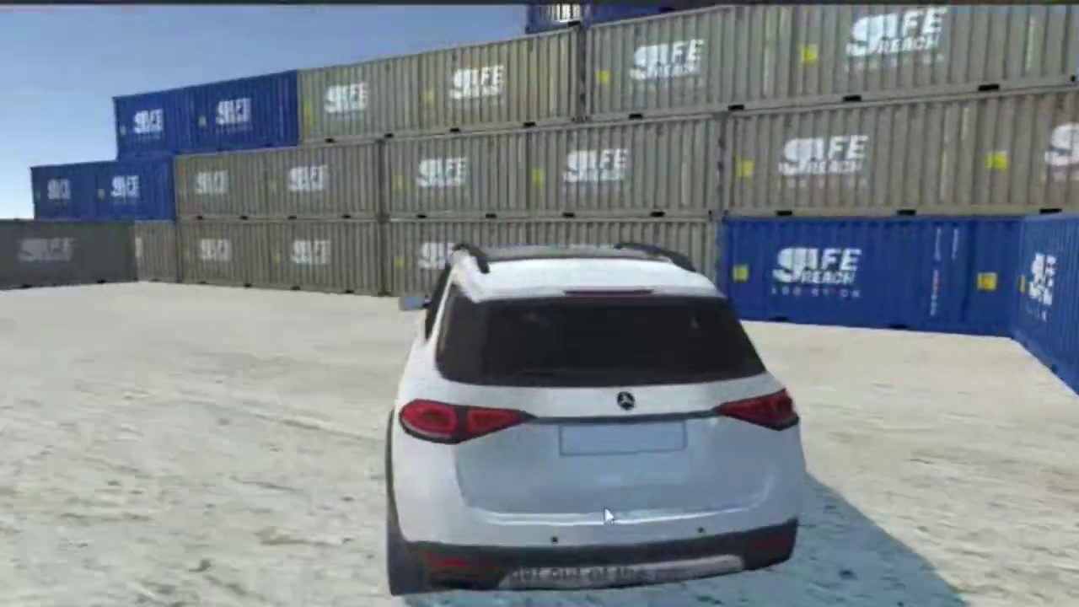
pyautogui.press('w')
pyautogui.press('w')
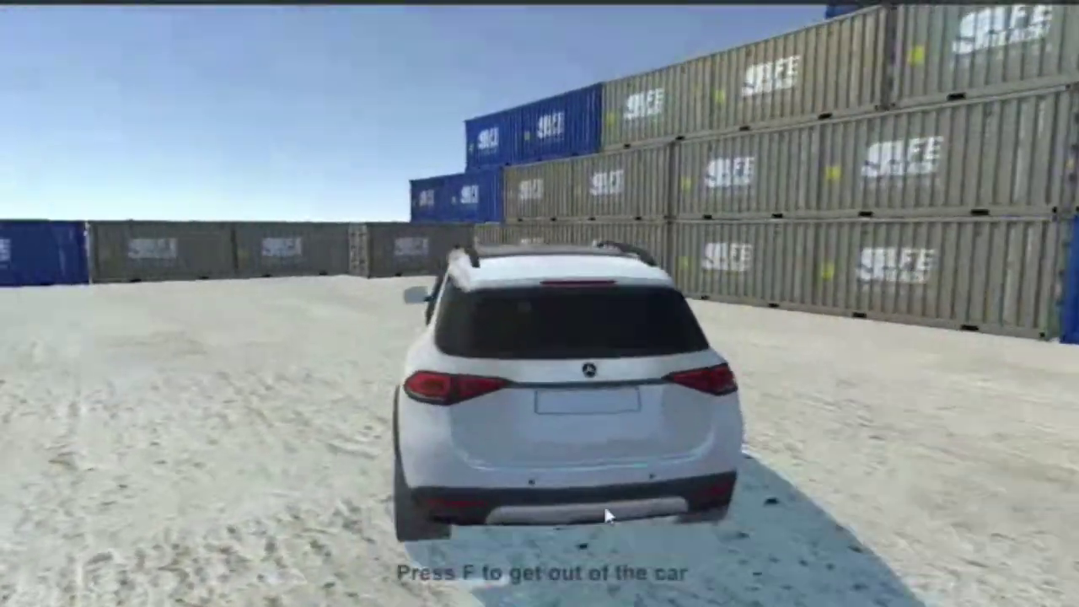
pyautogui.press('w')
pyautogui.press('a')
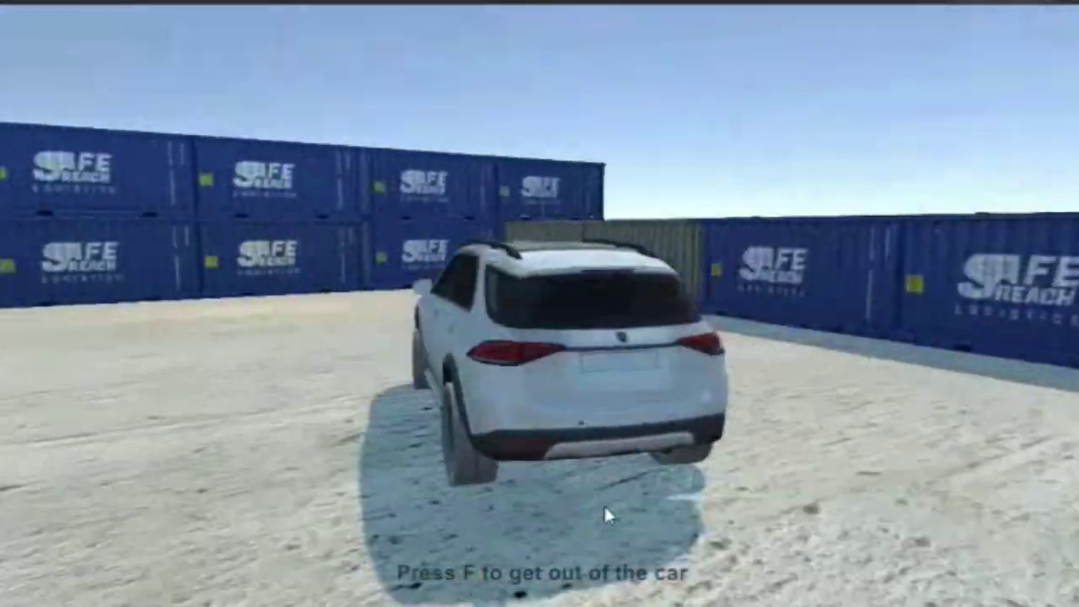
pyautogui.press('d')
pyautogui.press('s')
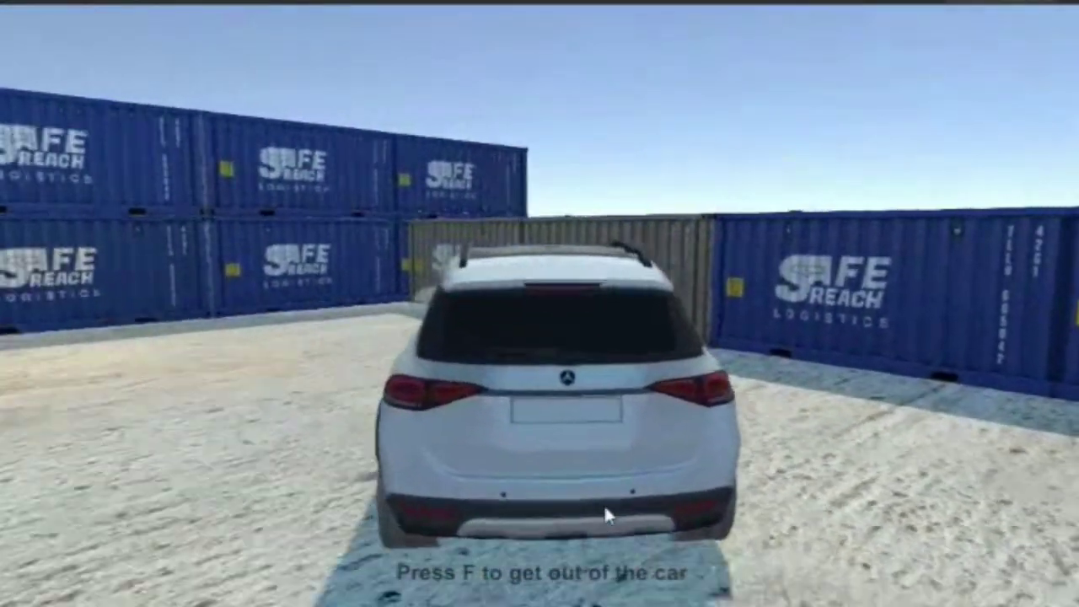
pyautogui.press('a')
pyautogui.press('s')
pyautogui.press('a')
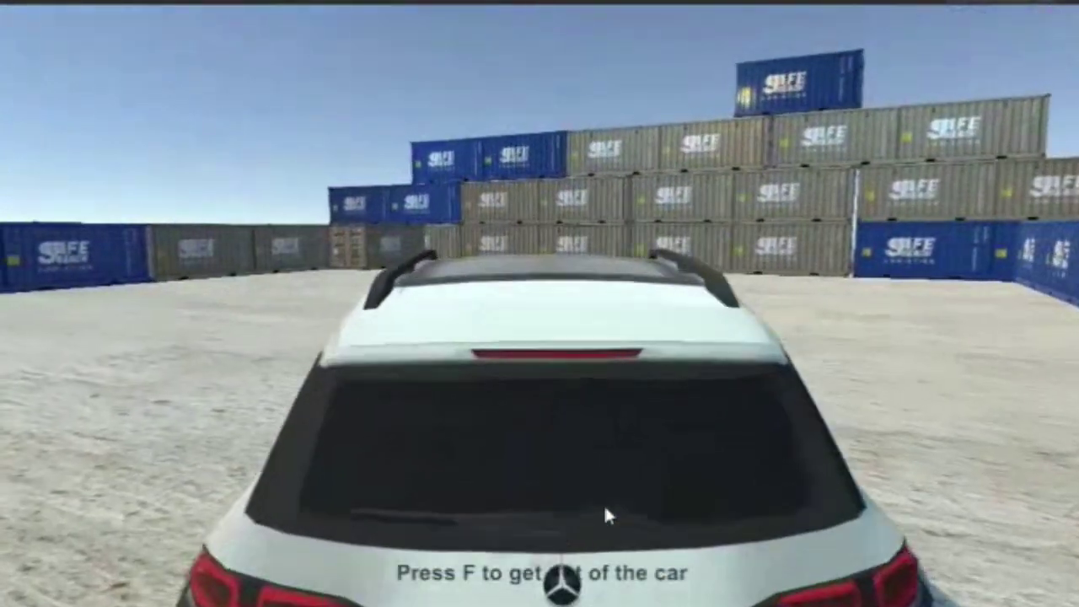
pyautogui.press('w')
pyautogui.press('d')
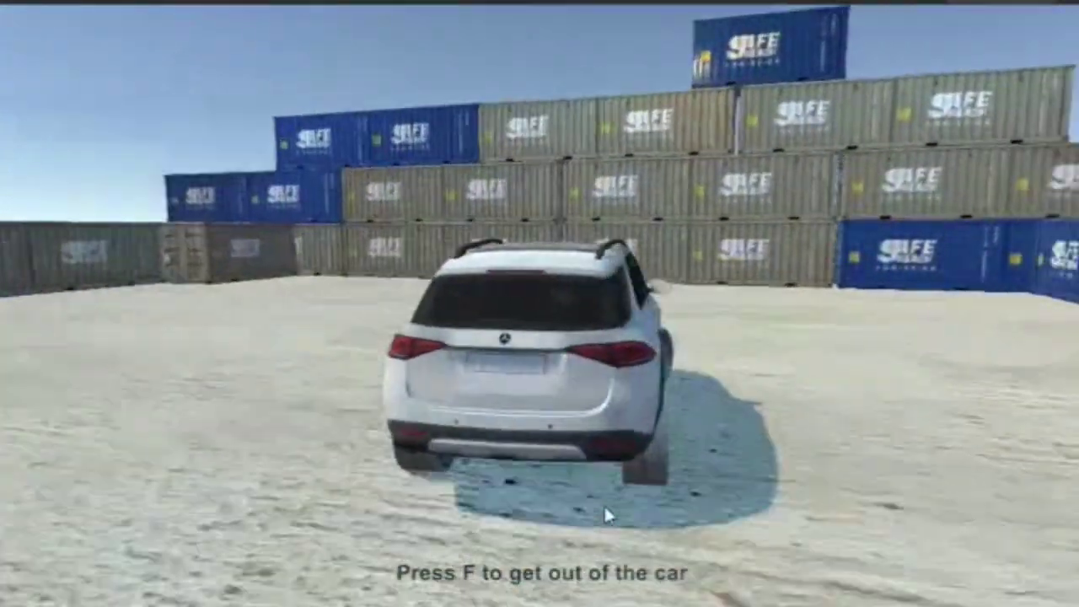
pyautogui.press('s')
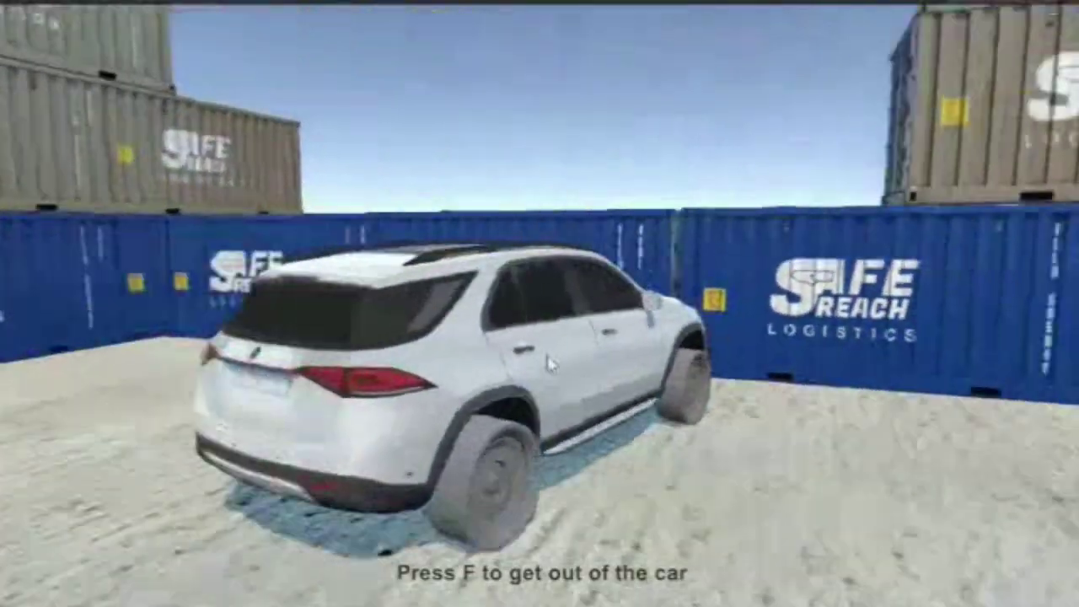
pyautogui.press('f')
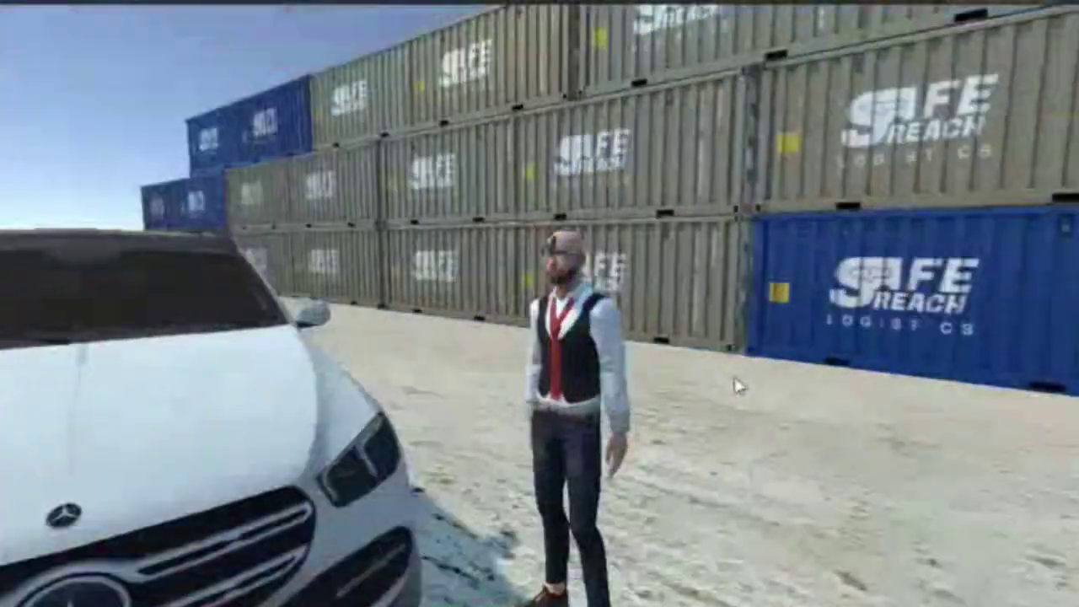
pyautogui.press('w')
pyautogui.press('space')
pyautogui.press('w')
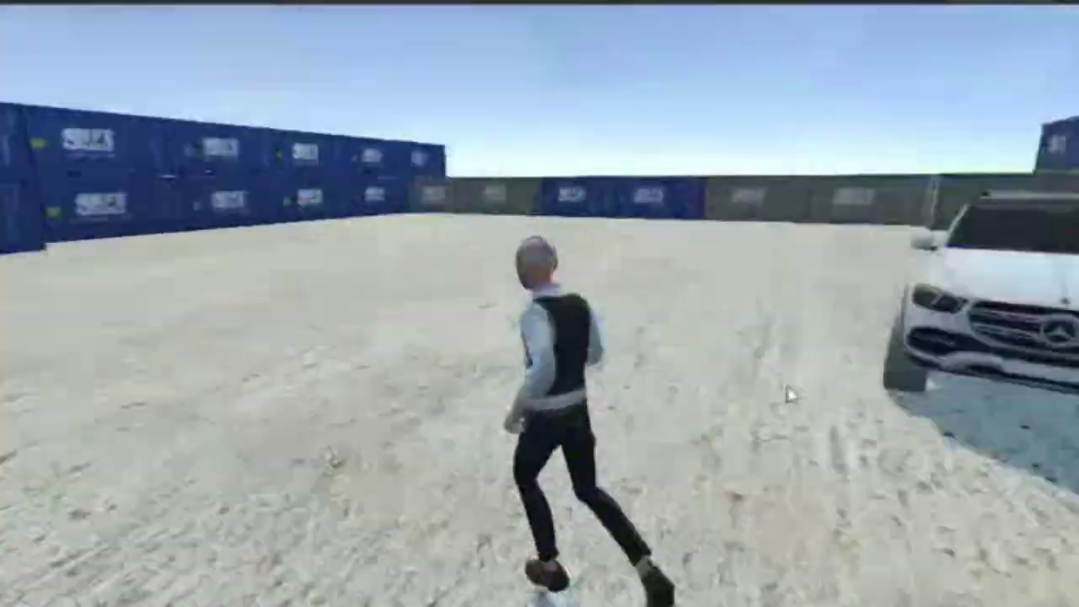
pyautogui.press('space')
pyautogui.press('w')
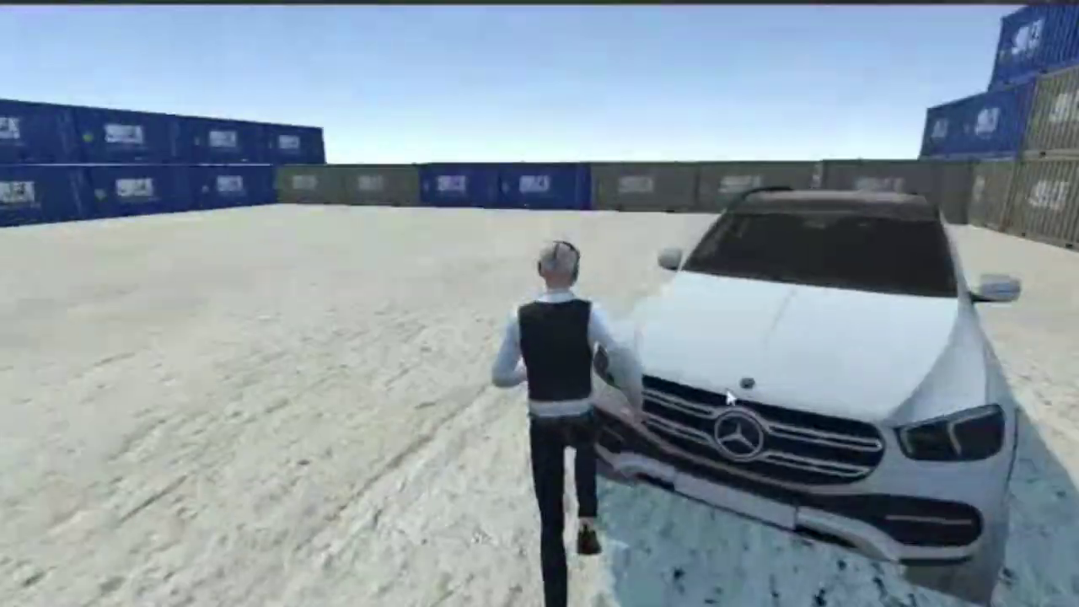
pyautogui.press('w')
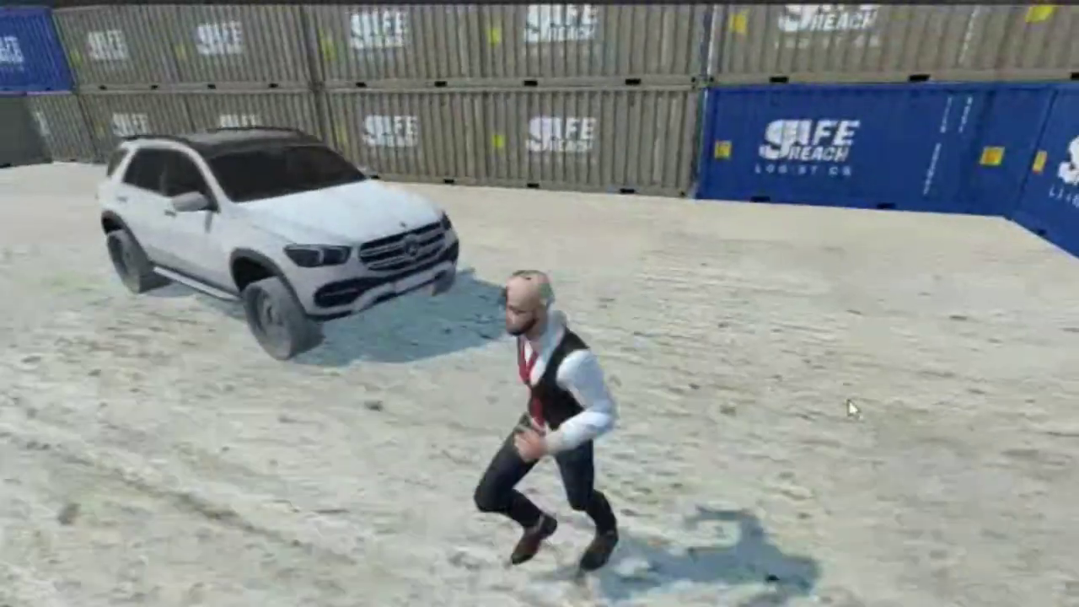
pyautogui.press('f')
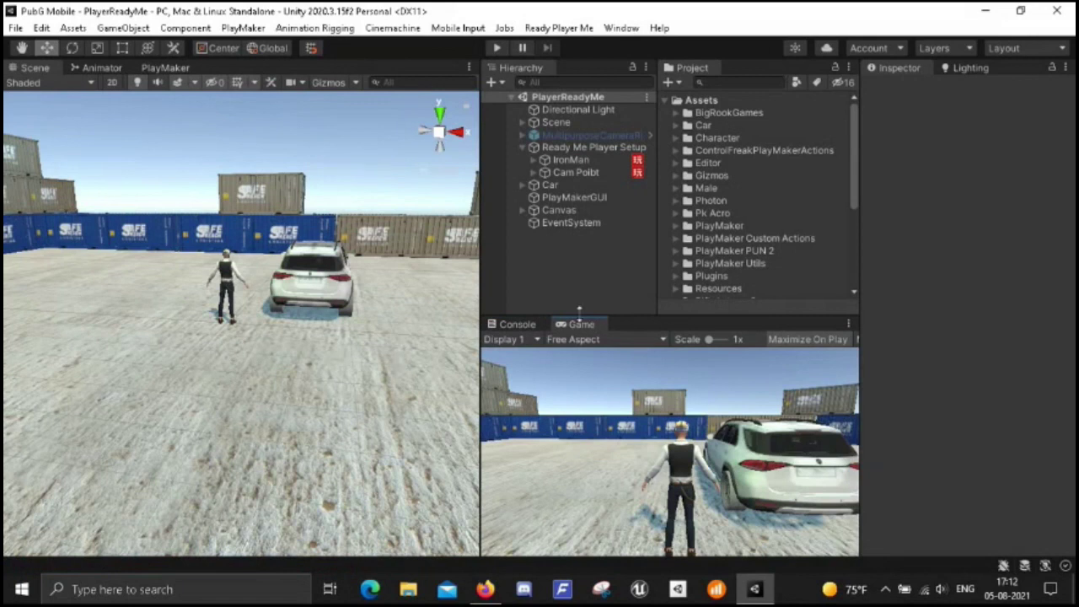
# - Create an empty game object in the scene with its transform reset and name it Old
pyautogui.rightClick(557, 261)
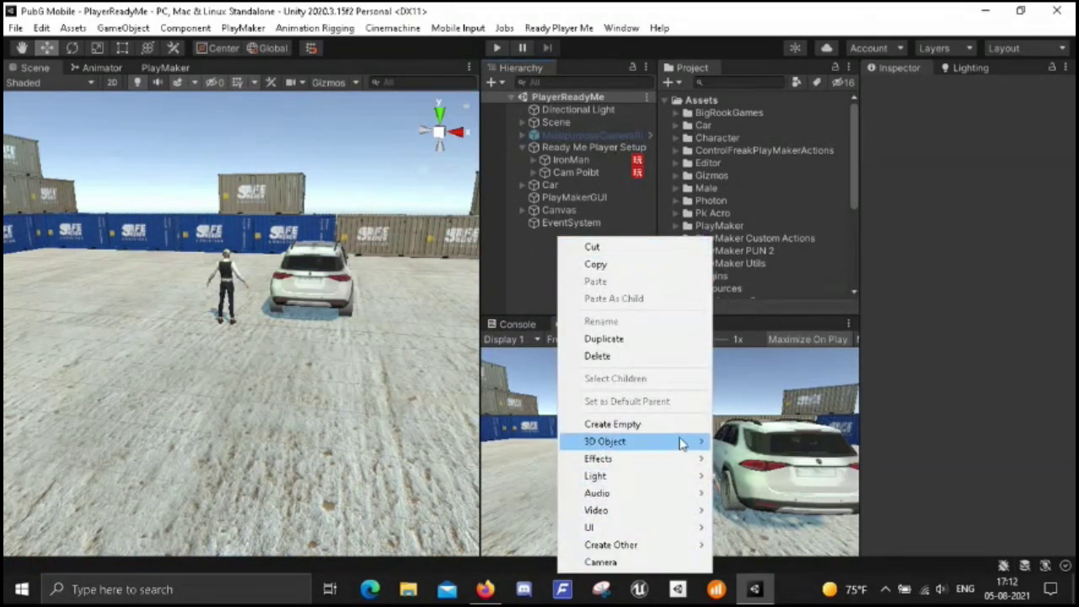
pyautogui.click(693, 429)
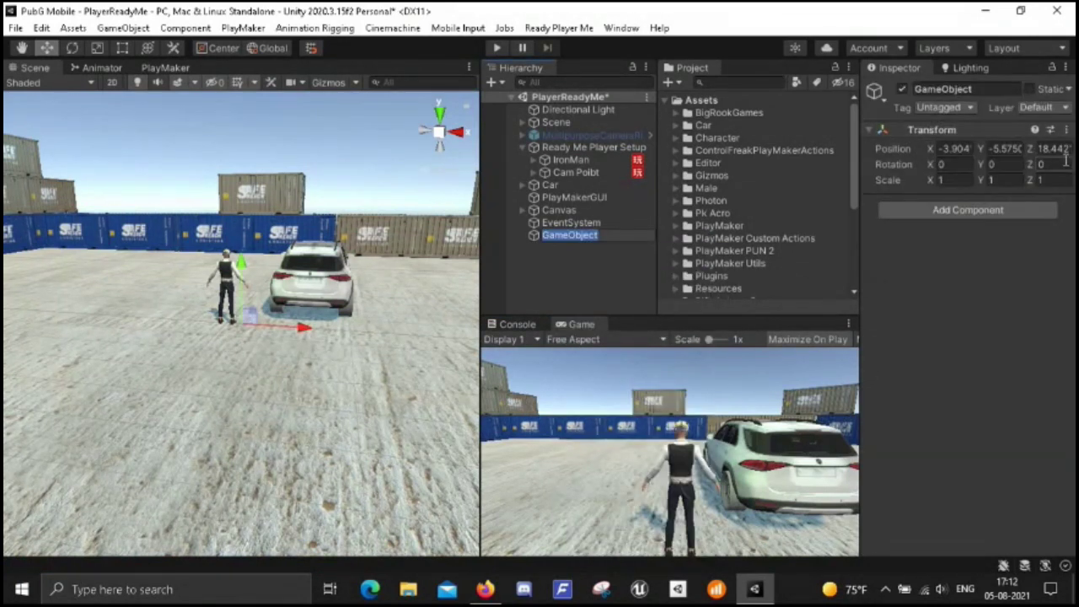
pyautogui.click(1066, 131)
pyautogui.click(935, 147)
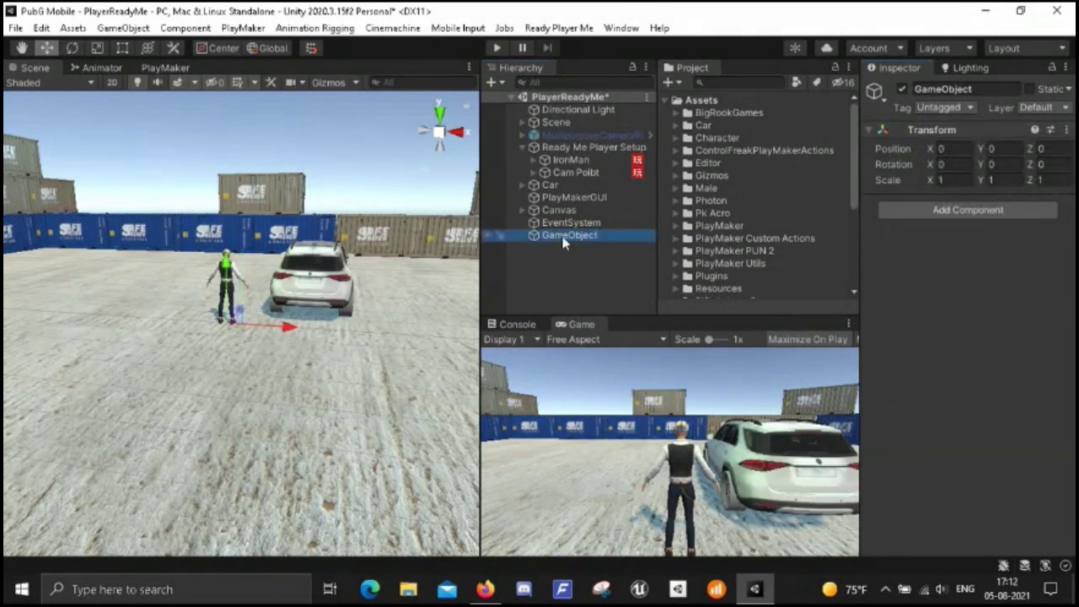
pyautogui.click(938, 89)
pyautogui.write('Old')
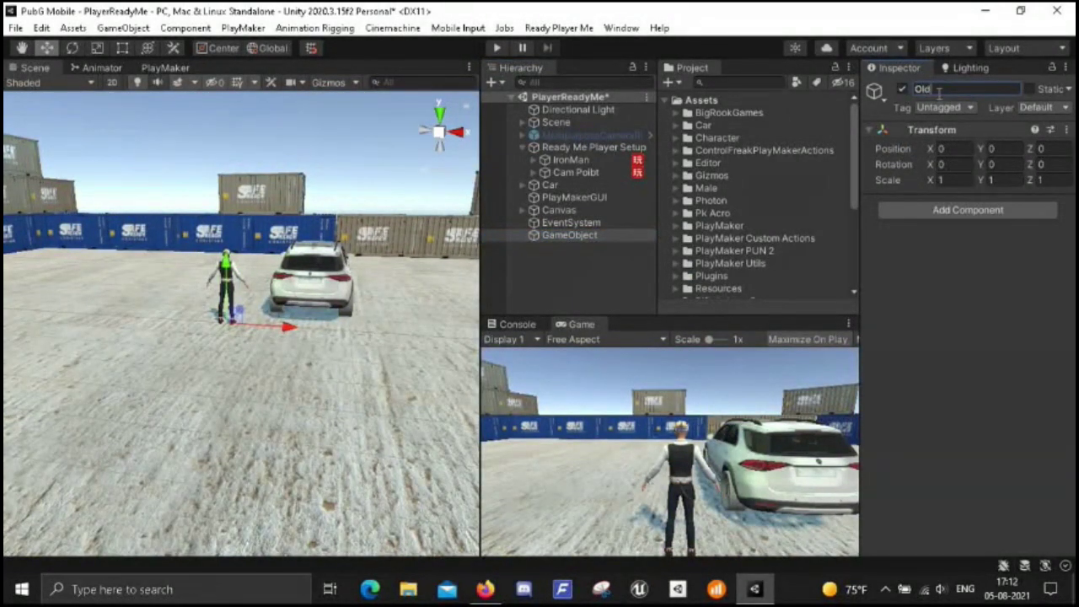
# - Make the Canvas, Car, multipurpose camera rig and Ready Me Player Setup objects children of Old, and collapse the group
pyautogui.moveTo(558, 210); pyautogui.dragTo(550, 236)
pyautogui.moveTo(550, 184); pyautogui.dragTo(553, 223)
pyautogui.click(558, 135)
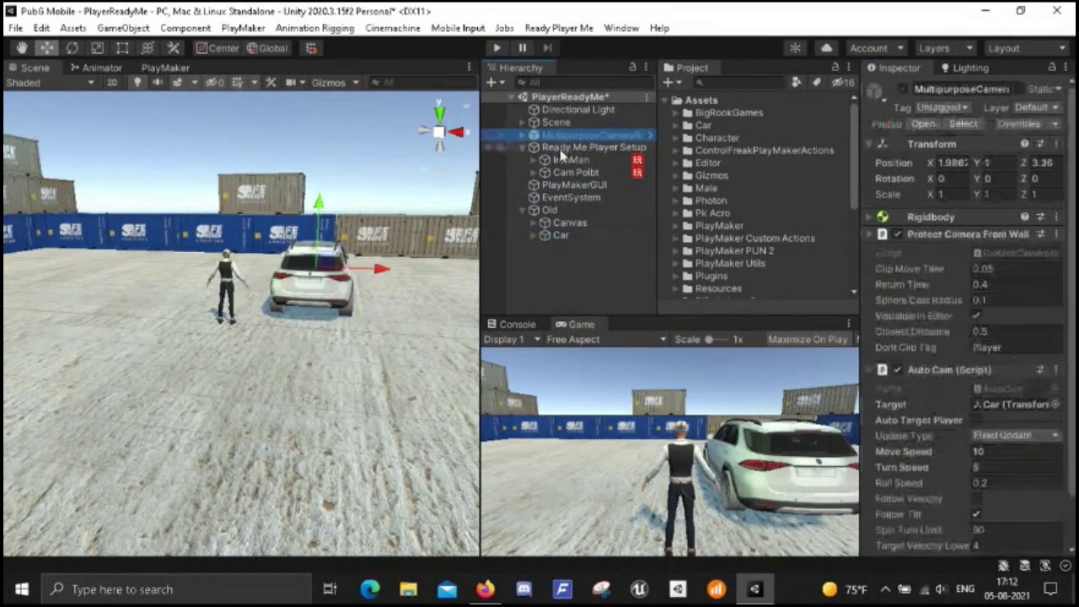
pyautogui.keyDown('ctrl'); pyautogui.click(560, 147); pyautogui.keyUp('ctrl')
pyautogui.moveTo(560, 145); pyautogui.dragTo(557, 234)
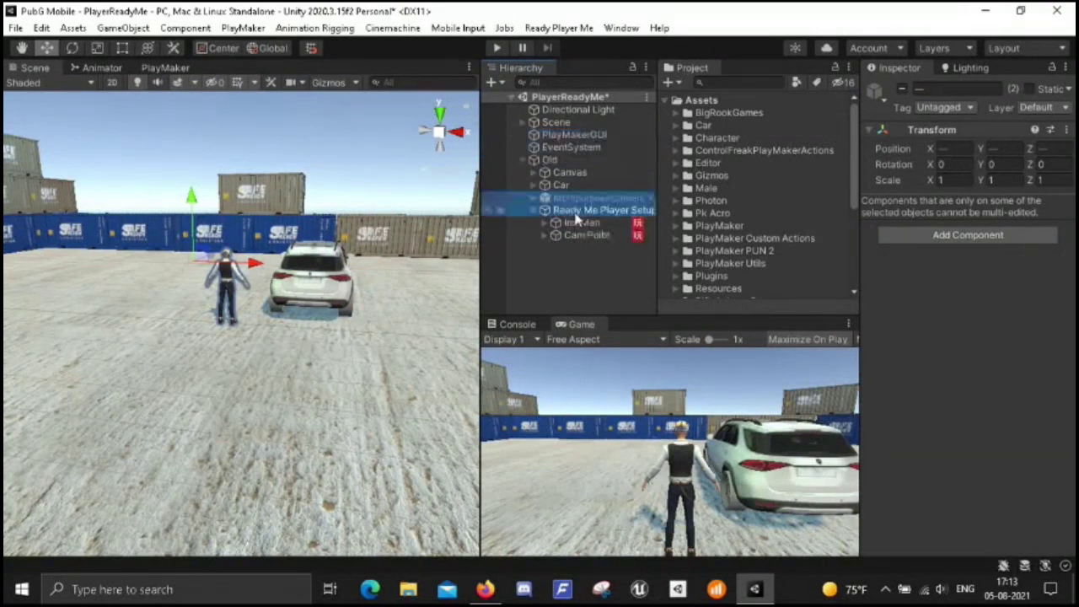
pyautogui.click(523, 160)
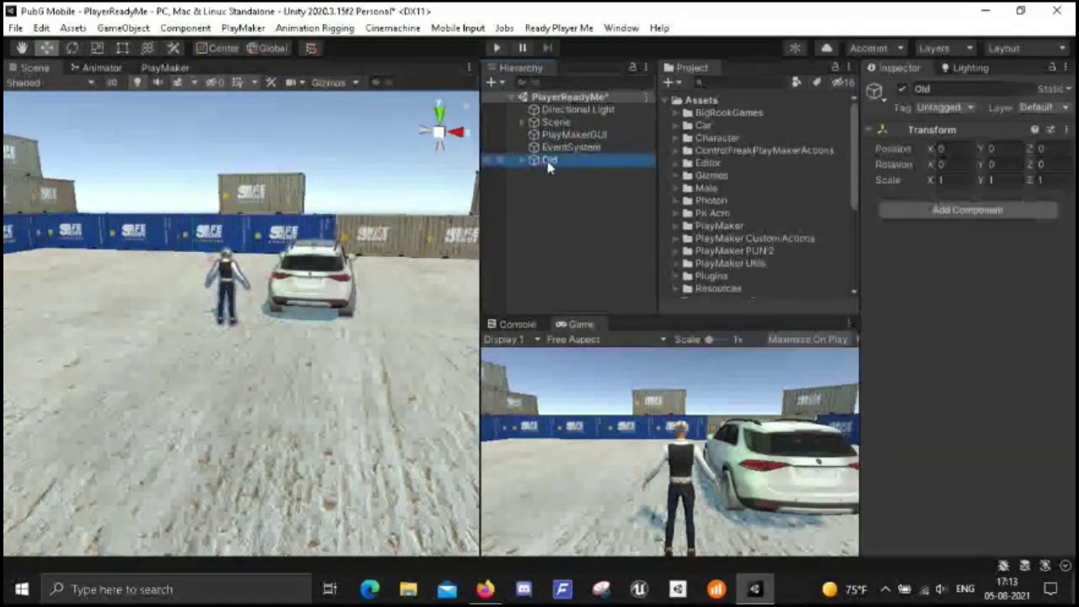
# - Deactivate the Old object and move it above Scene in the hierarchy
pyautogui.click(902, 89)
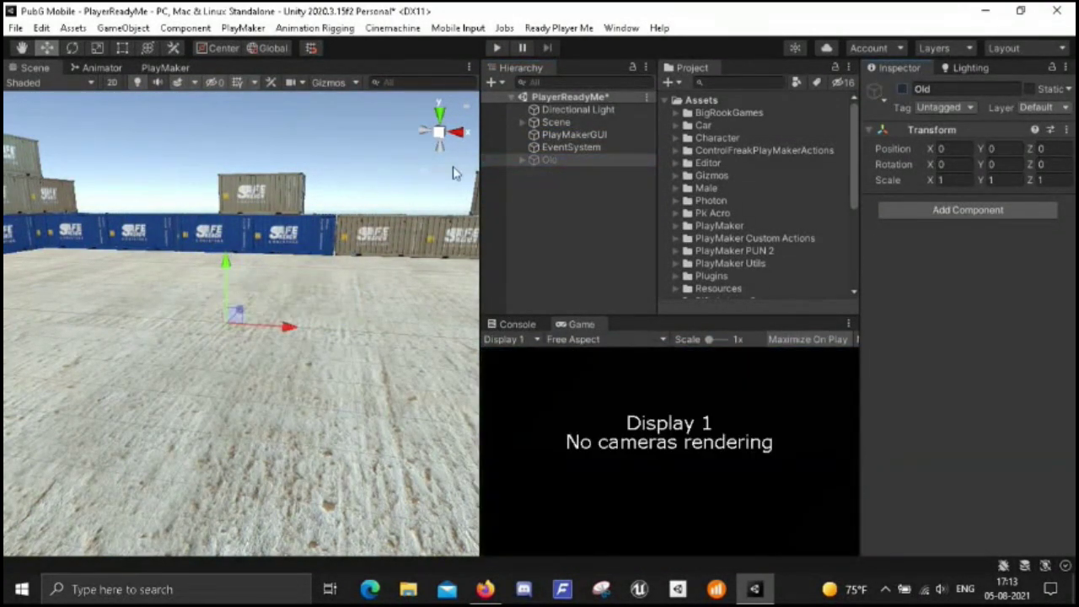
pyautogui.moveTo(536, 162); pyautogui.dragTo(527, 118)
pyautogui.click(599, 195)
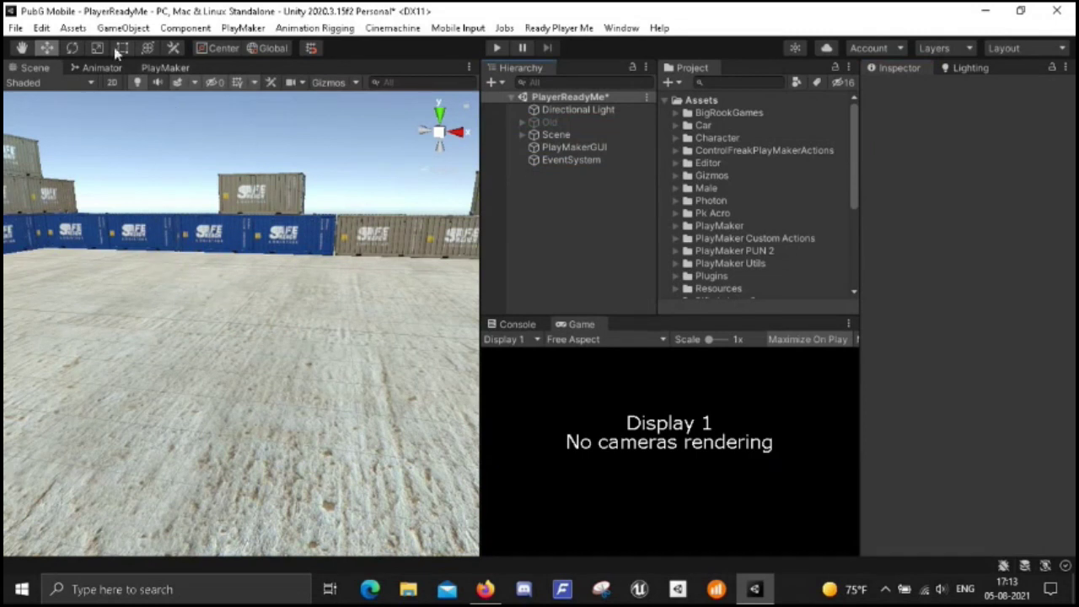
# - Open the Ready Player Me Avatar Loader, and copy the .glb URL of the avatar with sunglasses and scarf from the Ready Player Me site in Firefox
pyautogui.click(559, 28)
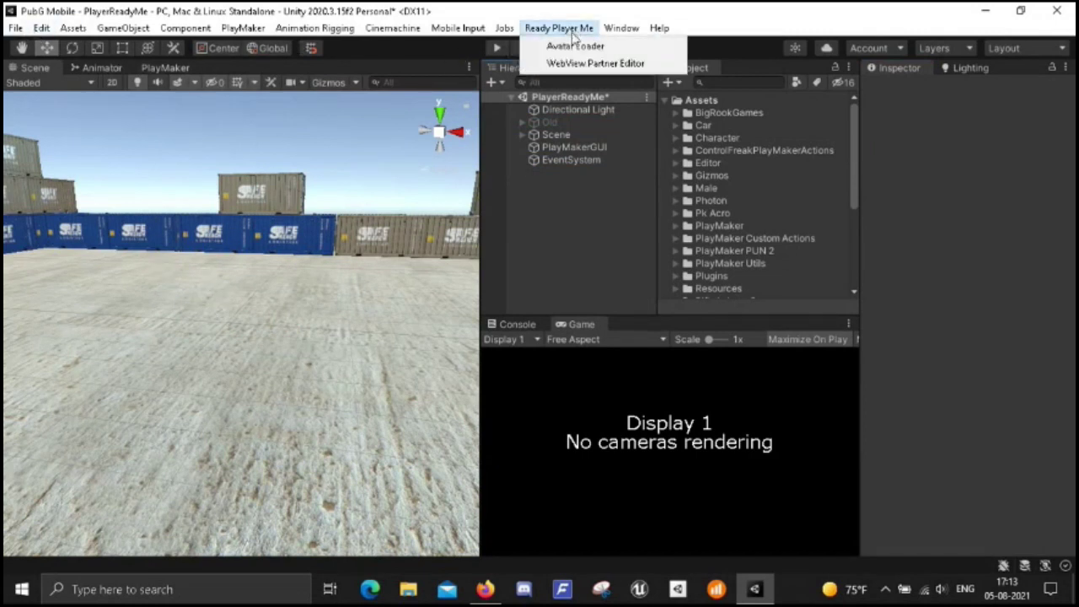
pyautogui.click(573, 42)
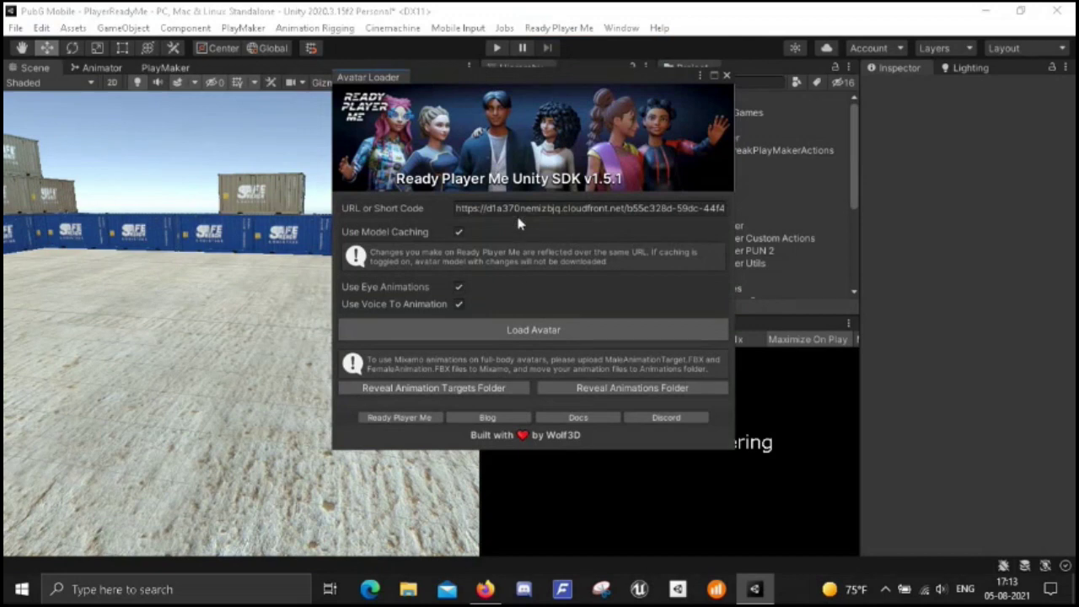
pyautogui.click(485, 589)
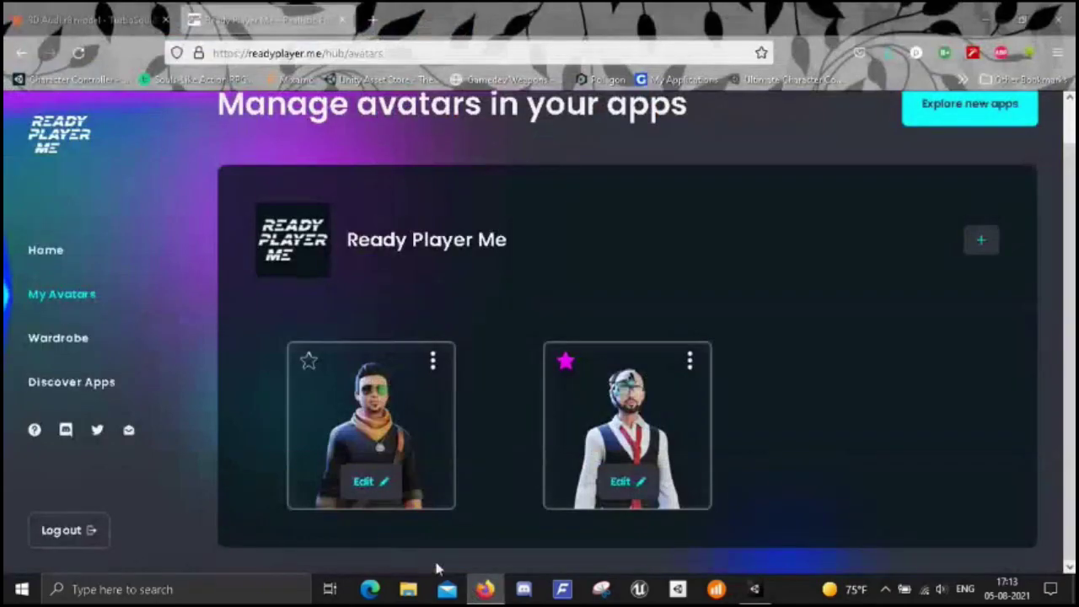
pyautogui.click(431, 362)
pyautogui.click(388, 472)
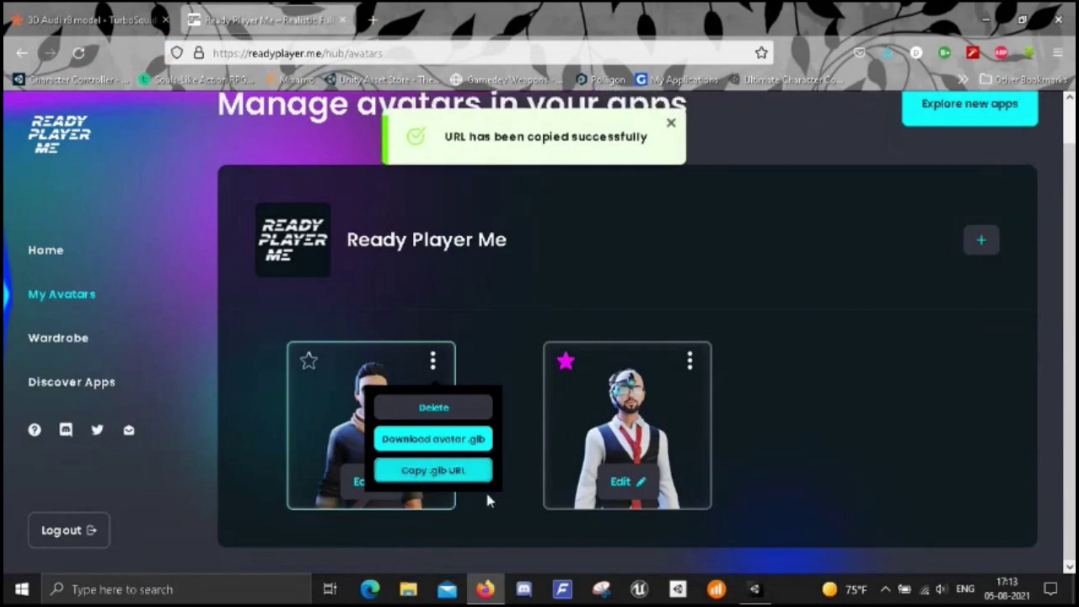
# - Switch back to Unity and load the avatar from the copied .glb URL with eye animations and voice to animation turned off
pyautogui.click(756, 589)
pyautogui.click(501, 211)
pyautogui.hotkey('ctrl', 'a')
pyautogui.write('https://d1a370nemizbjq.cloudfront.net/24e27fae-5d93-4d3c-ba2a-832ed7328d24.glb')
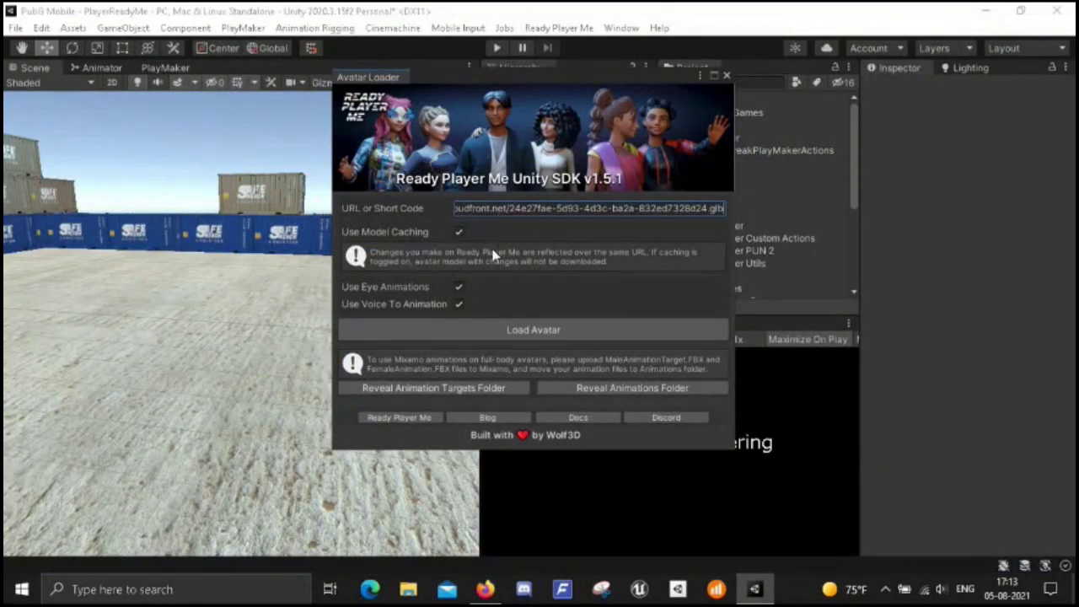
pyautogui.click(459, 287)
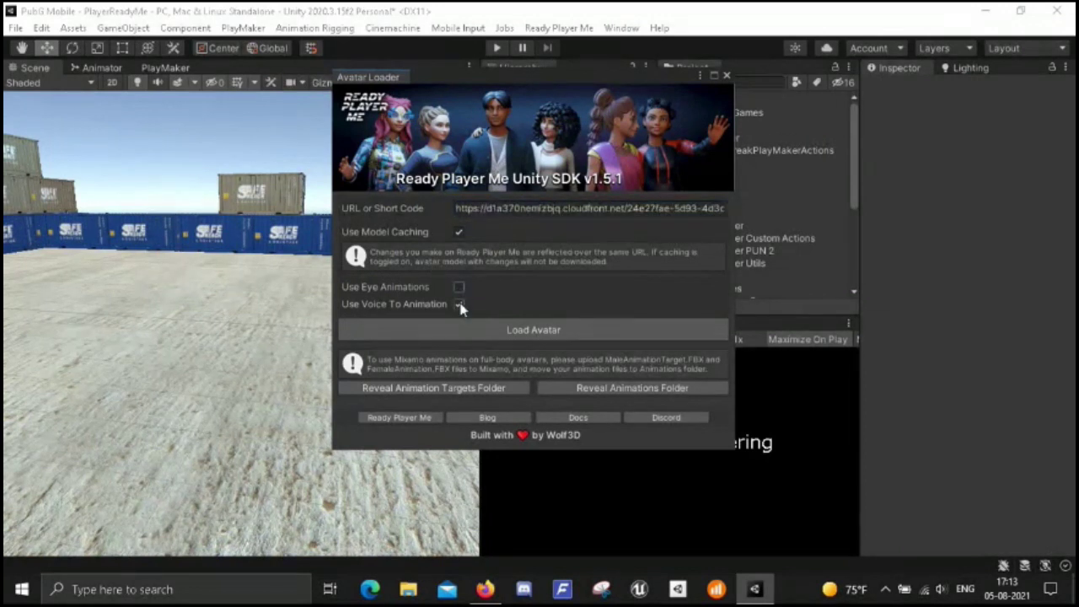
pyautogui.click(515, 333)
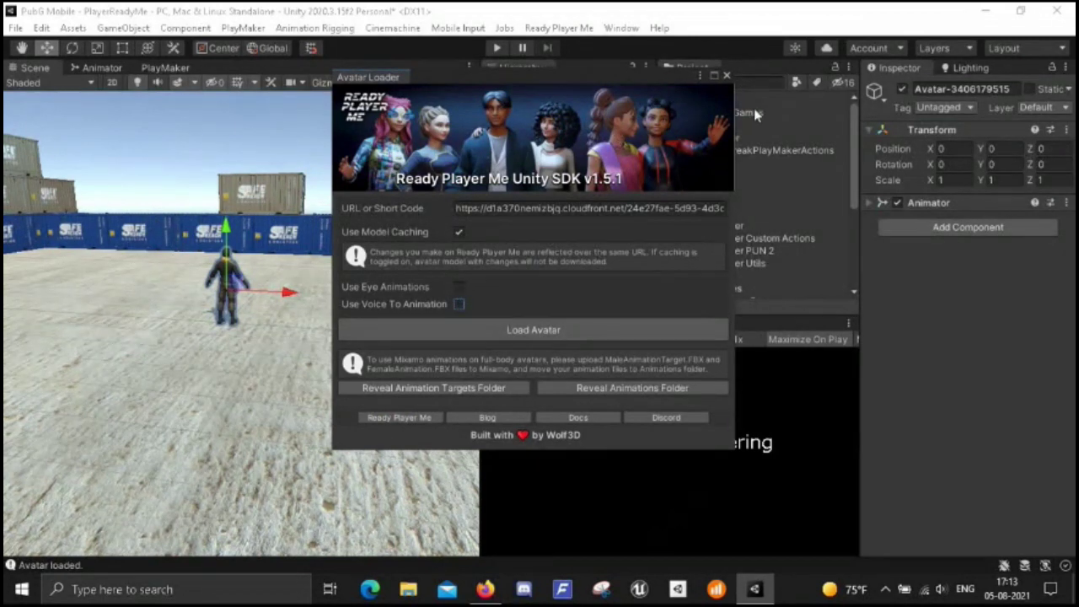
# - Close the Avatar Loader and rename the imported avatar object to Sparrow
pyautogui.click(727, 76)
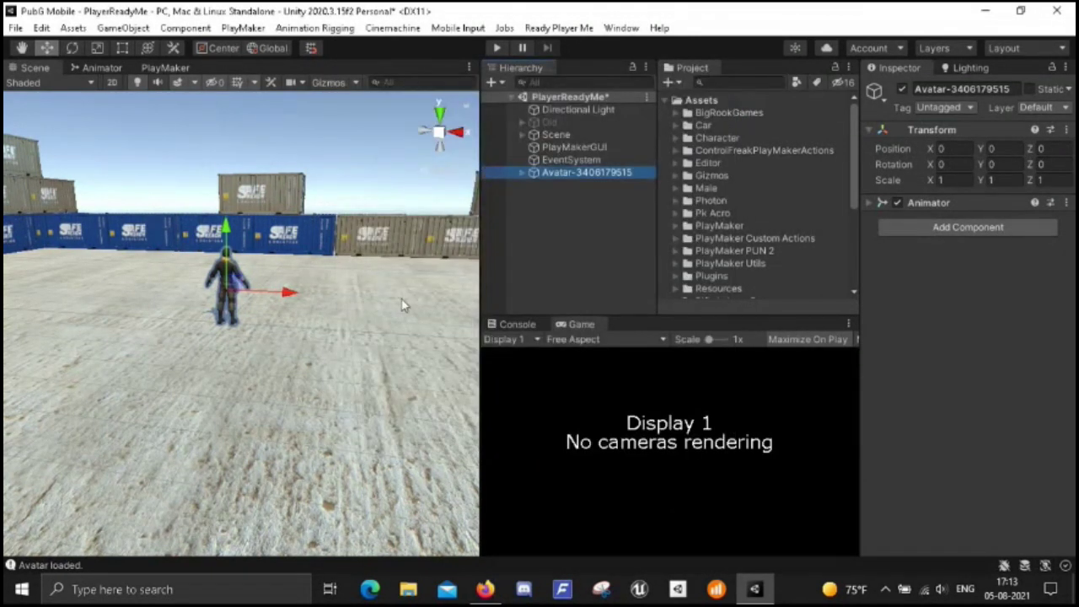
pyautogui.click(586, 173)
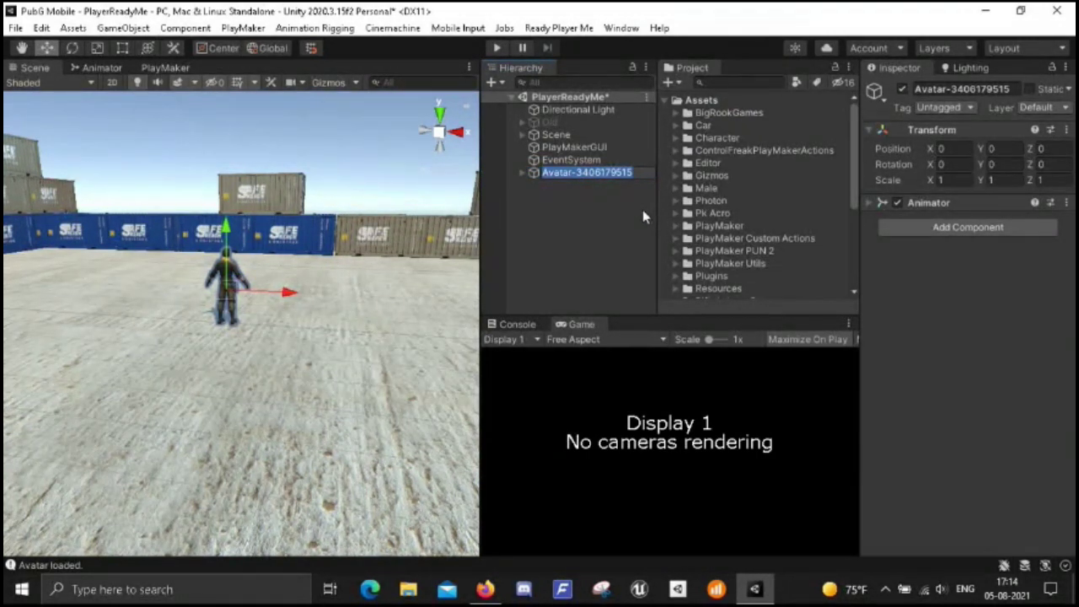
pyautogui.write('P')
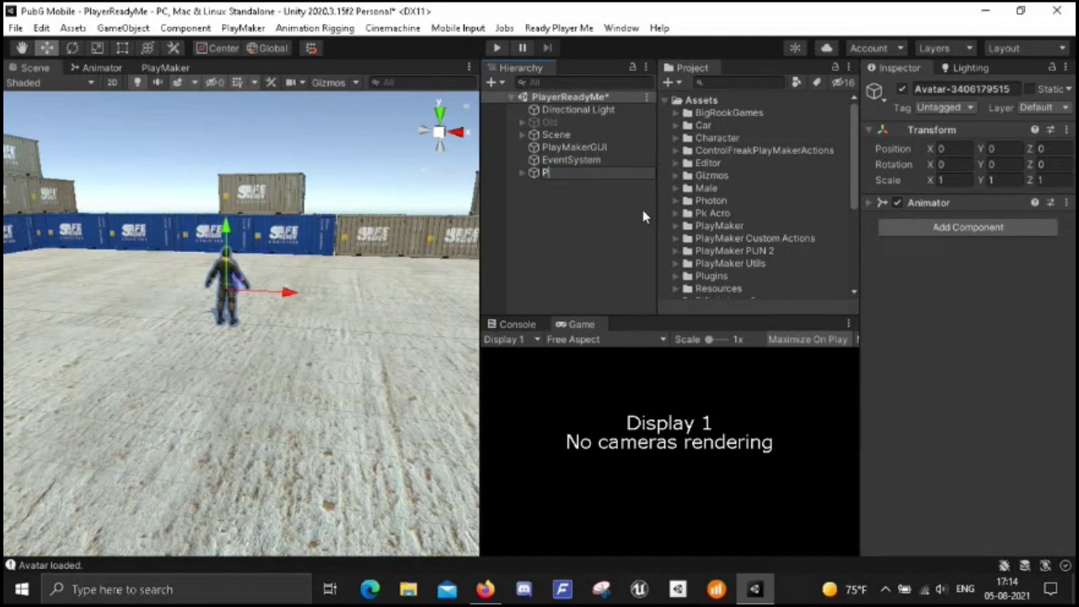
pyautogui.write('ponsor')
pyautogui.press('Return')
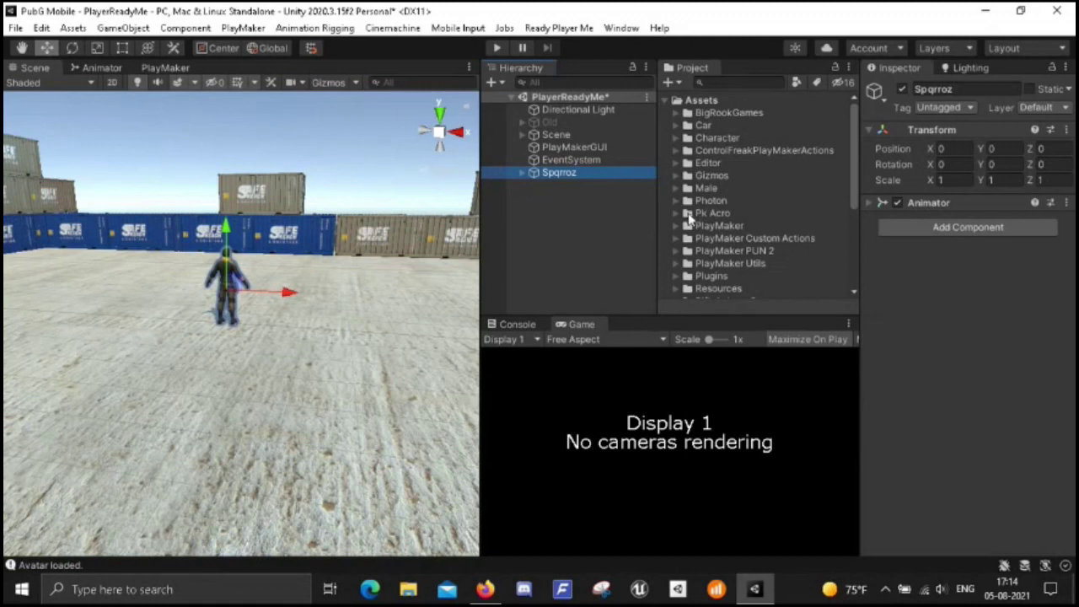
pyautogui.press('F2')
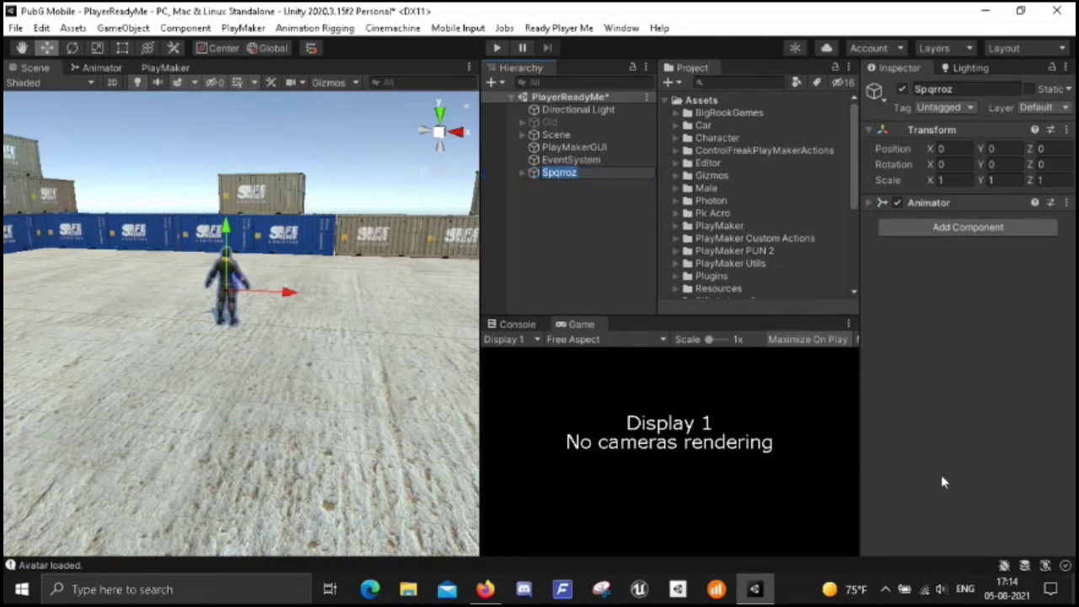
pyautogui.click(966, 589)
pyautogui.click(918, 464)
pyautogui.press('Return')
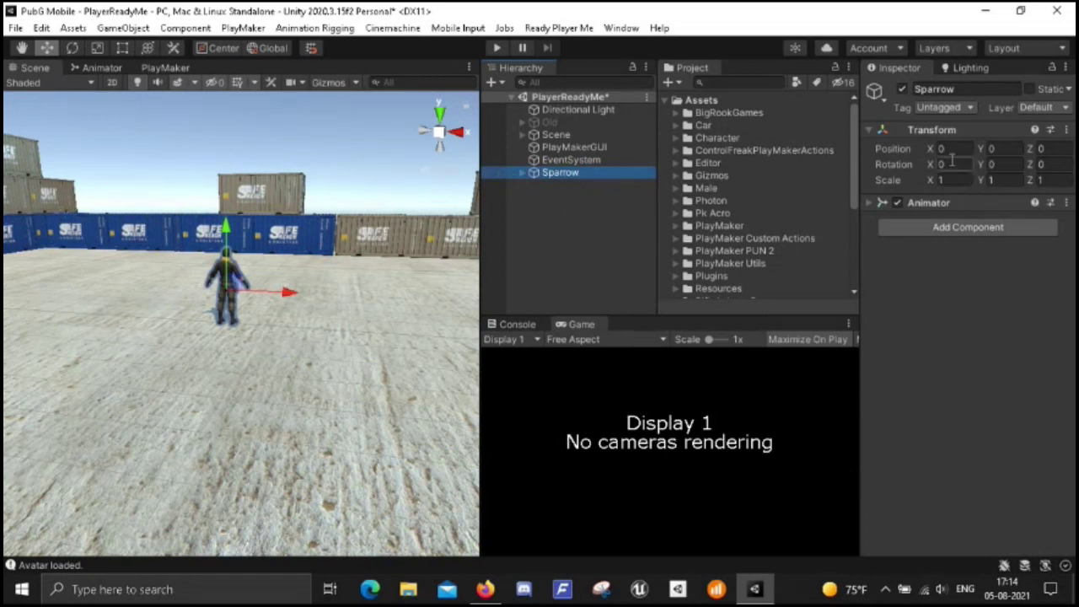
# - Tag Sparrow as Player and assign the Player controller from the Character folder to its Animator
pyautogui.click(953, 107)
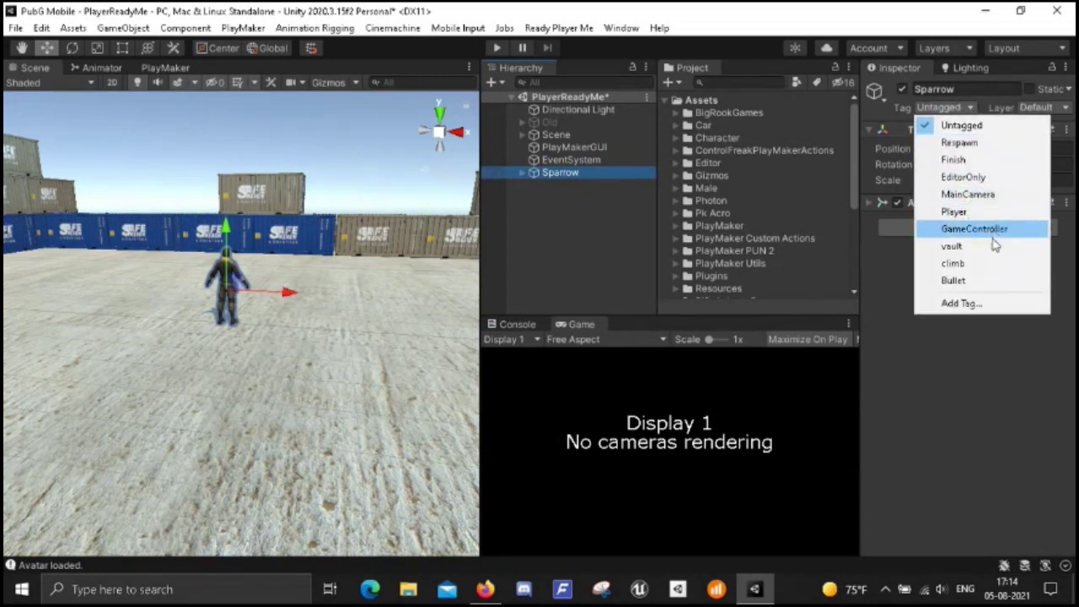
pyautogui.click(953, 211)
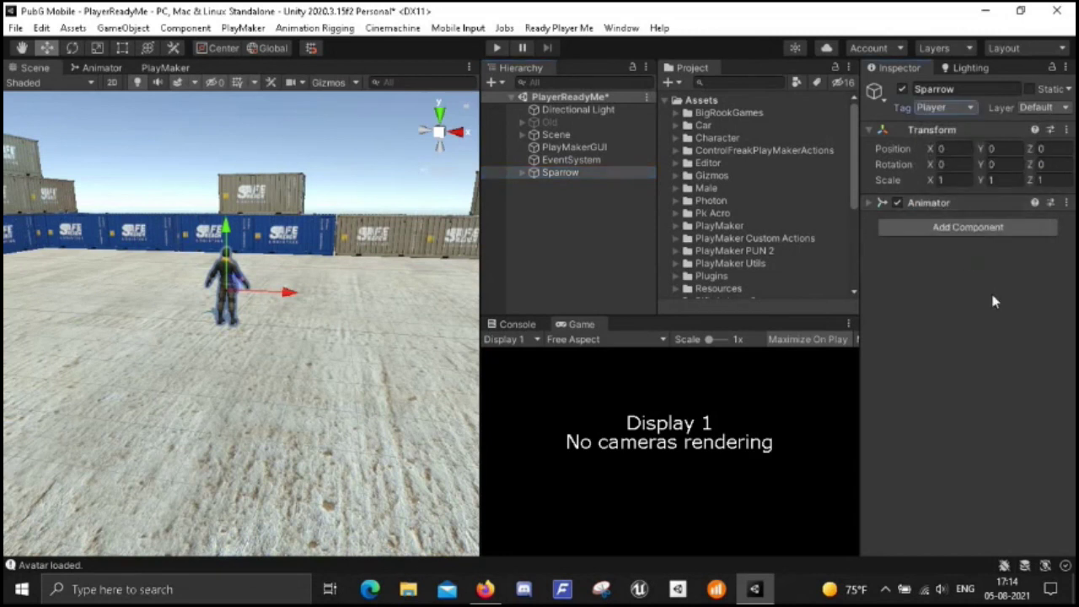
pyautogui.click(882, 204)
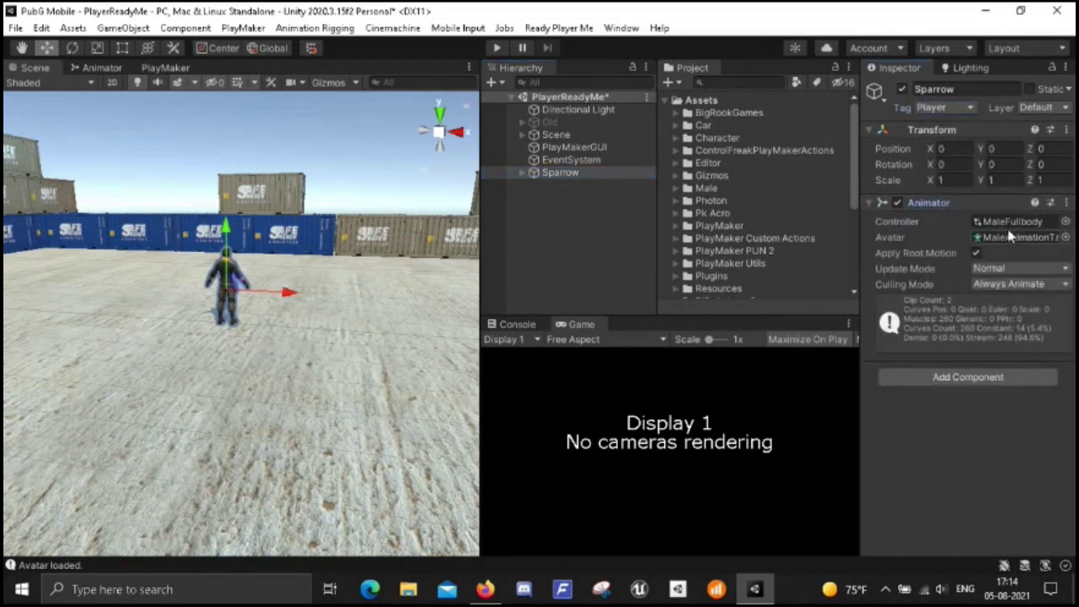
pyautogui.click(976, 253)
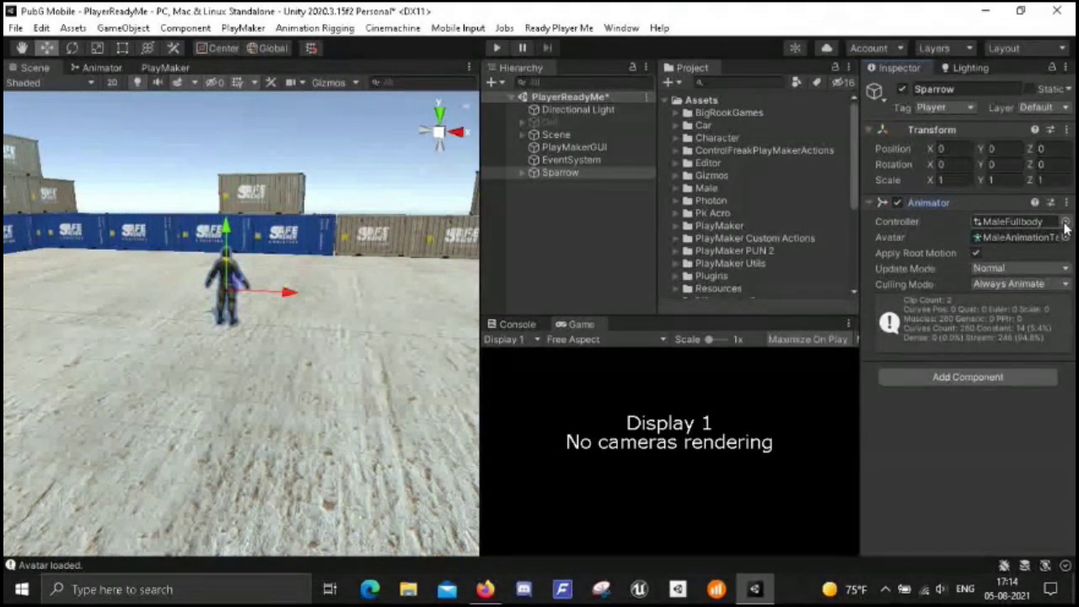
pyautogui.click(1065, 222)
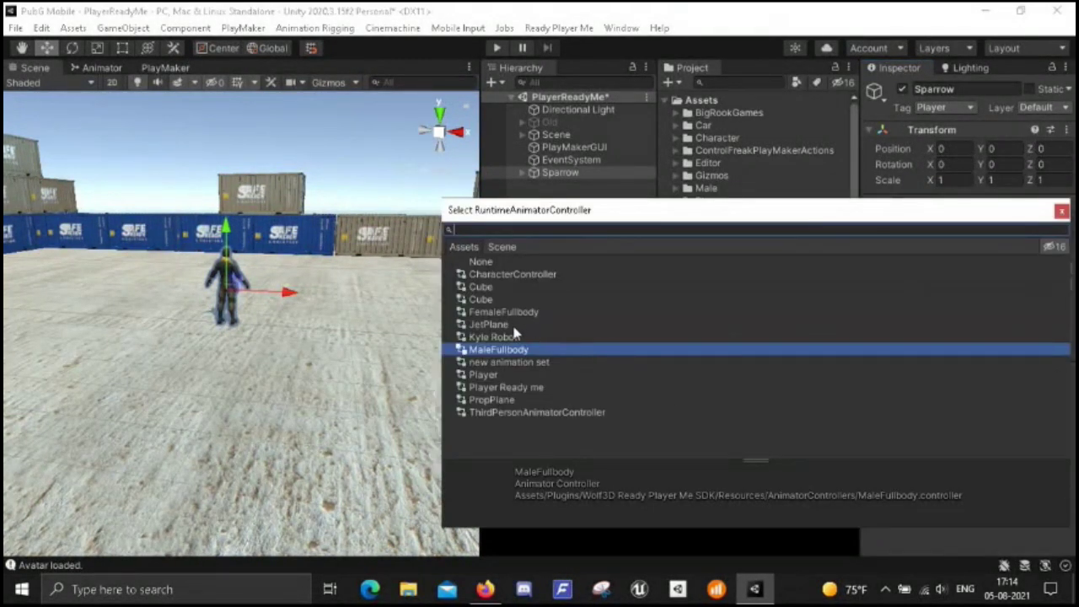
pyautogui.click(487, 374)
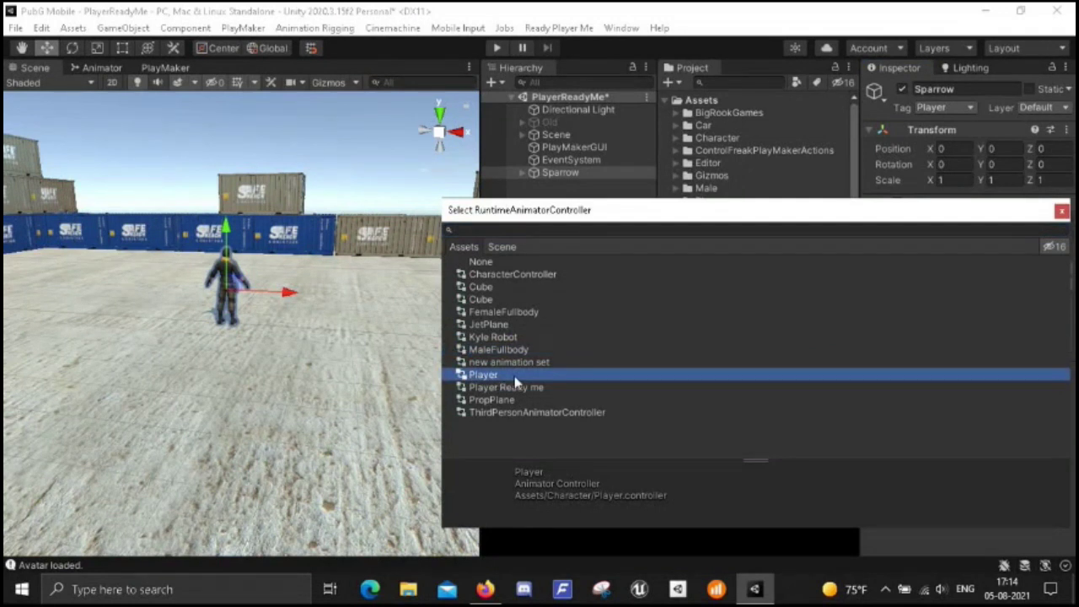
pyautogui.doubleClick(514, 376)
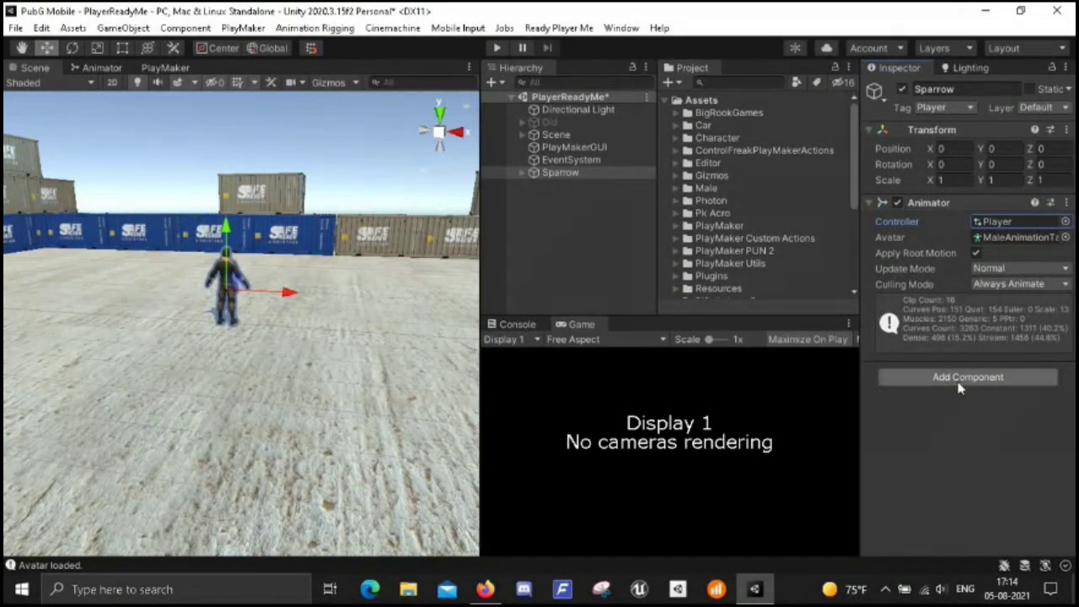
# - Add a Character Controller component to Sparrow
pyautogui.hotkey('ctrl', 'shift', 'a')
pyautogui.write('chara')
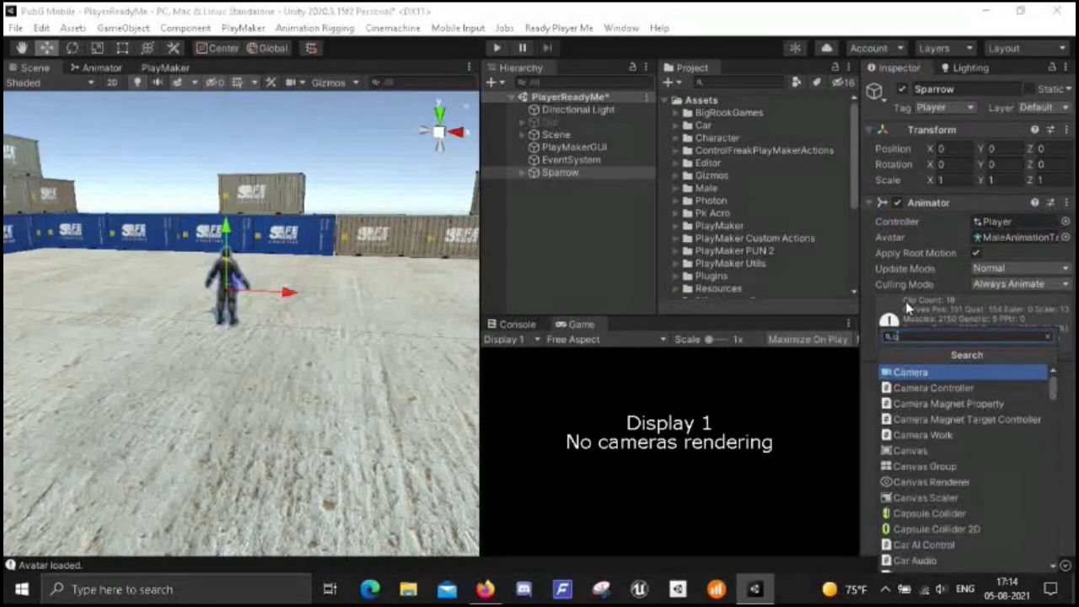
pyautogui.press('Return')
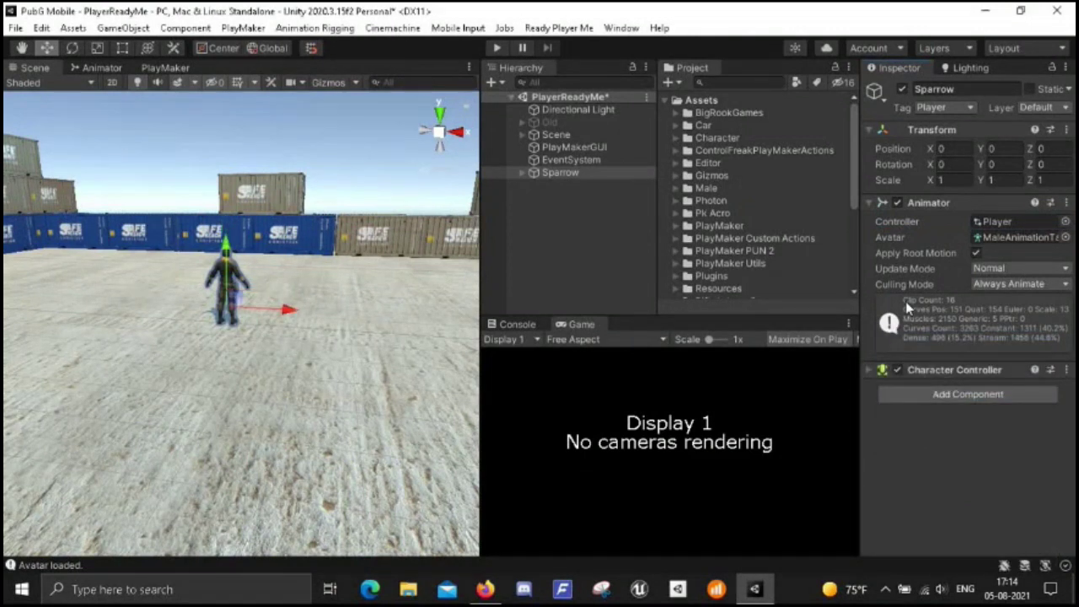
# - Set the Character Controller's center Y to 1 and its radius to 0.25
pyautogui.click(868, 202)
pyautogui.click(871, 221)
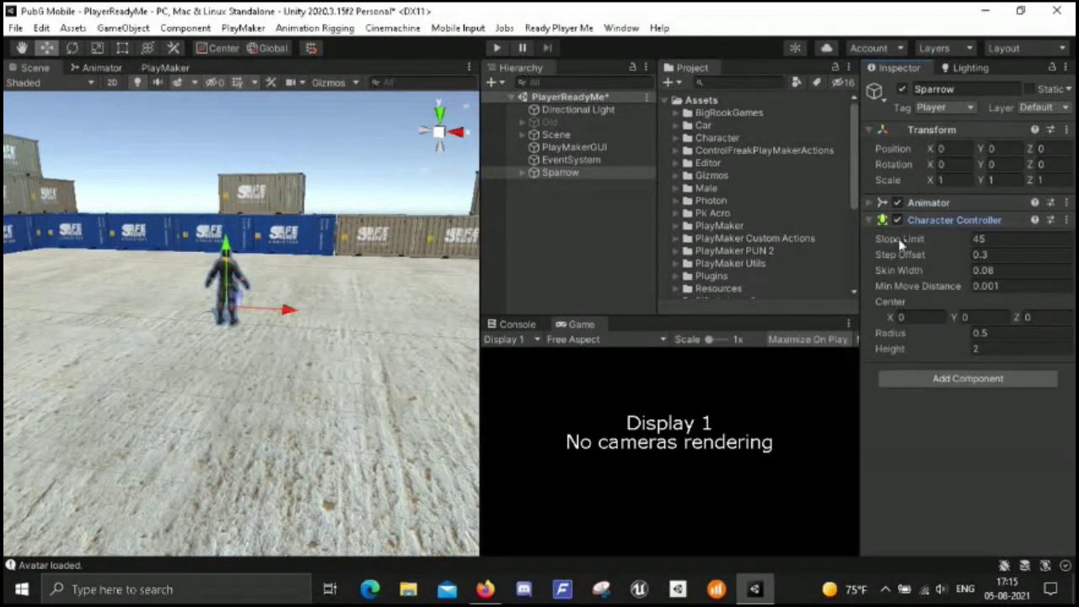
pyautogui.click(330, 84)
pyautogui.scroll(3, 246, 332)
pyautogui.moveTo(300, 339); pyautogui.dragTo(275, 343, button='middle')
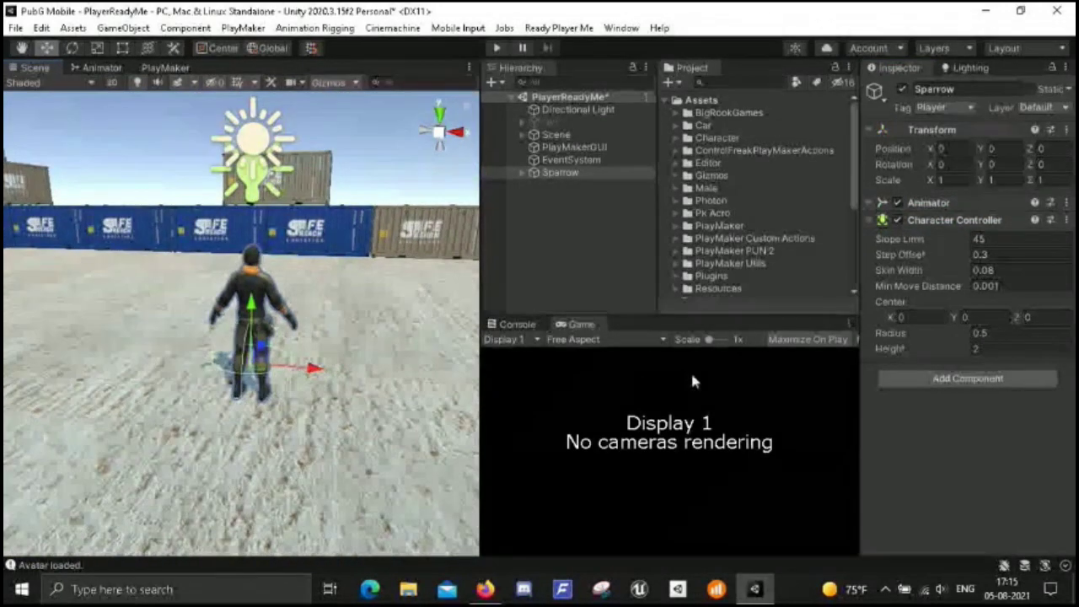
pyautogui.write('1')
pyautogui.click(993, 334)
pyautogui.write('0.25')
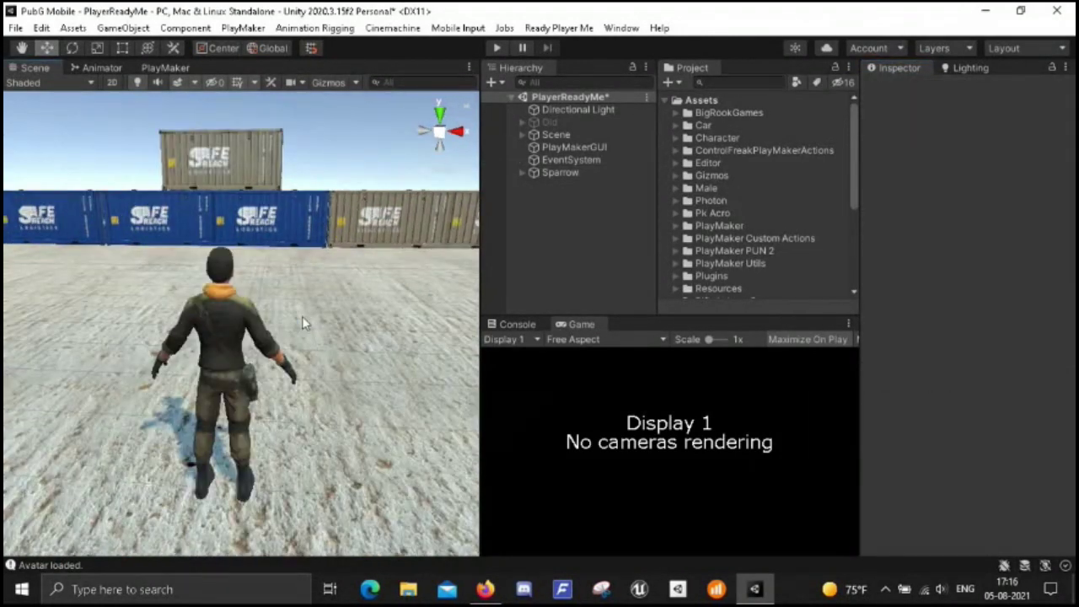
# - Frame the avatar from behind in the scene view and create a new camera named Sparrow Camera
pyautogui.moveTo(302, 317); pyautogui.dragTo(310, 316, button='middle')
pyautogui.moveTo(256, 305); pyautogui.dragTo(274, 305, button='right')
pyautogui.scroll(3, 274, 304)
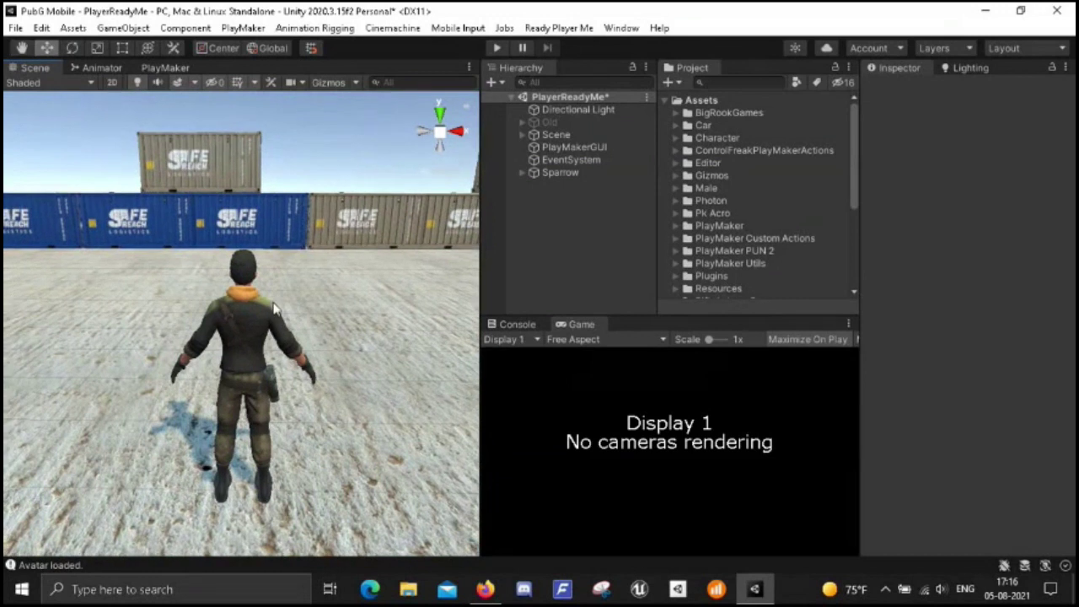
pyautogui.scroll(-3, 271, 306)
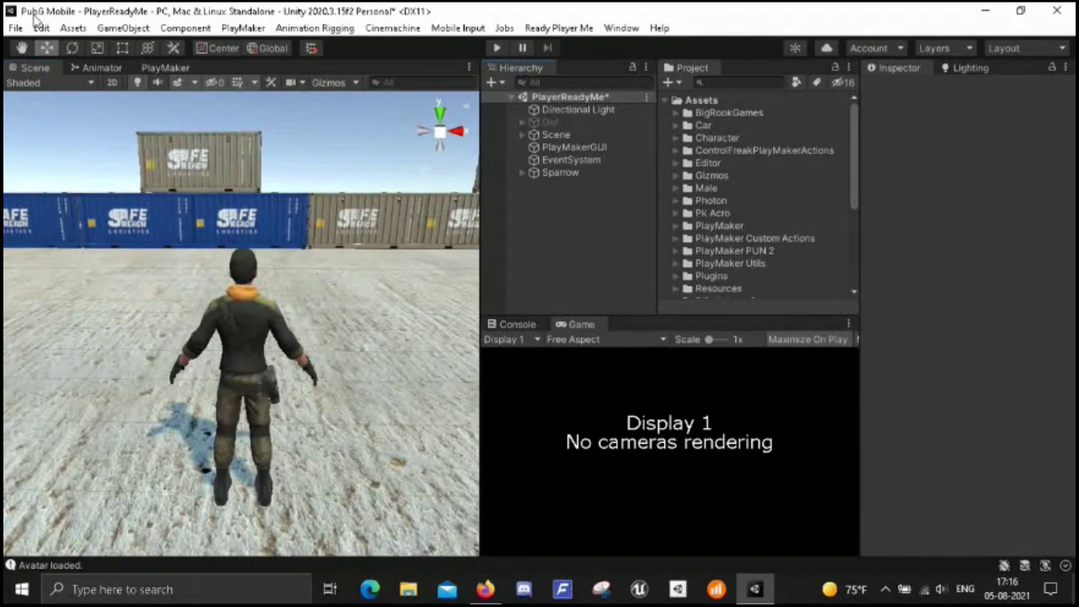
pyautogui.click(111, 28)
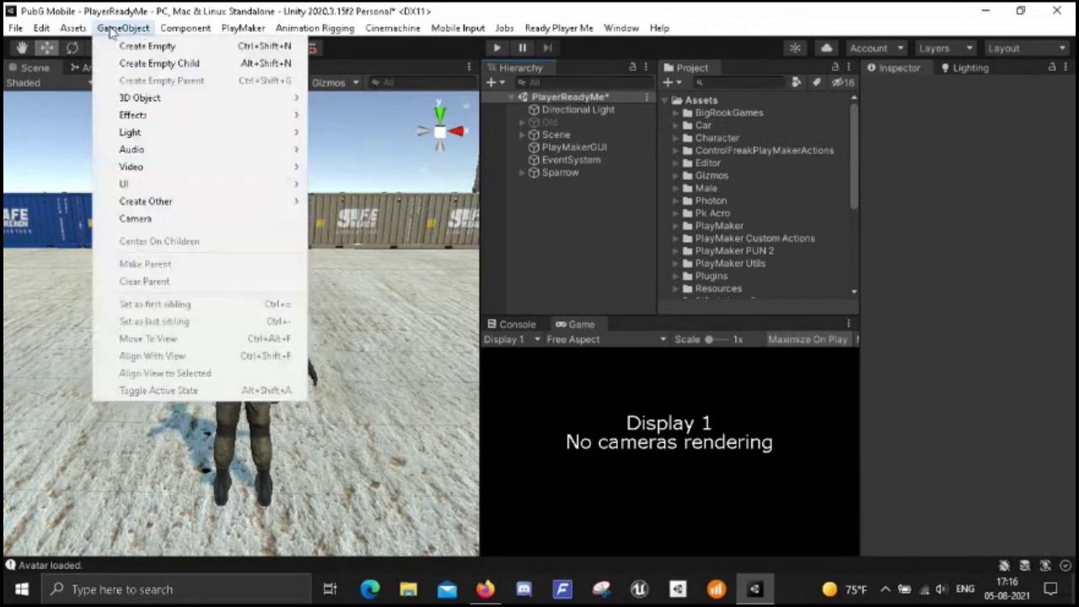
pyautogui.press('Escape')
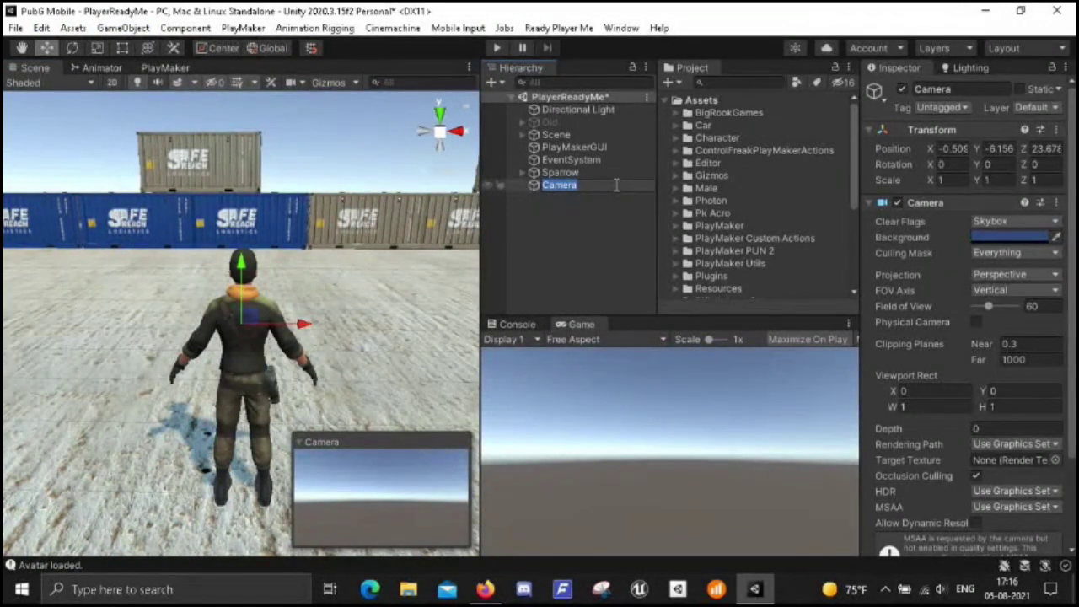
pyautogui.write('Sparrow Cam')
pyautogui.press('Return')
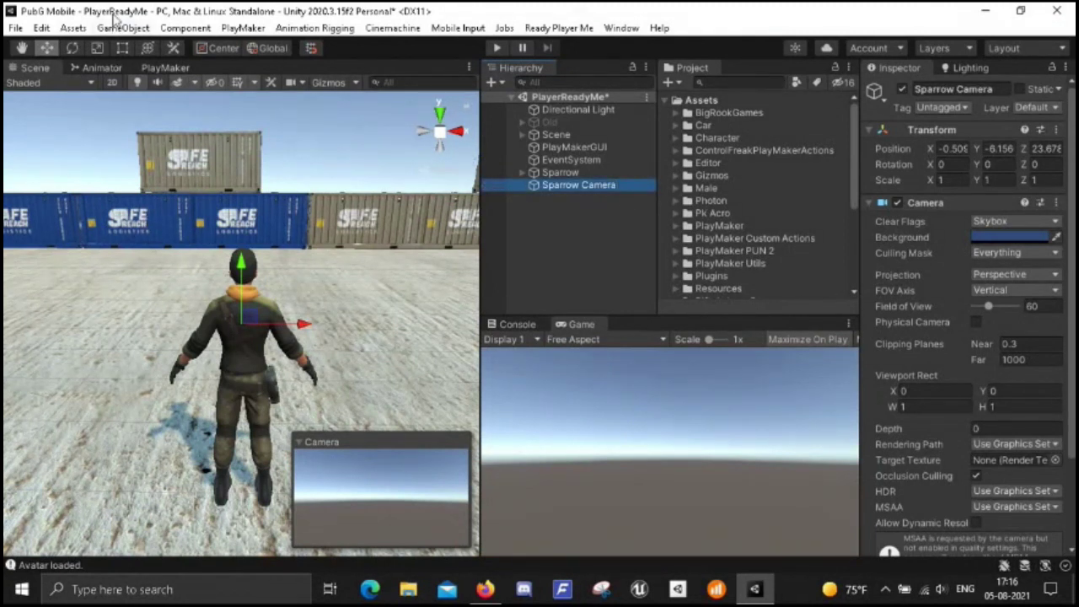
# - Align Sparrow Camera with the current scene view behind the avatar, then deselect it
pyautogui.click(177, 29)
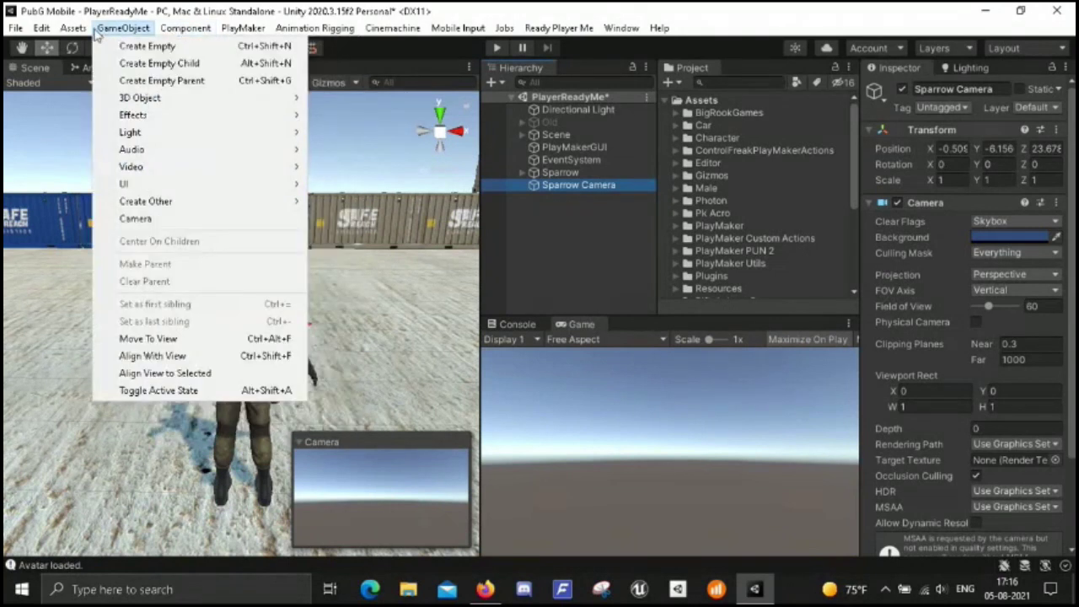
pyautogui.moveTo(125, 29)
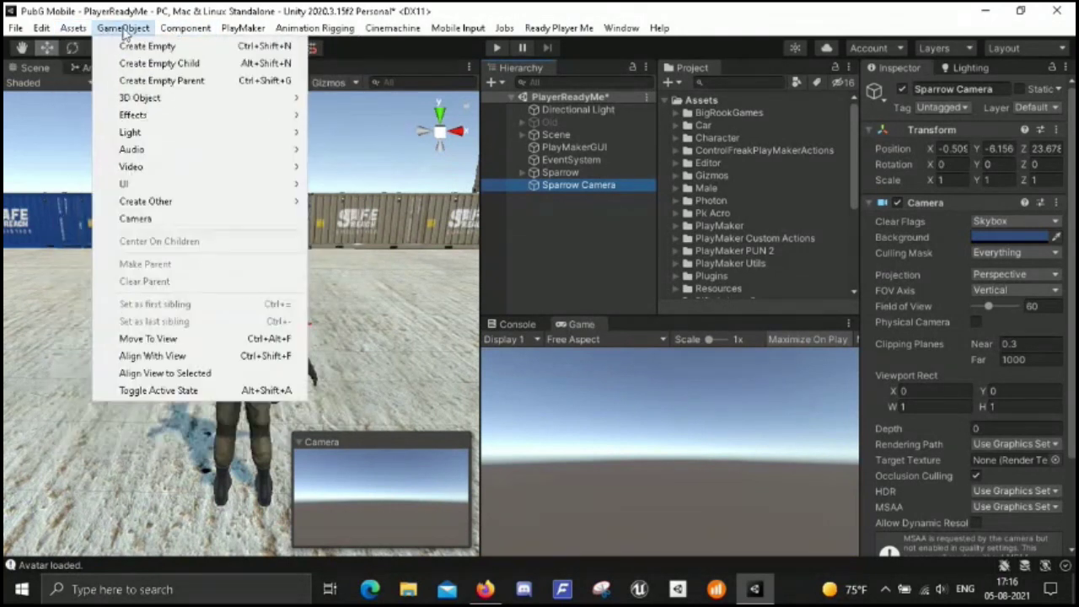
pyautogui.click(152, 356)
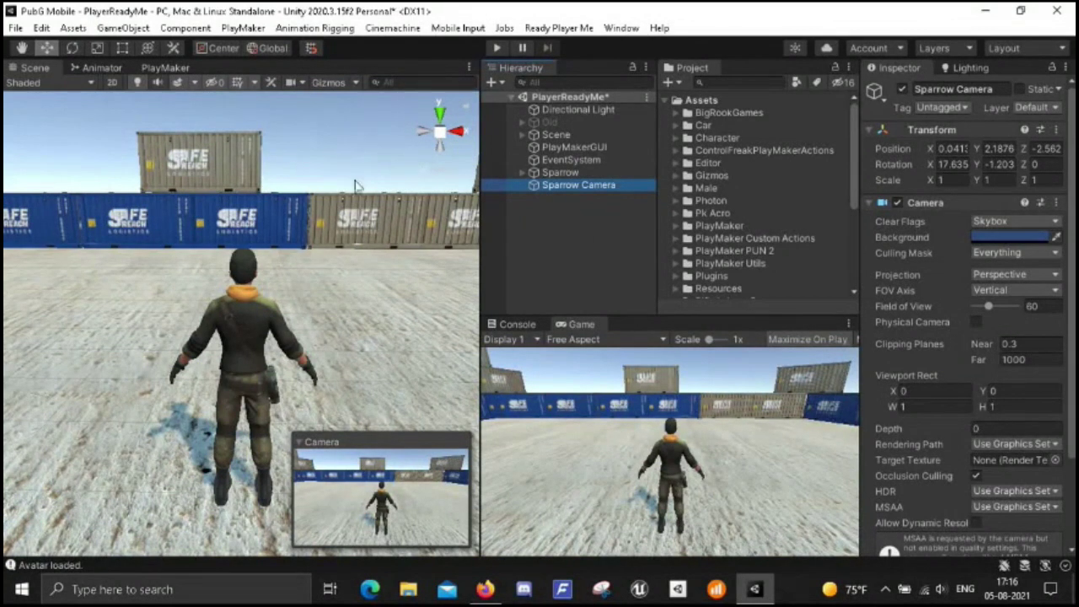
pyautogui.click(572, 258)
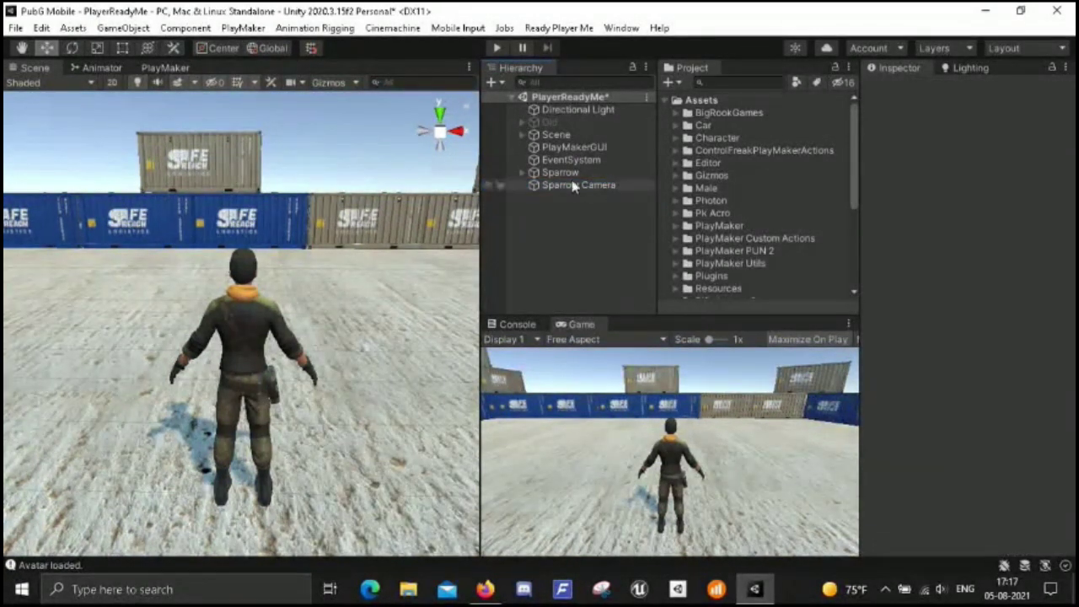
# - Create an empty child of Sparrow named Follow this and raise it to about Y 1.344 at upper-body height
pyautogui.rightClick(533, 176)
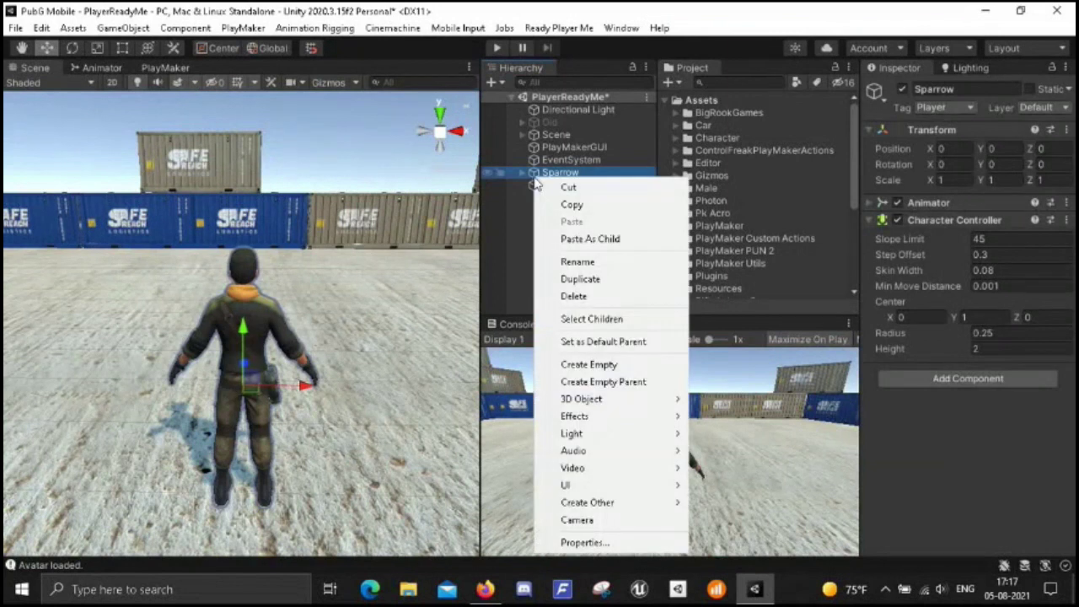
pyautogui.click(588, 364)
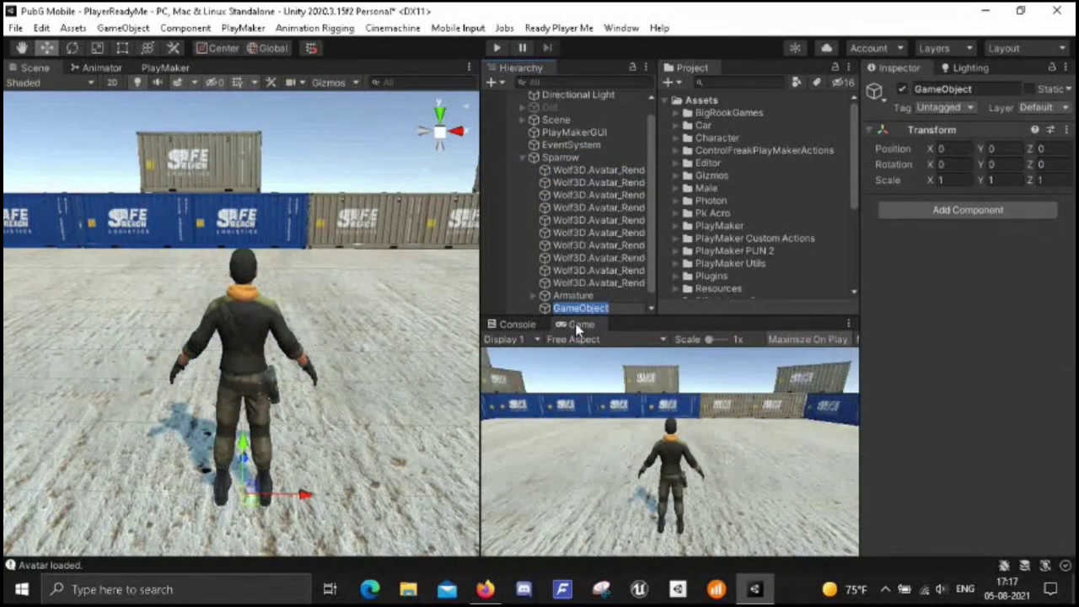
pyautogui.write('S')
pyautogui.press('BackSpace')
pyautogui.write('Follow this')
pyautogui.press('Return')
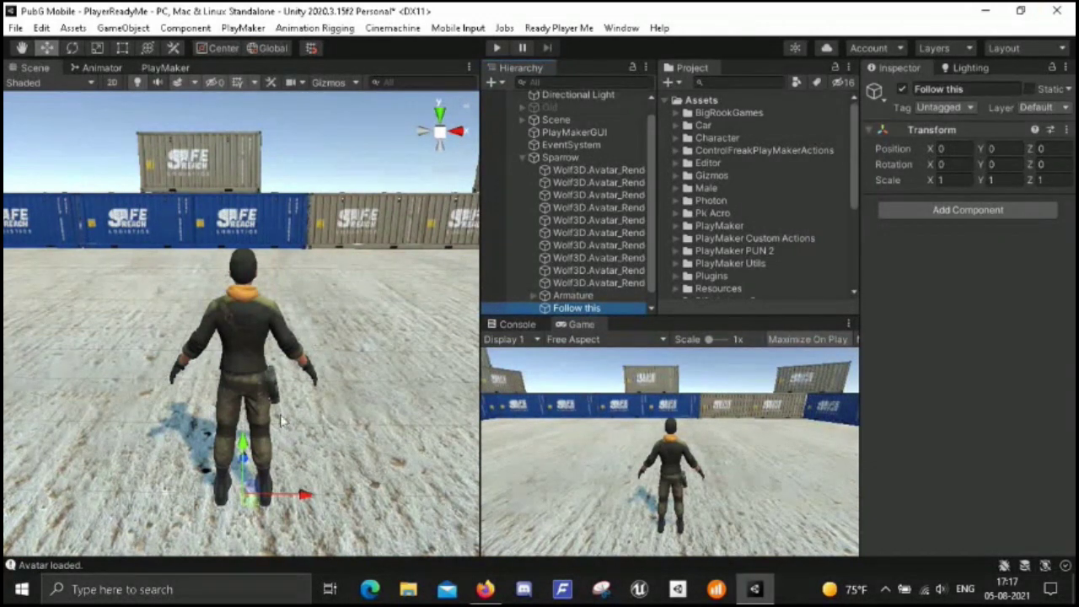
pyautogui.moveTo(242, 453); pyautogui.dragTo(189, 273)
# - Duplicate the Follow this object and rename the copy to CamBase
pyautogui.click(590, 309)
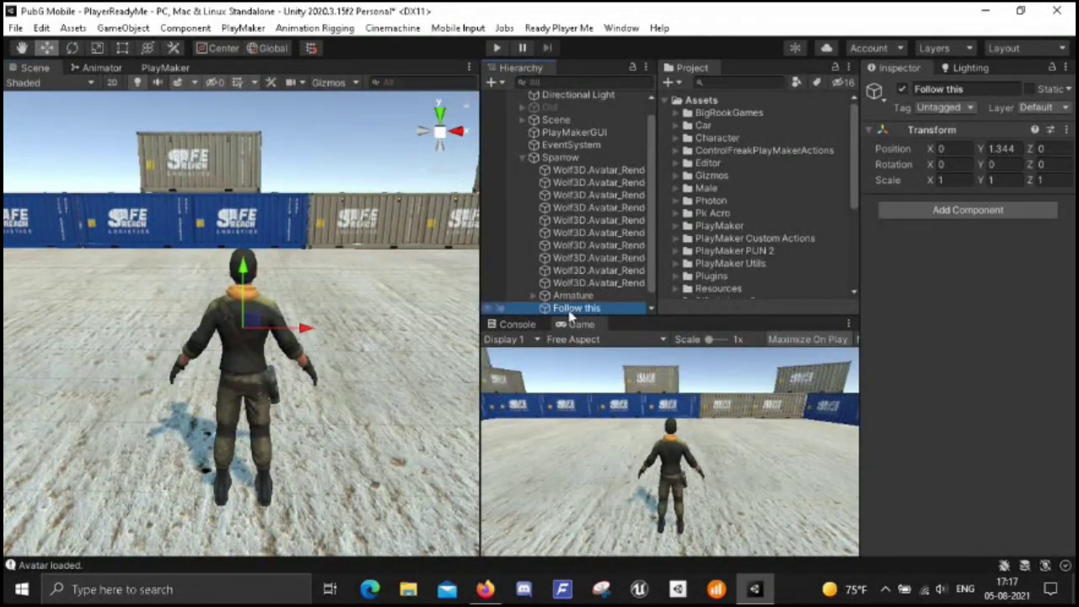
pyautogui.hotkey('ctrl', 'd')
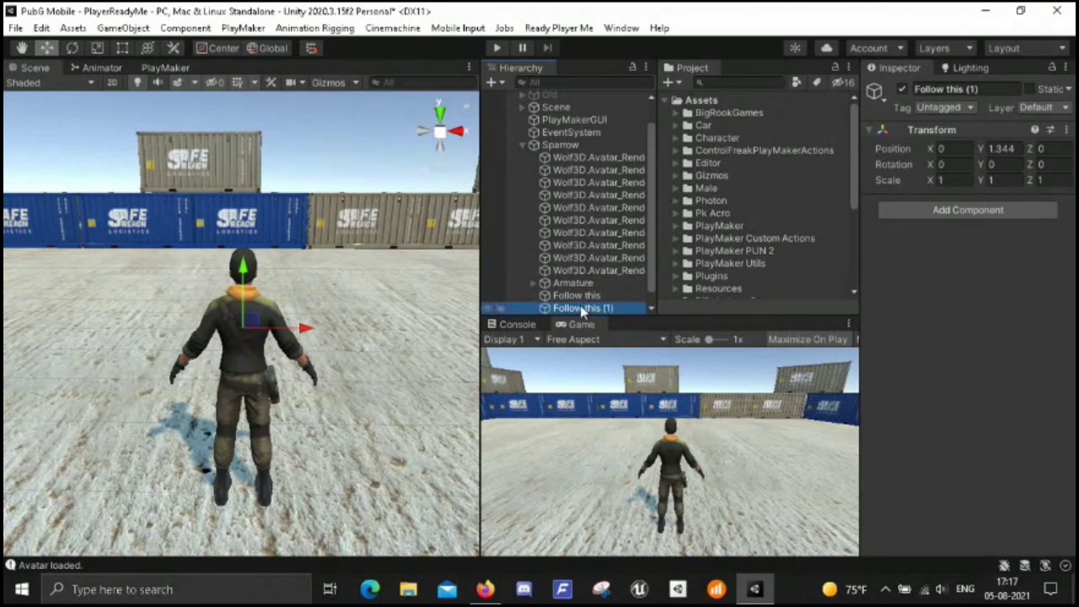
pyautogui.press('F2')
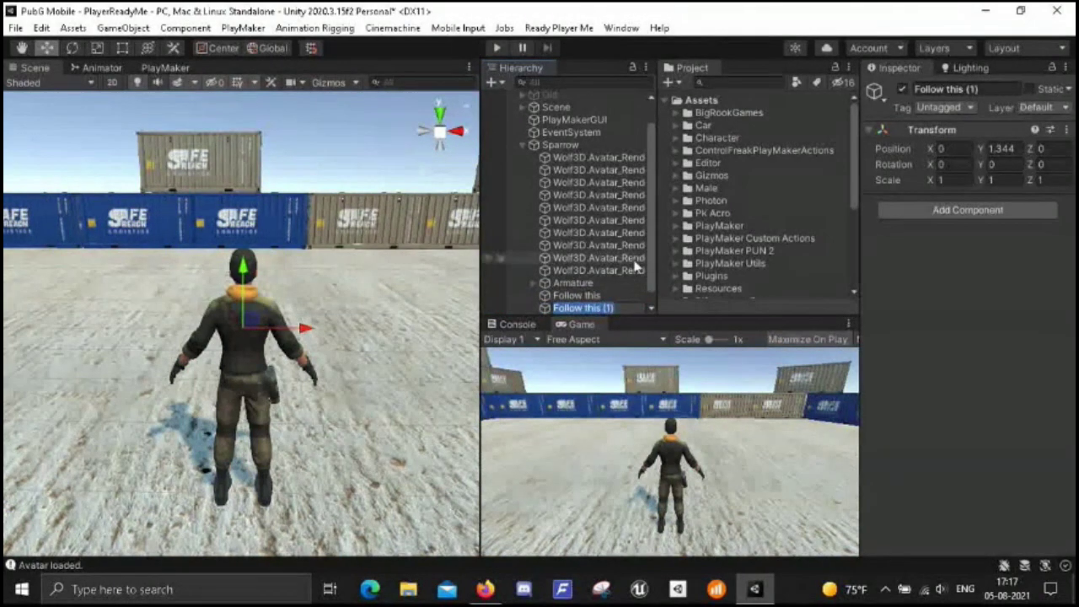
pyautogui.write('CamBase')
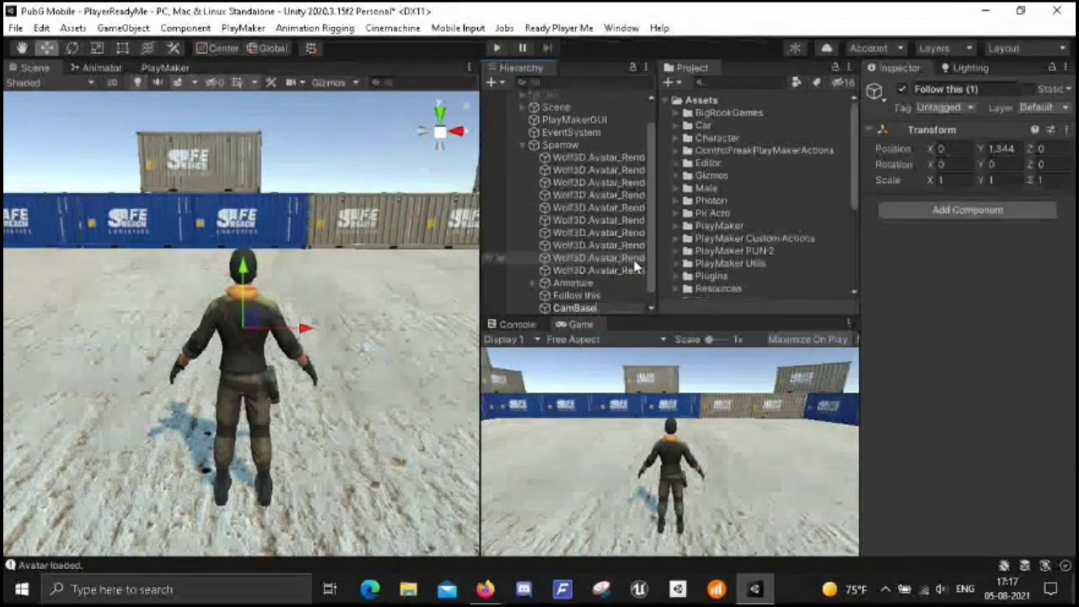
pyautogui.press('Return')
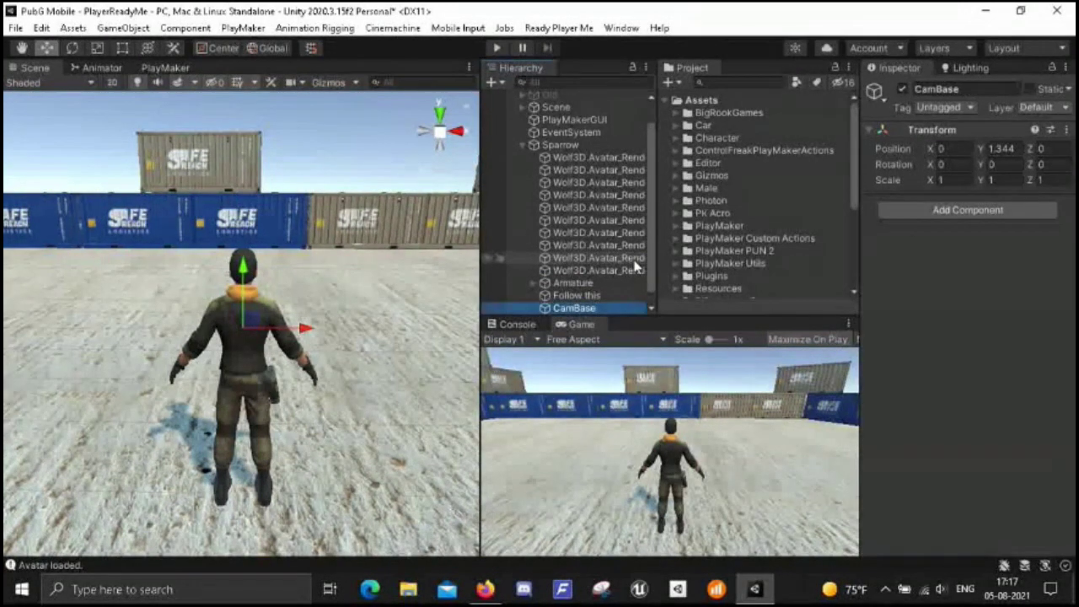
# - Move CamBase out of Sparrow to the scene's root level and make Sparrow Camera its child
pyautogui.moveTo(576, 310); pyautogui.dragTo(497, 148)
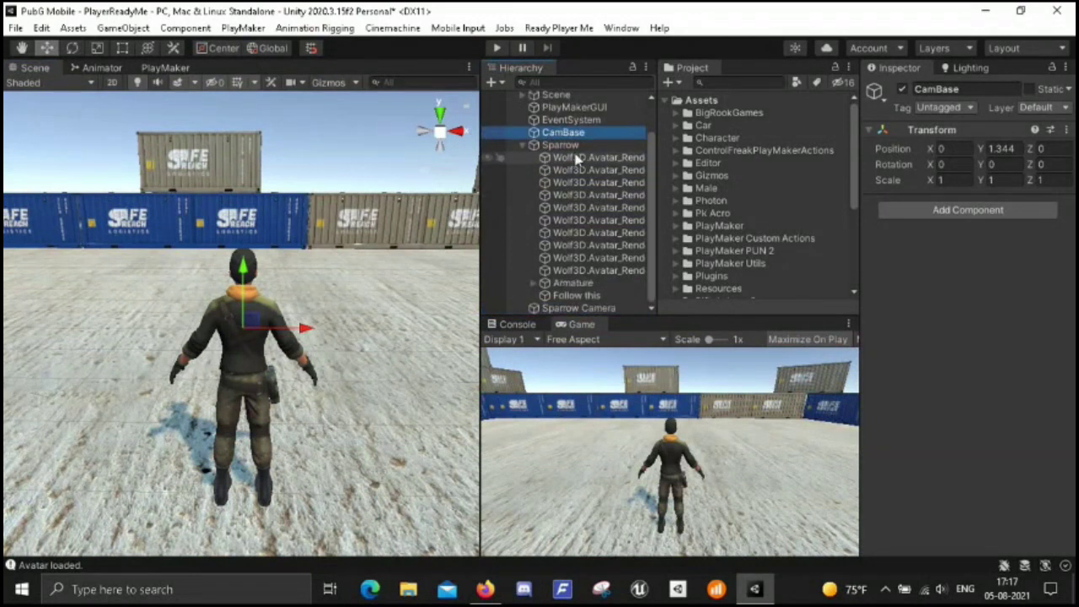
pyautogui.click(522, 145)
pyautogui.moveTo(574, 205)
pyautogui.mouseDown()
pyautogui.moveTo(571, 187)
pyautogui.moveTo(555, 192)
pyautogui.moveTo(561, 173)
pyautogui.moveTo(566, 218)
pyautogui.mouseUp()
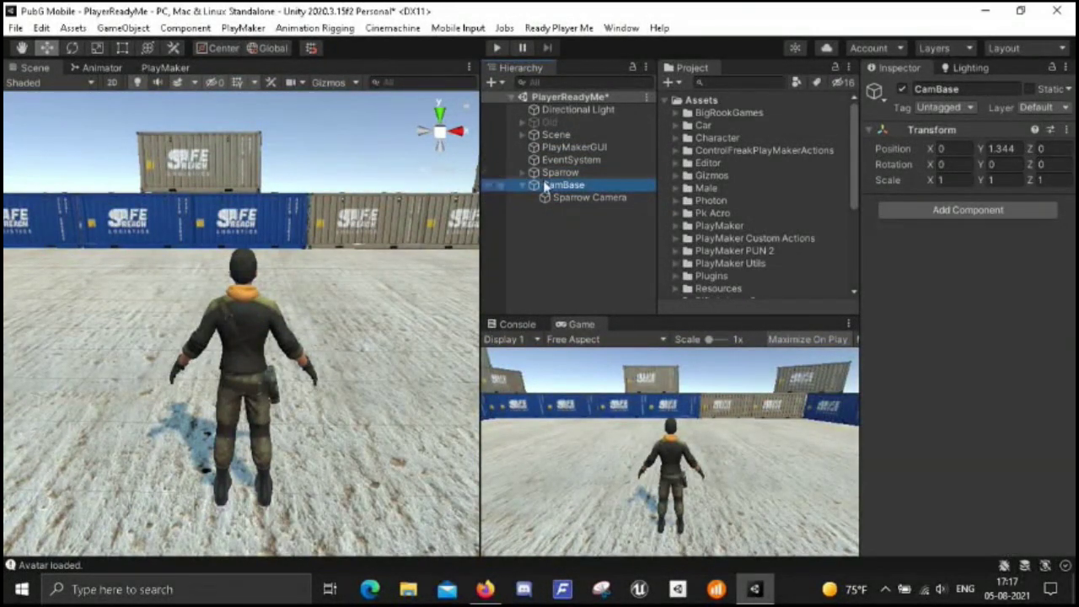
pyautogui.click(546, 184)
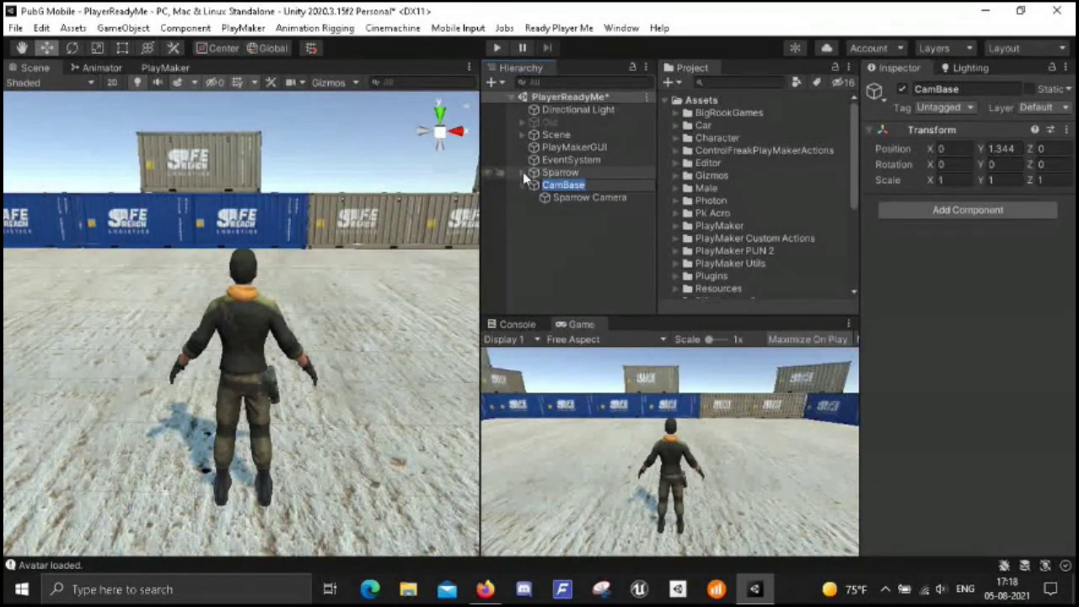
pyautogui.click(524, 174)
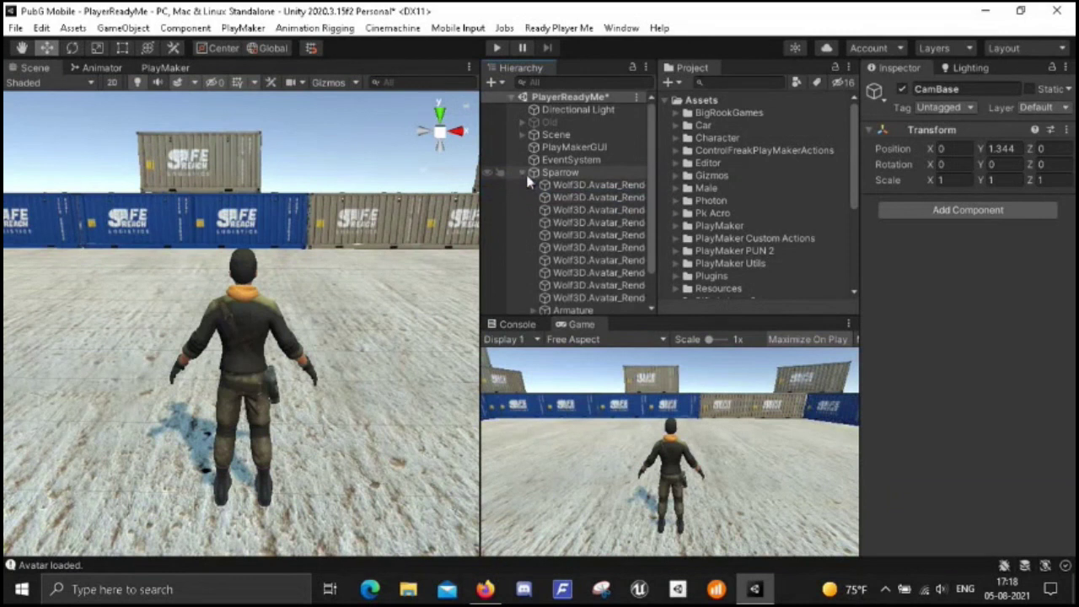
pyautogui.scroll(-2, 539, 202)
pyautogui.click(571, 284)
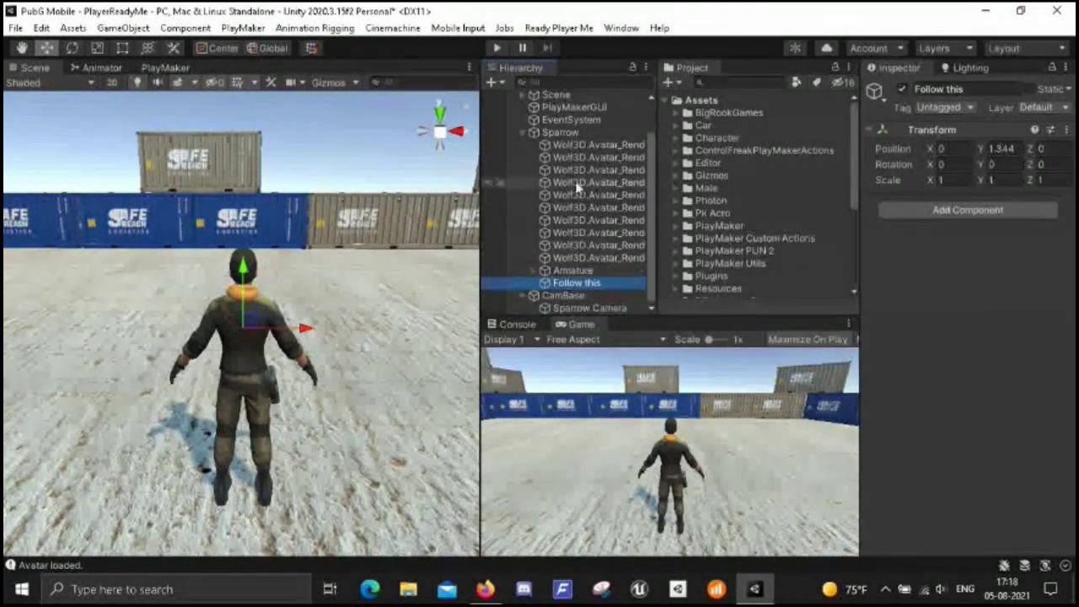
pyautogui.click(523, 132)
# - Add a PlayMakerFSM component to Sparrow and name the FSM Control
pyautogui.click(559, 172)
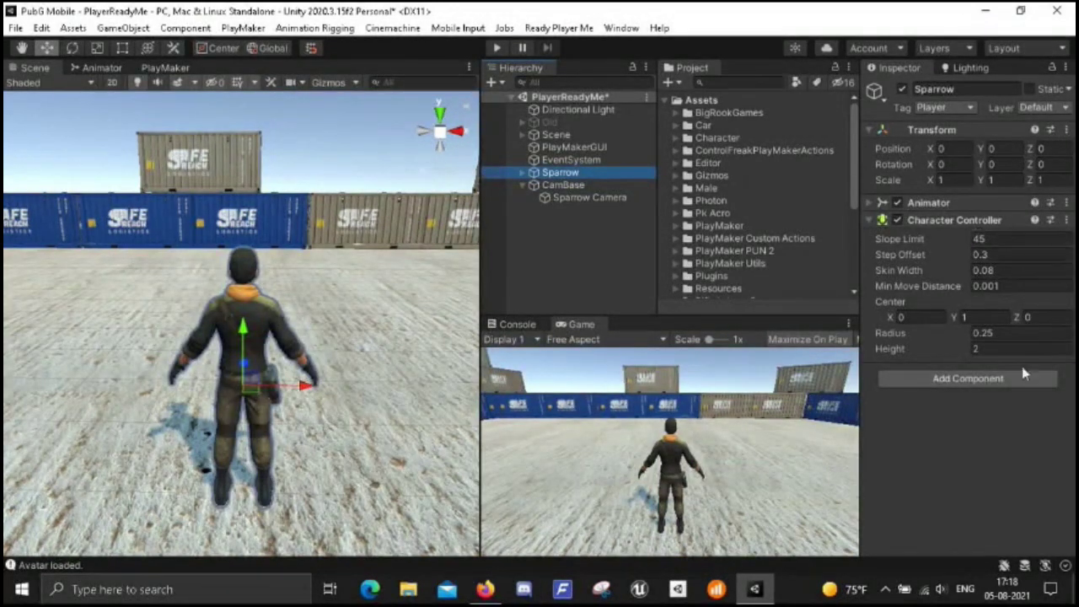
pyautogui.click(944, 378)
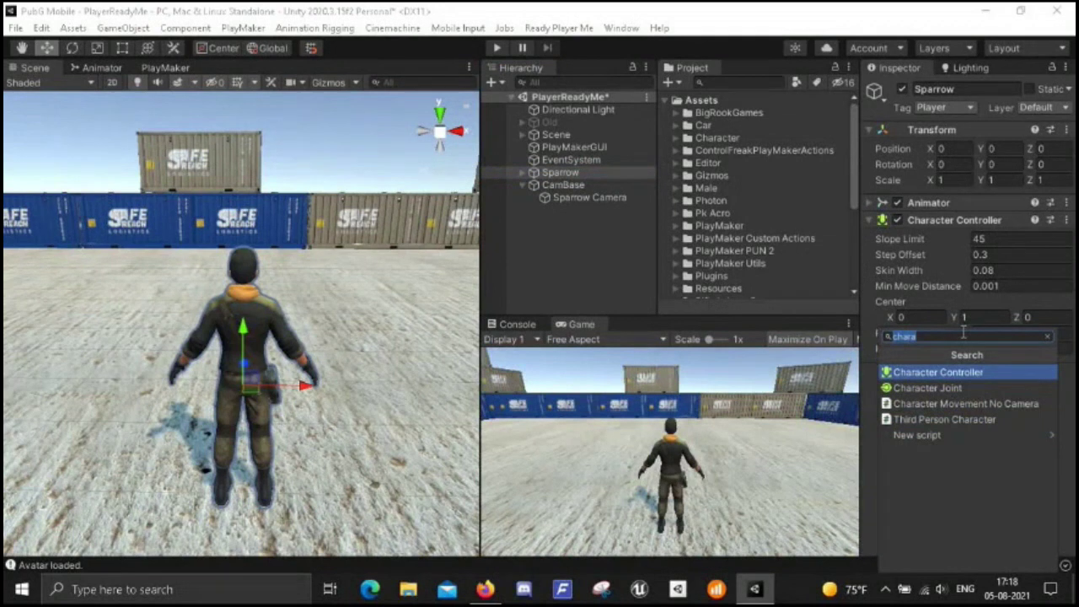
pyautogui.write('fsm')
pyautogui.press('Return')
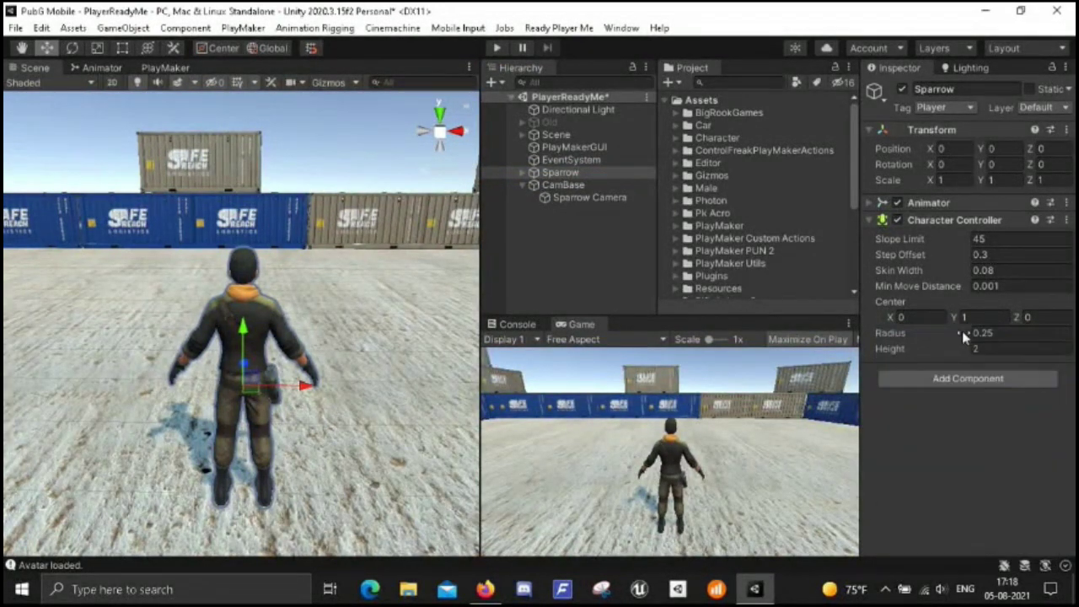
pyautogui.click(941, 392)
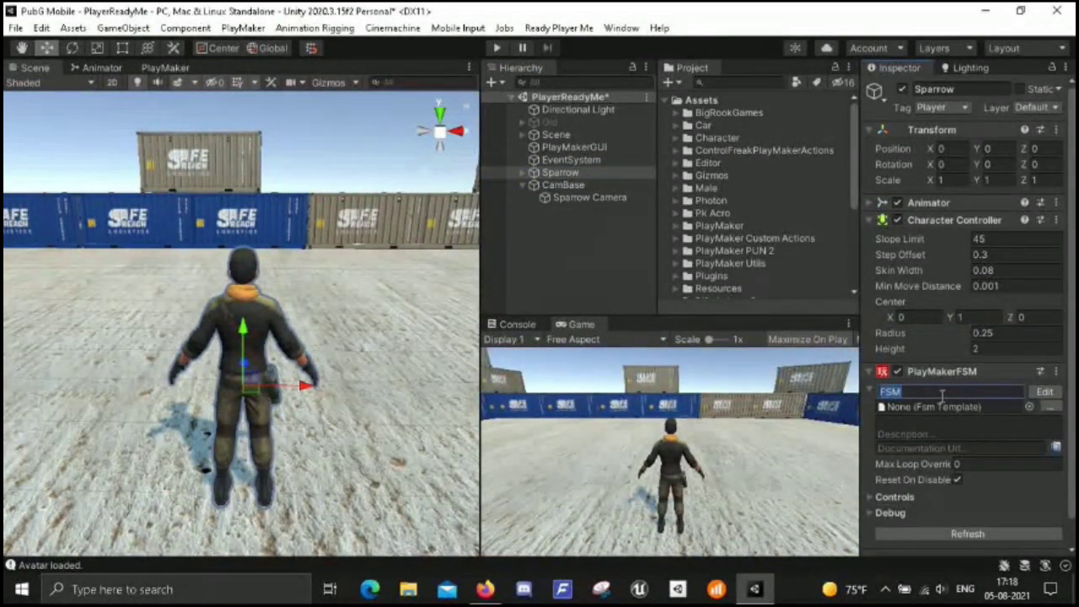
pyautogui.write('Control')
# - Open the Control FSM for editing and add Get Axis Vector and Smooth Look At Direction actions to State 1
pyautogui.click(1045, 392)
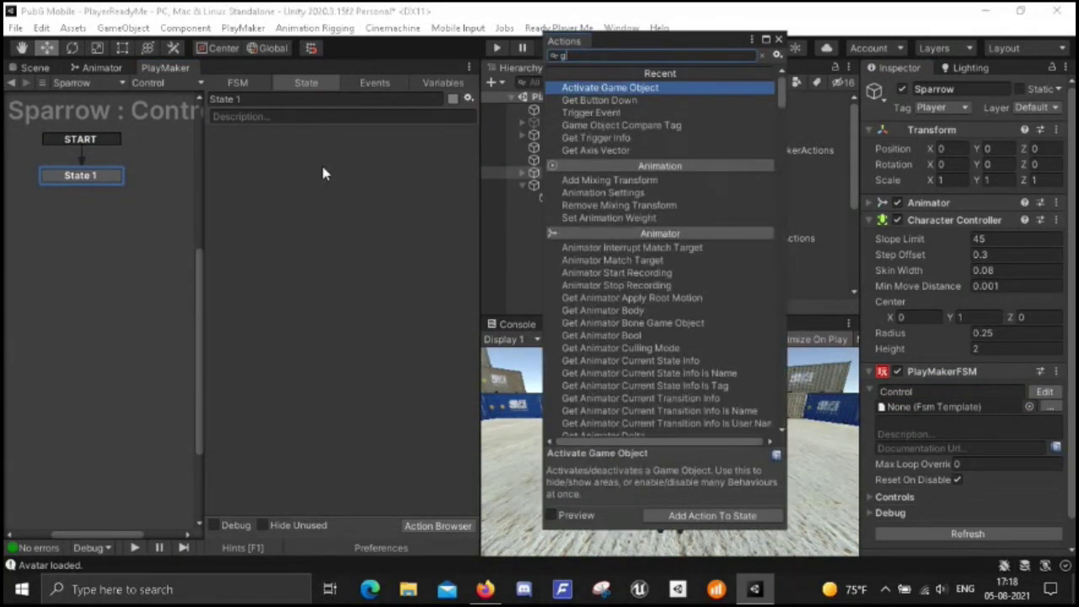
pyautogui.write('get ax')
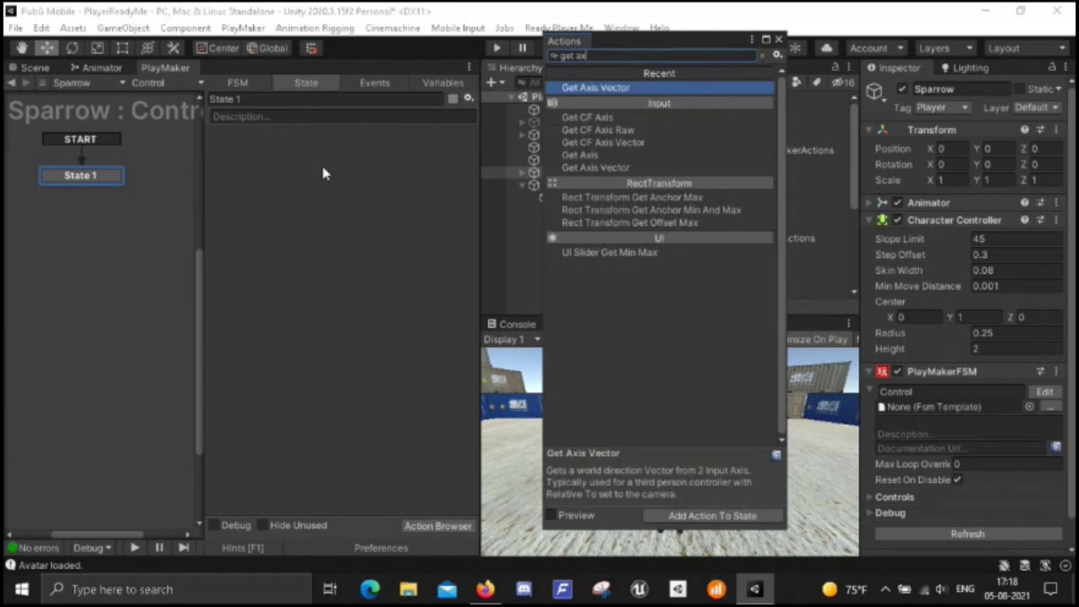
pyautogui.press('Return')
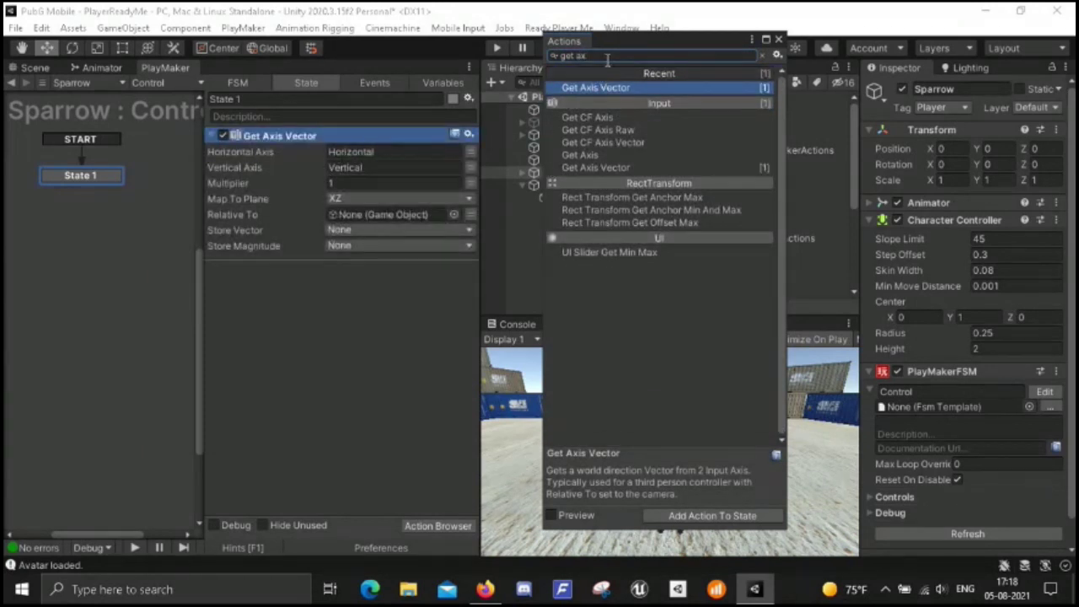
pyautogui.write('smoo')
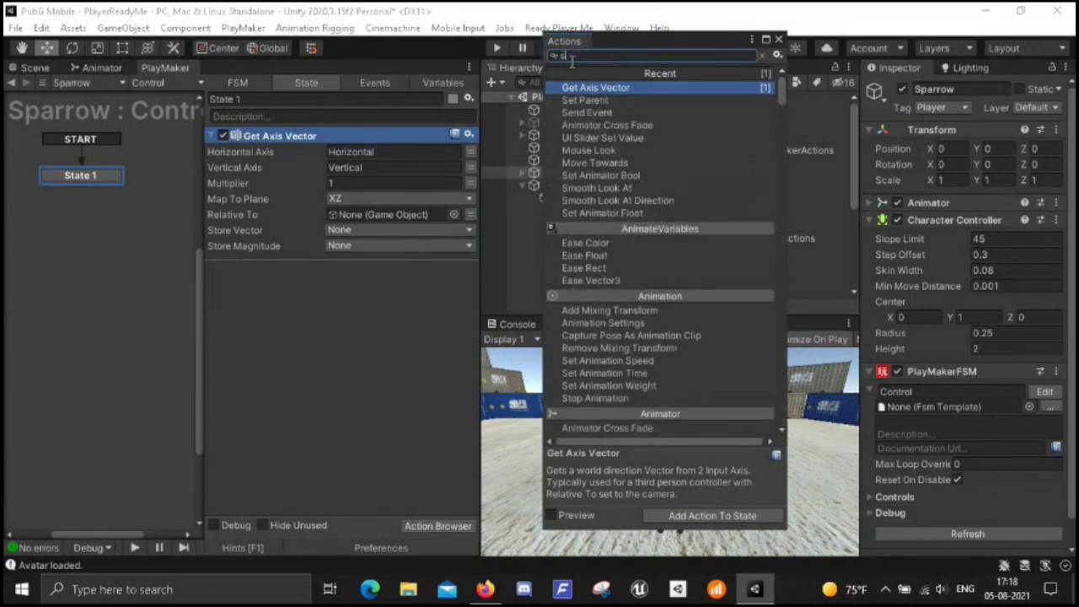
pyautogui.press('Down')
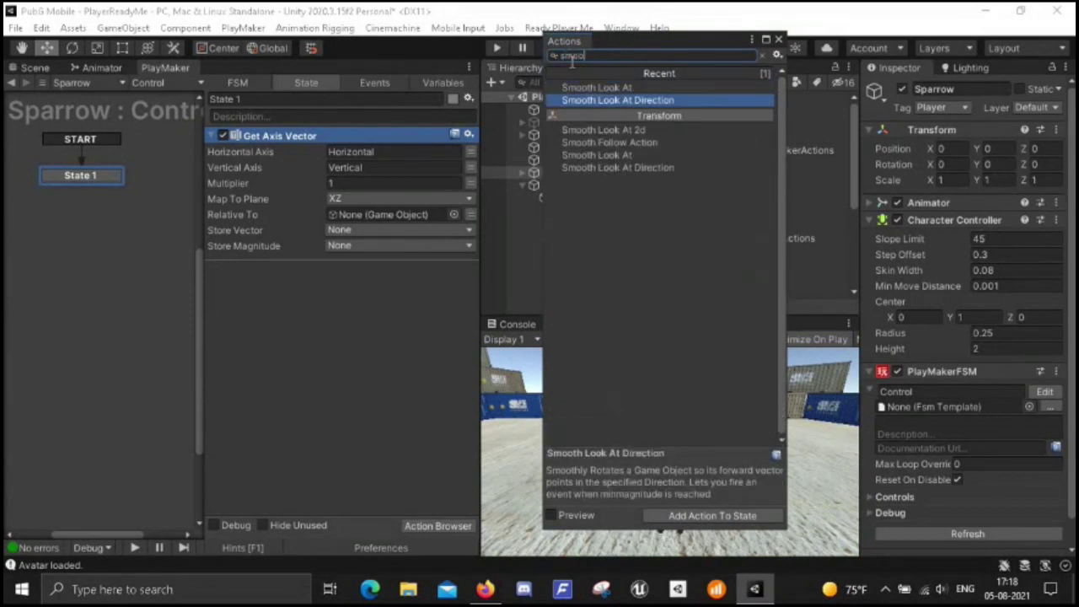
pyautogui.press('Return')
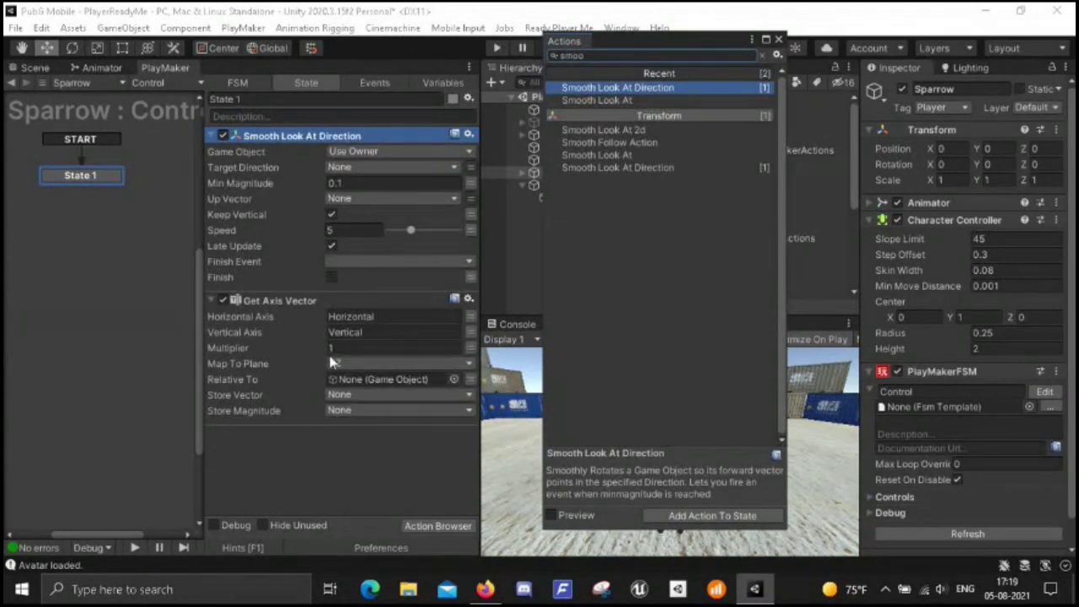
# - Add a Set Animator Float action to State 1 and order the actions Get Axis Vector, Smooth Look At Direction, Set Animator Float
pyautogui.doubleClick(601, 56)
pyautogui.write('f')
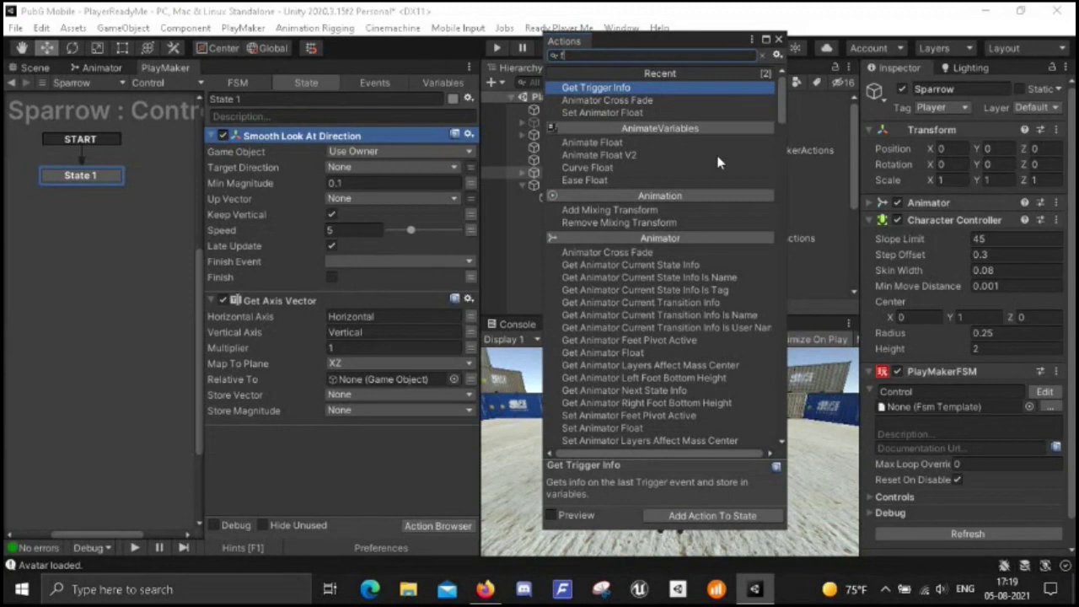
pyautogui.press('BackSpace')
pyautogui.write('set')
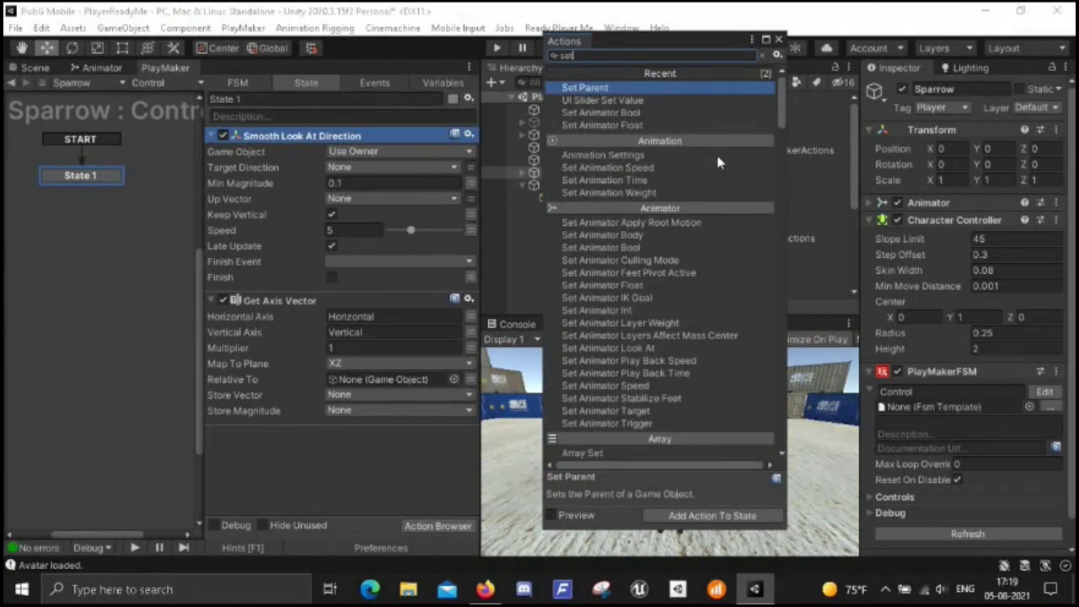
pyautogui.press('Down')
pyautogui.press('Down')
pyautogui.press('Down')
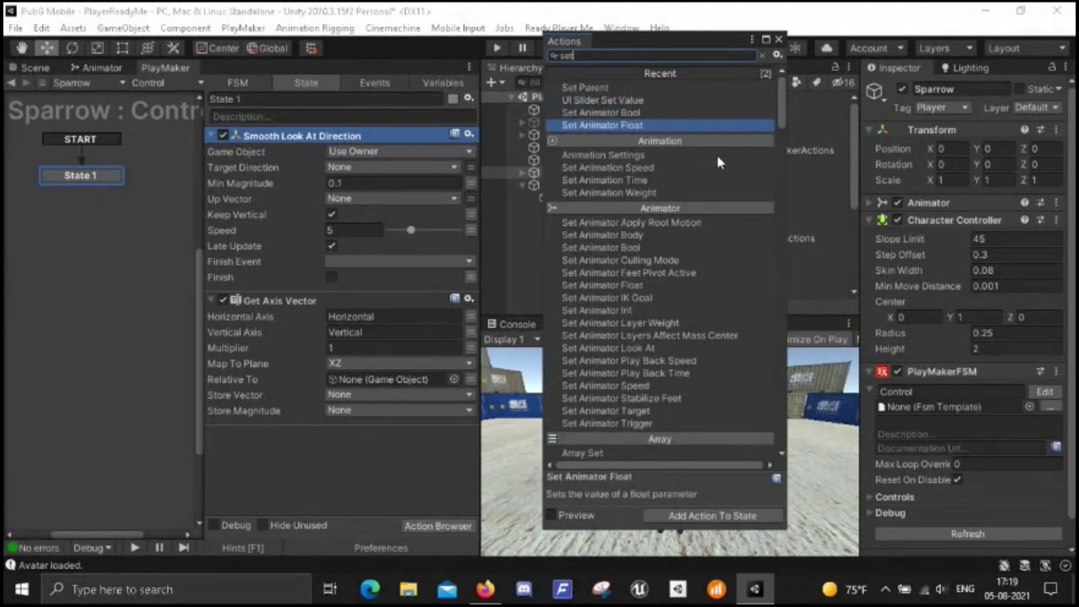
pyautogui.press('Return')
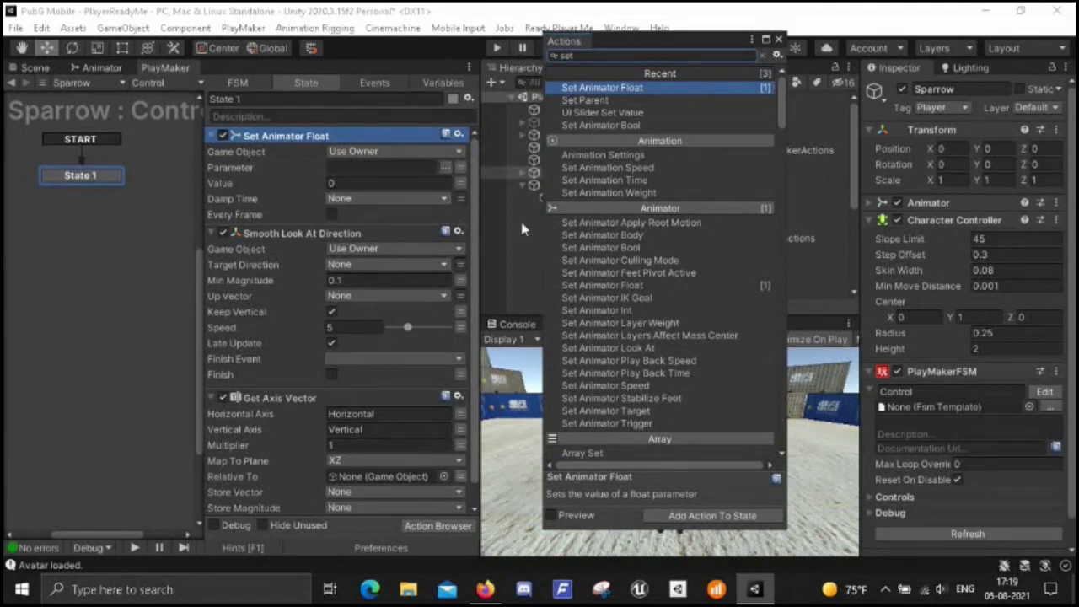
pyautogui.click(778, 40)
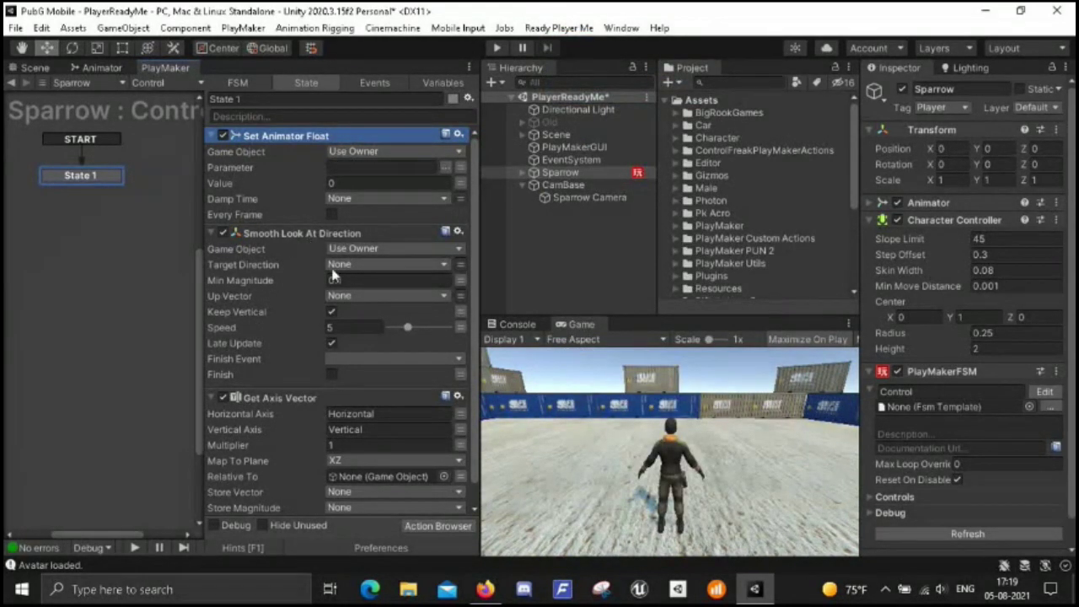
pyautogui.moveTo(290, 399); pyautogui.dragTo(237, 167)
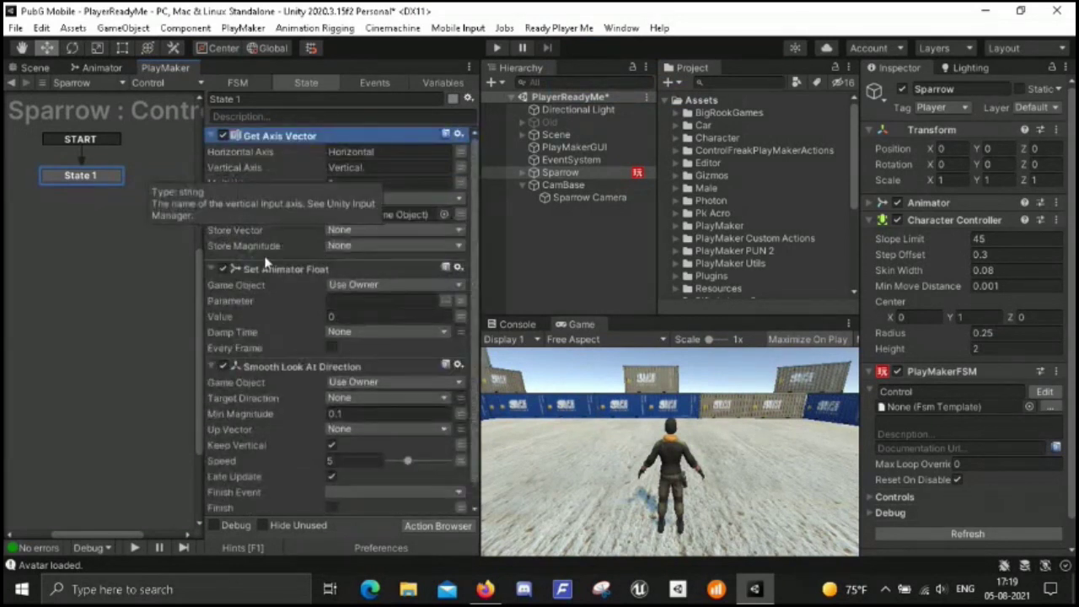
pyautogui.moveTo(287, 369); pyautogui.dragTo(238, 227)
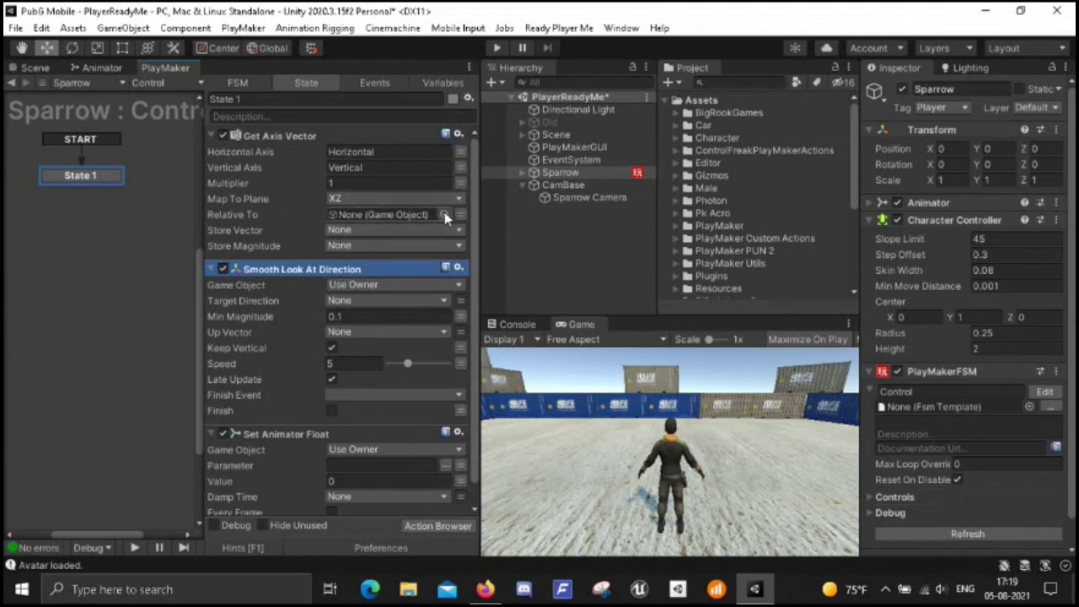
# - Make Get Axis Vector relative to Sparrow Camera and store its vector in a new variable named Vector
pyautogui.click(594, 198)
pyautogui.moveTo(596, 208); pyautogui.dragTo(384, 214)
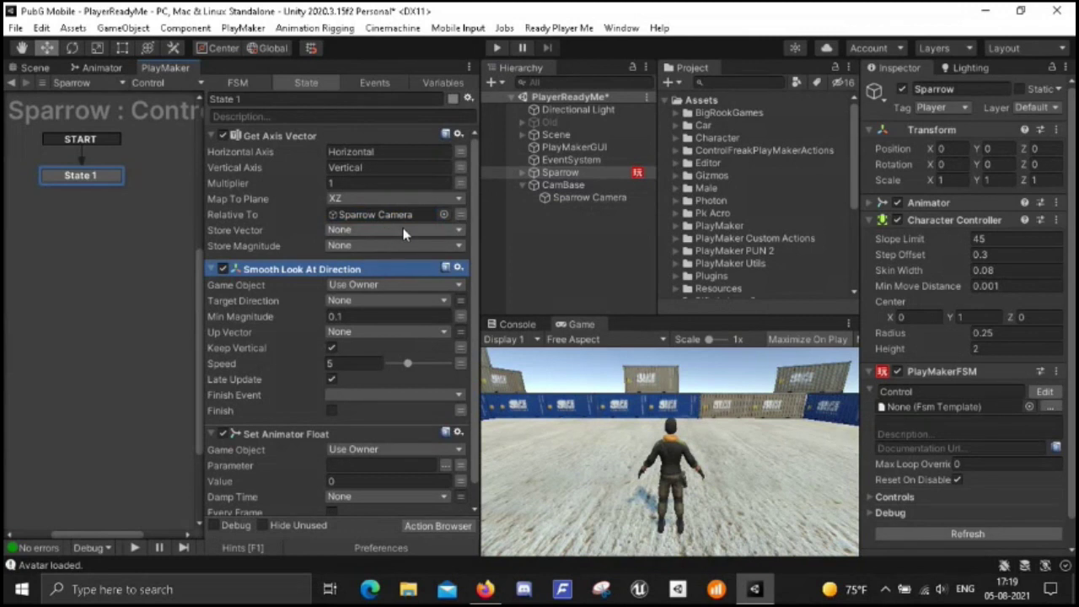
pyautogui.click(403, 232)
pyautogui.click(394, 270)
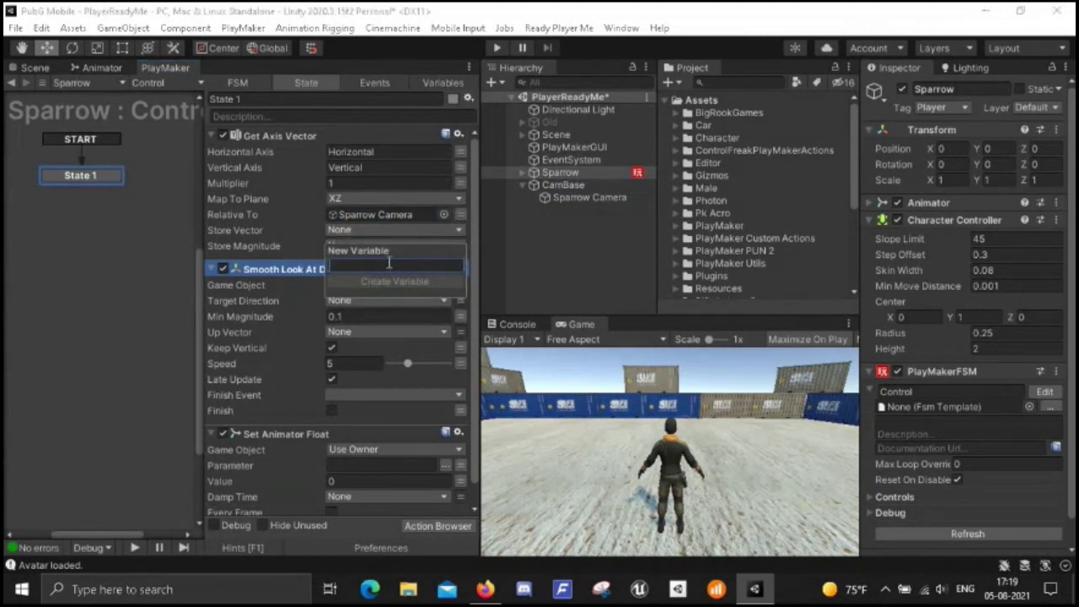
pyautogui.write('Vect')
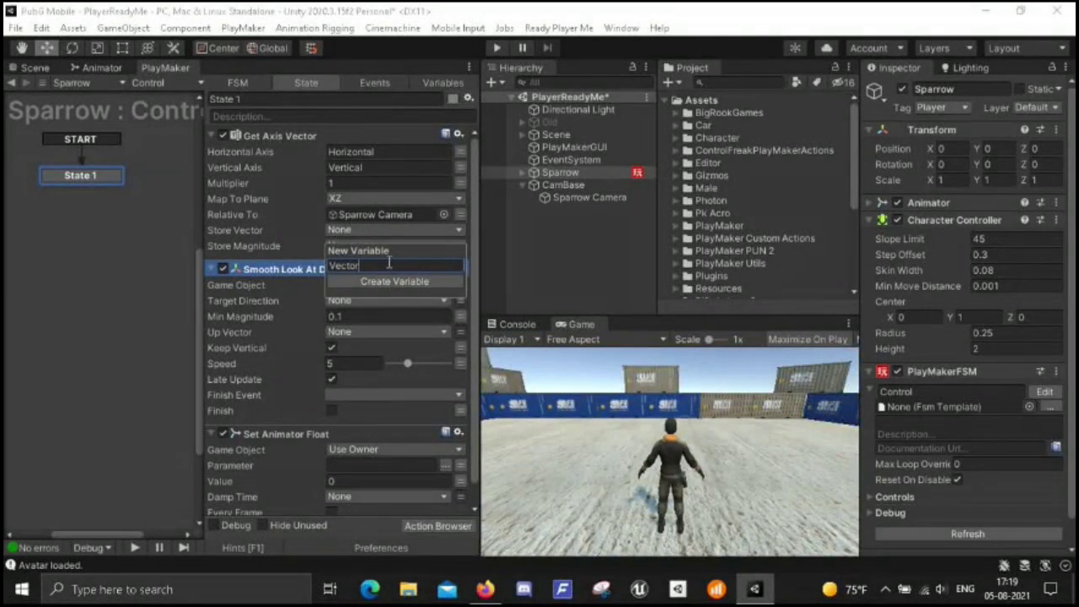
pyautogui.write('or')
pyautogui.press('Return')
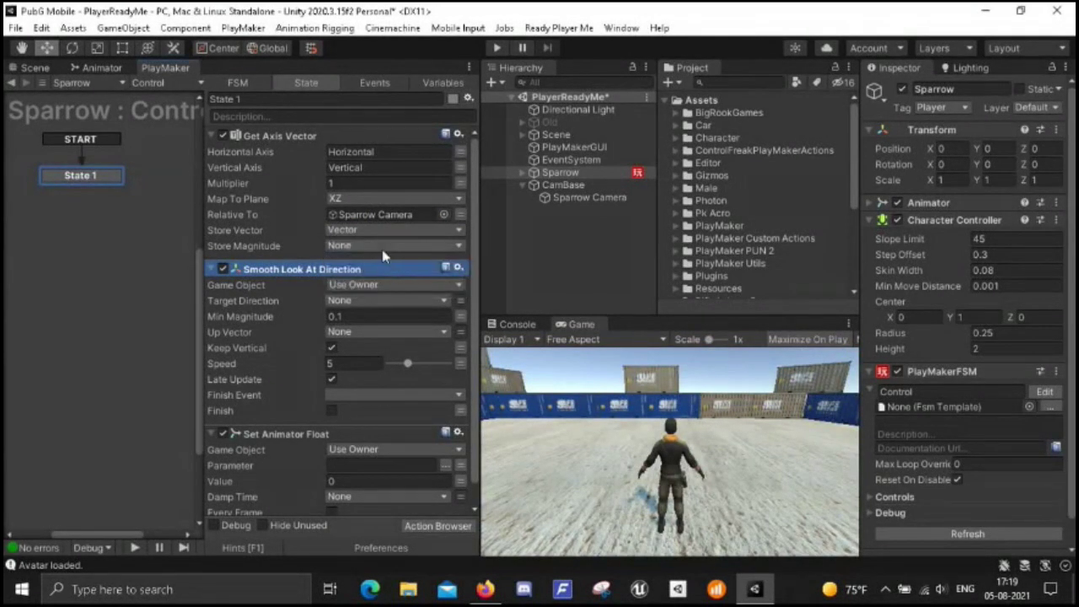
# - Store the magnitude of Get Axis Vector in a new variable named Mag
pyautogui.click(382, 246)
pyautogui.click(413, 285)
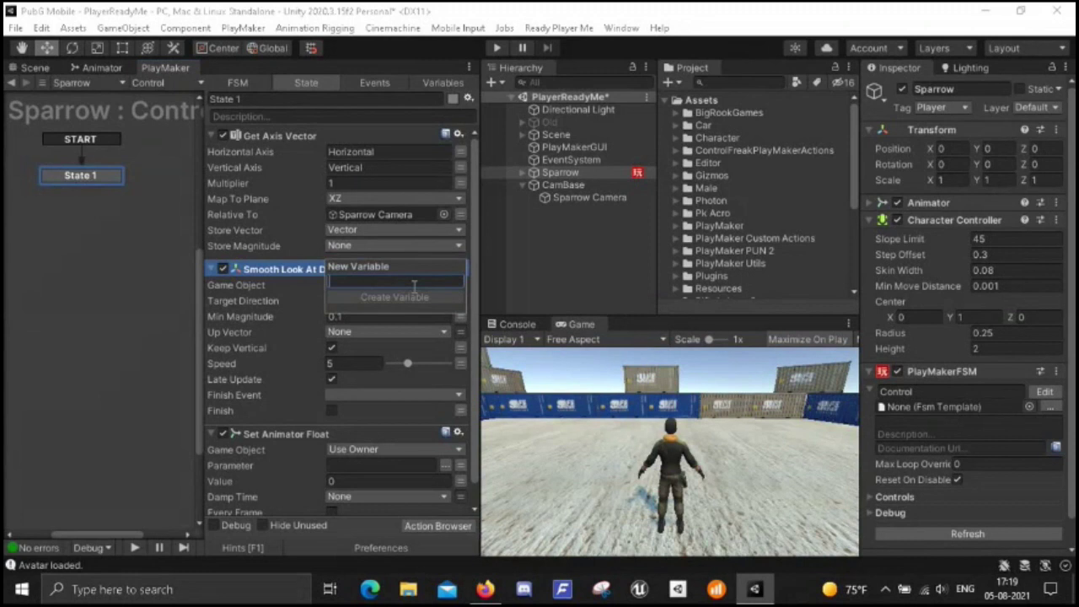
pyautogui.write('M')
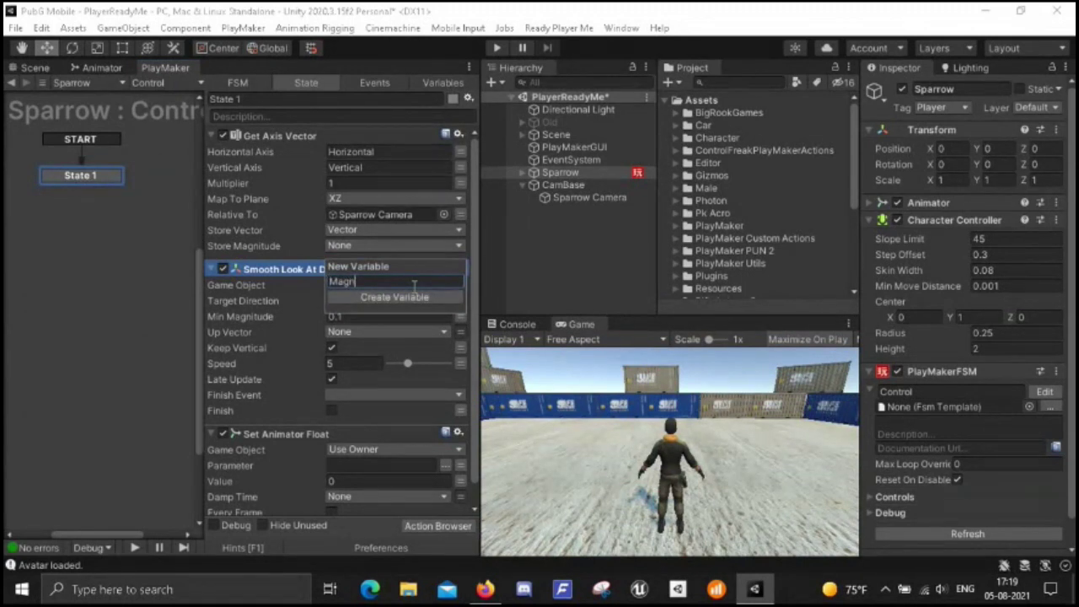
pyautogui.write('ag')
pyautogui.press('Return')
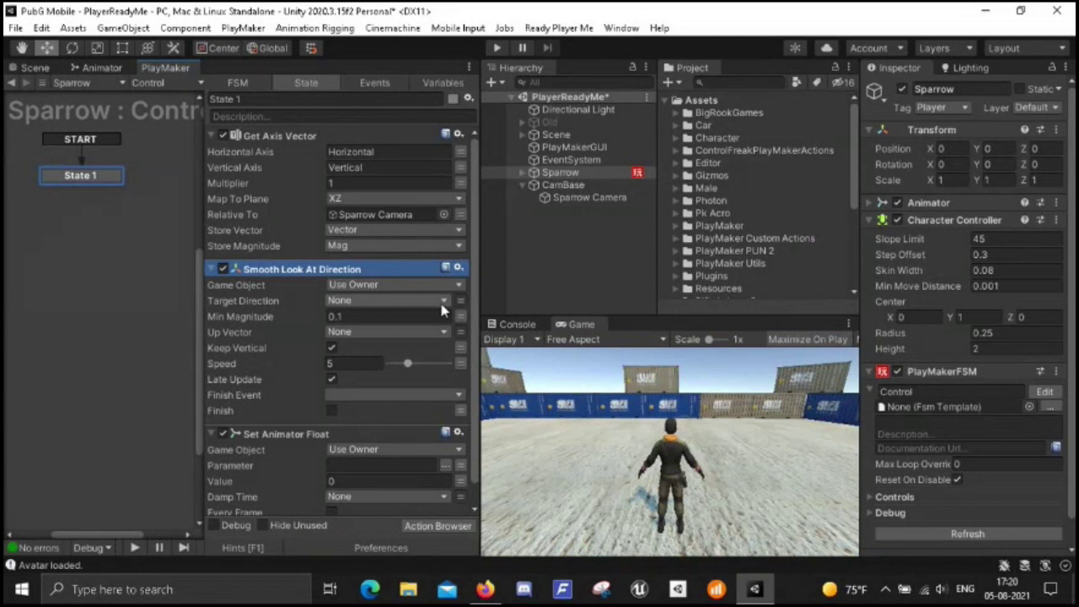
# - Set Smooth Look At Direction's Up Vector to the Vector variable and Set Animator Float's Value to the Mag variable
pyautogui.click(444, 335)
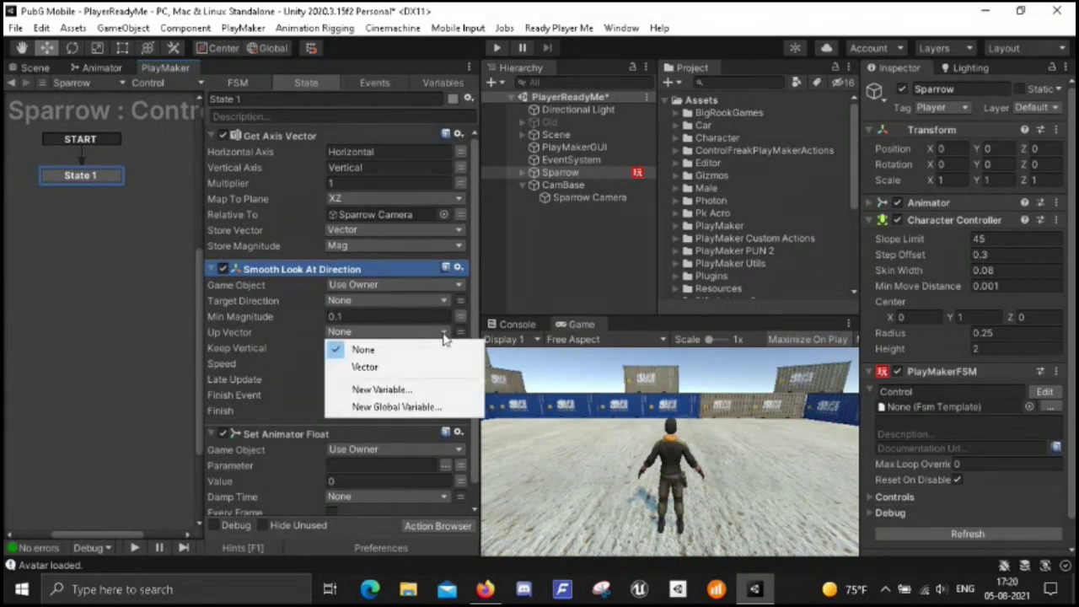
pyautogui.click(396, 364)
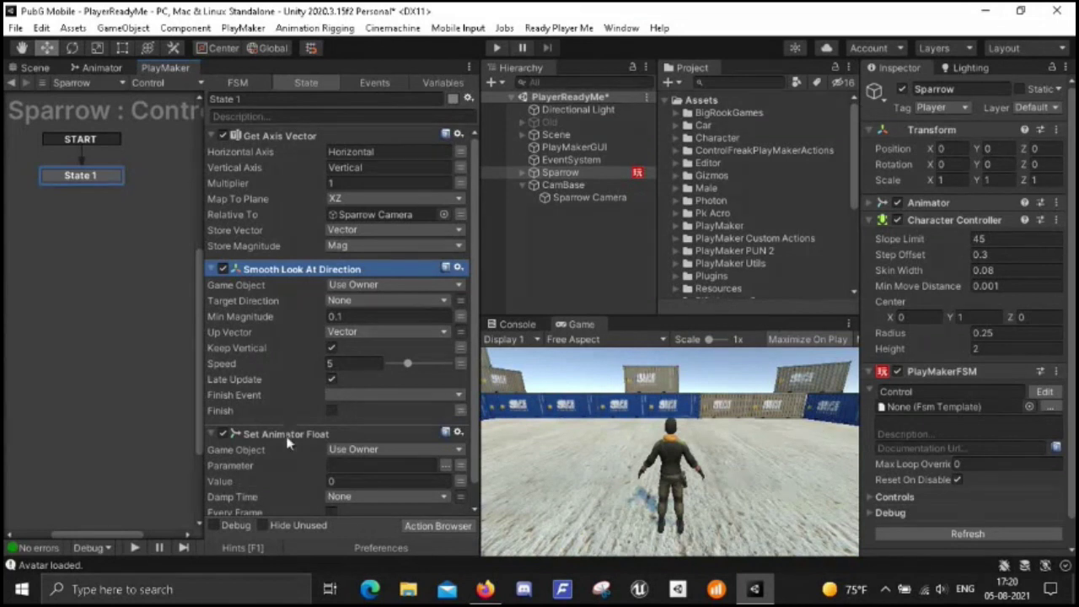
pyautogui.scroll(-1, 293, 430)
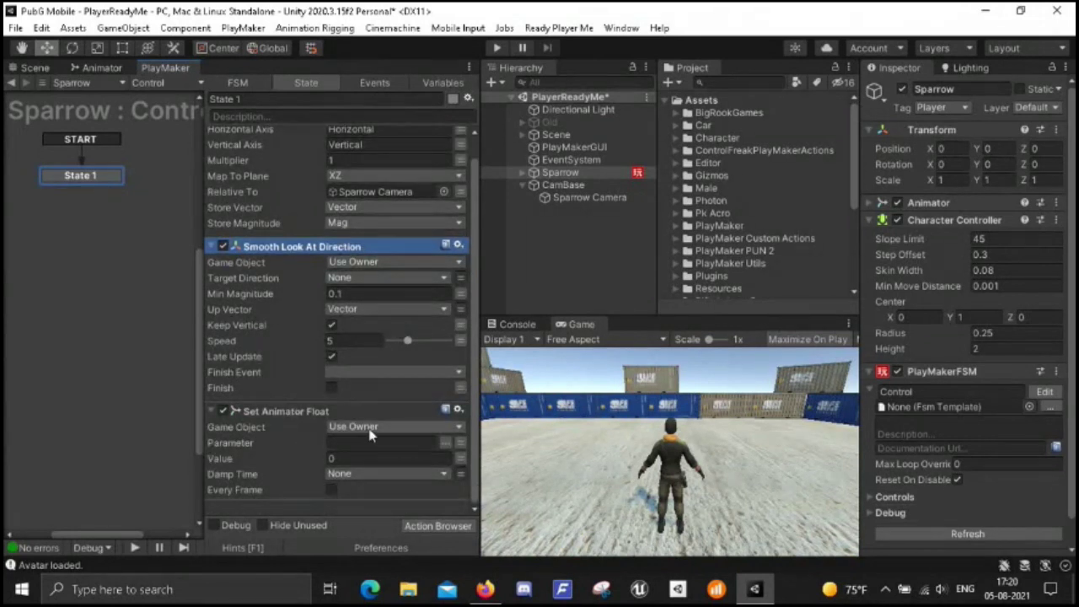
pyautogui.click(455, 460)
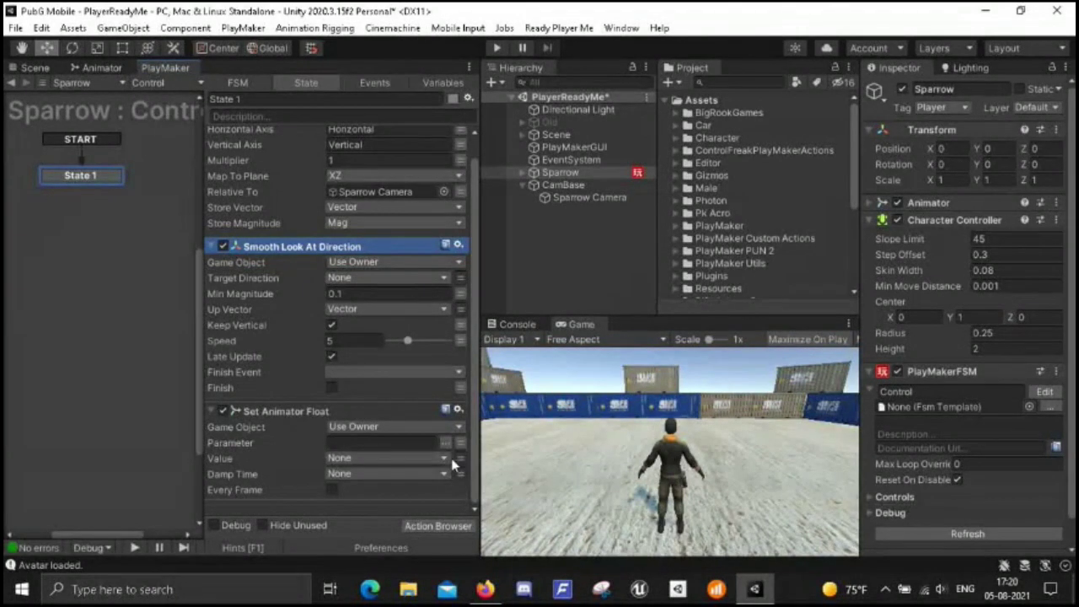
pyautogui.click(447, 460)
pyautogui.click(375, 493)
# - Open the Player controller assigned to Sparrow's Animator and look over its Base Layer state graph
pyautogui.click(872, 203)
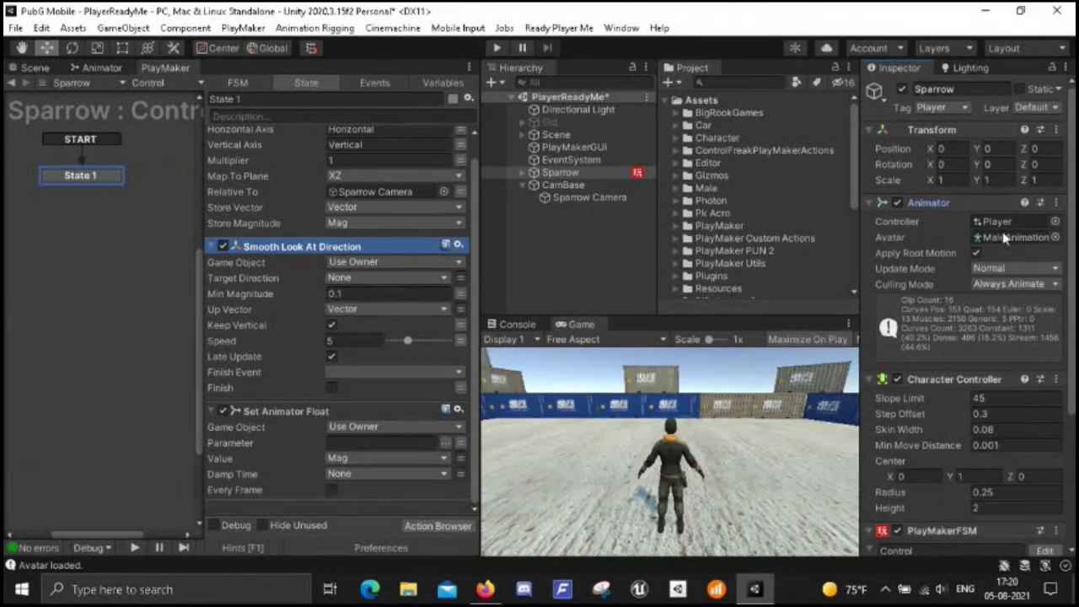
pyautogui.doubleClick(1042, 225)
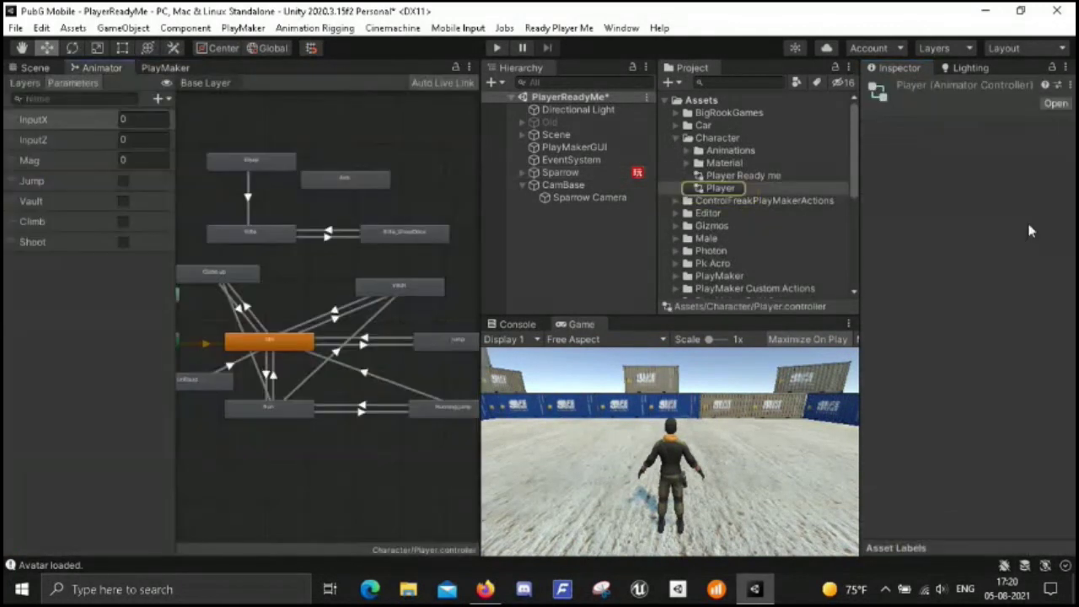
pyautogui.click(336, 462)
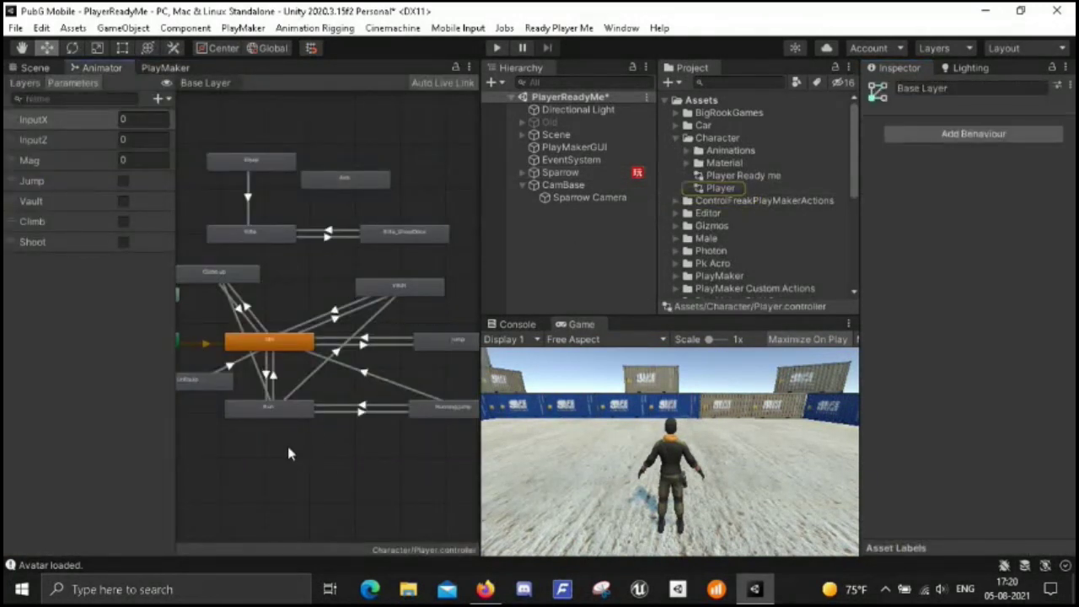
pyautogui.scroll(2, 287, 446)
pyautogui.scroll(-3, 286, 463)
pyautogui.scroll(5, 341, 445)
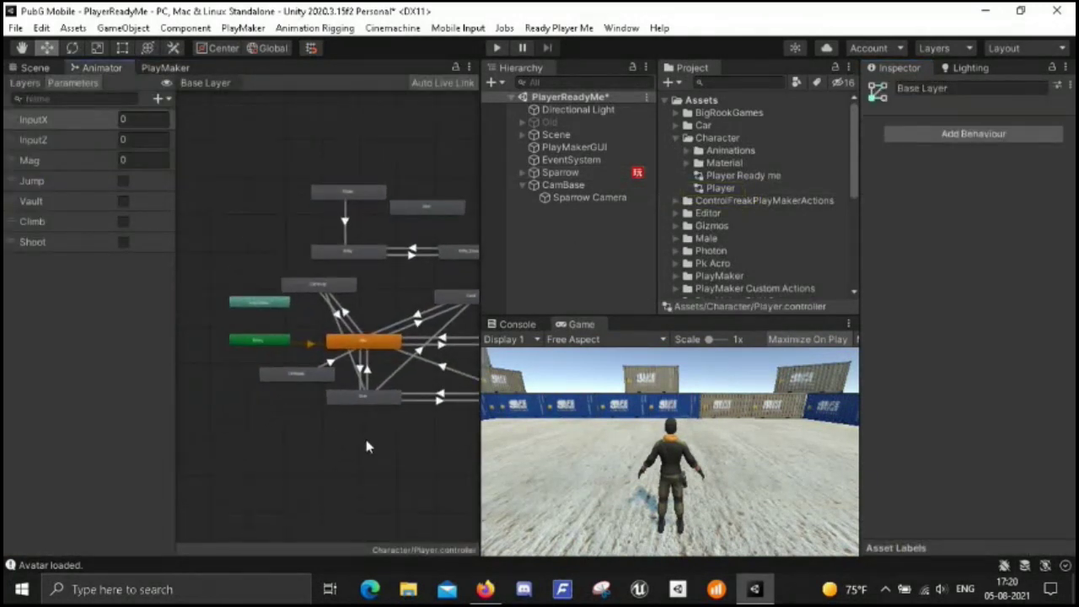
pyautogui.moveTo(472, 438); pyautogui.dragTo(544, 432, button='middle')
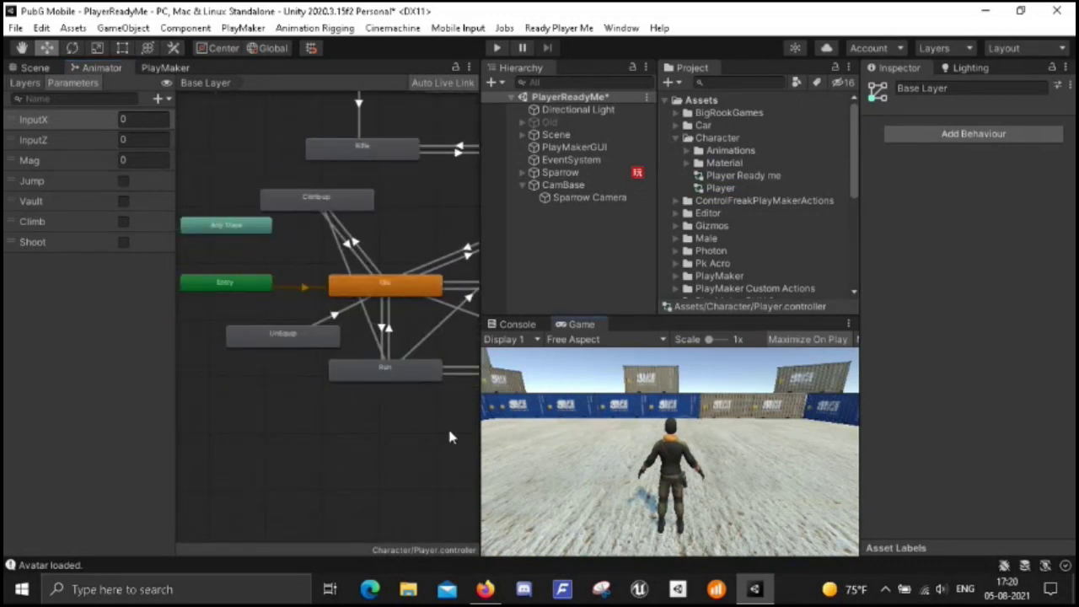
pyautogui.moveTo(449, 437); pyautogui.dragTo(365, 439, button='middle')
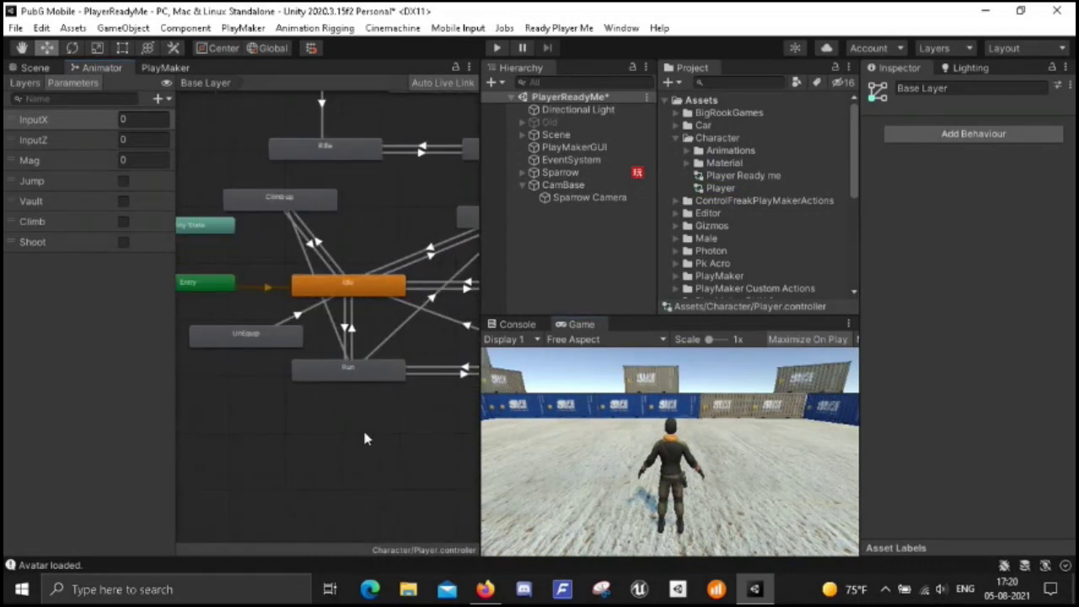
# - Examine the Idle and Run states and the Mag parameter of the Player animator controller
pyautogui.click(348, 285)
pyautogui.moveTo(426, 444); pyautogui.dragTo(403, 434, button='middle')
pyautogui.click(297, 368)
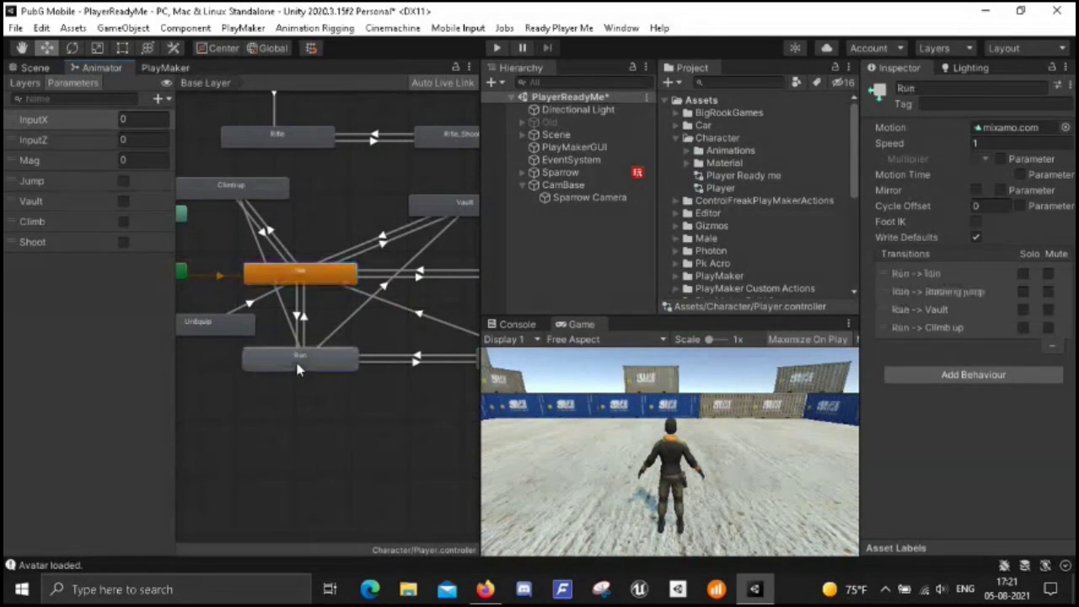
pyautogui.click(328, 429)
pyautogui.click(280, 289)
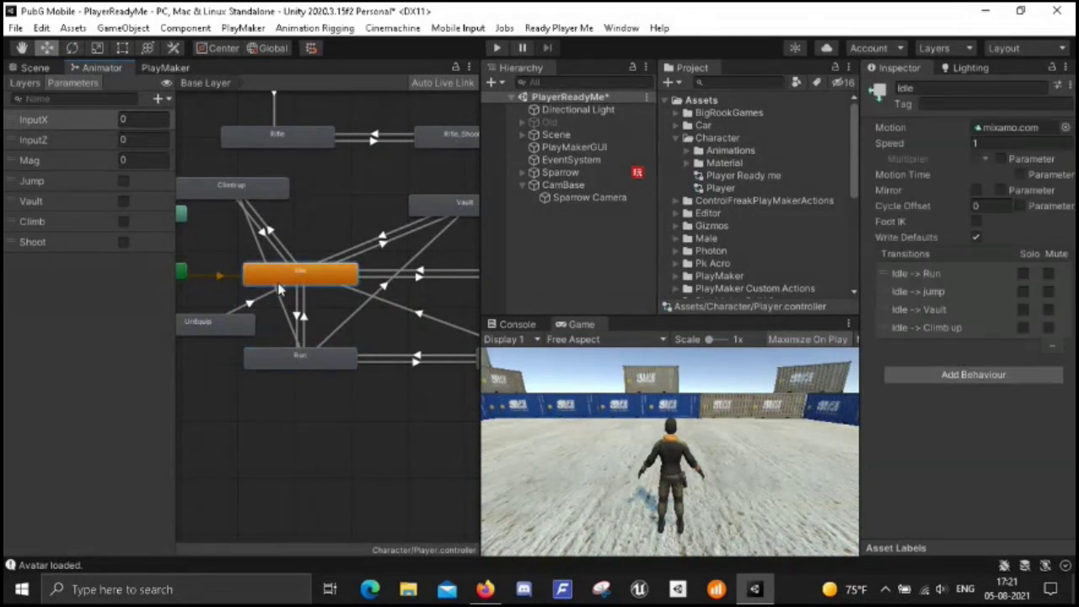
pyautogui.click(271, 362)
pyautogui.click(381, 437)
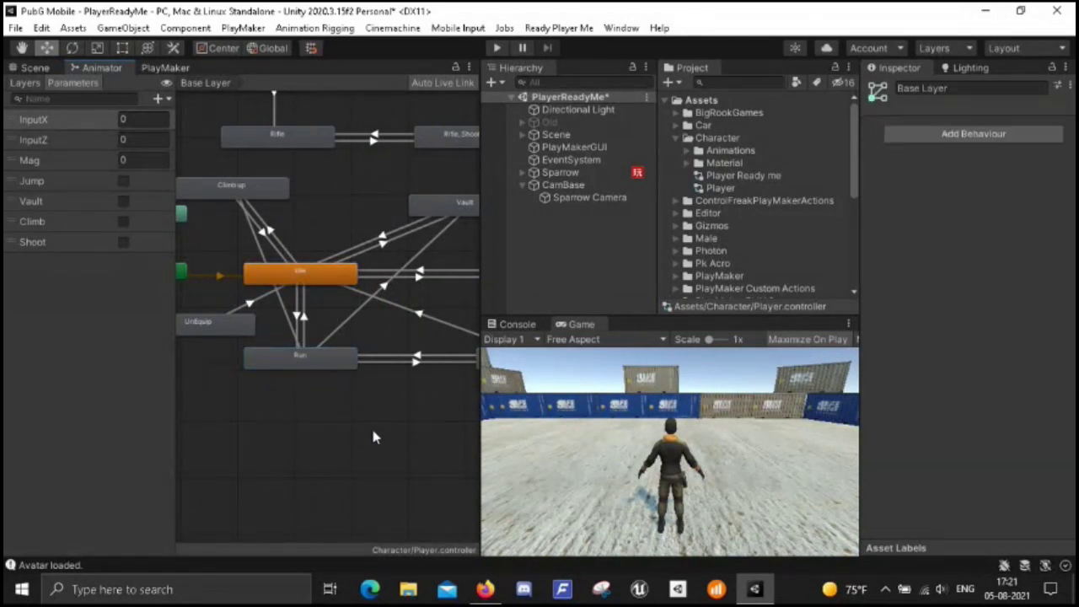
pyautogui.click(52, 161)
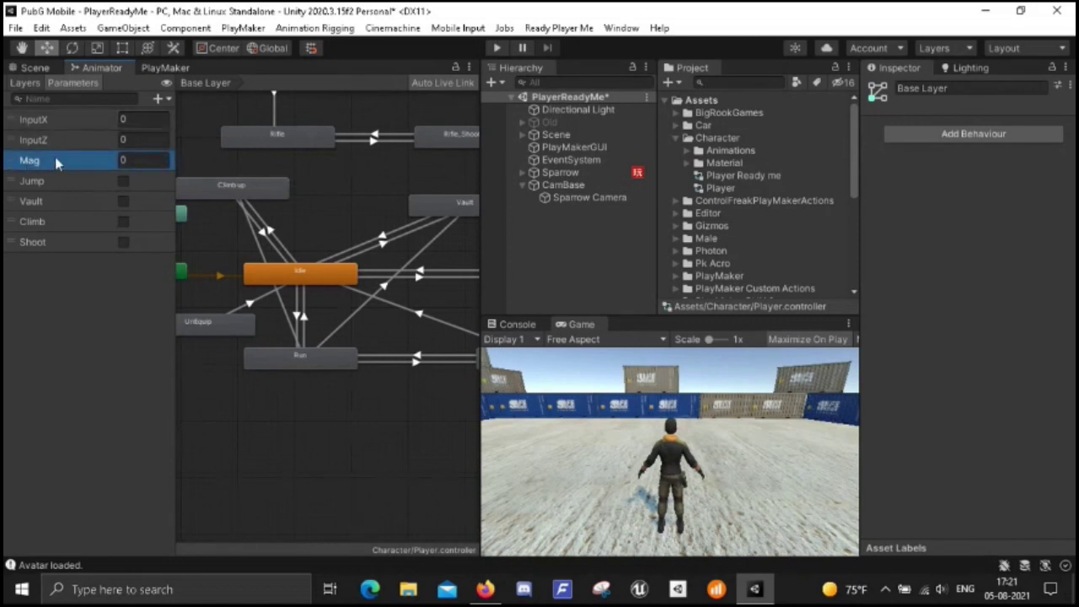
# - Set the Parameter of Set Animator Float to Mag and enable Every Frame for the action
pyautogui.click(169, 67)
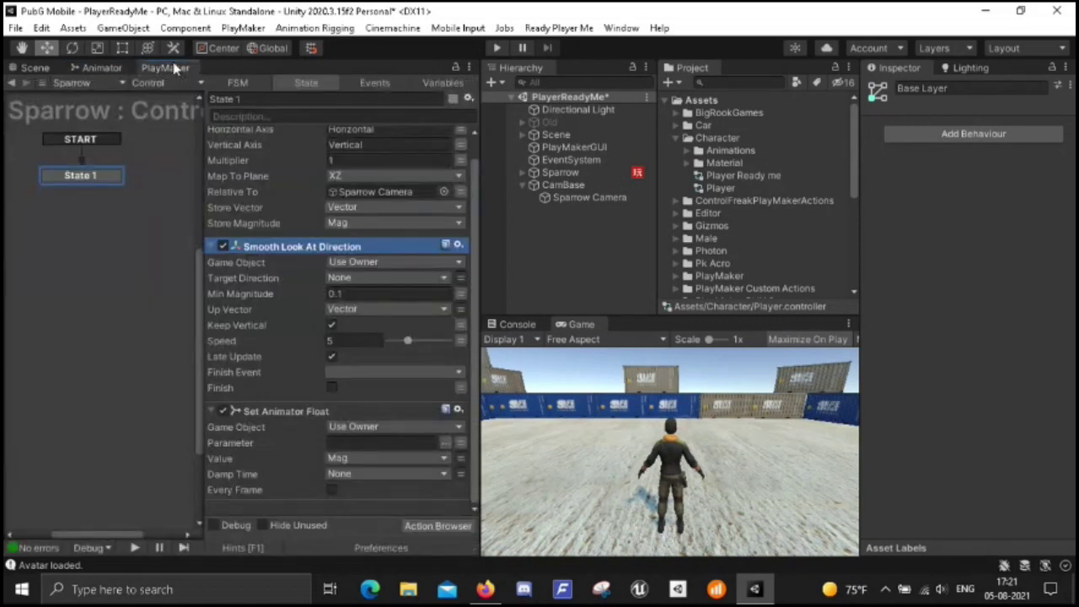
pyautogui.click(444, 443)
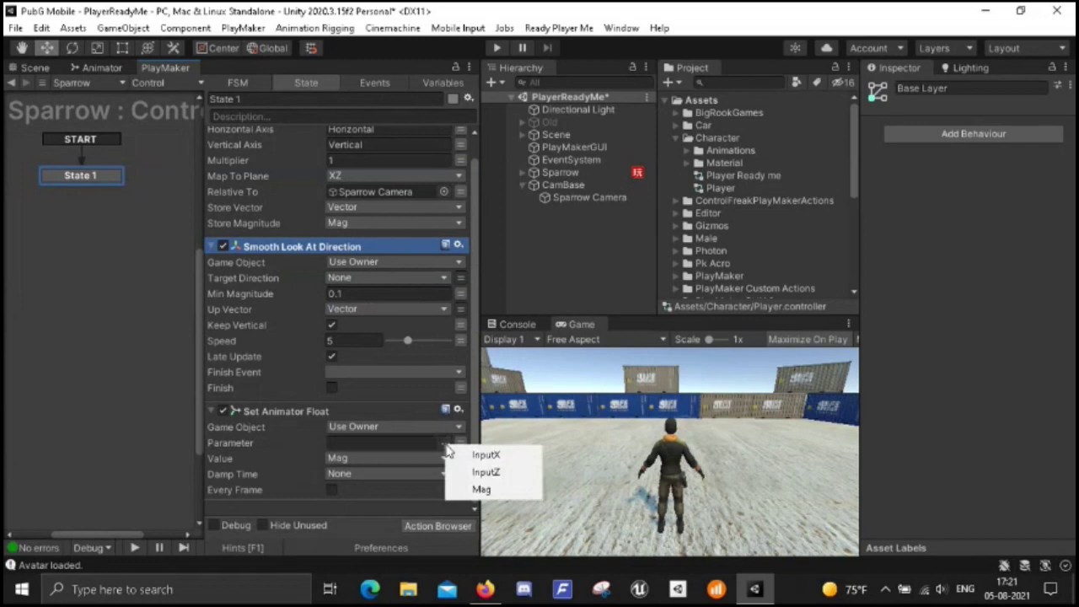
pyautogui.click(470, 493)
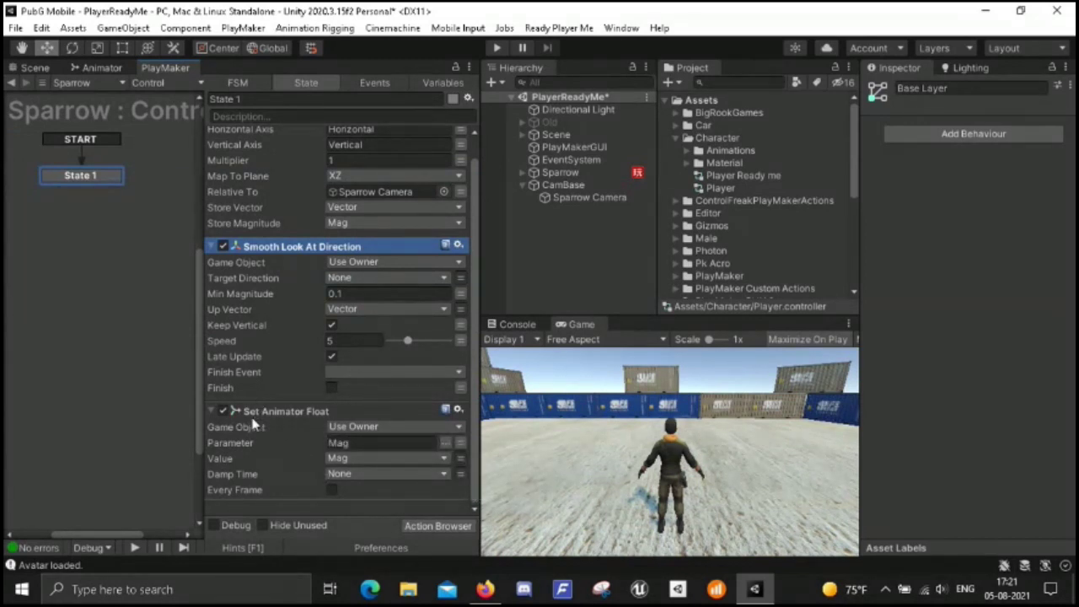
pyautogui.click(331, 490)
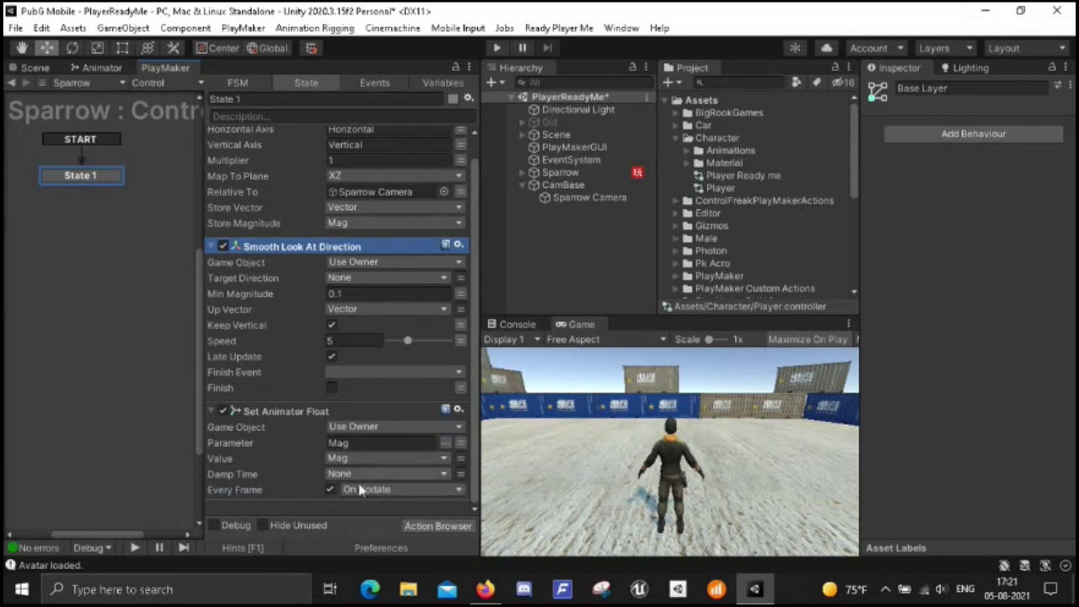
pyautogui.click(320, 516)
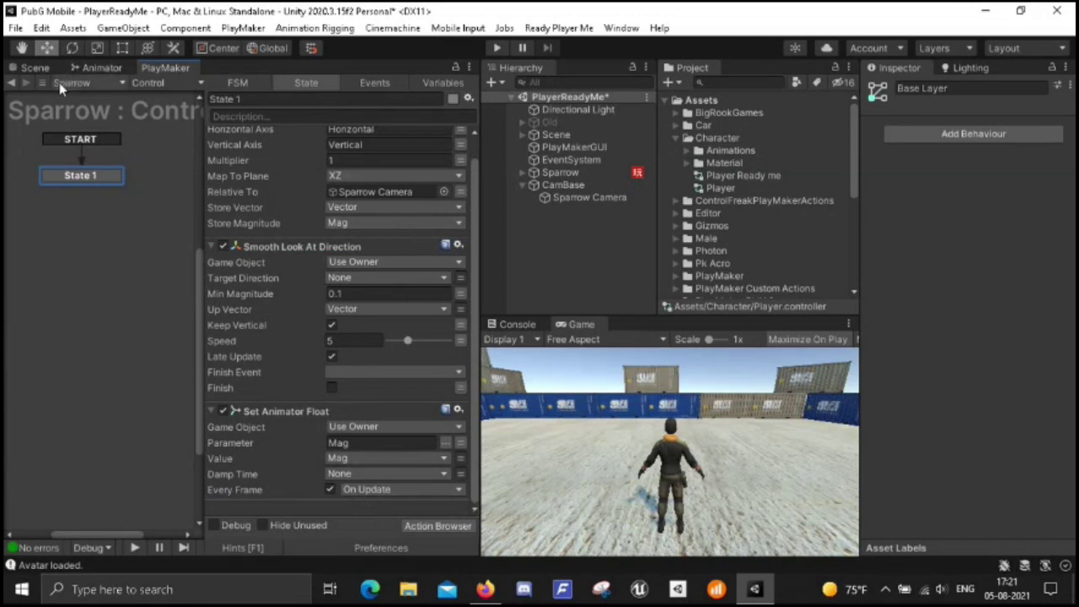
# - Check the animator's jump state and add a Get Button Down action to State 1 with the button name Jump
pyautogui.click(83, 66)
pyautogui.moveTo(432, 309); pyautogui.dragTo(263, 297, button='middle')
pyautogui.click(383, 279)
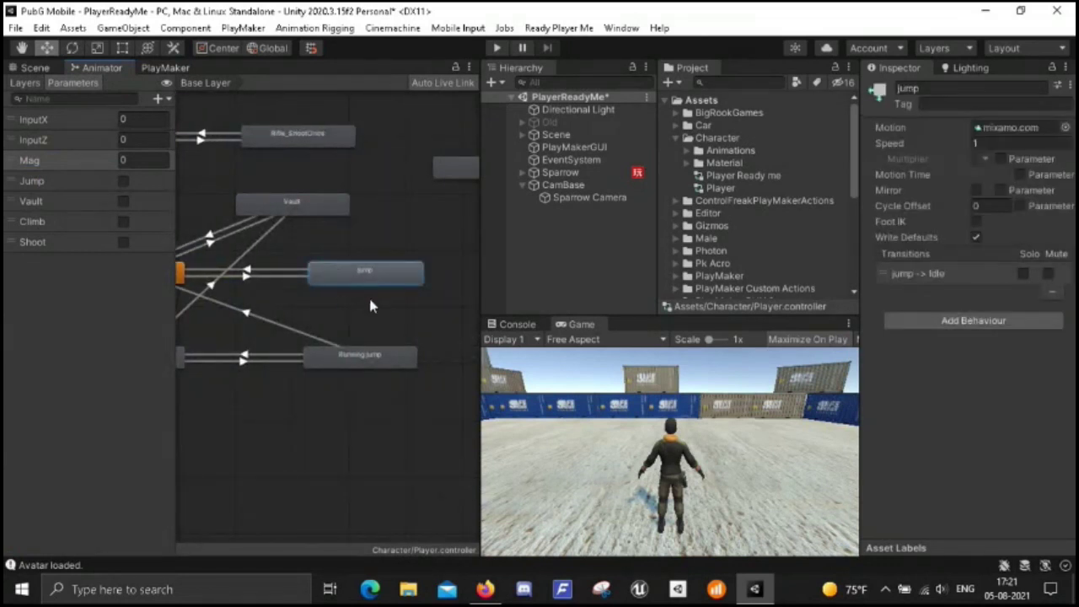
pyautogui.moveTo(369, 300); pyautogui.dragTo(458, 297, button='middle')
pyautogui.click(156, 67)
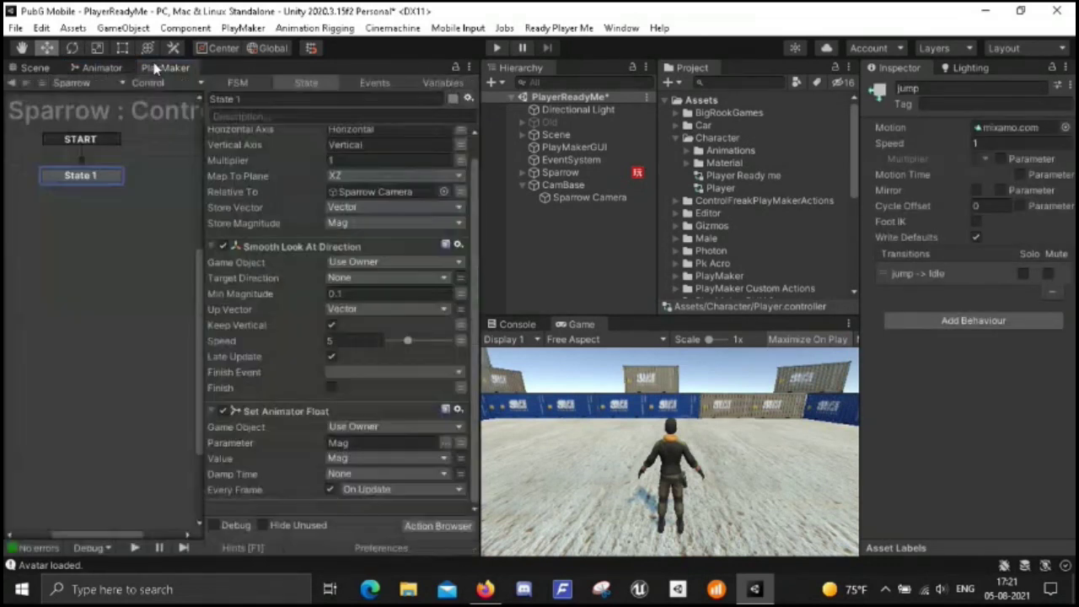
pyautogui.doubleClick(243, 506)
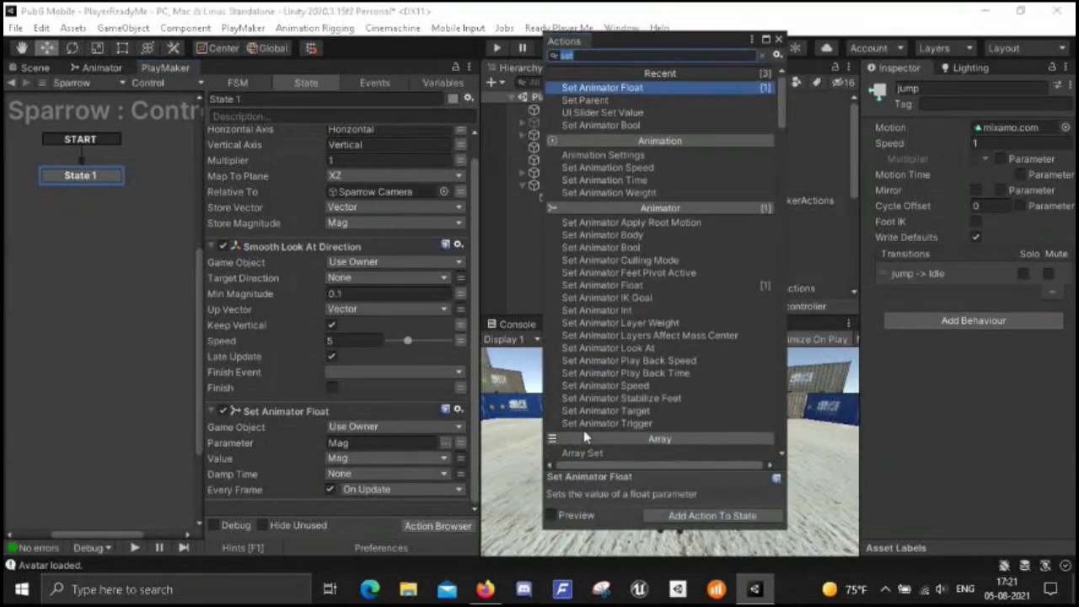
pyautogui.write('get bu')
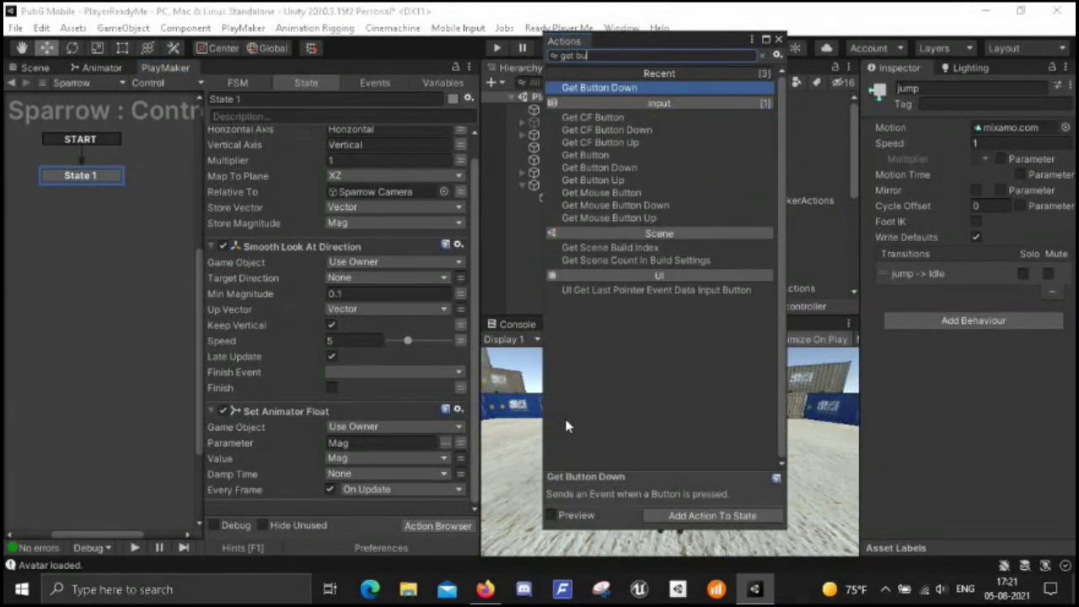
pyautogui.press('Return')
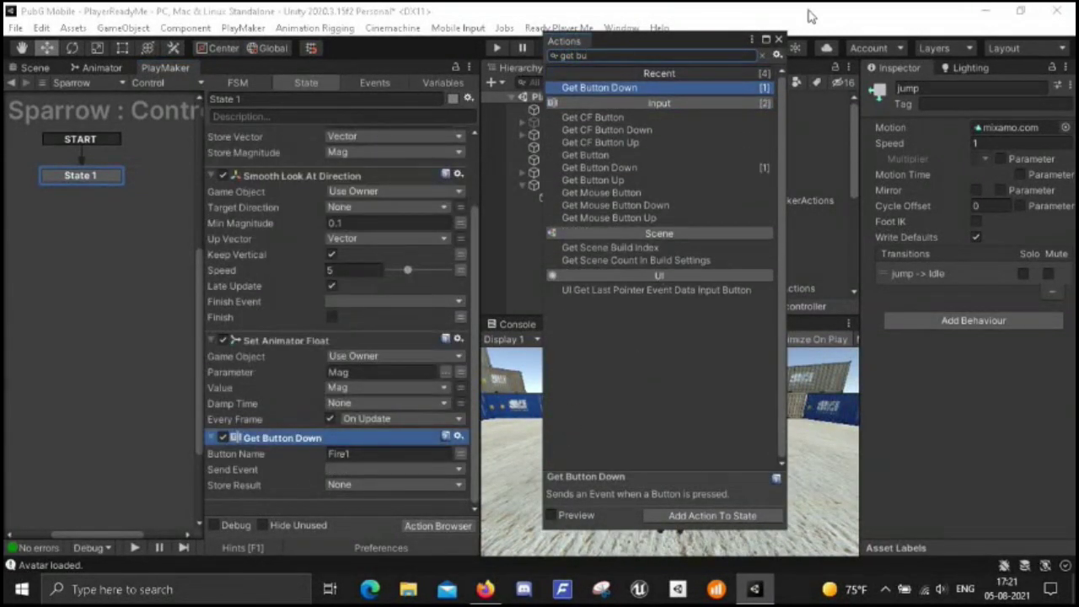
pyautogui.click(777, 38)
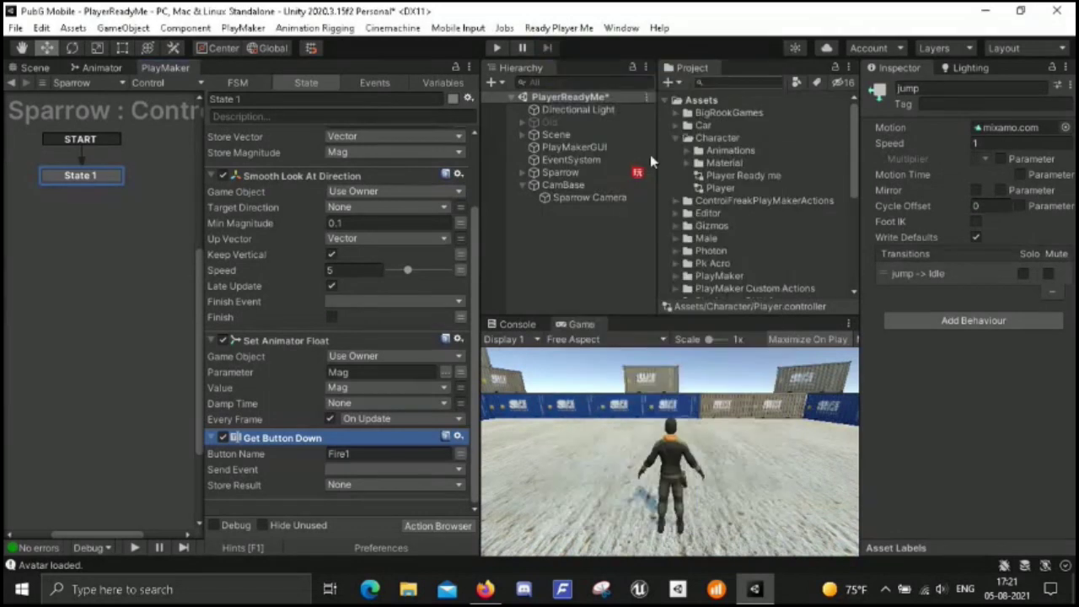
pyautogui.click(416, 455)
pyautogui.write('Jump')
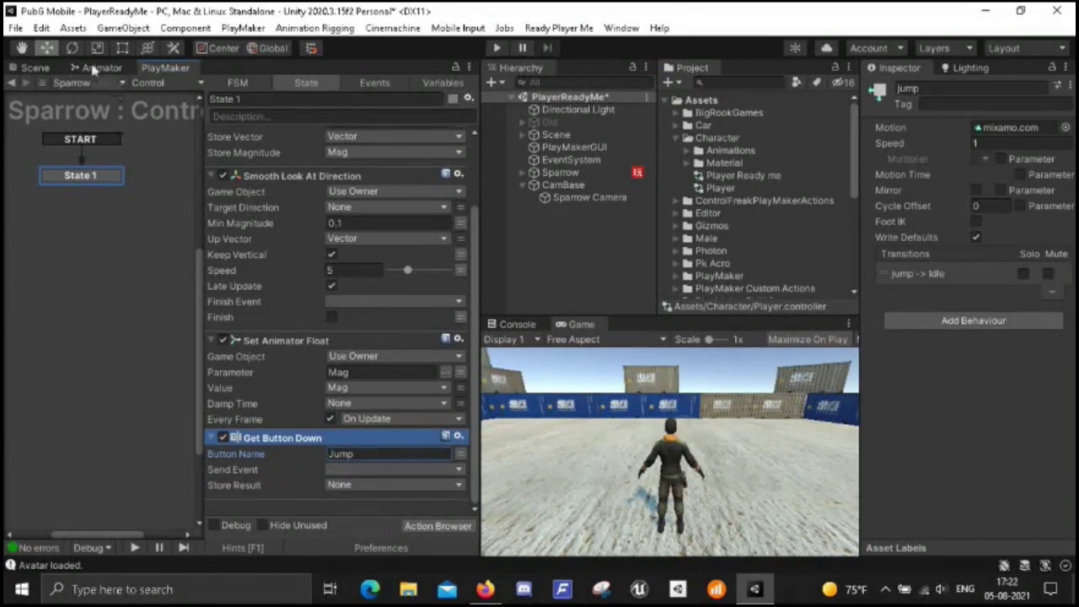
# - Examine the name and positive button of the Jump axis in the project's Input Manager settings
pyautogui.click(73, 27)
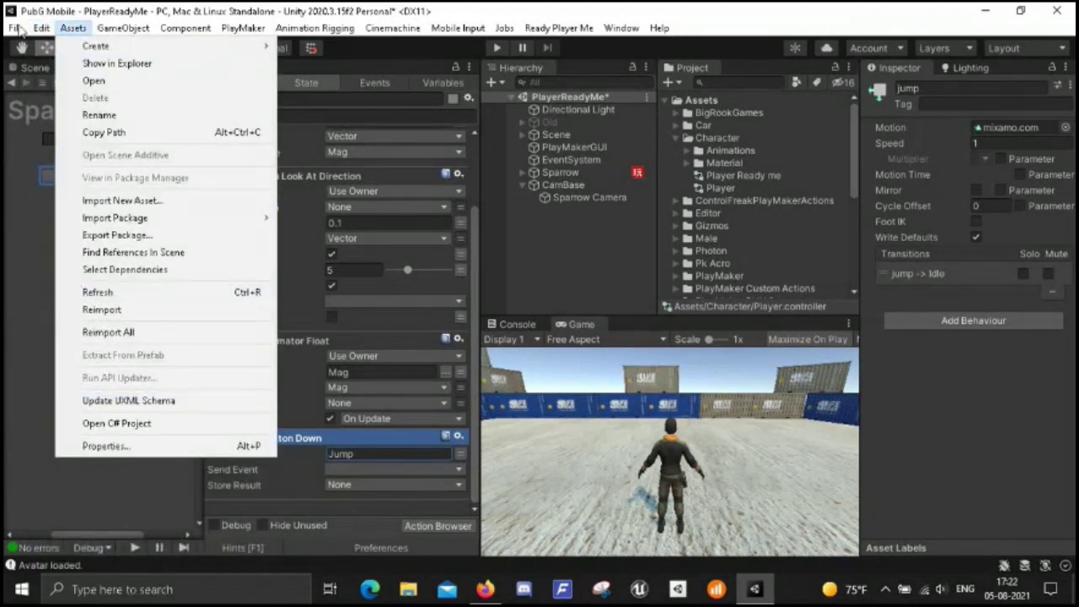
pyautogui.click(41, 28)
pyautogui.click(102, 493)
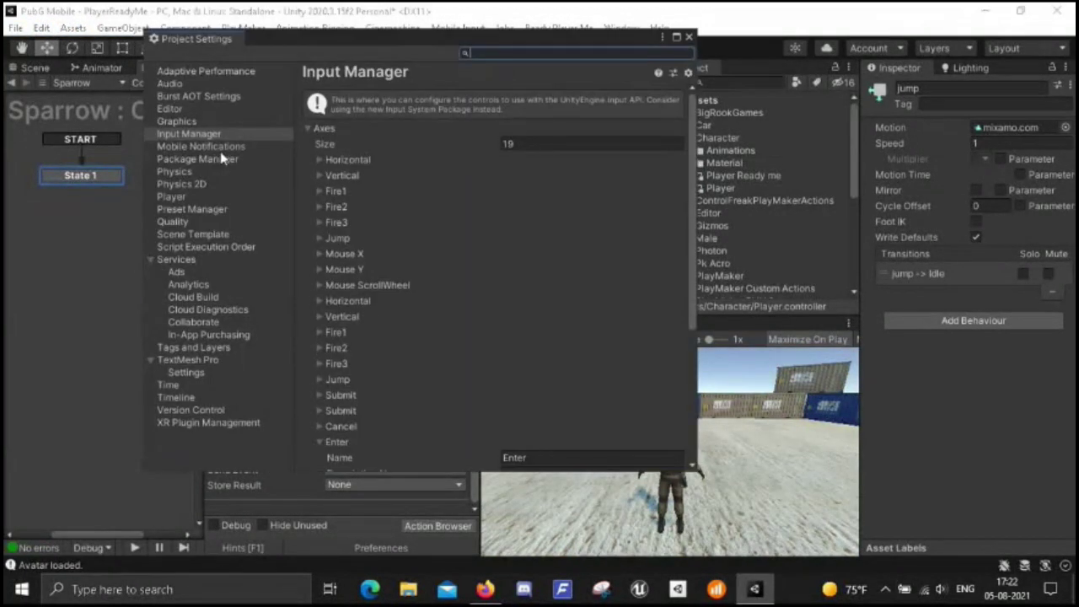
pyautogui.click(188, 134)
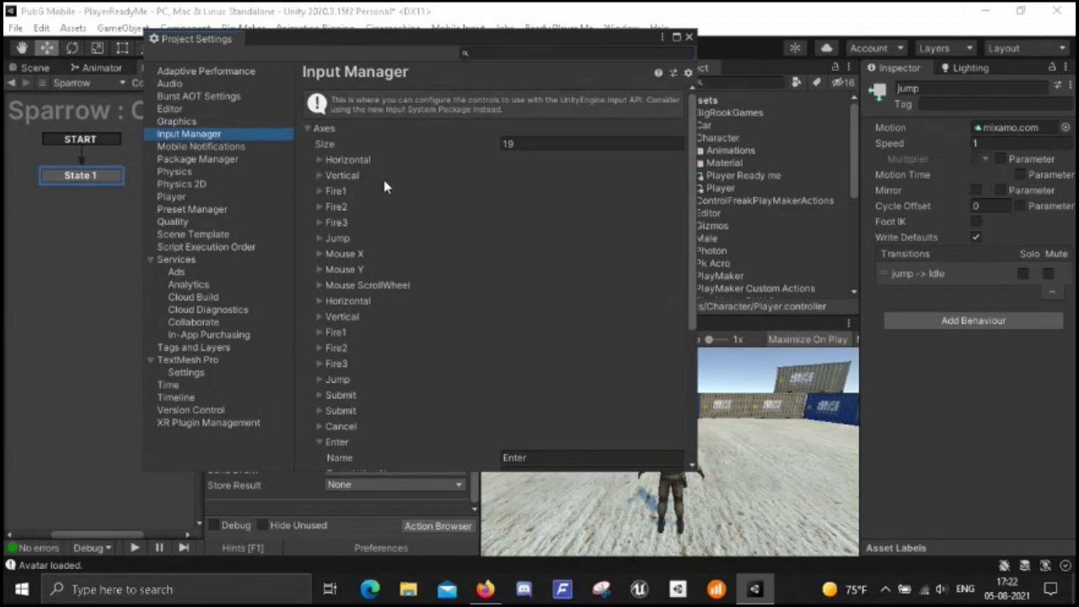
pyautogui.scroll(-1, 377, 414)
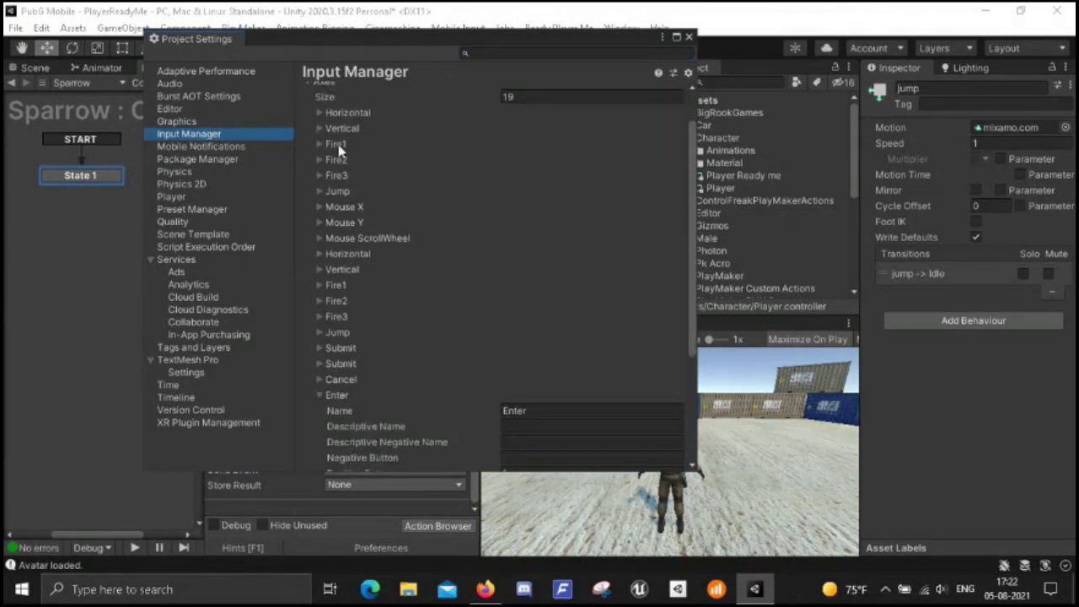
pyautogui.click(320, 395)
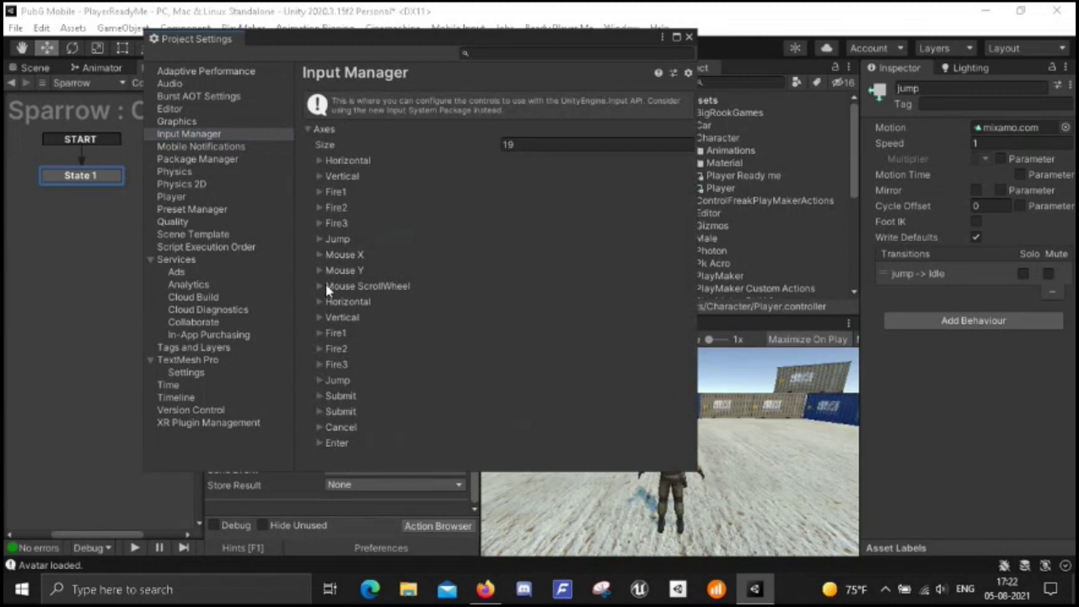
pyautogui.click(337, 239)
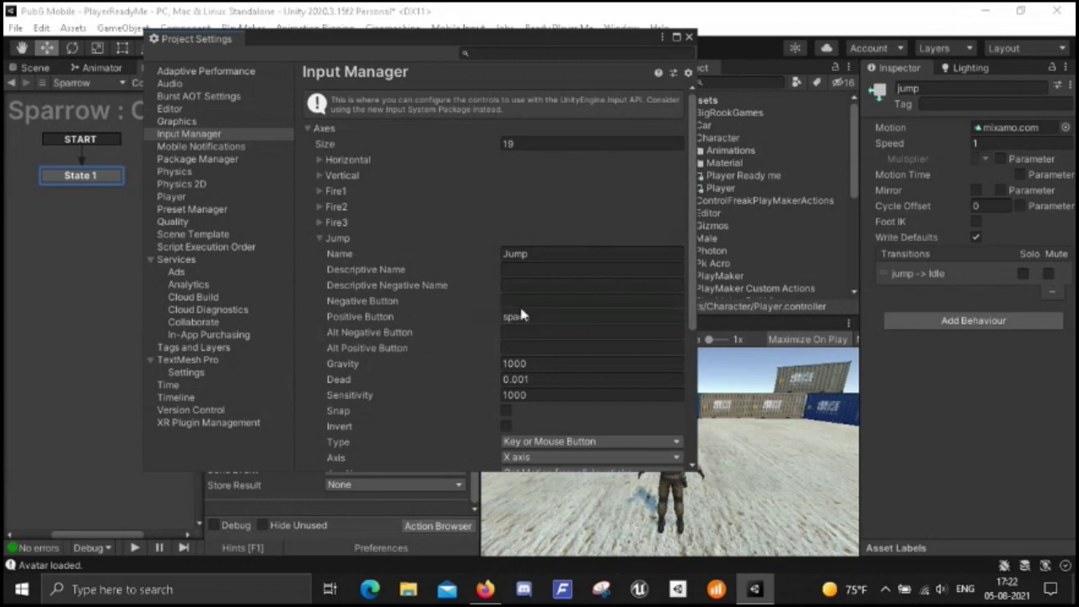
pyautogui.doubleClick(514, 254)
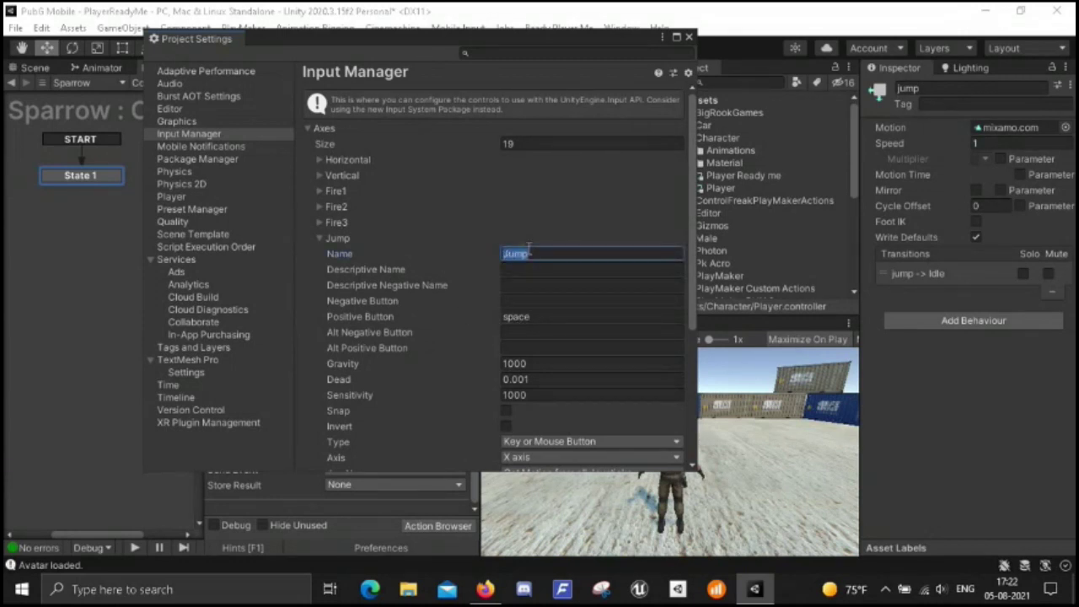
pyautogui.click(676, 39)
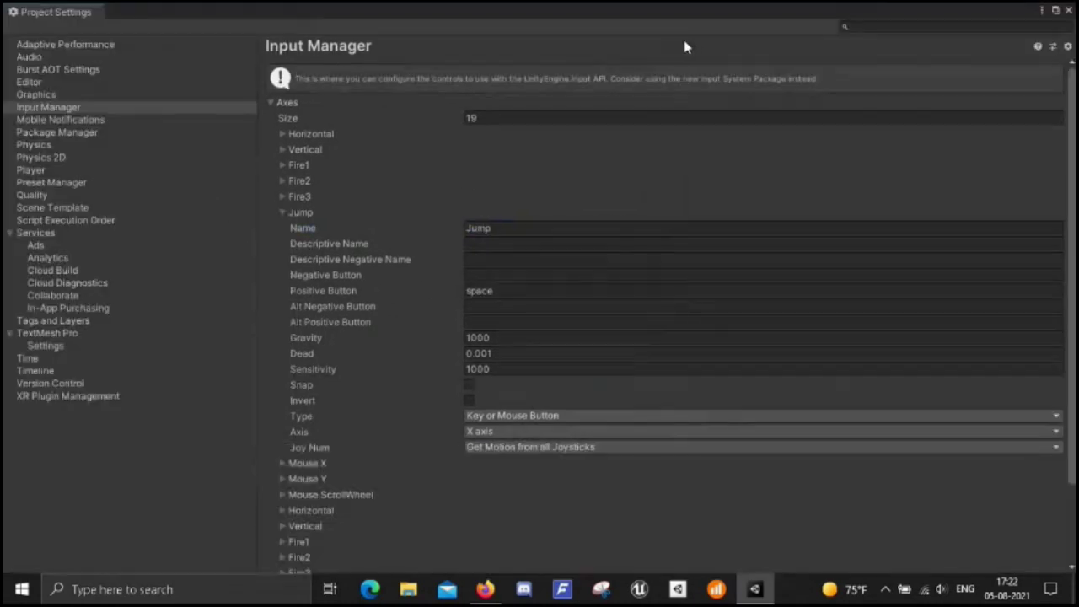
pyautogui.click(1057, 10)
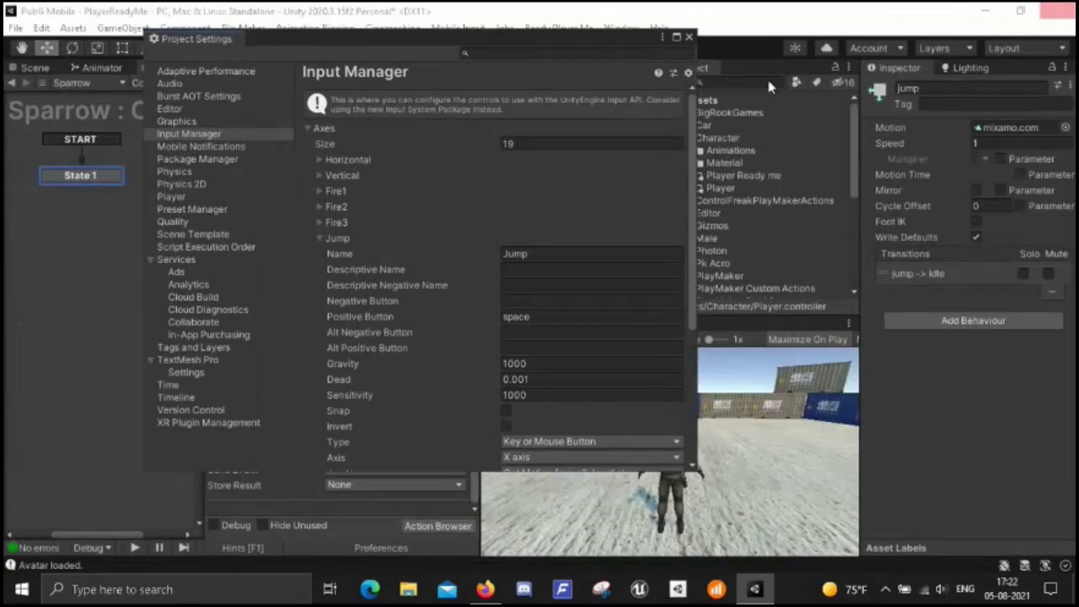
pyautogui.click(689, 38)
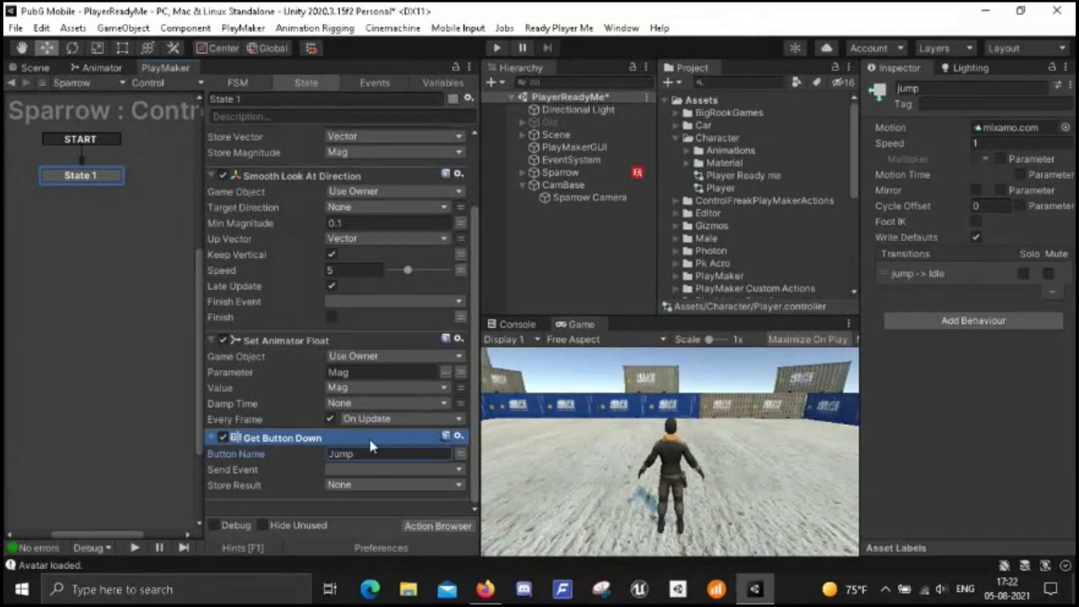
# - Create a new event named jump as the Send Event of the Get Button Down action
pyautogui.click(386, 470)
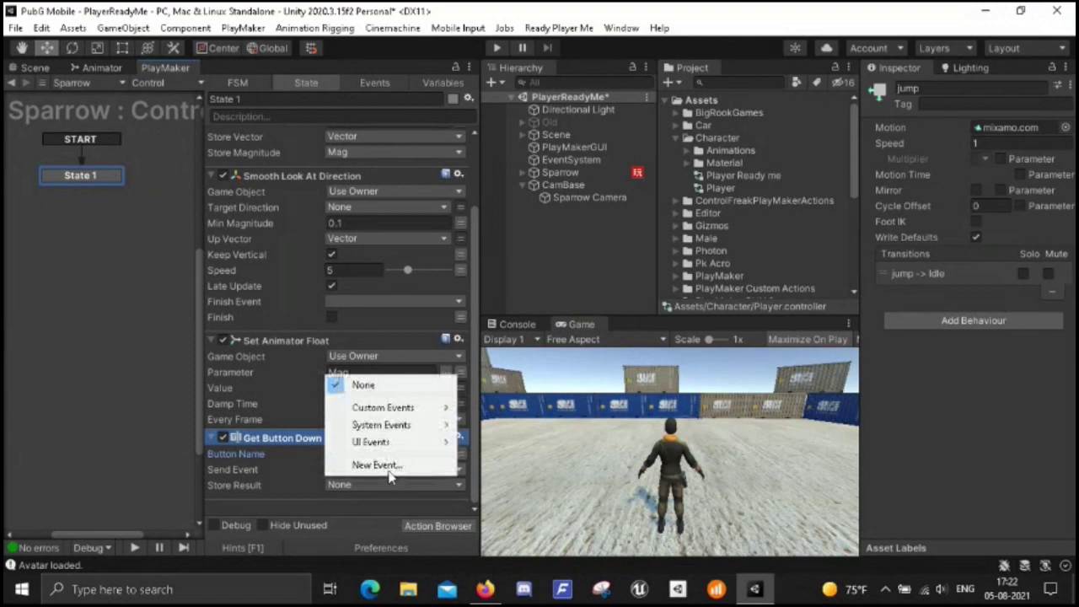
pyautogui.click(379, 465)
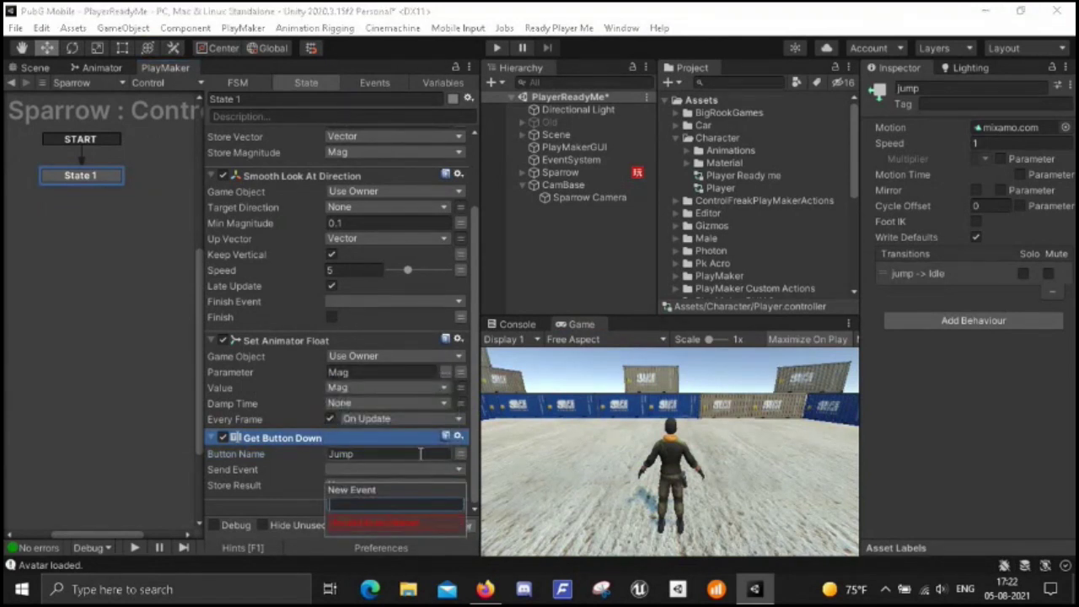
pyautogui.write('Jump')
pyautogui.press('BackSpace')
pyautogui.press('BackSpace')
pyautogui.press('BackSpace')
pyautogui.press('BackSpace')
pyautogui.write('Ju')
pyautogui.press('Return')
pyautogui.click(420, 454)
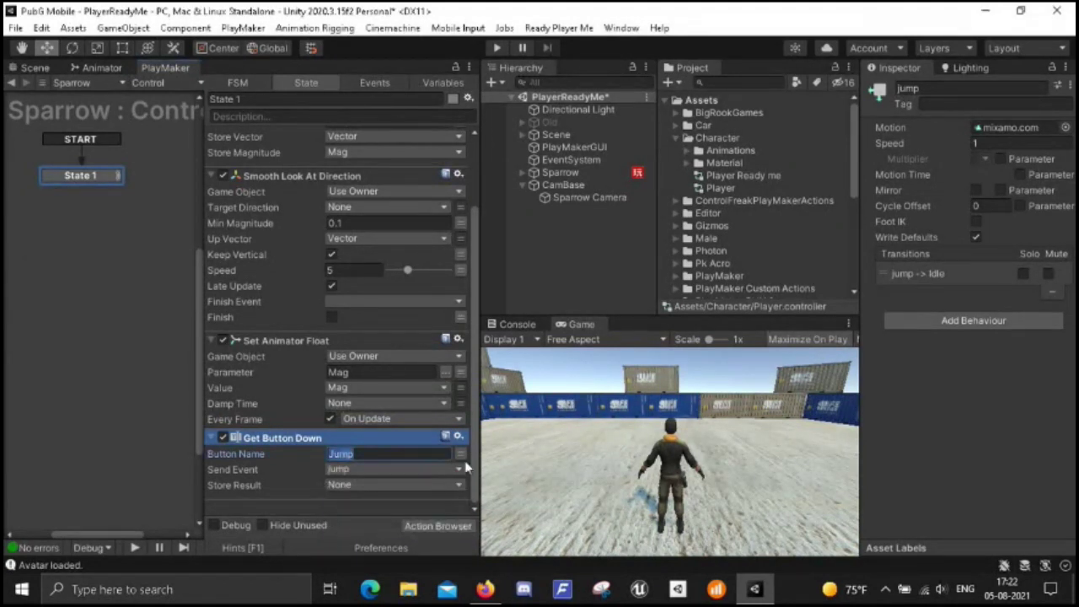
# - Add a jump transition from State 1 to a new state placed below it and name that state Jump
pyautogui.rightClick(105, 181)
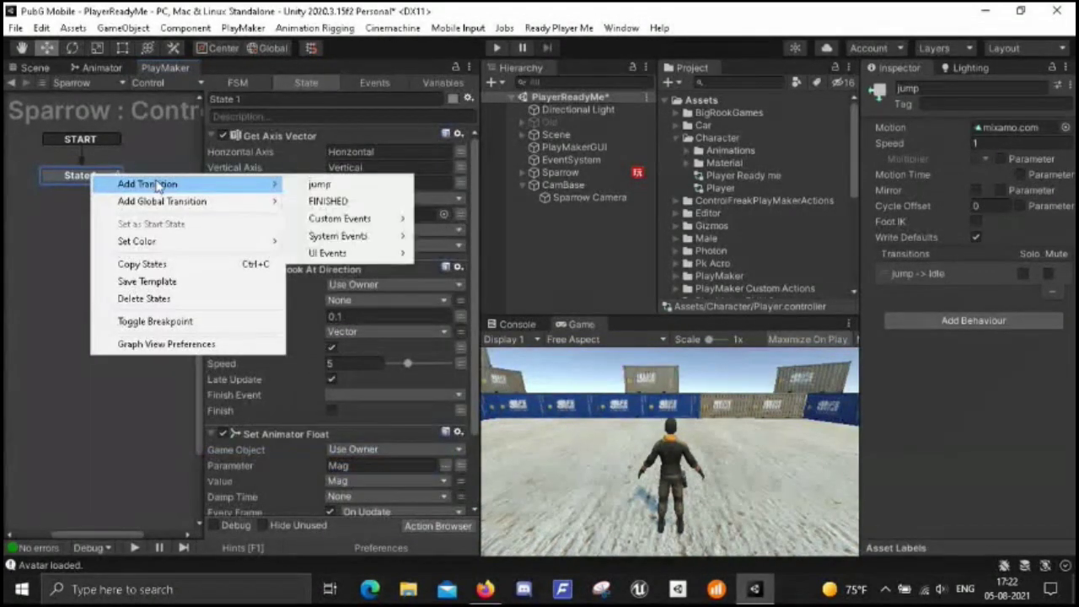
pyautogui.click(310, 183)
pyautogui.moveTo(116, 195); pyautogui.dragTo(52, 245)
pyautogui.click(245, 100)
pyautogui.write('Jump')
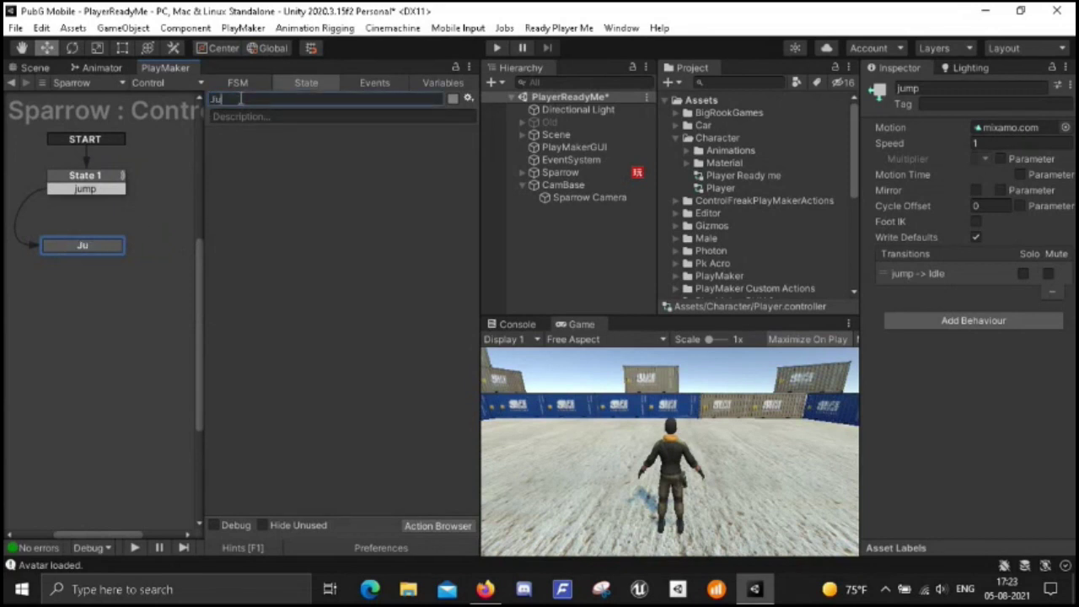
# - Add a Set Animator Bool action to the Jump state
pyautogui.doubleClick(276, 181)
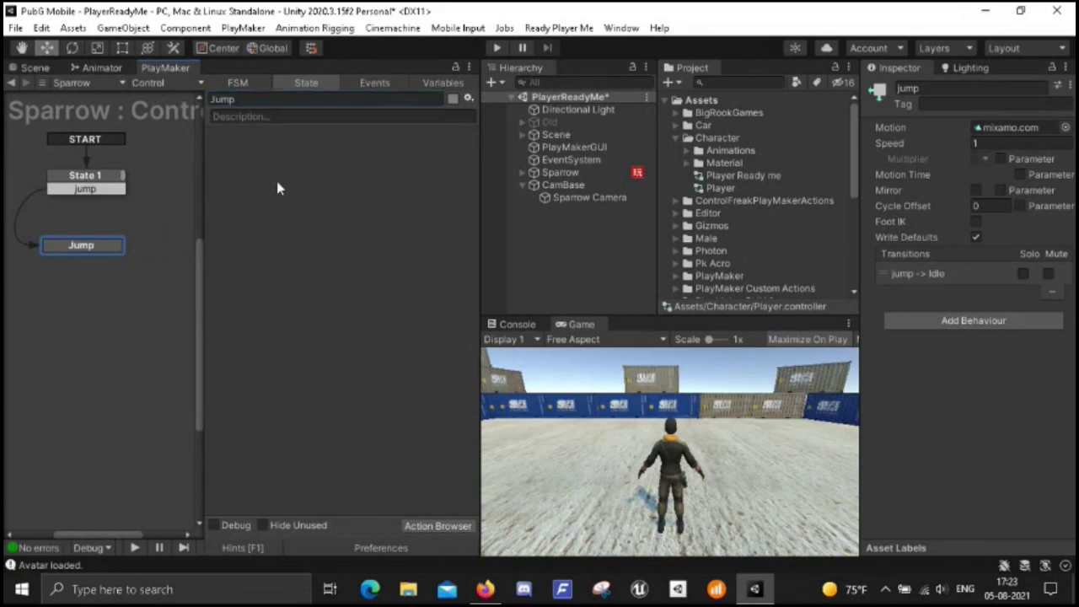
pyautogui.write('set')
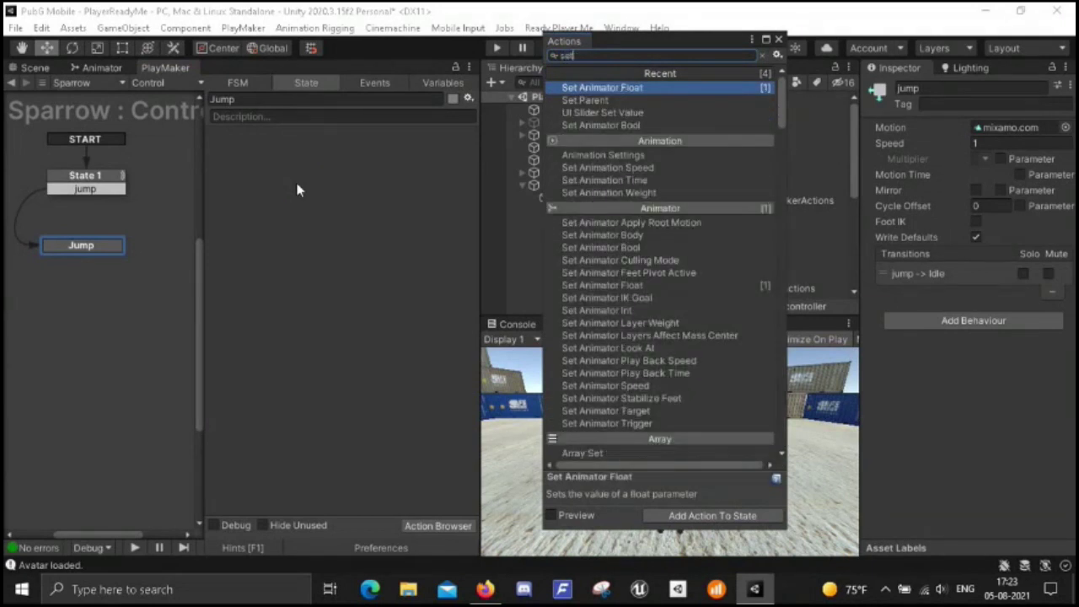
pyautogui.press('Down')
pyautogui.press('Down')
pyautogui.press('Down')
pyautogui.press('Return')
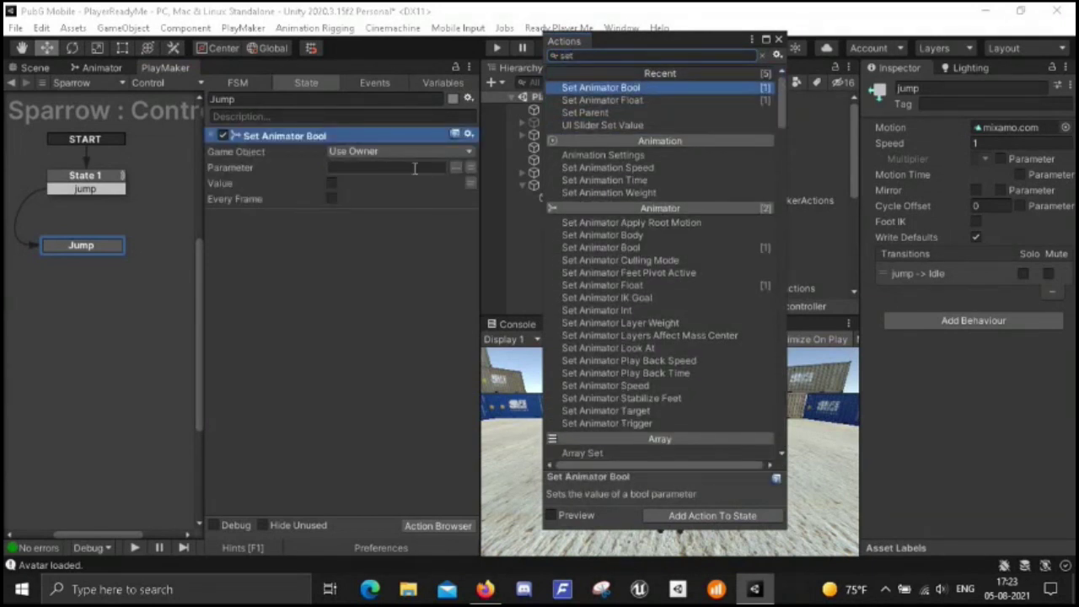
# - Set the Parameter of Set Animator Bool to the animator's Jump parameter and enable its Value
pyautogui.click(106, 67)
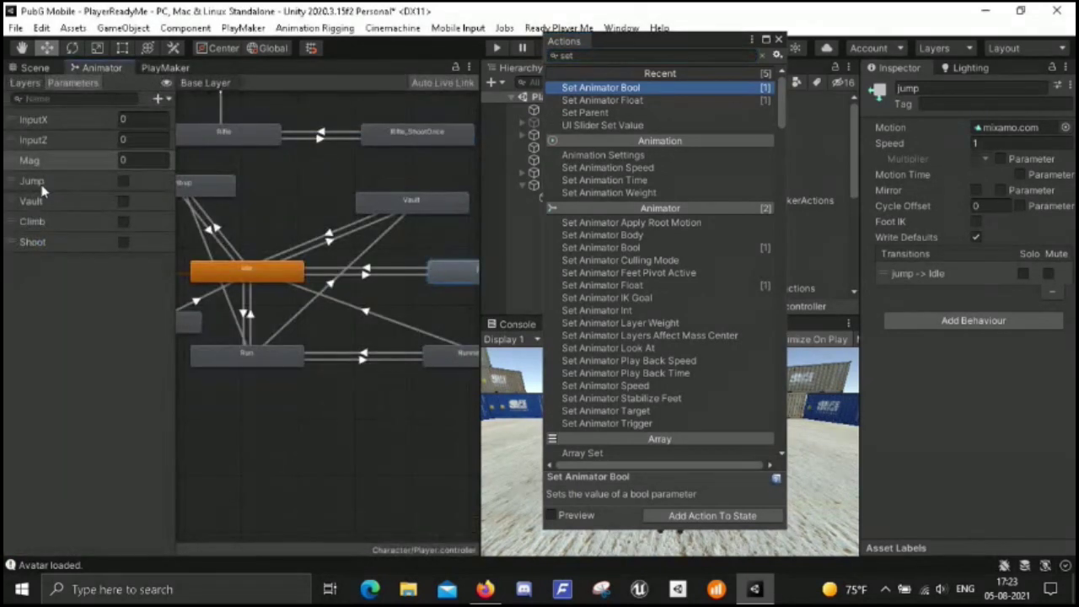
pyautogui.click(162, 69)
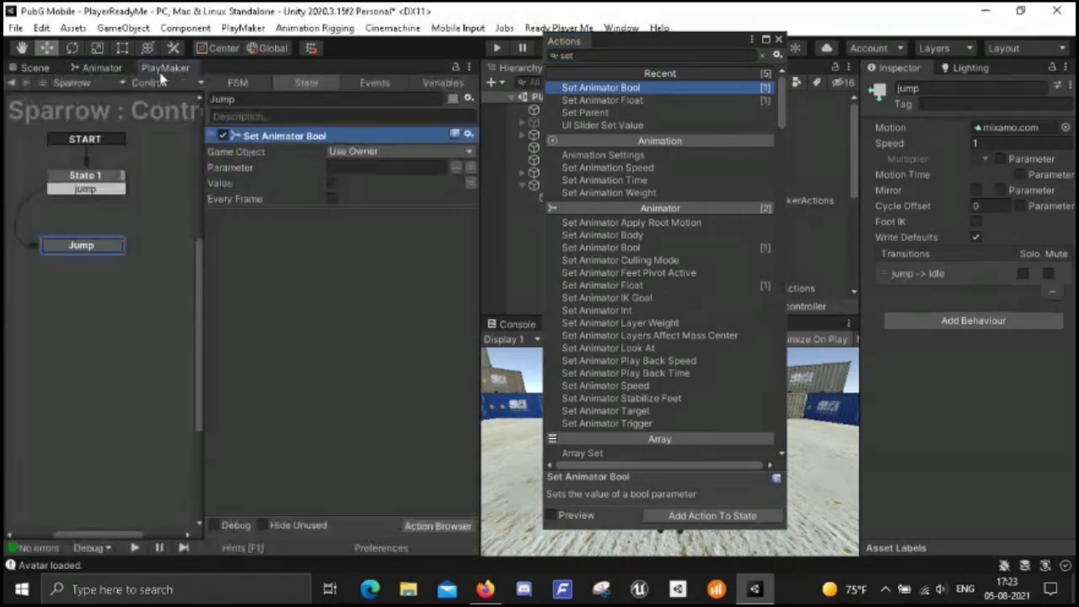
pyautogui.click(457, 170)
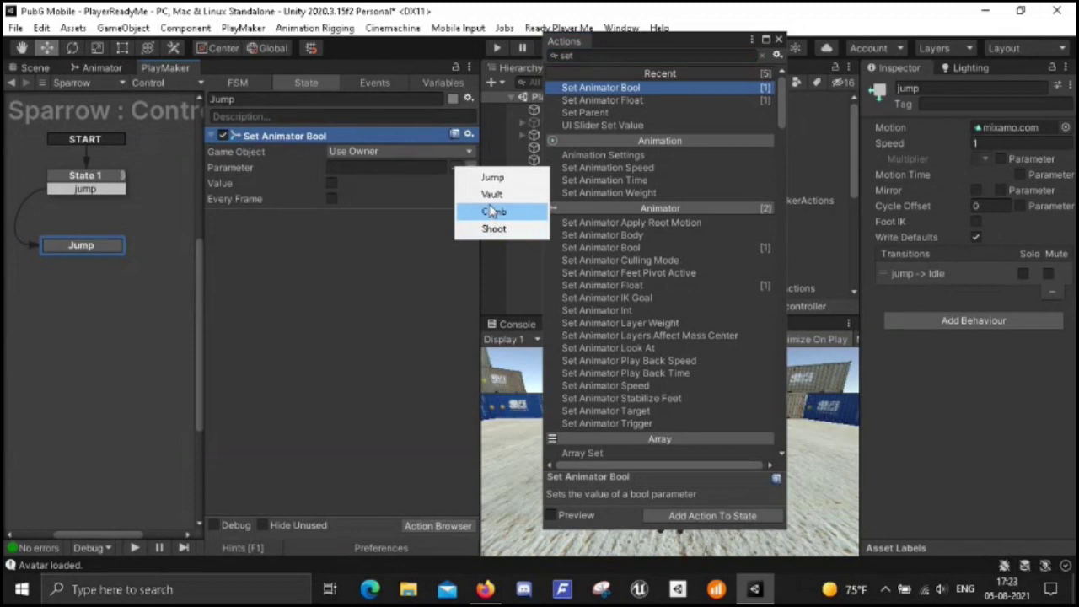
pyautogui.click(490, 177)
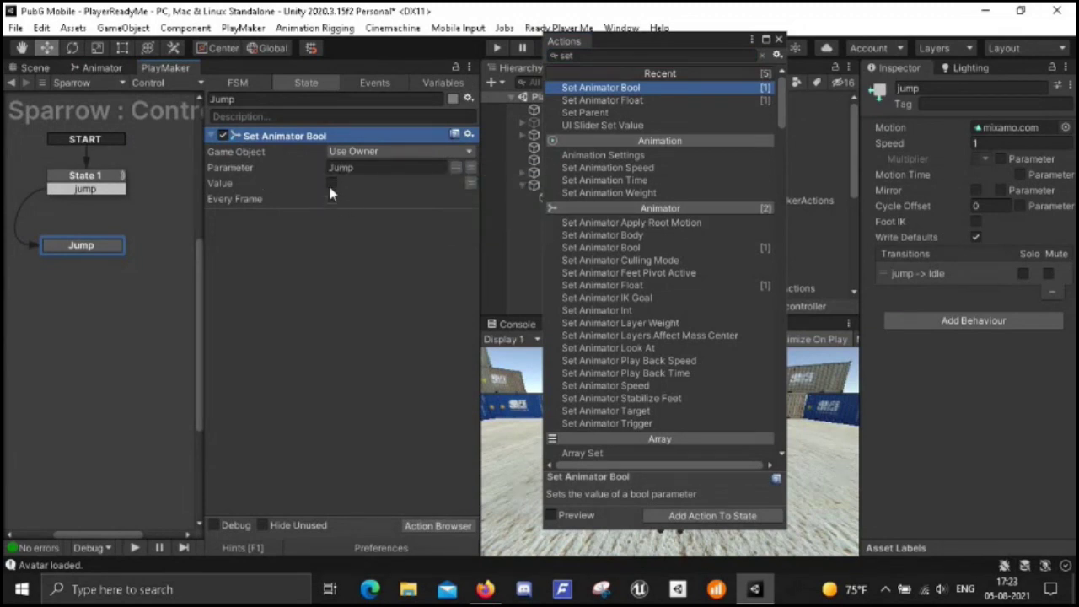
# - Add a Wait action to the Jump state with a Time of 0.5
pyautogui.click(250, 265)
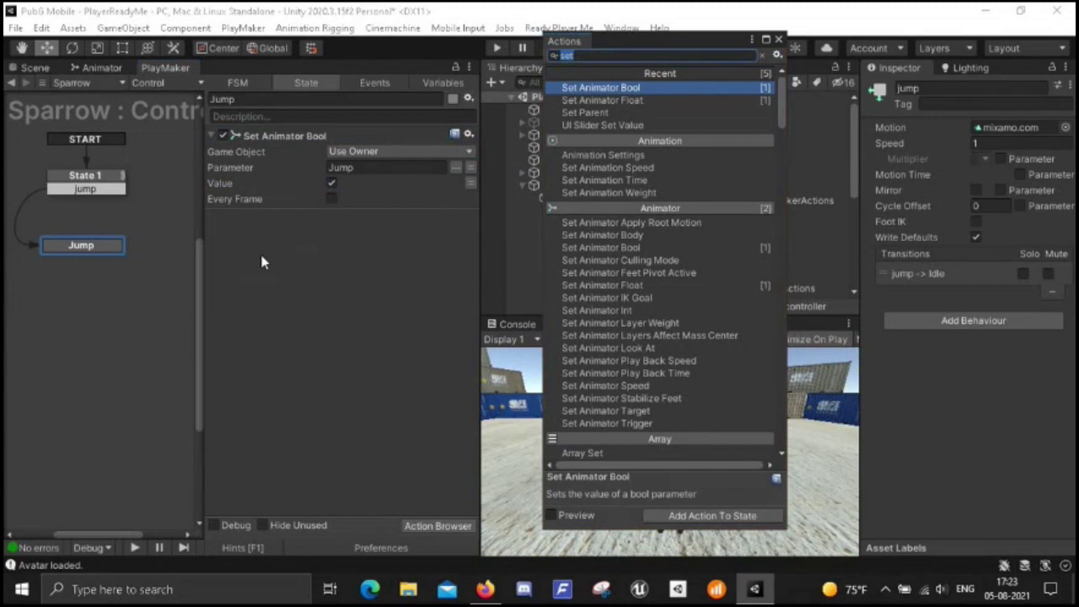
pyautogui.write('wai')
pyautogui.press('Return')
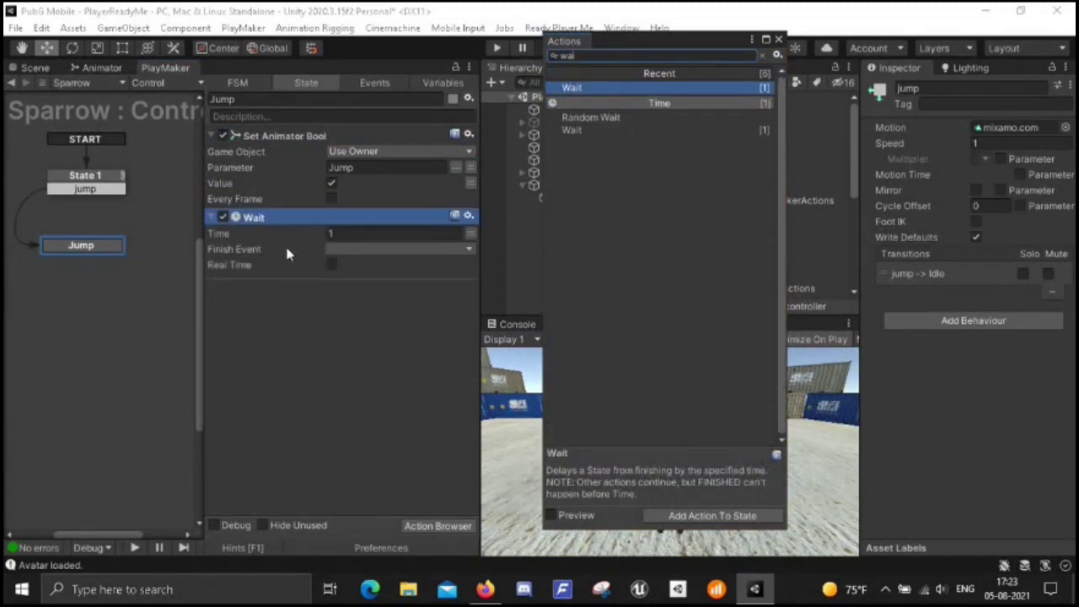
pyautogui.click(336, 232)
pyautogui.write('0.5')
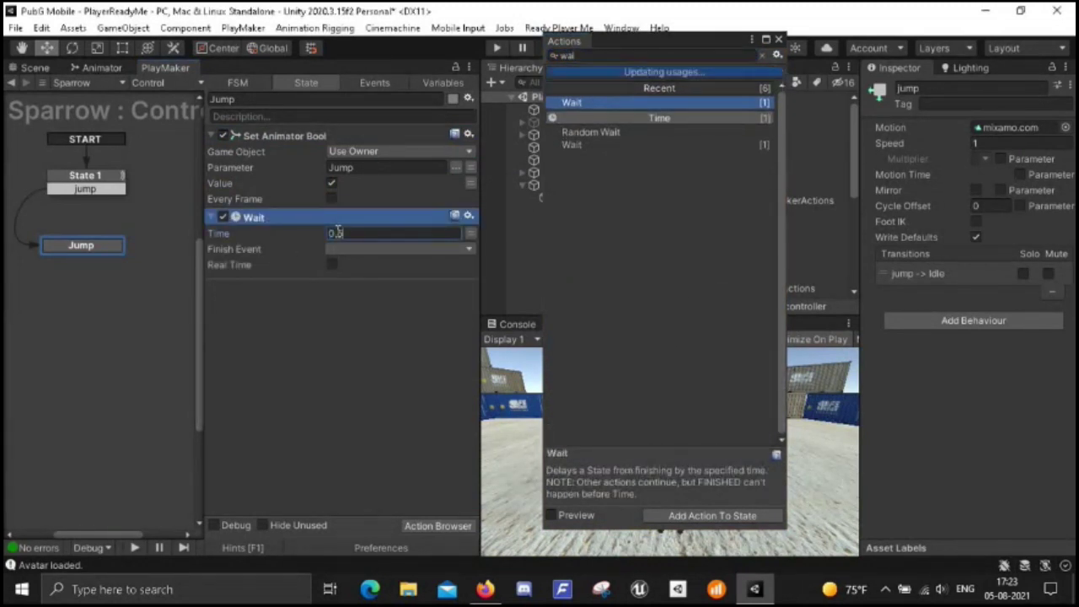
# - Create a new event named Back as the Finish Event of the Wait action
pyautogui.click(344, 251)
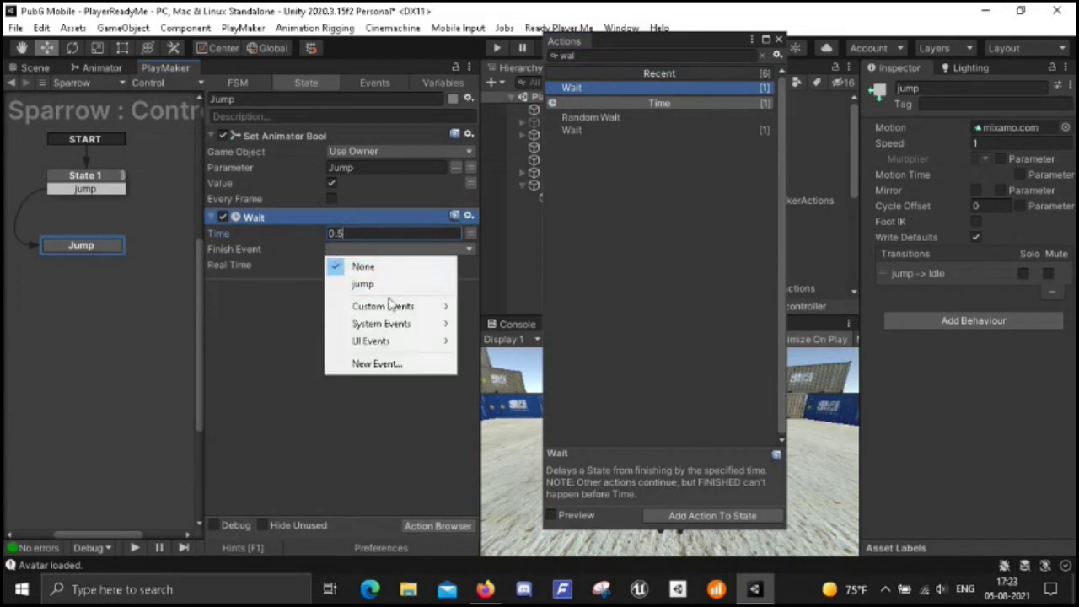
pyautogui.click(398, 364)
pyautogui.write('Back')
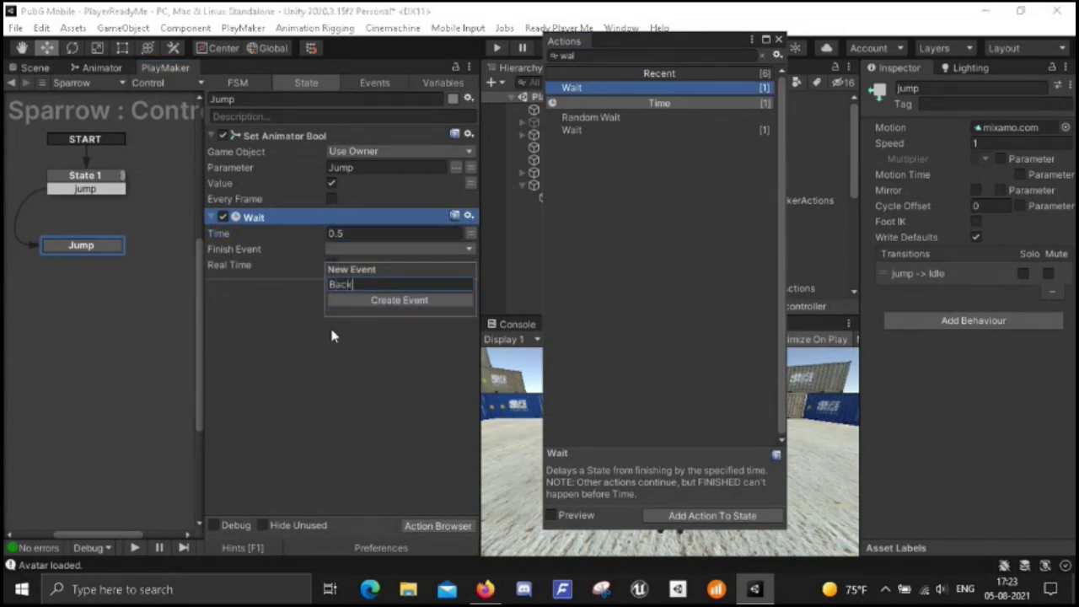
pyautogui.press('Return')
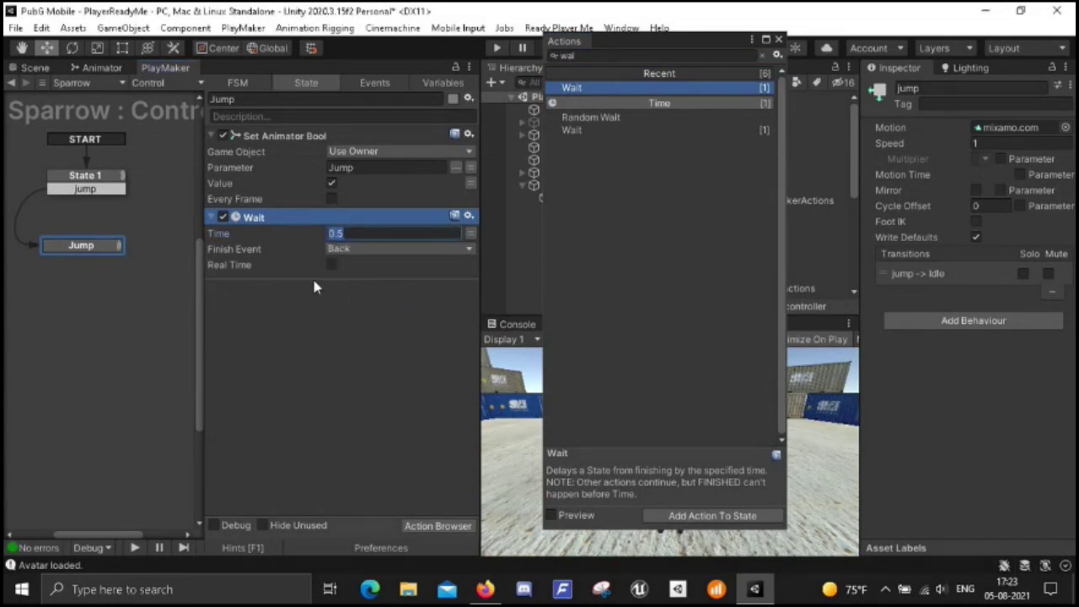
pyautogui.click(305, 361)
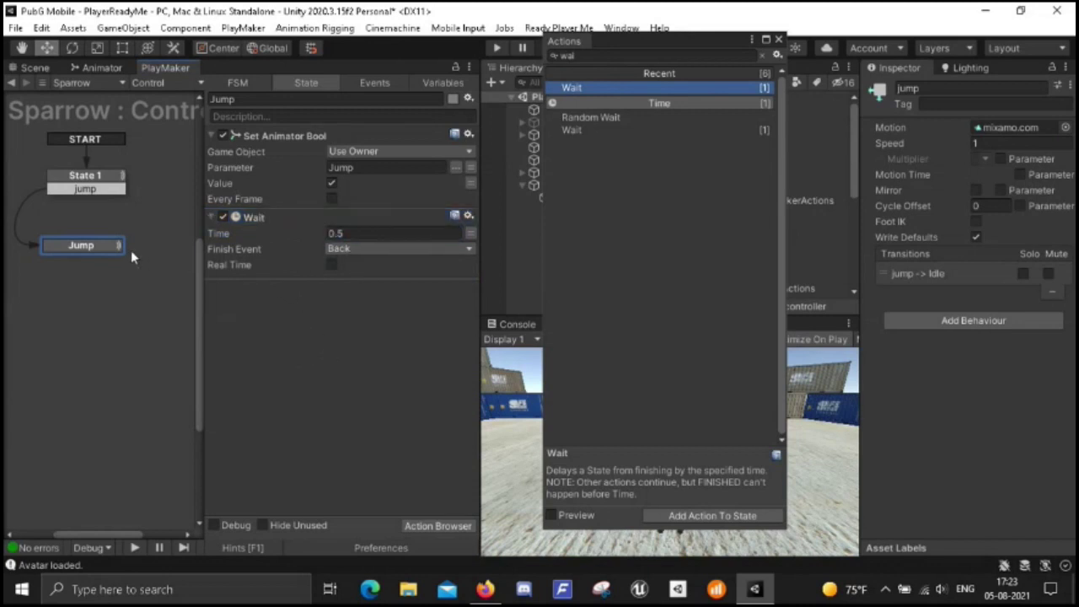
# - Add a Back transition to the Jump state and link it to State 1
pyautogui.rightClick(87, 249)
pyautogui.moveTo(157, 258)
pyautogui.click(315, 259)
pyautogui.moveTo(107, 263); pyautogui.dragTo(84, 181)
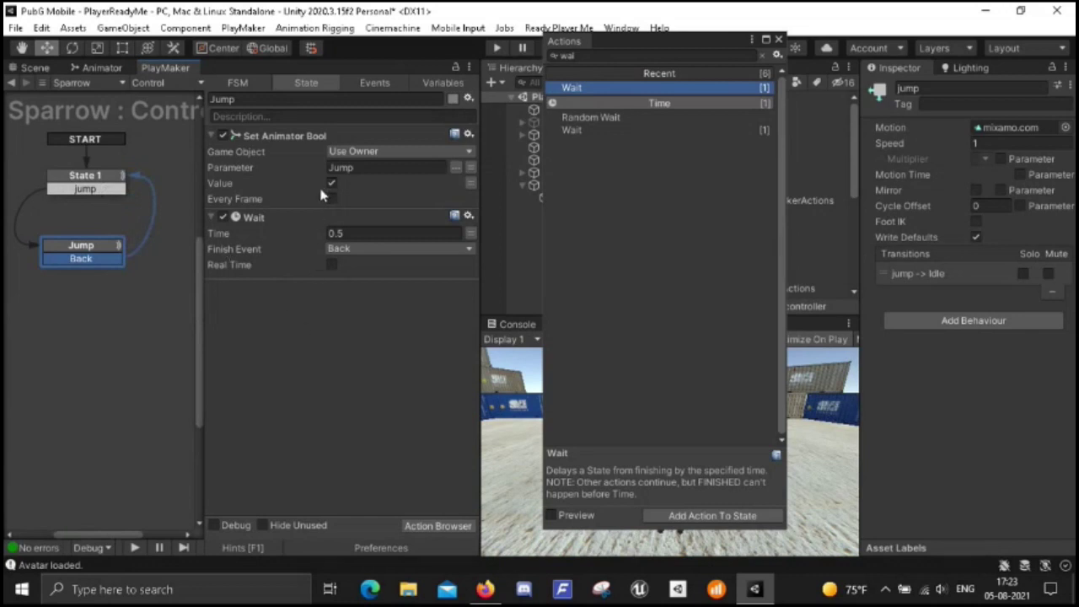
# - Copy the Set Animator Bool action from Jump into State 1 as its first action and disable its Value
pyautogui.click(337, 136)
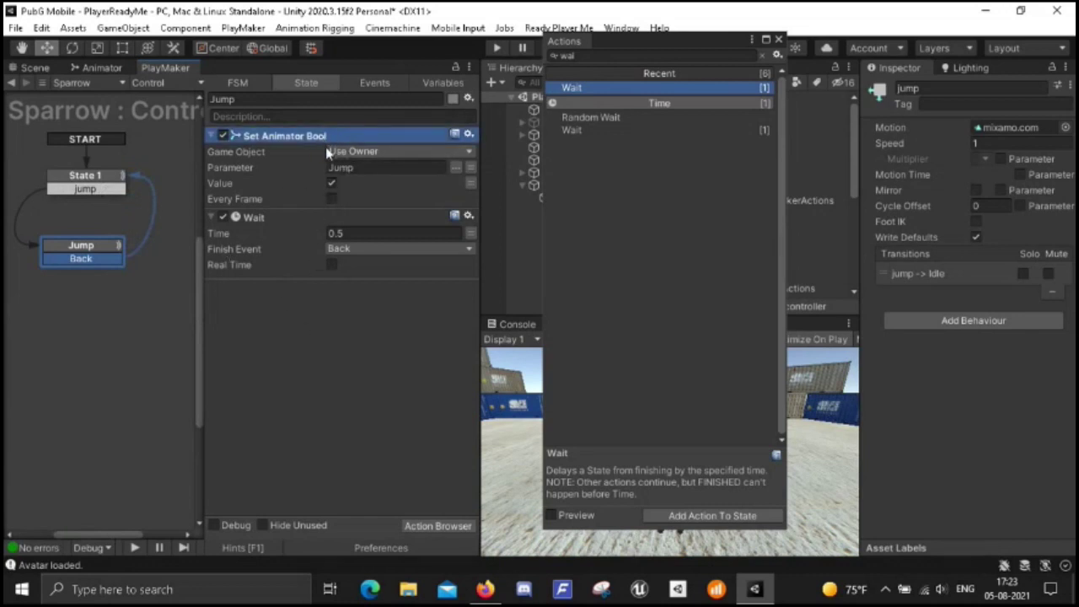
pyautogui.click(101, 174)
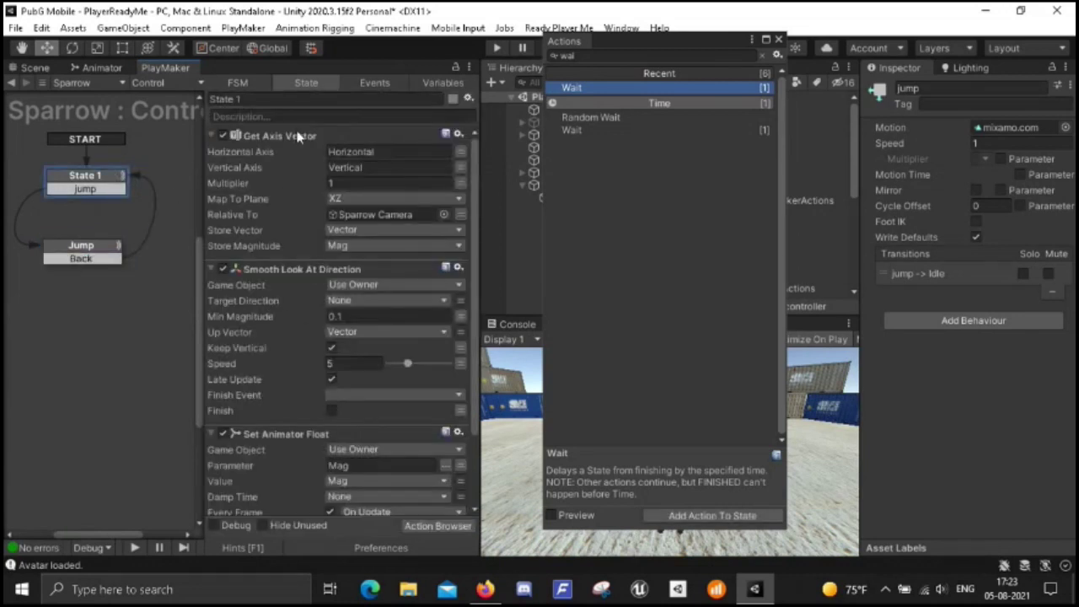
pyautogui.click(296, 136)
pyautogui.hotkey('ctrl', 'v')
pyautogui.moveTo(283, 271); pyautogui.dragTo(253, 145)
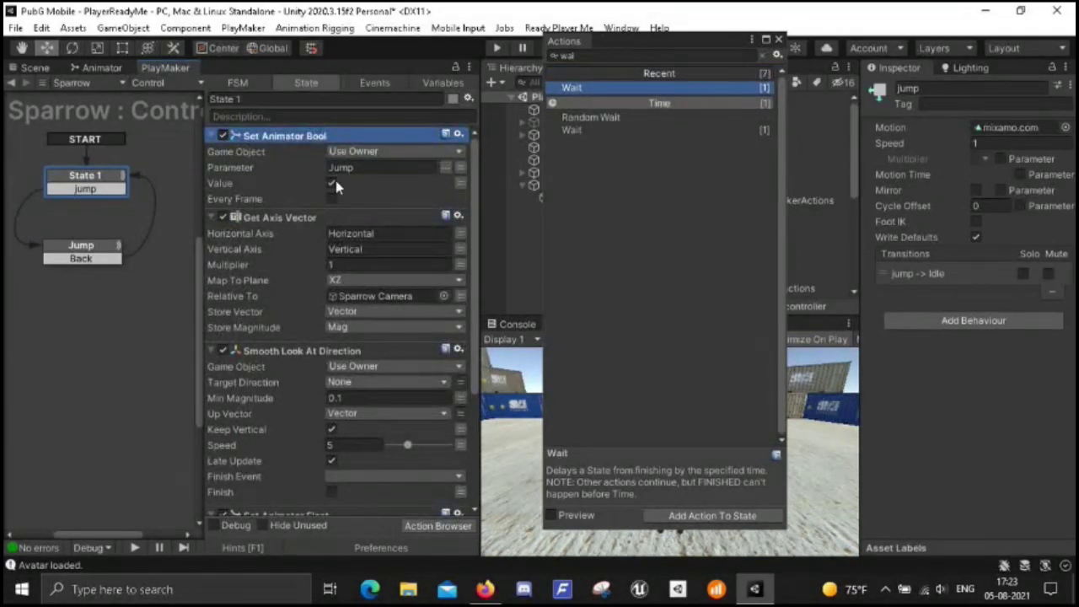
# - Collapse all the actions in State 1 and close the action browser
pyautogui.click(211, 137)
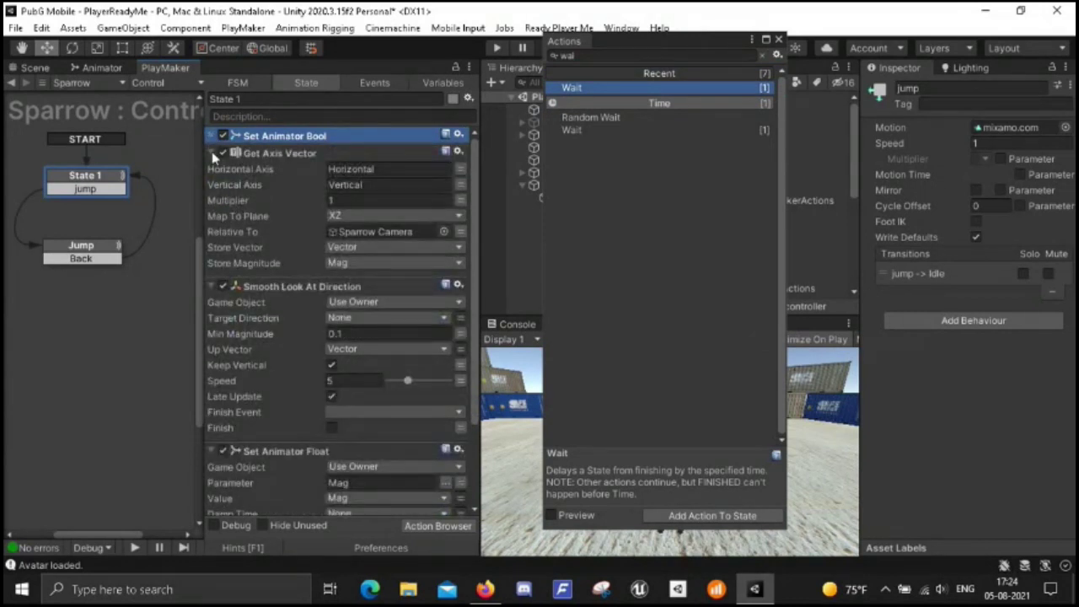
pyautogui.click(211, 153)
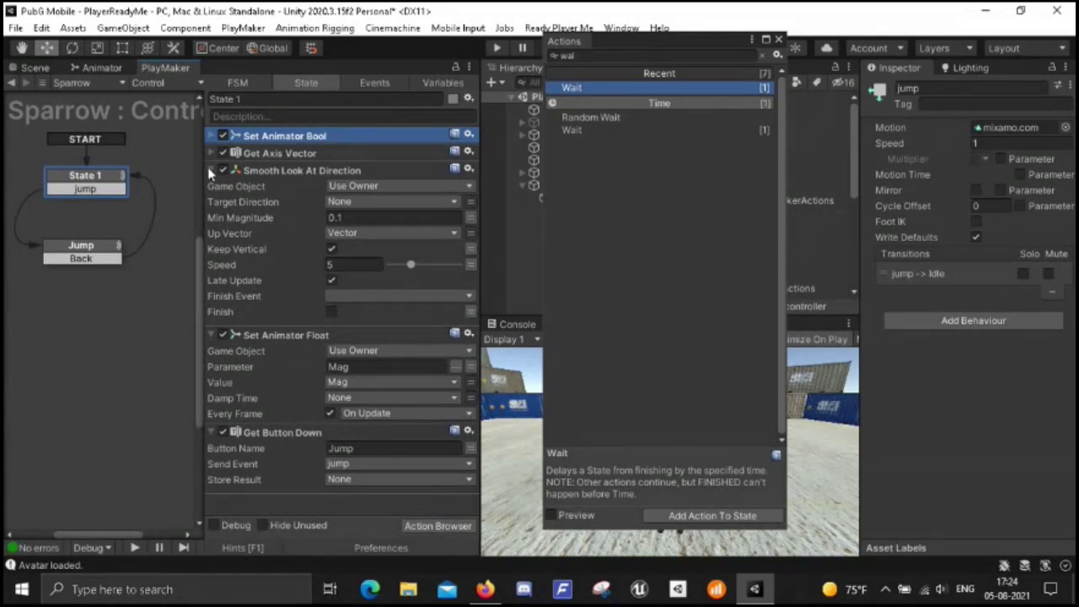
pyautogui.click(210, 171)
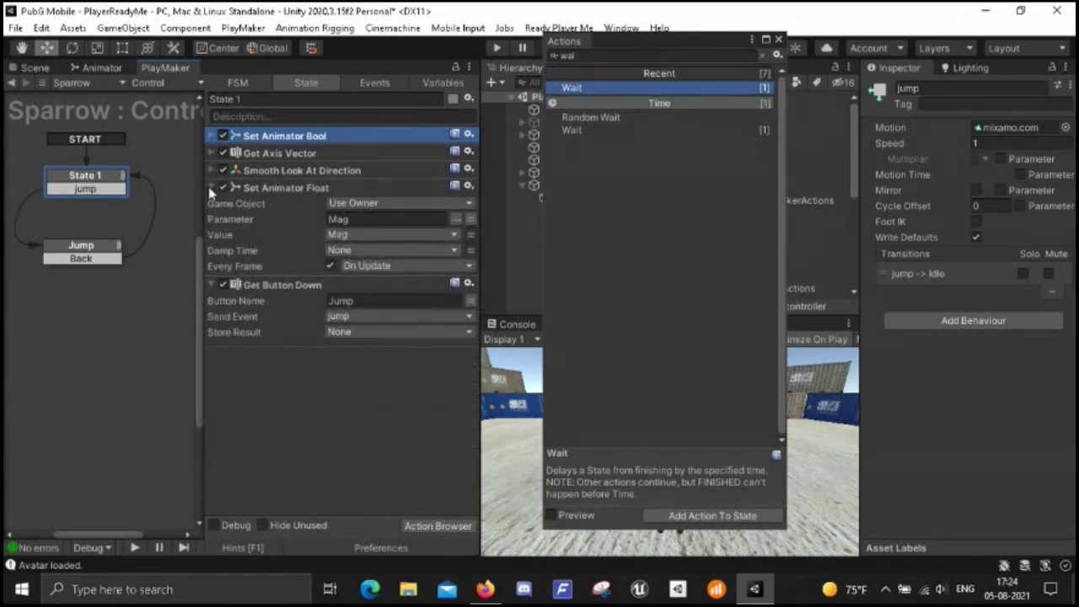
pyautogui.click(210, 187)
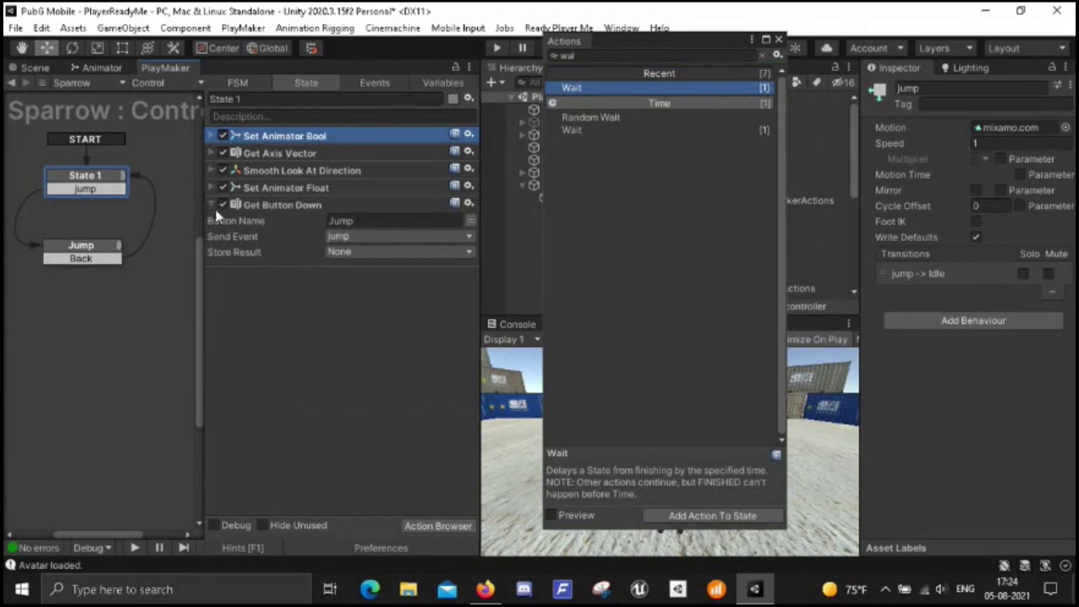
pyautogui.click(211, 205)
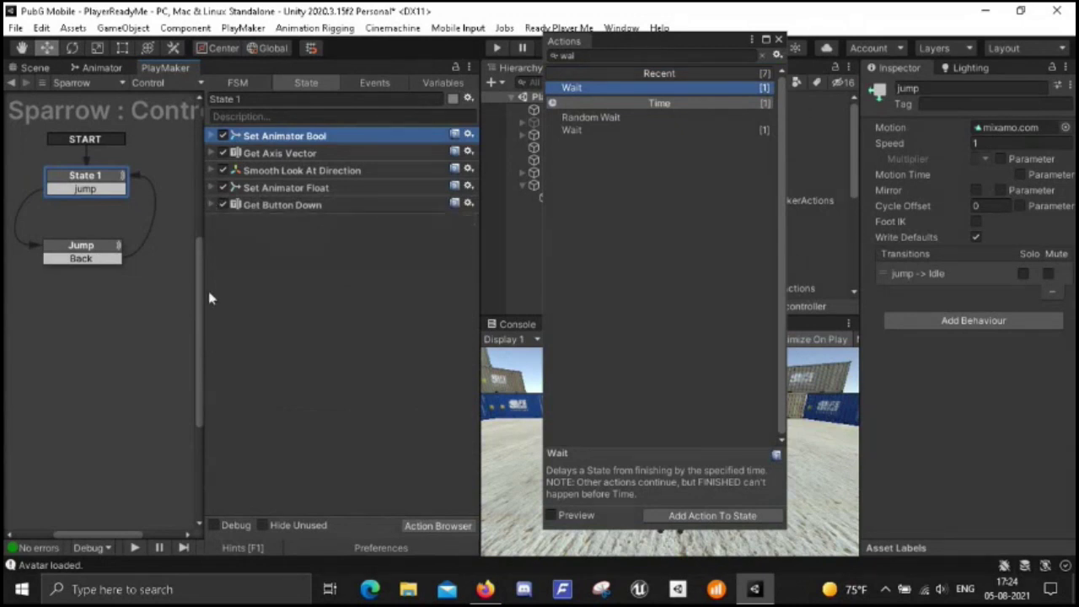
pyautogui.click(122, 314)
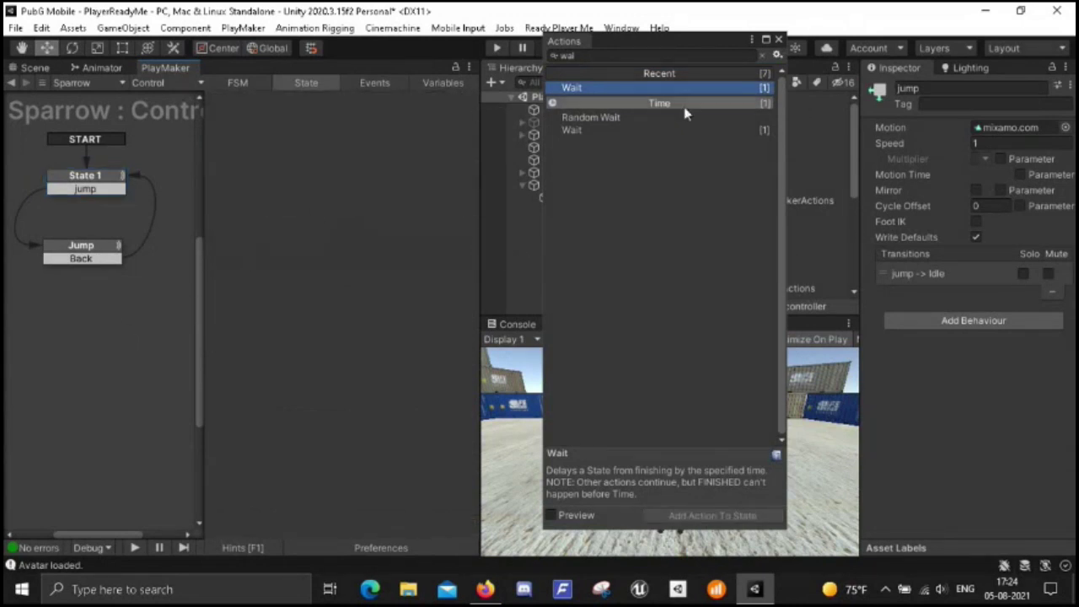
pyautogui.click(778, 40)
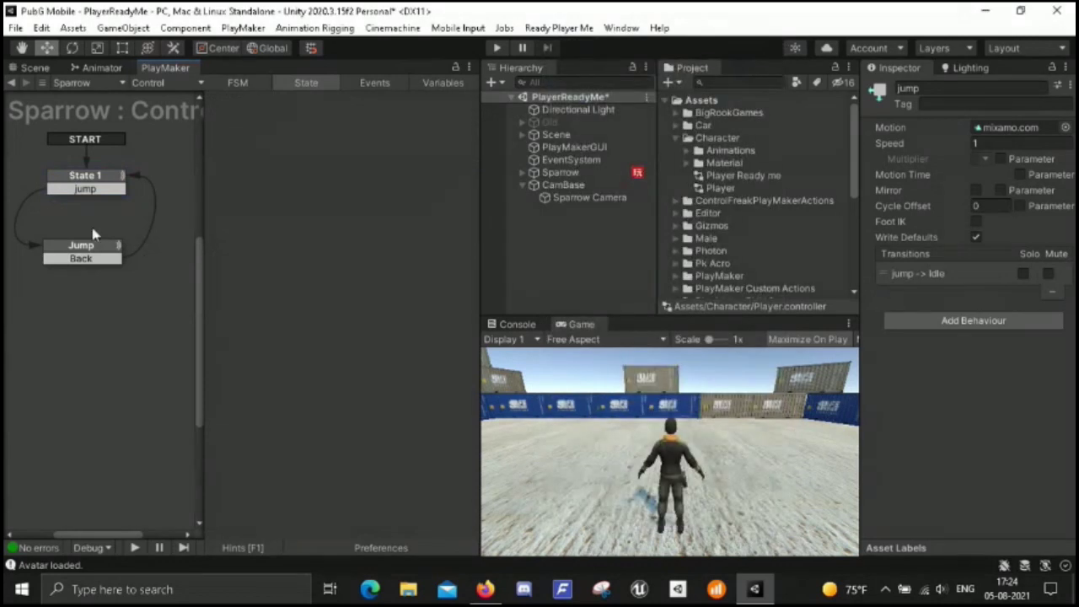
# - Test the character's movement in play mode, stop the test and select Sparrow in the hierarchy
pyautogui.click(97, 177)
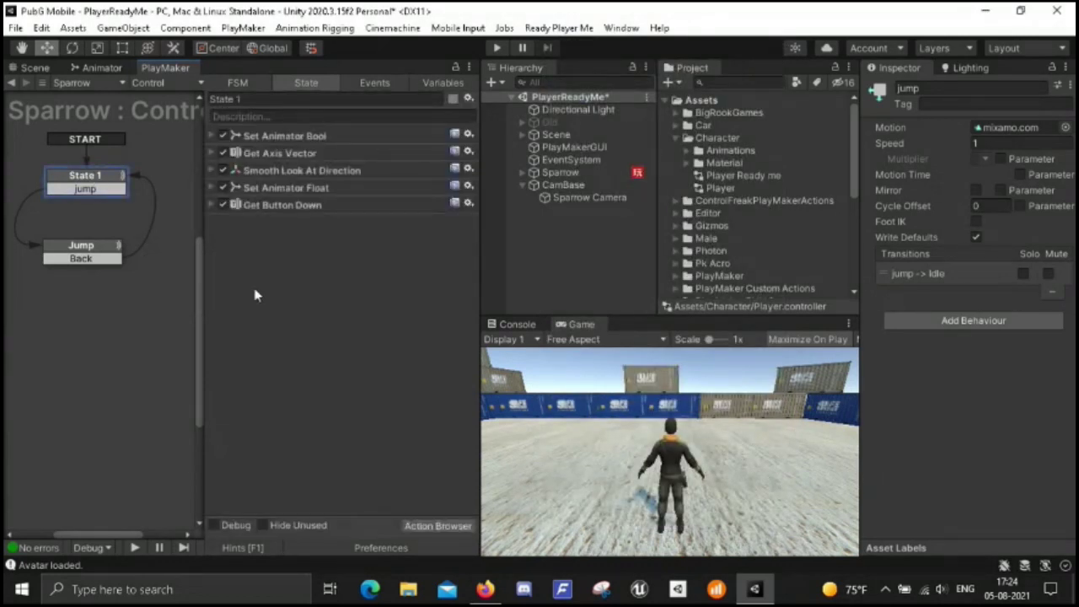
pyautogui.click(496, 48)
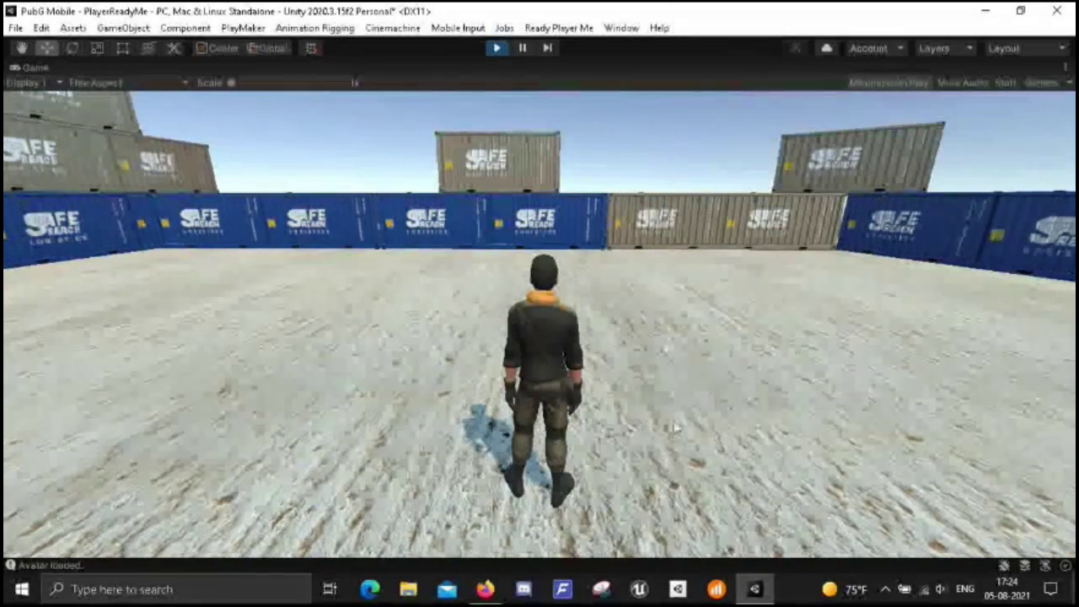
pyautogui.press('w')
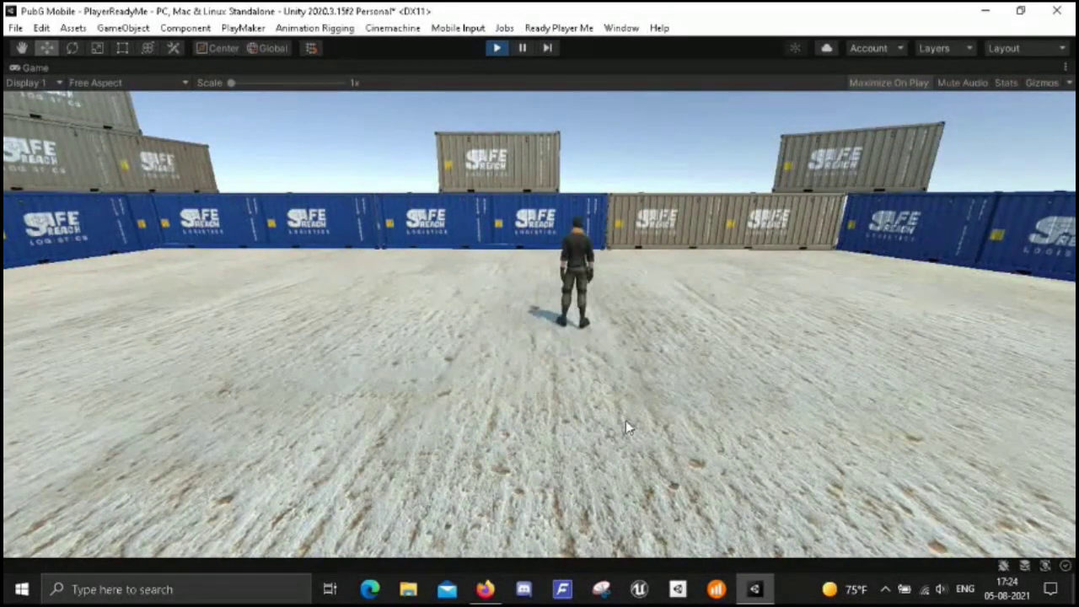
pyautogui.press('w')
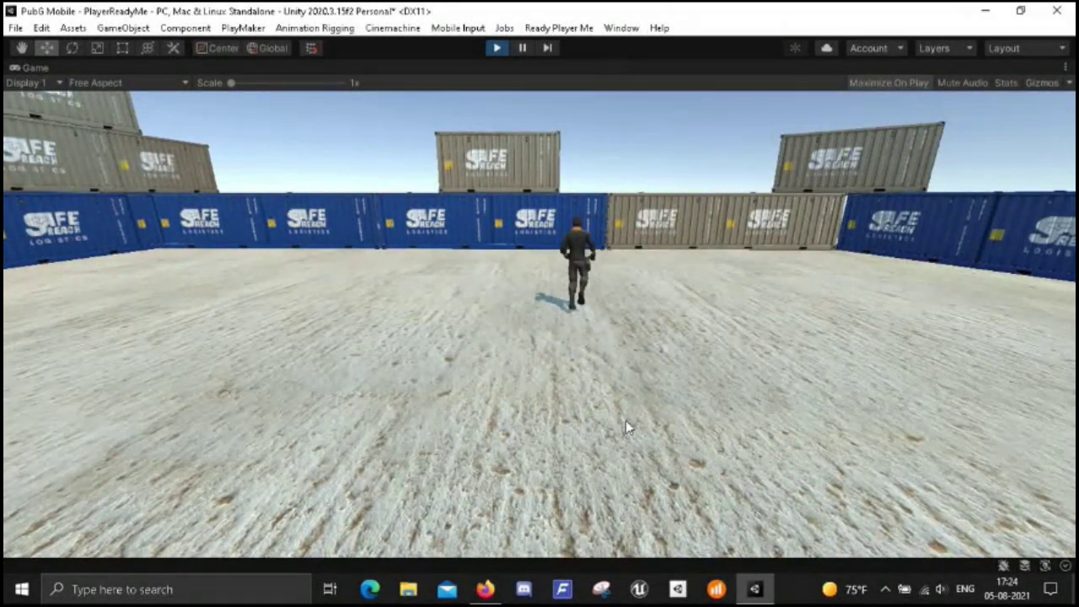
pyautogui.press('w')
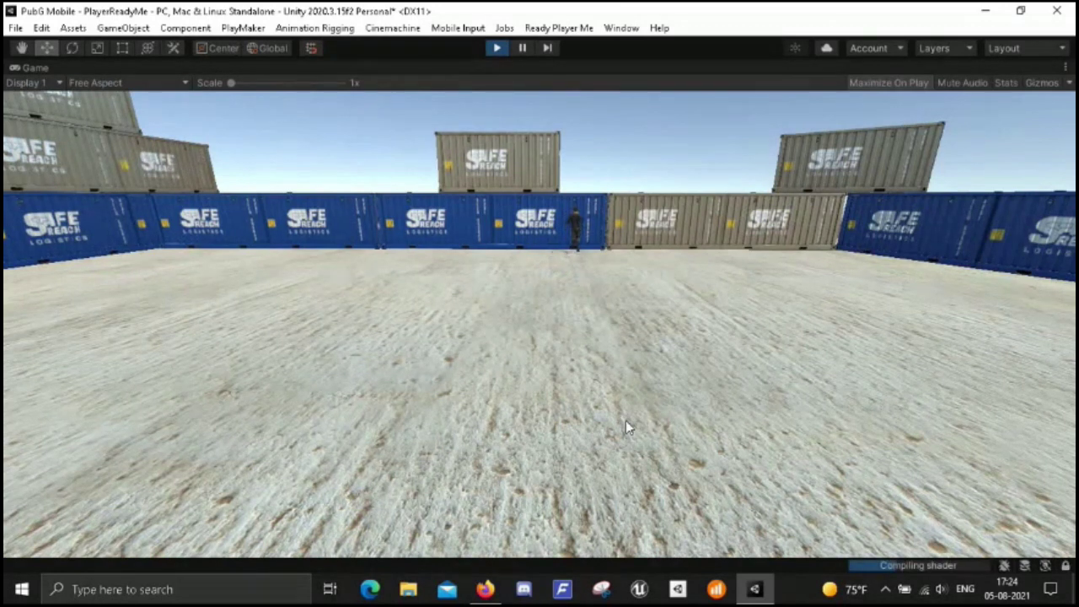
pyautogui.press('d')
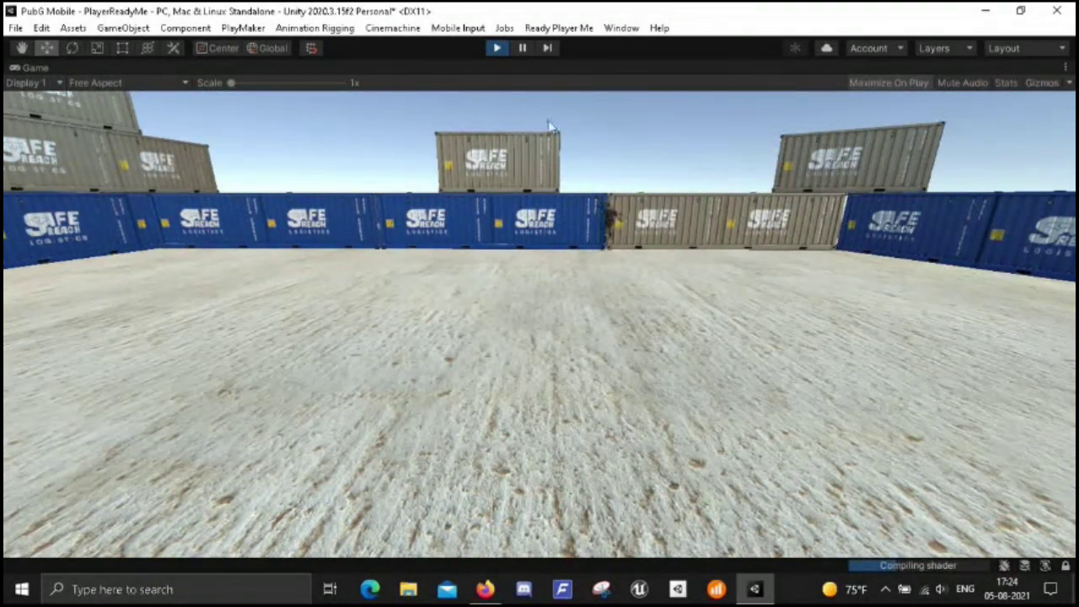
pyautogui.click(497, 49)
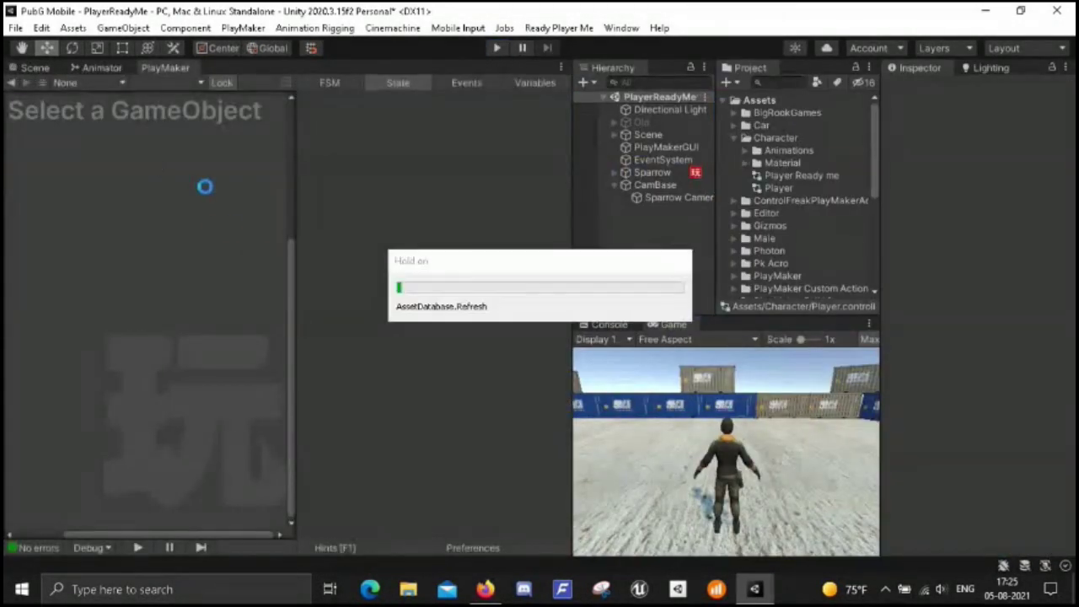
pyautogui.click(654, 173)
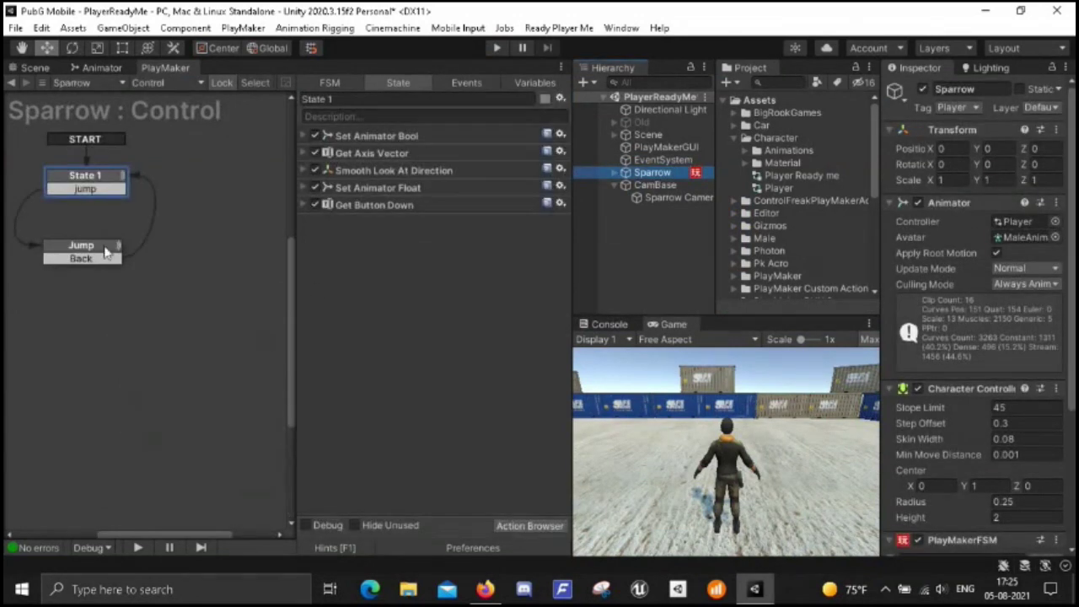
# - Review the Get Axis Vector action's settings in State 1 of Sparrow's Control FSM
pyautogui.click(302, 153)
pyautogui.click(303, 153)
pyautogui.click(303, 153)
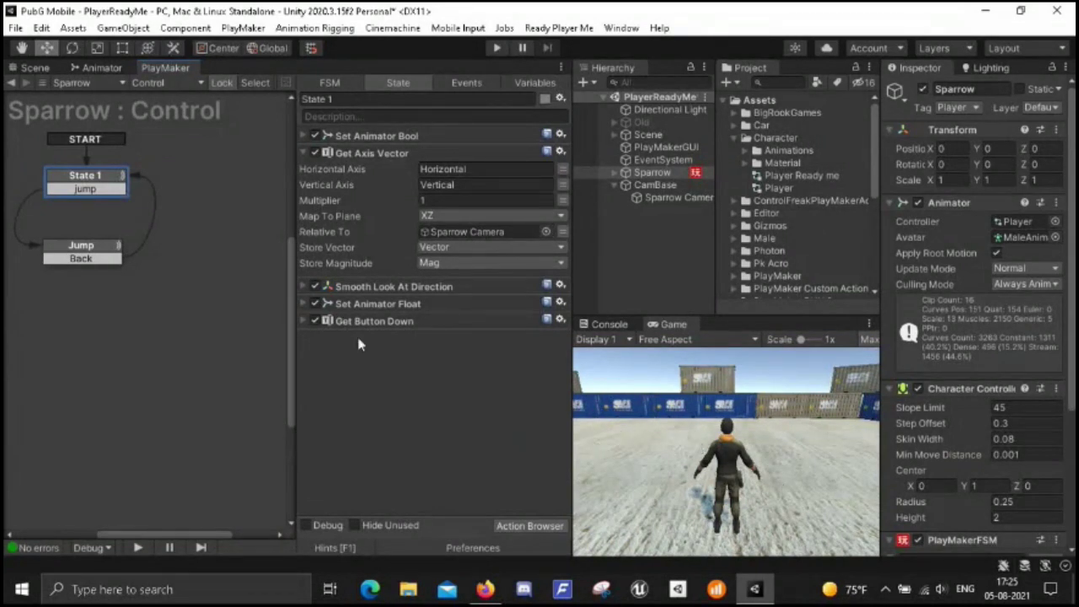
pyautogui.click(303, 153)
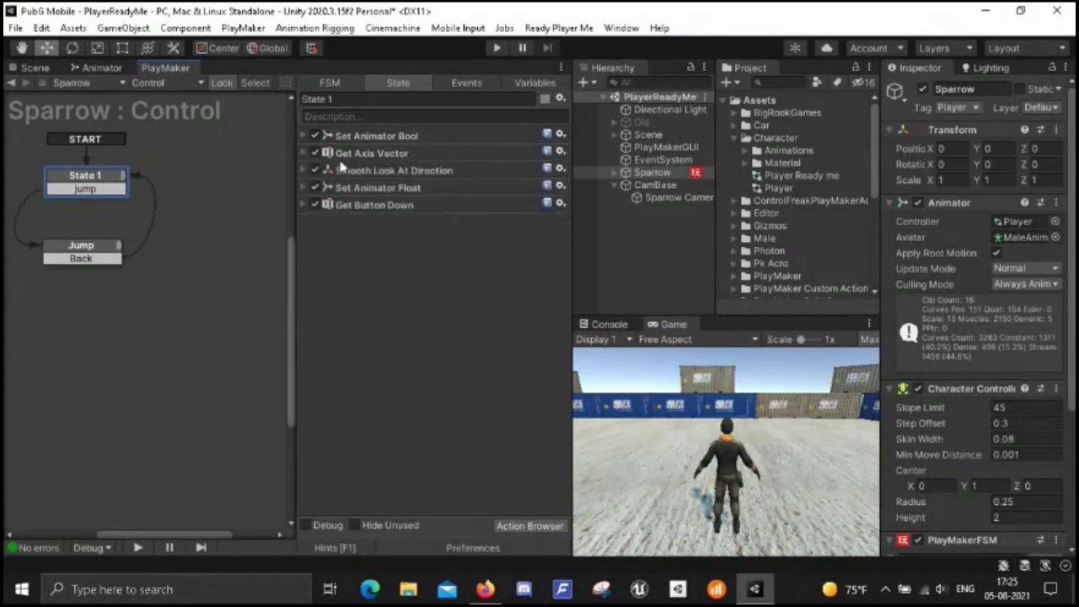
# - Add a PlayMakerFSM component to CamBase and put a Mouse Look action in its State 1
pyautogui.click(650, 183)
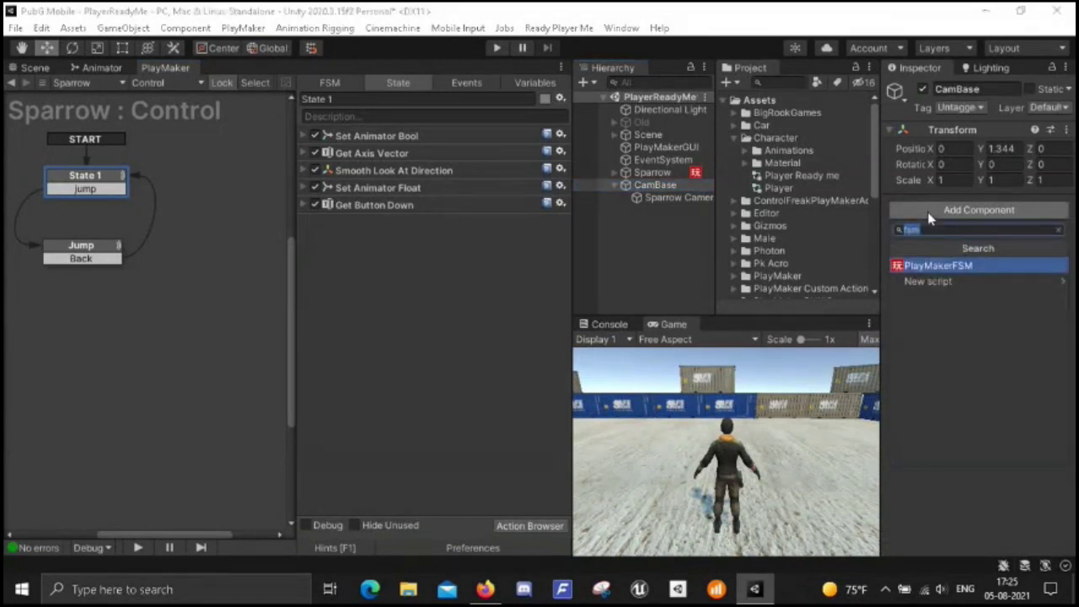
pyautogui.press('Return')
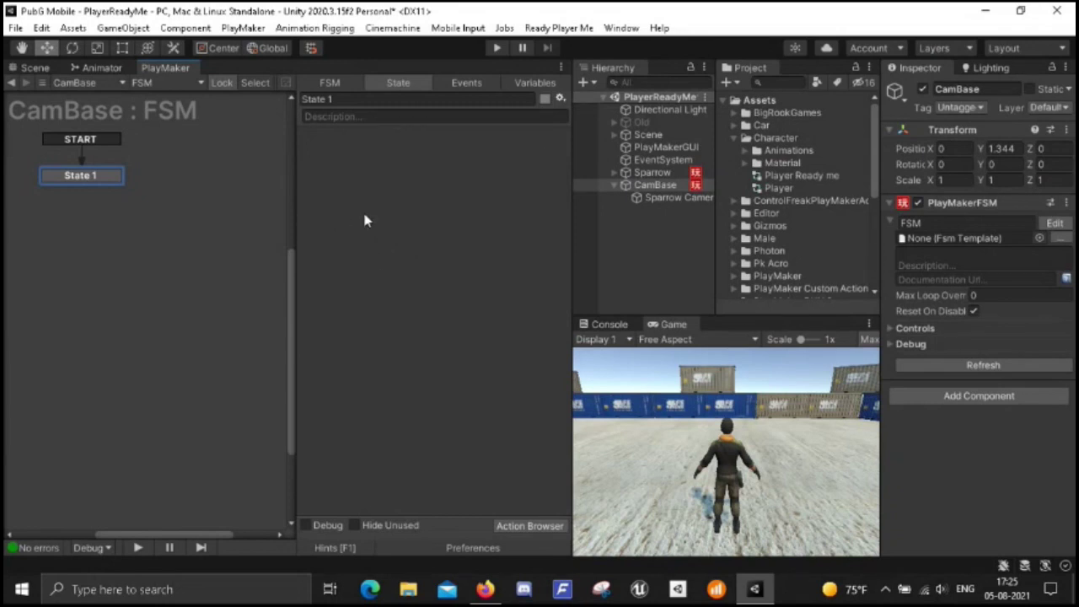
pyautogui.press('`')
pyautogui.press('BackSpace')
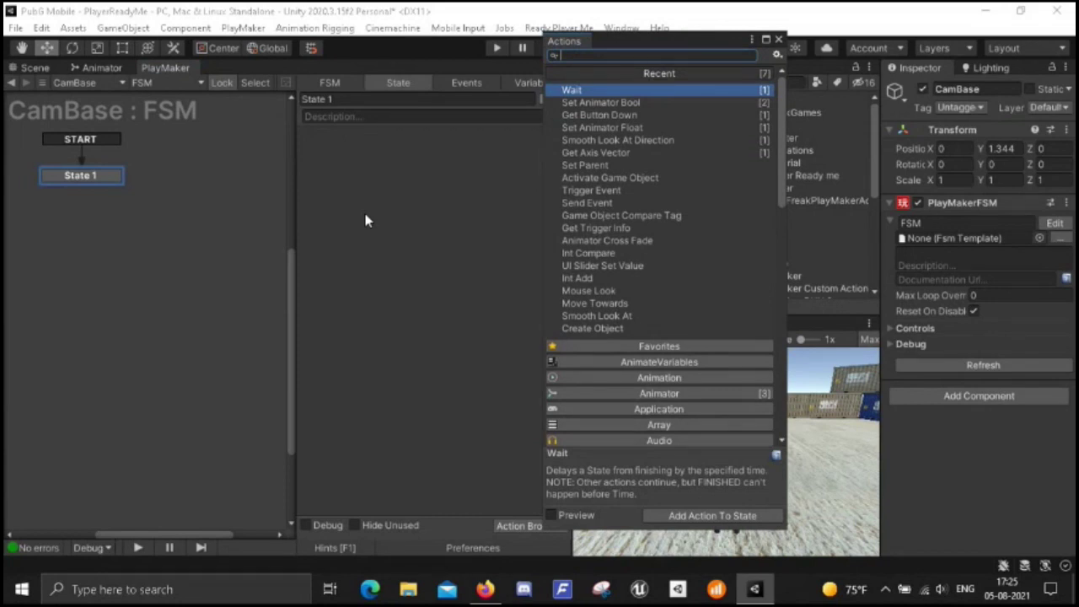
pyautogui.write('mo')
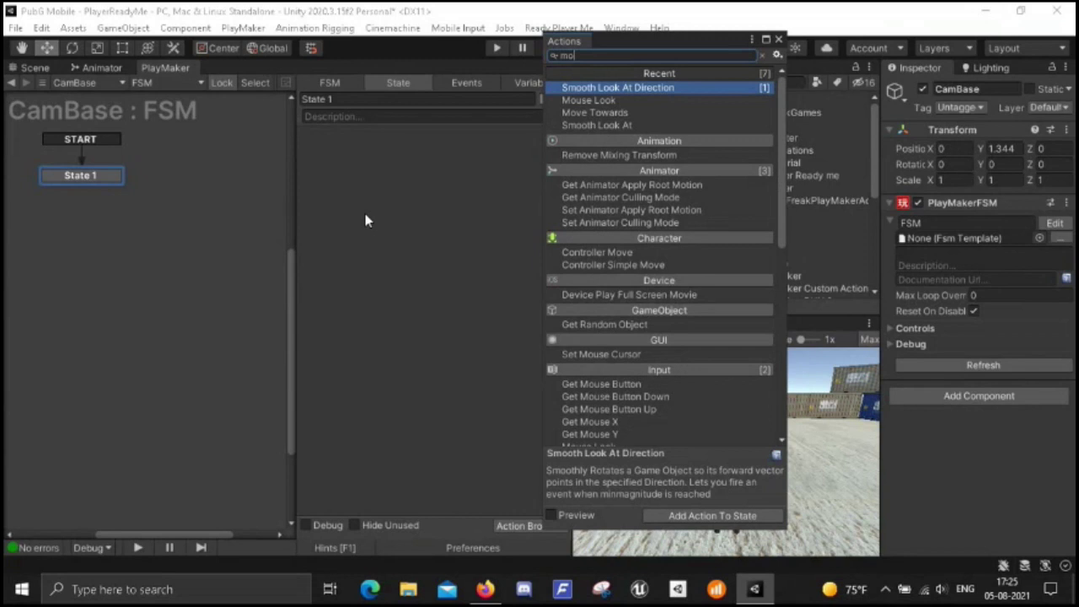
pyautogui.press('Down')
pyautogui.press('Return')
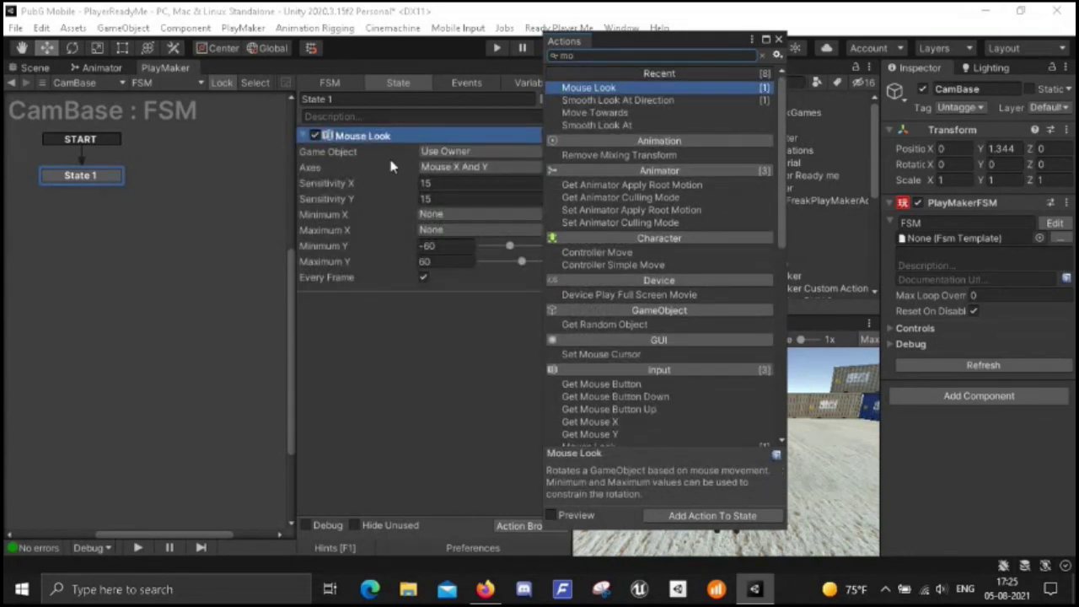
pyautogui.click(421, 402)
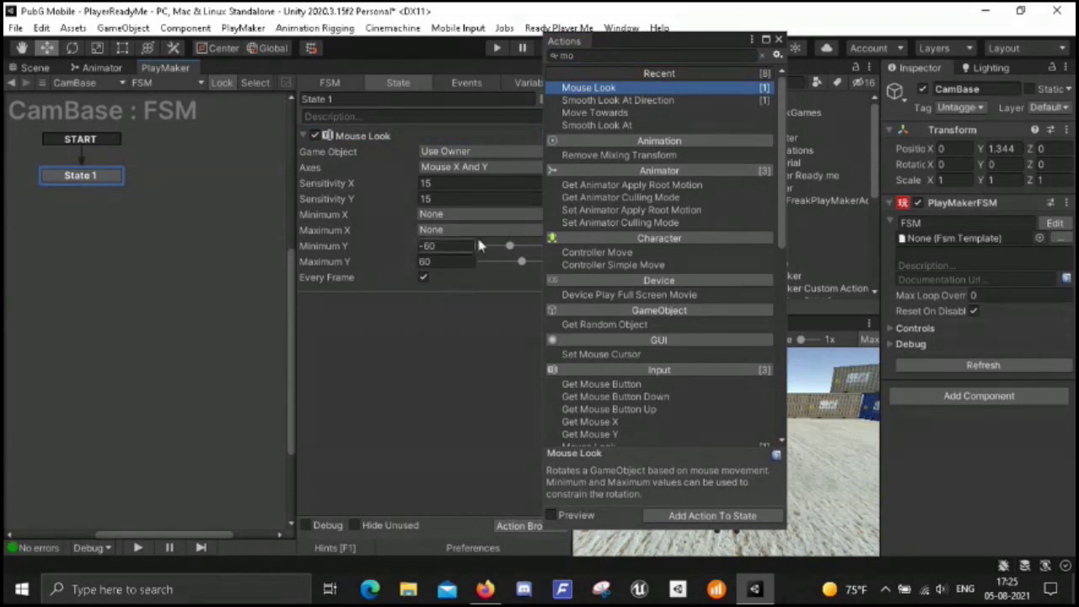
# - Add a Move Towards action to CamBase's State 1 and close the action browser
pyautogui.click(623, 55)
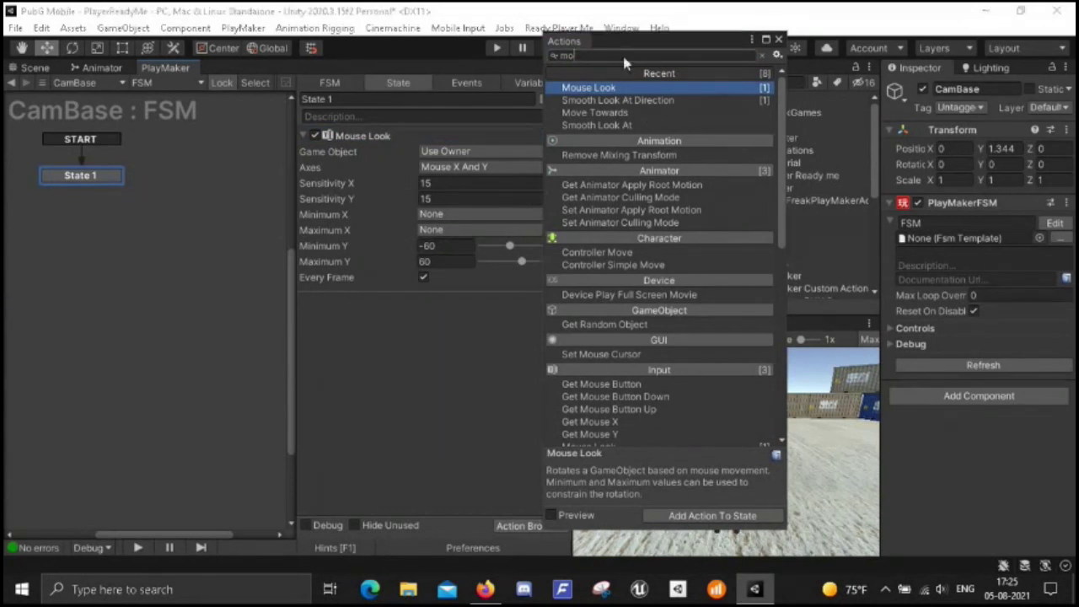
pyautogui.write('mov')
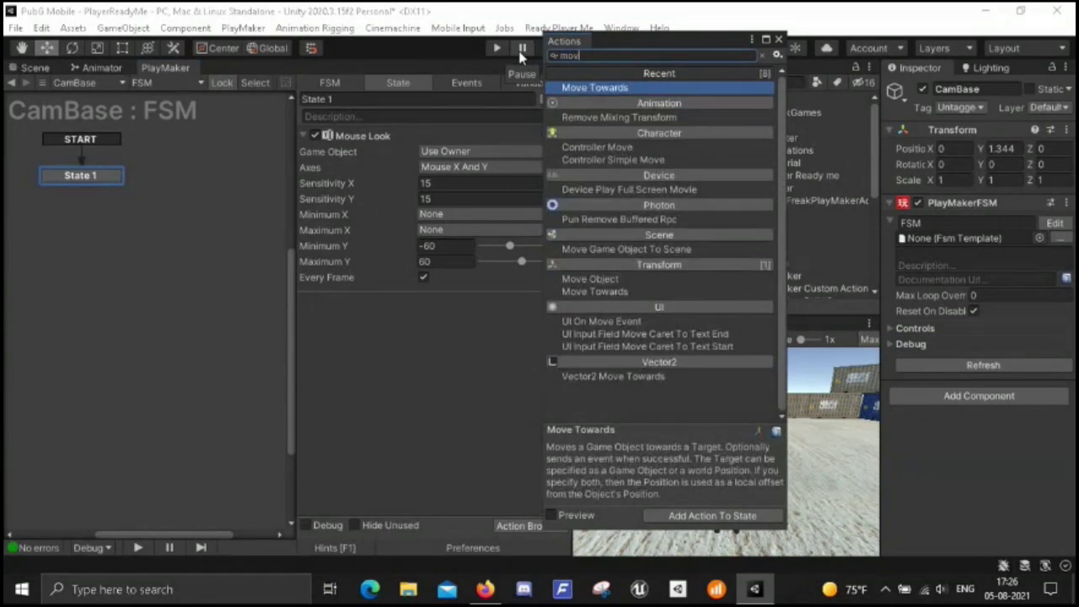
pyautogui.press('Return')
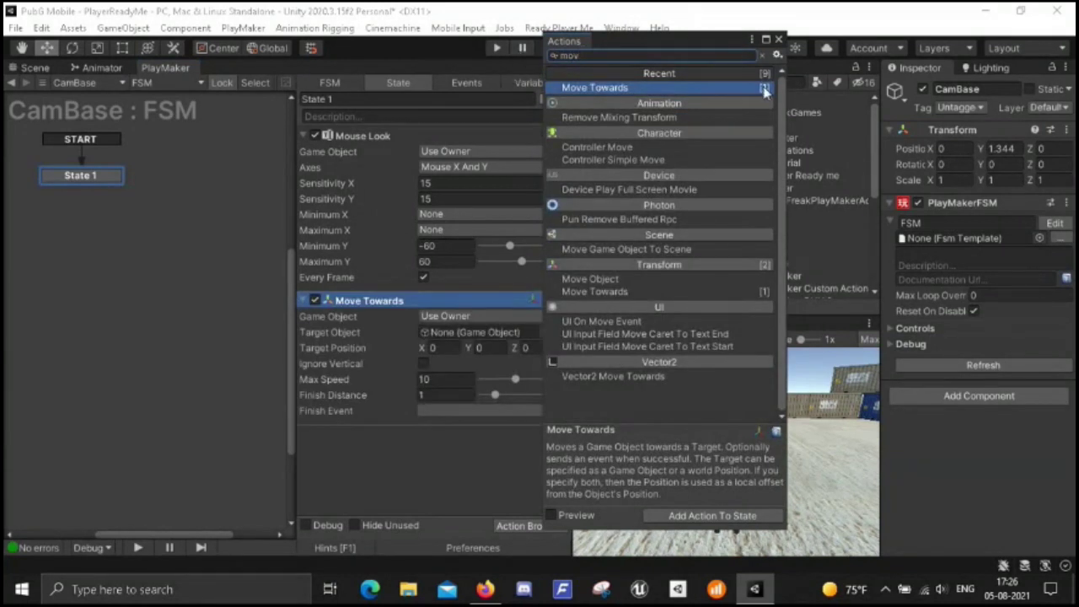
pyautogui.click(780, 40)
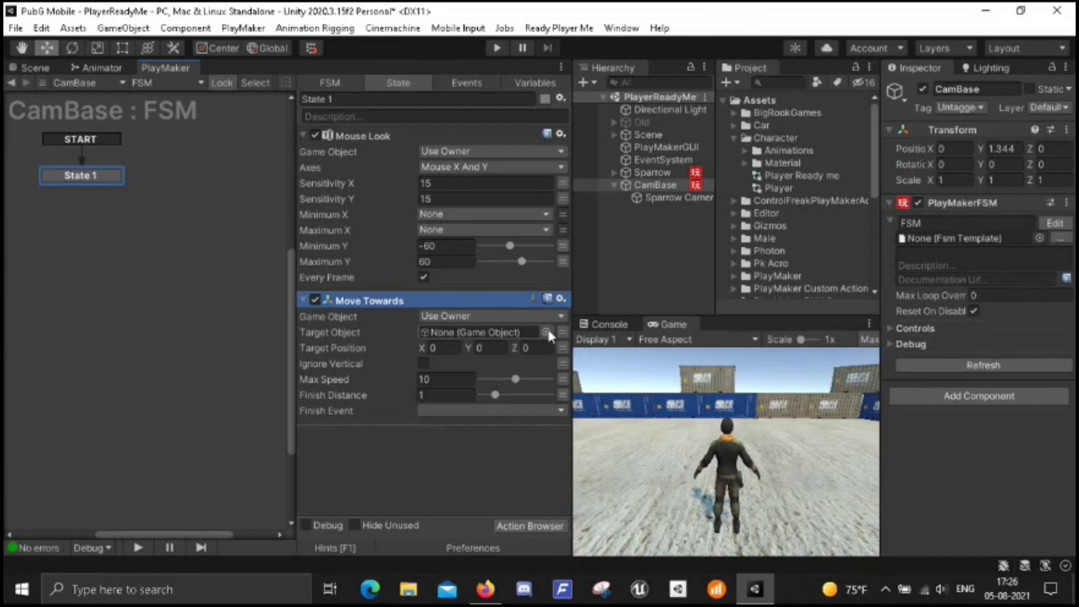
# - Set Move Towards' Target Object to Sparrow's Follow this child and its Finish Distance to 0
pyautogui.click(614, 173)
pyautogui.scroll(-2, 647, 249)
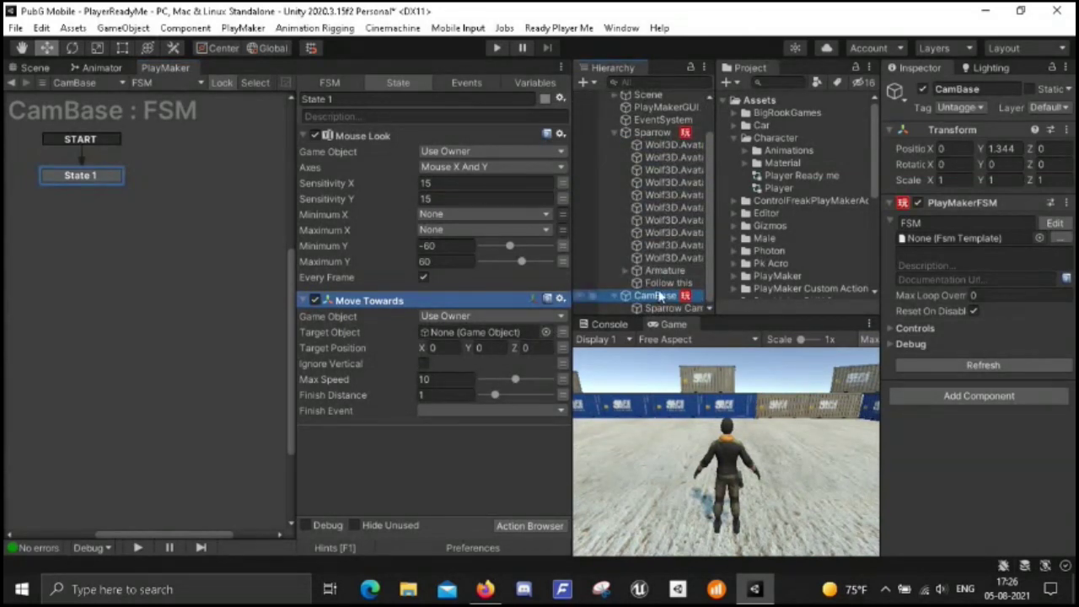
pyautogui.moveTo(658, 283); pyautogui.dragTo(485, 332)
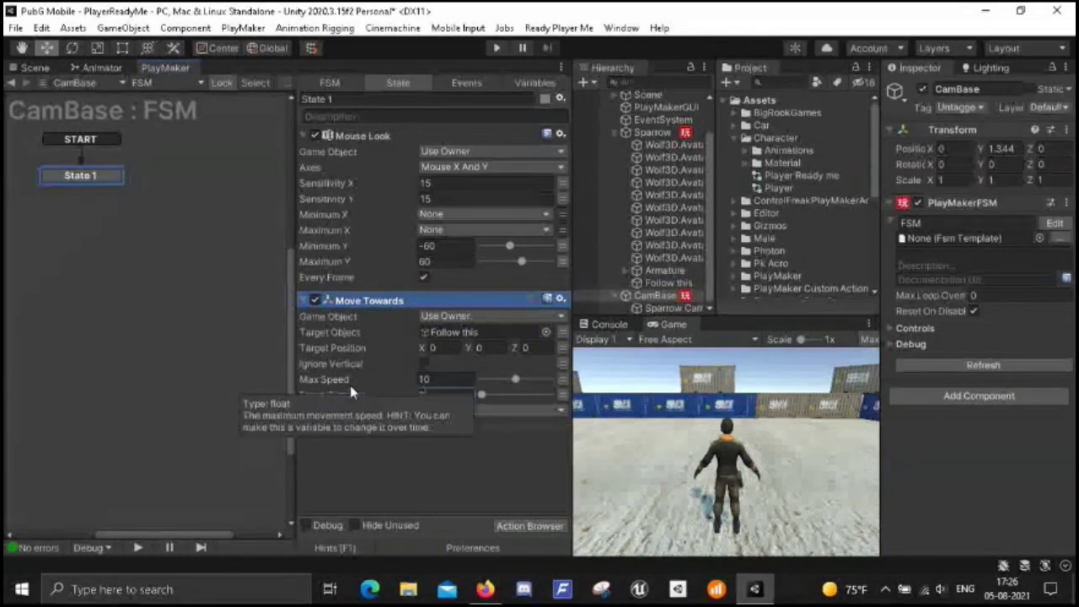
pyautogui.write('0')
pyautogui.click(375, 498)
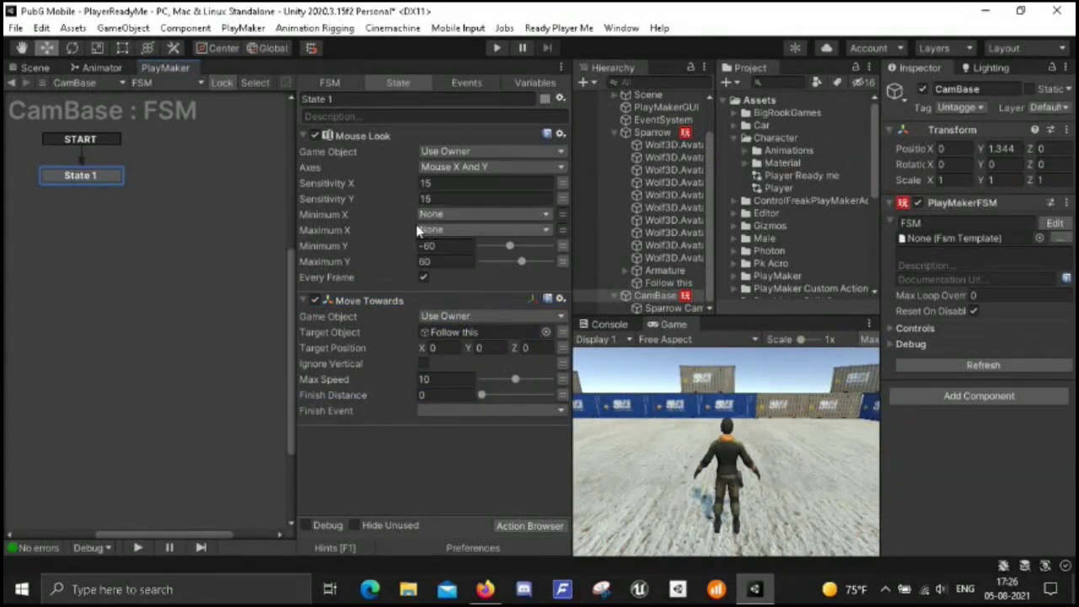
# - Set the Mouse Look action's Sensitivity Y to -15
pyautogui.click(464, 197)
pyautogui.press('Left')
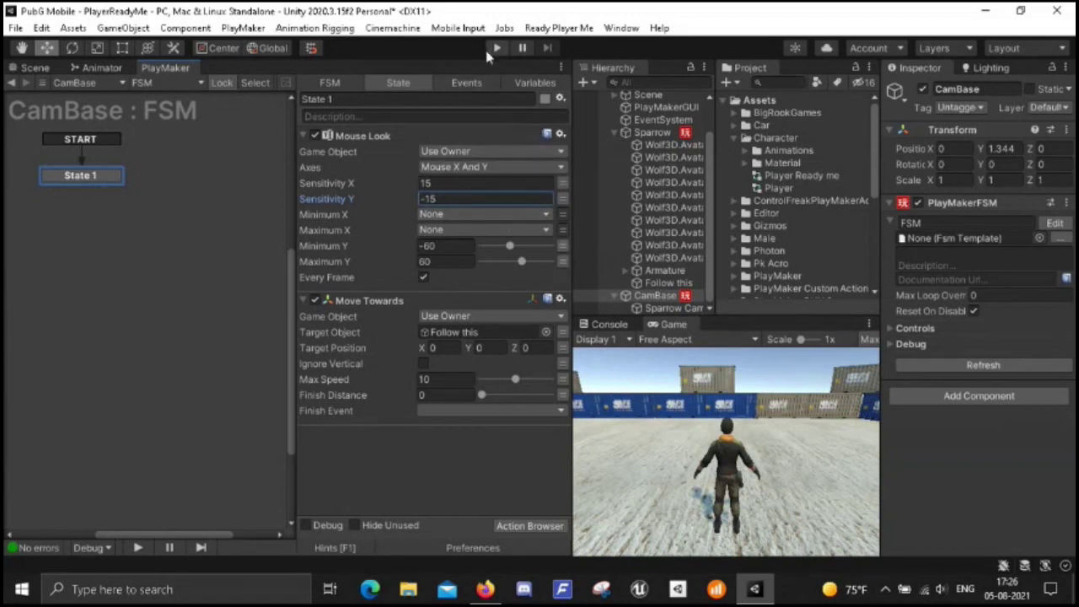
pyautogui.click(244, 333)
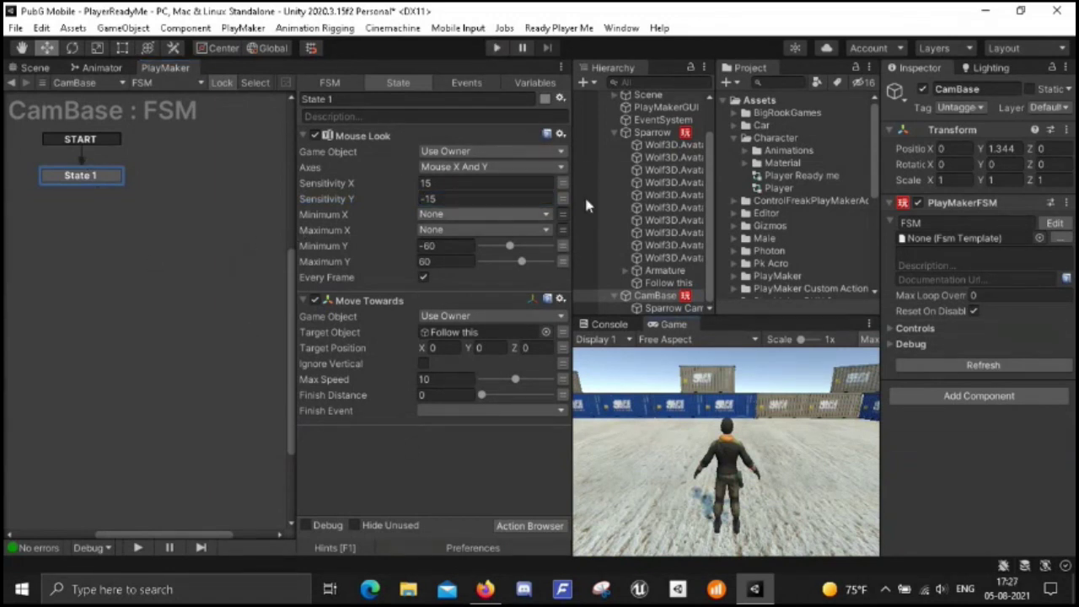
# - Open Sparrow's Control FSM for editing and expand Get Axis Vector and Smooth Look At Direction in State 1
pyautogui.click(615, 132)
pyautogui.click(653, 172)
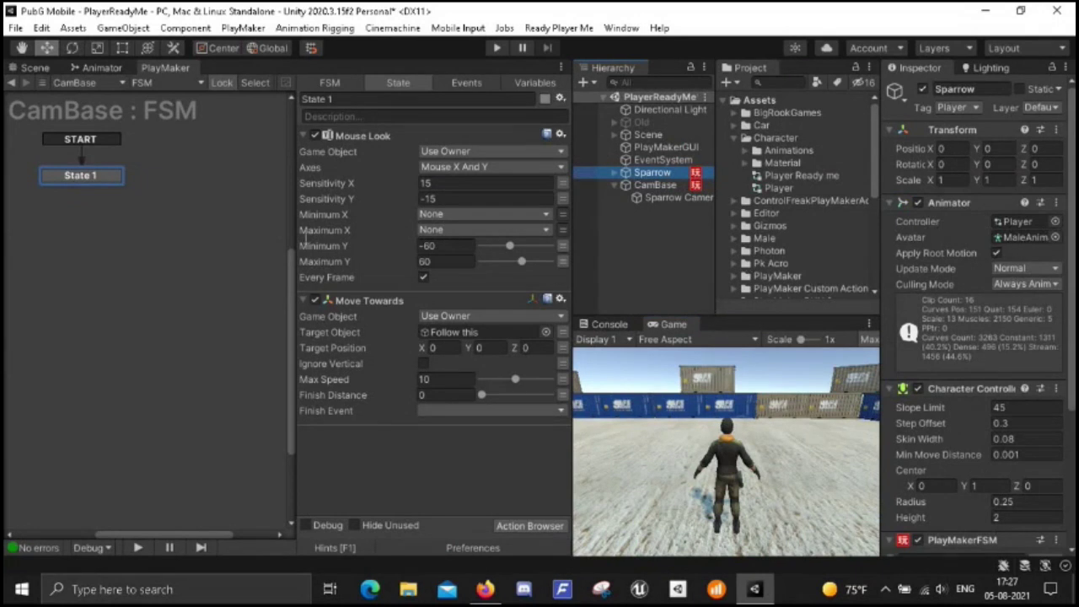
pyautogui.click(893, 388)
pyautogui.click(893, 202)
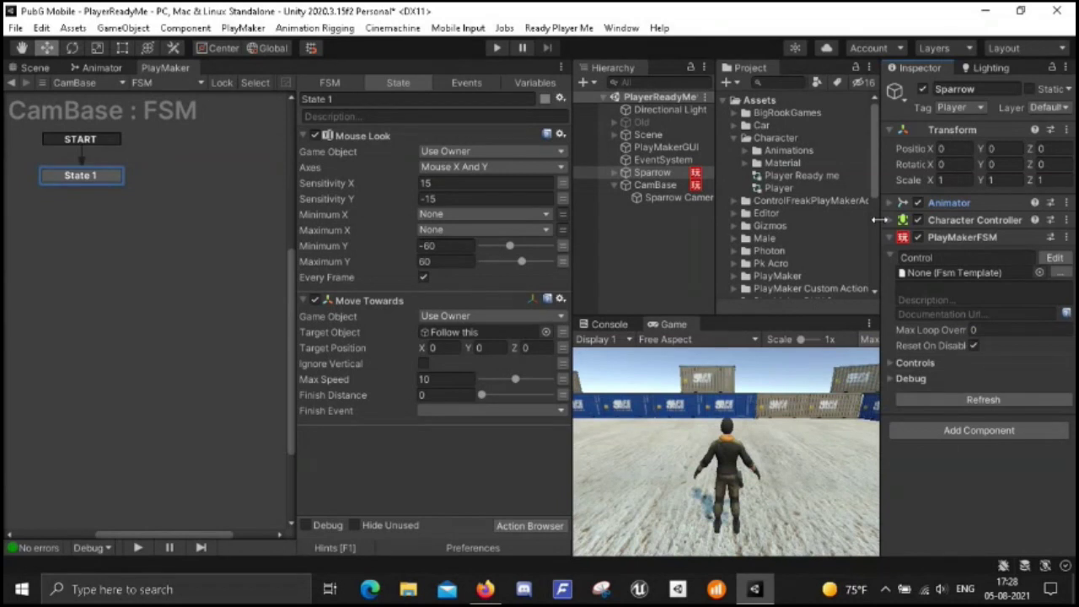
pyautogui.click(1054, 257)
pyautogui.click(304, 153)
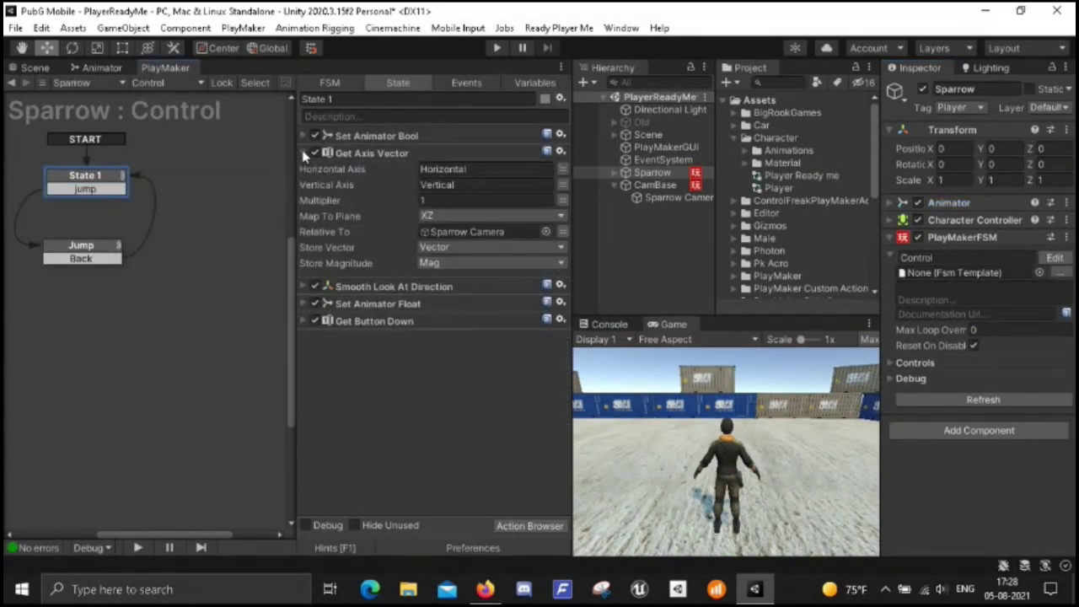
pyautogui.click(303, 286)
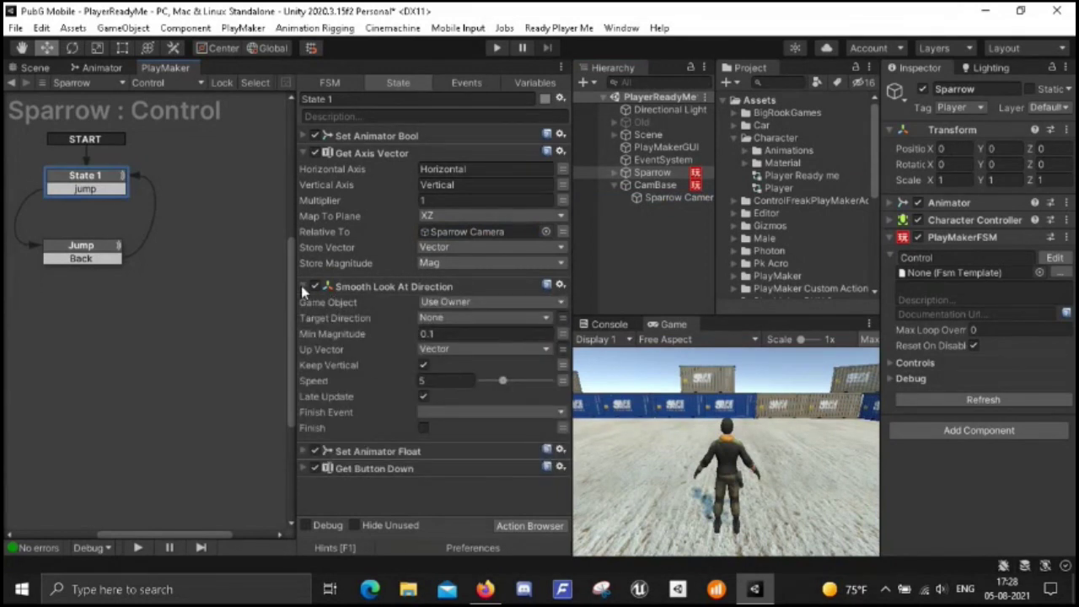
# - Set Smooth Look At Direction's Target Direction to the Vector variable and switch Up Vector from a variable to direct values
pyautogui.click(545, 317)
pyautogui.click(515, 357)
pyautogui.click(536, 350)
pyautogui.click(560, 350)
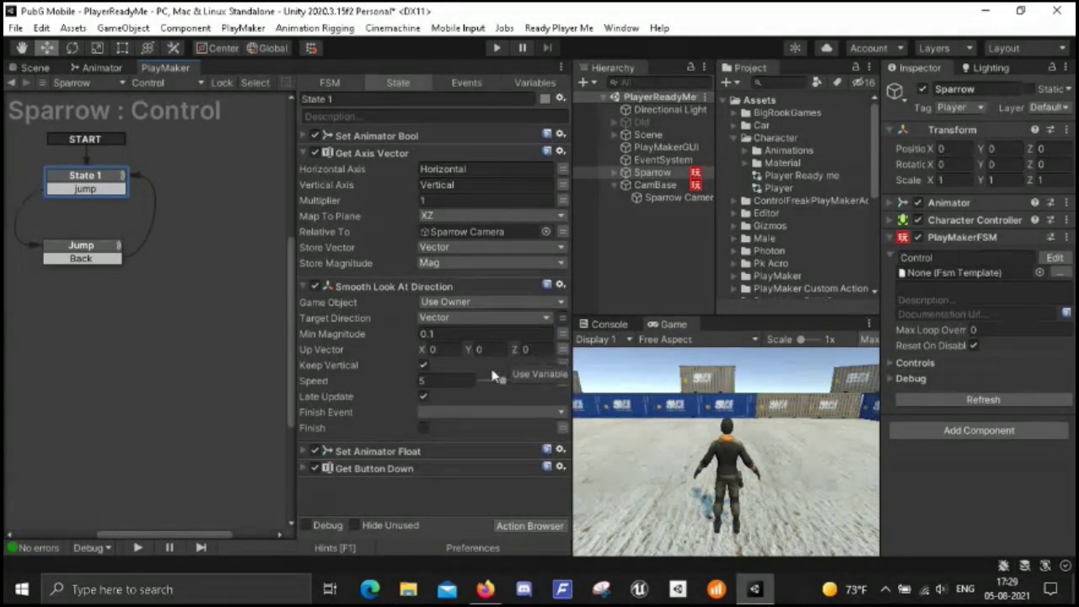
pyautogui.click(423, 365)
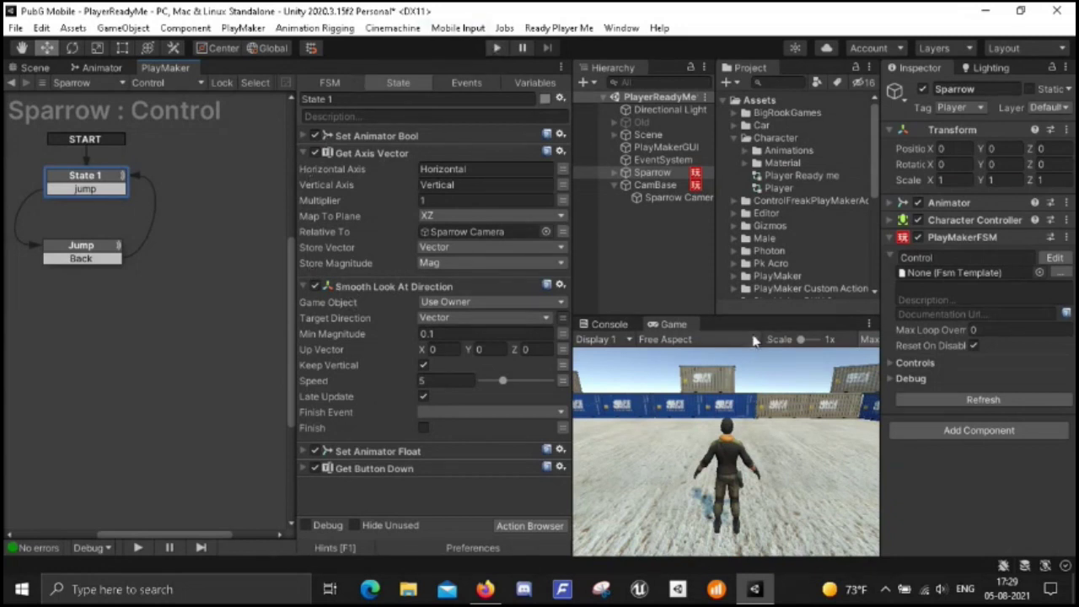
# - Test walking and the mouse-controlled follow camera in play mode, then stop the test
pyautogui.click(496, 48)
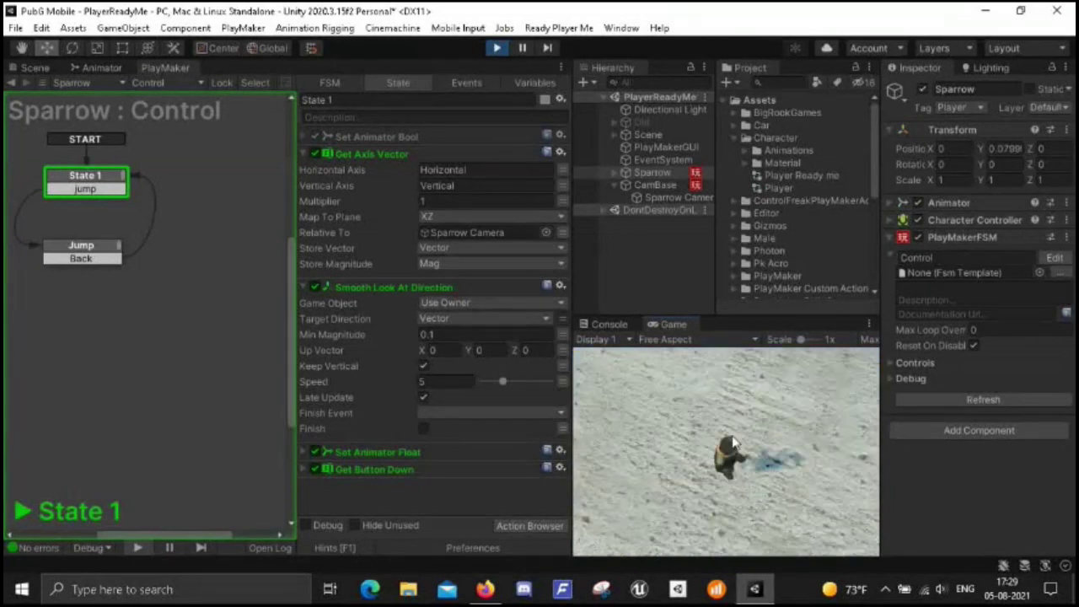
pyautogui.press('w')
pyautogui.press('a')
pyautogui.press('w')
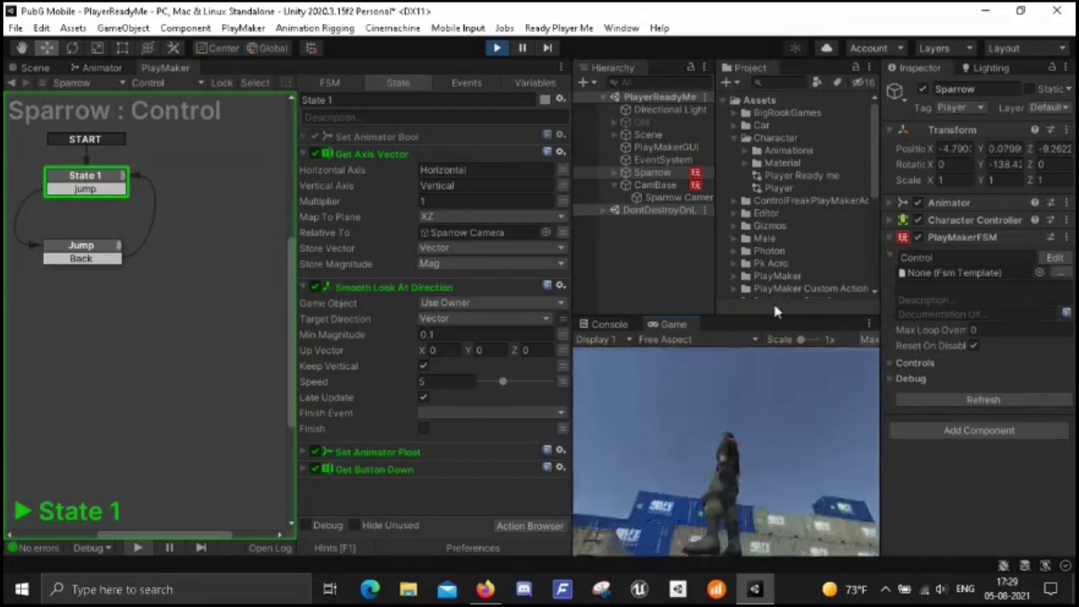
pyautogui.click(522, 52)
pyautogui.click(521, 51)
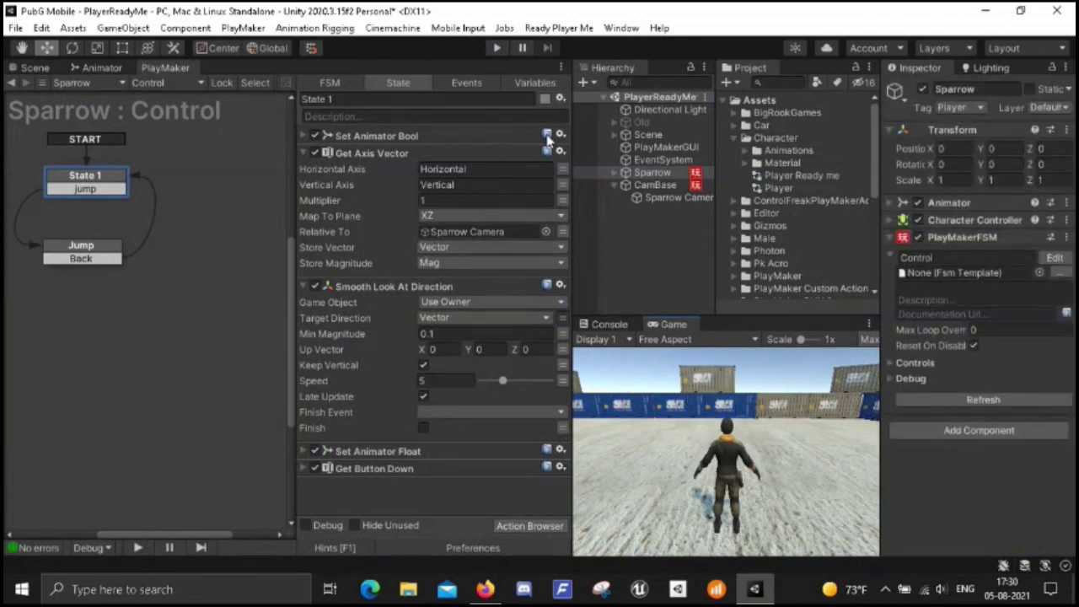
# - Show the Scene view, save the scene and clear the object selection
pyautogui.click(34, 68)
pyautogui.click(15, 27)
pyautogui.click(39, 103)
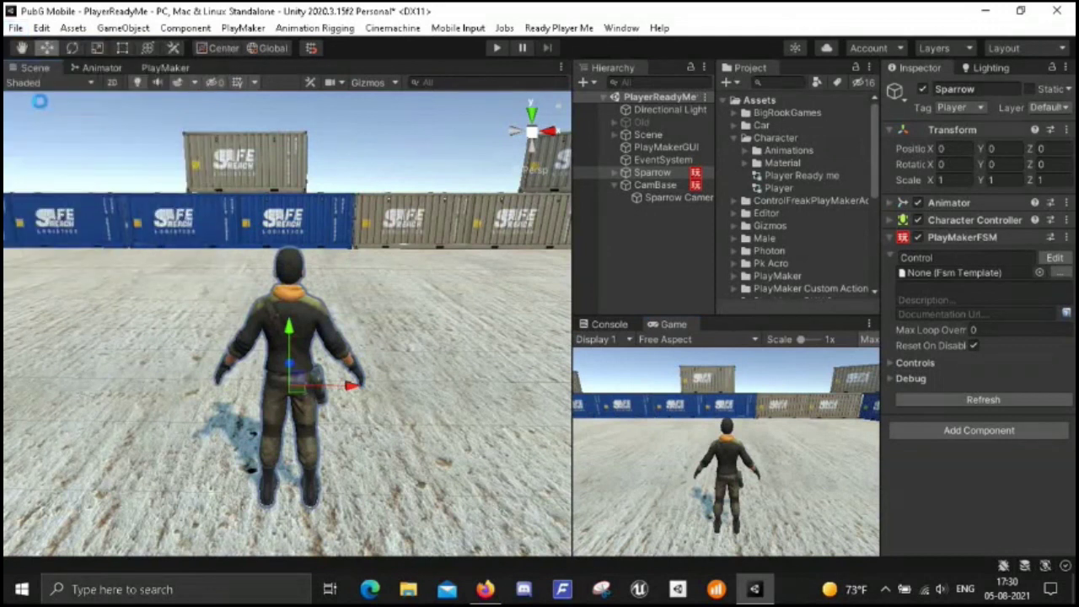
pyautogui.click(125, 140)
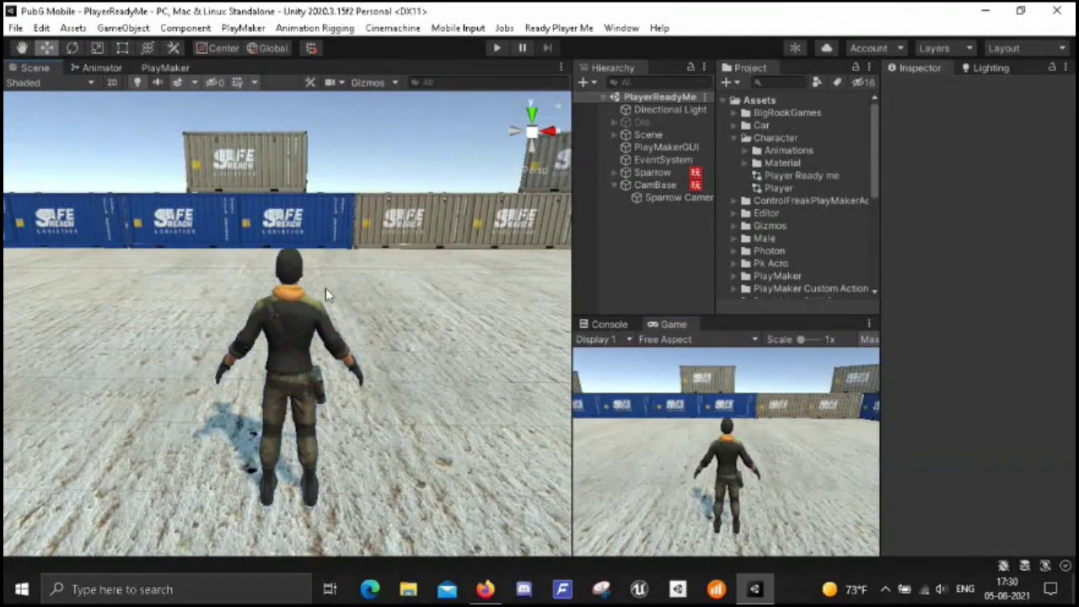
# - Create an empty game object named Sparrow Setup in the hierarchy and reset its transform
pyautogui.rightClick(636, 228)
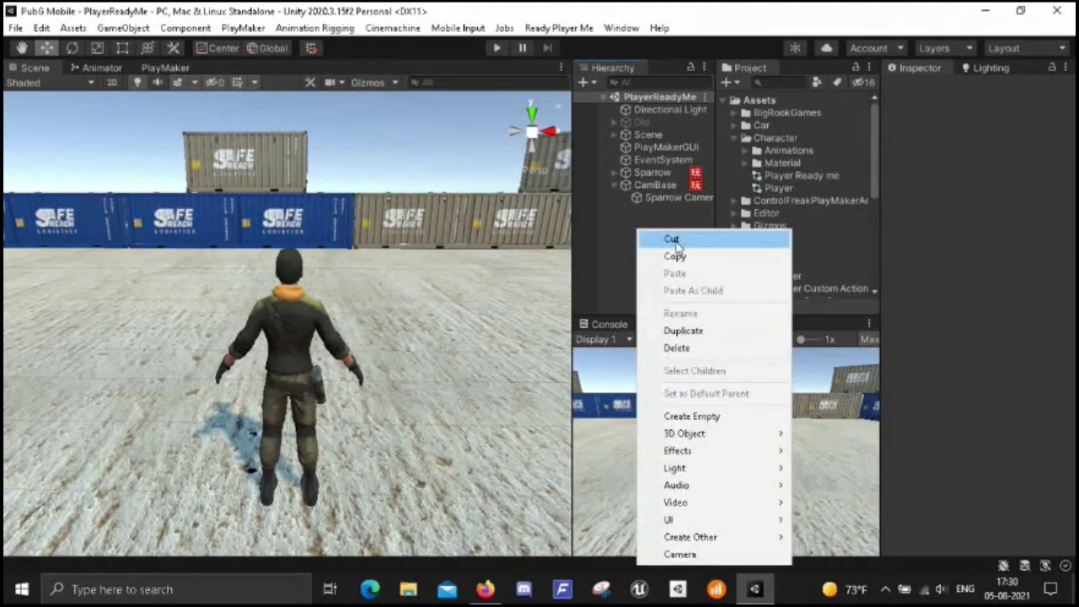
pyautogui.click(704, 416)
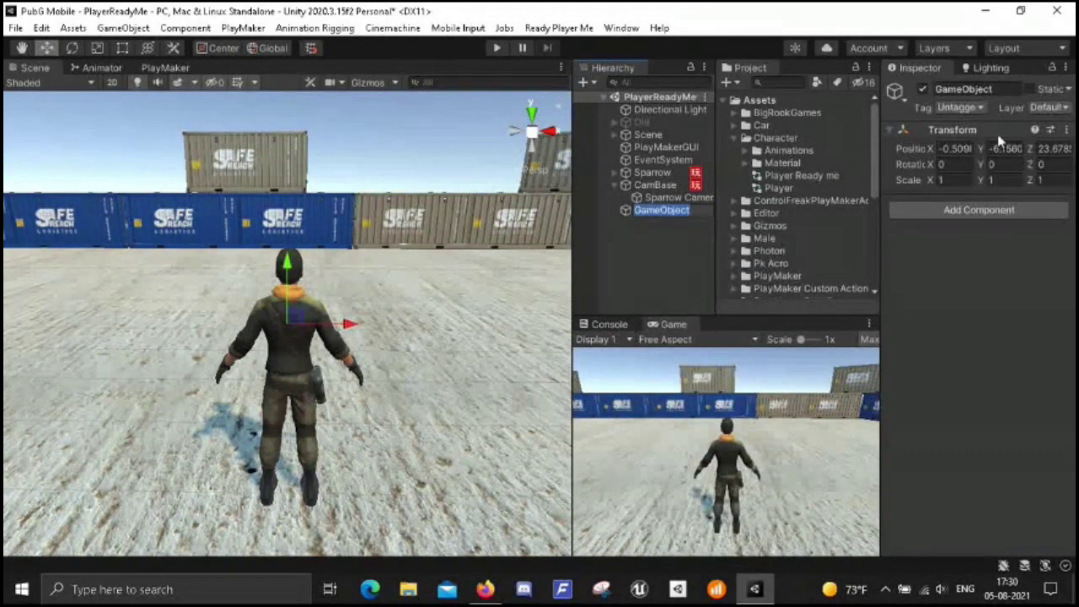
pyautogui.click(997, 90)
pyautogui.write('P')
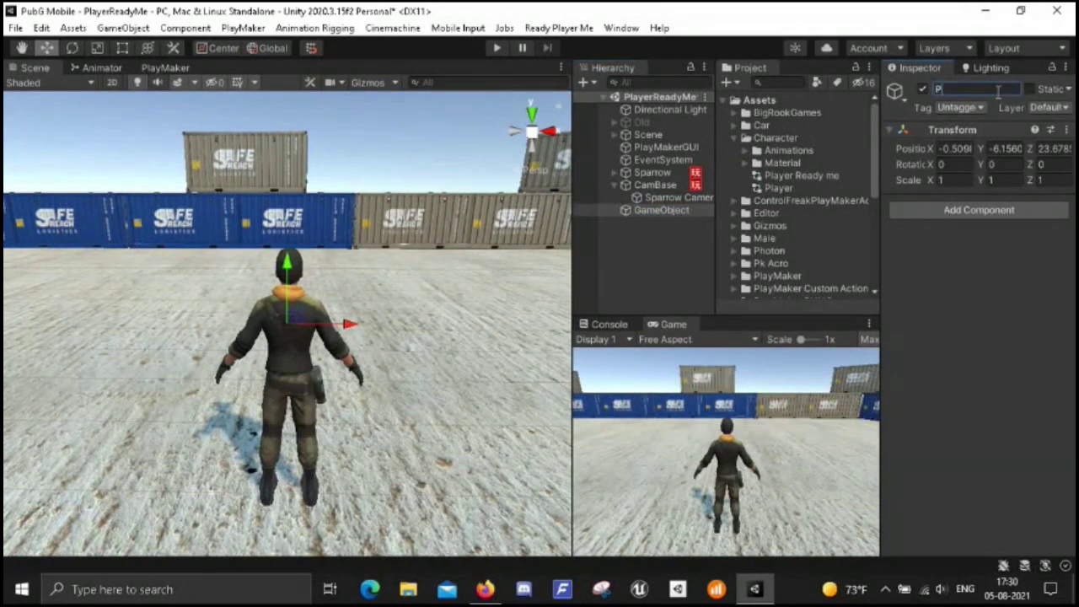
pyautogui.write('layer SE')
pyautogui.press('BackSpace')
pyautogui.write('e')
pyautogui.press('Left')
pyautogui.press('Left')
pyautogui.press('Delete')
pyautogui.press('Delete')
pyautogui.press('Delete')
pyautogui.press('Delete')
pyautogui.press('Delete')
pyautogui.press('Delete')
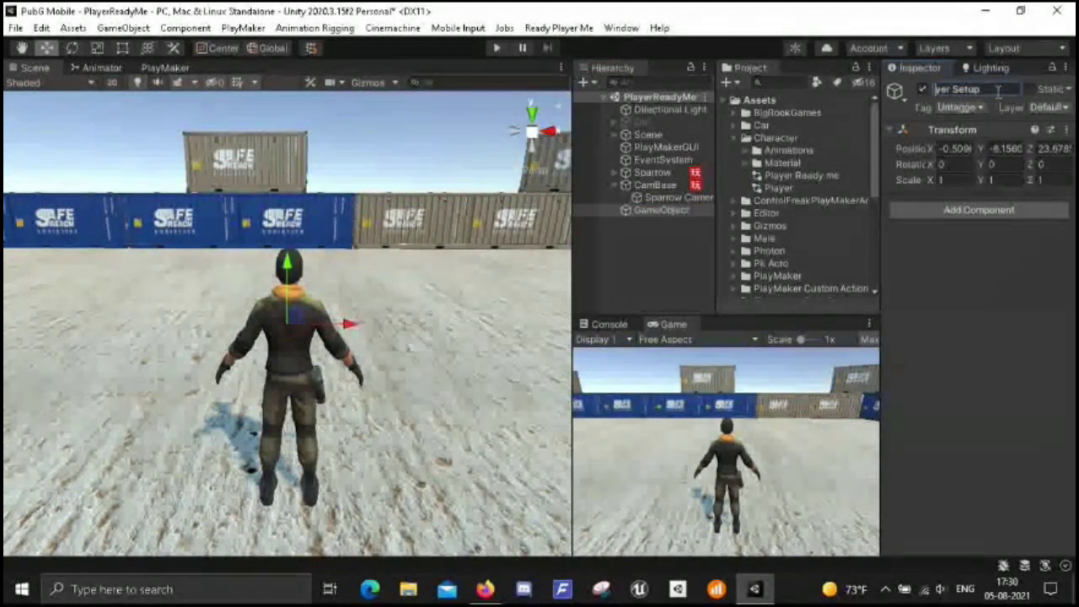
pyautogui.write('Sparrow')
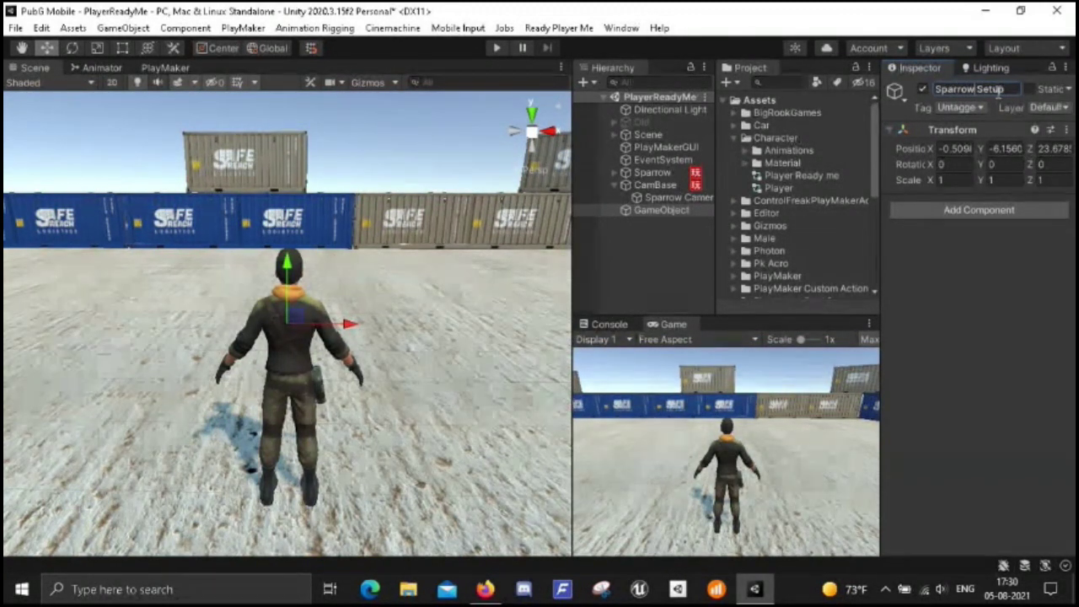
pyautogui.click(1066, 130)
pyautogui.click(1064, 145)
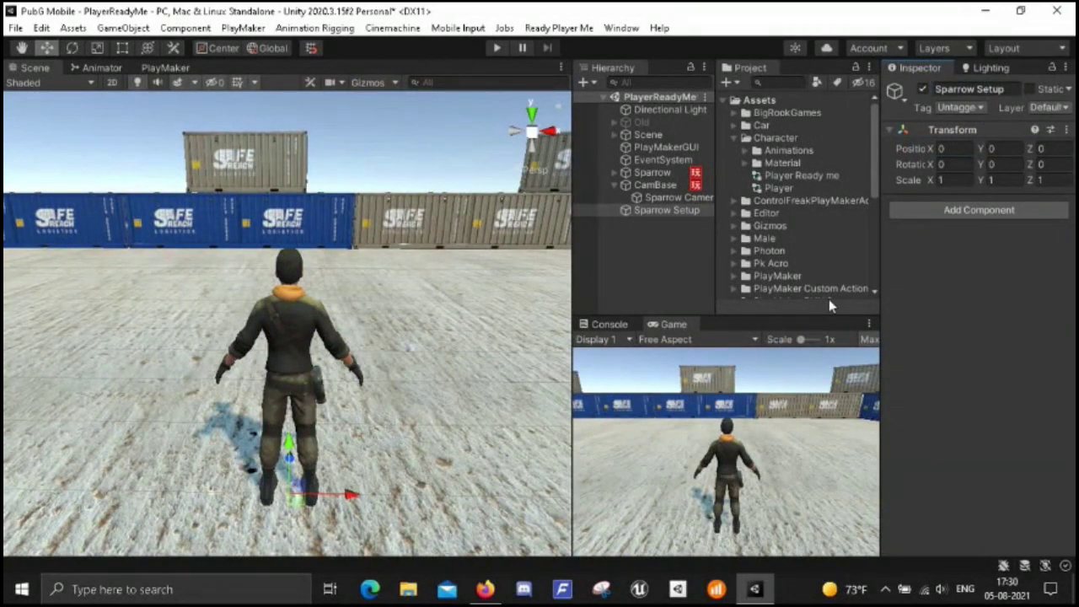
# - Parent Sparrow and CamBase together under Sparrow Setup
pyautogui.click(650, 172)
pyautogui.keyDown('ctrl'); pyautogui.click(652, 185); pyautogui.keyUp('ctrl')
pyautogui.moveTo(649, 184); pyautogui.dragTo(650, 216)
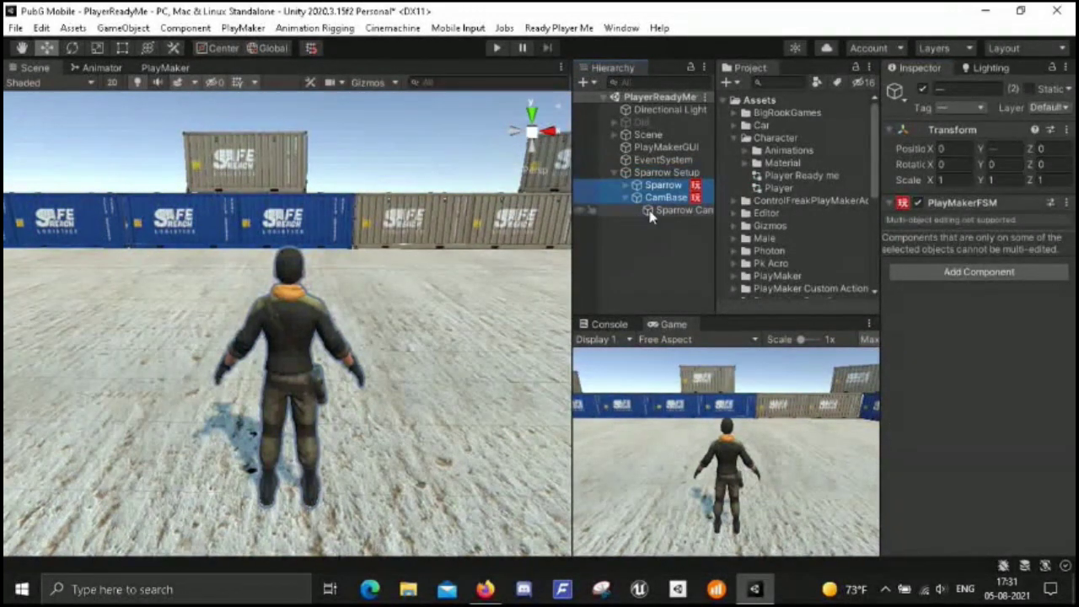
# - Collapse the Sparrow Setup object in the hierarchy and the Character folder in the project assets, leaving nothing selected
pyautogui.click(614, 173)
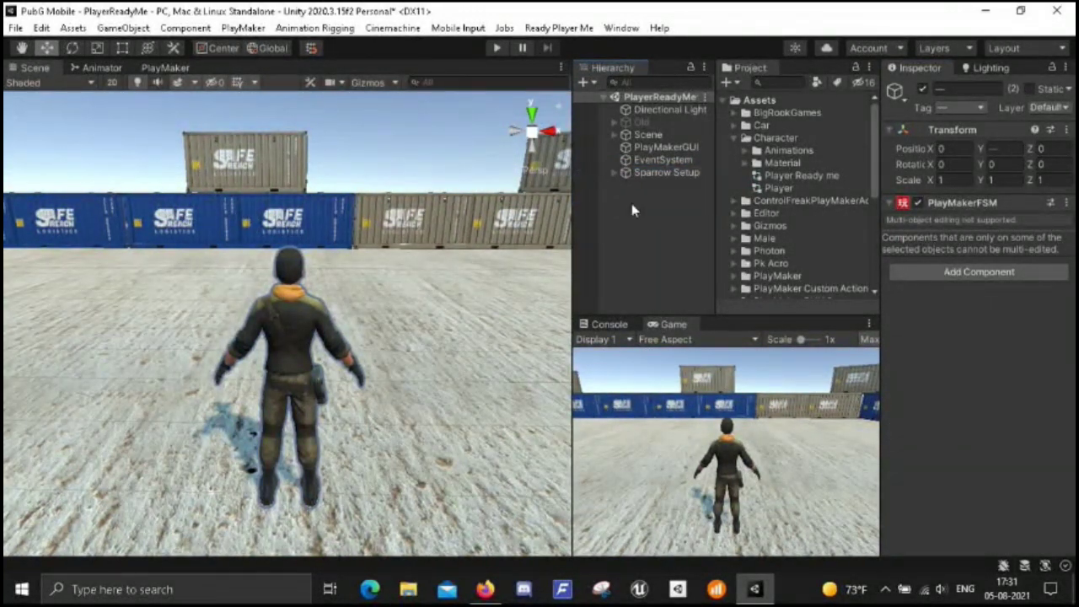
pyautogui.click(631, 203)
pyautogui.click(650, 171)
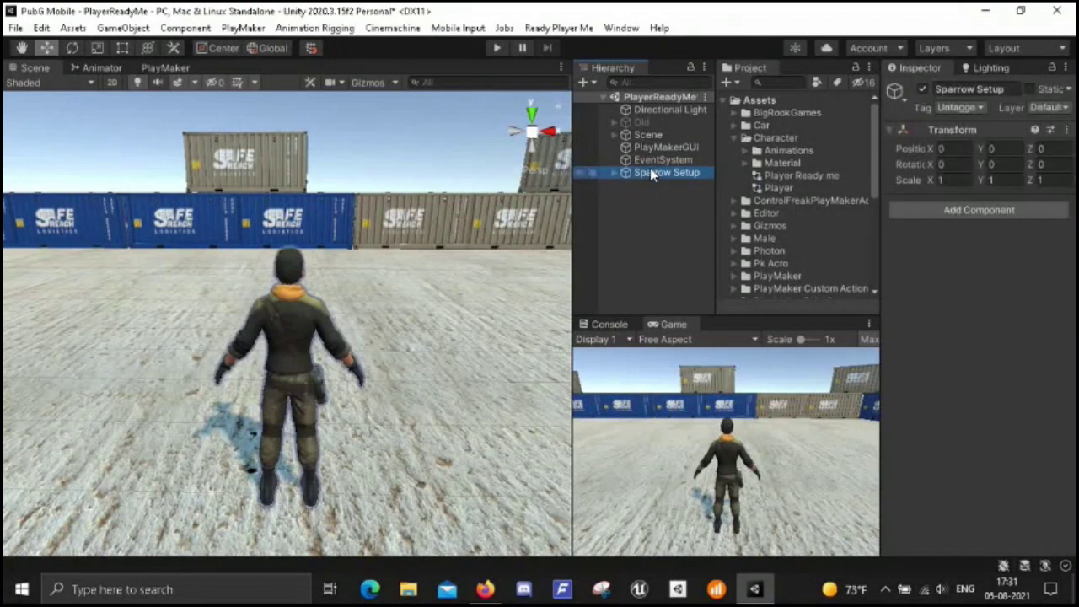
pyautogui.click(640, 231)
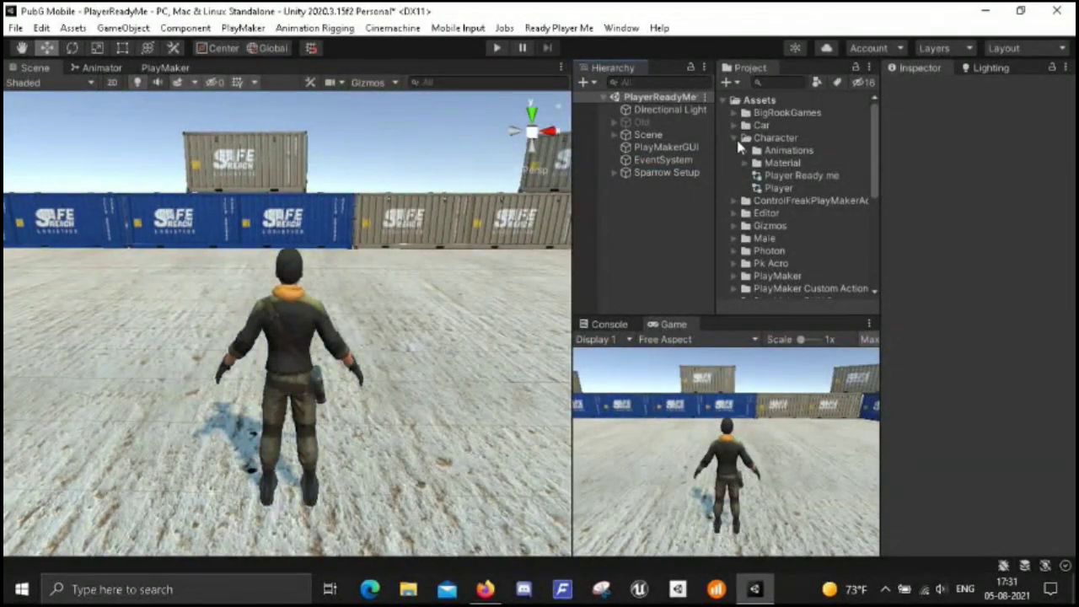
pyautogui.click(737, 140)
pyautogui.click(734, 137)
pyautogui.click(665, 255)
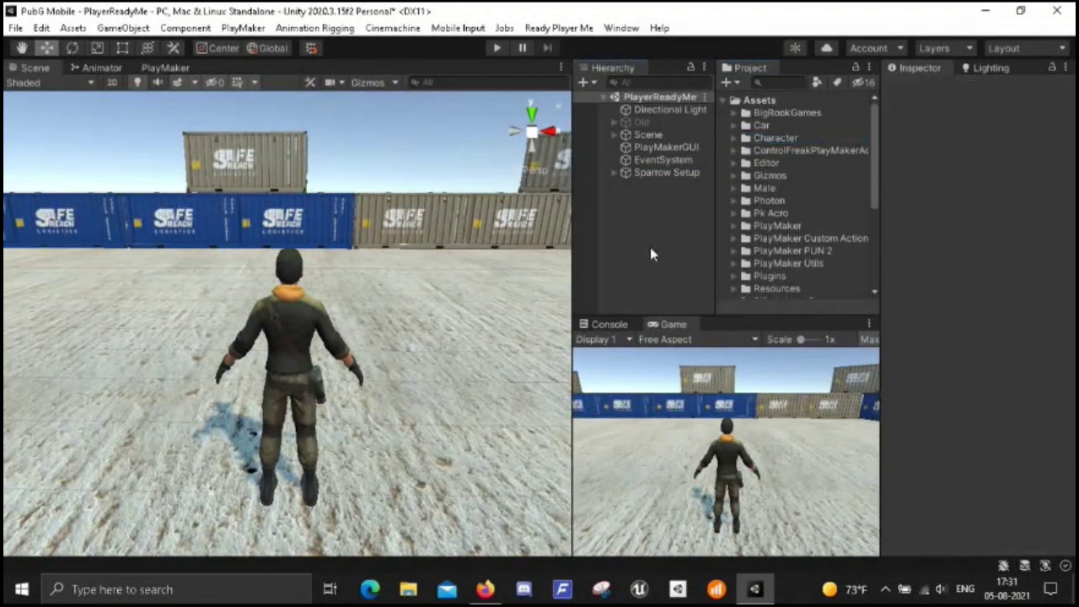
# - Open the Package Manager and find the Standard Assets (for Unity 2018.4) package among My Assets
pyautogui.click(616, 29)
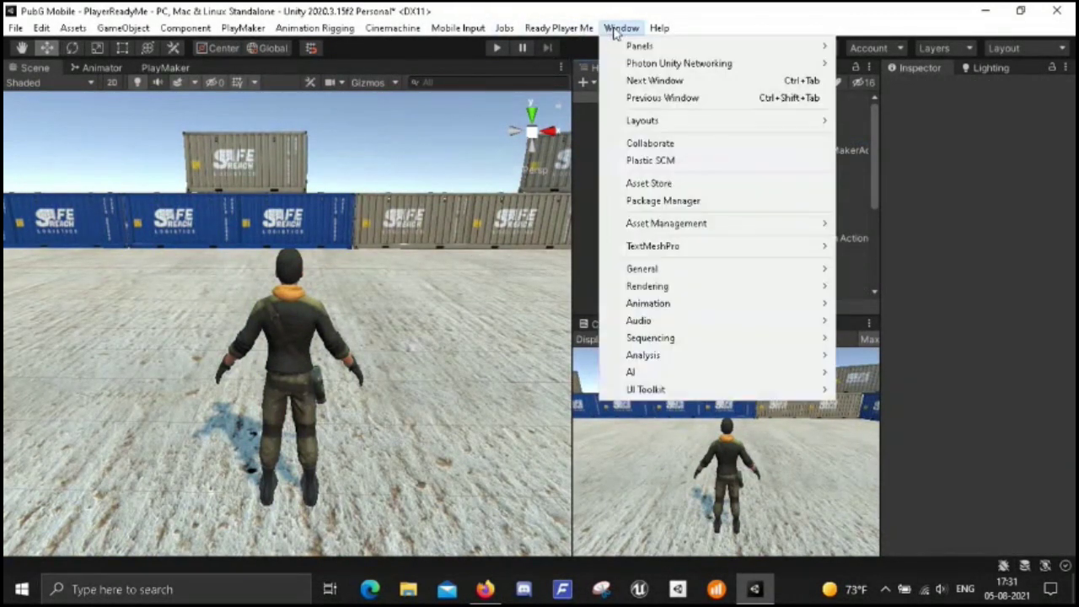
pyautogui.click(628, 202)
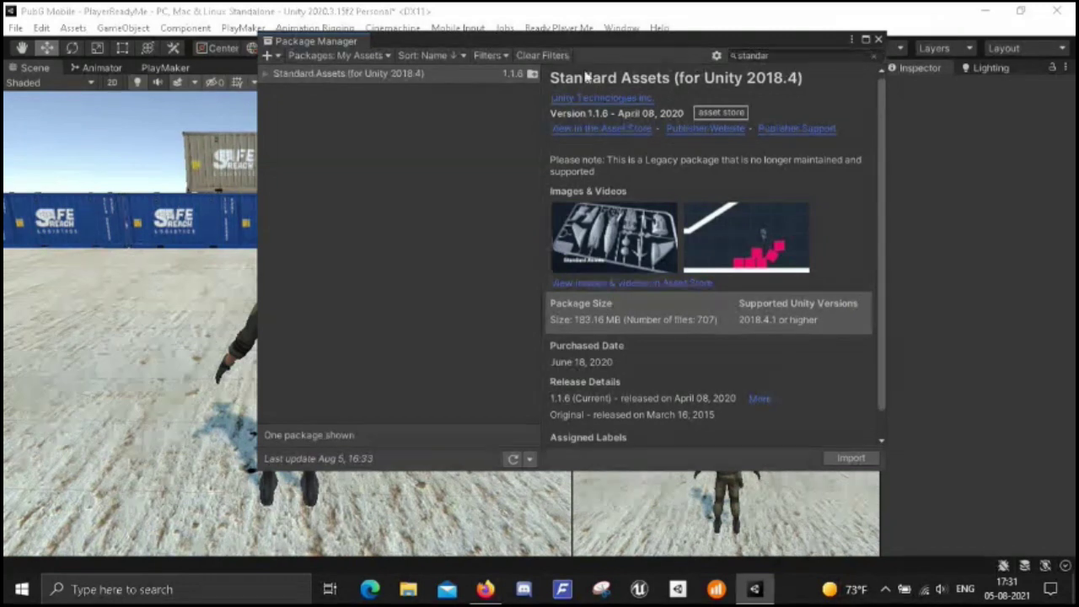
pyautogui.click(381, 56)
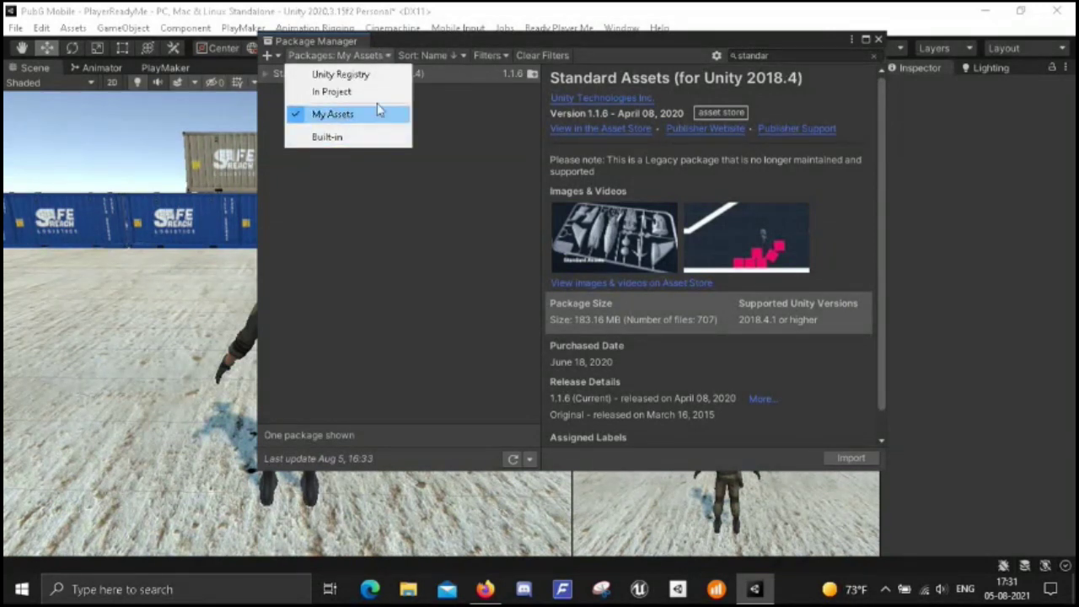
pyautogui.click(769, 56)
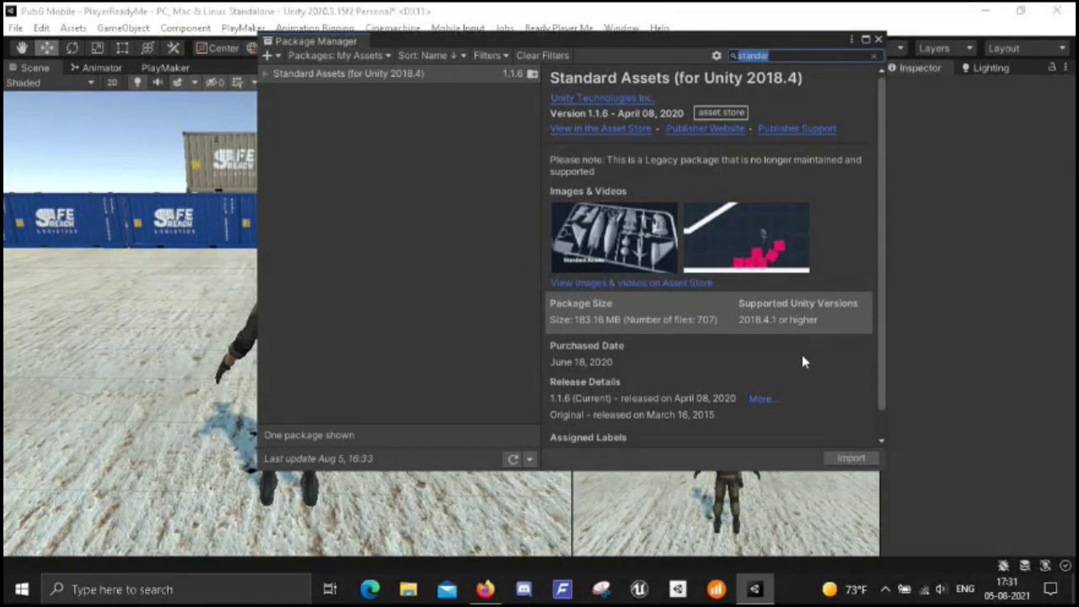
# - Open the Standard Assets package import and exclude the Photon and SampleScenes folders, collapsing both
pyautogui.click(850, 456)
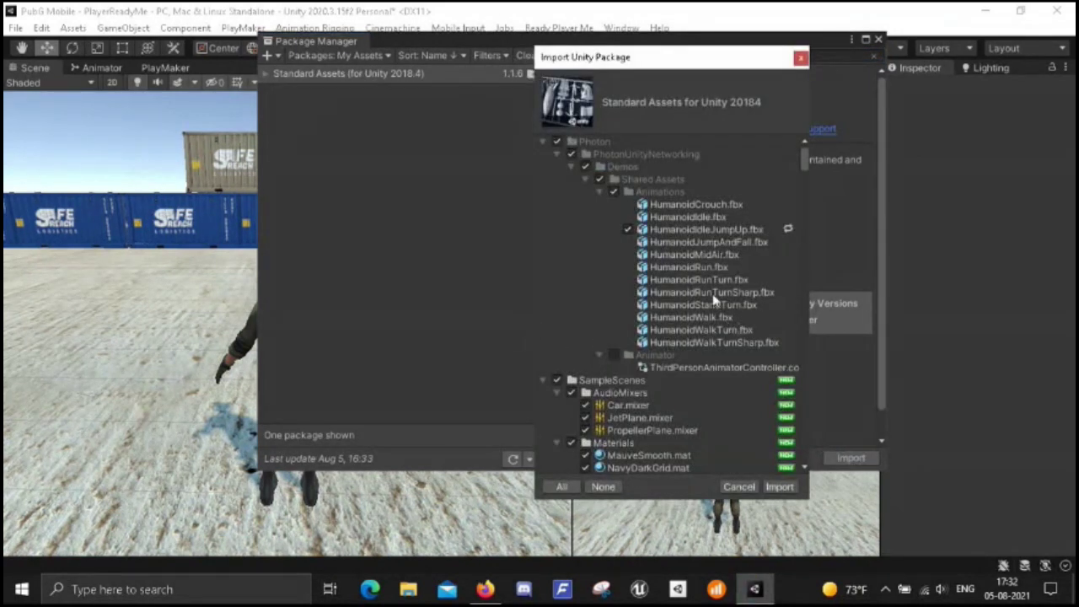
pyautogui.click(555, 143)
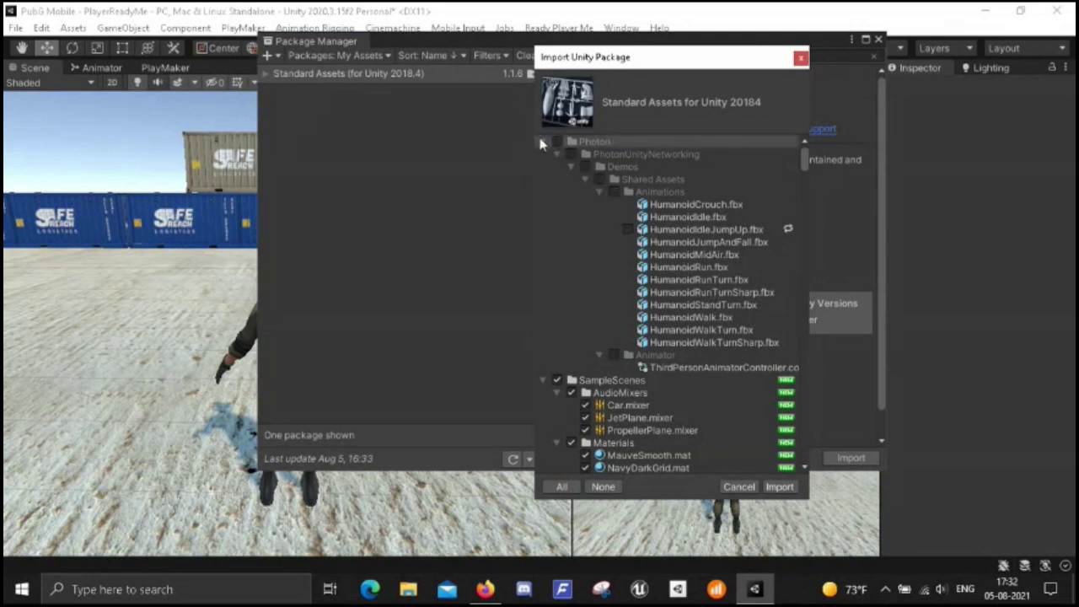
pyautogui.click(543, 142)
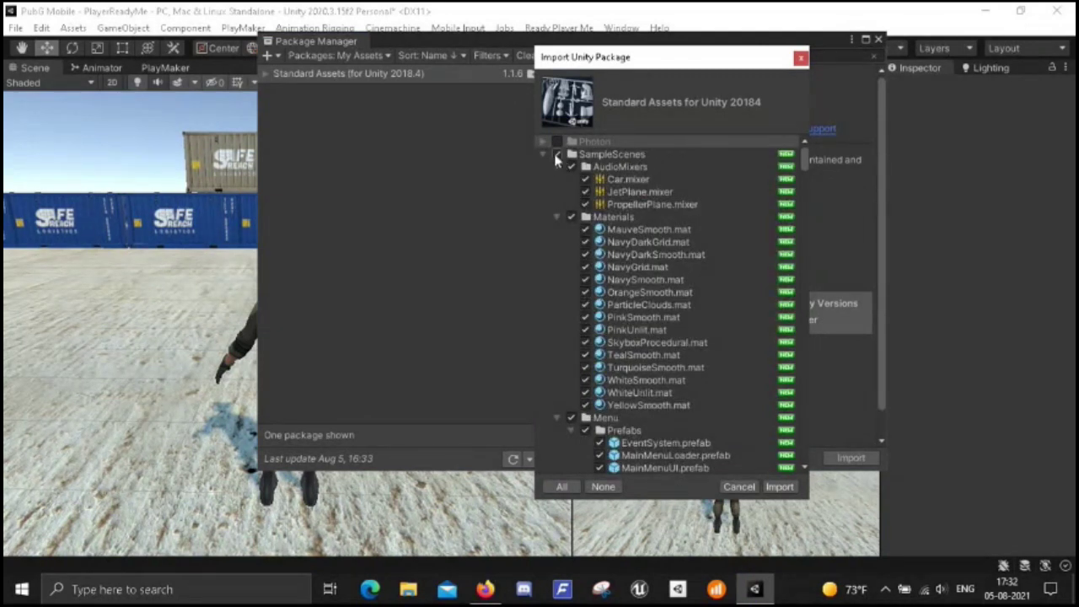
pyautogui.click(556, 155)
pyautogui.click(542, 154)
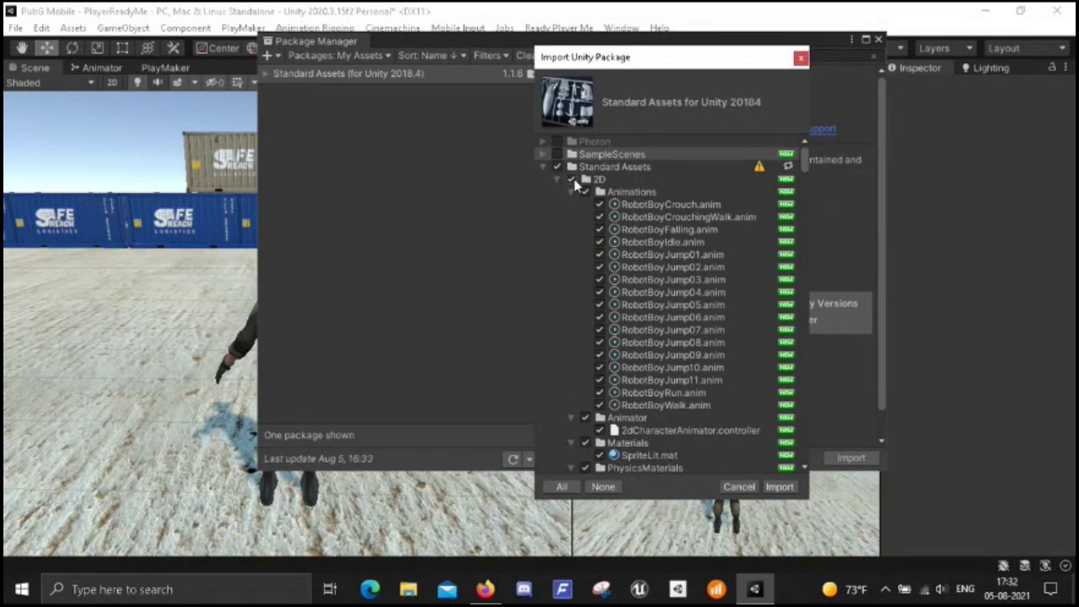
# - Exclude the 2D and Characters folders from the import, and collapse them along with Cameras and CrossPlatformInput
pyautogui.click(572, 180)
pyautogui.click(558, 181)
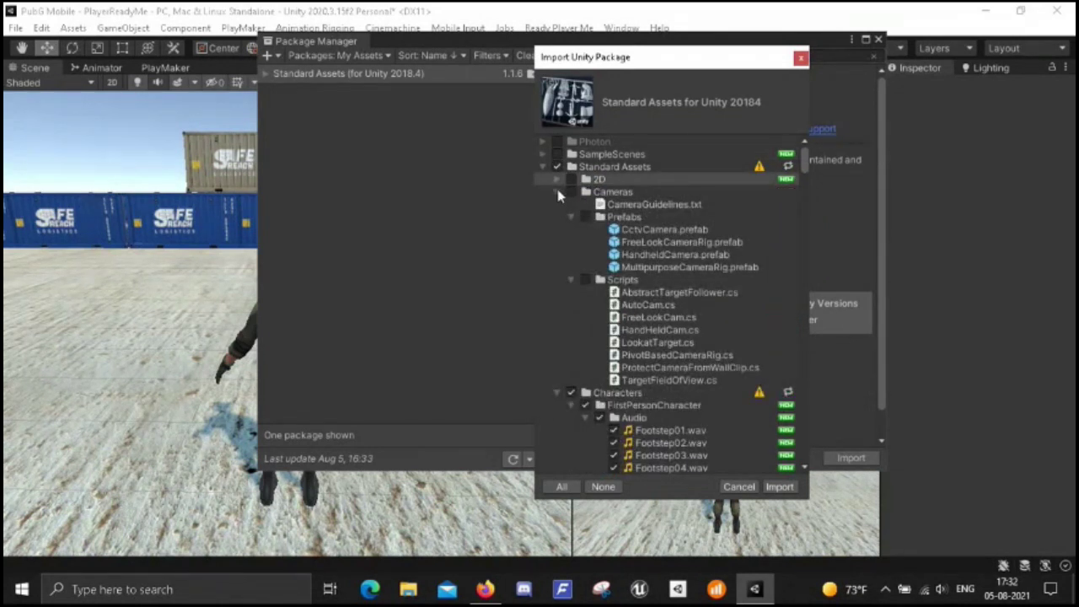
pyautogui.click(574, 192)
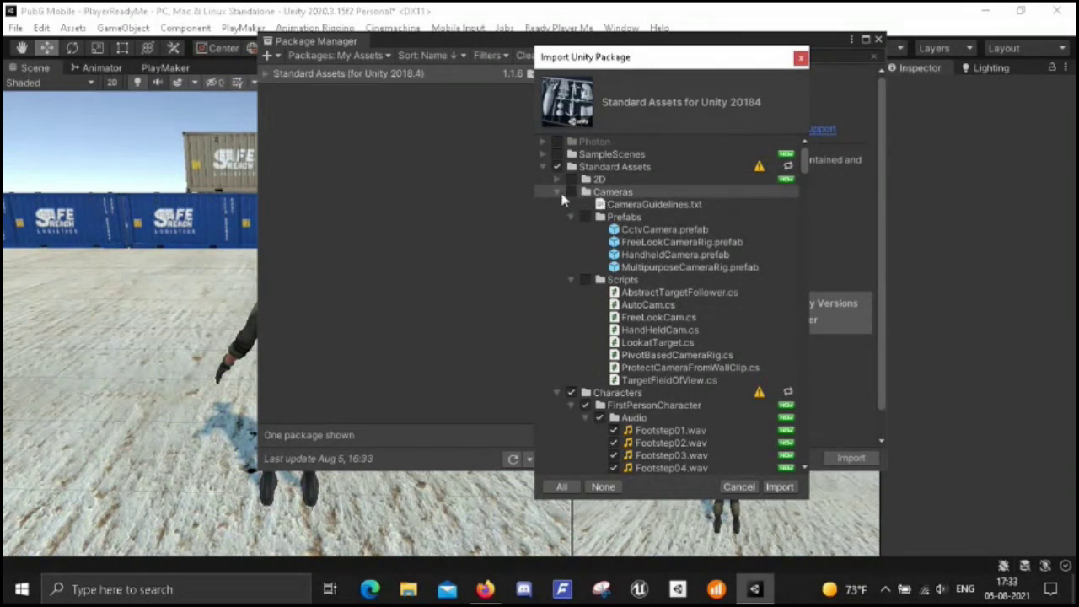
pyautogui.click(557, 194)
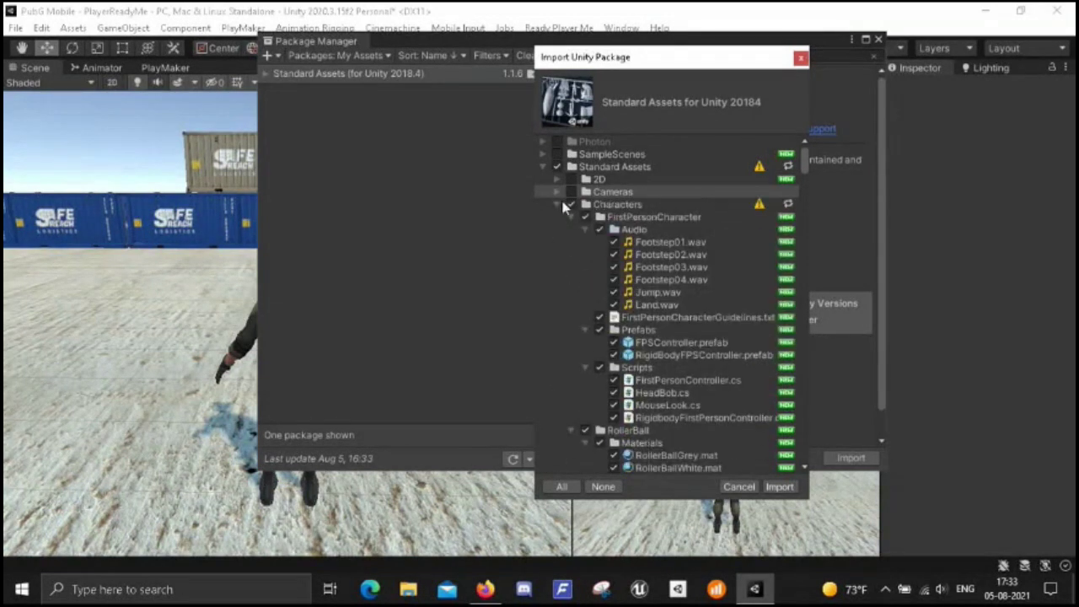
pyautogui.click(570, 205)
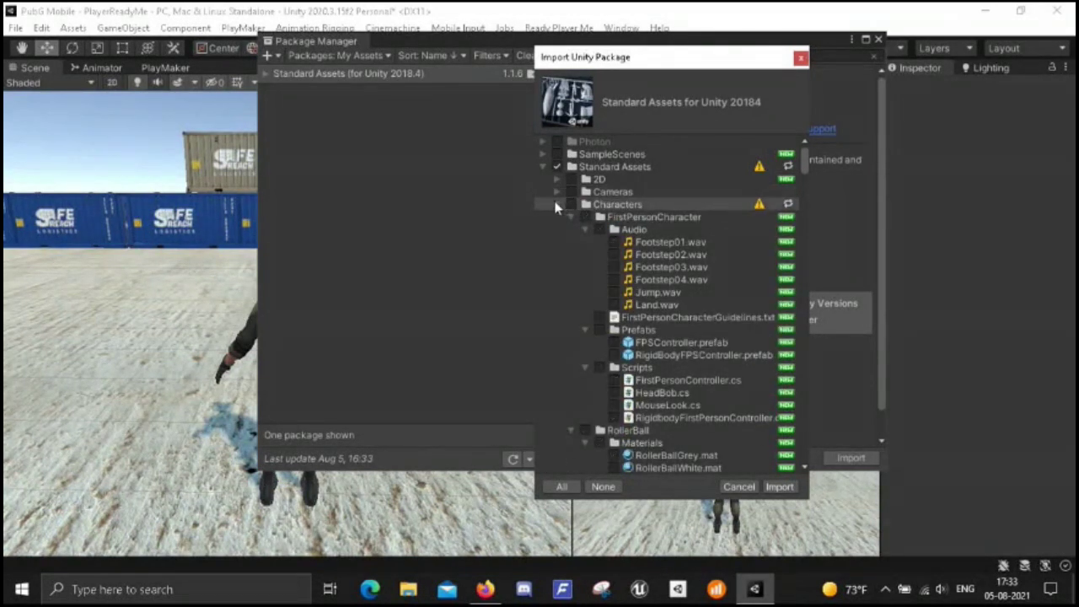
pyautogui.click(556, 205)
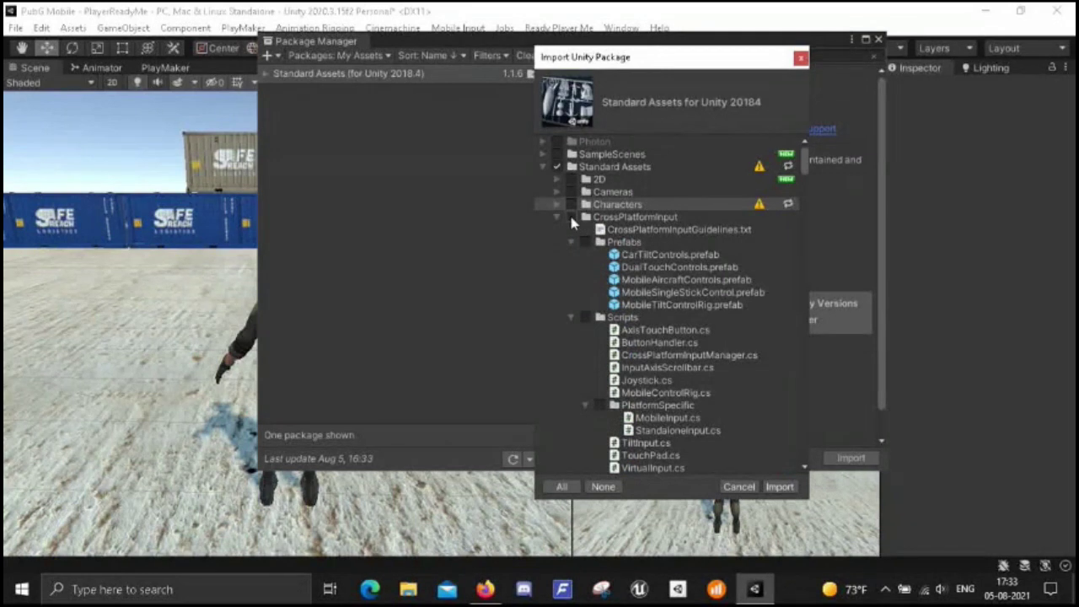
pyautogui.click(556, 216)
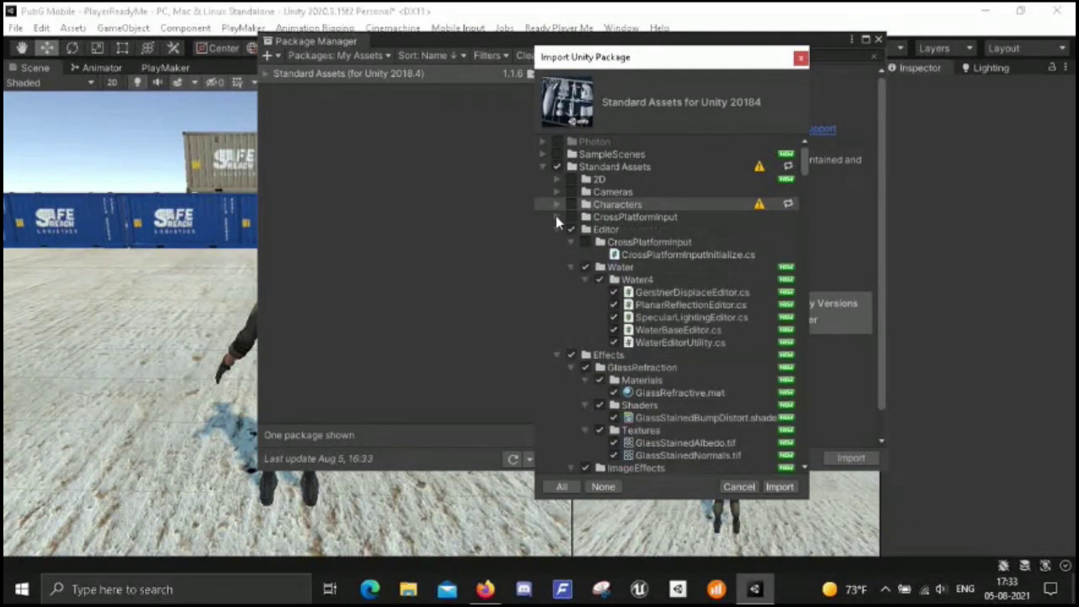
# - Exclude the Water folder inside Editor from the import and collapse it
pyautogui.click(572, 230)
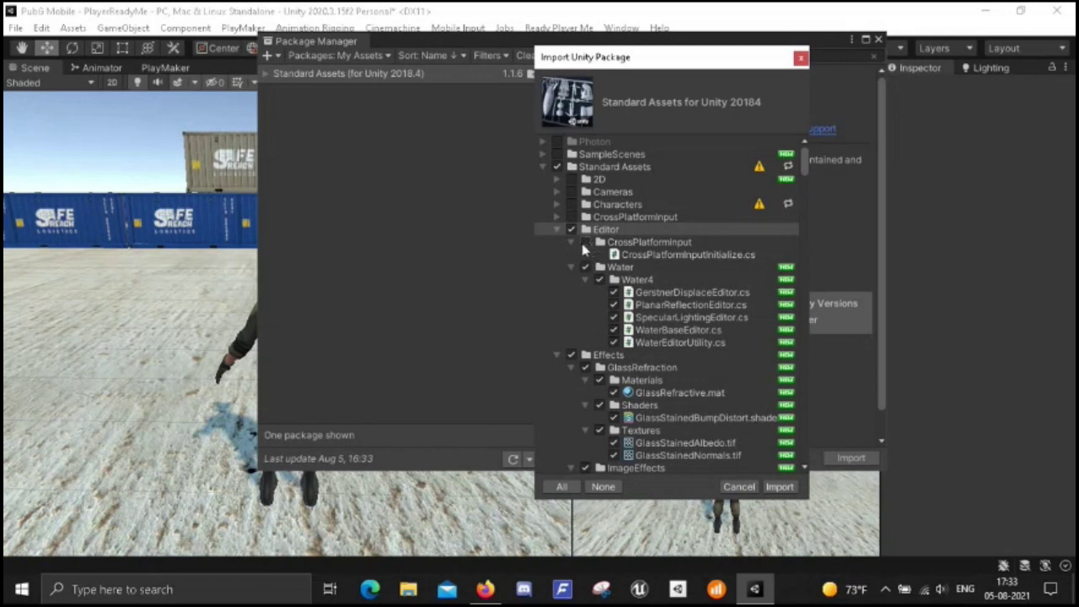
pyautogui.click(585, 267)
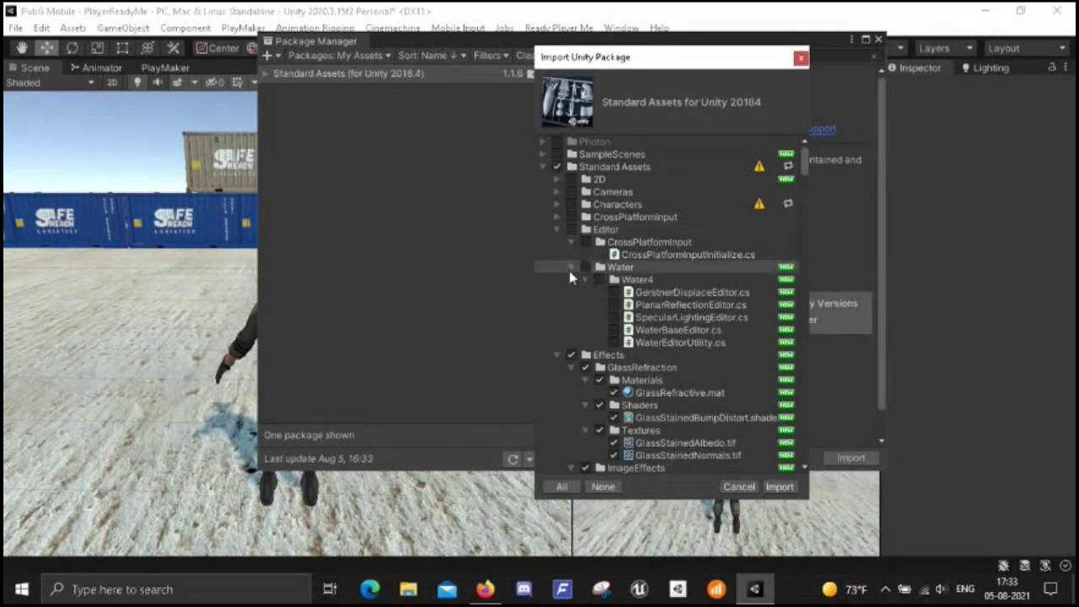
pyautogui.click(570, 268)
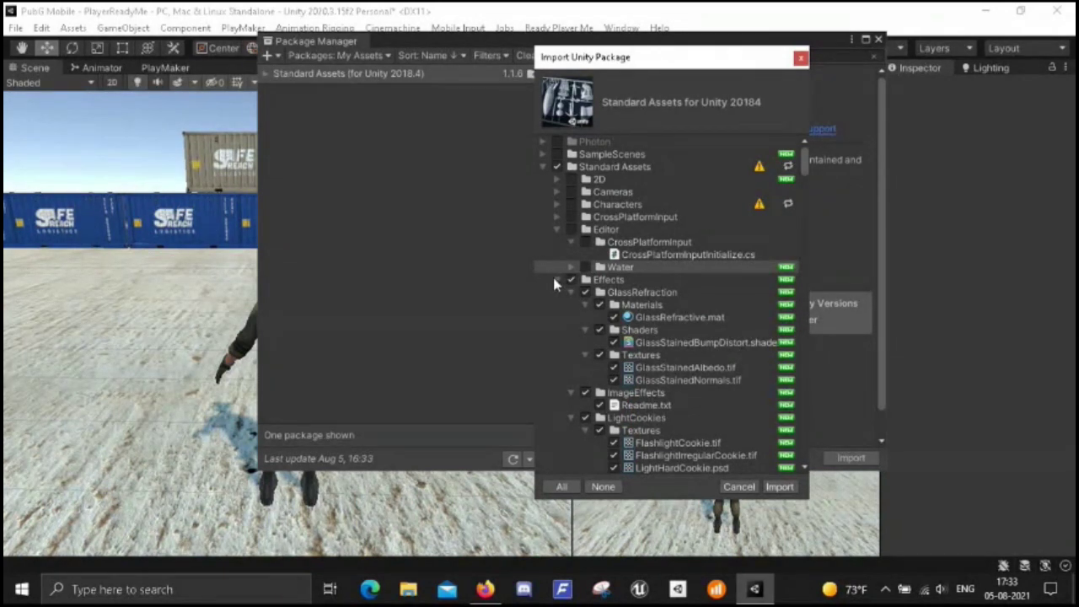
# - Exclude the Effects, Environment and Fonts folders from the import and collapse each one
pyautogui.click(572, 280)
pyautogui.click(558, 280)
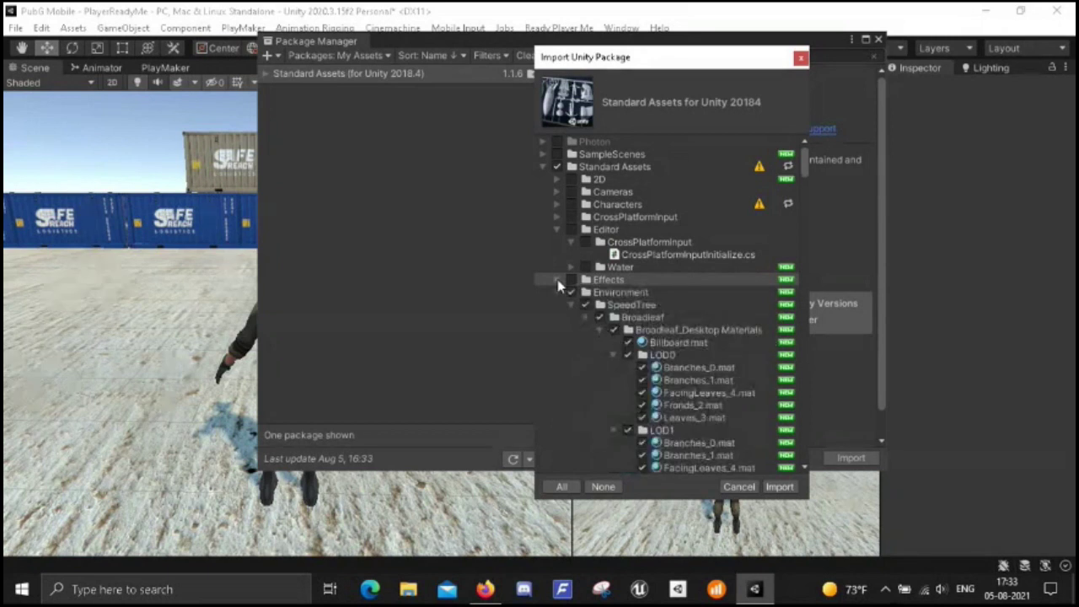
pyautogui.click(570, 292)
pyautogui.click(556, 292)
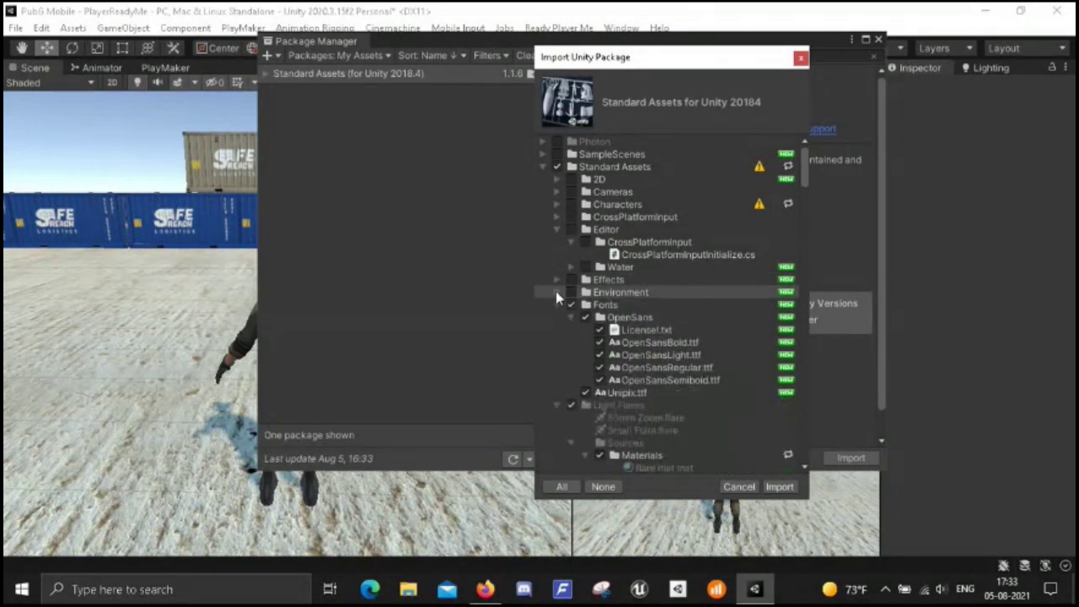
pyautogui.click(570, 304)
pyautogui.click(557, 305)
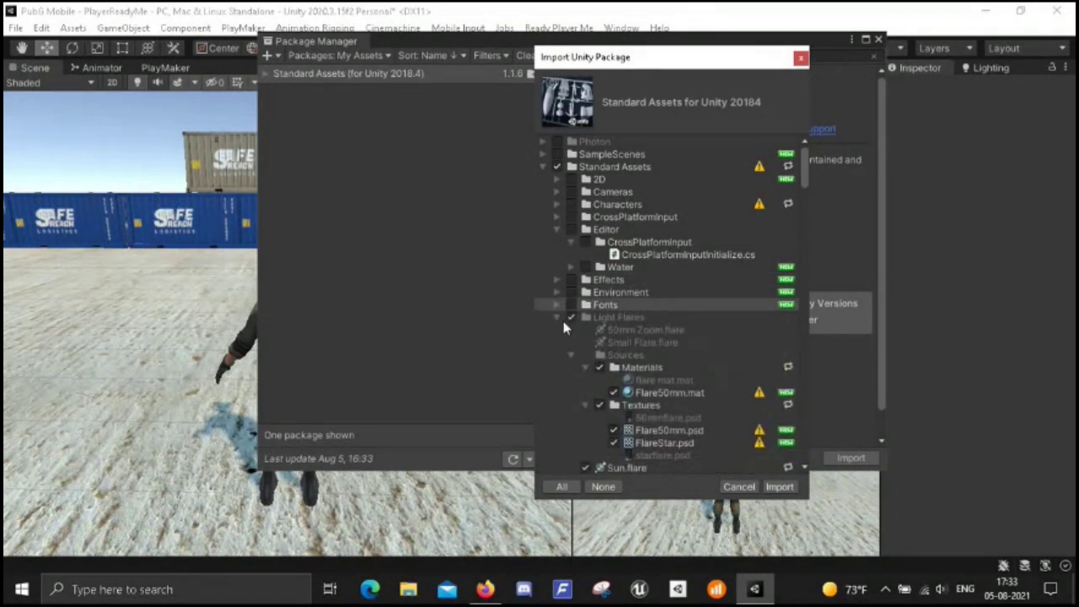
# - Exclude the Light Flares, ParticleSystems, PhysicsMaterials and Prototyping folders from the import and collapse them
pyautogui.click(572, 317)
pyautogui.click(557, 317)
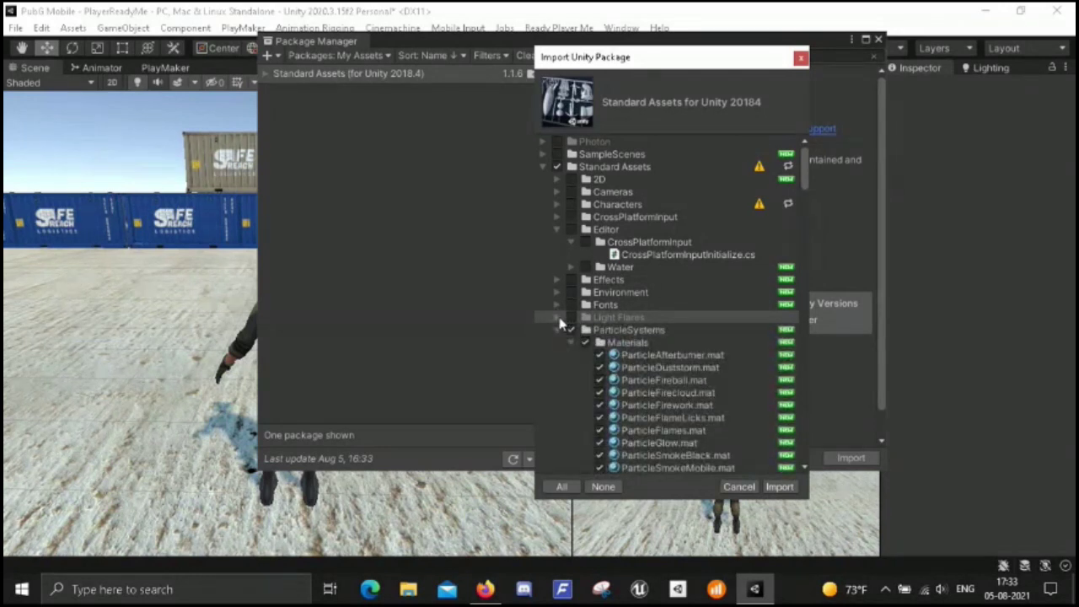
pyautogui.click(571, 329)
pyautogui.click(558, 330)
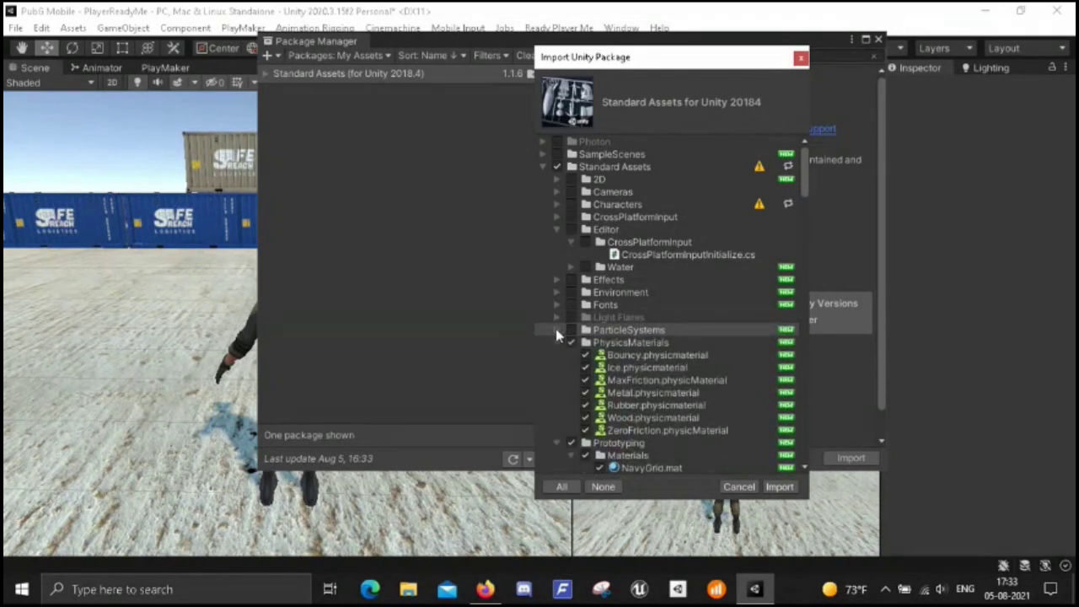
pyautogui.click(556, 343)
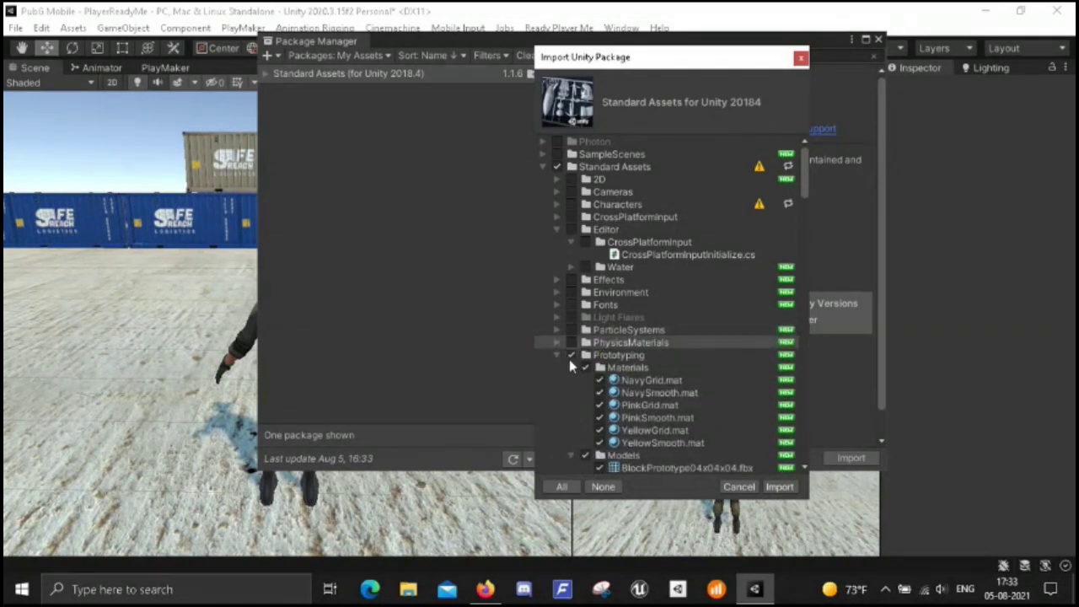
pyautogui.click(570, 356)
pyautogui.click(558, 356)
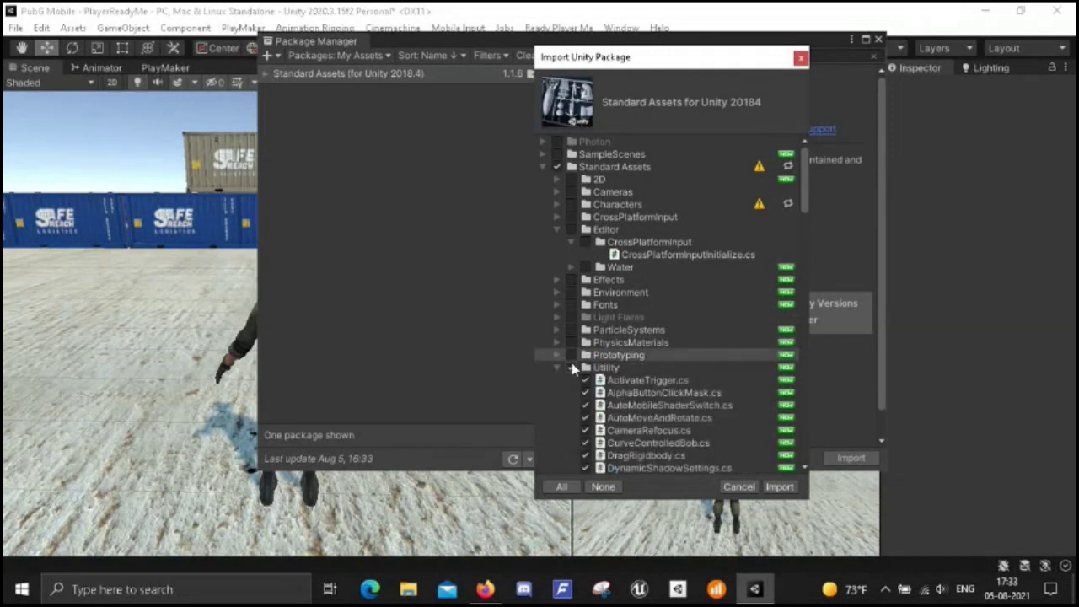
# - Exclude the Utility folder from the import, and collapse both Utility and Vehicles
pyautogui.click(571, 368)
pyautogui.click(553, 372)
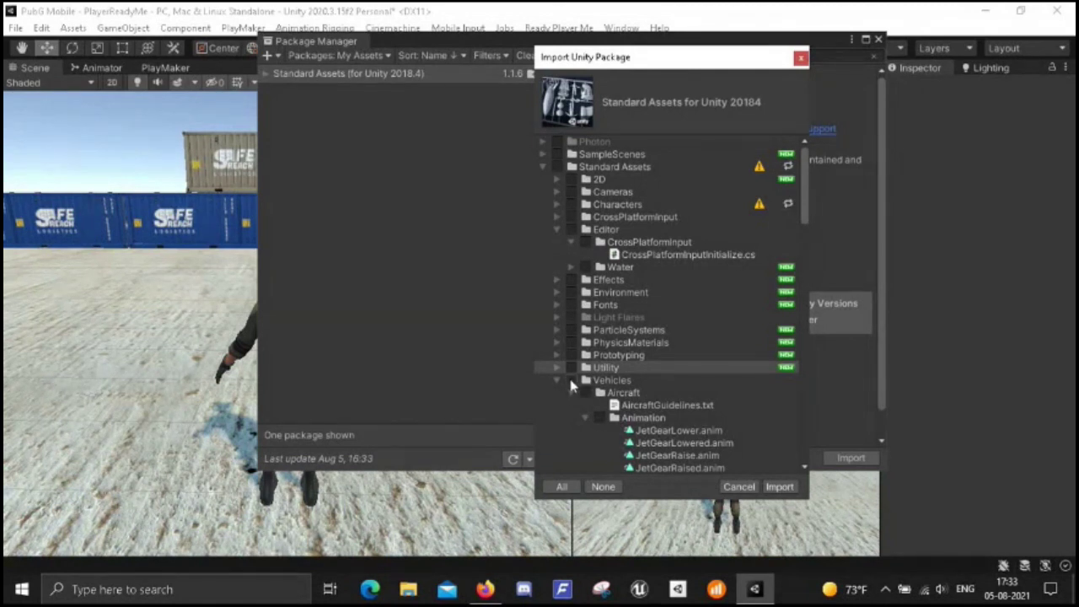
pyautogui.click(569, 379)
pyautogui.click(556, 380)
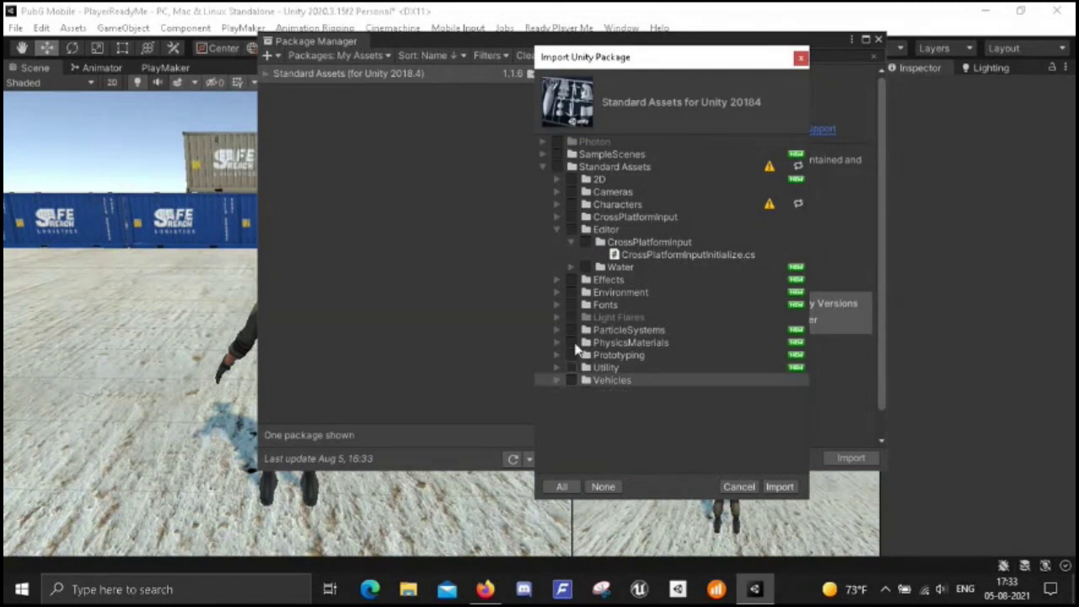
# - Toggle the whole Standard Assets folder's import selection, cancel the import and close the Package Manager
pyautogui.click(563, 170)
pyautogui.click(556, 166)
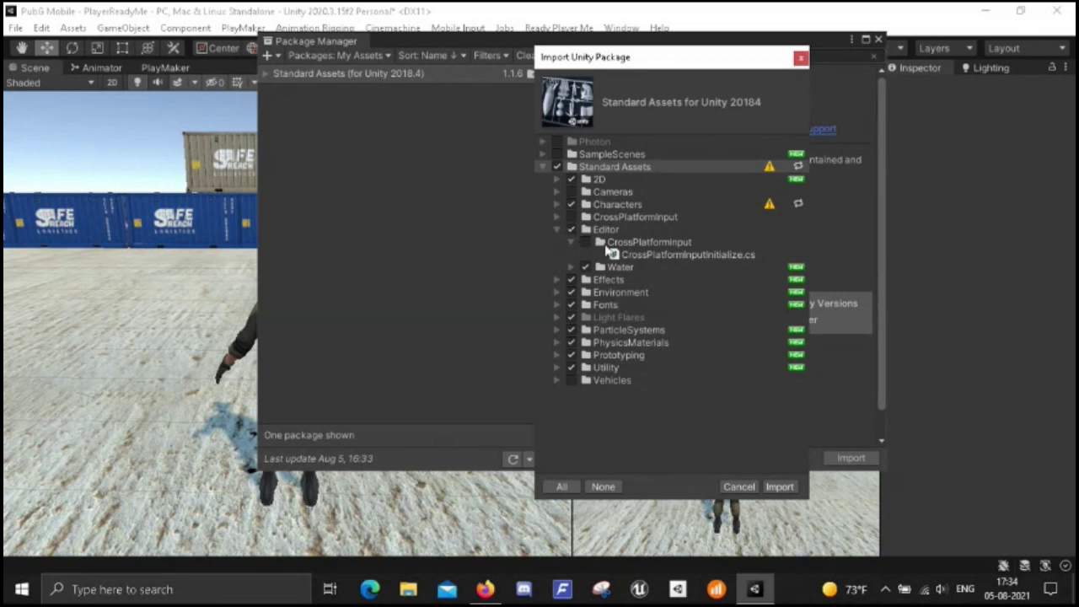
pyautogui.click(558, 167)
pyautogui.click(800, 57)
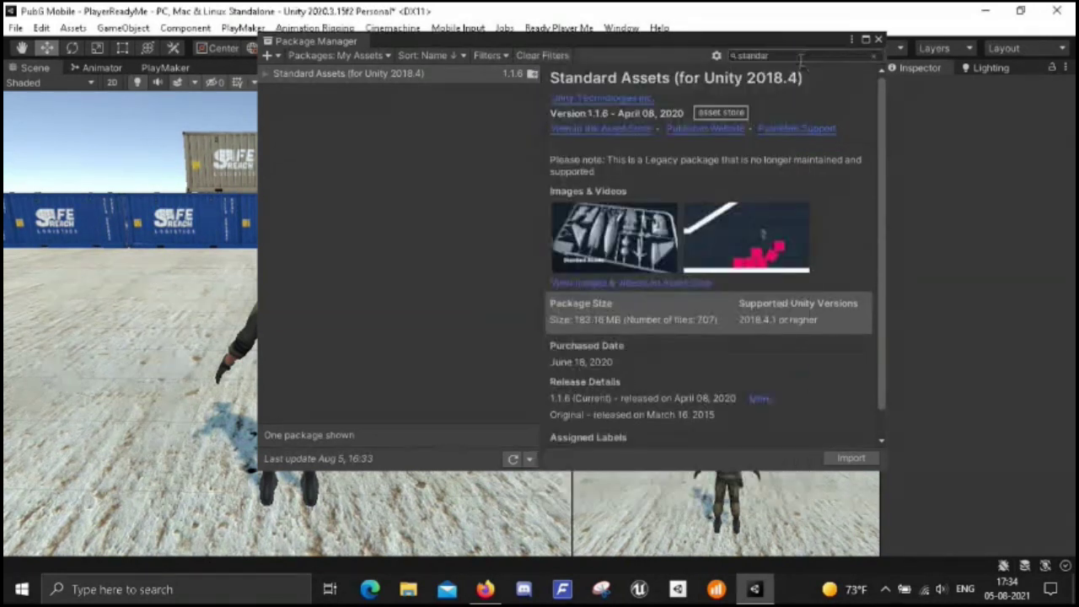
pyautogui.click(876, 40)
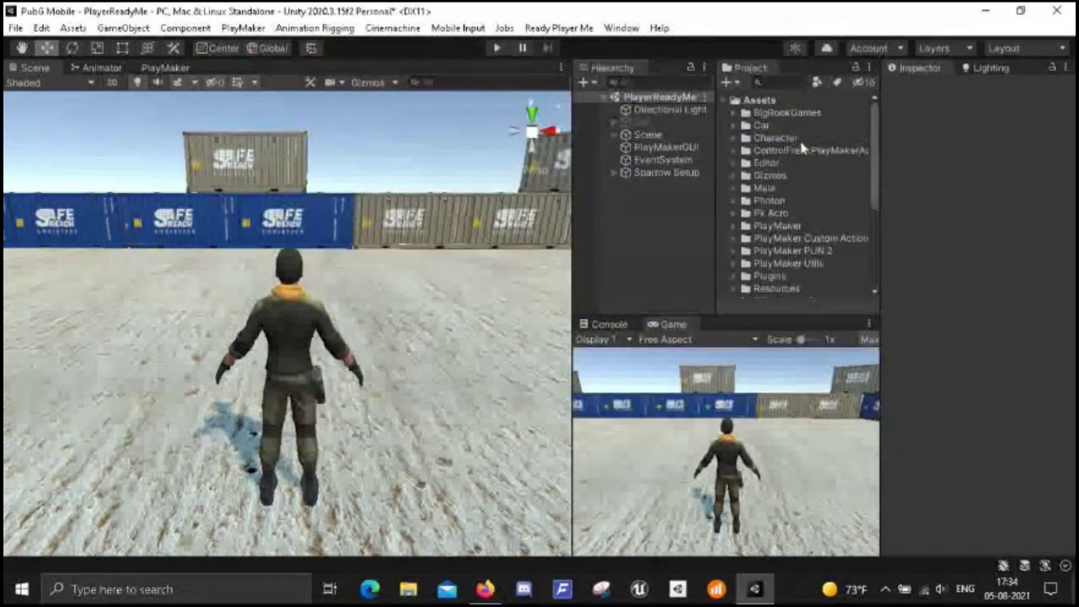
# - Expand the Standard Assets folder in the project, including its Editor and Vehicles subfolders and the Car folder
pyautogui.scroll(-3, 746, 215)
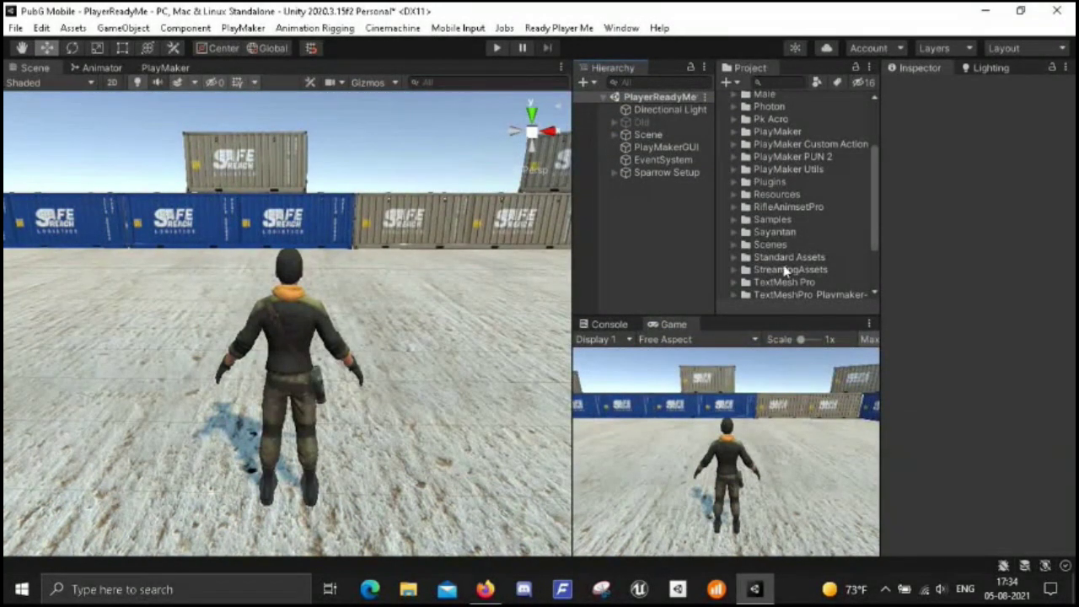
pyautogui.click(745, 257)
pyautogui.scroll(-2, 784, 261)
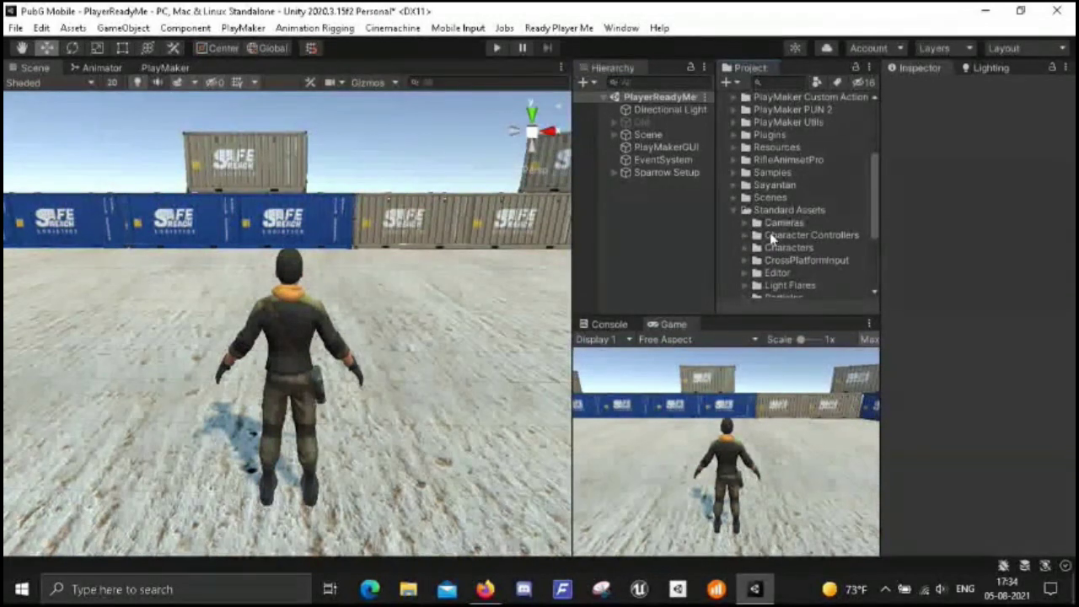
pyautogui.click(756, 274)
pyautogui.scroll(-2, 758, 276)
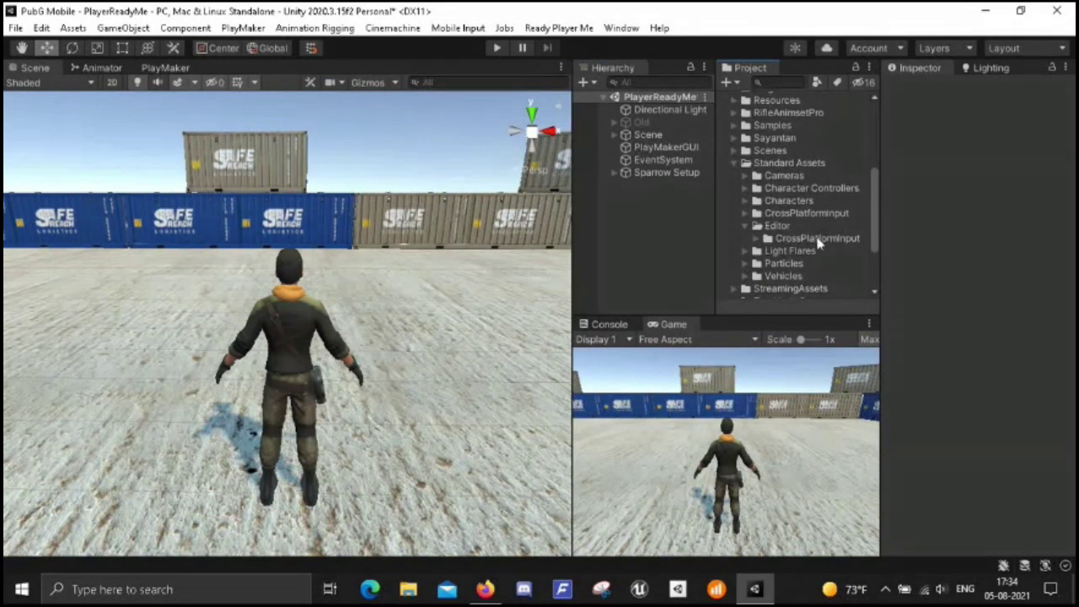
pyautogui.click(756, 276)
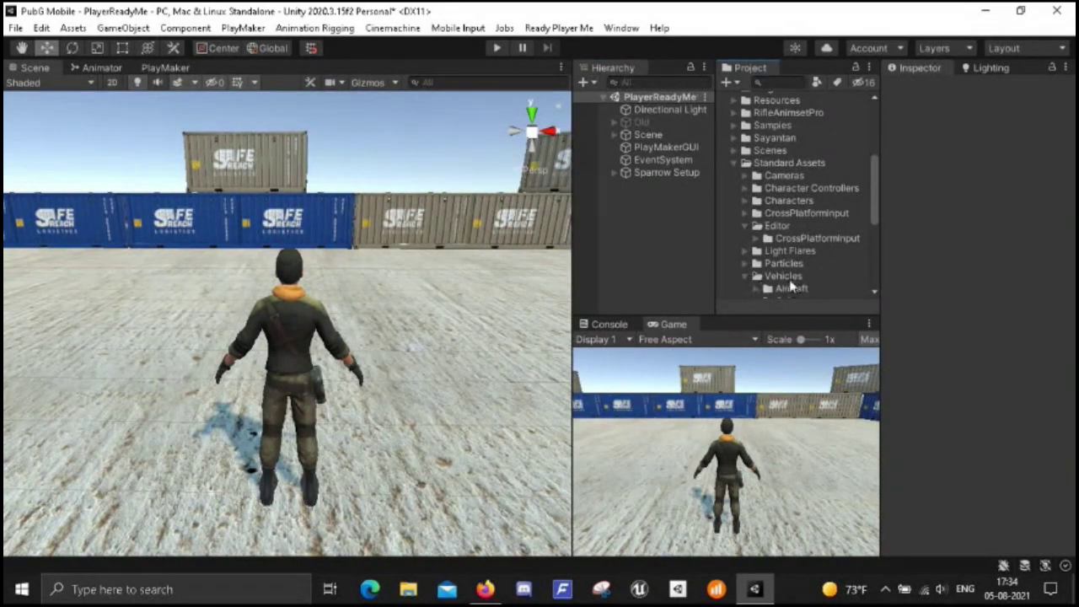
pyautogui.scroll(-4, 790, 221)
pyautogui.scroll(2, 792, 242)
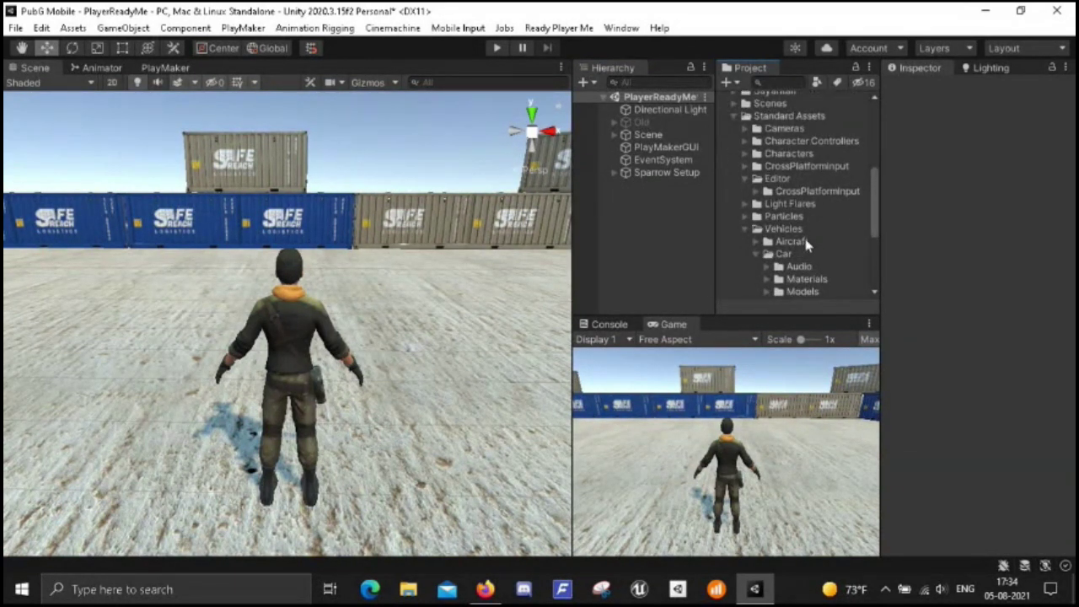
pyautogui.scroll(-4, 806, 244)
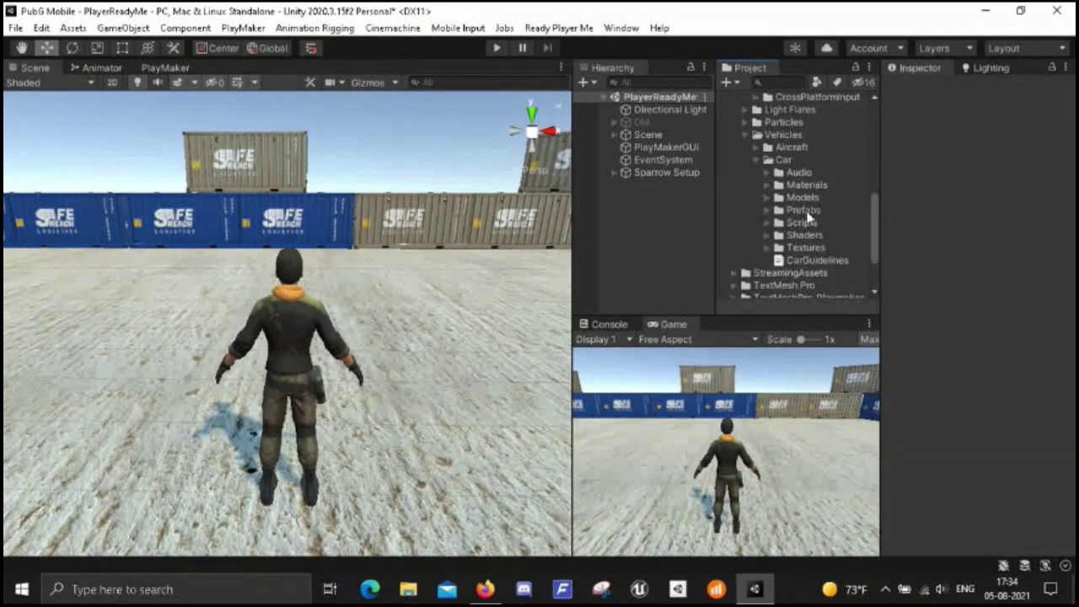
# - Place the Car prefab from Vehicles/Car/Prefabs on the ground in the scene, just left of the Sparrow character
pyautogui.click(783, 160)
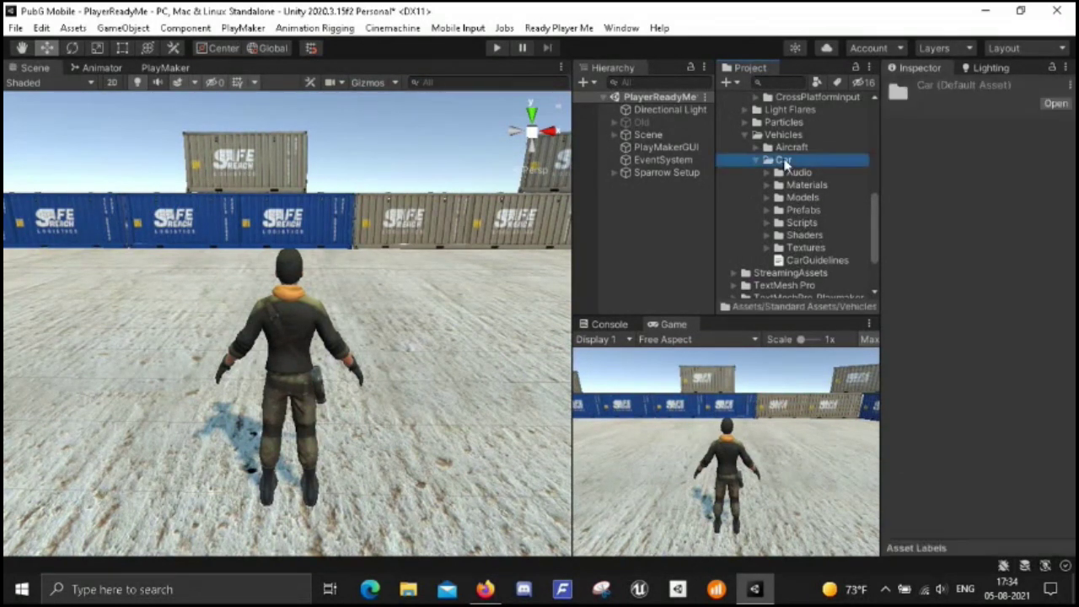
pyautogui.click(767, 210)
pyautogui.click(798, 223)
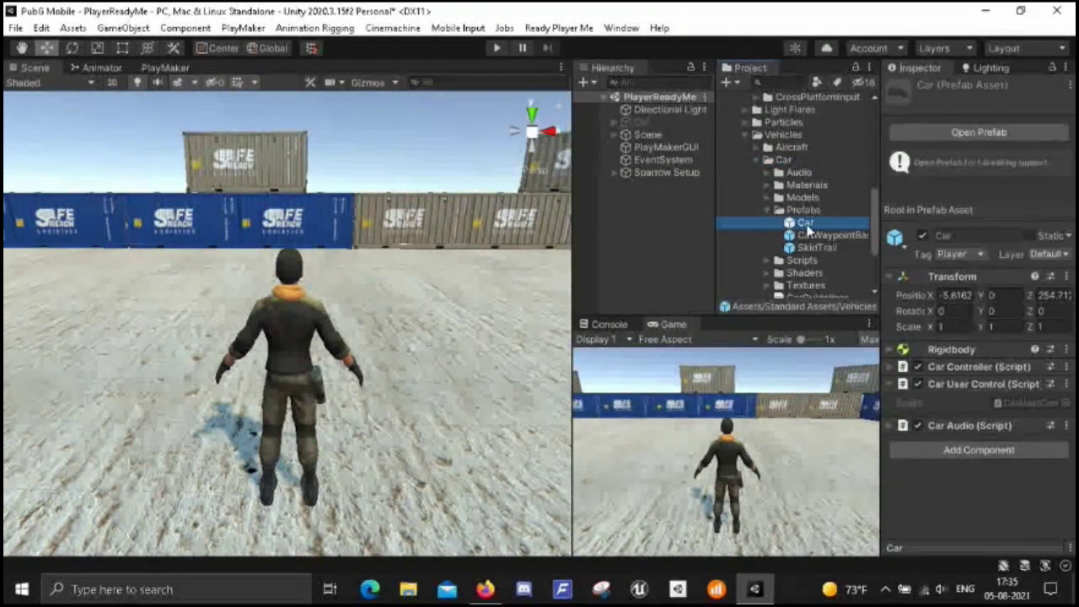
pyautogui.moveTo(681, 247); pyautogui.dragTo(152, 357)
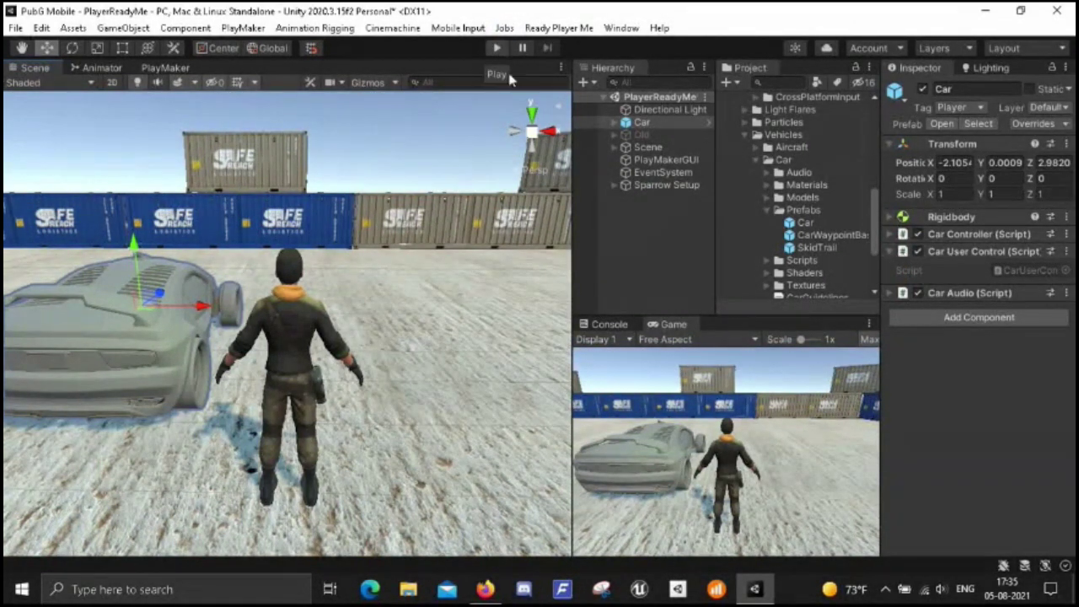
# - Play-test the scene by running the character around the car and containers while the car scripts are active, and stop playback
pyautogui.click(496, 48)
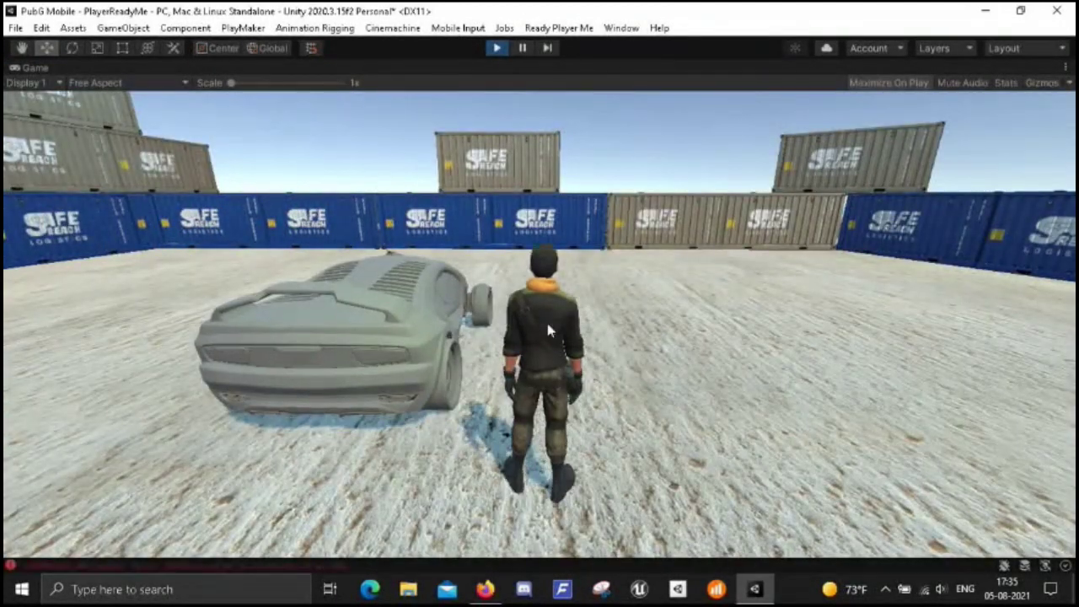
pyautogui.press('w')
pyautogui.press('w')
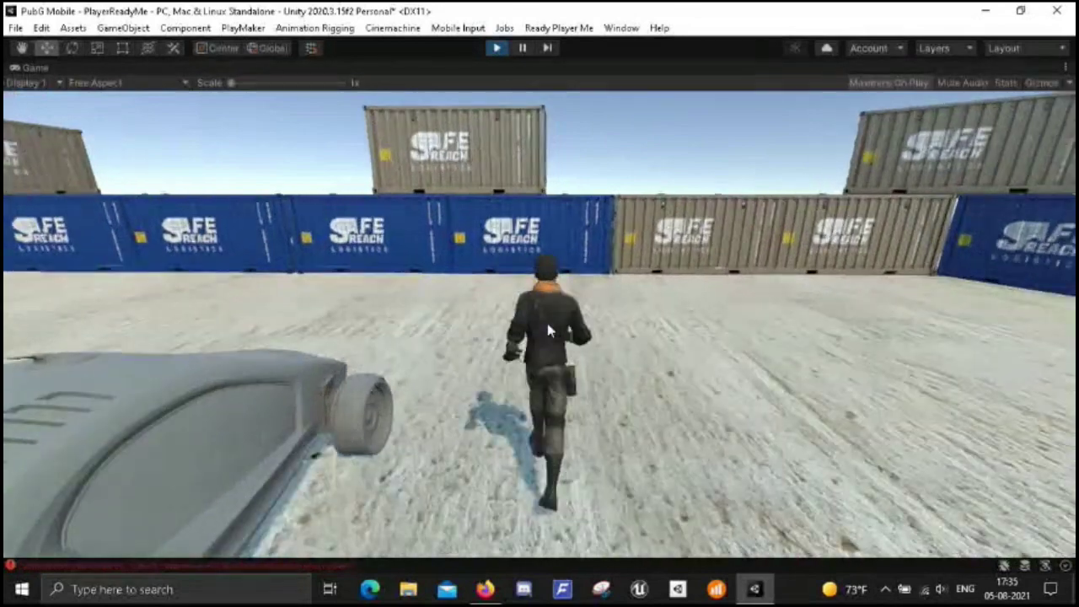
pyautogui.press('a')
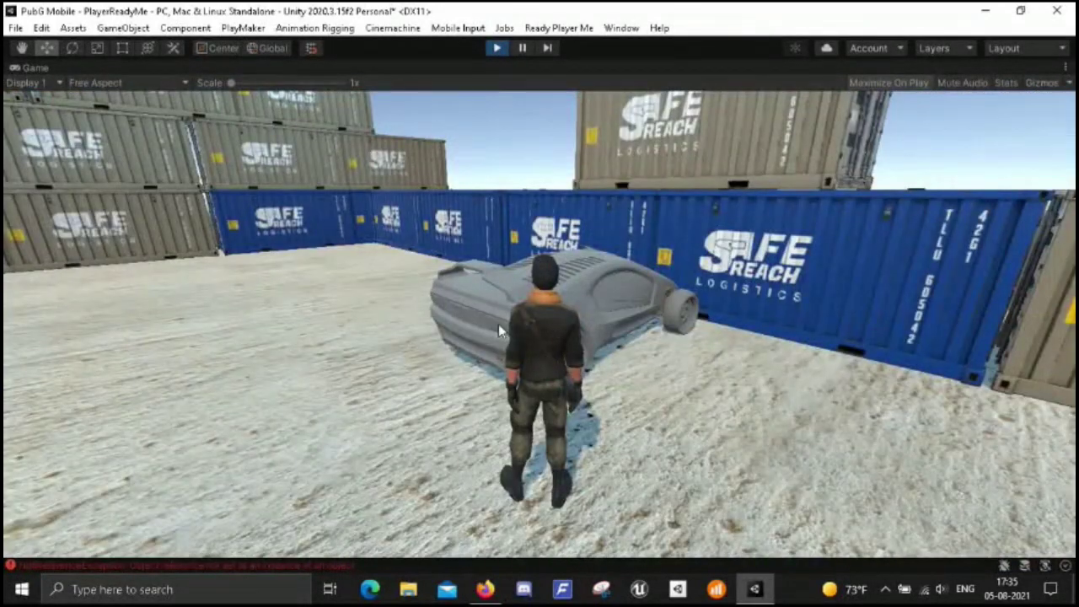
pyautogui.press('w')
pyautogui.press('d')
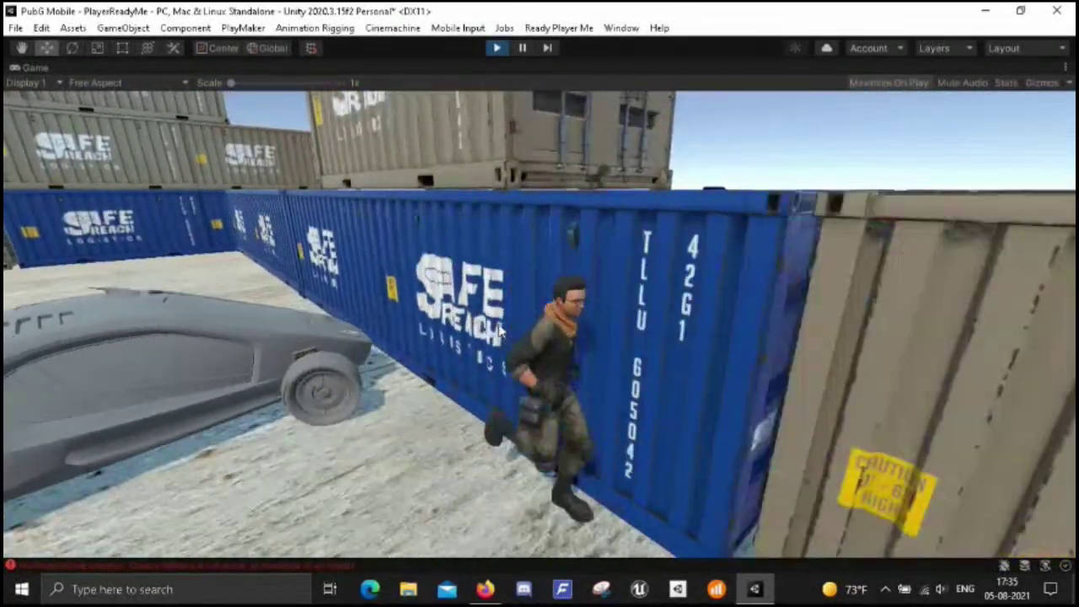
pyautogui.press('d')
pyautogui.moveTo(379, 324); pyautogui.dragTo(356, 332)
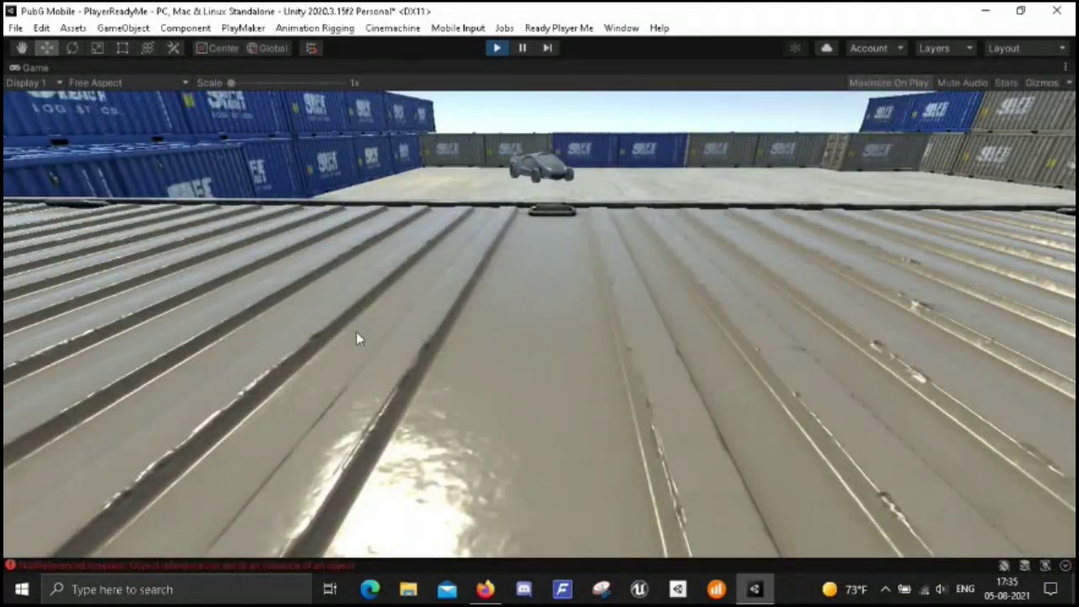
pyautogui.press('w')
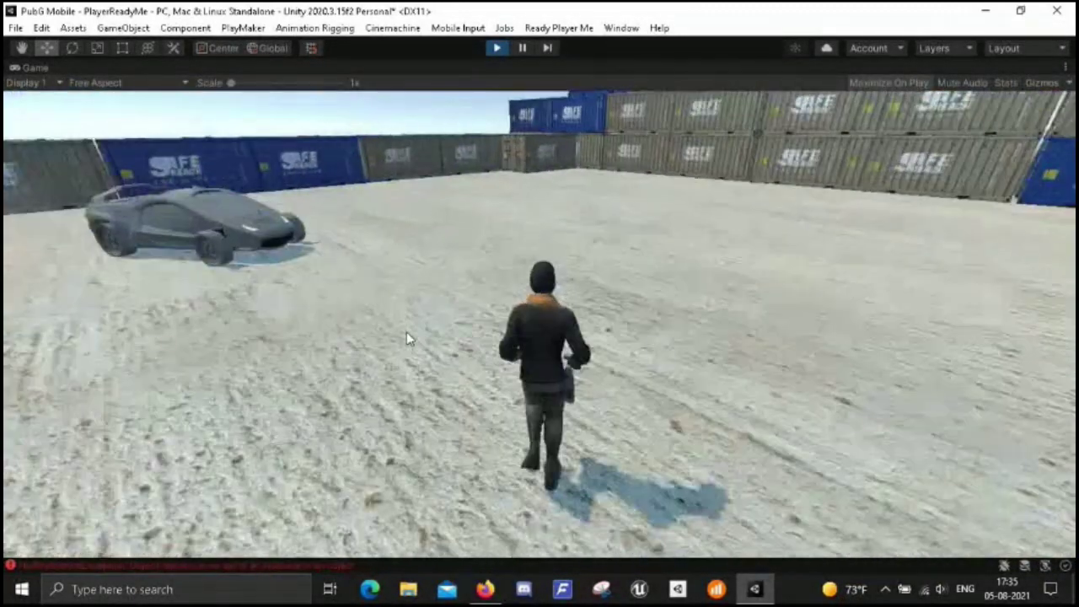
pyautogui.press('a')
pyautogui.press('a')
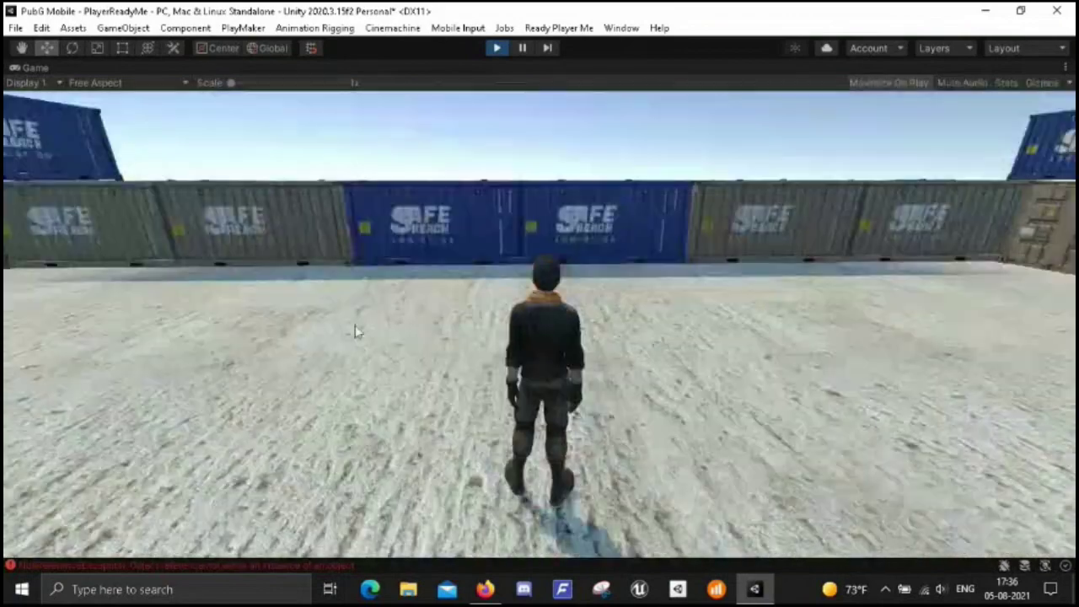
pyautogui.press('d')
pyautogui.press('s')
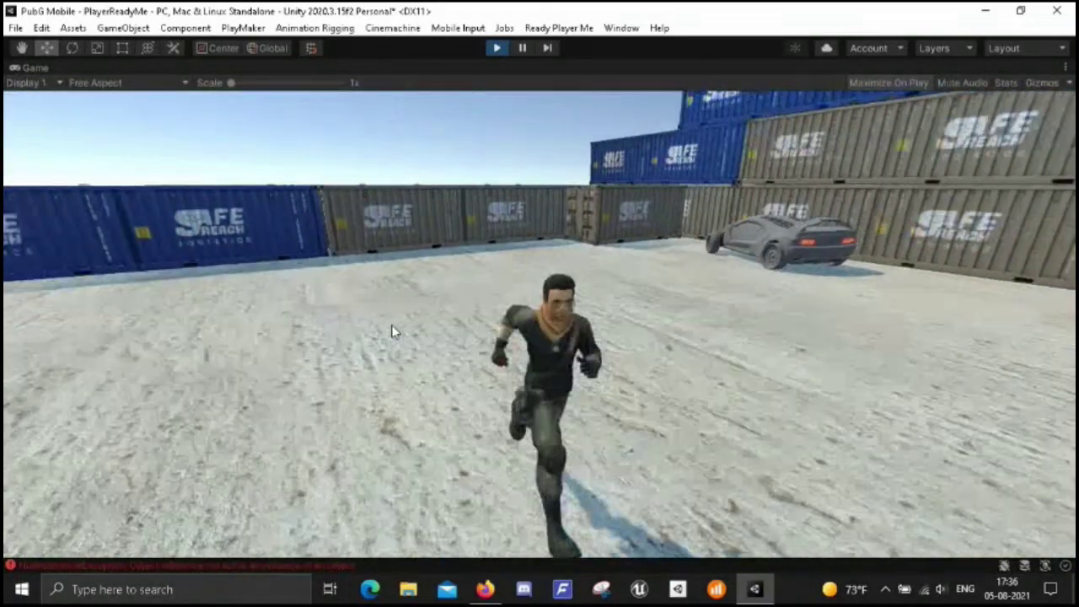
pyautogui.press('d')
pyautogui.press('a')
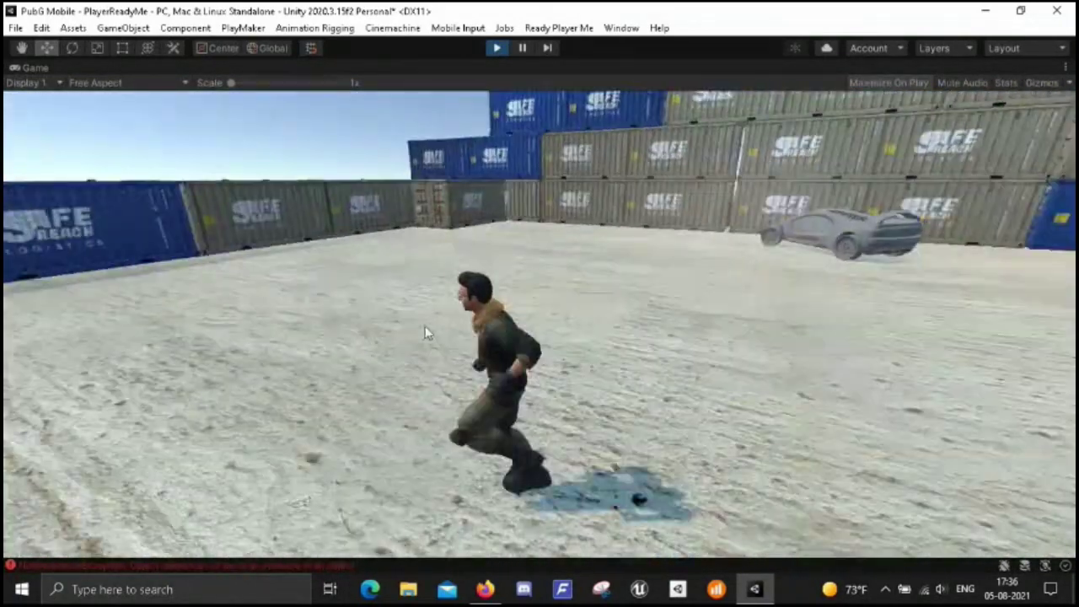
pyautogui.press('w')
pyautogui.press('d')
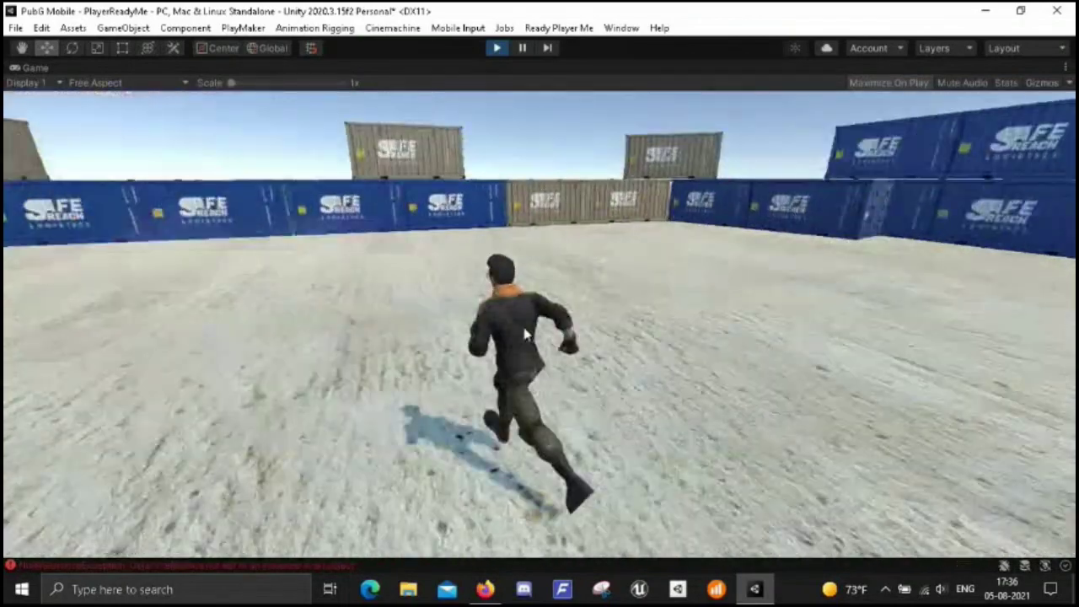
pyautogui.press('a')
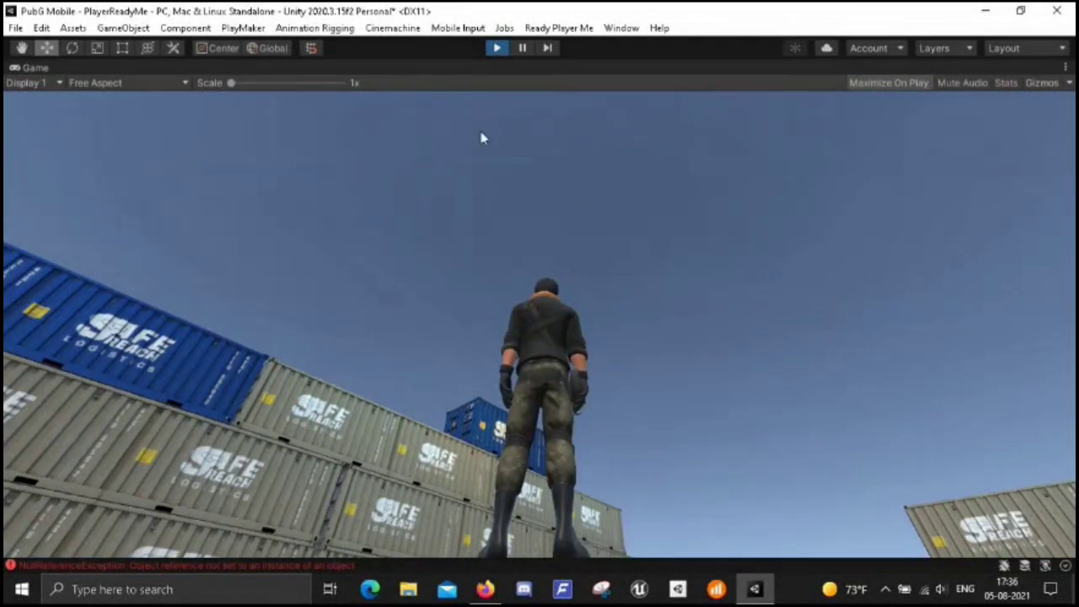
pyautogui.hotkey('ctrl', 'p')
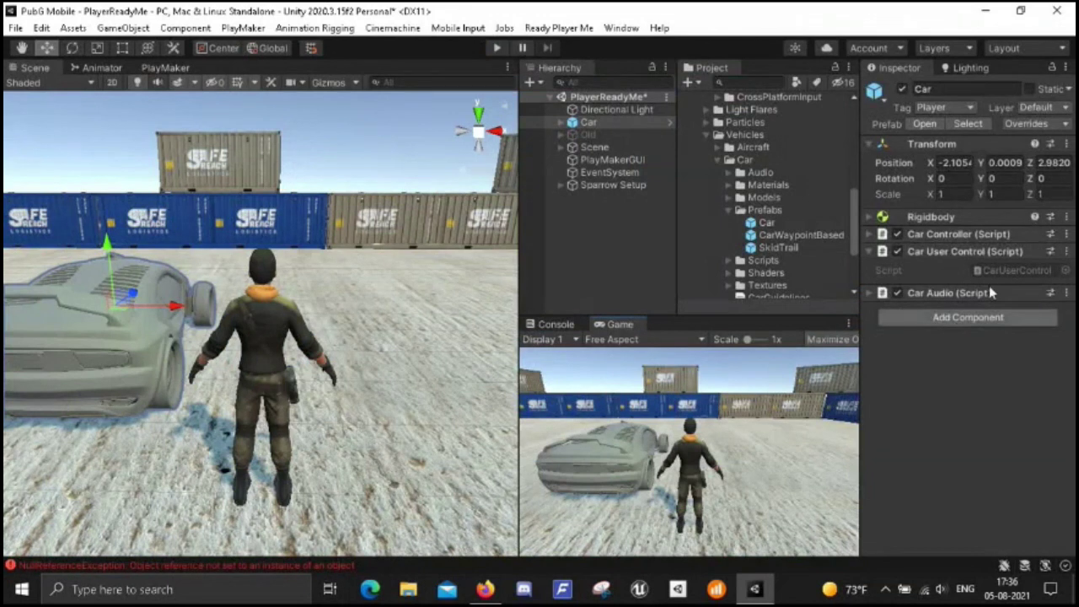
# - Examine the settings of the Car's Car Controller and Car Audio scripts, and collapse all its script components
pyautogui.click(870, 235)
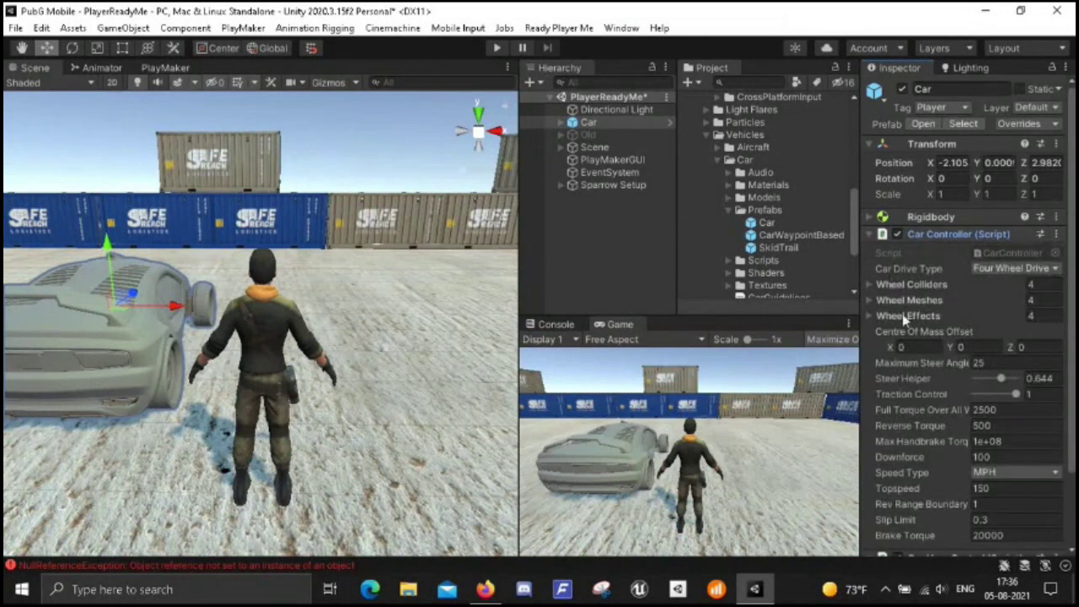
pyautogui.scroll(-2, 925, 403)
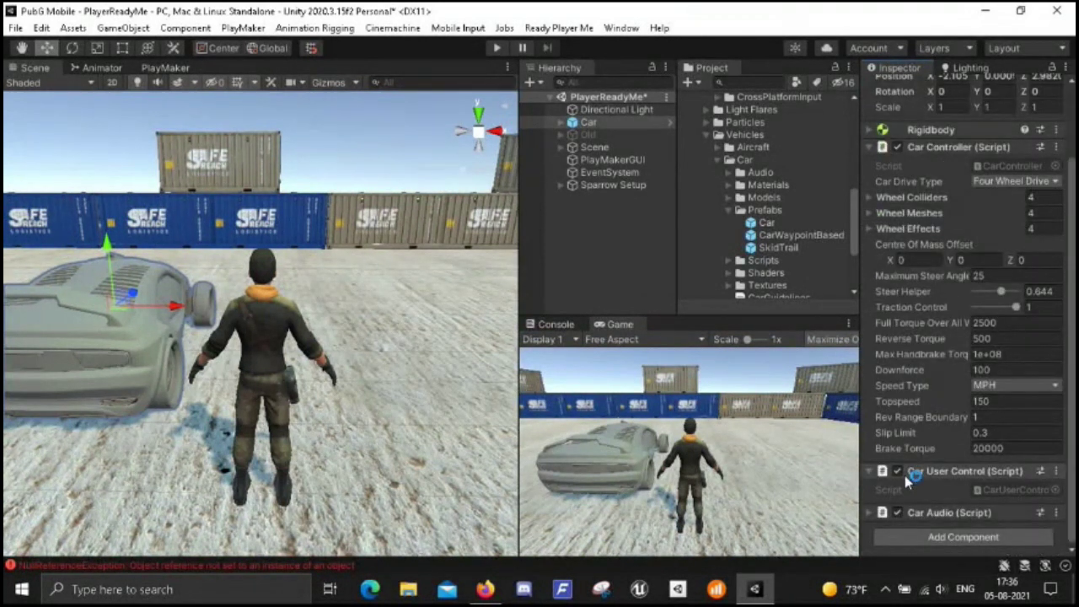
pyautogui.click(870, 513)
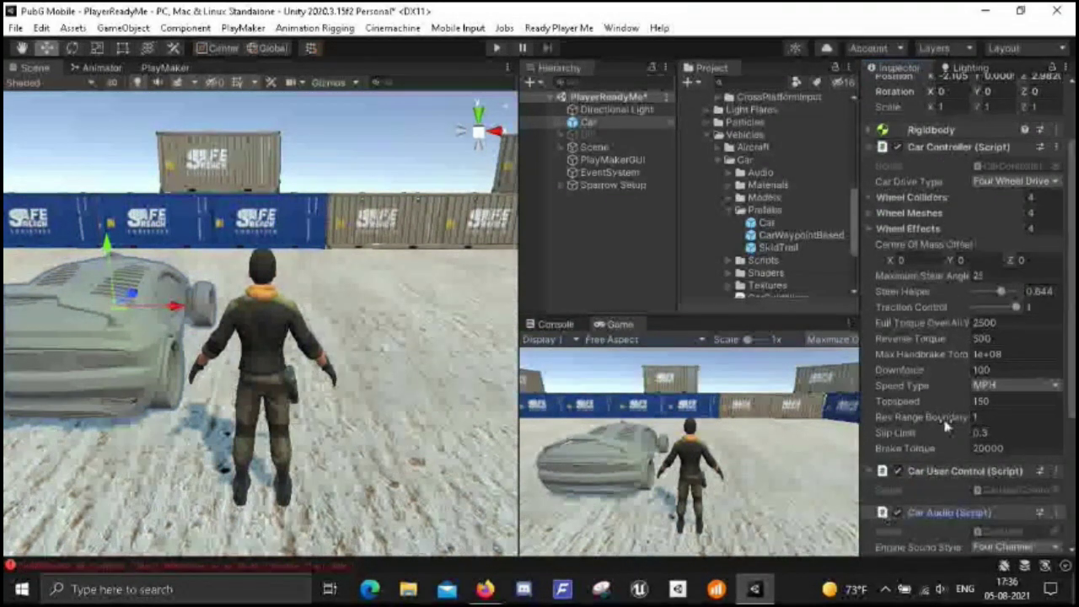
pyautogui.scroll(-5, 951, 523)
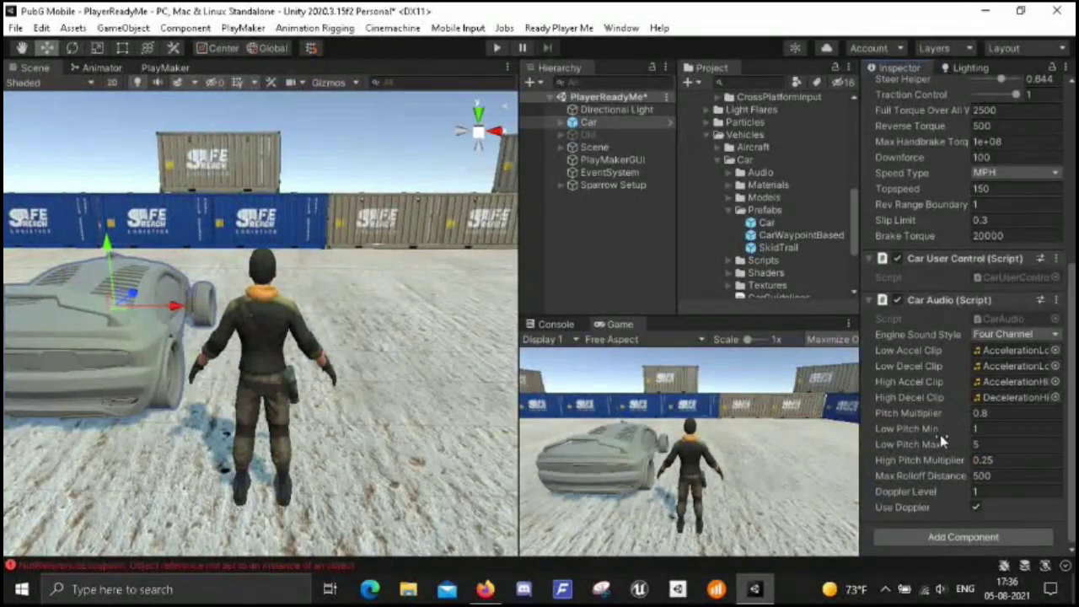
pyautogui.scroll(7, 927, 443)
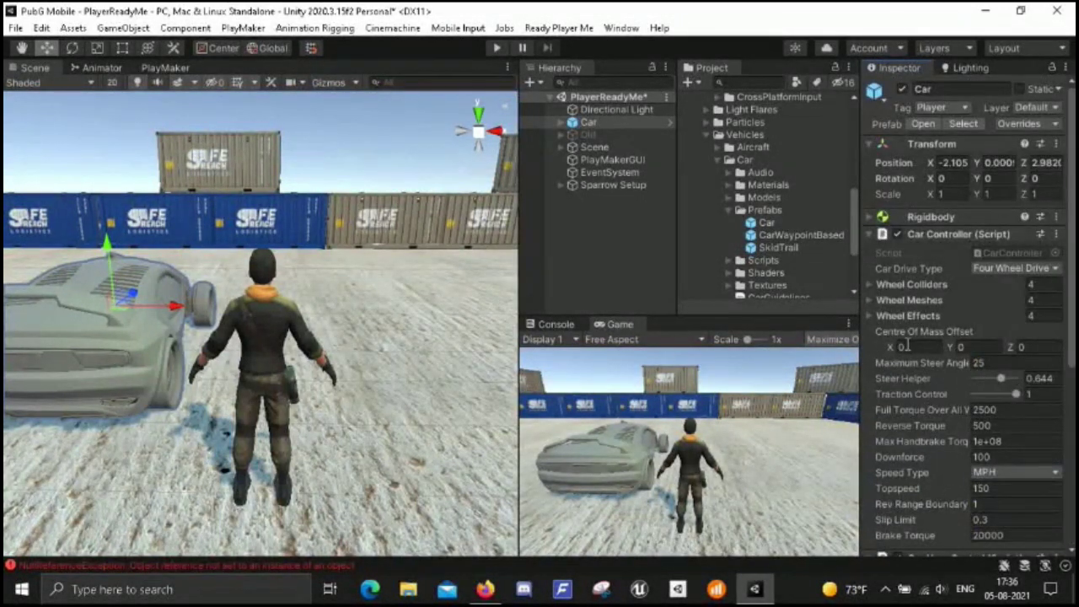
pyautogui.click(871, 234)
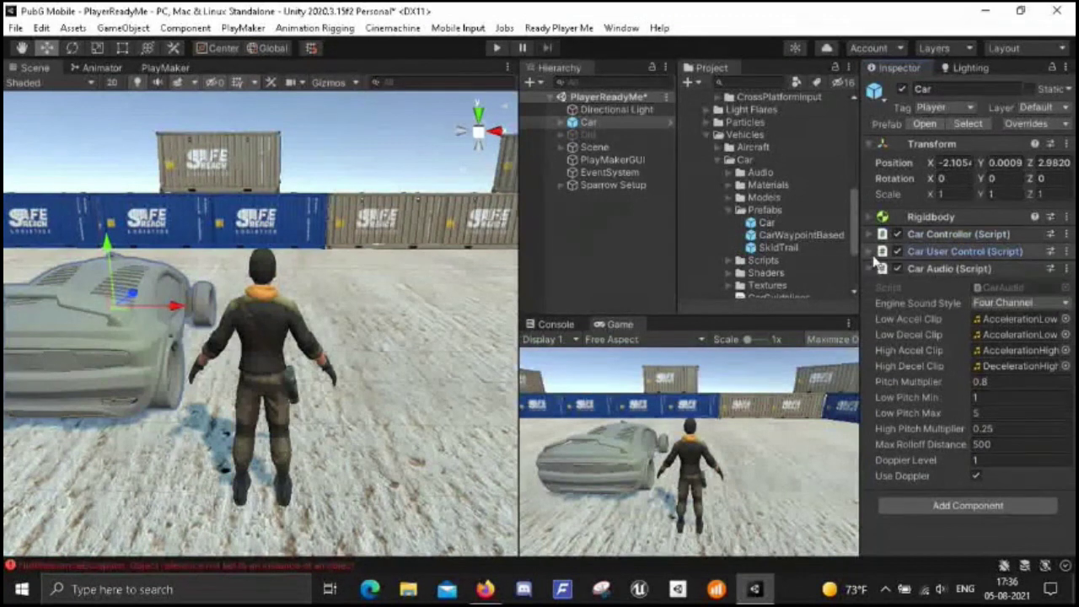
pyautogui.click(873, 268)
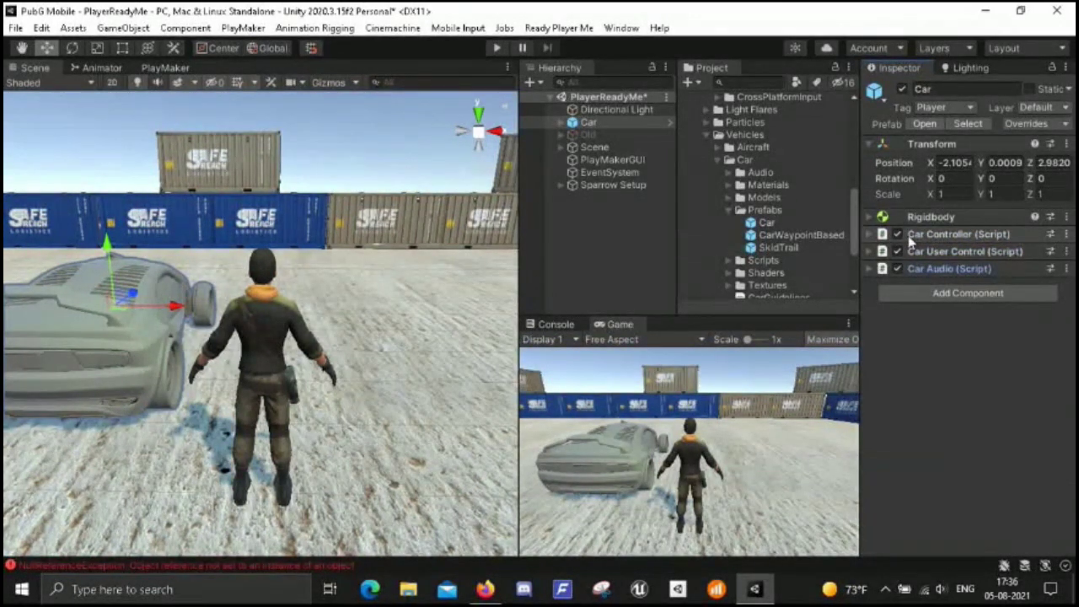
# - Disable the Car Controller, Car User Control and Car Audio scripts on the Car
pyautogui.click(897, 235)
pyautogui.click(897, 252)
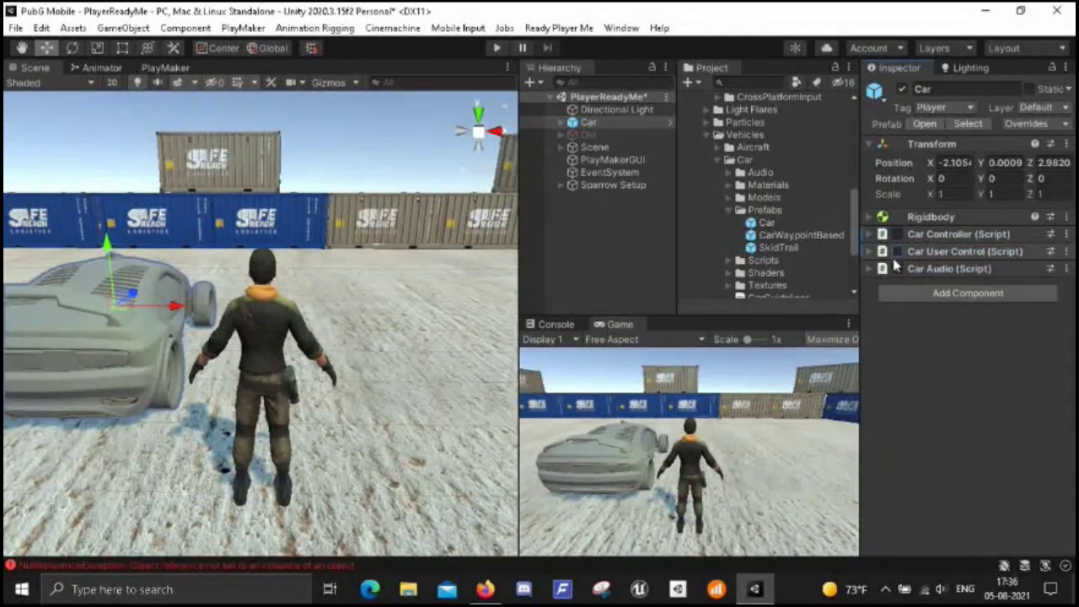
pyautogui.click(896, 268)
# - Play-test the scene with the car scripts disabled by running the character around the parked car, and stop playback
pyautogui.click(496, 49)
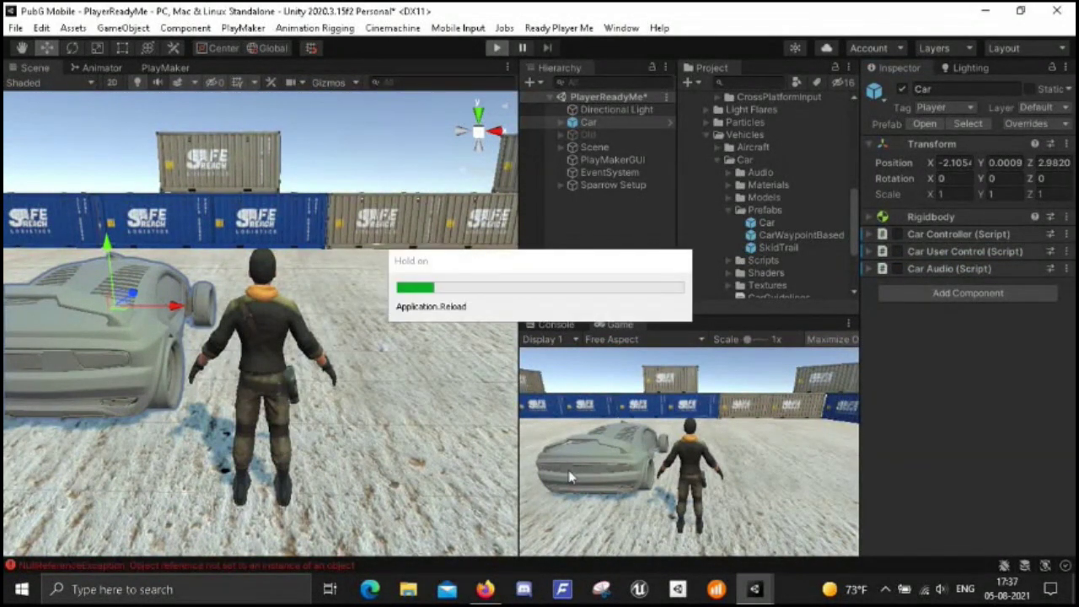
pyautogui.press('w')
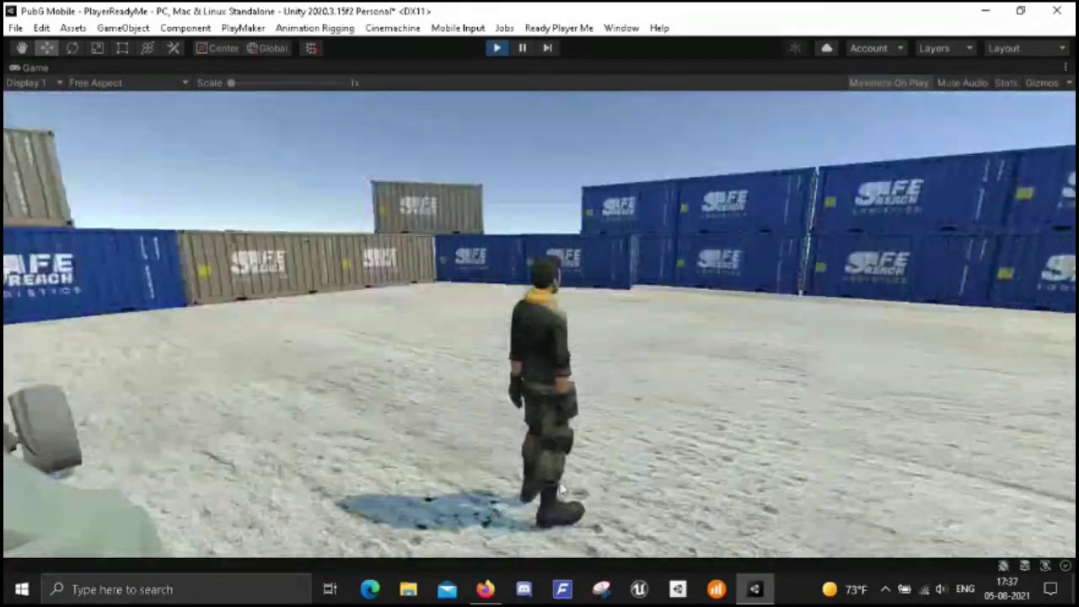
pyautogui.press('w')
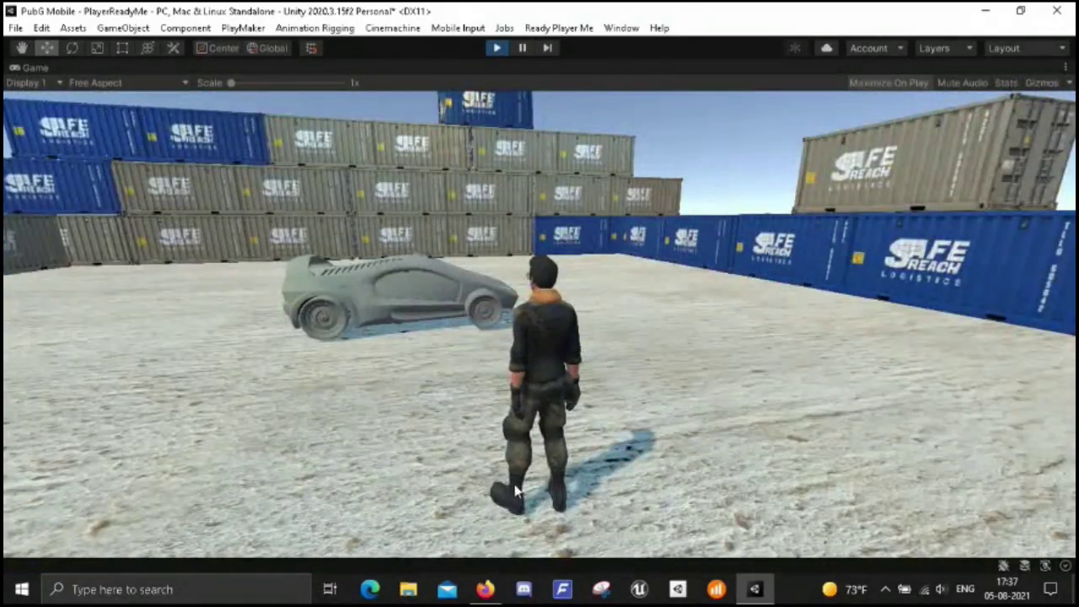
pyautogui.press('s')
pyautogui.press('w')
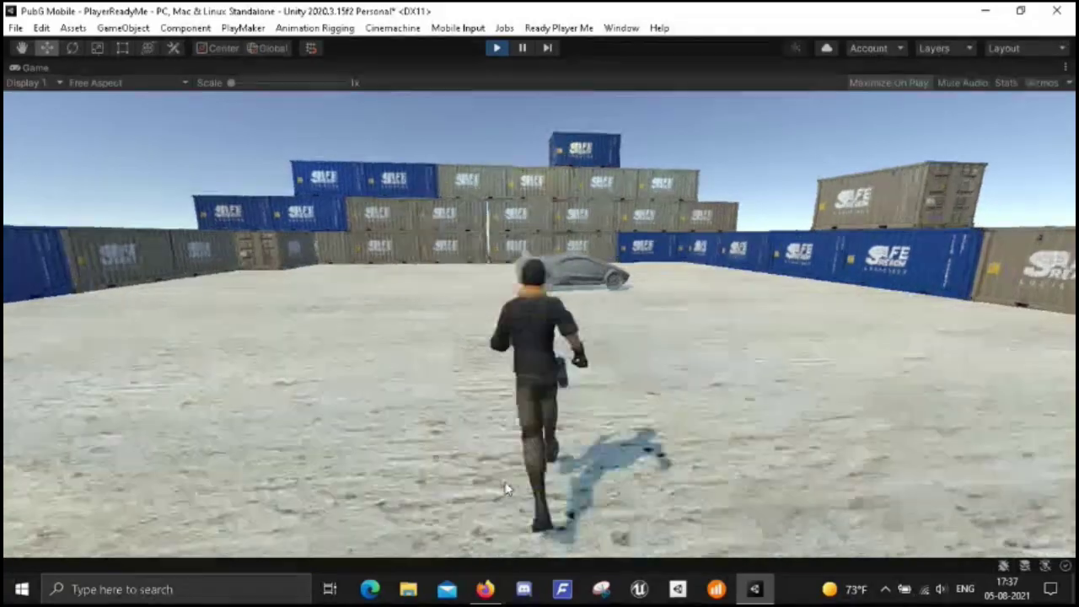
pyautogui.press('d')
pyautogui.press('a')
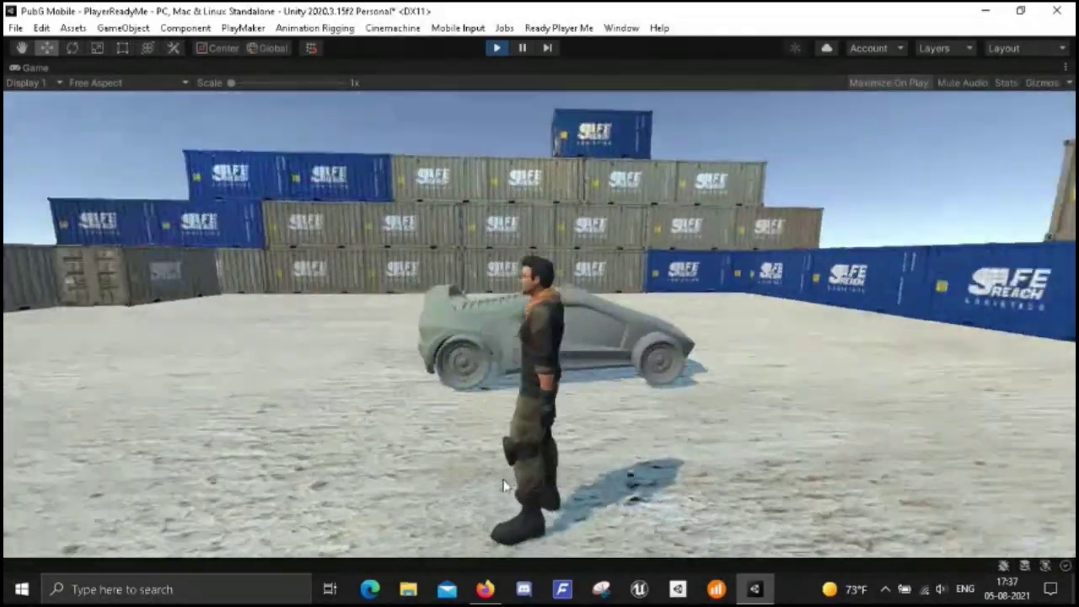
pyautogui.press('w')
pyautogui.press('d')
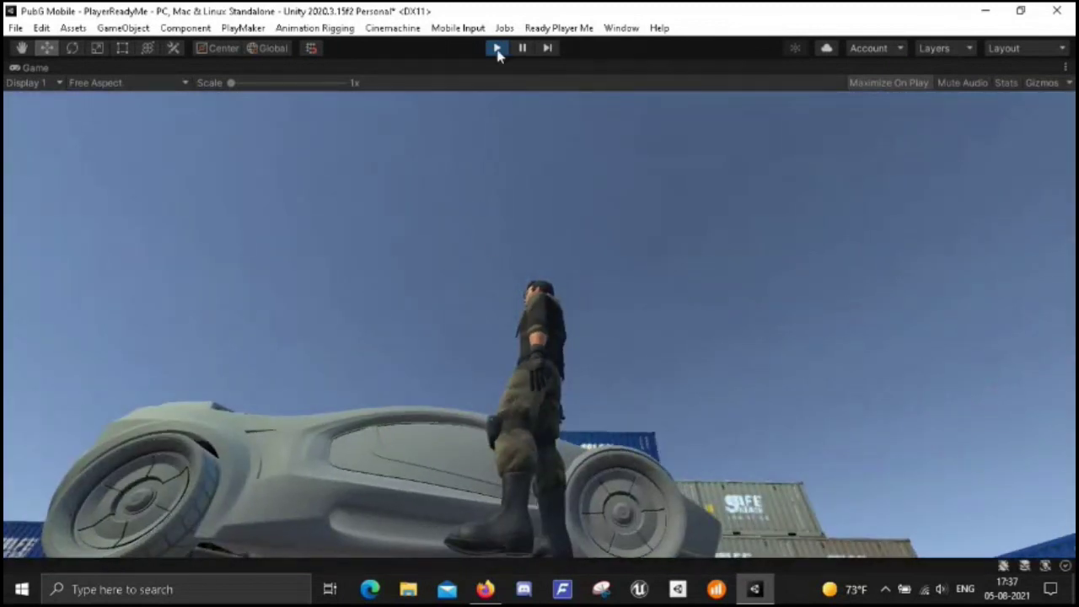
pyautogui.click(497, 49)
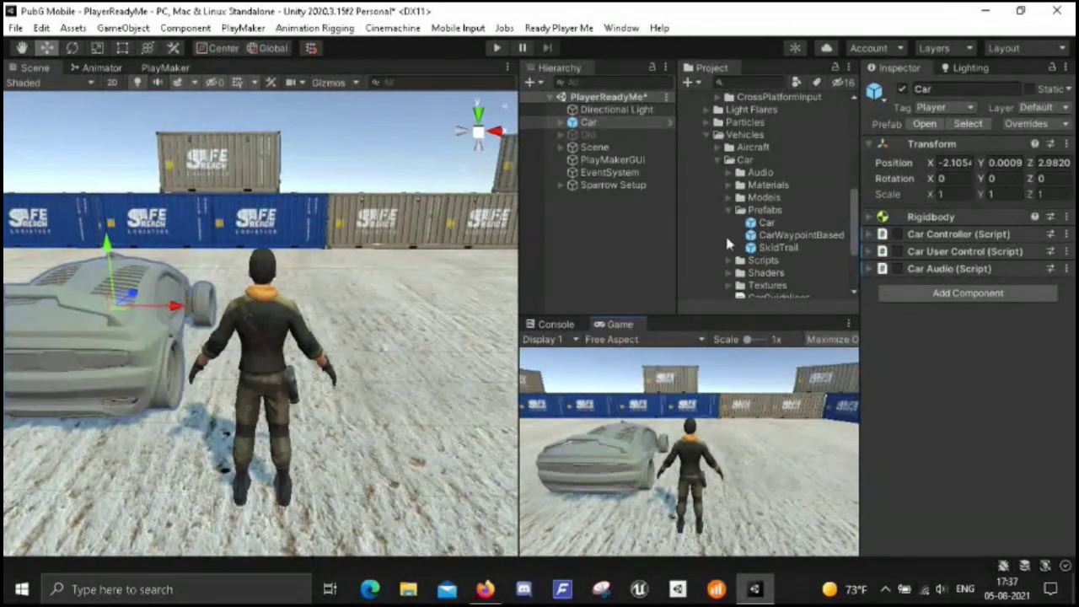
# - Unpack the Car prefab instance in the scene and move the Old object above Directional Light in the hierarchy
pyautogui.click(593, 122)
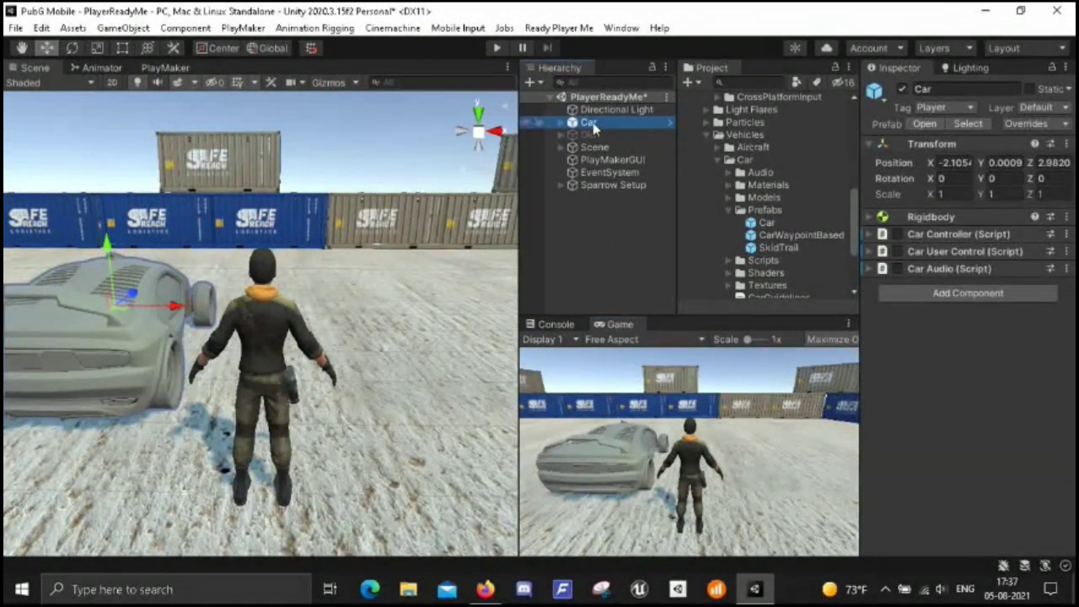
pyautogui.rightClick(592, 122)
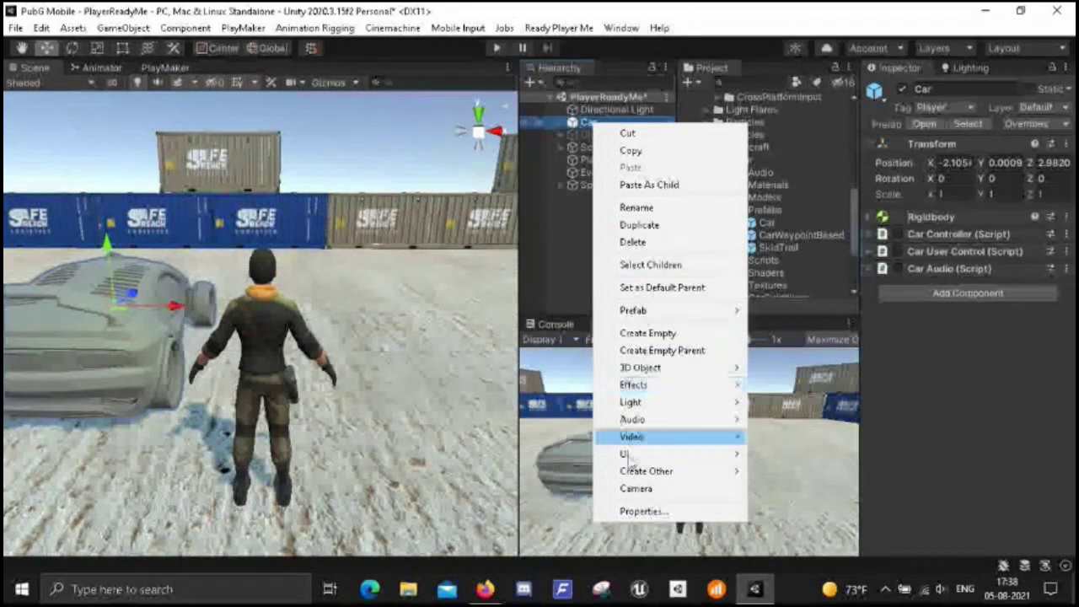
pyautogui.moveTo(674, 314)
pyautogui.click(785, 379)
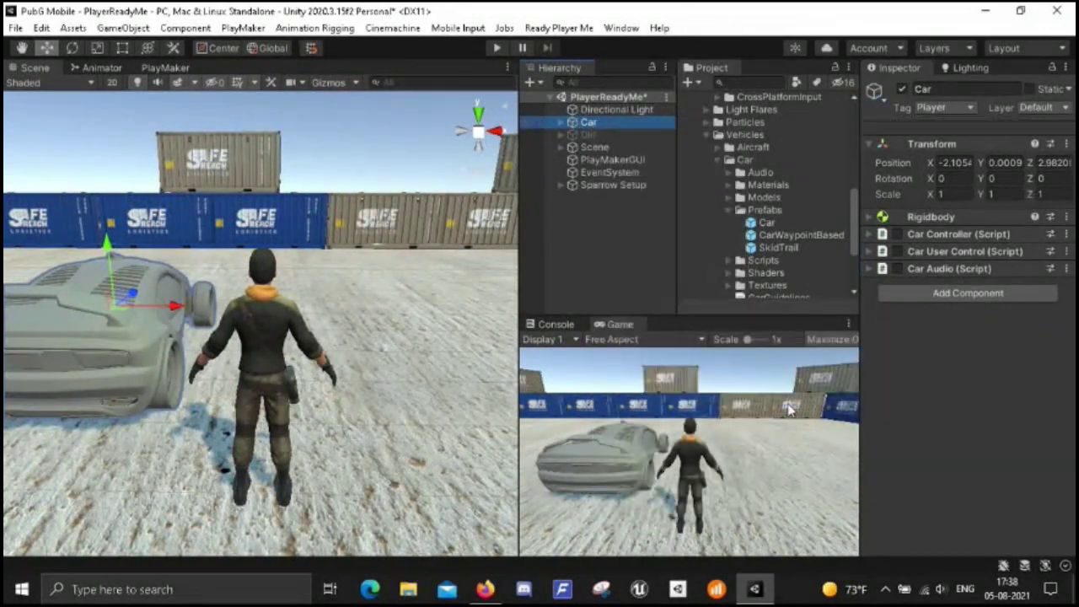
pyautogui.moveTo(581, 137); pyautogui.dragTo(584, 105)
pyautogui.click(582, 133)
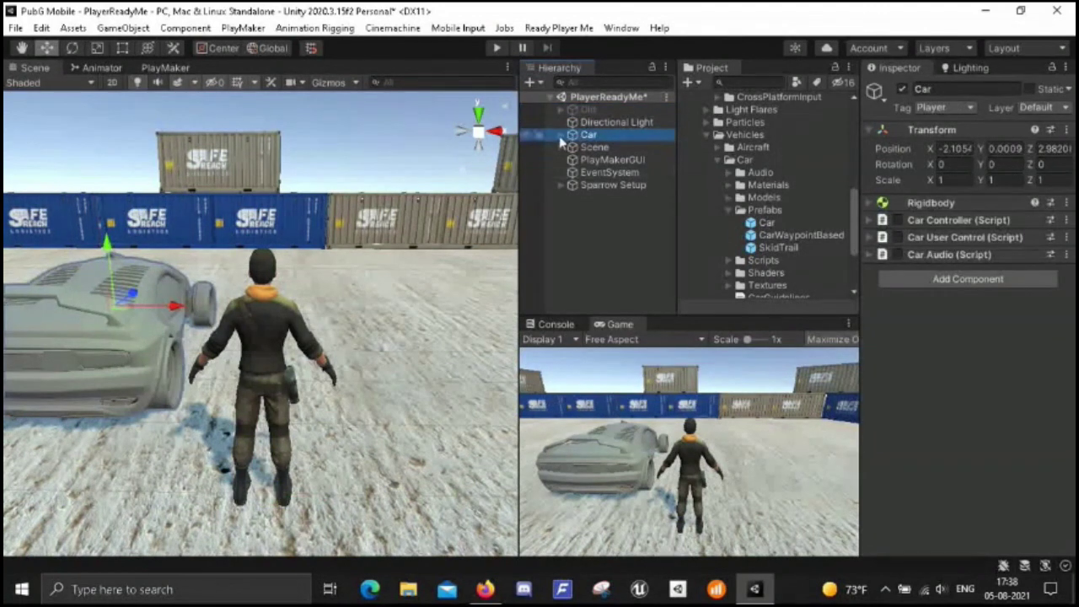
# - Create an empty child object under Car and name it Button Trigger
pyautogui.click(562, 135)
pyautogui.rightClick(578, 136)
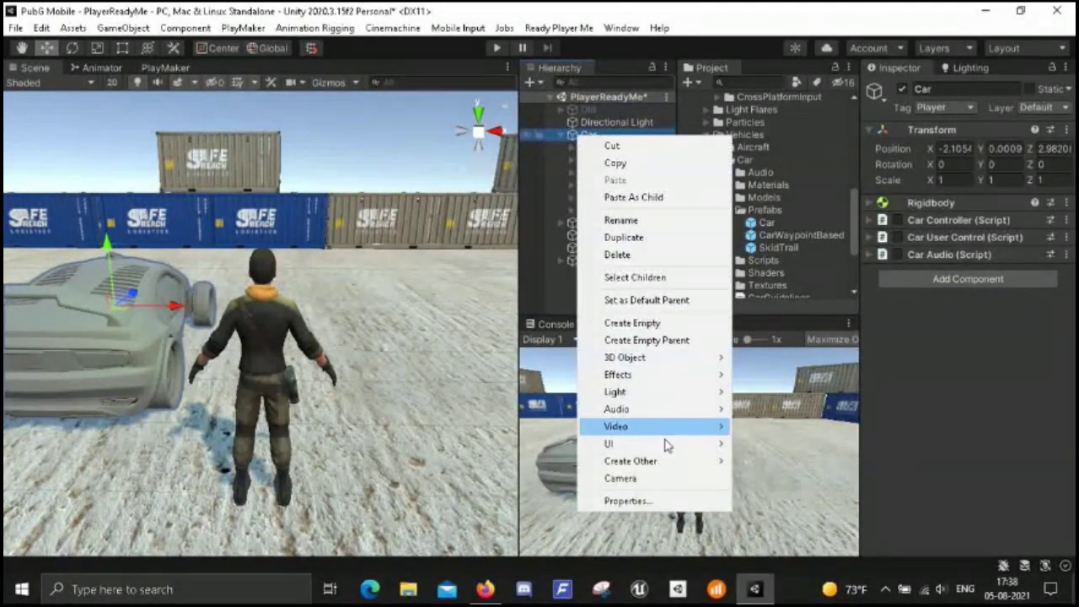
pyautogui.click(632, 323)
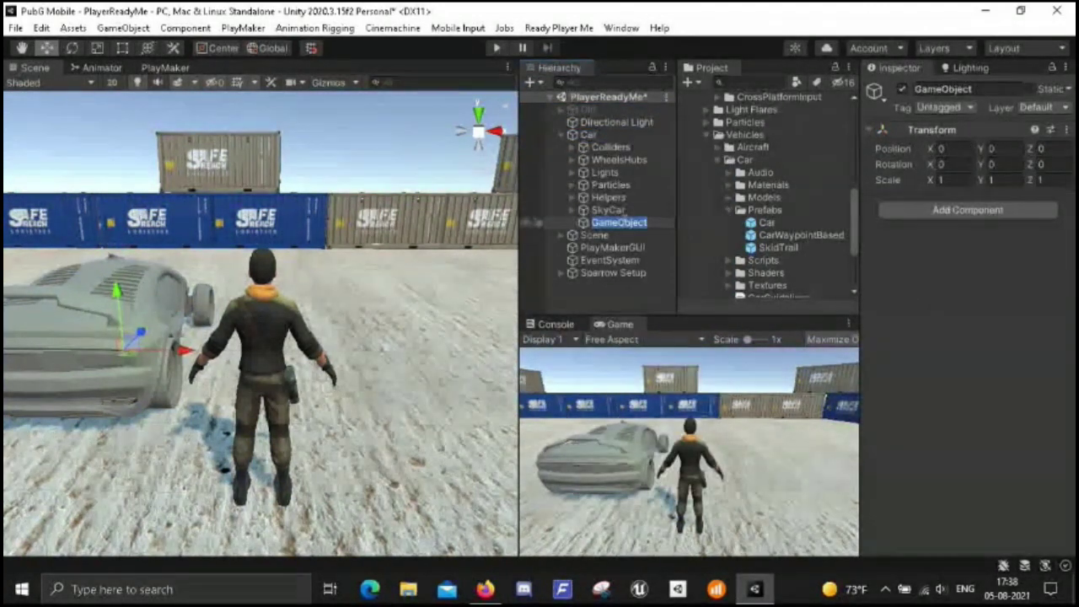
pyautogui.write('Butt')
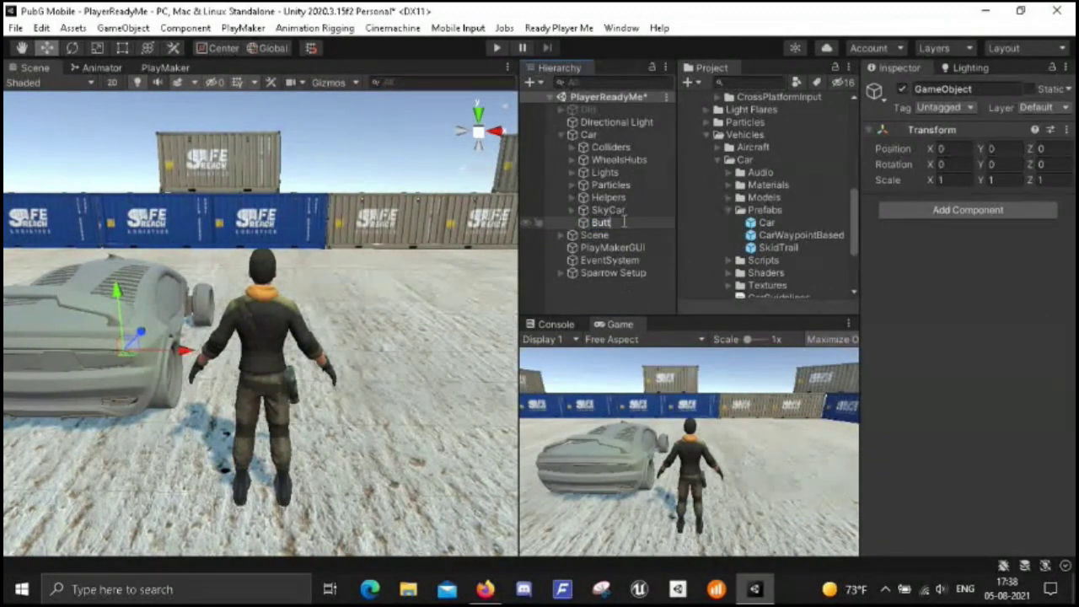
pyautogui.write('on Trigger')
pyautogui.press('Return')
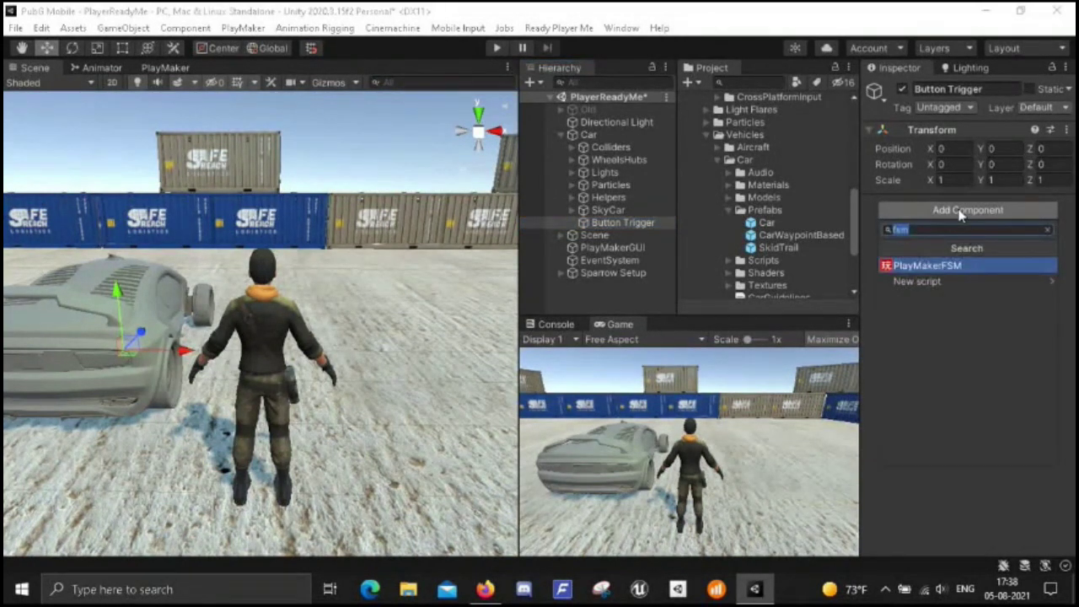
# - Add a Box Collider component to the Button Trigger object
pyautogui.write('box')
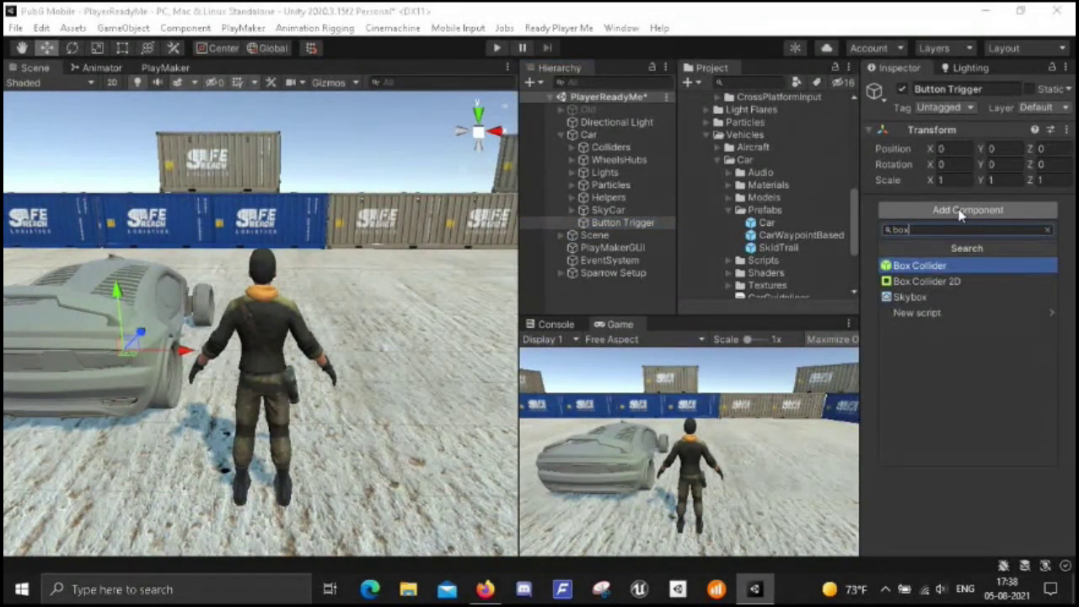
pyautogui.press('BackSpace')
pyautogui.press('BackSpace')
pyautogui.press('BackSpace')
pyautogui.write('coll')
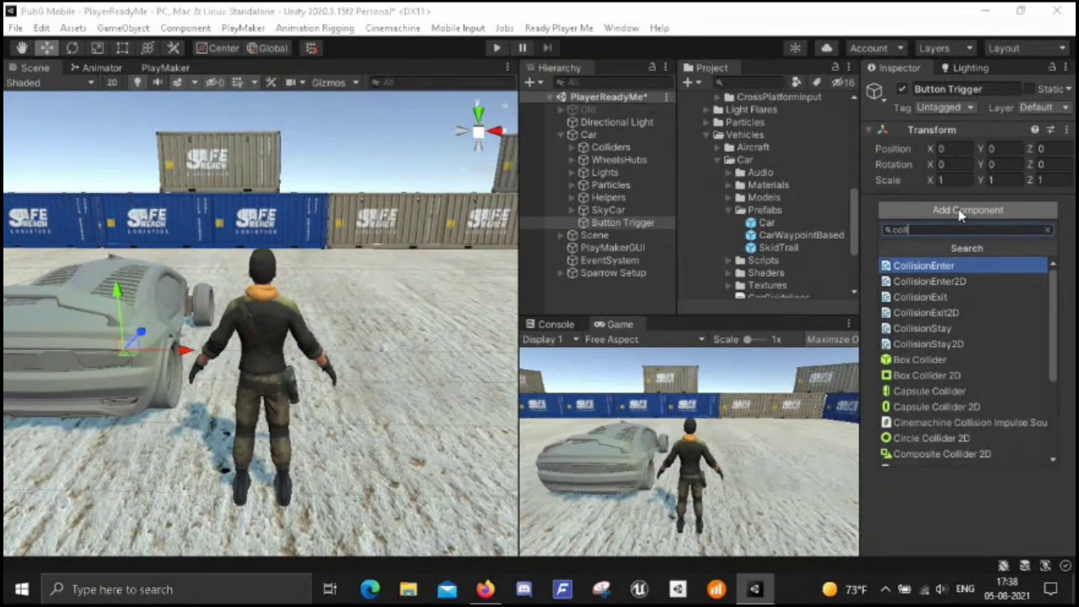
pyautogui.write('ider')
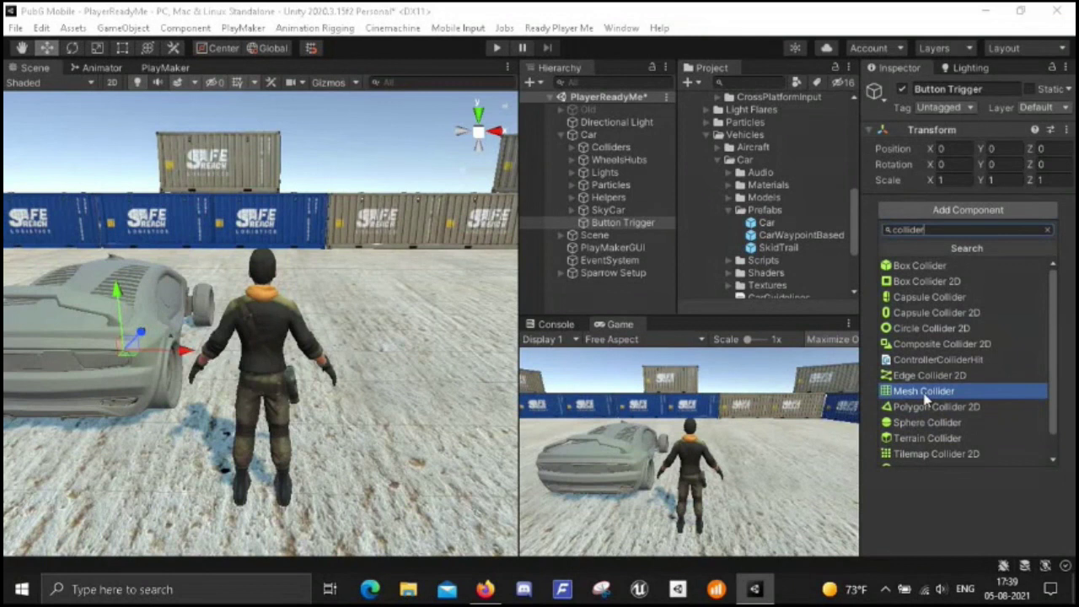
pyautogui.click(918, 268)
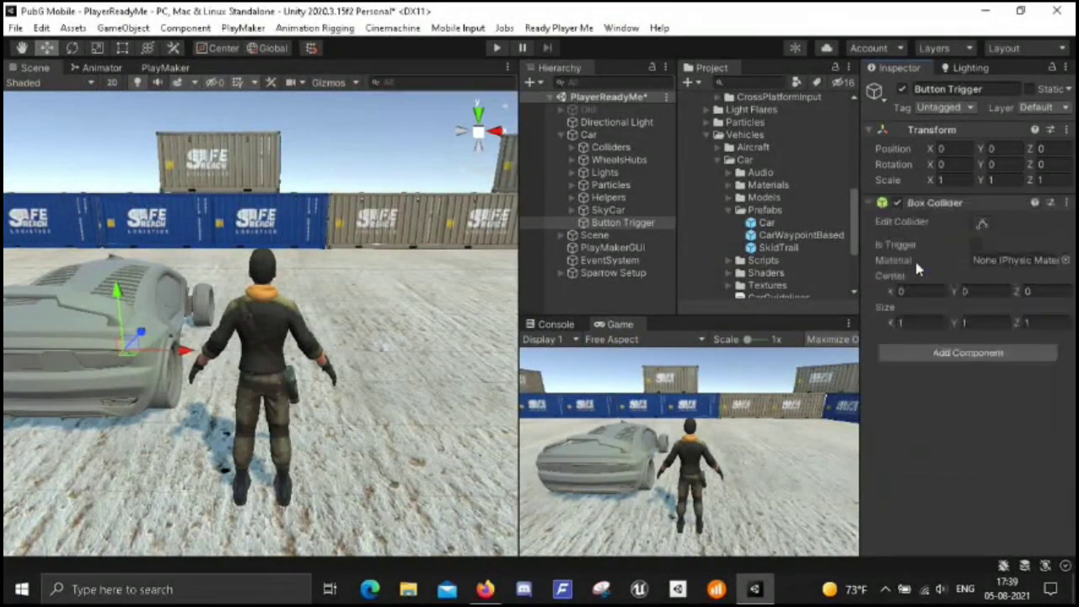
# - Make the Box Collider a trigger and stretch it around the car to about 3.24 wide and 1.69 high
pyautogui.click(332, 84)
pyautogui.moveTo(172, 384); pyautogui.dragTo(171, 421, button='middle')
pyautogui.click(975, 244)
pyautogui.click(981, 222)
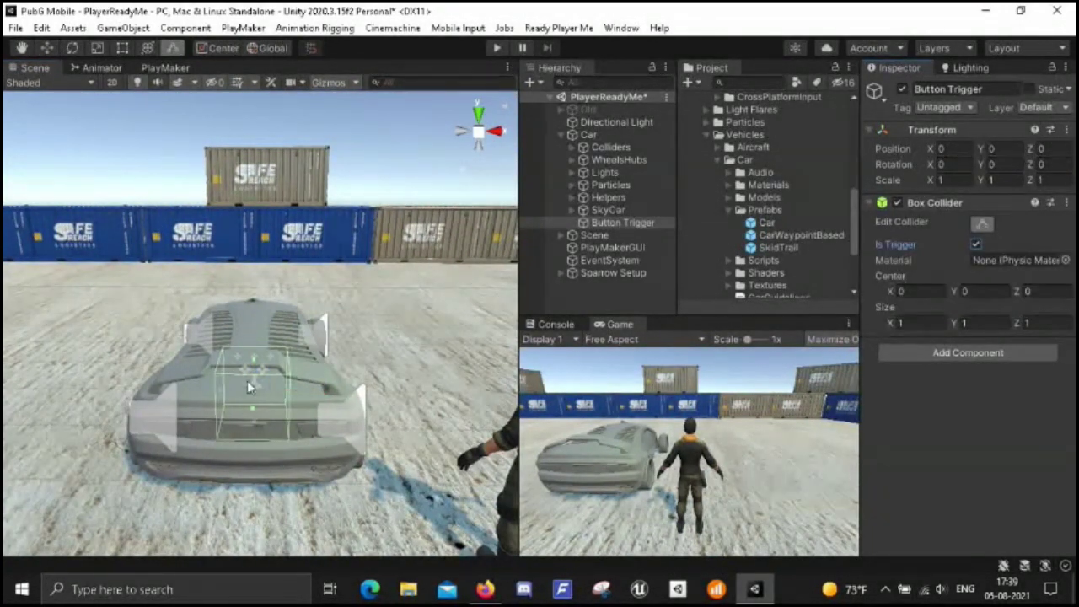
pyautogui.moveTo(253, 372); pyautogui.dragTo(242, 315)
pyautogui.moveTo(291, 375); pyautogui.dragTo(364, 384)
pyautogui.moveTo(219, 370); pyautogui.dragTo(143, 377)
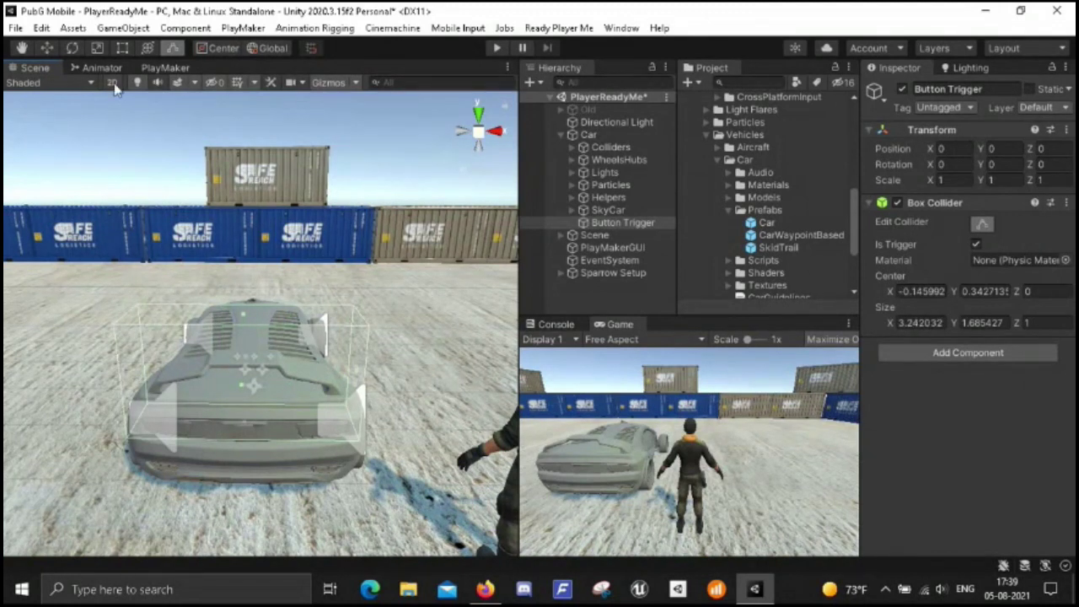
# - Raise the bottom face of the trigger collider to ground level in the back view, making it about 1.01 high
pyautogui.scroll(-5, 198, 122)
pyautogui.scroll(6, 288, 238)
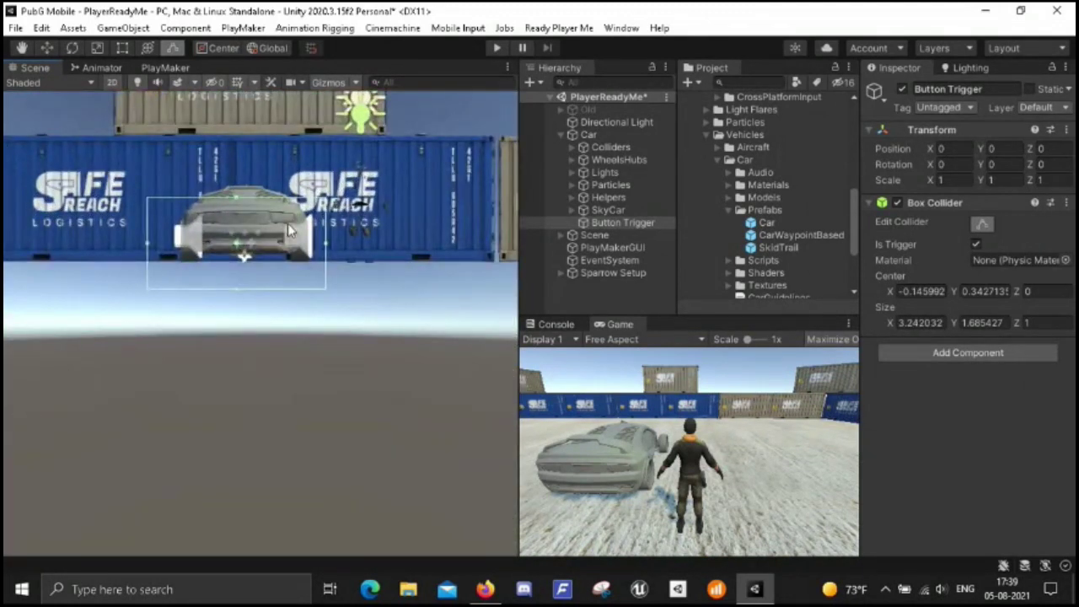
pyautogui.moveTo(255, 144); pyautogui.dragTo(270, 256, button='middle')
pyautogui.scroll(1, 236, 205)
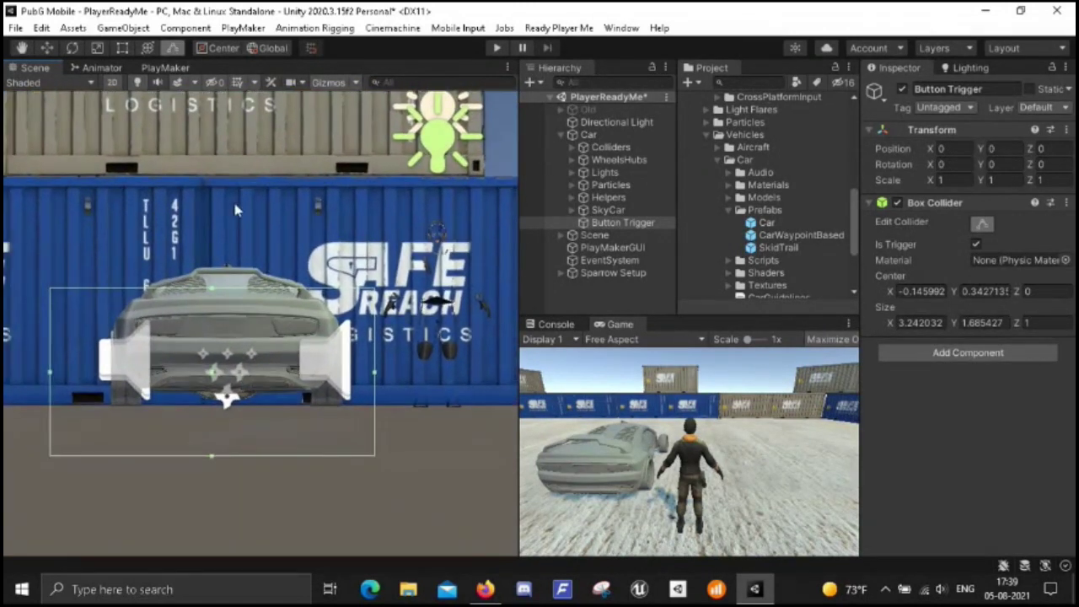
pyautogui.click(111, 83)
pyautogui.scroll(-8, 476, 143)
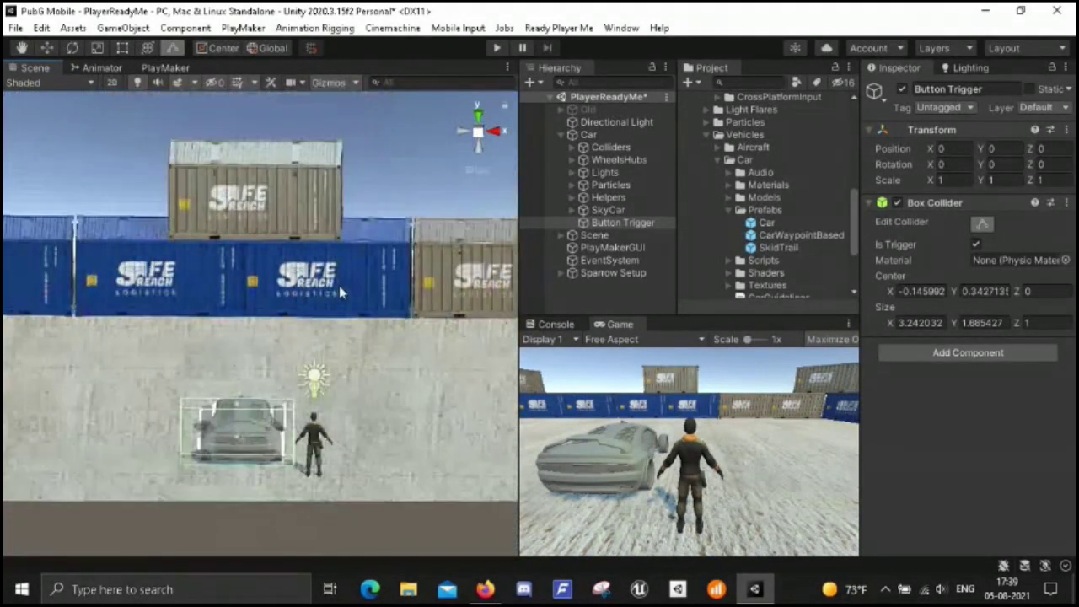
pyautogui.scroll(5, 468, 173)
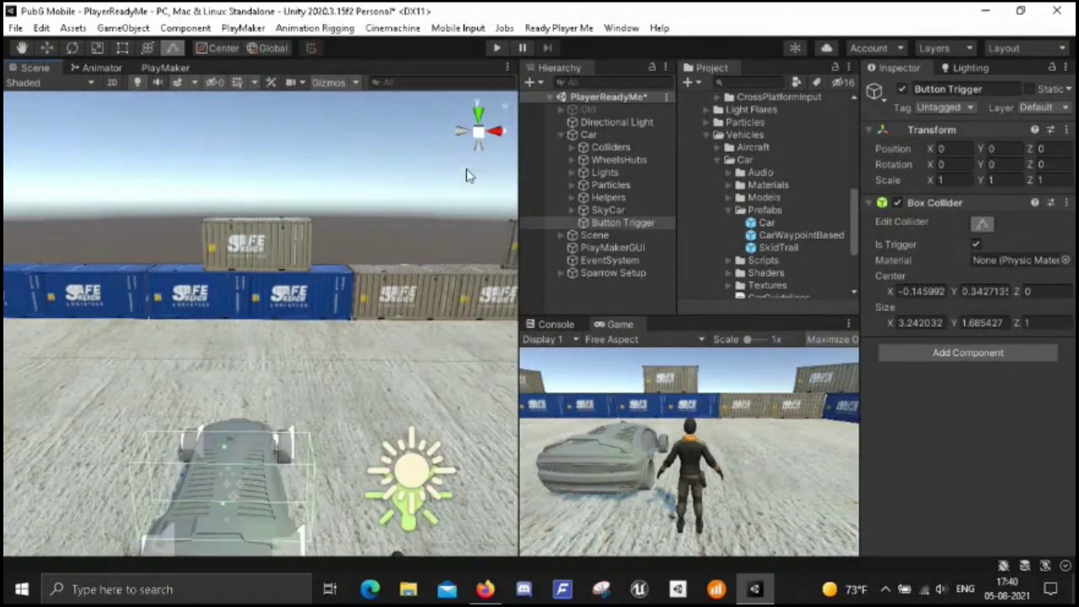
pyautogui.scroll(-5, 480, 160)
pyautogui.click(498, 135)
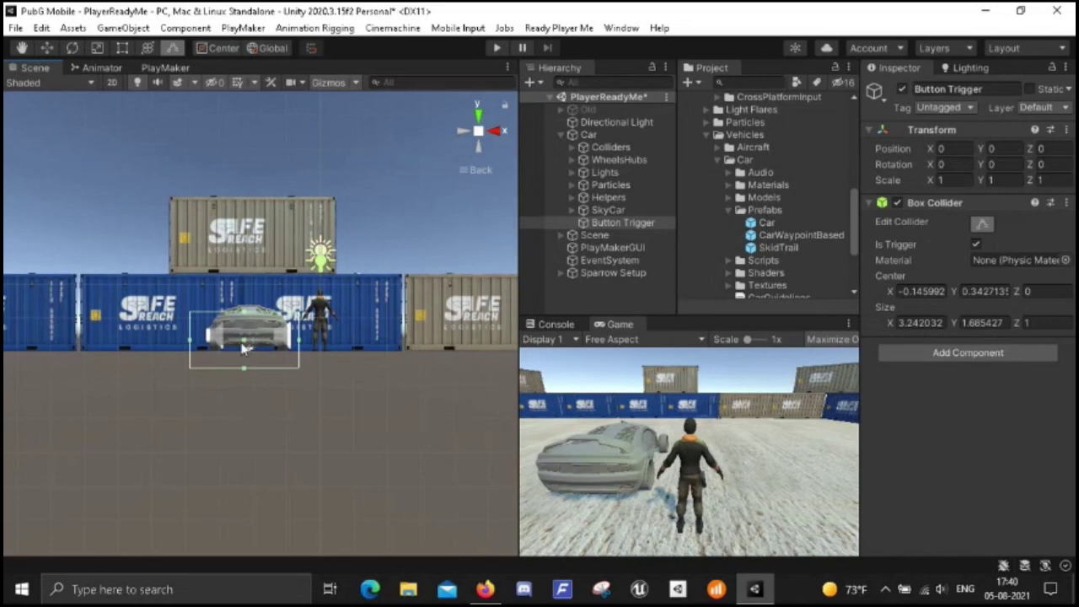
pyautogui.moveTo(245, 369); pyautogui.dragTo(252, 344)
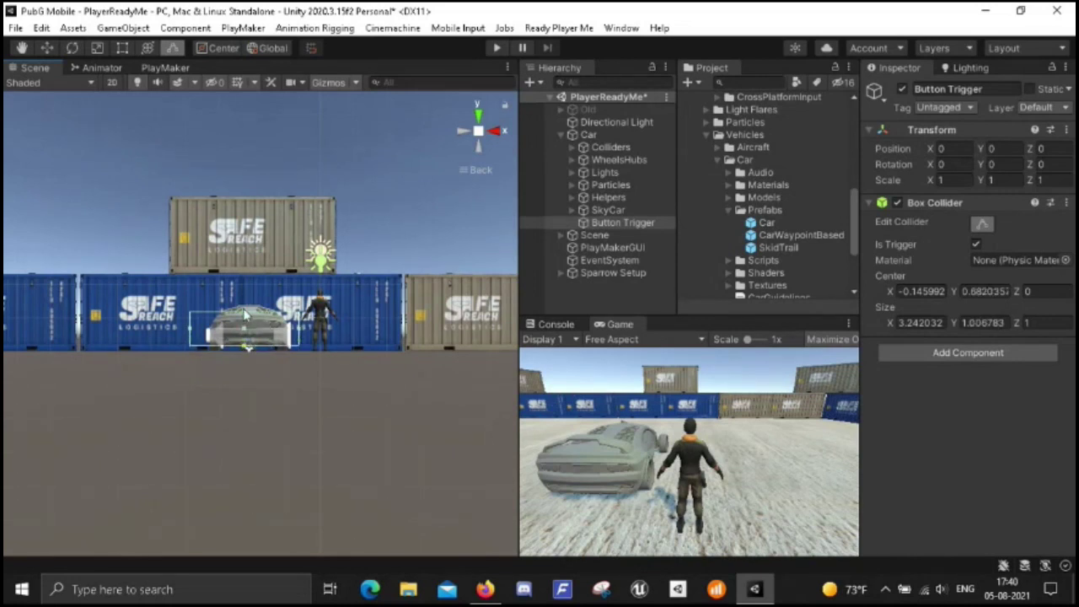
pyautogui.click(245, 312)
pyautogui.scroll(3, 244, 325)
pyautogui.press('w')
pyautogui.scroll(-3, 241, 342)
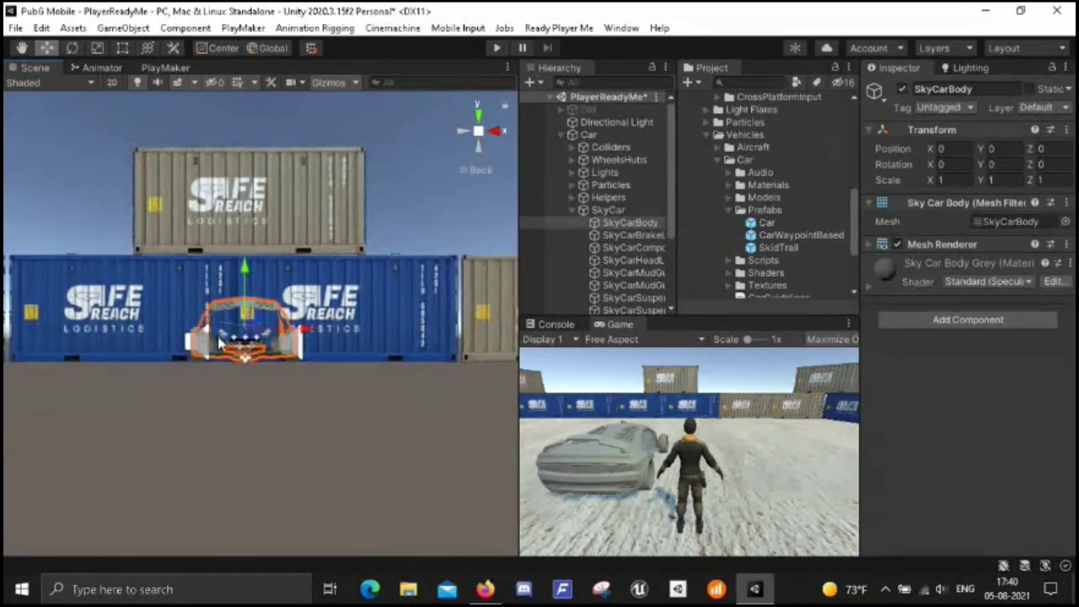
pyautogui.scroll(-1, 241, 346)
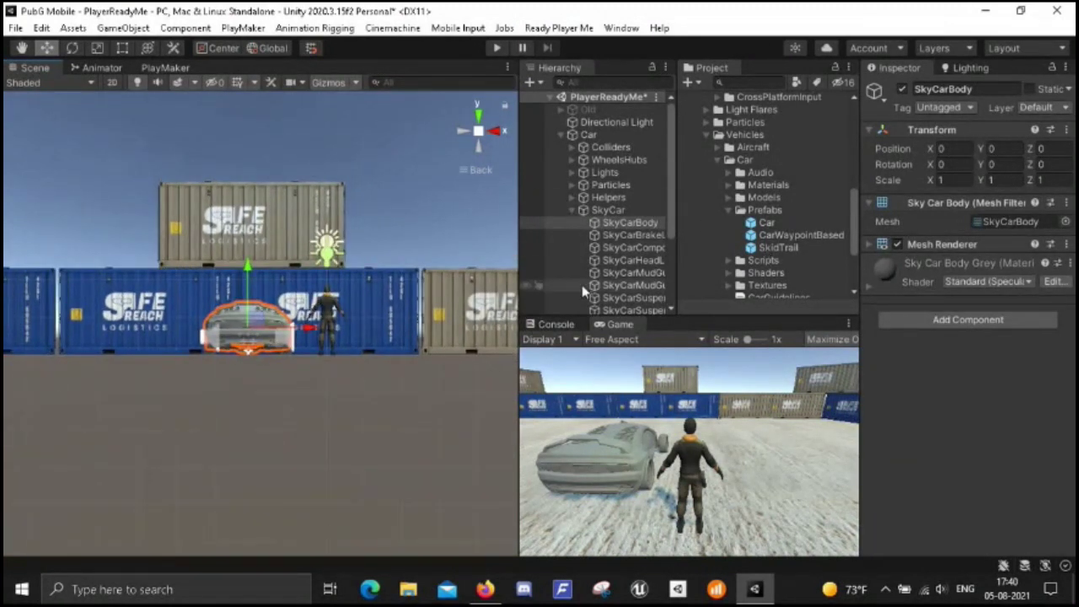
pyautogui.click(573, 210)
pyautogui.click(616, 223)
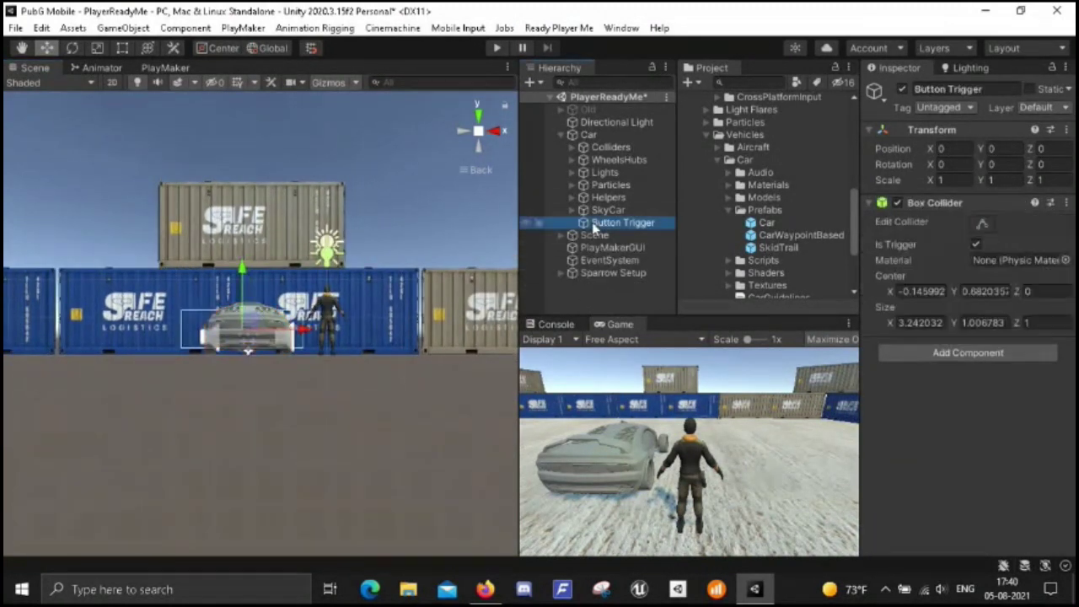
# - Enlarge the Button Trigger collider in the back view to about 3.39 wide and 1.24 high
pyautogui.click(982, 228)
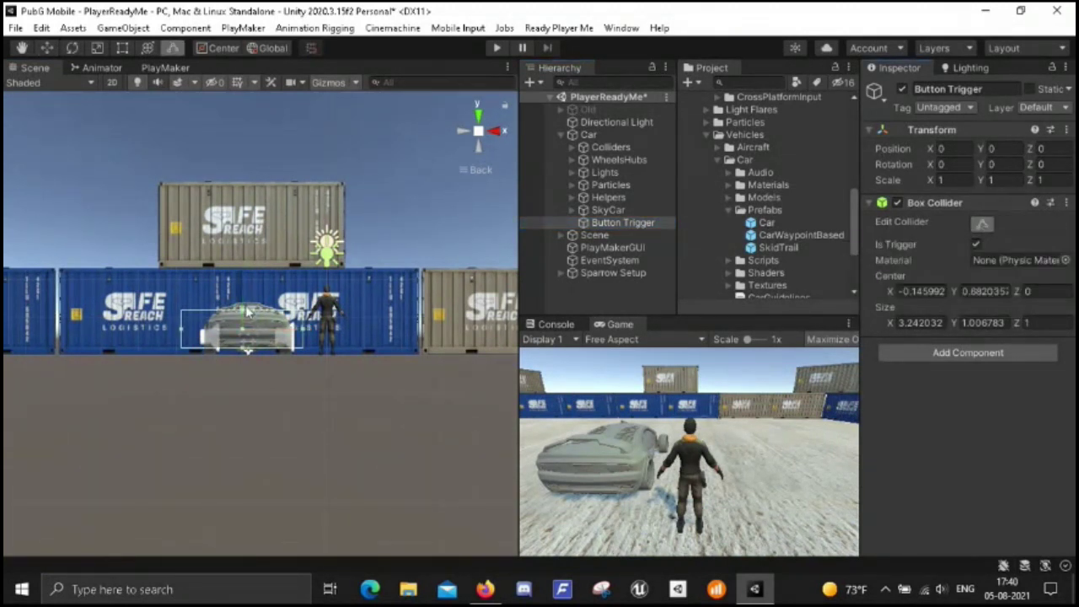
pyautogui.moveTo(240, 310); pyautogui.dragTo(241, 305)
pyautogui.moveTo(299, 331); pyautogui.dragTo(308, 330)
# - Lengthen the trigger collider along the car to about 3.26 in the top view and widen it to about 3.48
pyautogui.click(479, 115)
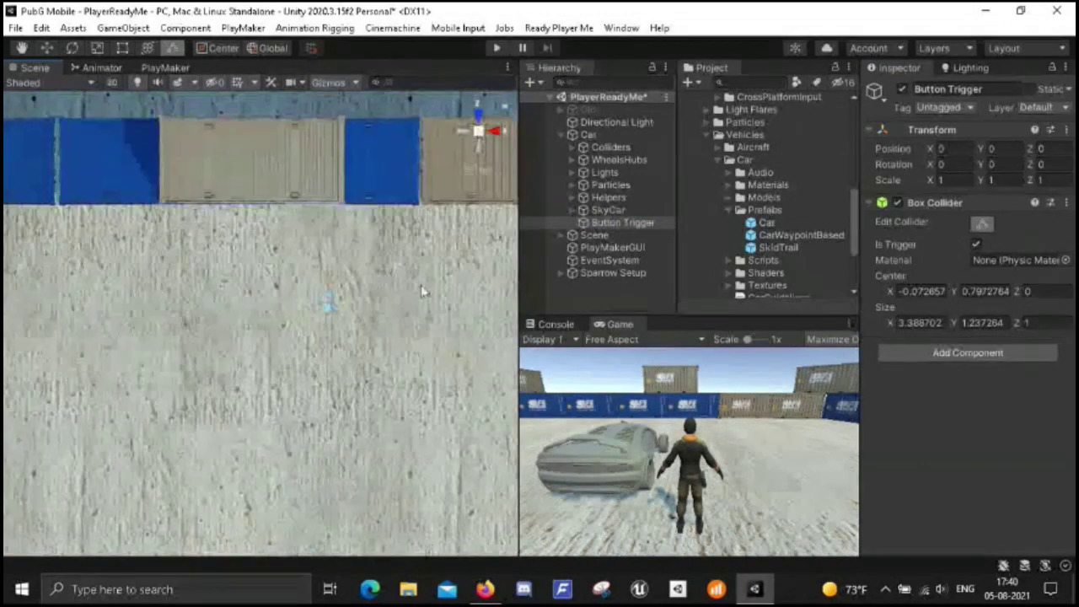
pyautogui.moveTo(365, 432); pyautogui.dragTo(384, 204, button='middle')
pyautogui.scroll(2, 278, 345)
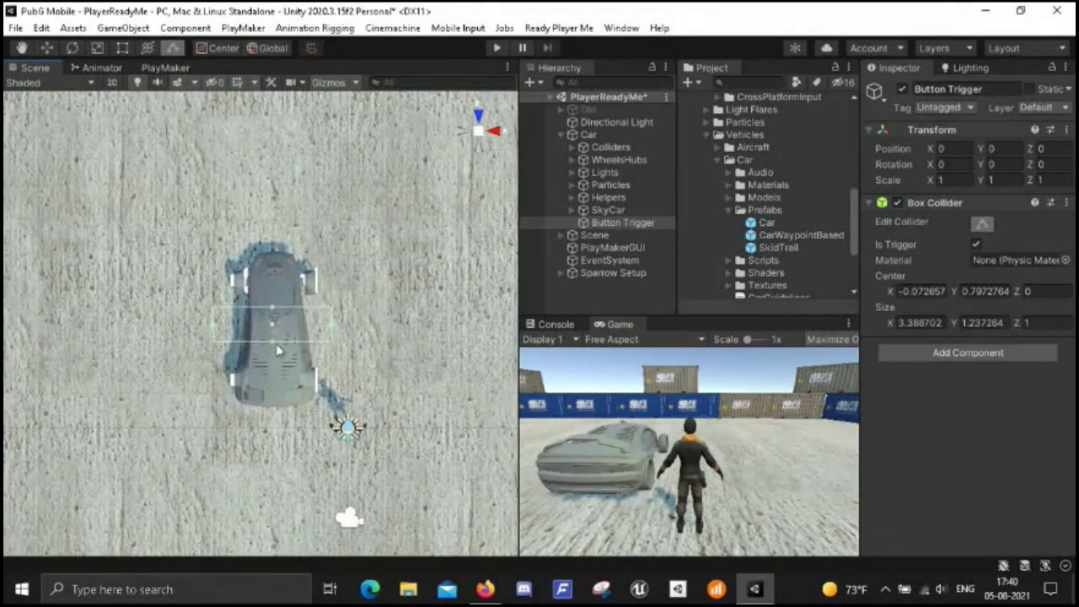
pyautogui.moveTo(274, 340); pyautogui.dragTo(276, 378)
pyautogui.moveTo(274, 307); pyautogui.dragTo(274, 270)
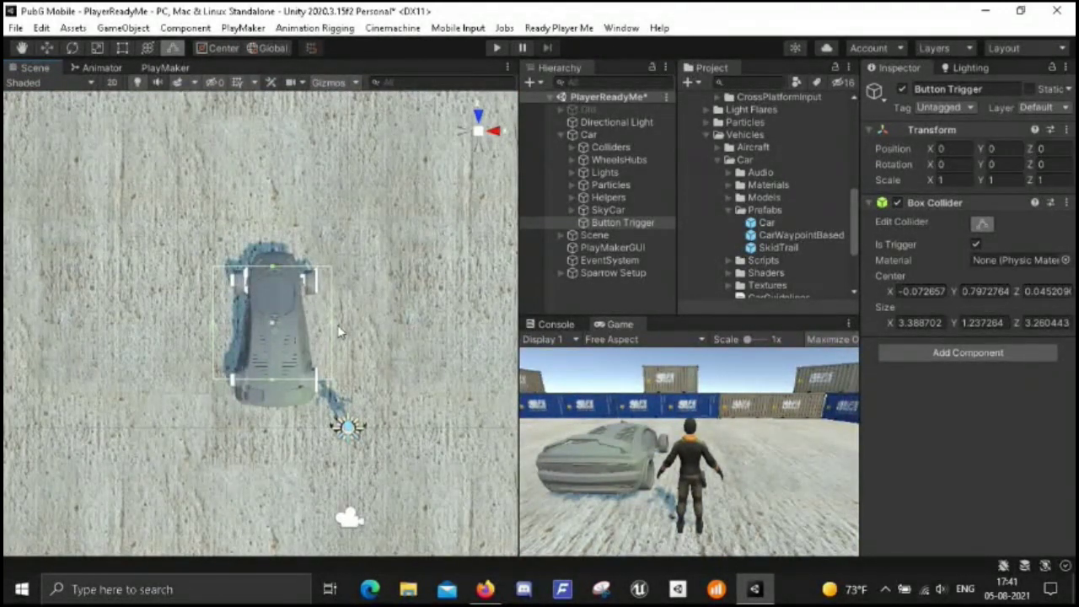
pyautogui.moveTo(330, 324); pyautogui.dragTo(334, 323)
# - Extend the trigger collider toward the car's rear in the side view to about 3.67 long, and return to a perspective back view
pyautogui.click(499, 136)
pyautogui.moveTo(201, 331); pyautogui.dragTo(189, 332)
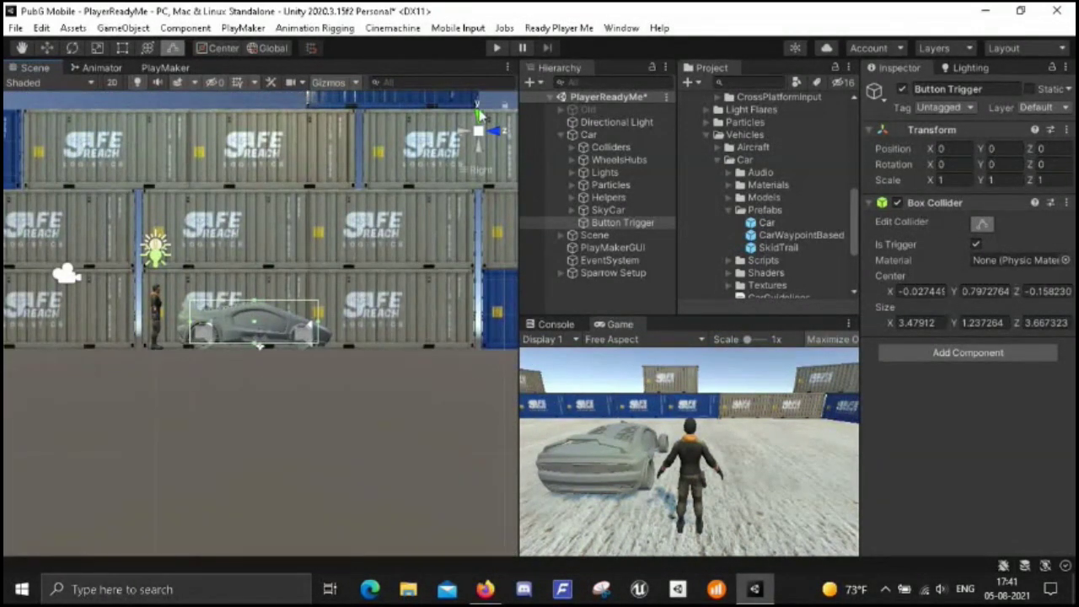
pyautogui.click(464, 173)
pyautogui.click(461, 133)
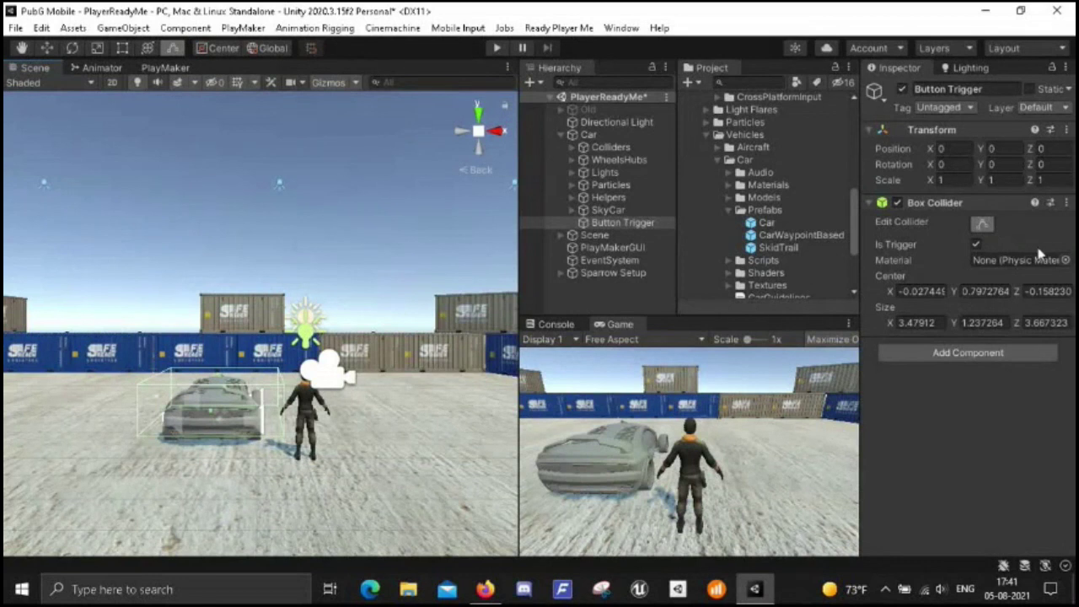
# - Add a PlayMakerFSM component to the Button Trigger object
pyautogui.click(927, 354)
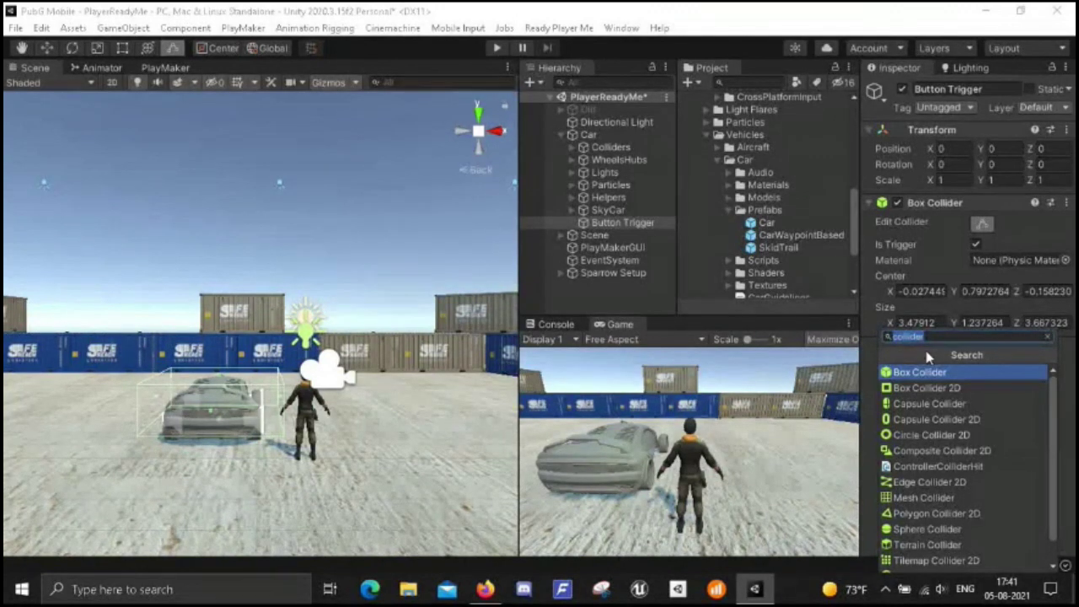
pyautogui.write('fs')
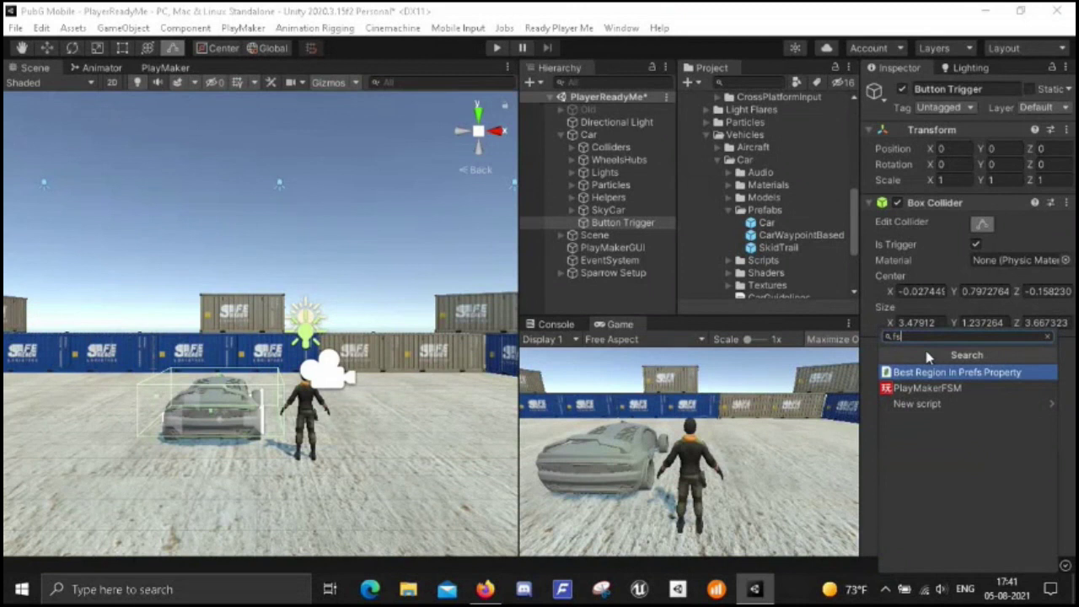
pyautogui.write('m')
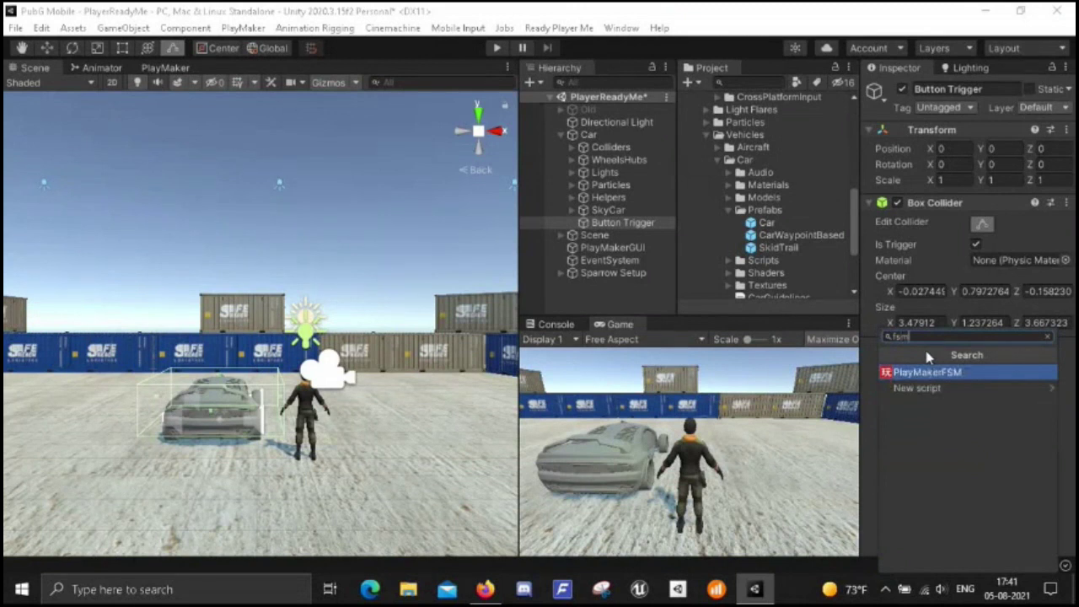
pyautogui.press('Return')
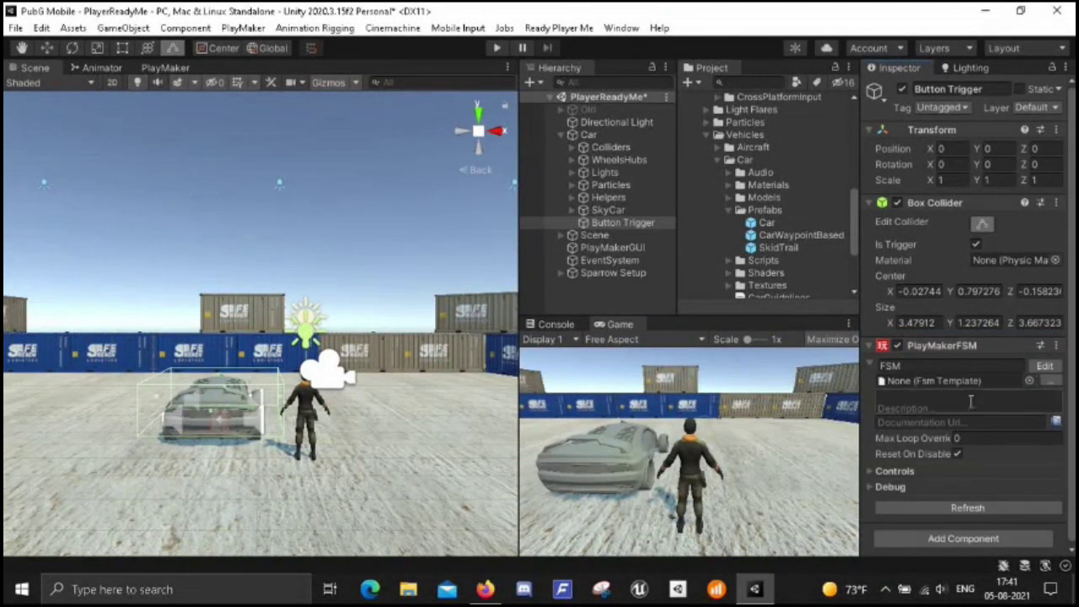
# - Open the Button Trigger FSM for editing and add a Trigger Event action to State 1
pyautogui.click(1044, 366)
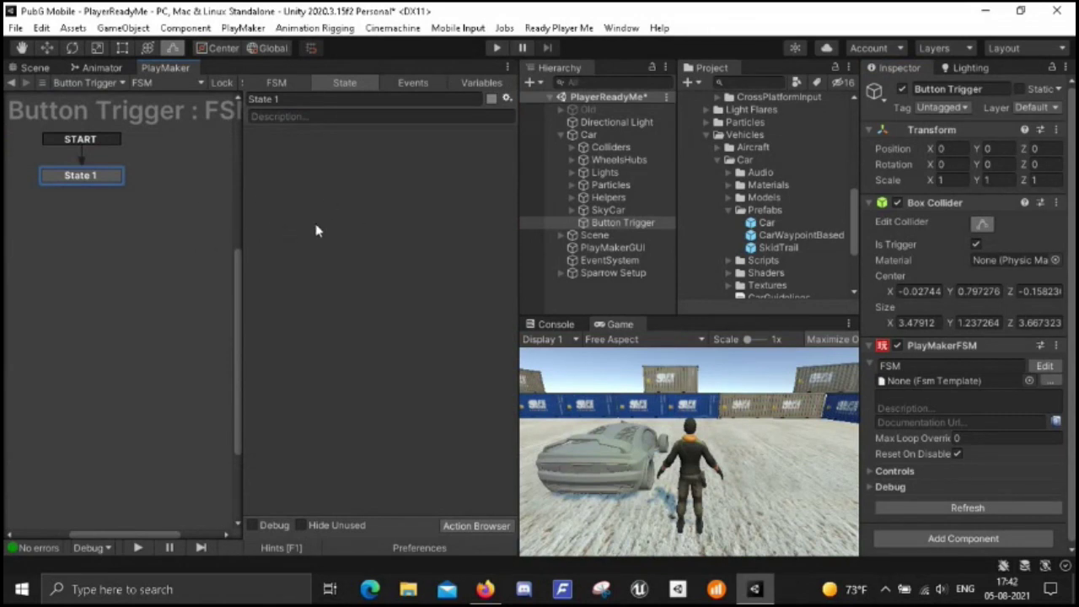
pyautogui.press('`')
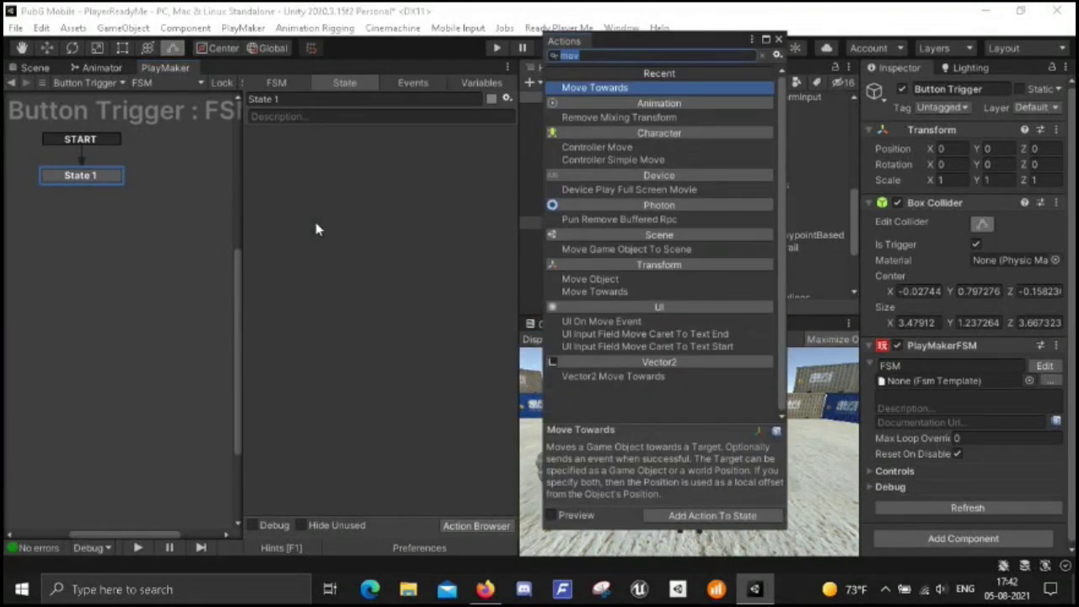
pyautogui.write('tri')
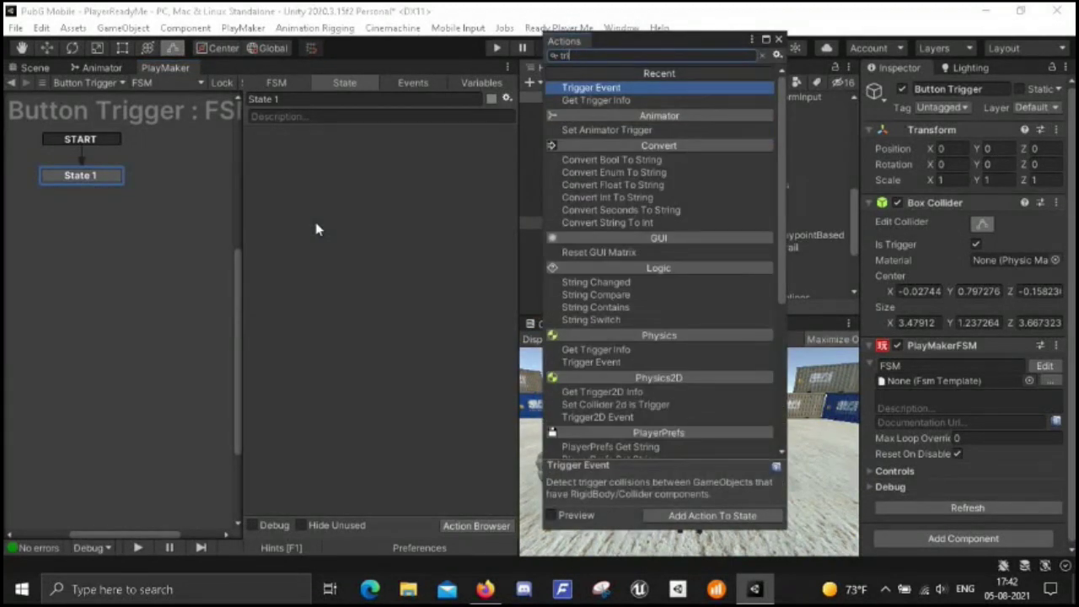
pyautogui.press('Return')
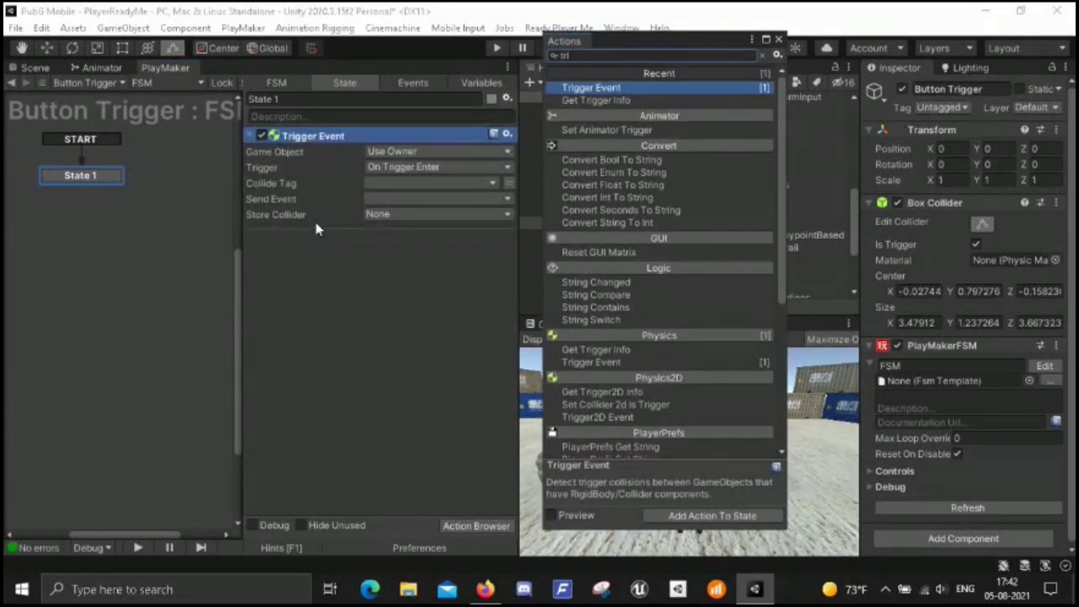
pyautogui.click(778, 40)
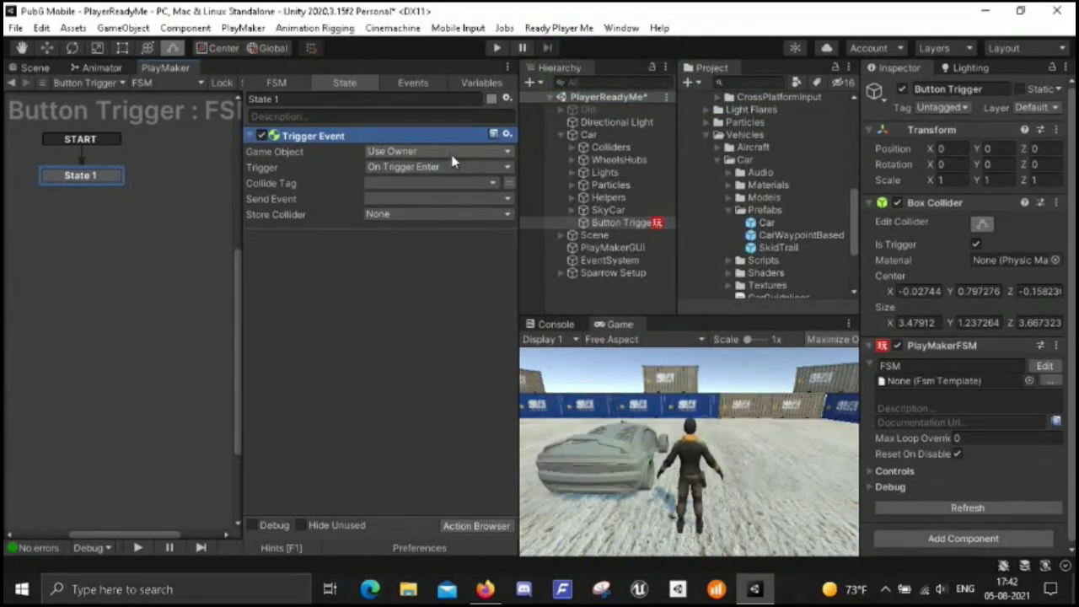
# - Set the Trigger Event action to On Trigger Enter with Player as the collide tag
pyautogui.click(396, 166)
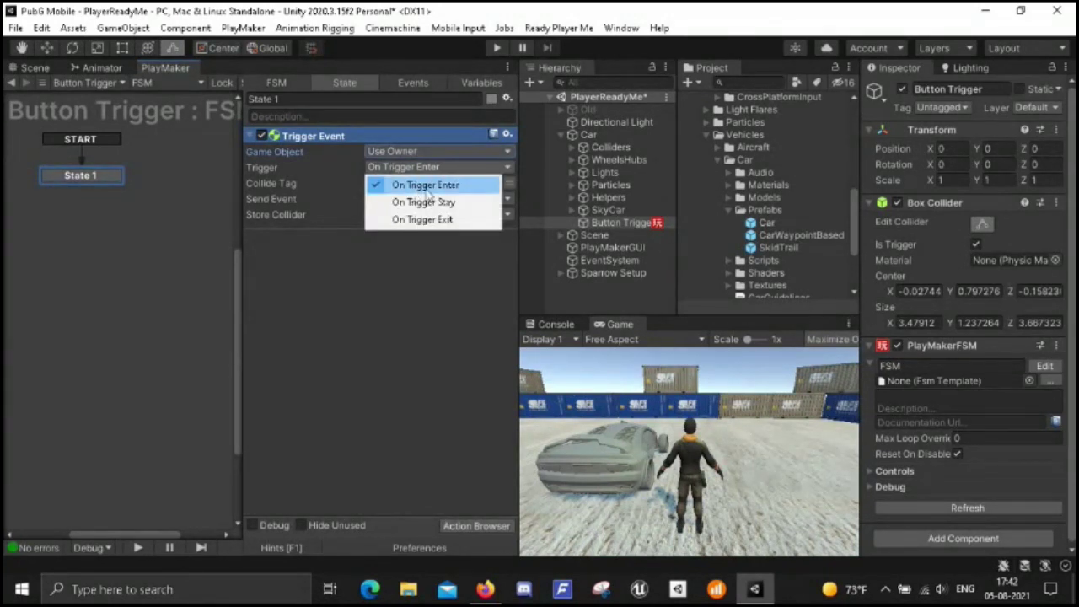
pyautogui.click(438, 191)
pyautogui.click(432, 183)
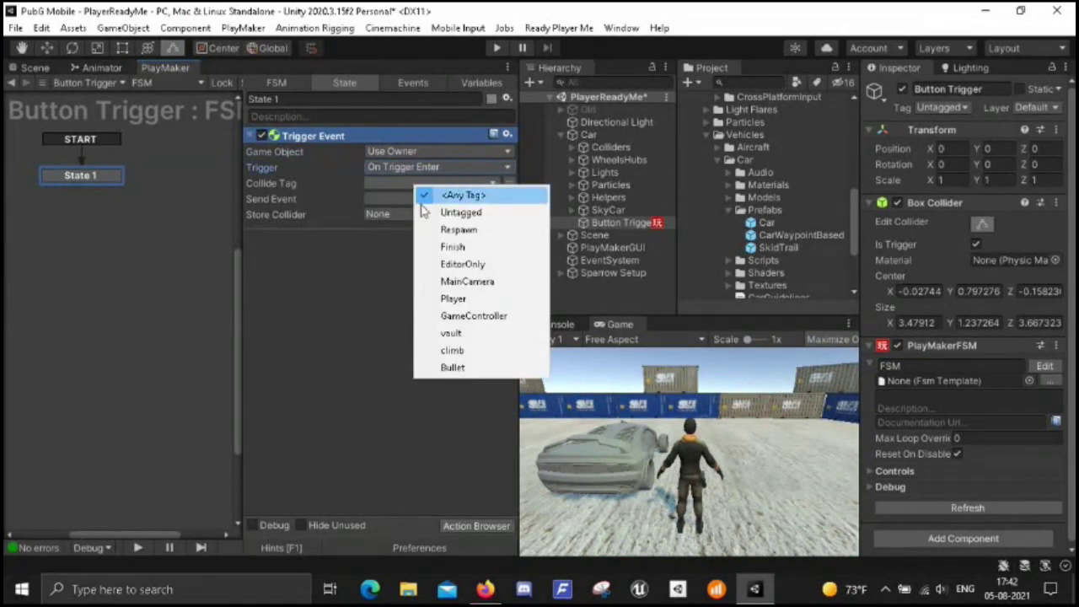
pyautogui.click(452, 299)
# - Create a new event named Show Text as the event sent by the Trigger Event action
pyautogui.click(380, 199)
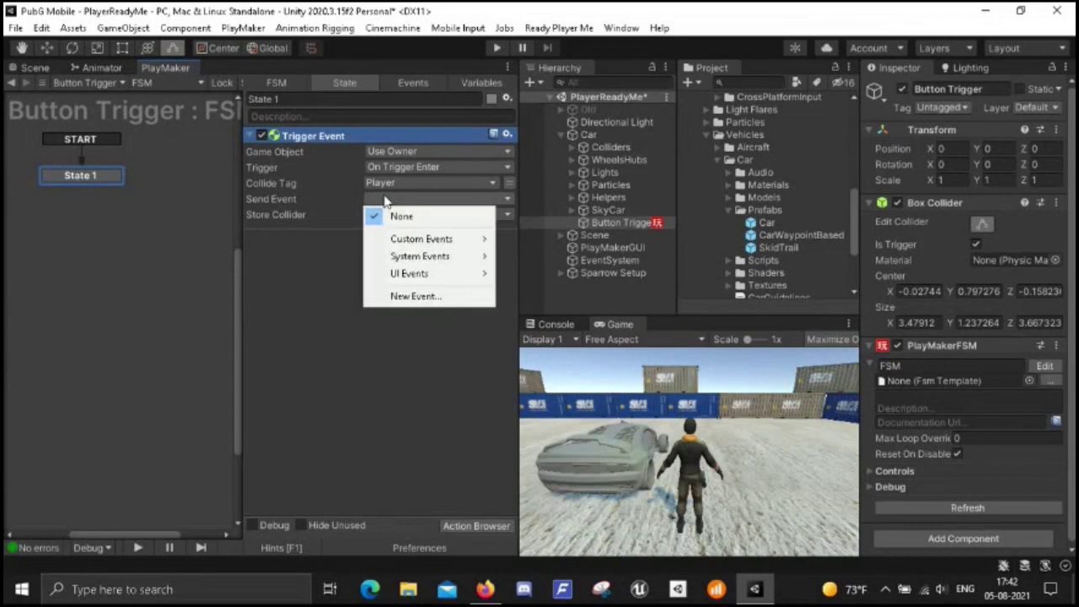
pyautogui.click(404, 295)
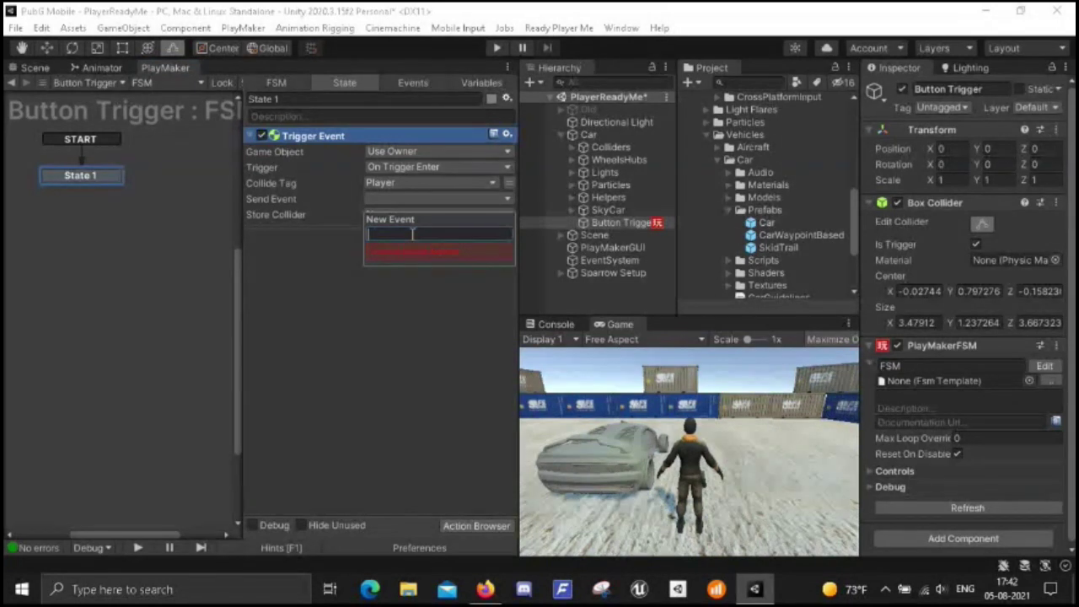
pyautogui.write('Show Te')
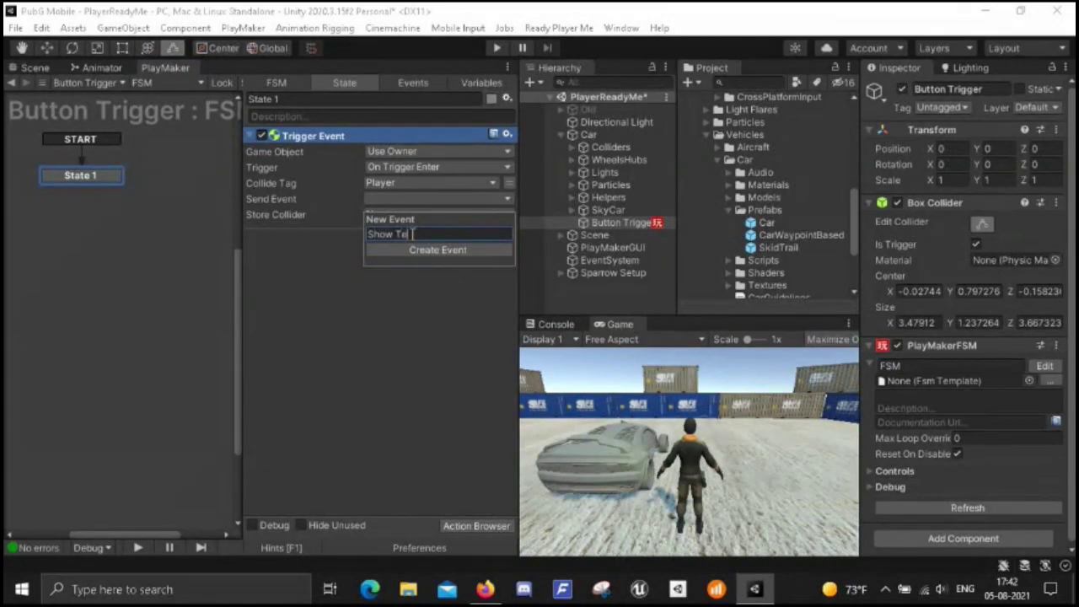
pyautogui.write('xt')
pyautogui.click(411, 248)
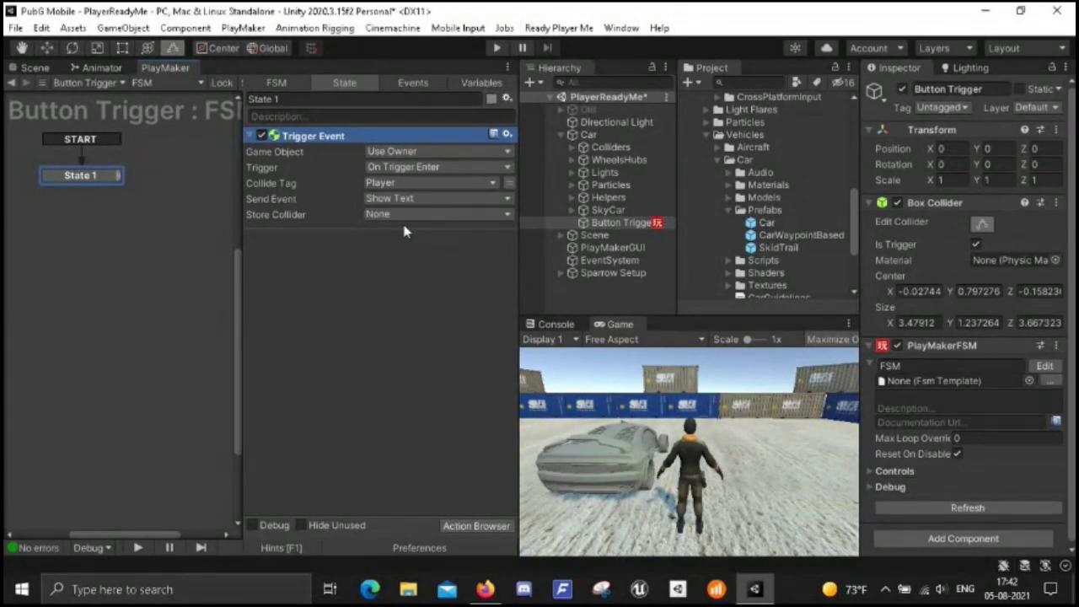
# - Add a Show Text transition to State 1 and link it to a new State 2 placed below
pyautogui.rightClick(100, 175)
pyautogui.moveTo(152, 184)
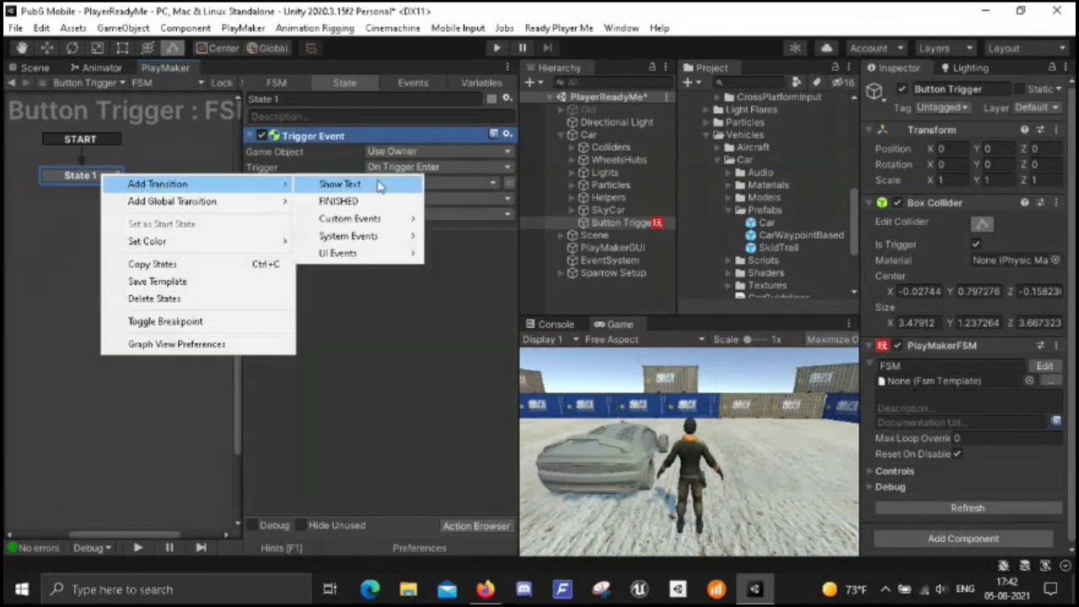
pyautogui.click(379, 186)
pyautogui.moveTo(112, 188); pyautogui.dragTo(75, 269)
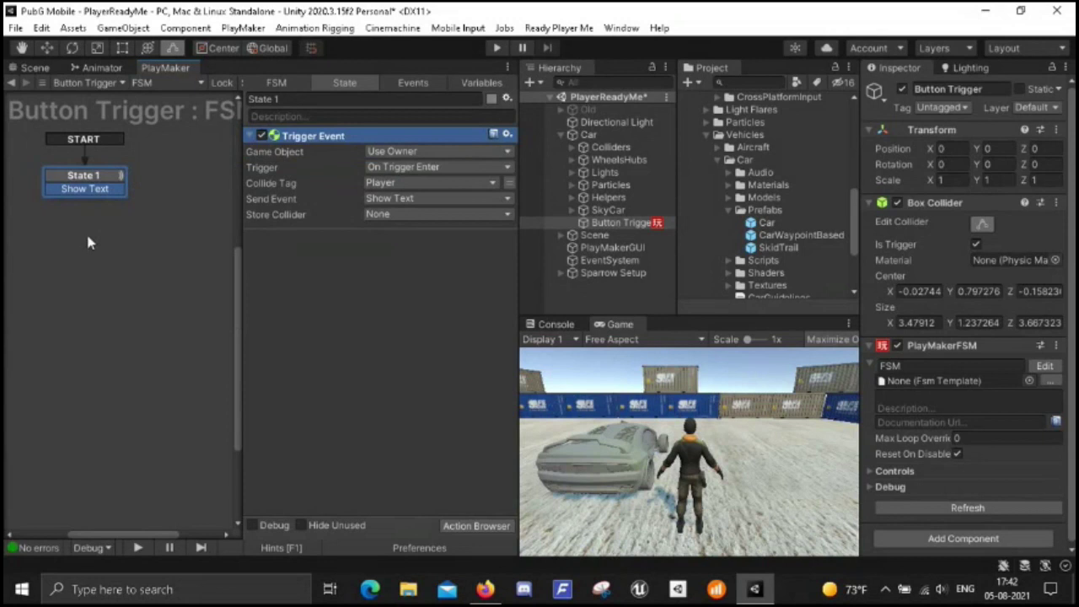
pyautogui.moveTo(119, 195); pyautogui.dragTo(84, 243)
pyautogui.click(88, 178)
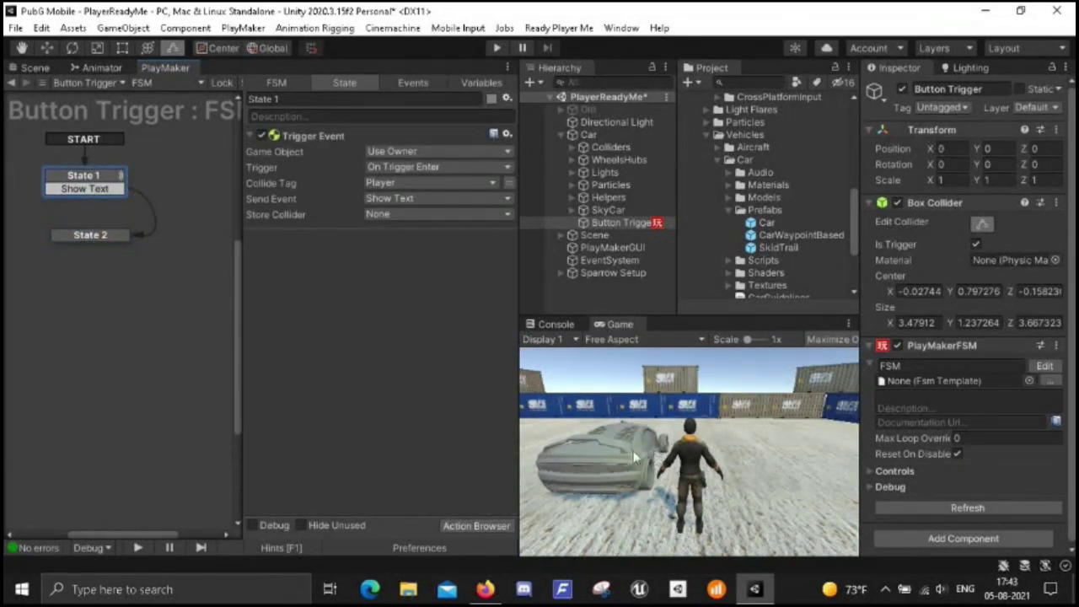
pyautogui.moveTo(95, 244)
pyautogui.mouseDown()
pyautogui.moveTo(80, 241)
pyautogui.moveTo(90, 234)
pyautogui.mouseUp()
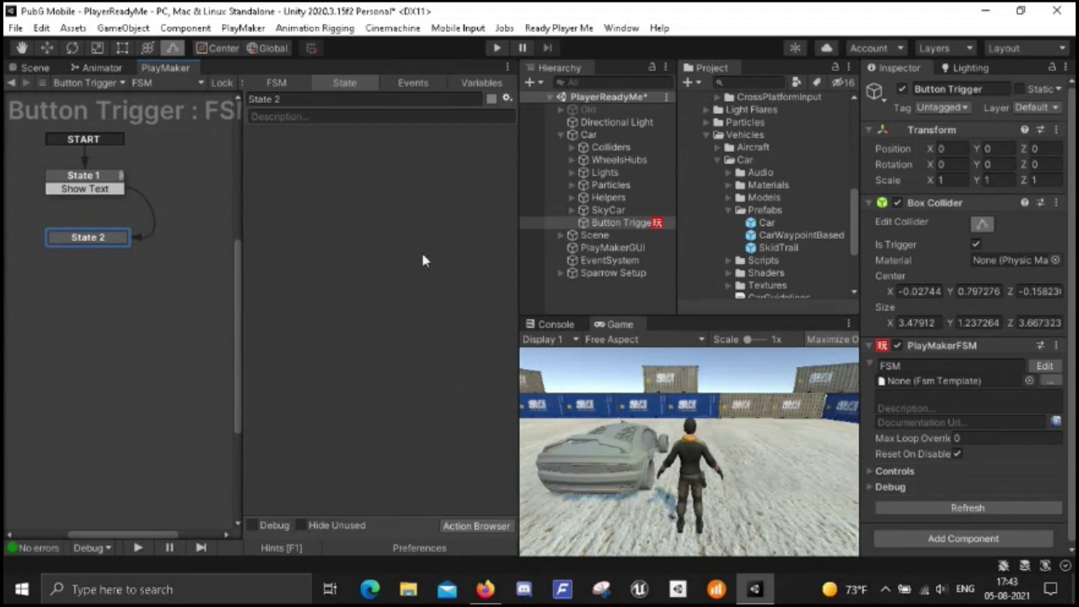
pyautogui.press('`')
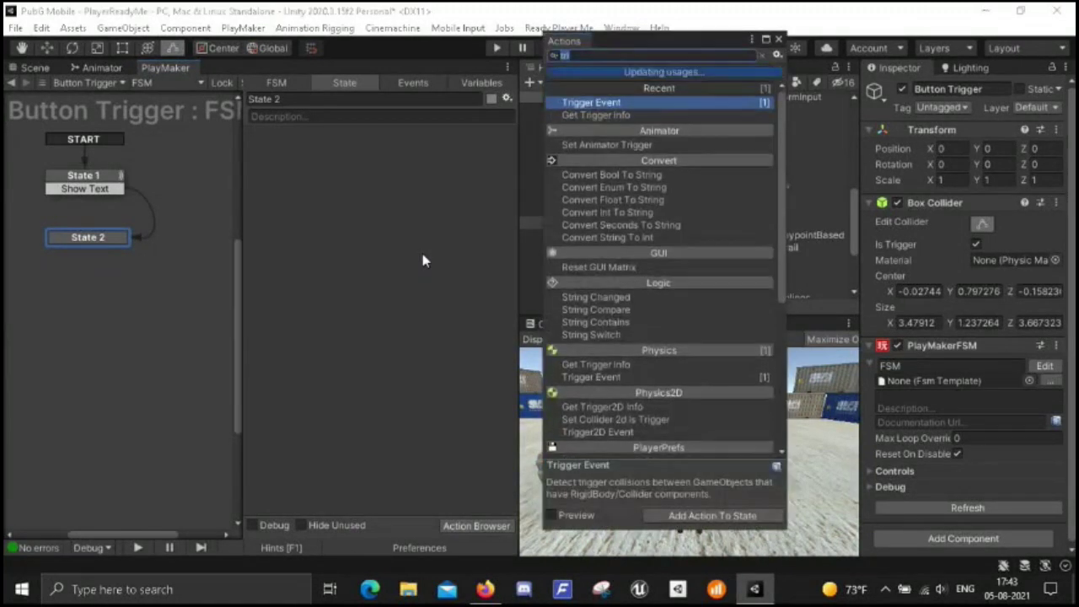
pyautogui.click(779, 41)
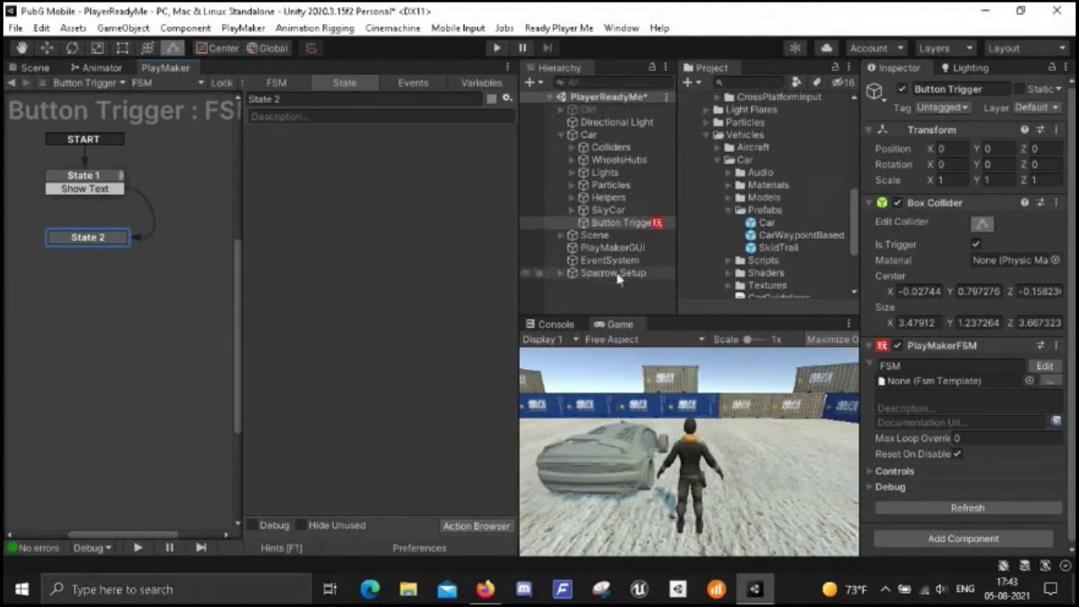
# - Create a TextMeshPro UI text in the scene and name it GetIN
pyautogui.rightClick(592, 224)
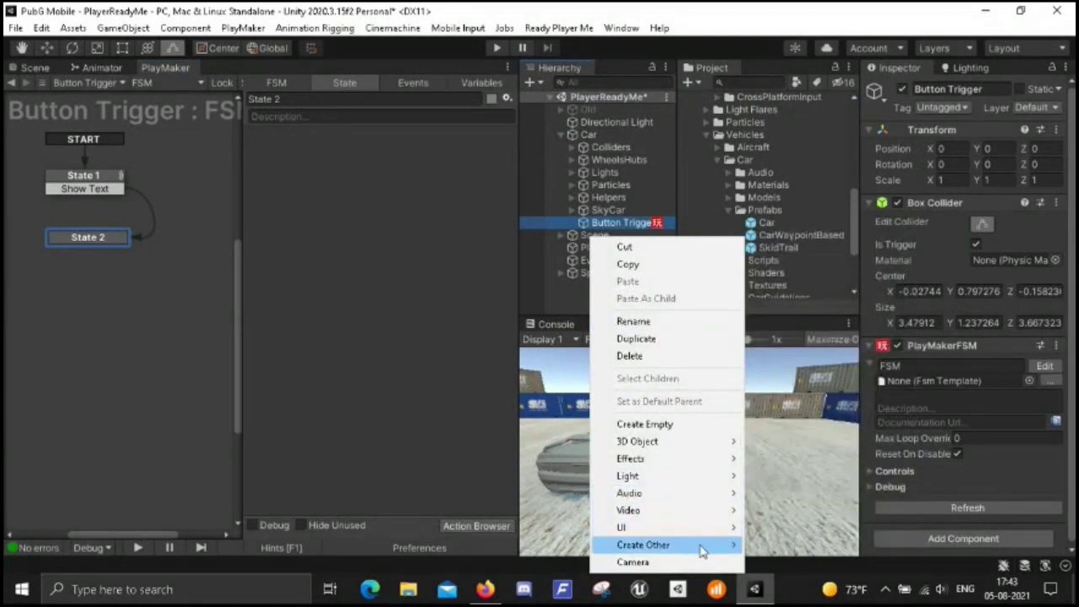
pyautogui.moveTo(674, 526)
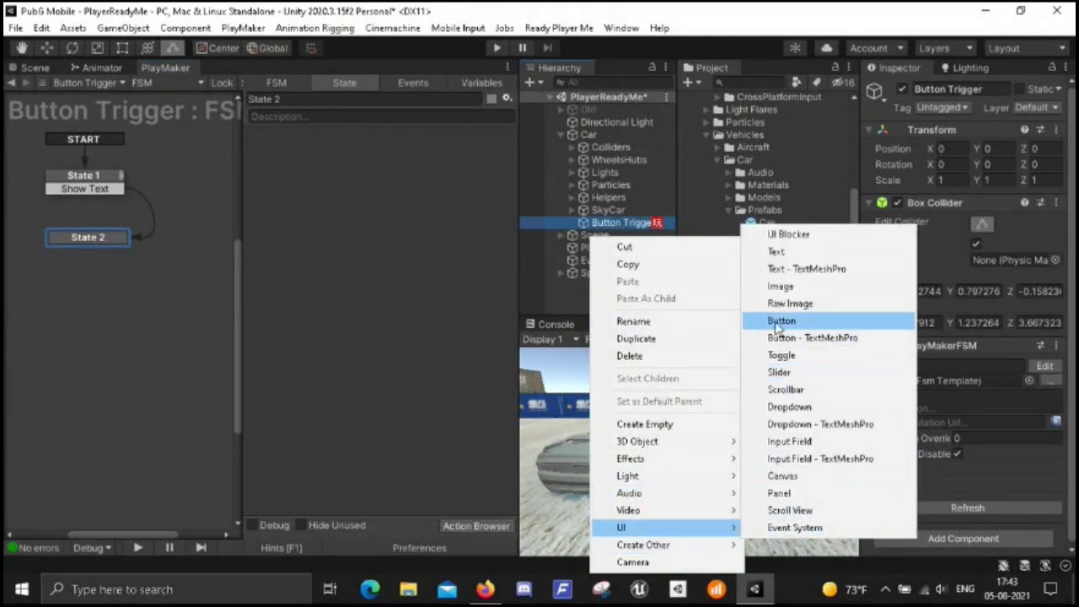
pyautogui.click(814, 270)
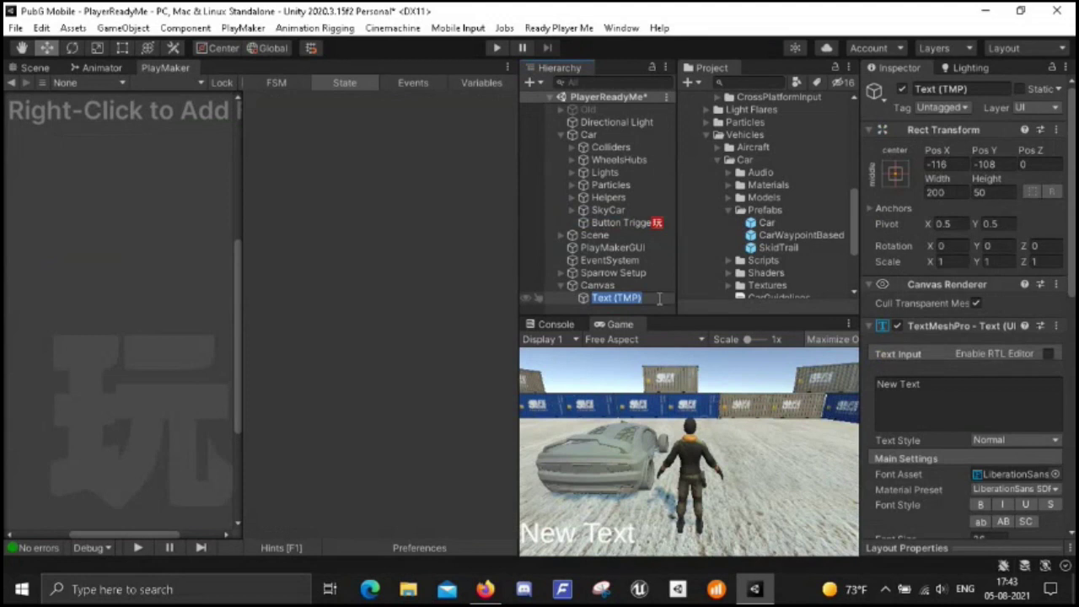
pyautogui.write('GetIN')
pyautogui.press('Return')
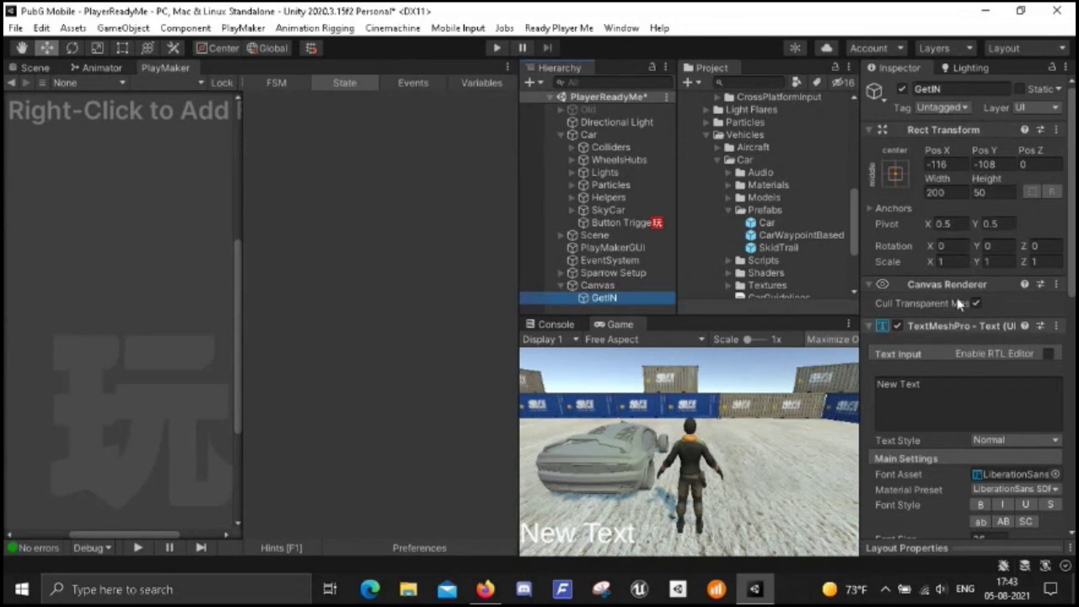
# - Anchor and position the GetIN text at the bottom center of the canvas
pyautogui.click(895, 172)
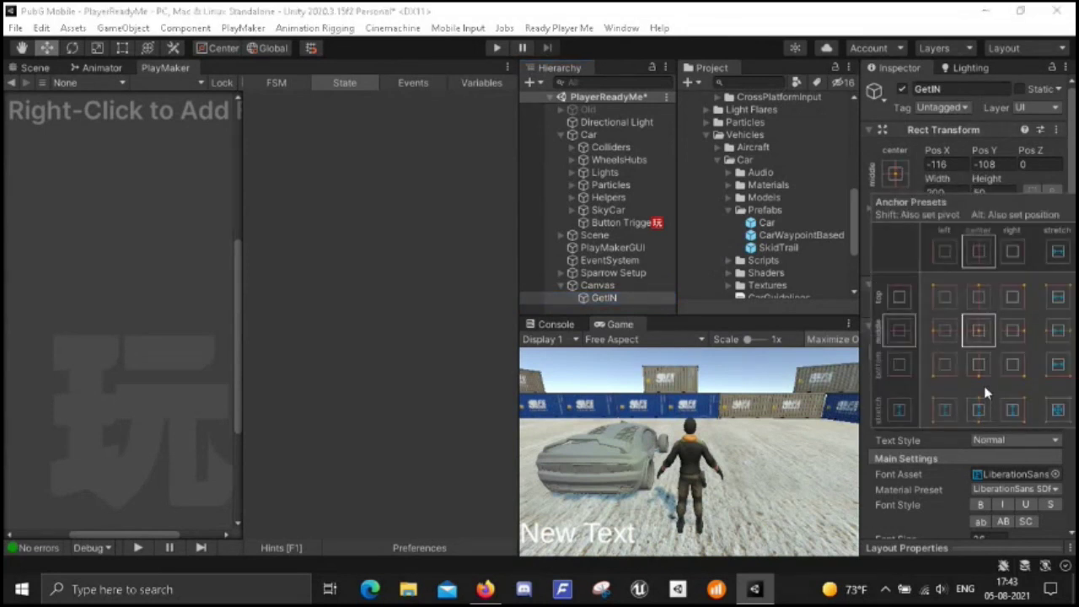
pyautogui.press('alt')
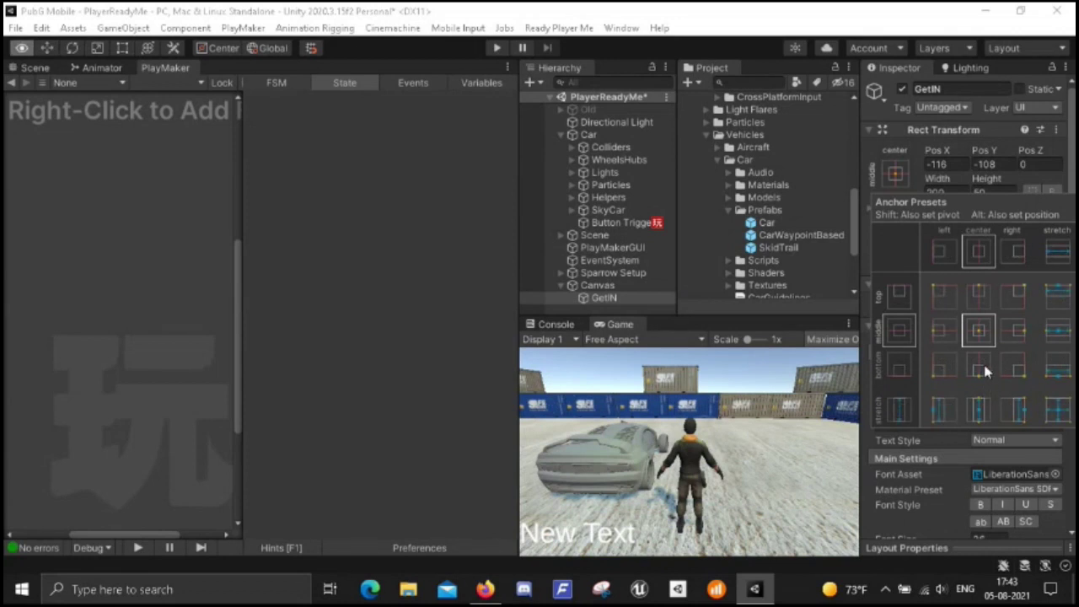
pyautogui.keyDown('alt'); pyautogui.click(979, 368); pyautogui.keyUp('alt')
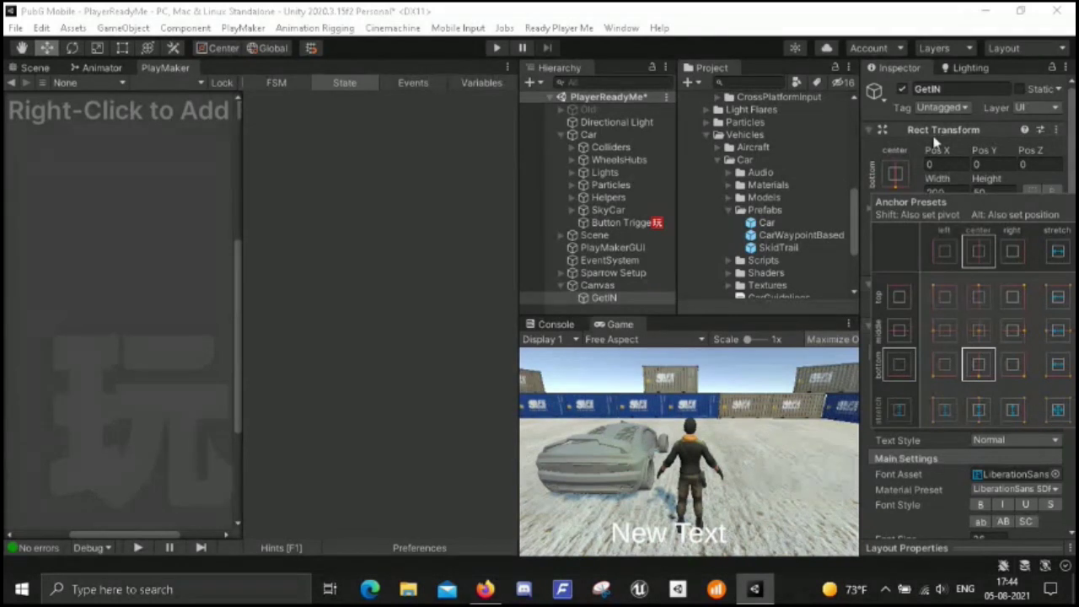
pyautogui.click(896, 179)
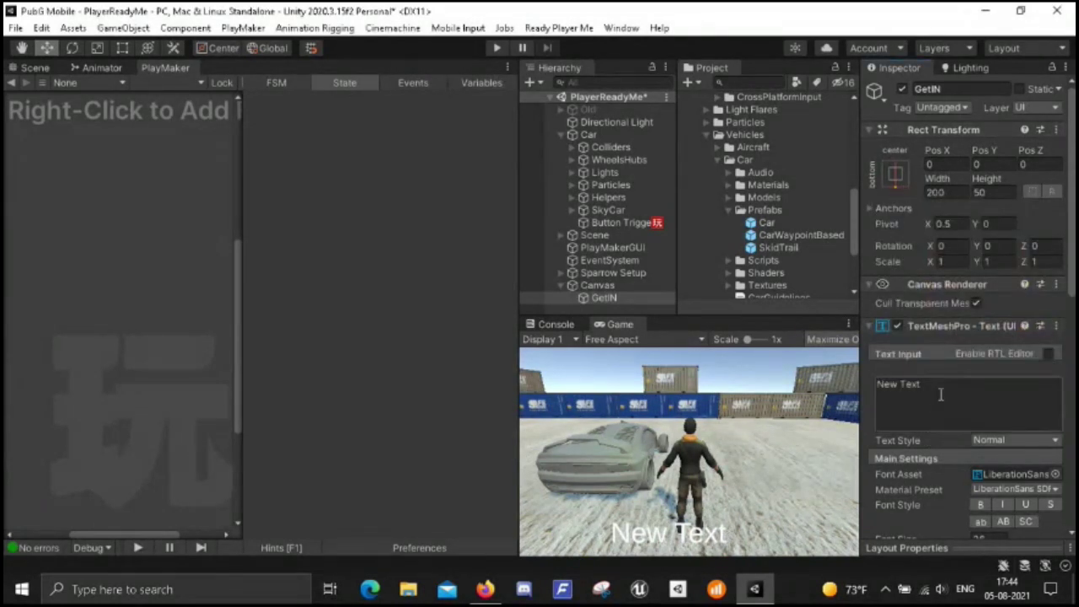
# - Set the GetIN text content to "Press F to get in"
pyautogui.click(871, 400)
pyautogui.write('G')
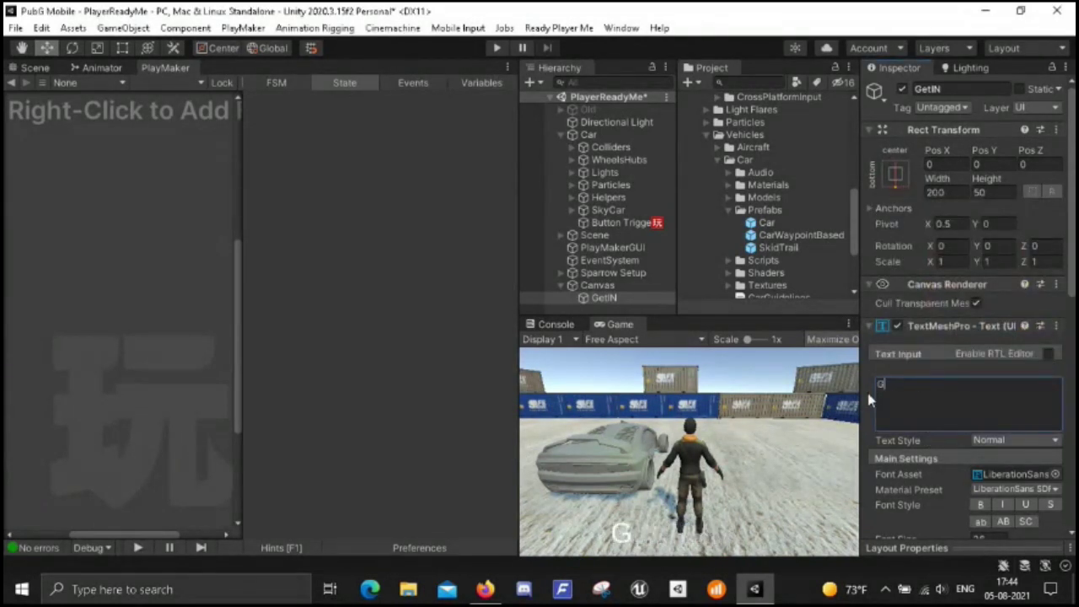
pyautogui.write('et IN')
pyautogui.press('BackSpace')
pyautogui.press('BackSpace')
pyautogui.press('BackSpace')
pyautogui.press('BackSpace')
pyautogui.press('BackSpace')
pyautogui.press('BackSpace')
pyautogui.write('Press ')
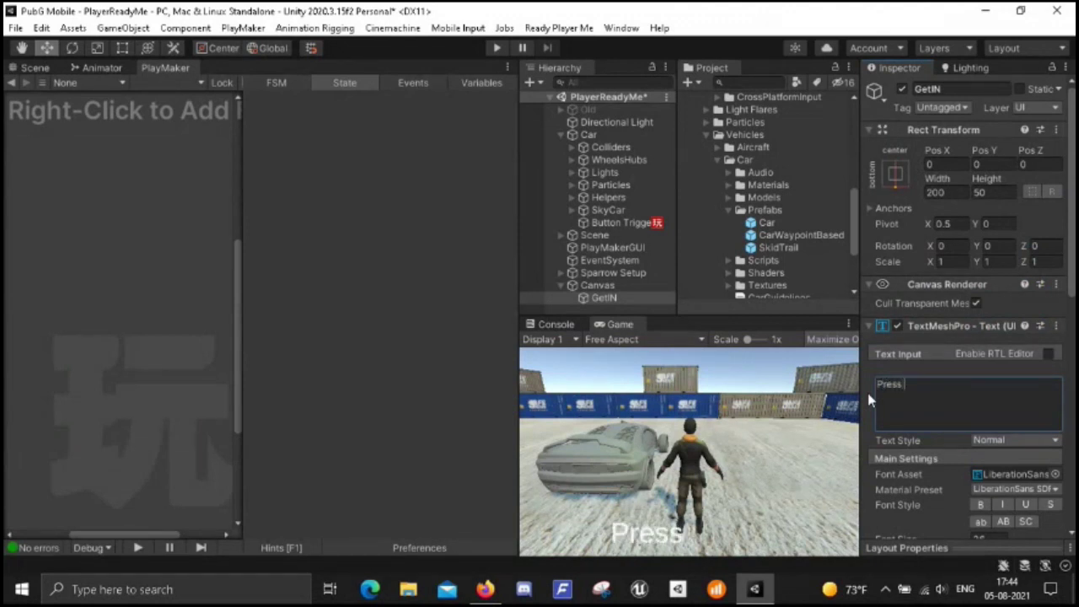
pyautogui.write('F to get in')
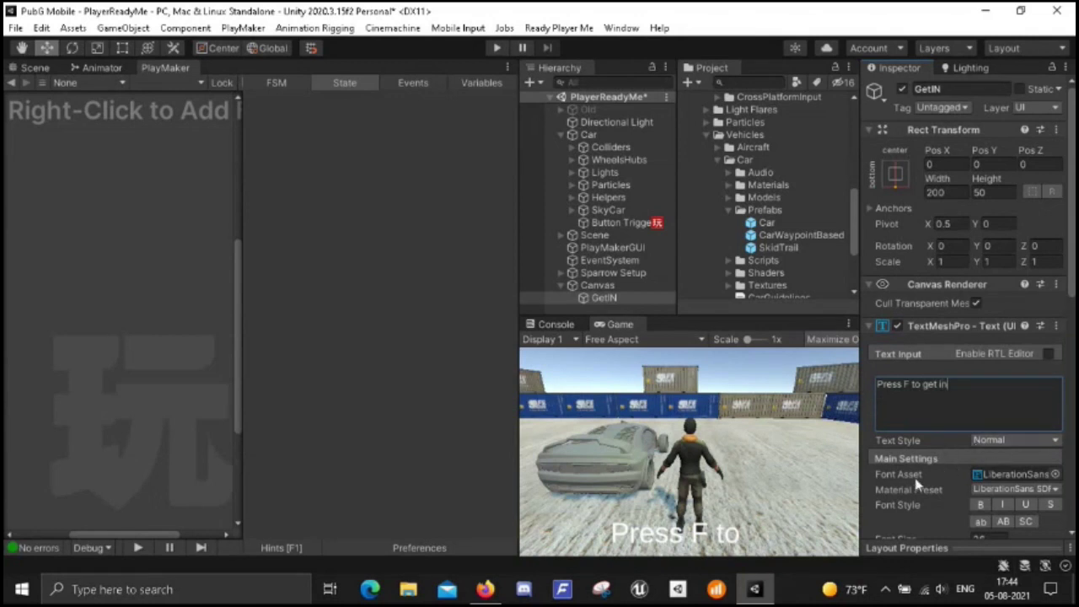
# - Center-align the GetIN text horizontally and reduce its font size to about 26.78
pyautogui.scroll(-6, 922, 485)
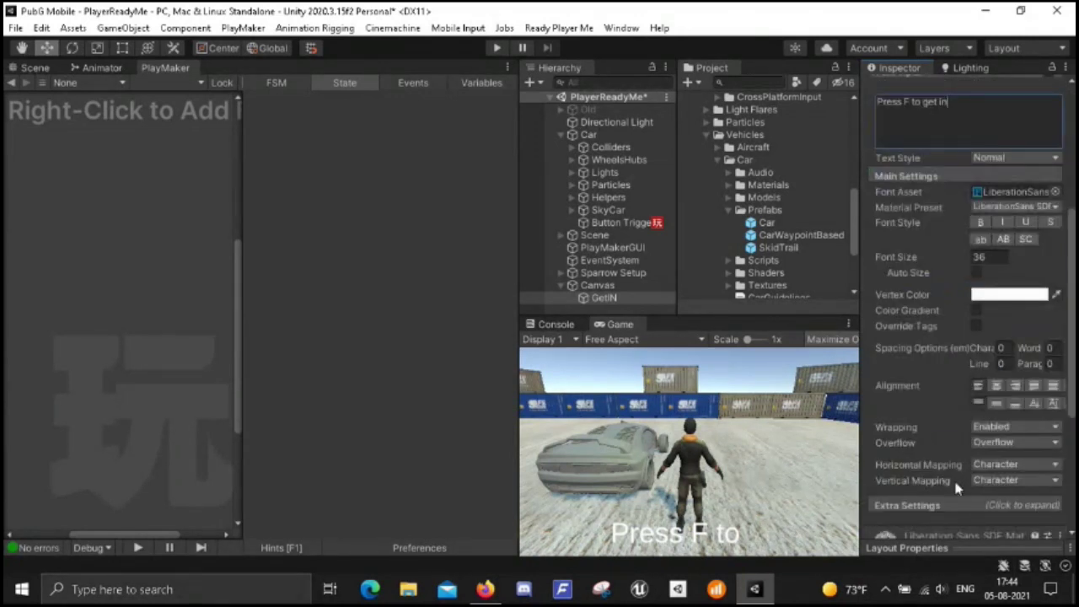
pyautogui.click(997, 384)
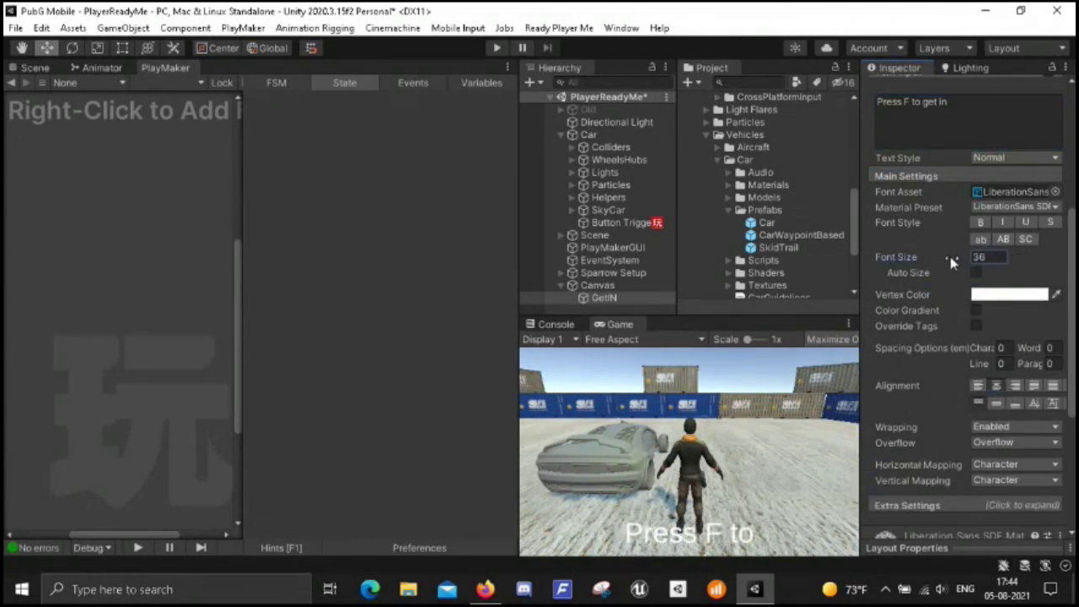
pyautogui.moveTo(938, 263); pyautogui.dragTo(729, 331)
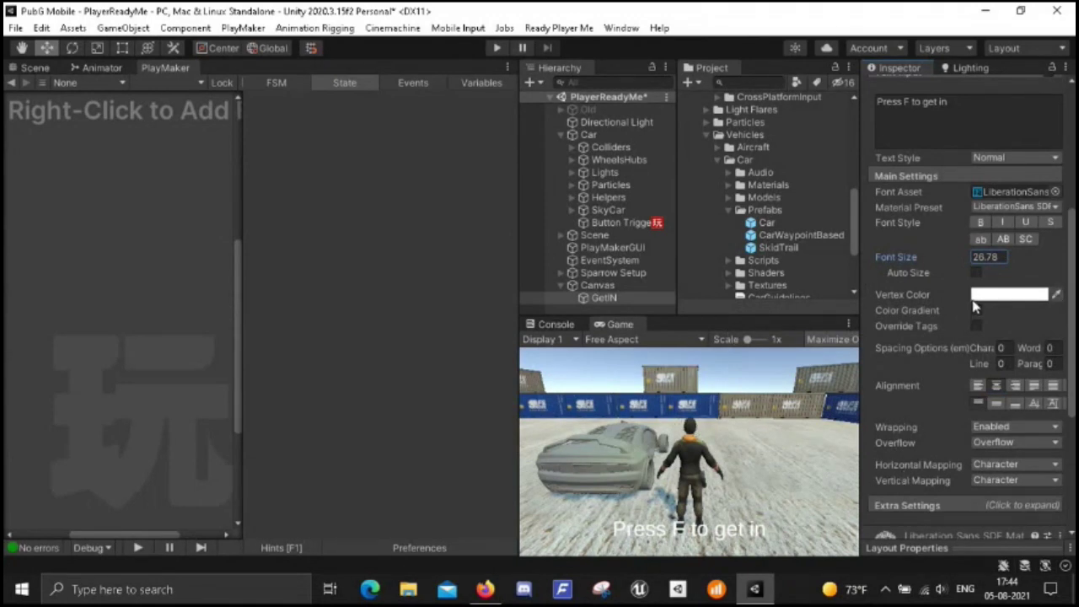
# - Set the vertex color of the GetIN text to pure red, FF0000
pyautogui.click(1002, 296)
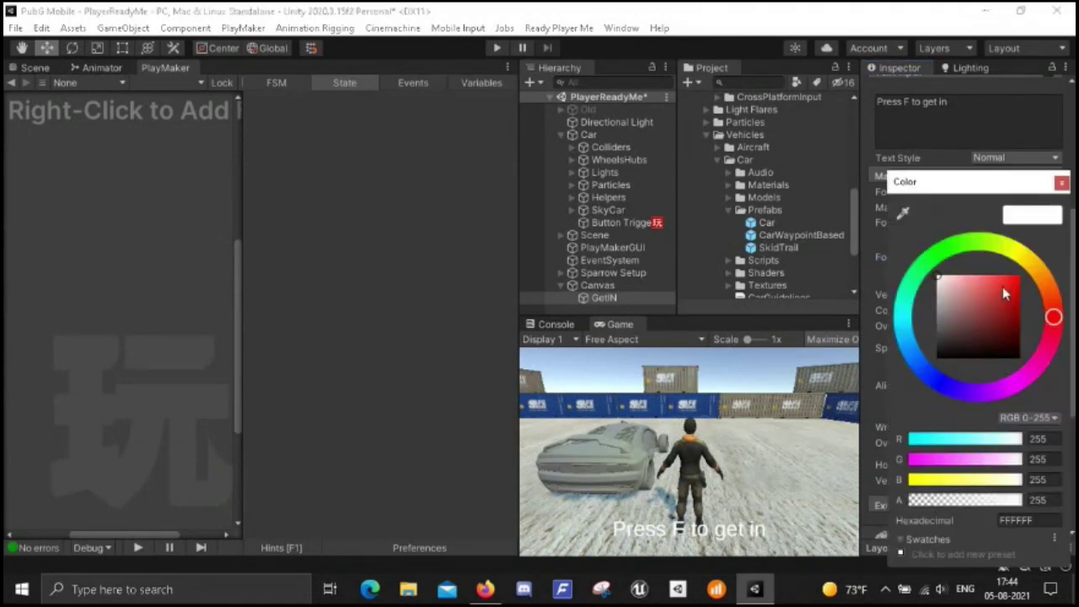
pyautogui.moveTo(1004, 293); pyautogui.dragTo(1070, 253)
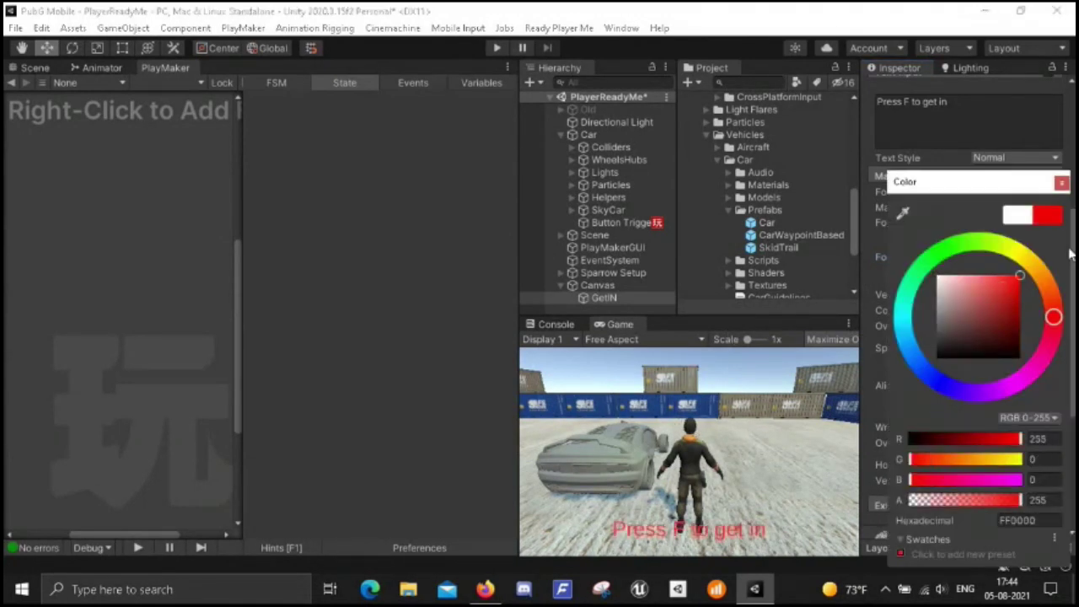
pyautogui.click(1061, 184)
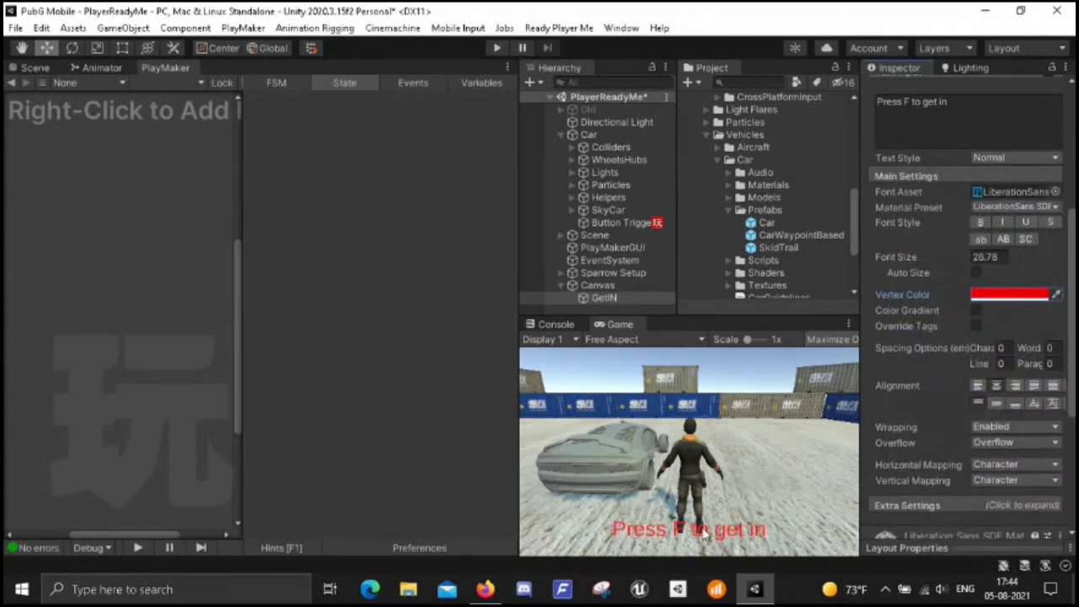
# - Duplicate the GetIN text object and rename the copy GetOut
pyautogui.click(568, 299)
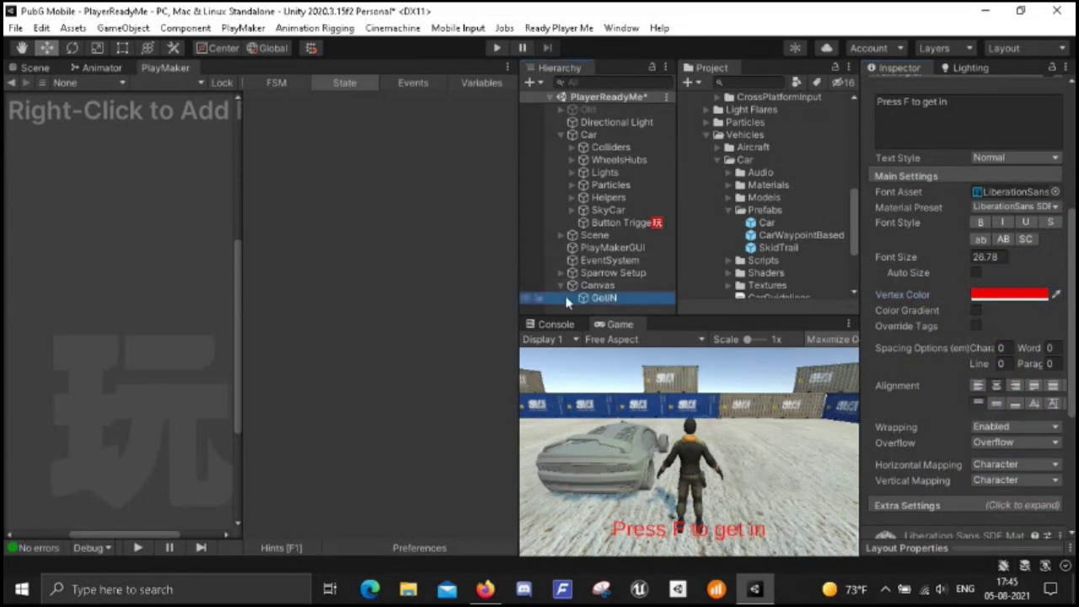
pyautogui.hotkey('ctrl', 'd')
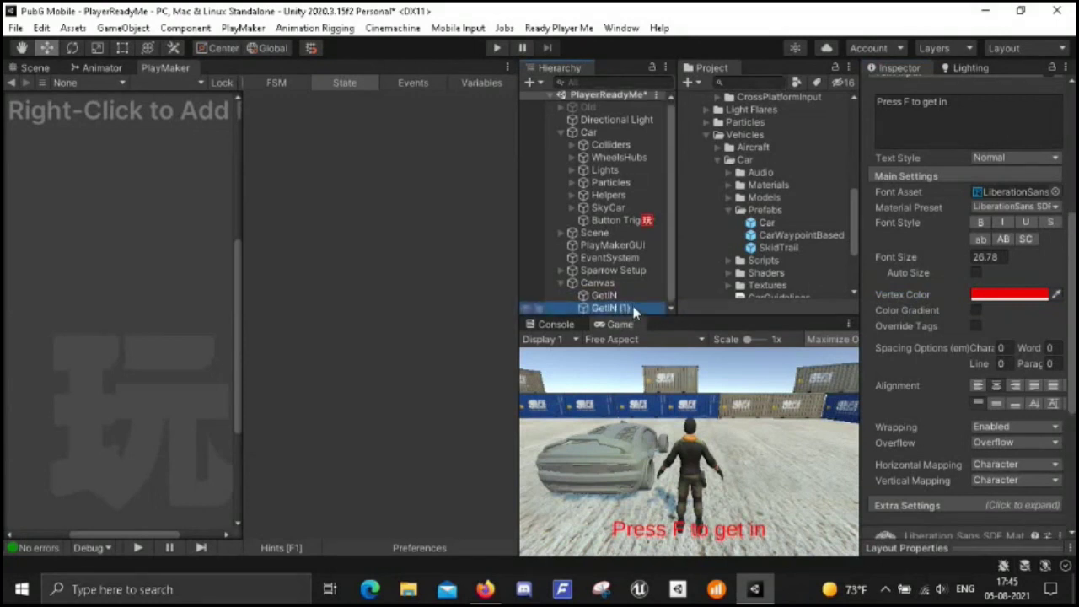
pyautogui.click(611, 308)
pyautogui.click(980, 89)
pyautogui.click(986, 89)
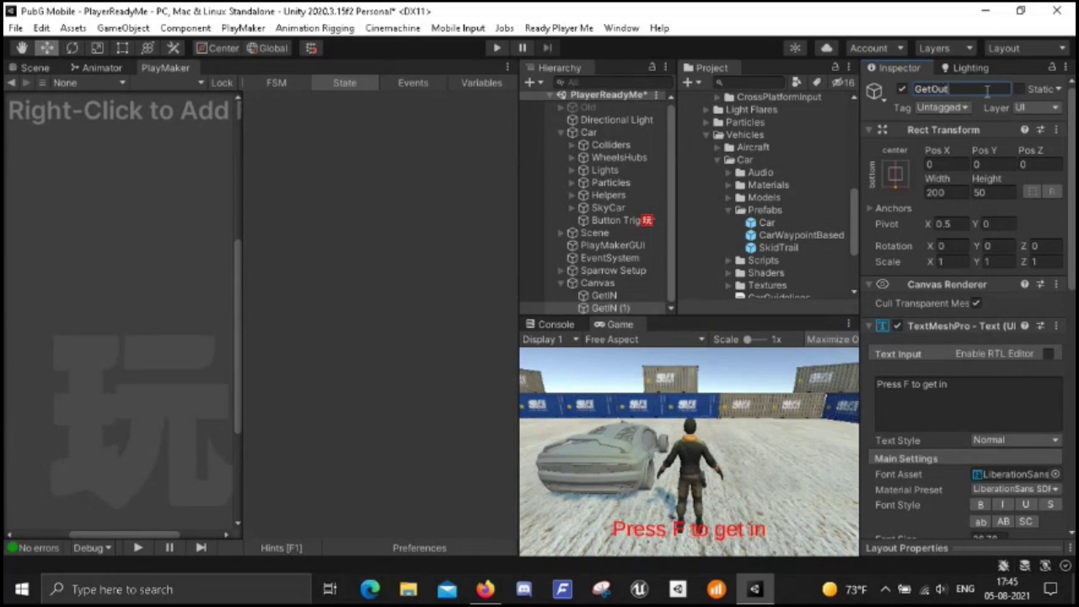
pyautogui.write('GetOut')
pyautogui.press('Return')
# - Change the GetOut text content to "Press F to Get Out"
pyautogui.scroll(-5, 1011, 190)
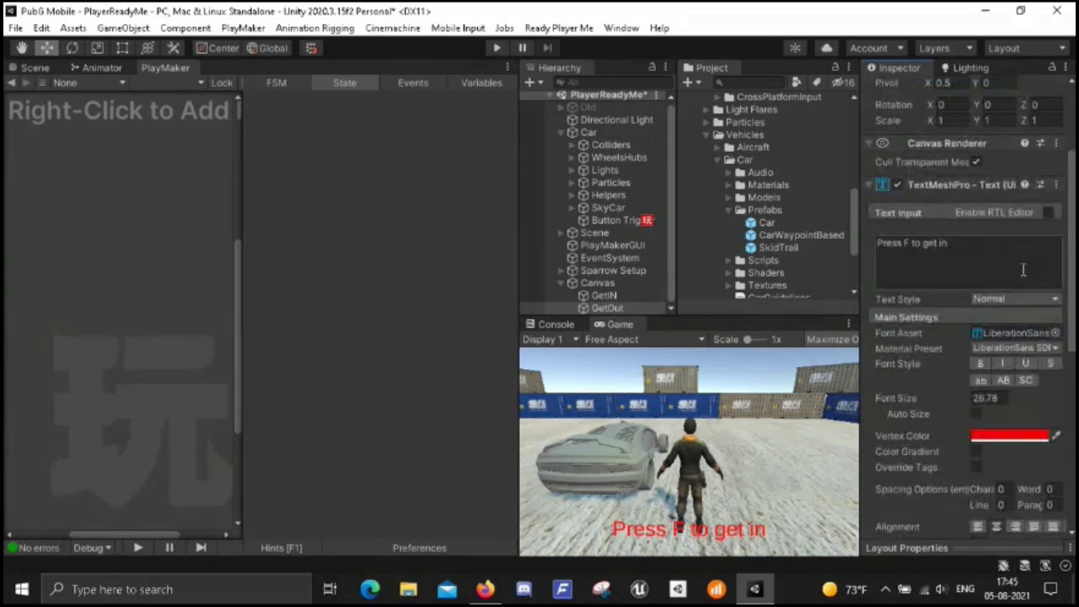
pyautogui.scroll(3, 972, 168)
pyautogui.click(968, 242)
pyautogui.click(976, 247)
pyautogui.press('BackSpace')
pyautogui.press('BackSpace')
pyautogui.write('Out')
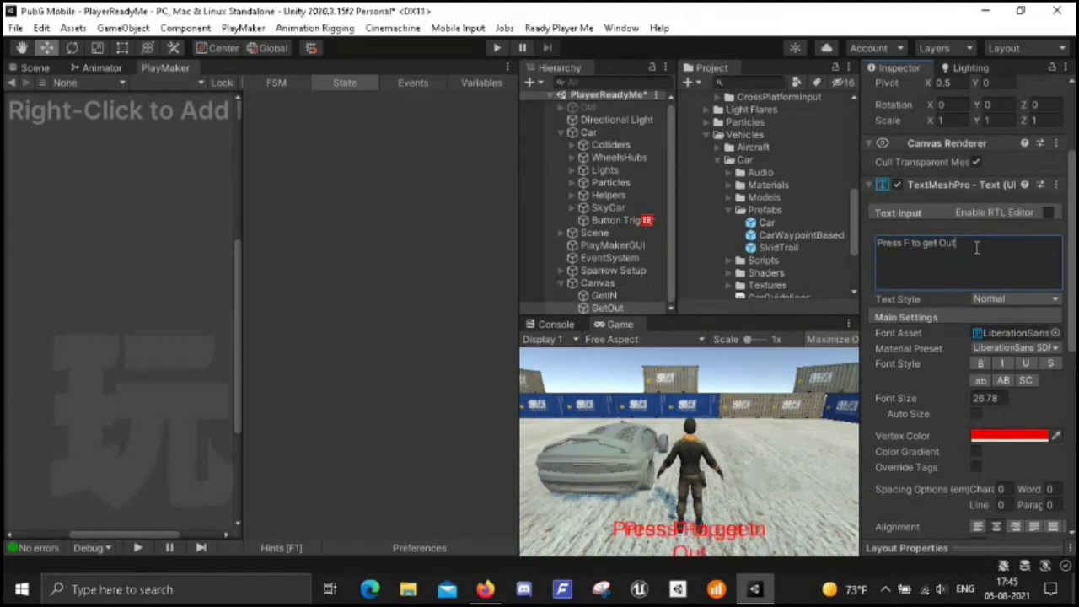
pyautogui.press('BackSpace')
pyautogui.write('G')
pyautogui.scroll(-5, 997, 281)
pyautogui.scroll(5, 997, 280)
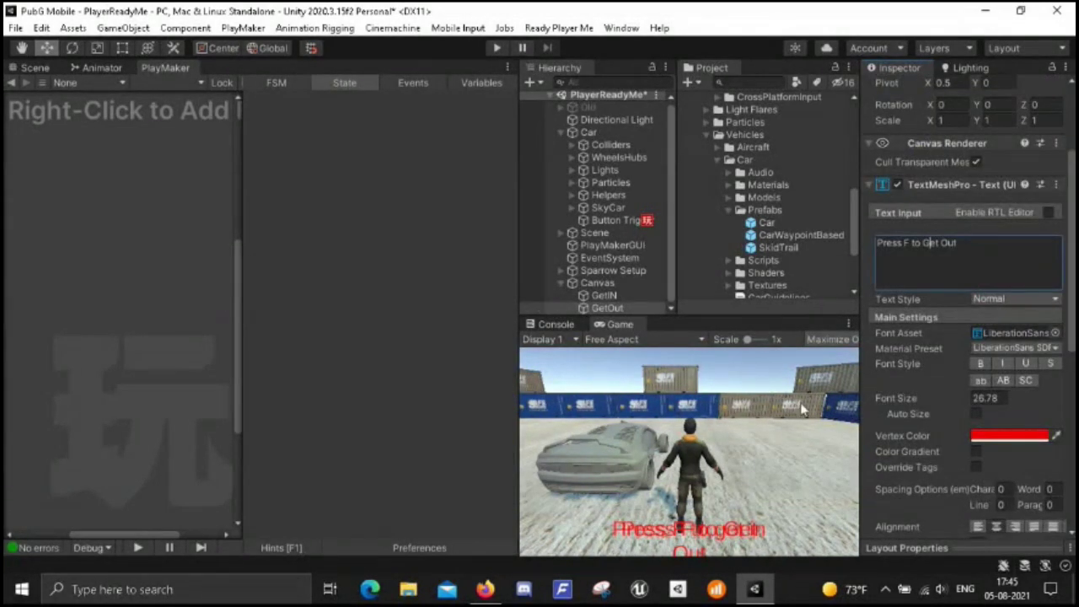
# - Deactivate the GetIN text object
pyautogui.click(594, 295)
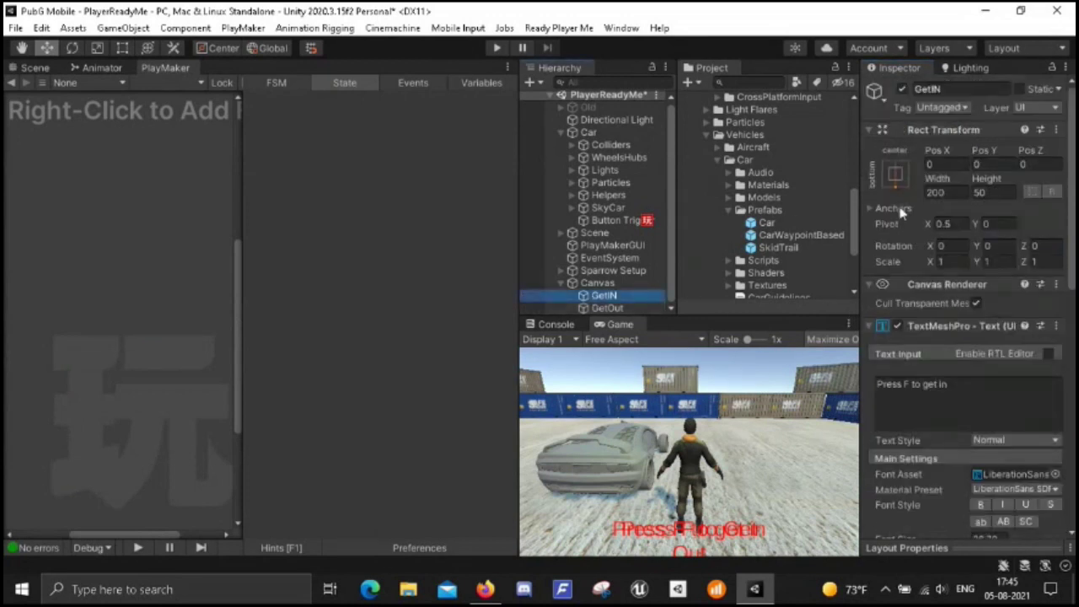
pyautogui.click(901, 89)
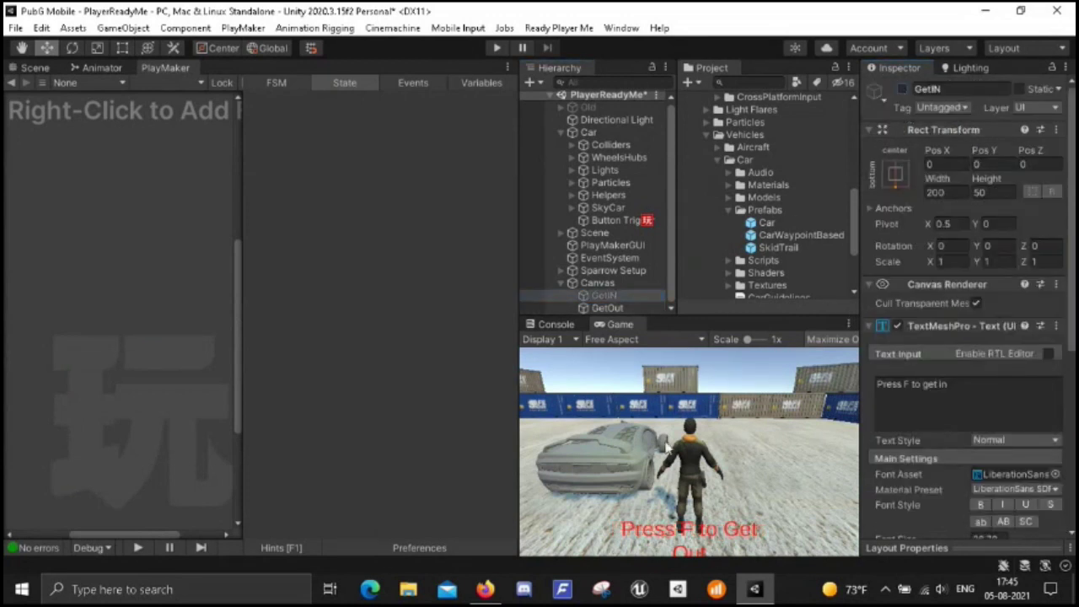
# - Deactivate the GetOut text object under the Canvas
pyautogui.click(640, 309)
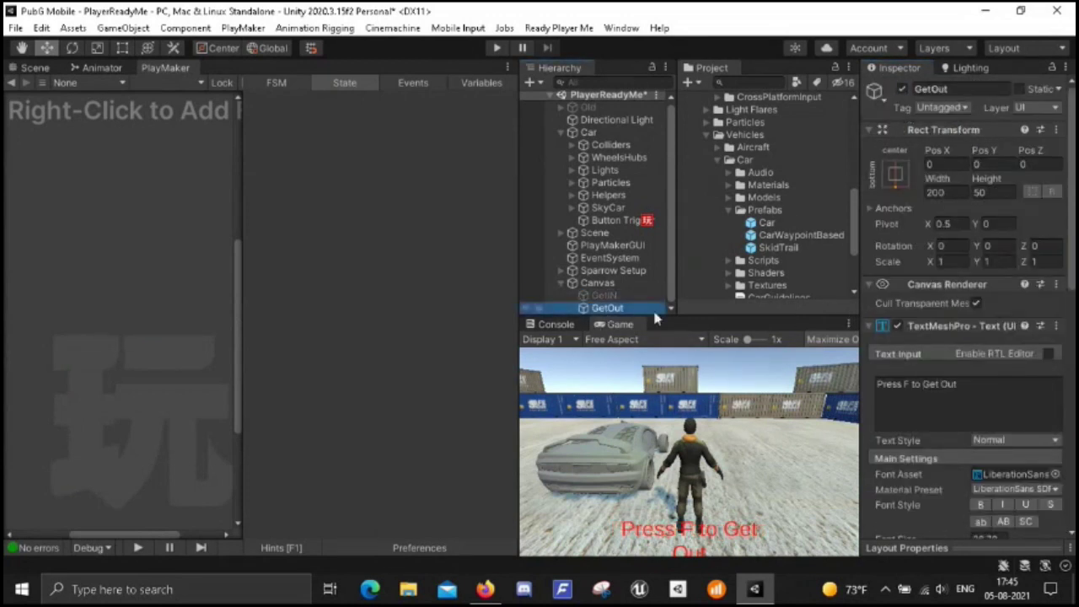
pyautogui.click(902, 89)
# - Add an Activate Game Object action to State 2 of the Button Trigger's FSM
pyautogui.click(615, 220)
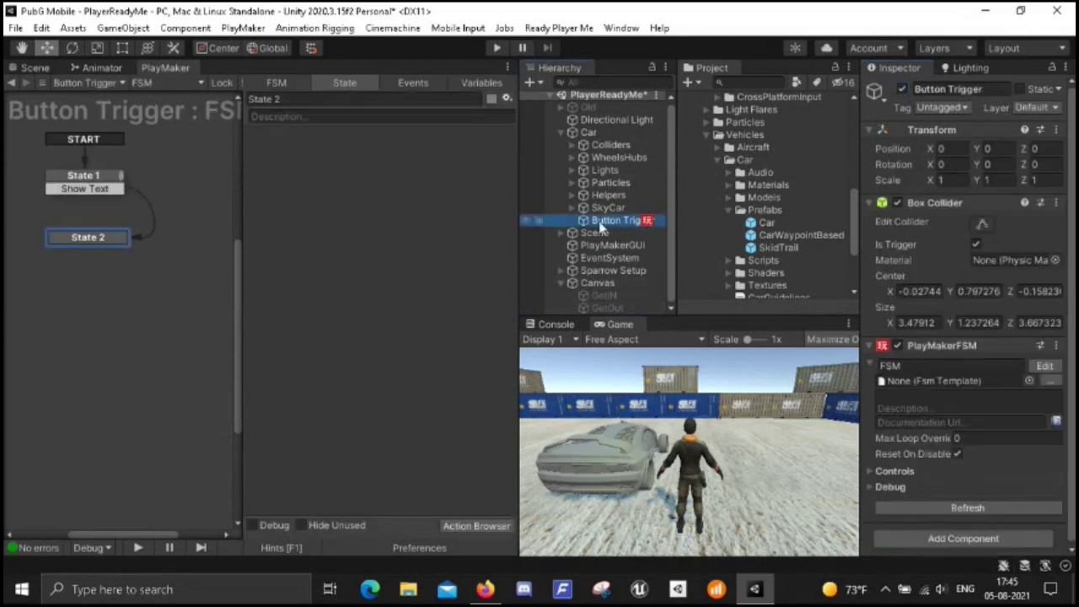
pyautogui.click(84, 177)
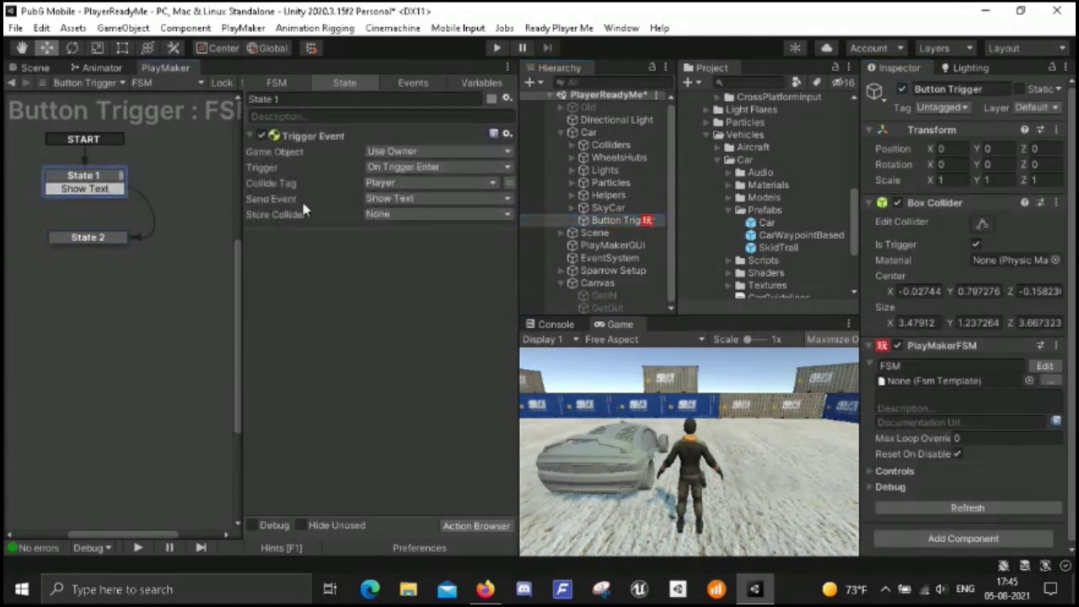
pyautogui.click(101, 238)
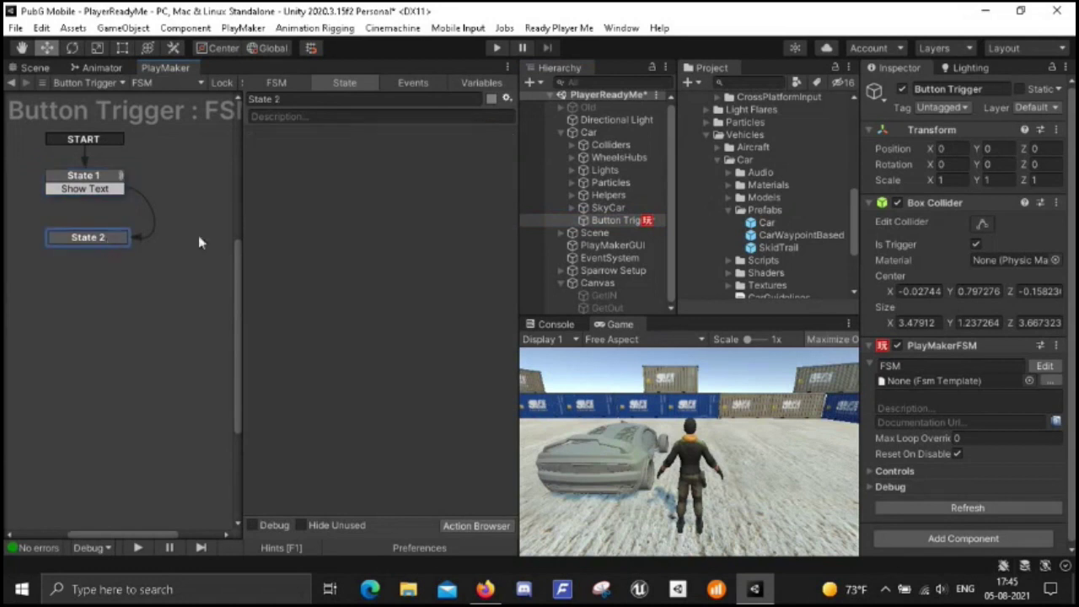
pyautogui.press('`')
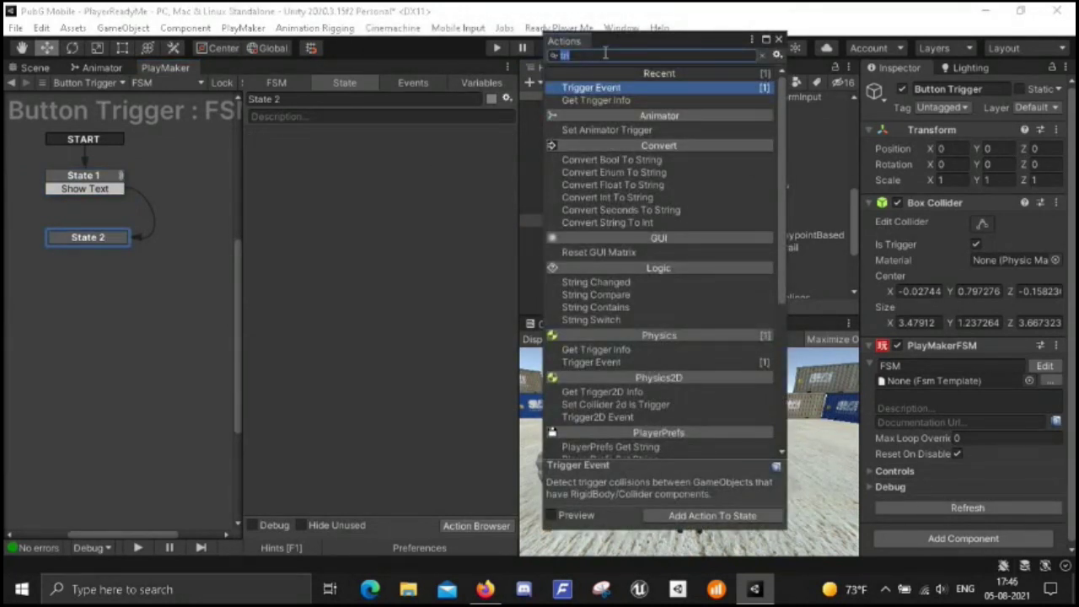
pyautogui.write('act')
pyautogui.press('Return')
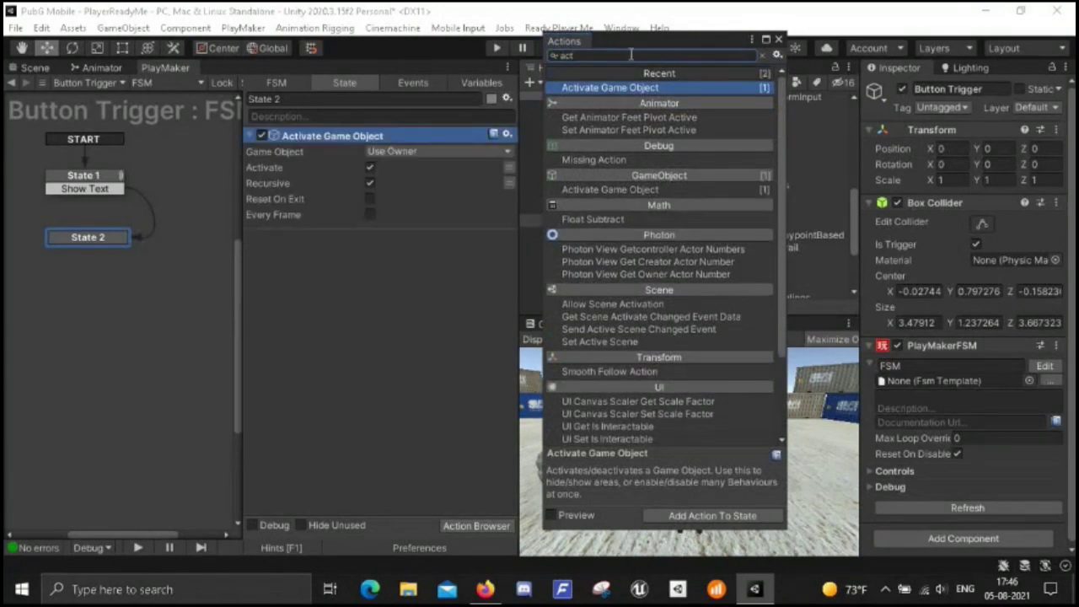
pyautogui.click(777, 41)
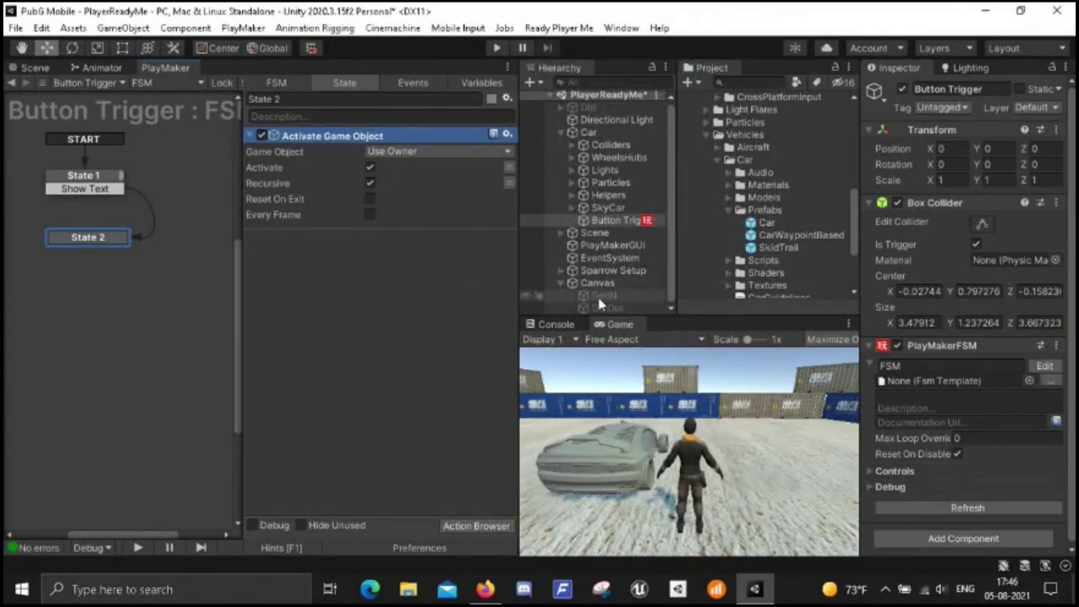
# - Set State 2's Activate Game Object action to Specify Game Object and assign the GetIN text object
pyautogui.moveTo(426, 177); pyautogui.dragTo(430, 152)
pyautogui.click(430, 152)
pyautogui.click(438, 154)
pyautogui.click(436, 189)
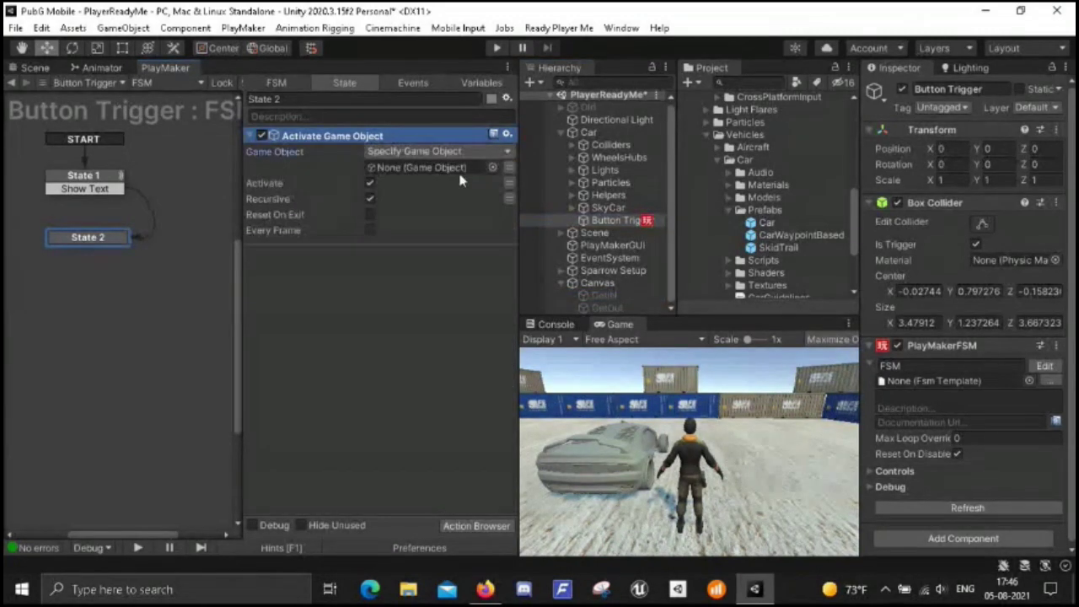
pyautogui.moveTo(609, 296); pyautogui.dragTo(434, 168)
# - Add a Trigger Event action to State 2 below the Activate Game Object action
pyautogui.doubleClick(367, 308)
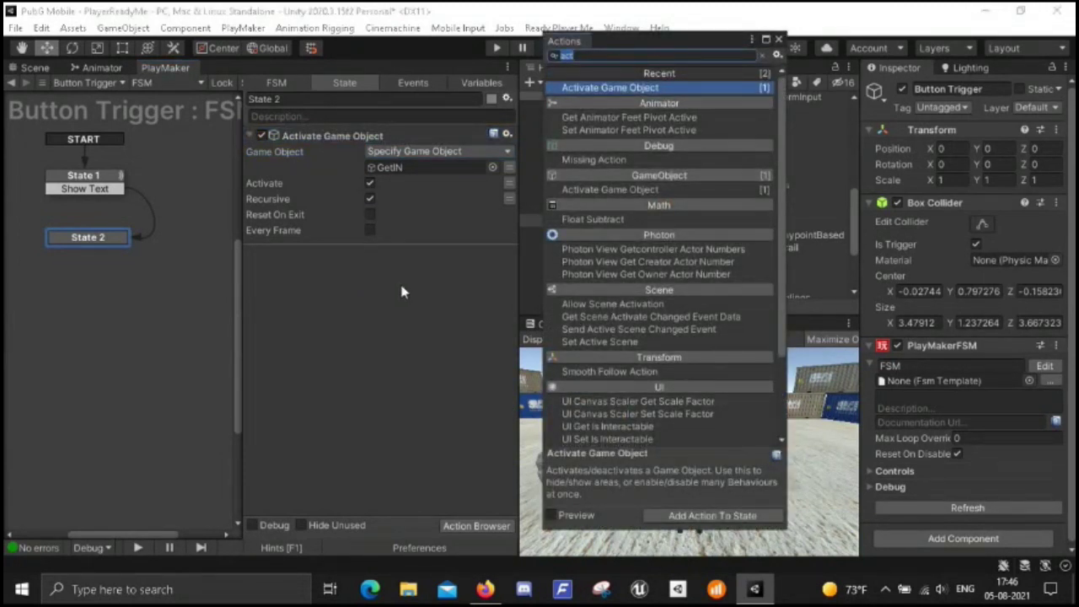
pyautogui.write('on')
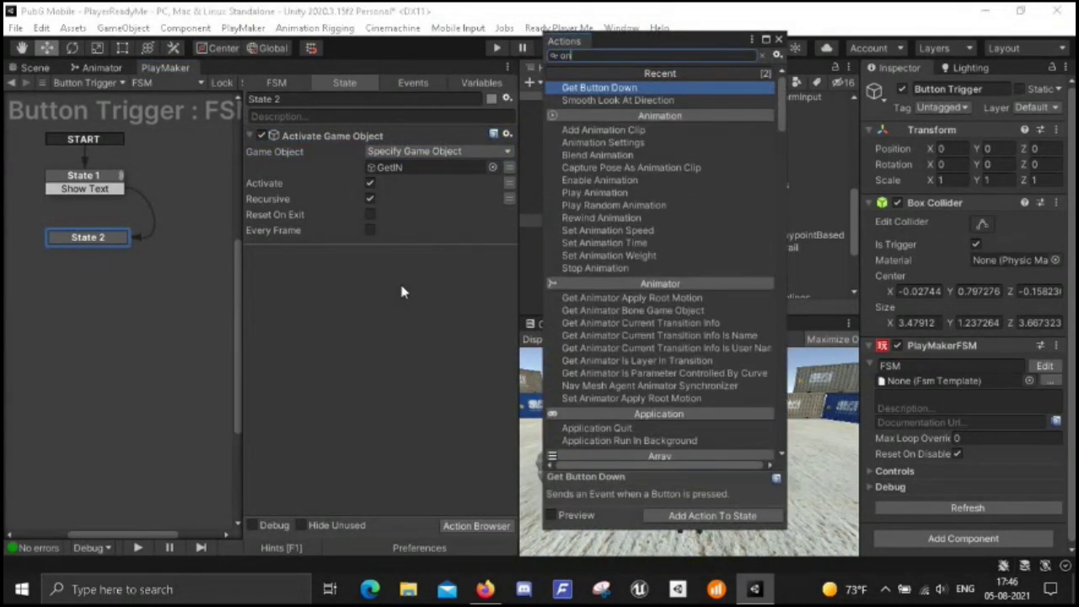
pyautogui.press('BackSpace')
pyautogui.press('BackSpace')
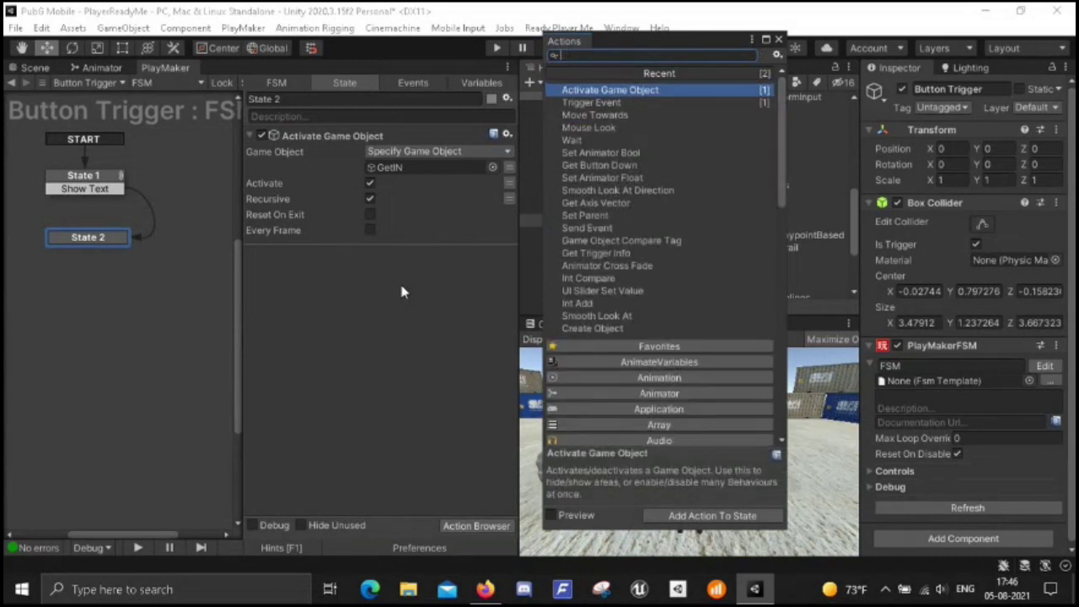
pyautogui.write('tri')
pyautogui.press('Return')
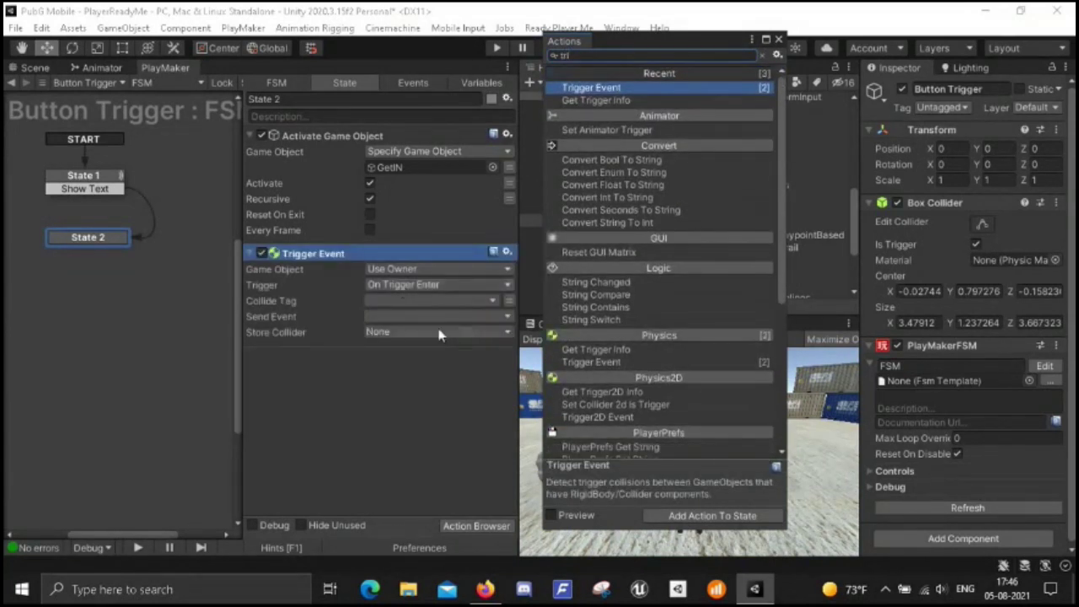
# - Set State 2's Trigger Event to On Trigger Exit with the collide tag Player
pyautogui.click(476, 287)
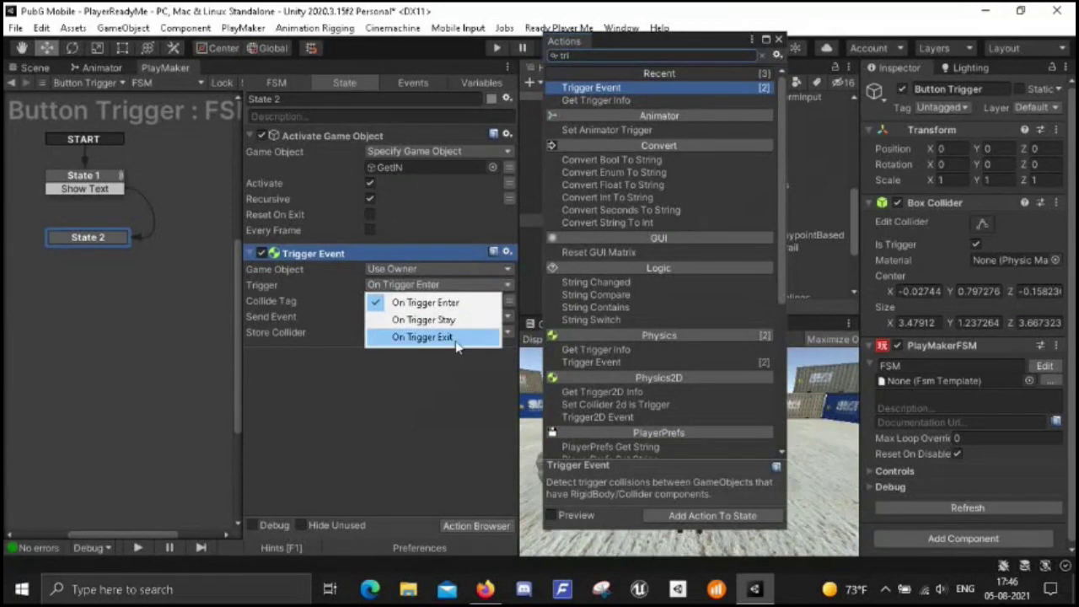
pyautogui.click(422, 337)
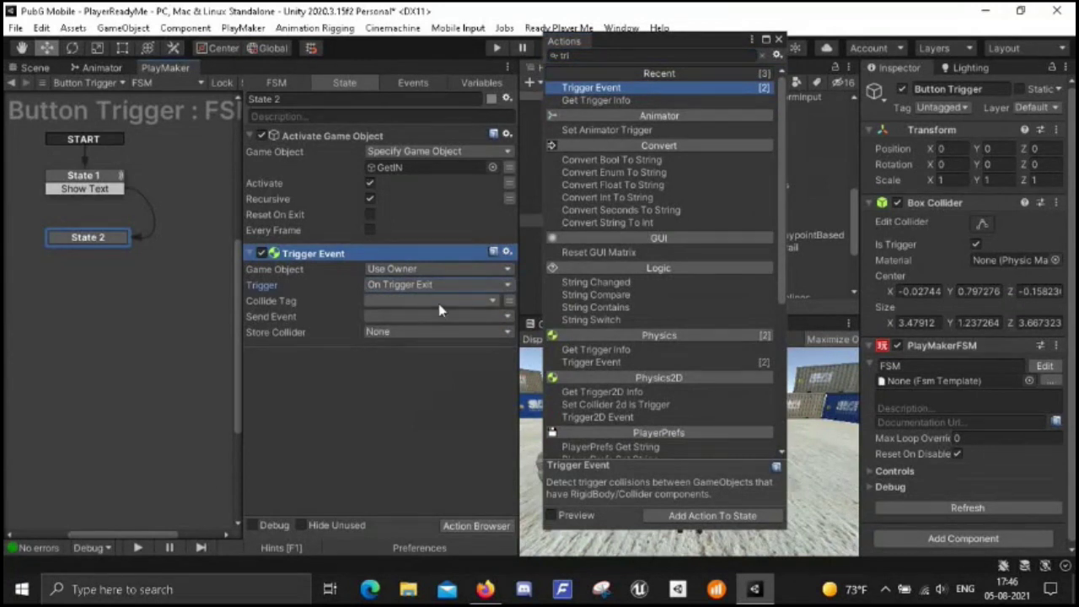
pyautogui.click(439, 302)
pyautogui.click(462, 412)
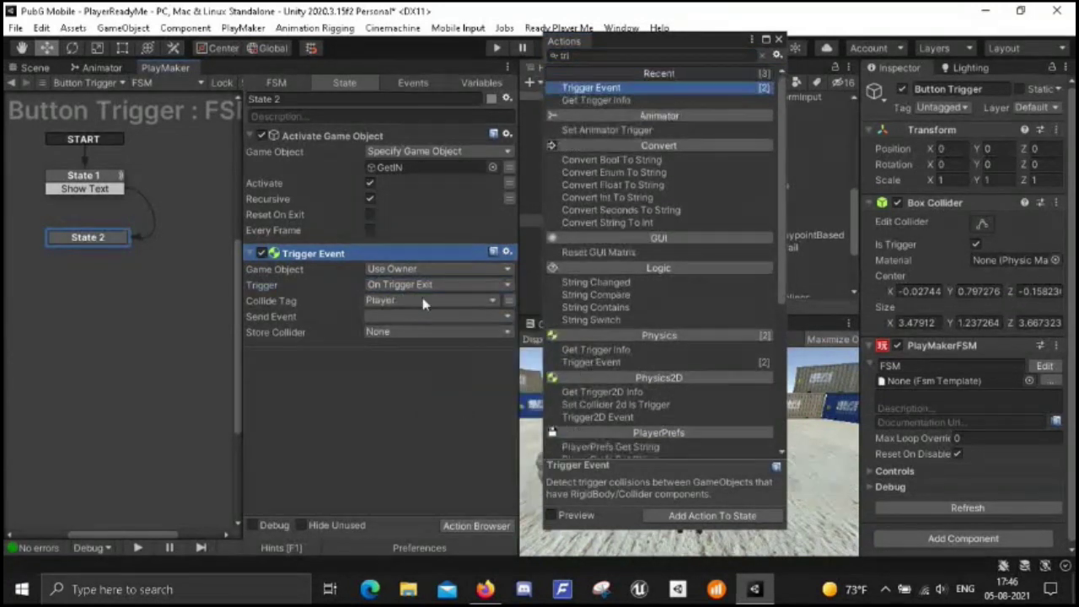
# - Create a new event named "Hide Text" as the event sent by State 2's Trigger Event
pyautogui.click(405, 318)
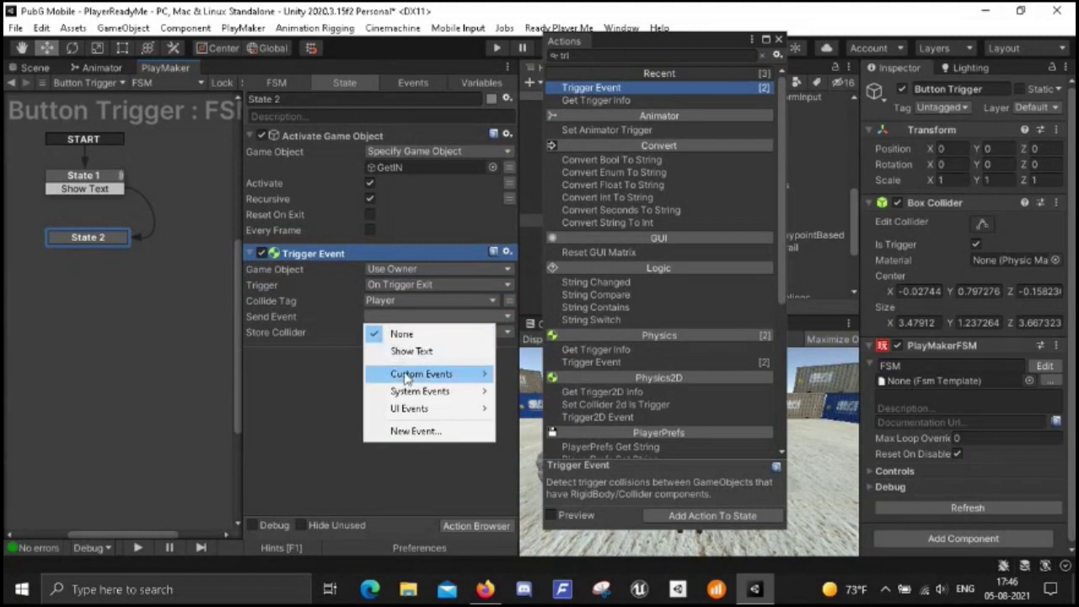
pyautogui.click(409, 431)
pyautogui.write('Hi')
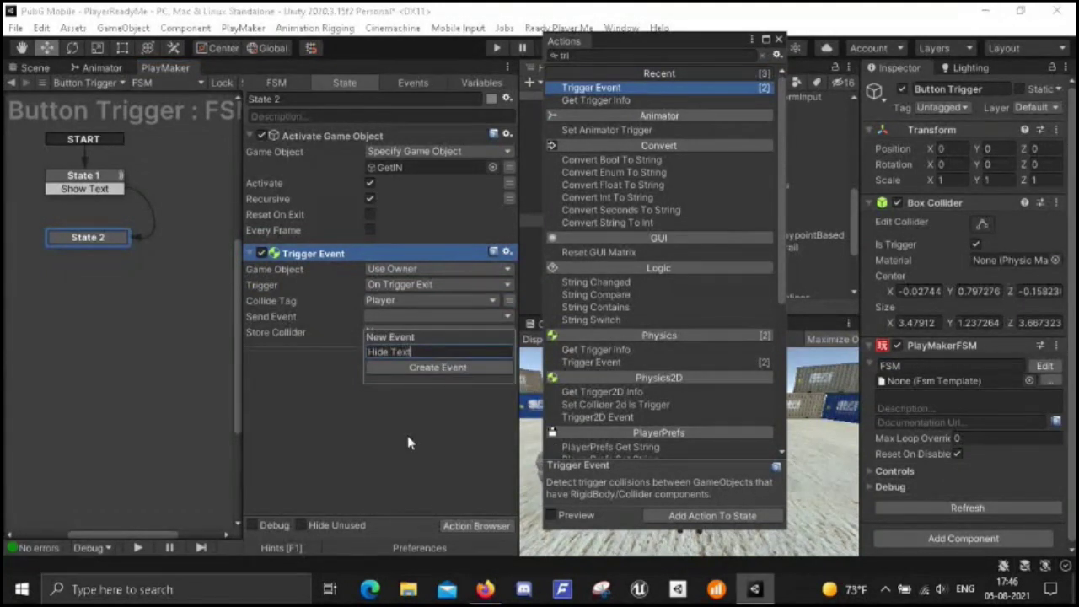
pyautogui.write('de Text')
pyautogui.press('Return')
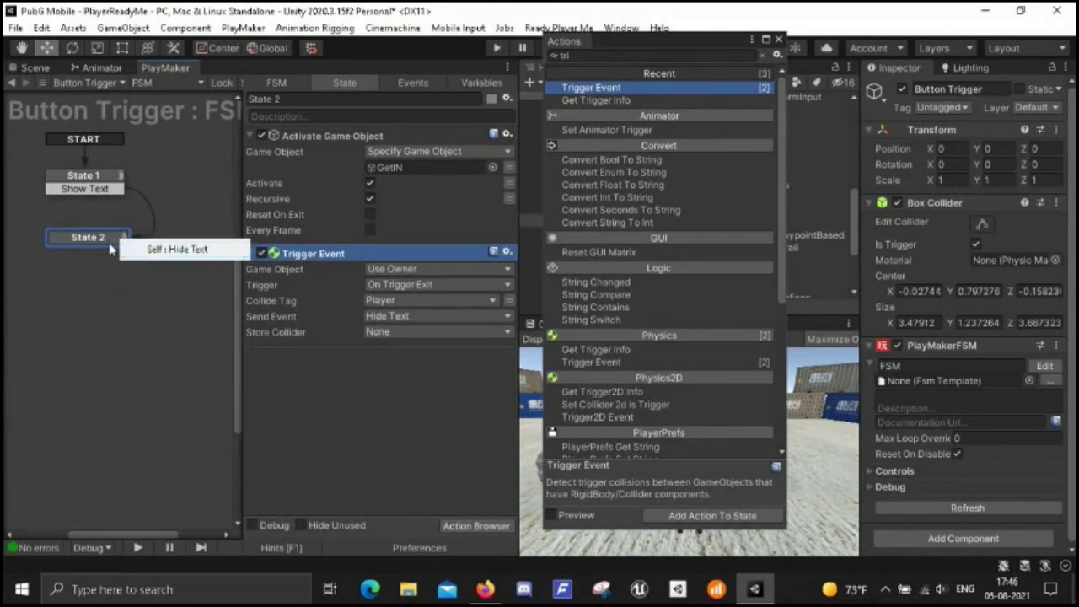
# - Add a Hide Text transition to State 2 and link it back to State 1
pyautogui.rightClick(109, 245)
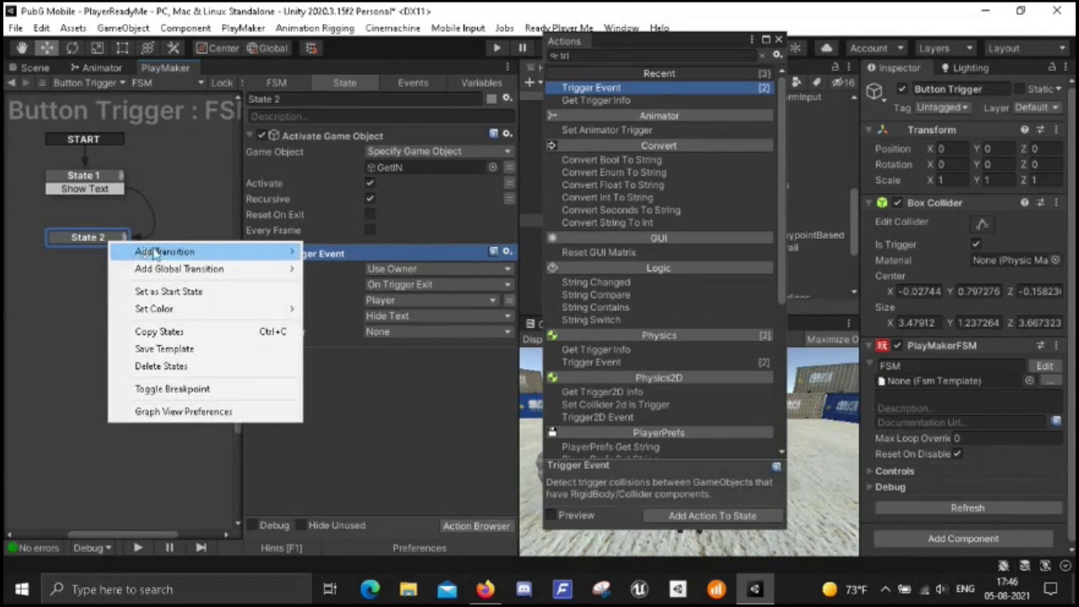
pyautogui.moveTo(177, 252)
pyautogui.click(337, 251)
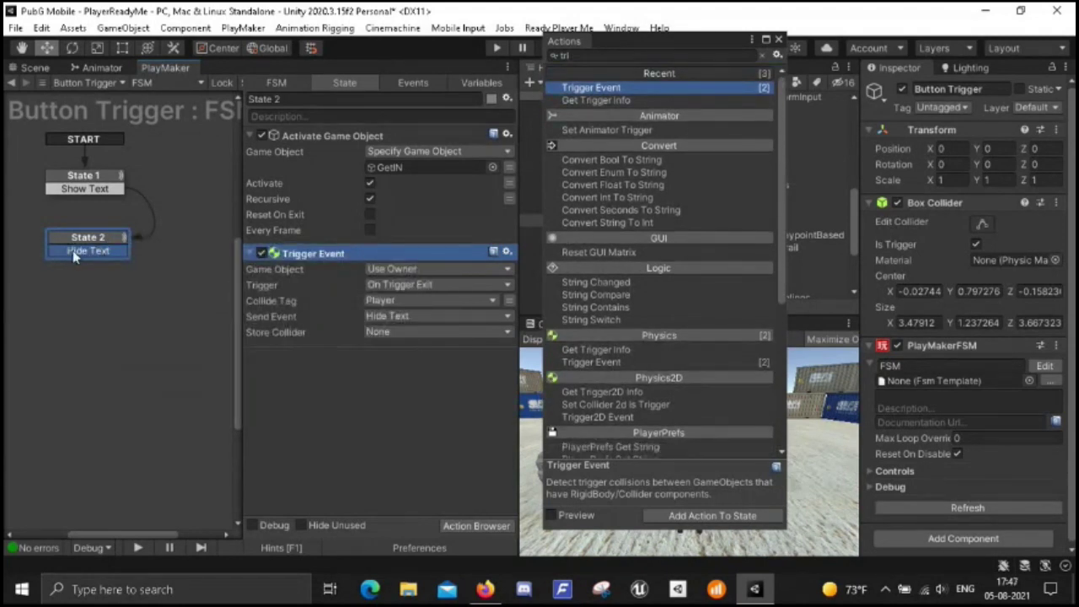
pyautogui.moveTo(84, 251); pyautogui.dragTo(63, 192)
pyautogui.moveTo(91, 241); pyautogui.dragTo(92, 243)
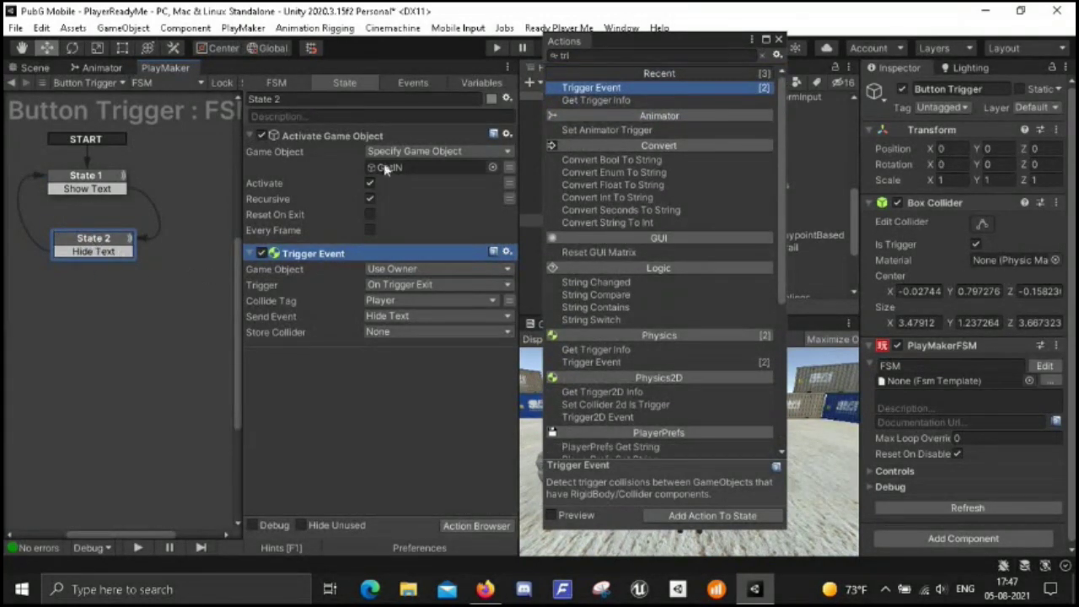
# - Copy State 2's Activate Game Object action into State 1 above its Trigger Event, and turn off Activate in the copy
pyautogui.click(335, 137)
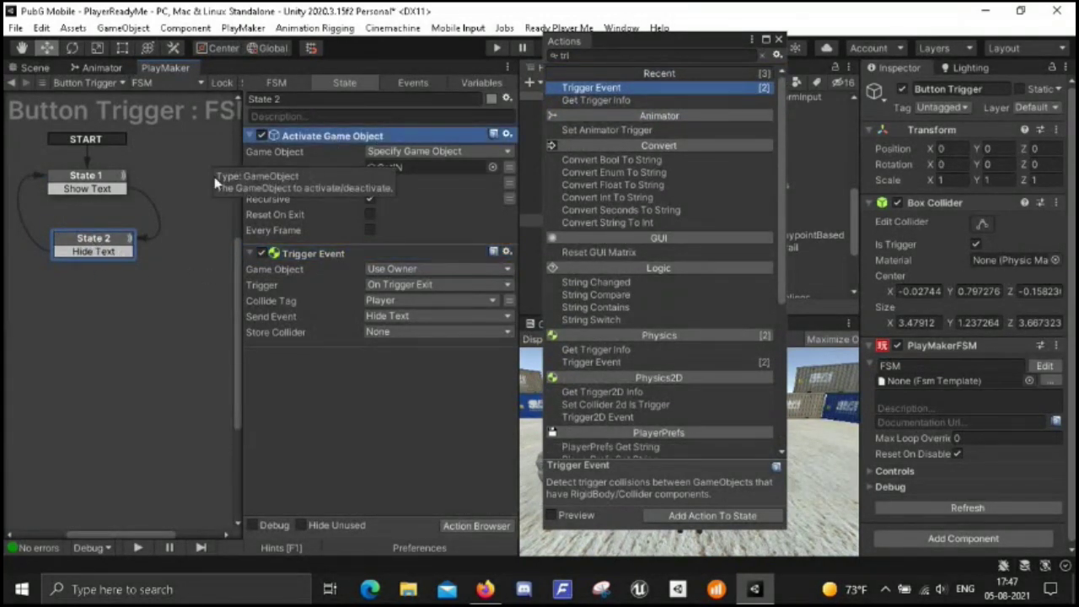
pyautogui.click(126, 175)
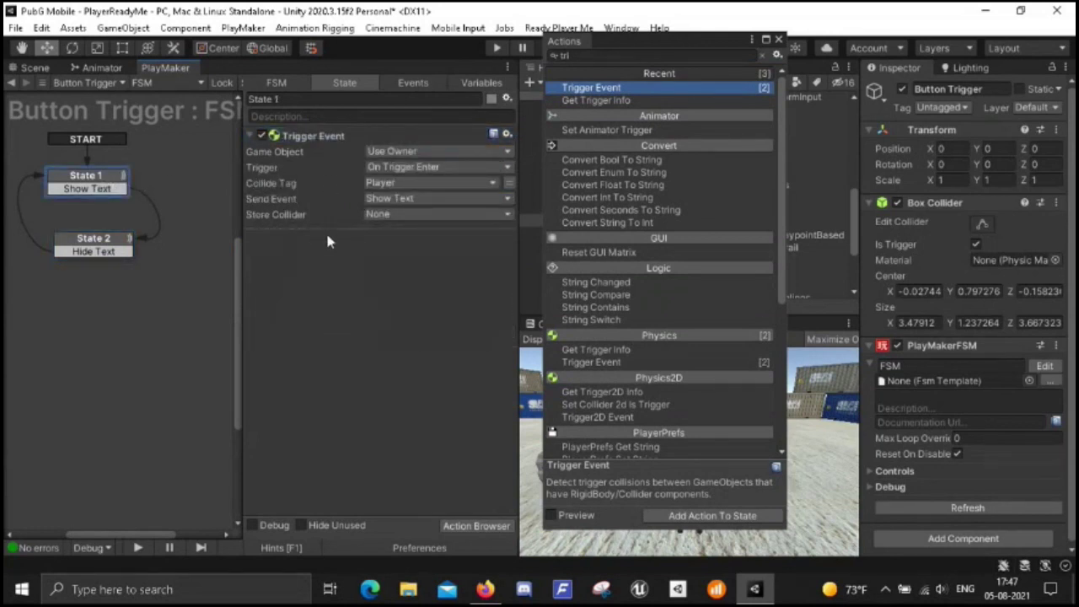
pyautogui.hotkey('ctrl', 'v')
pyautogui.moveTo(336, 241); pyautogui.dragTo(336, 167)
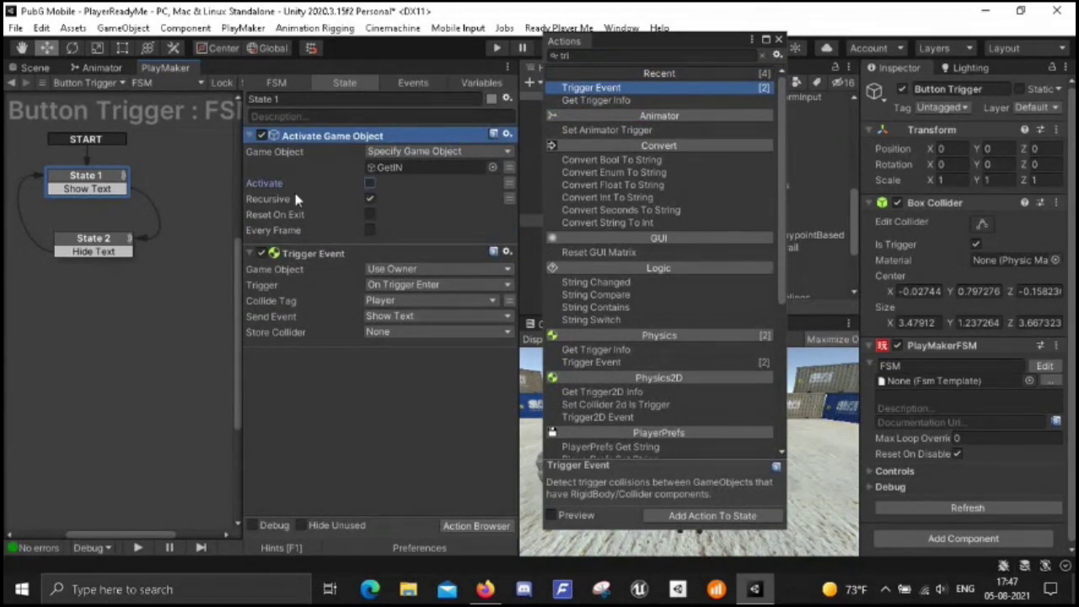
pyautogui.click(319, 367)
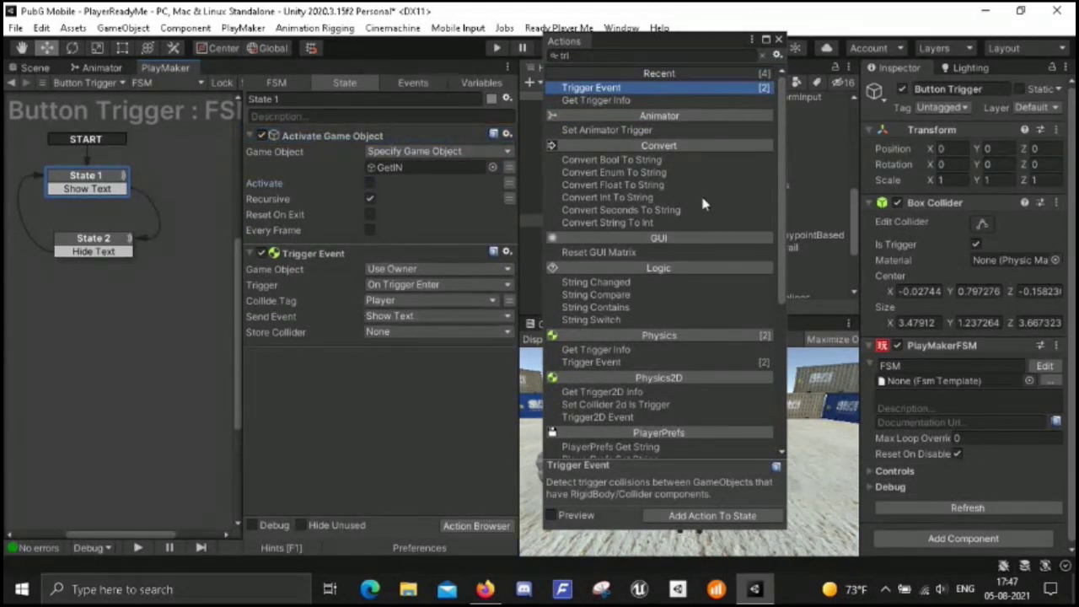
pyautogui.click(777, 39)
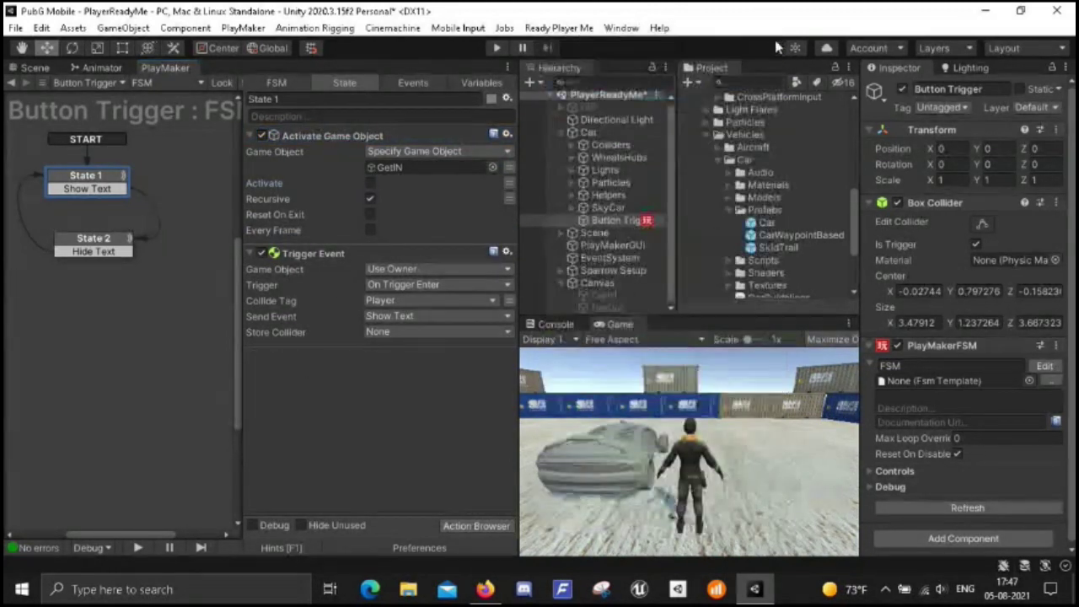
# - Play the scene and walk the character toward and away from the car to test the get-in prompt
pyautogui.click(498, 47)
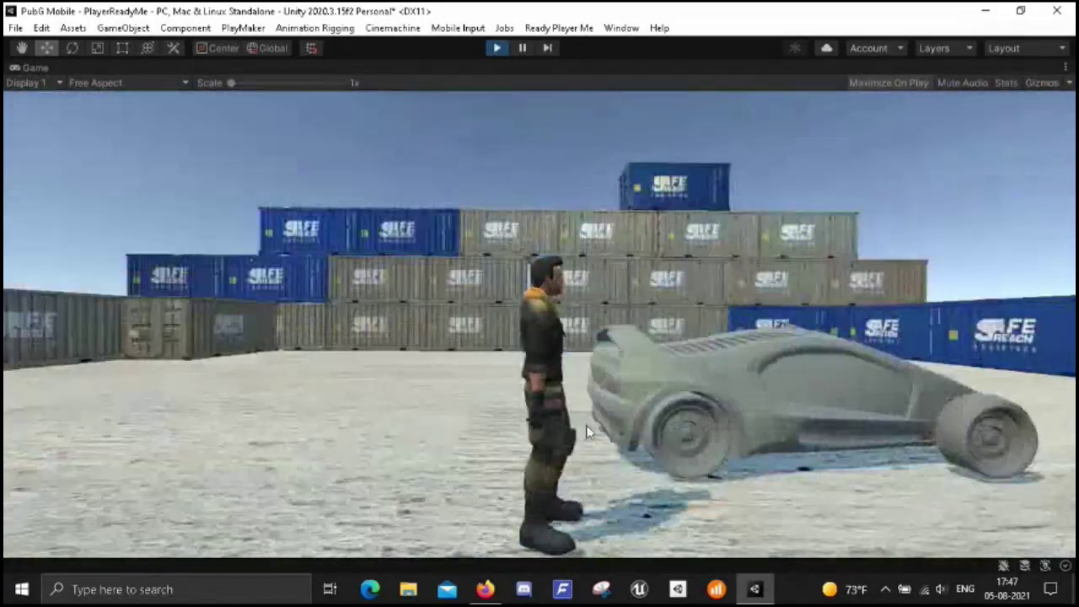
pyautogui.press('w')
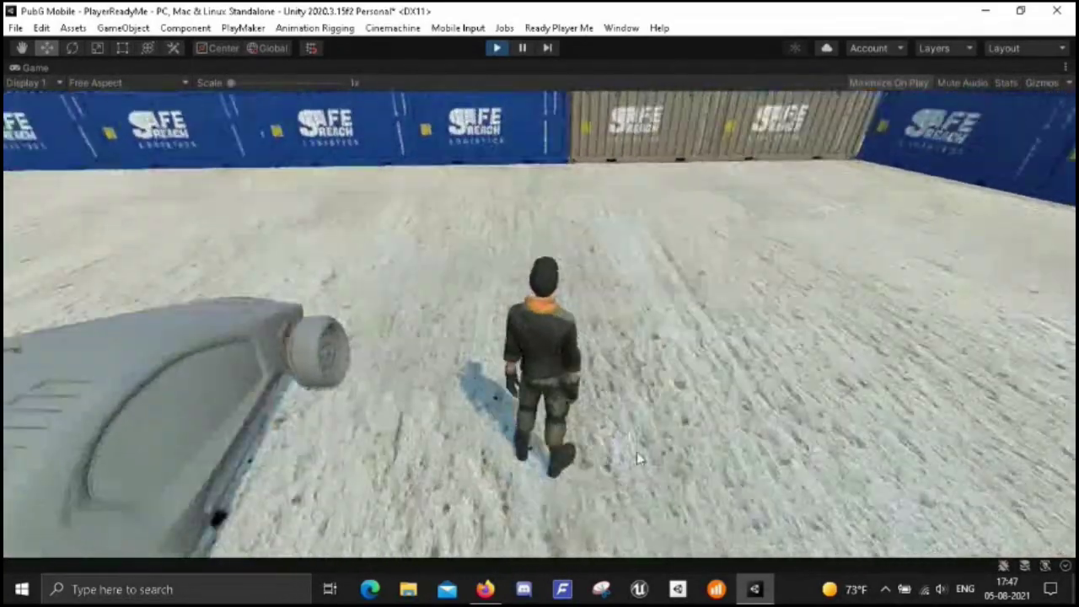
pyautogui.press('w')
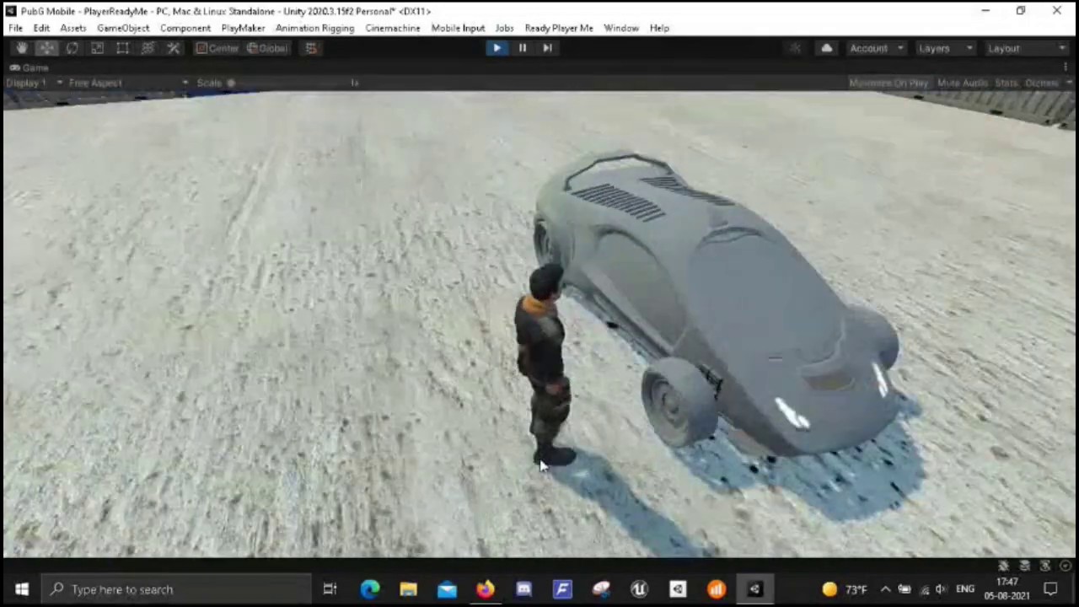
pyautogui.press('w')
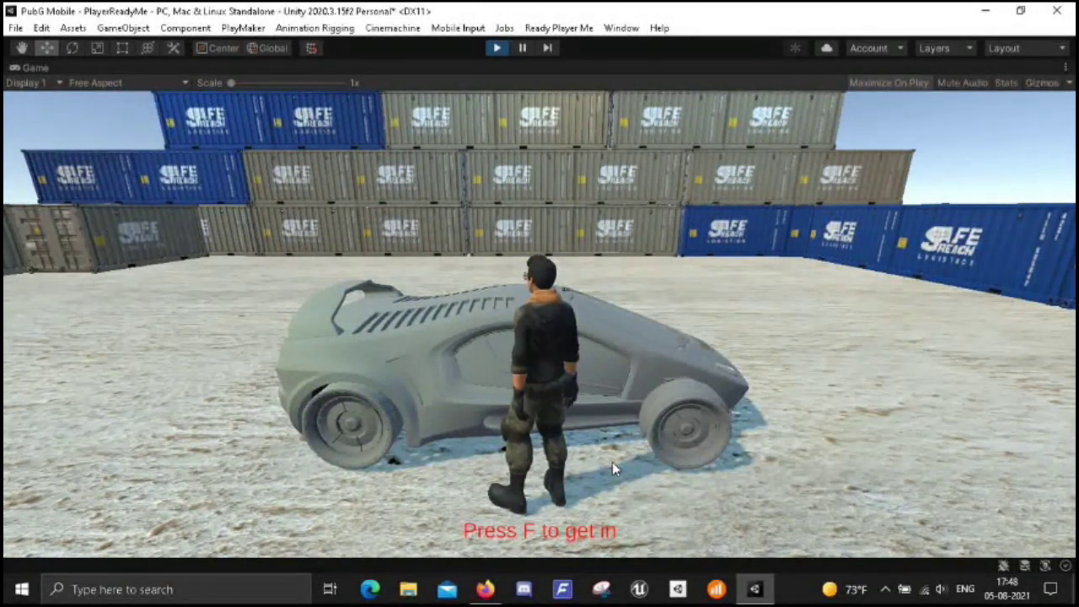
pyautogui.press('d')
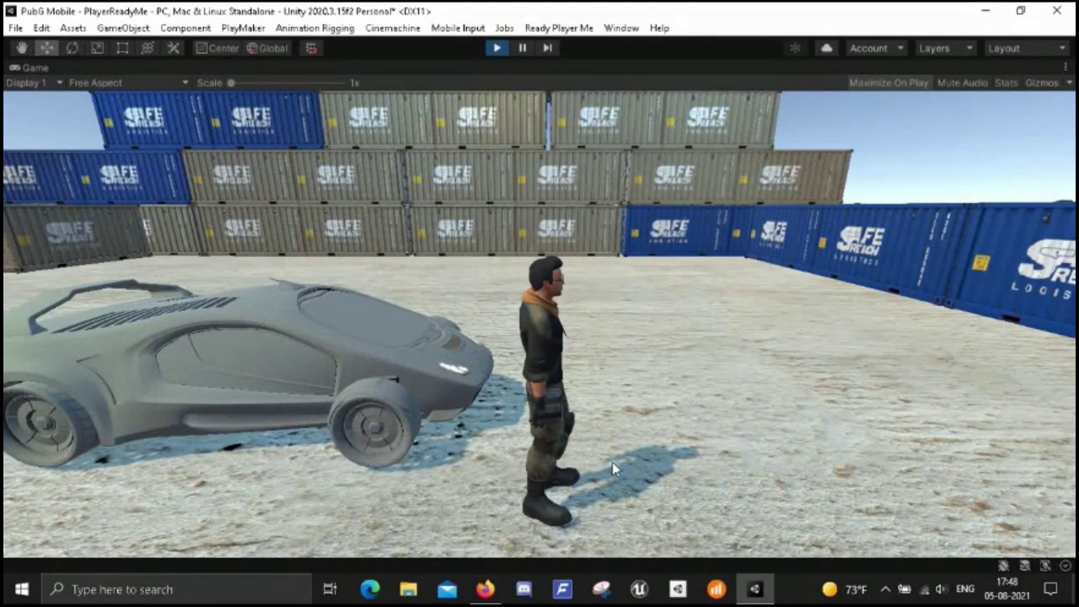
pyautogui.press('a')
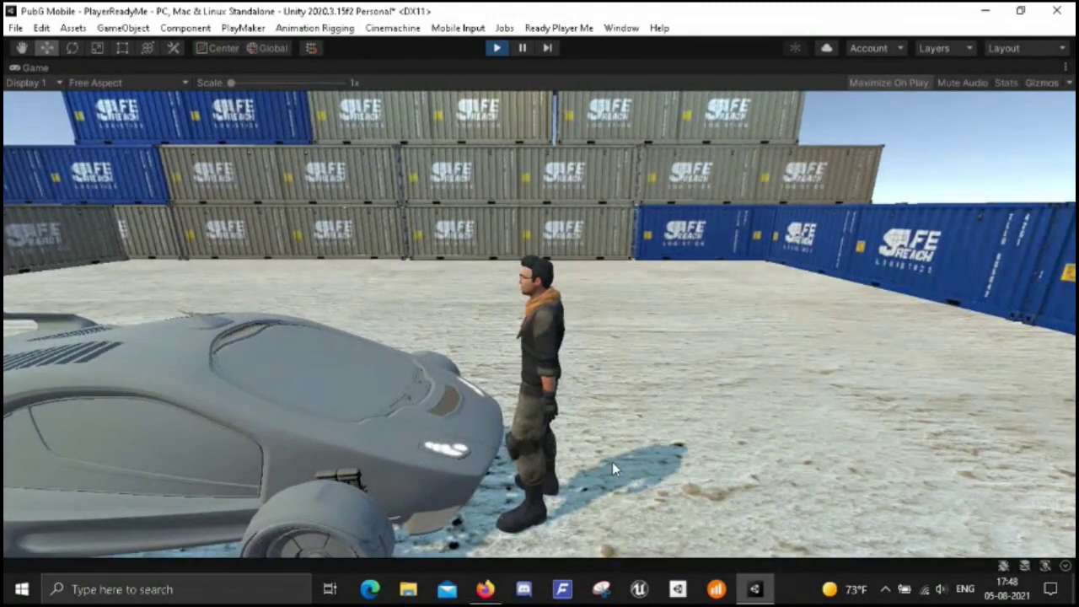
pyautogui.press('s')
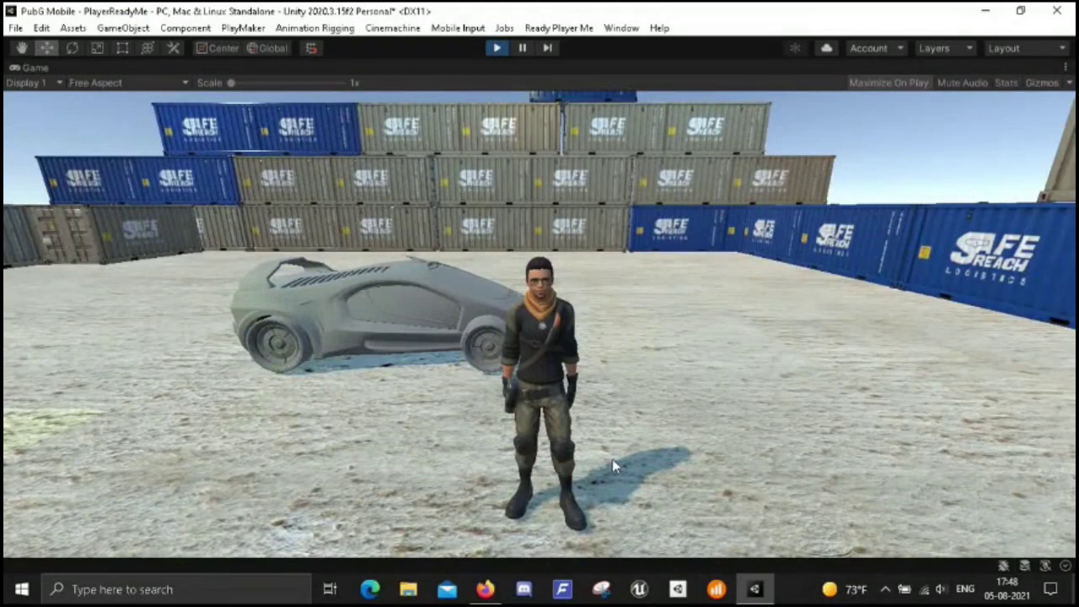
pyautogui.press('w')
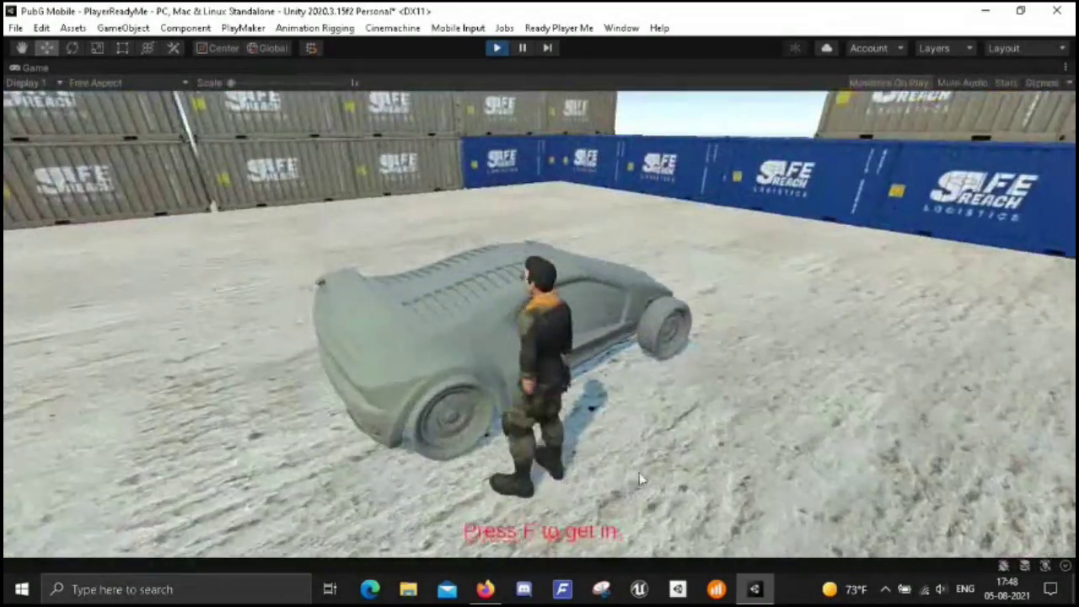
pyautogui.press('s')
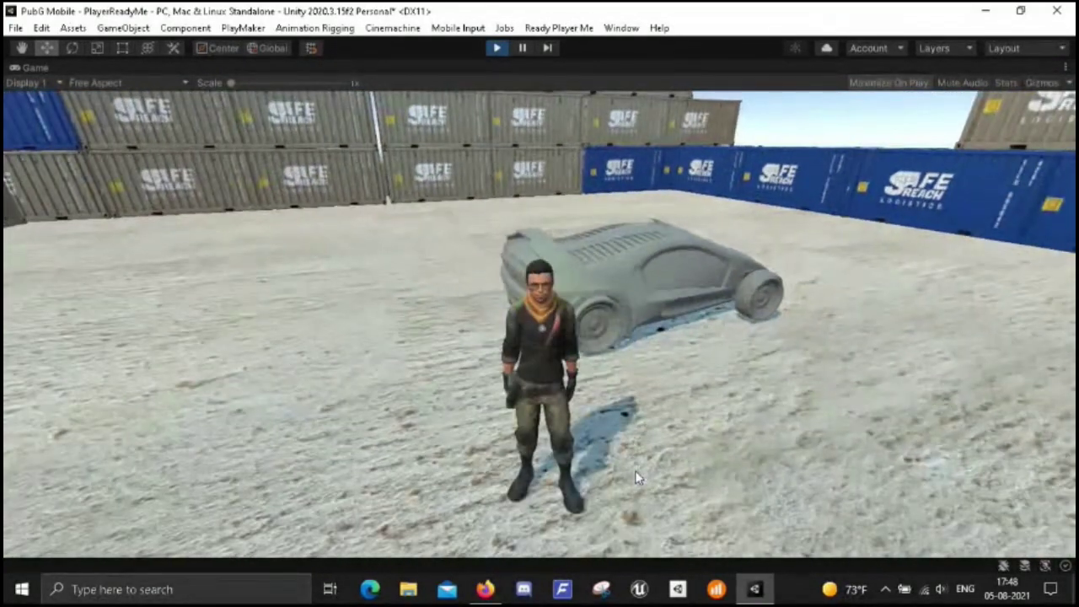
# - Walk the character back up to the car to recheck the get-in prompt, and stop the play test
pyautogui.press('w')
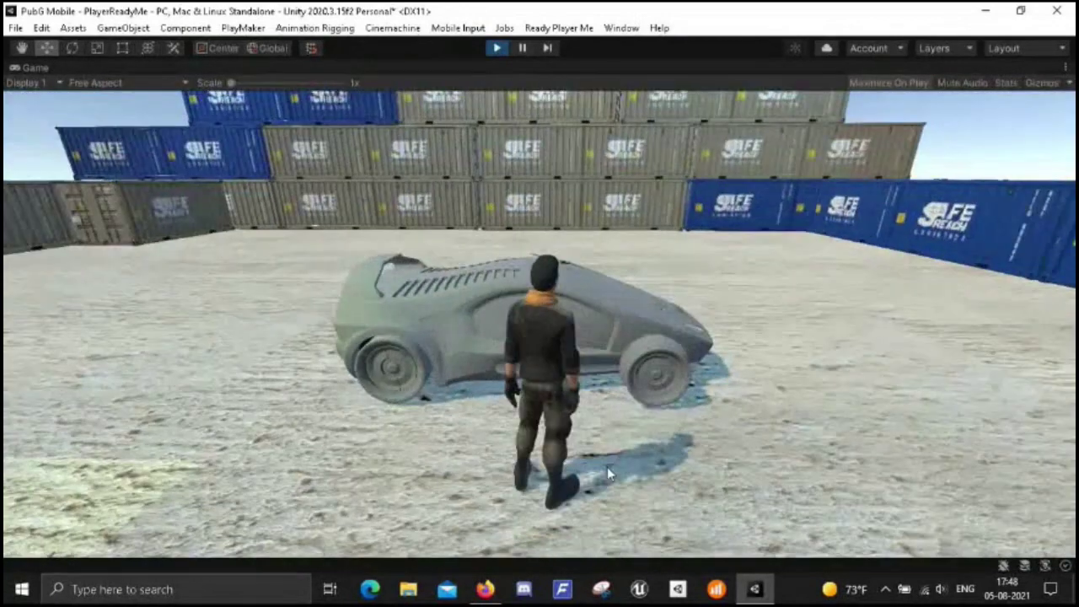
pyautogui.press('w')
pyautogui.press('space')
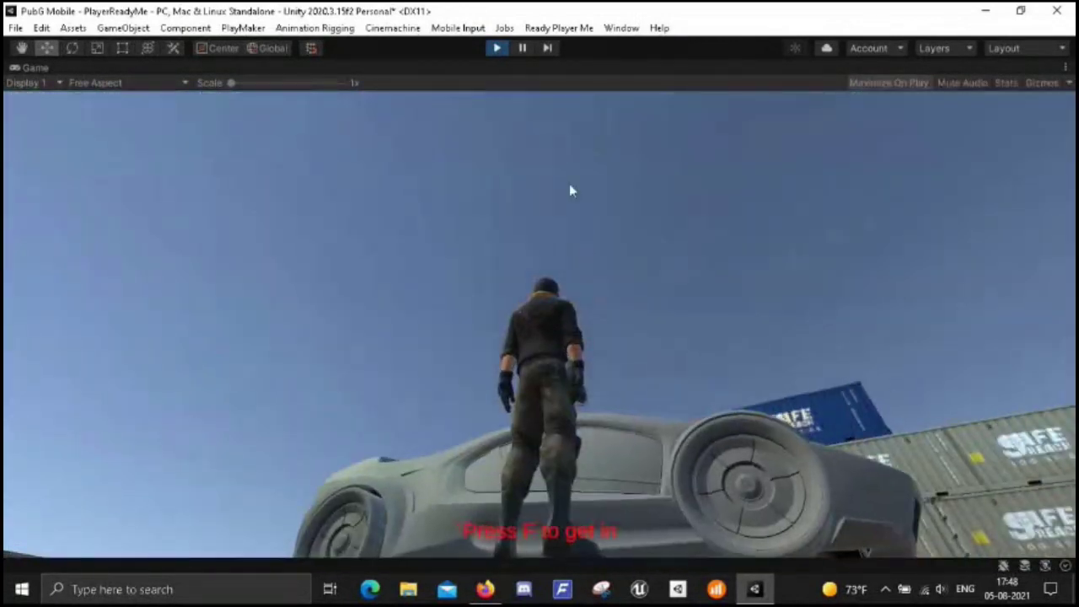
pyautogui.click(499, 49)
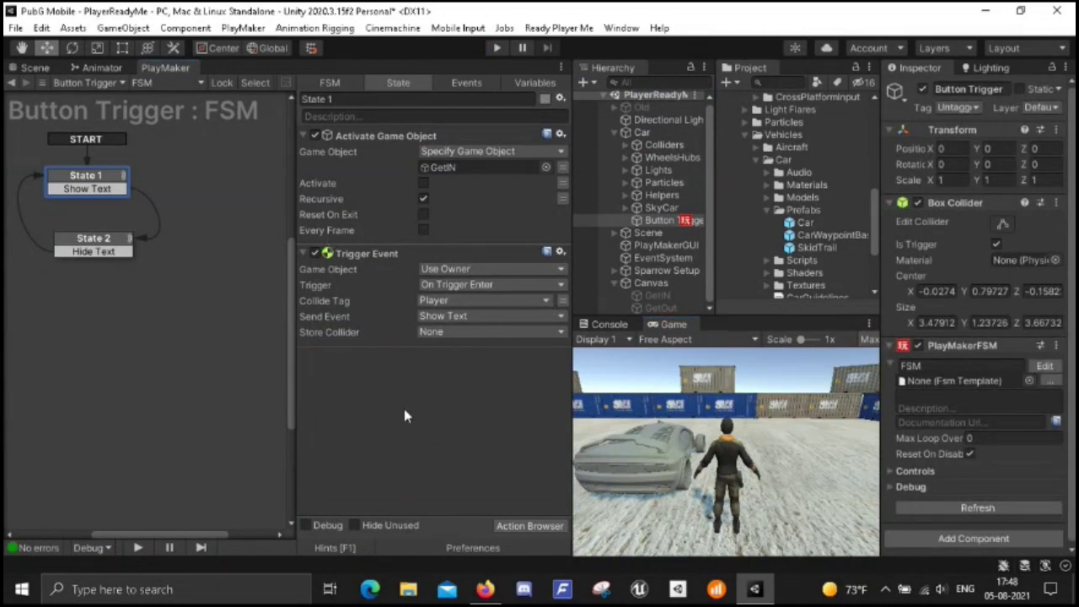
# - Select State 2 and search the available actions to add for "get key"
pyautogui.click(109, 243)
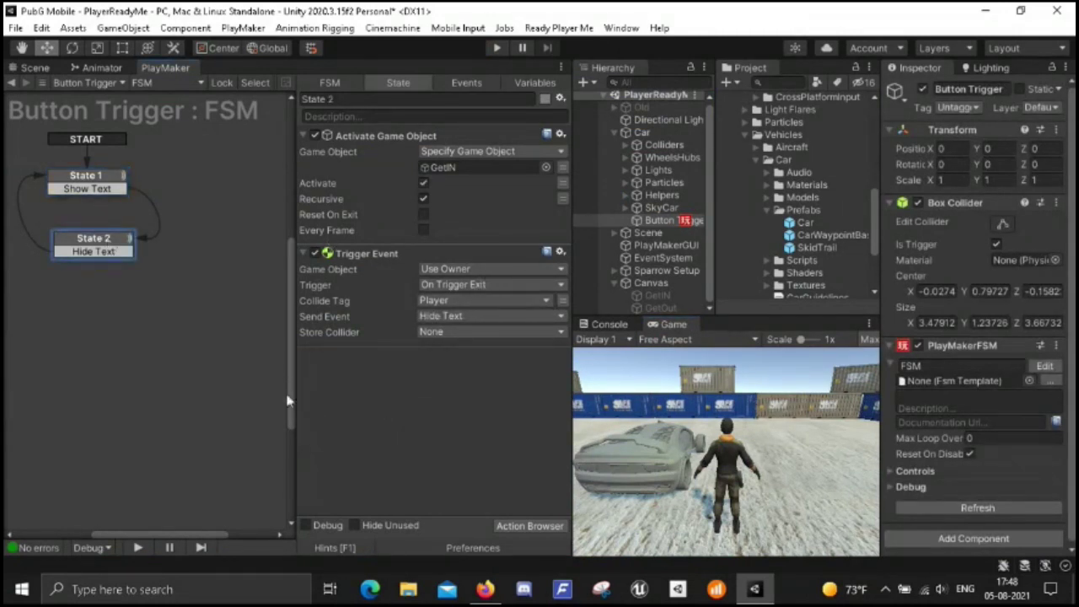
pyautogui.doubleClick(402, 384)
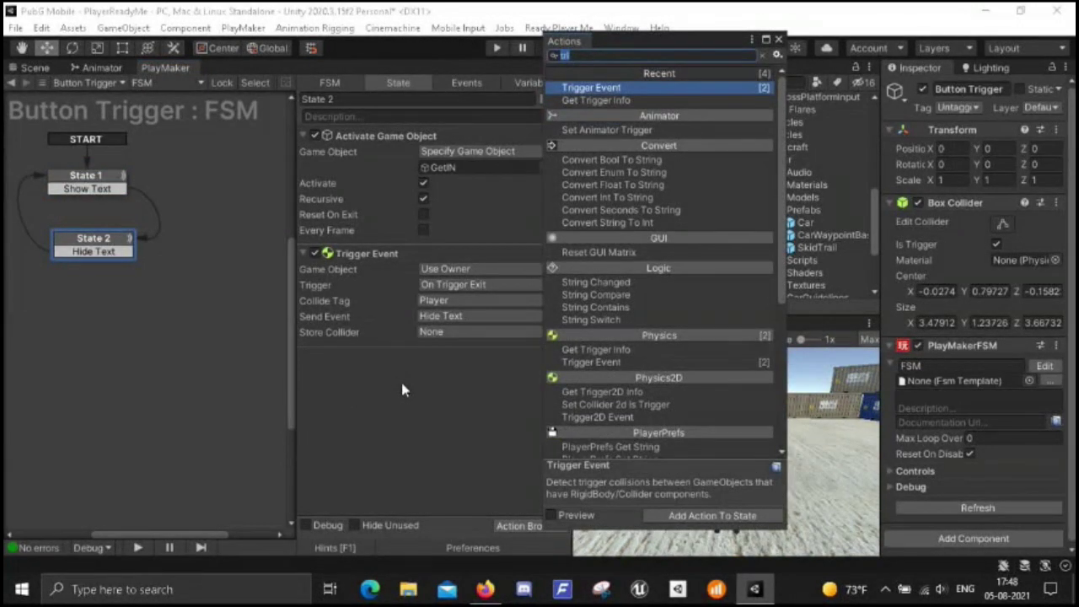
pyautogui.write('get')
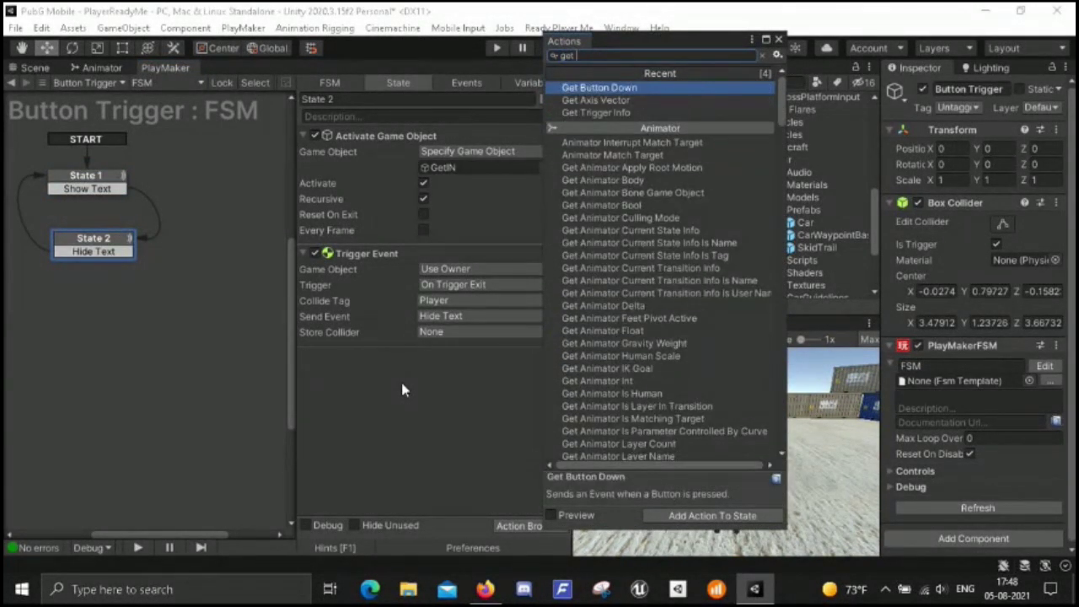
pyautogui.write(' key')
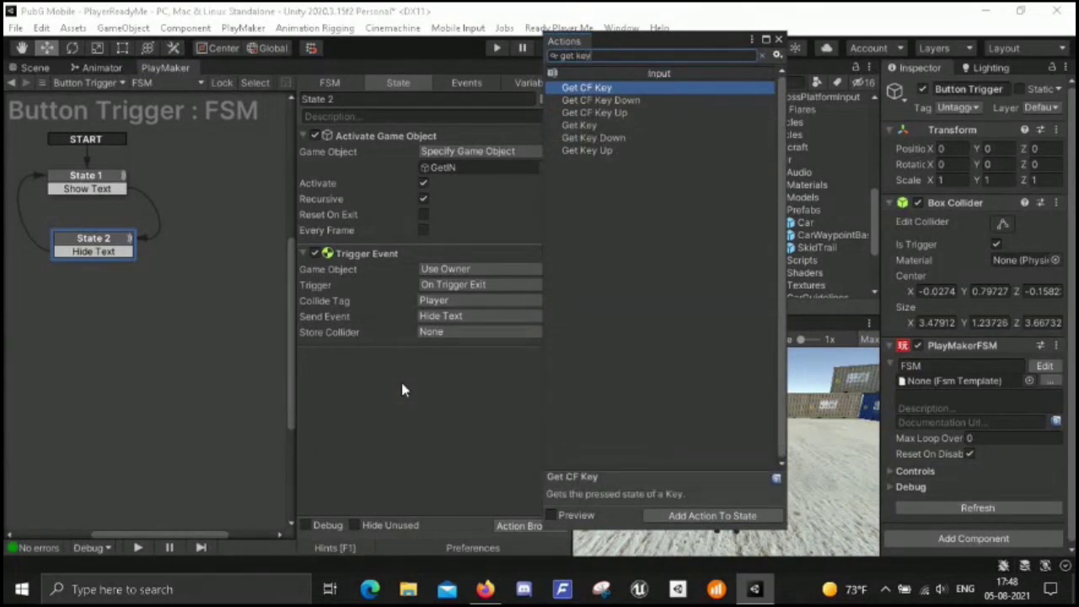
# - Try adding the Get CF Key Down and Get Key Down actions to State 2, removing each one again
pyautogui.press('Down')
pyautogui.press('Return')
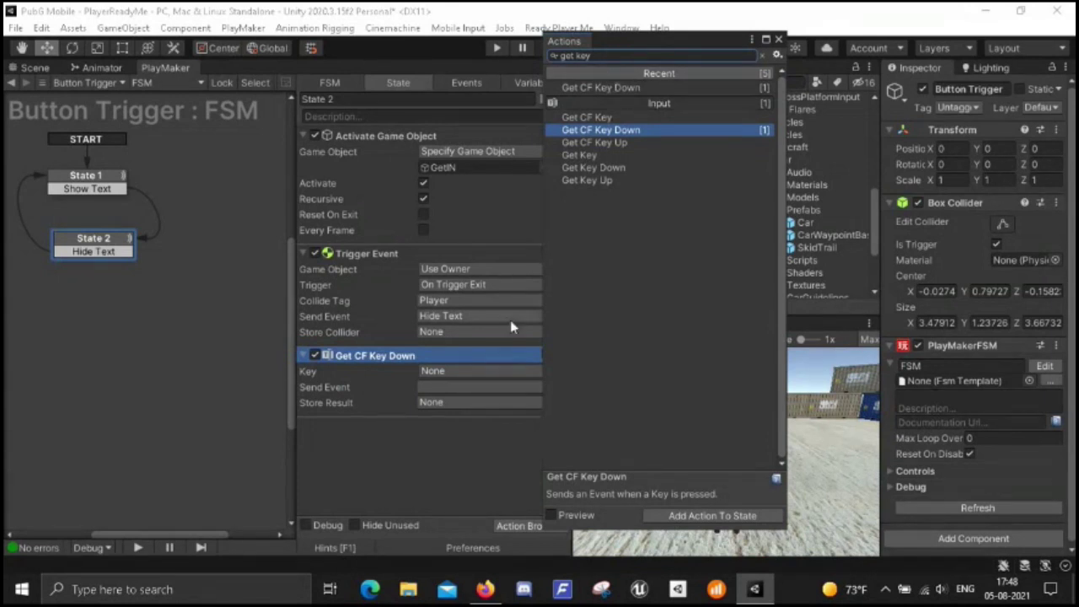
pyautogui.hotkey('ctrl', 'z')
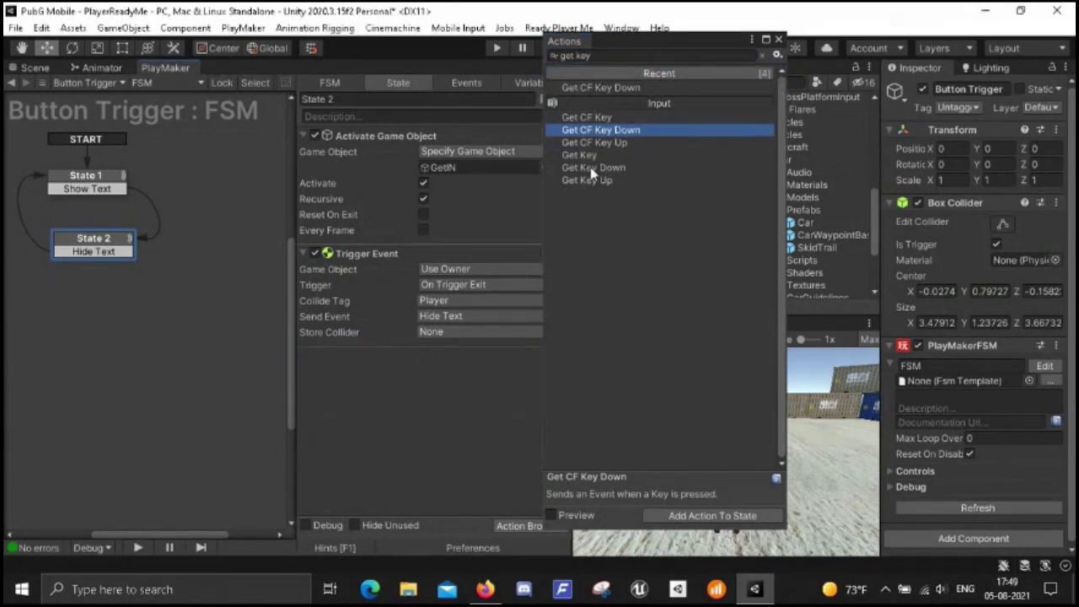
pyautogui.doubleClick(591, 171)
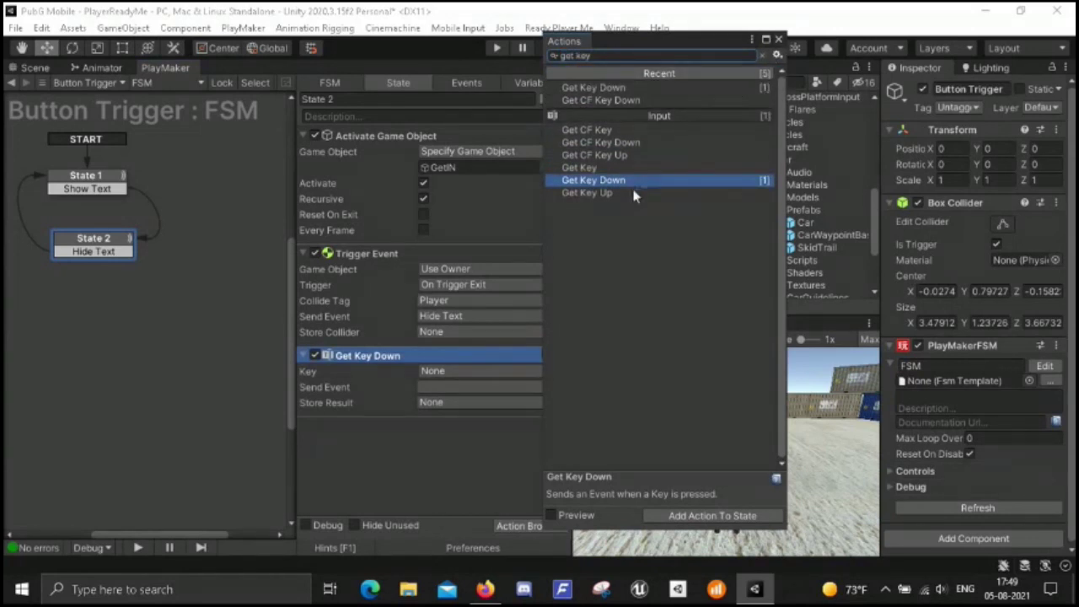
pyautogui.click(435, 360)
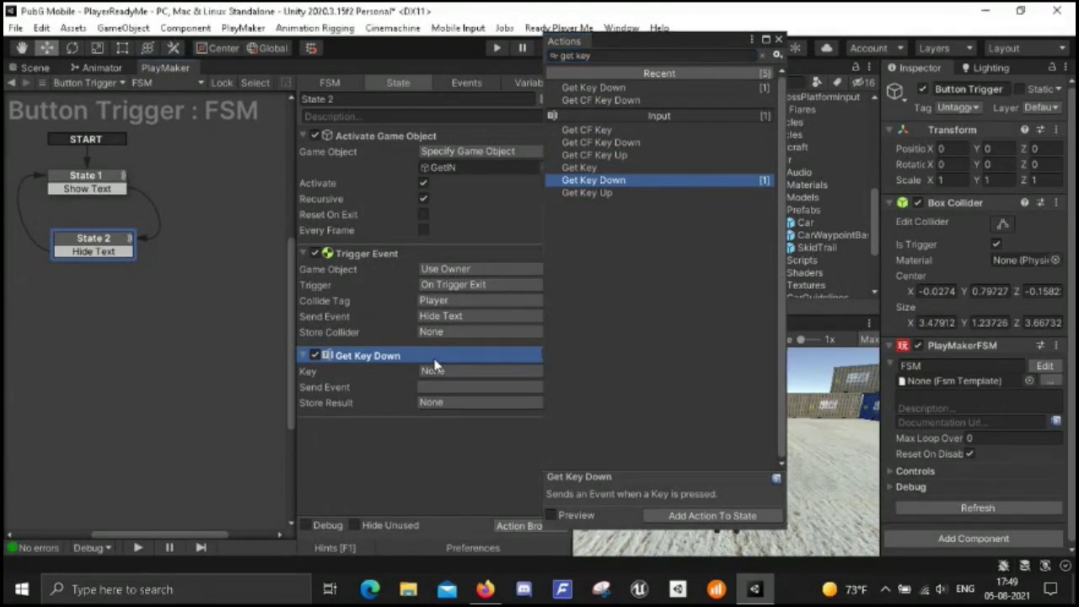
pyautogui.press('Delete')
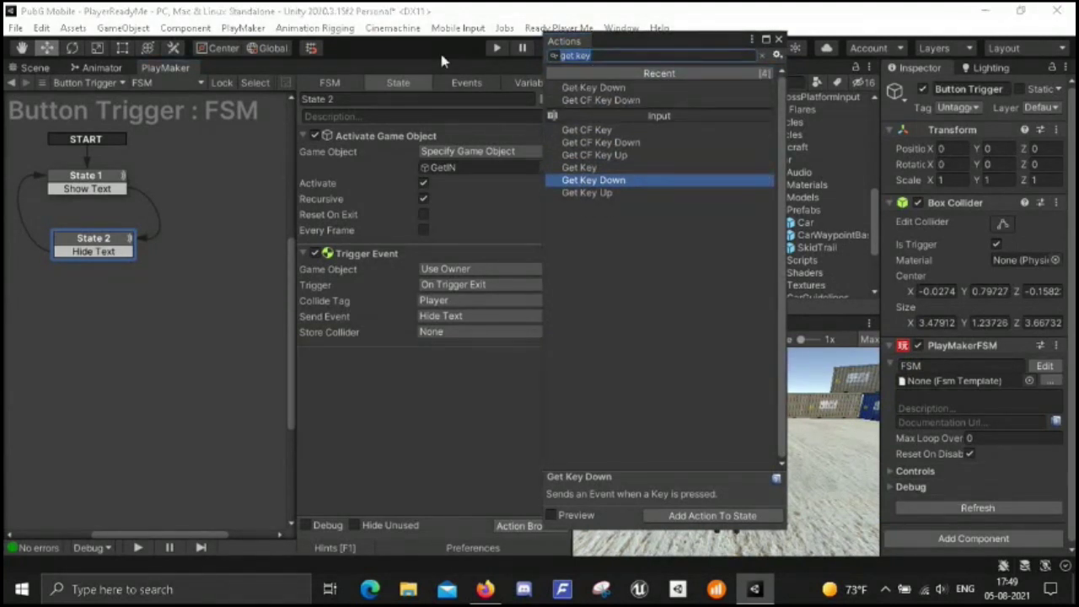
# - Search the actions for "get bu" and add a Get Button Down action to State 2 below its Trigger Event
pyautogui.press('BackSpace')
pyautogui.press('BackSpace')
pyautogui.press('BackSpace')
pyautogui.write('bu')
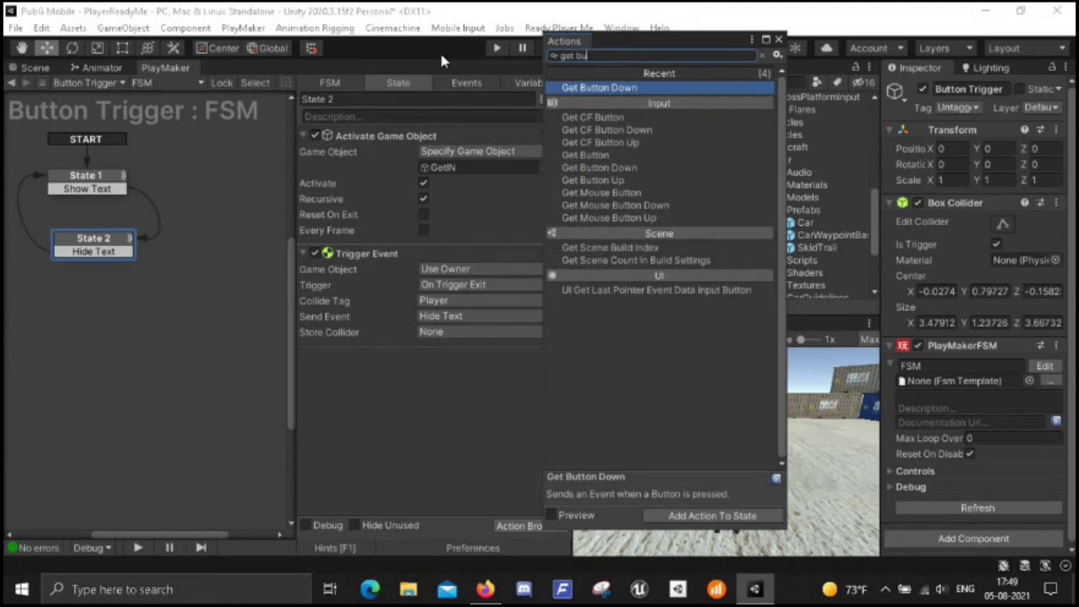
pyautogui.press('Return')
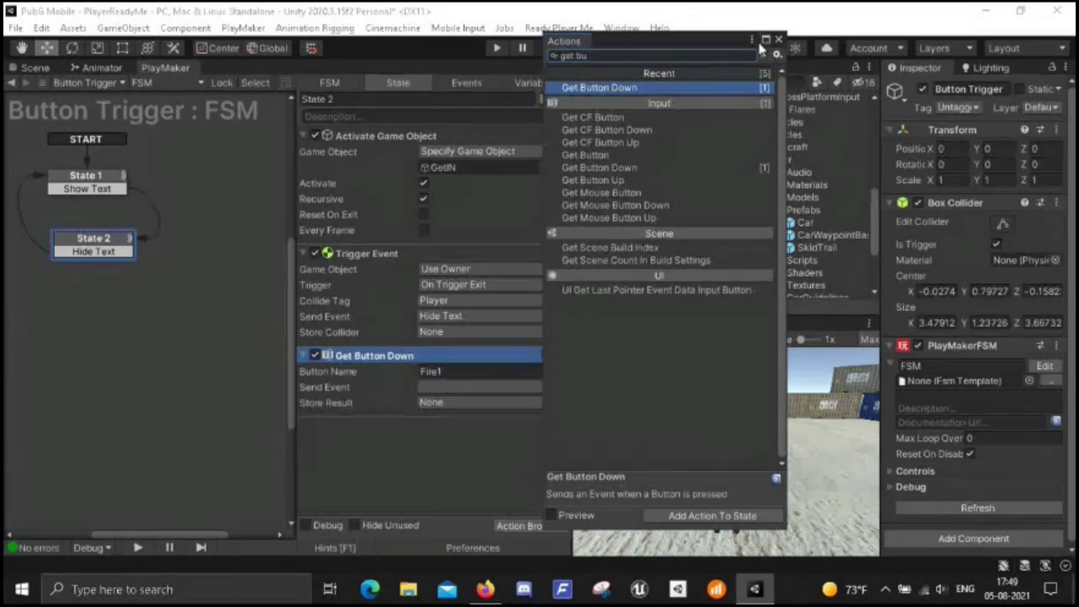
pyautogui.click(777, 40)
pyautogui.click(437, 371)
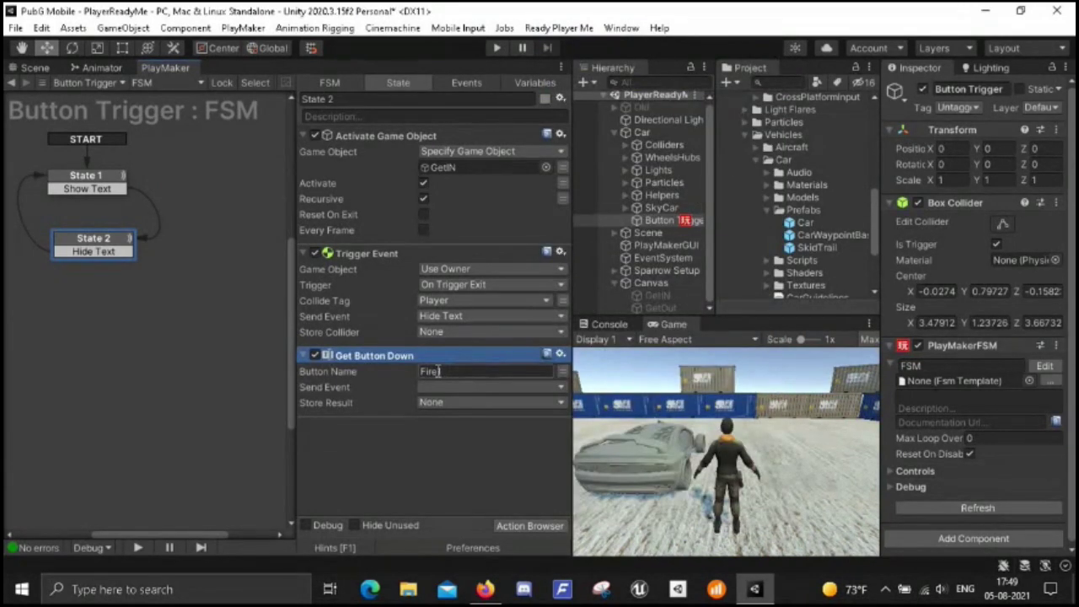
# - Examine the Enter axis in the project's Input Manager settings for its name and assigned buttons
pyautogui.click(41, 28)
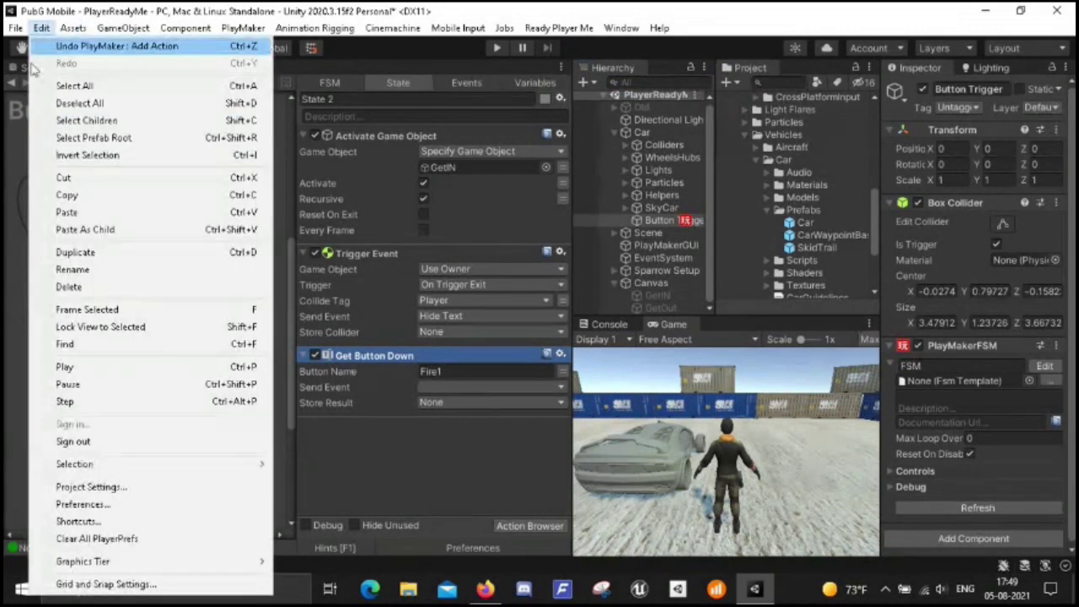
pyautogui.click(80, 489)
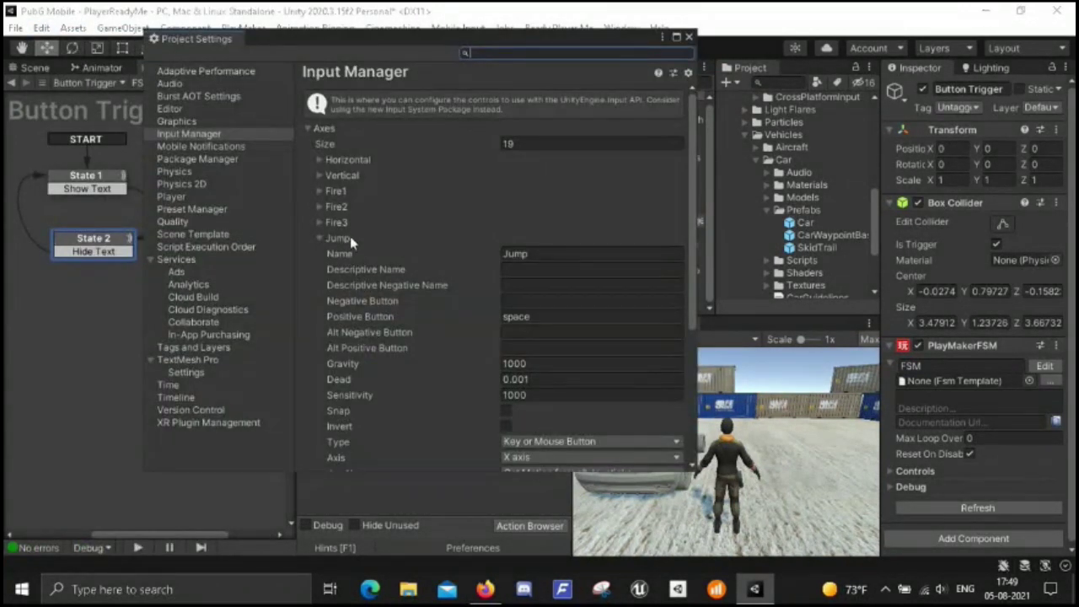
pyautogui.click(320, 239)
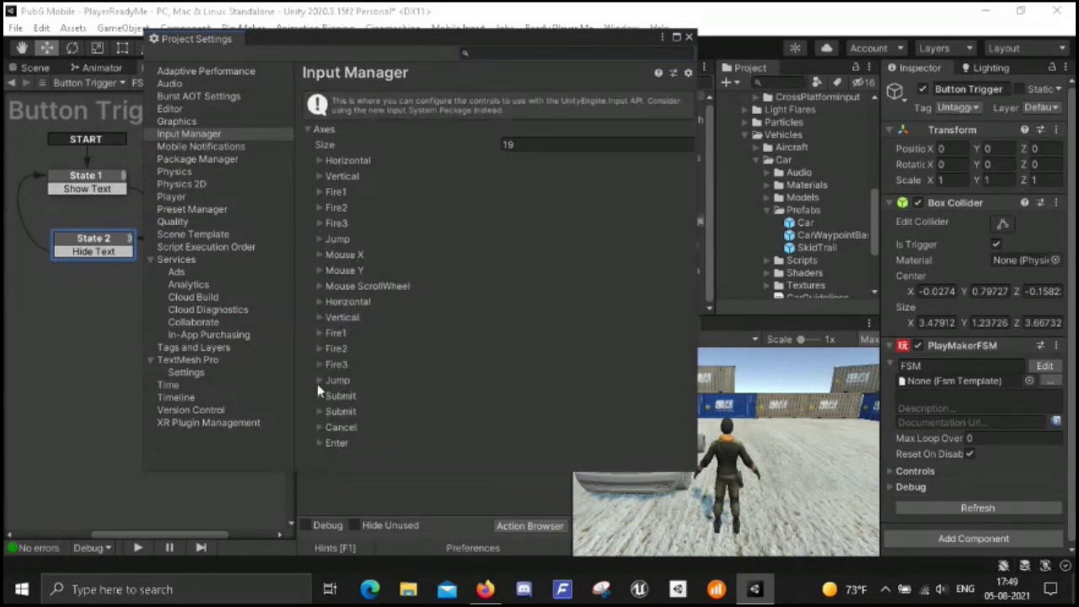
pyautogui.click(319, 442)
pyautogui.scroll(-3, 322, 447)
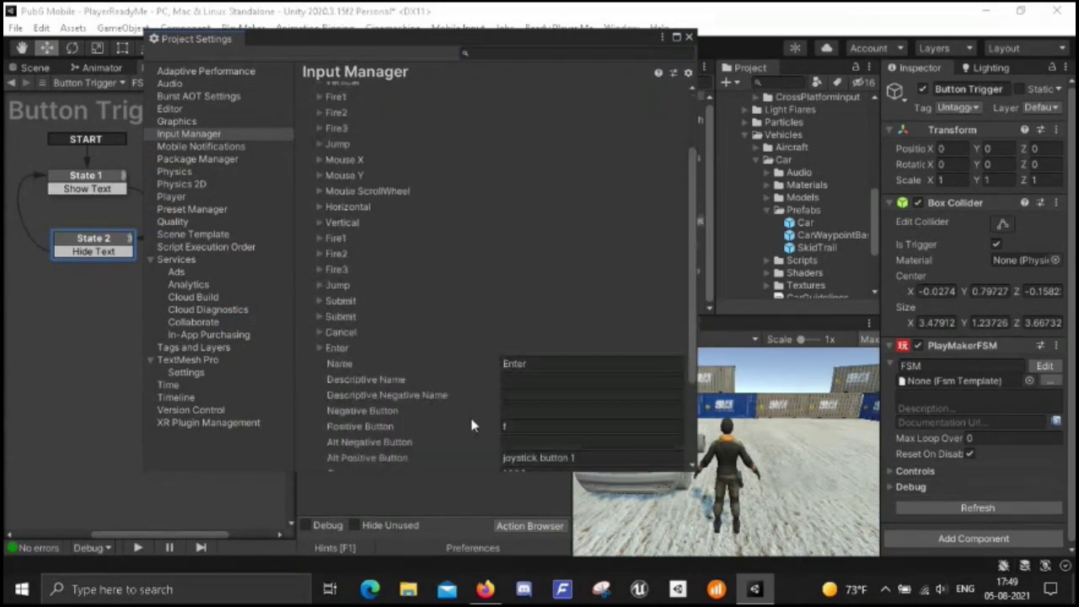
pyautogui.scroll(-3, 491, 394)
pyautogui.click(522, 375)
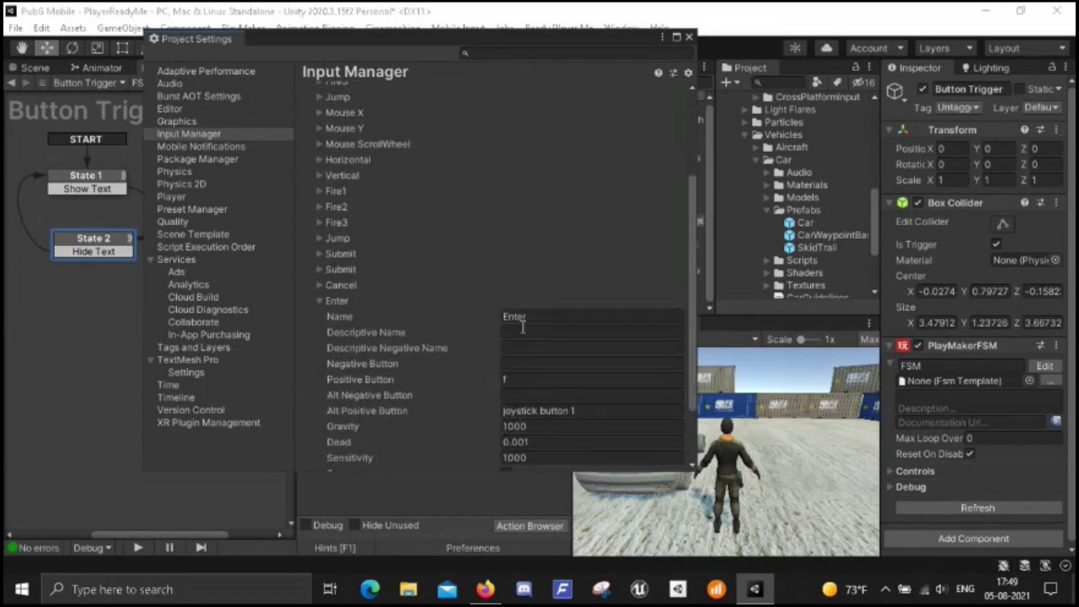
pyautogui.scroll(3, 337, 344)
pyautogui.click(336, 347)
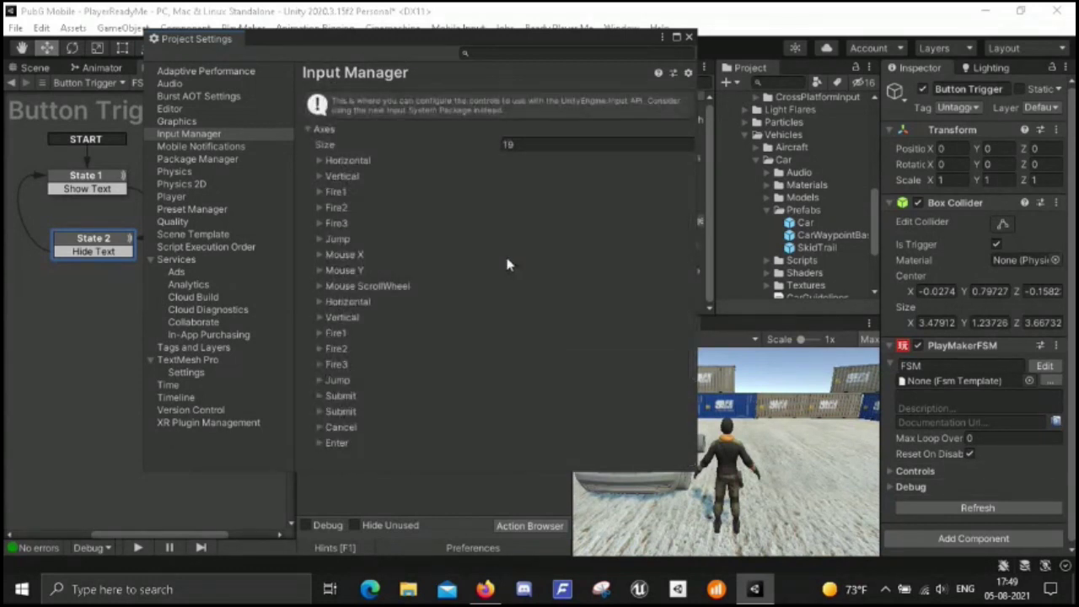
# - Try increasing the Input Manager axes to 20, naming the added axis "GetIN" and clearing its Positive Button
pyautogui.click(539, 148)
pyautogui.write('20')
pyautogui.press('Return')
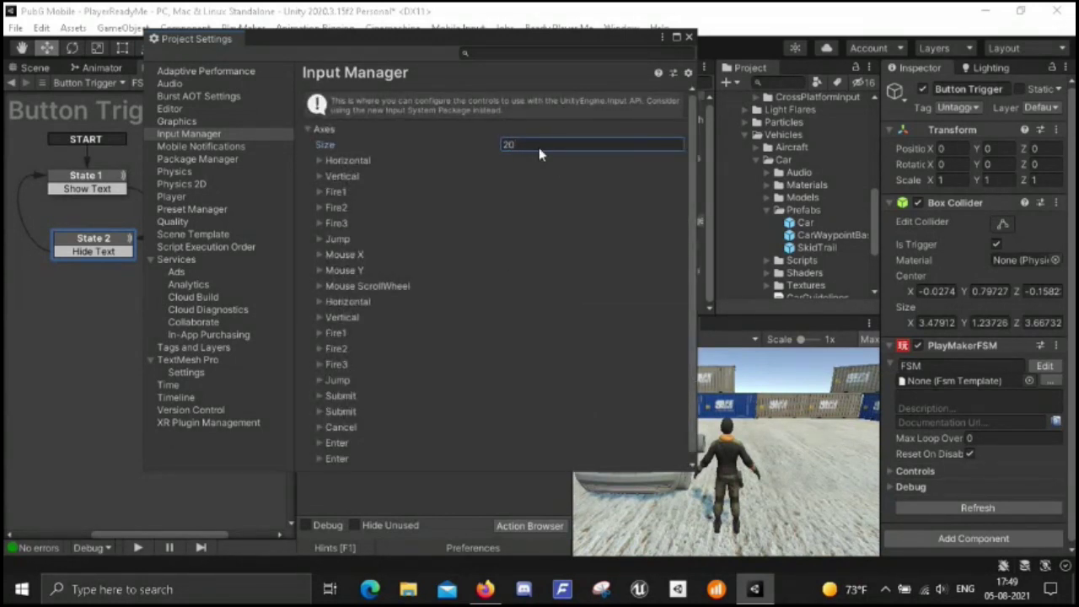
pyautogui.click(337, 458)
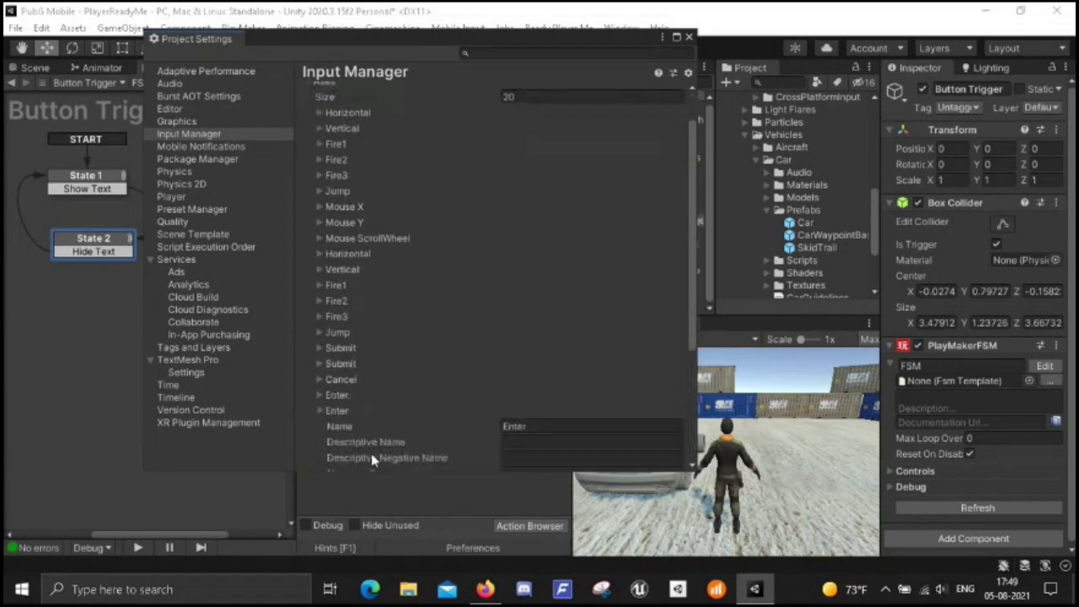
pyautogui.scroll(-3, 405, 438)
pyautogui.click(533, 379)
pyautogui.moveTo(534, 379); pyautogui.dragTo(502, 378)
pyautogui.write('GetIN')
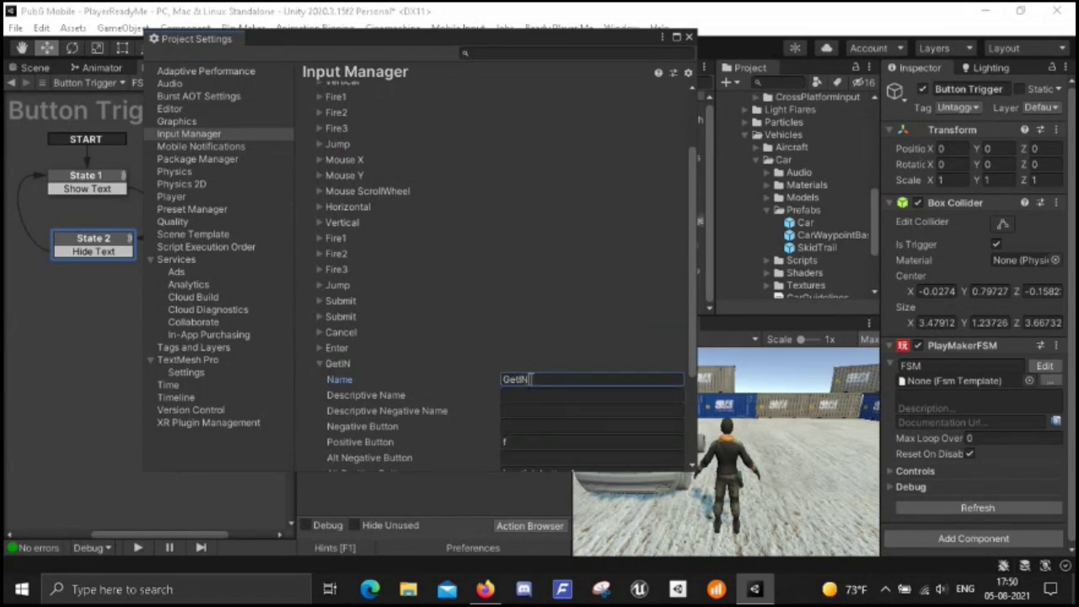
pyautogui.click(532, 441)
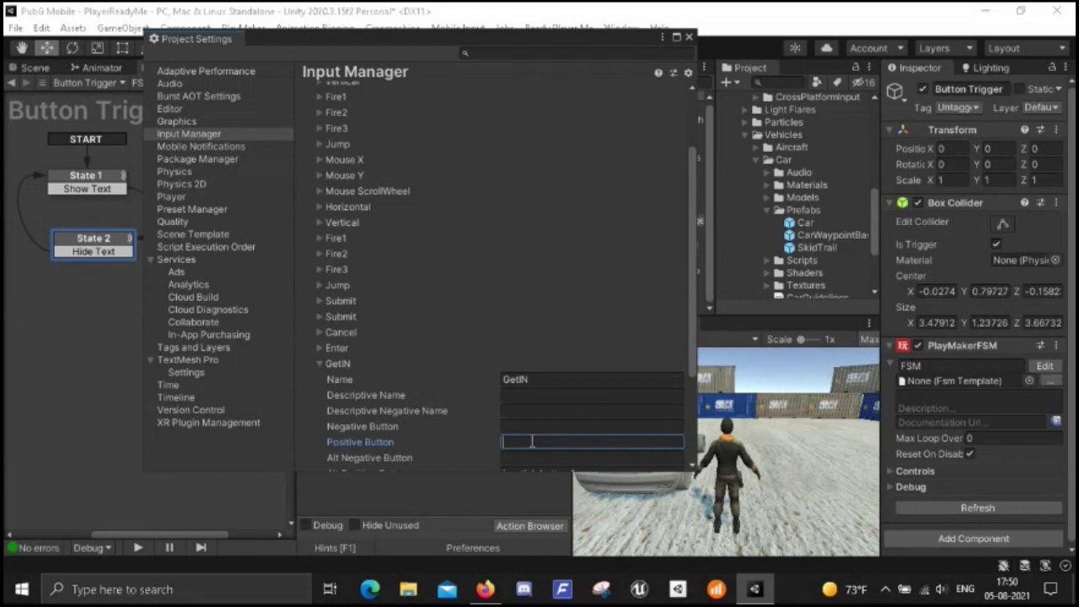
# - Remove the added GetIN axis by setting the Input Manager axes size to 19
pyautogui.click(342, 366)
pyautogui.click(506, 138)
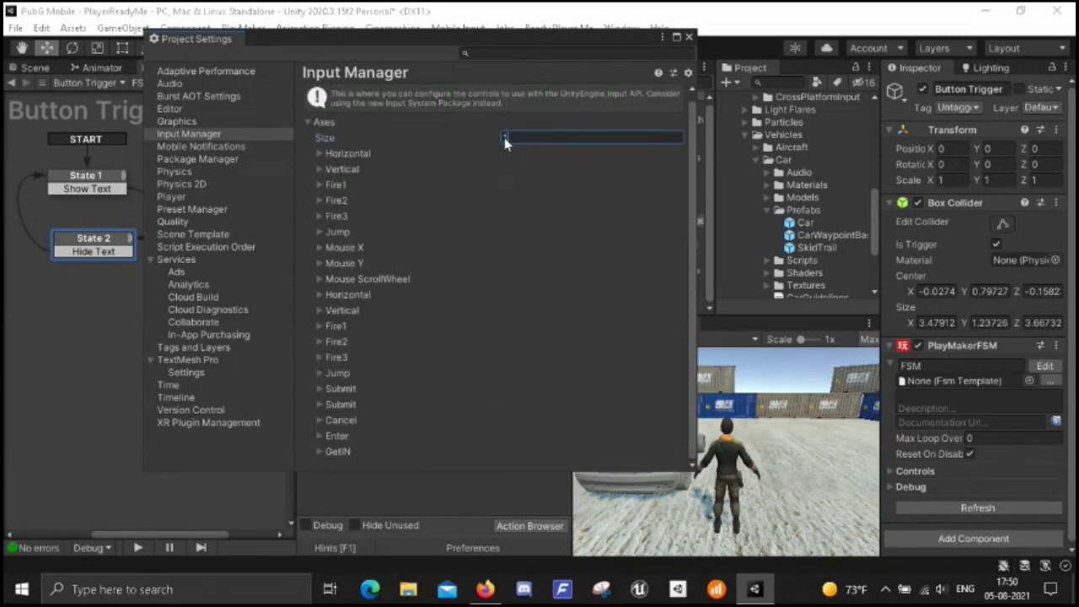
pyautogui.write('19')
pyautogui.press('Return')
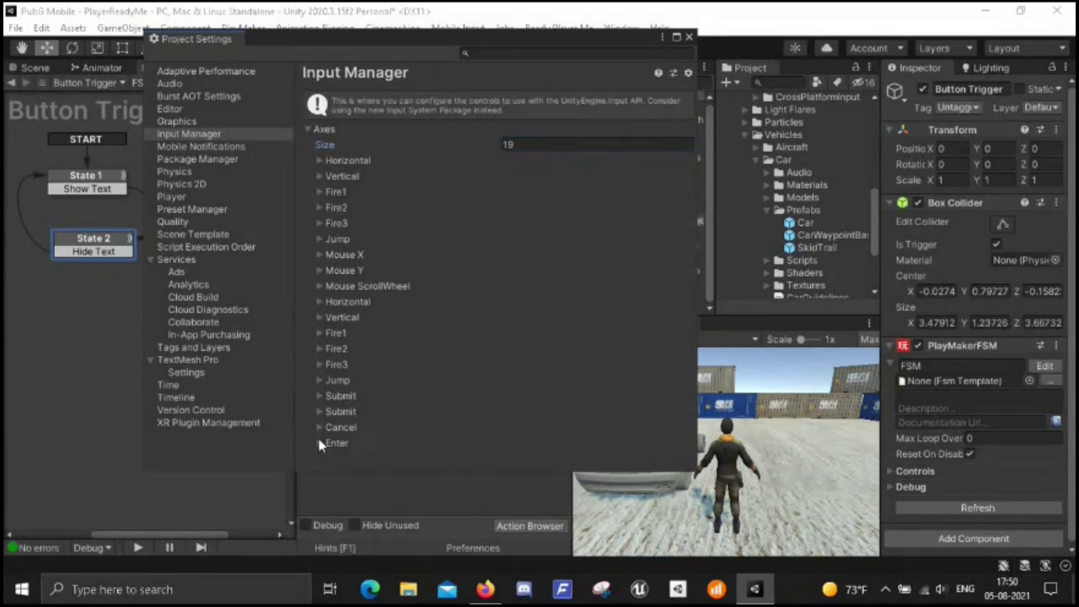
# - Recheck the Enter axis, close the project settings, and set the Get Button Down action's Button Name to "Enter"
pyautogui.scroll(-4, 409, 414)
pyautogui.click(526, 378)
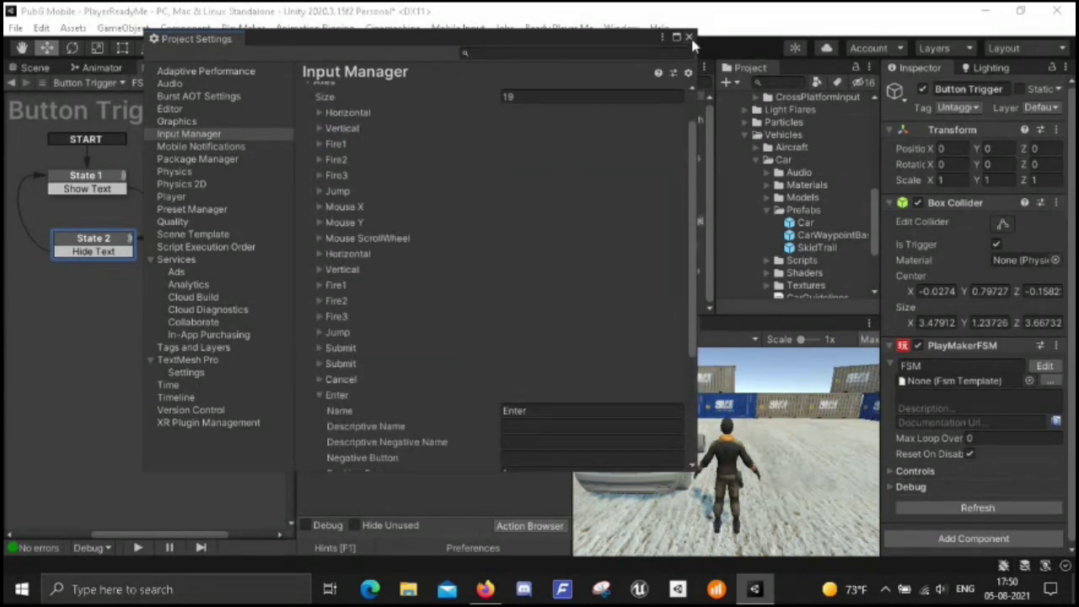
pyautogui.click(688, 37)
pyautogui.click(464, 371)
pyautogui.doubleClick(453, 374)
pyautogui.write('Enter')
# - Create a new event named "GetIn" as the event sent by State 2's Get Button Down action
pyautogui.click(476, 389)
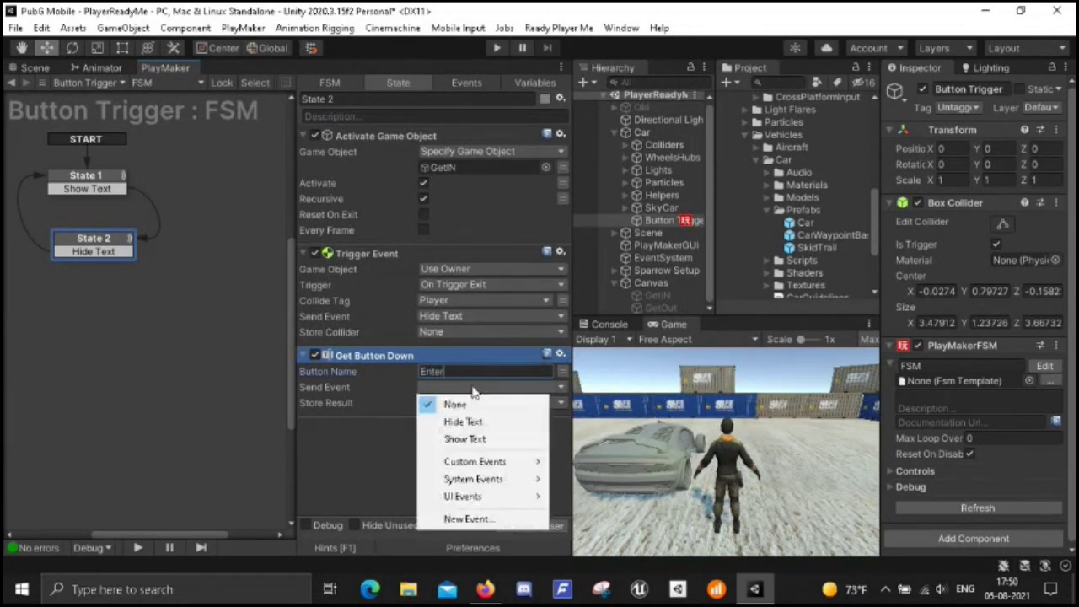
pyautogui.click(470, 519)
pyautogui.write('GE')
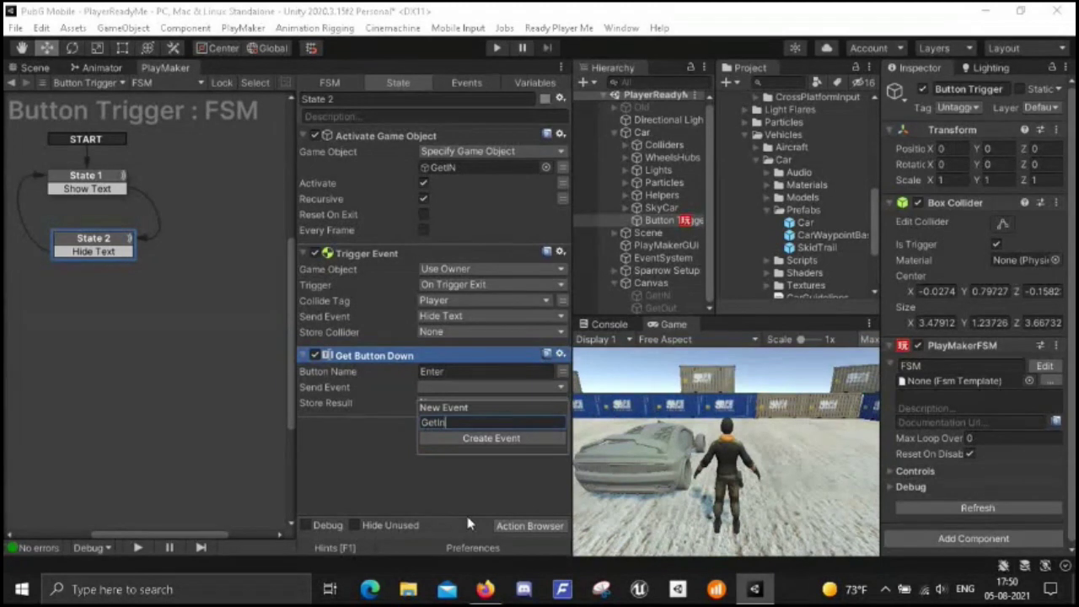
pyautogui.press('Return')
pyautogui.click(455, 483)
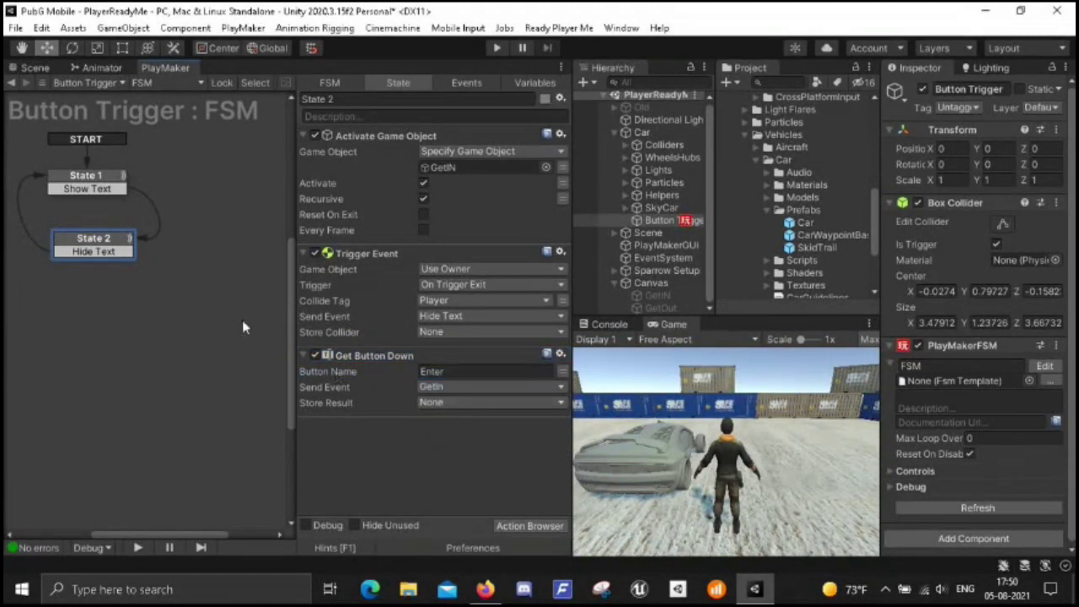
# - Add a GetIn transition to State 2 and link it to a new state below
pyautogui.rightClick(118, 235)
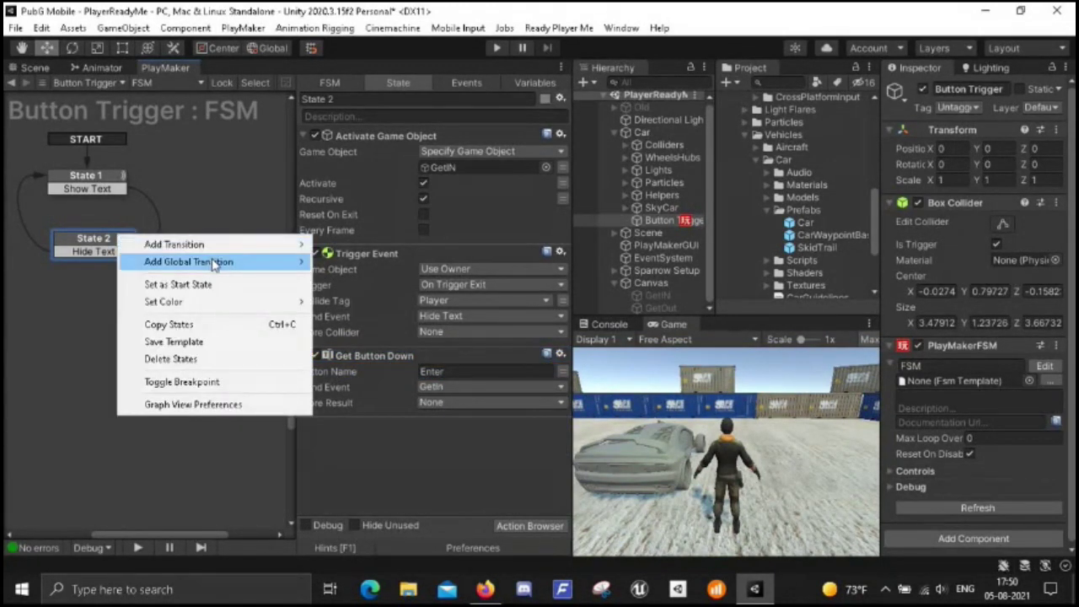
pyautogui.click(323, 248)
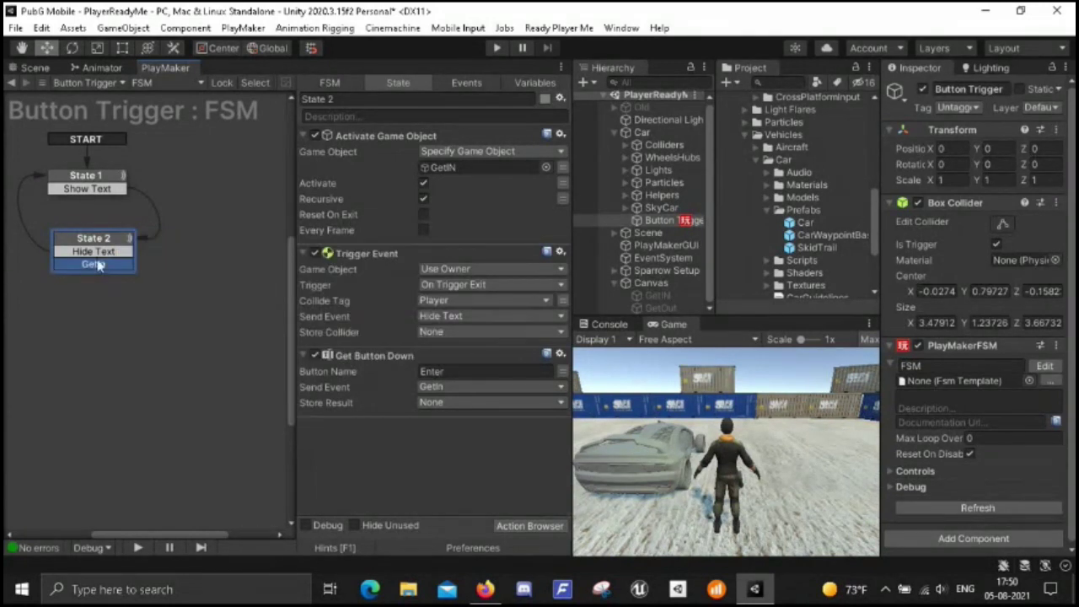
pyautogui.moveTo(108, 264); pyautogui.dragTo(80, 326)
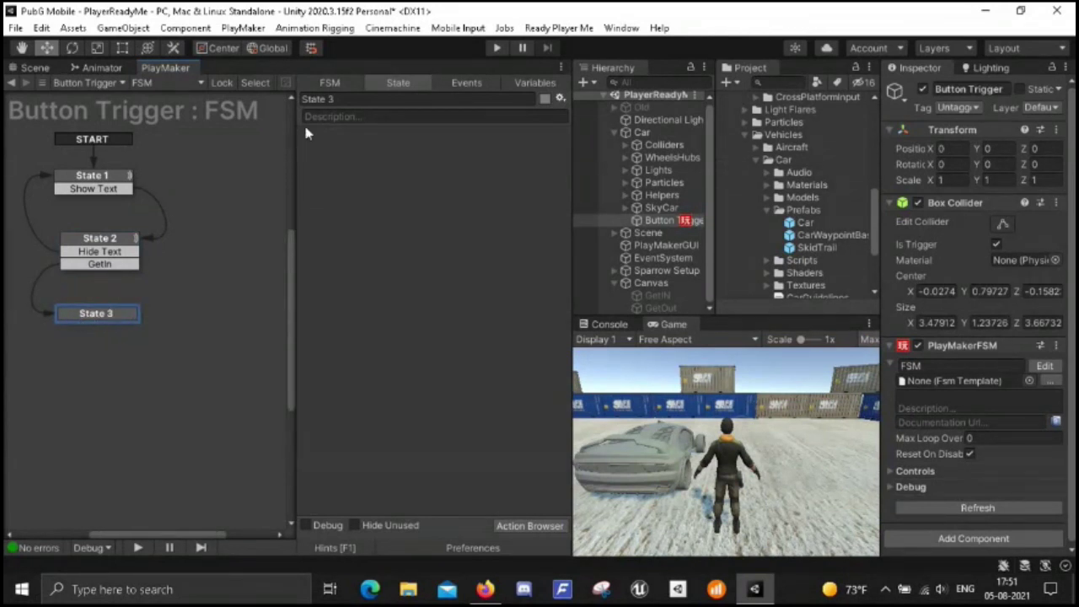
# - Rename the new state as "In Car"
pyautogui.click(348, 100)
pyautogui.press('BackSpace')
pyautogui.write('In Car')
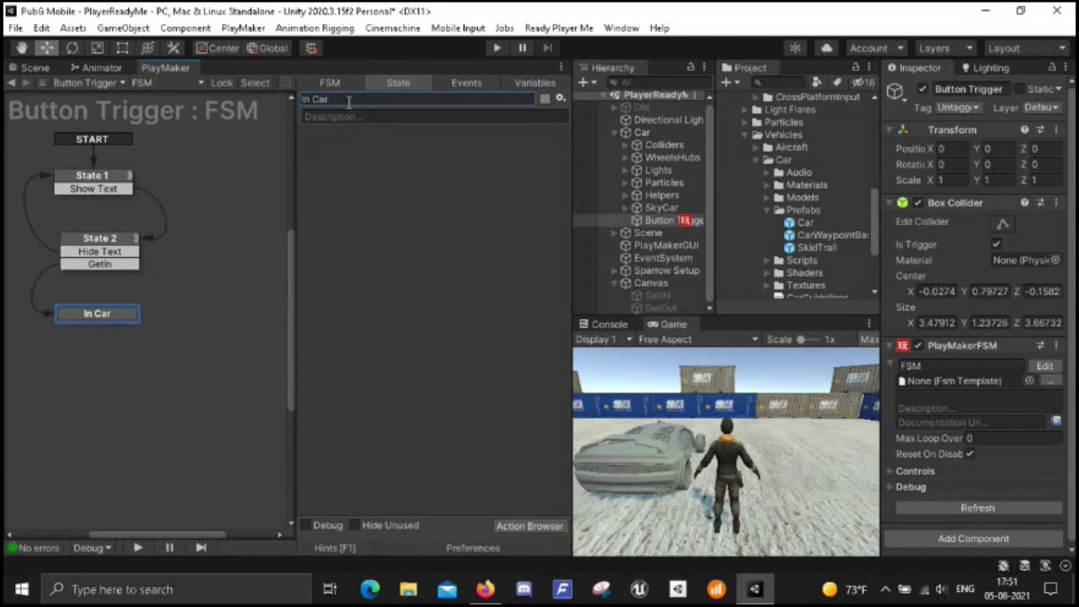
# - Add an Activate Game Object action to the In Car state and make it target a specified game object
pyautogui.doubleClick(365, 204)
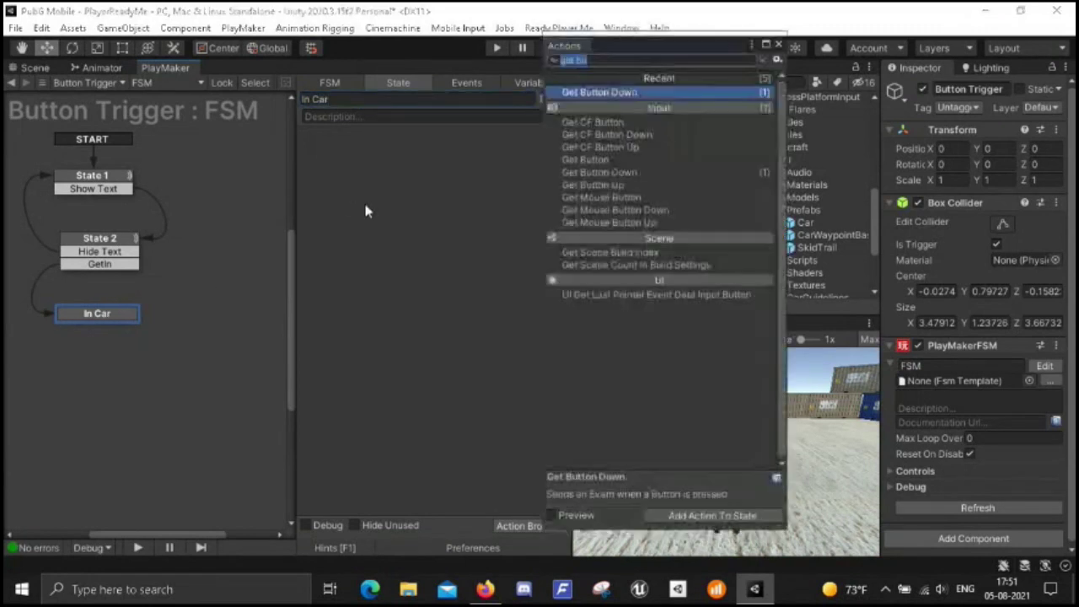
pyautogui.write('activa')
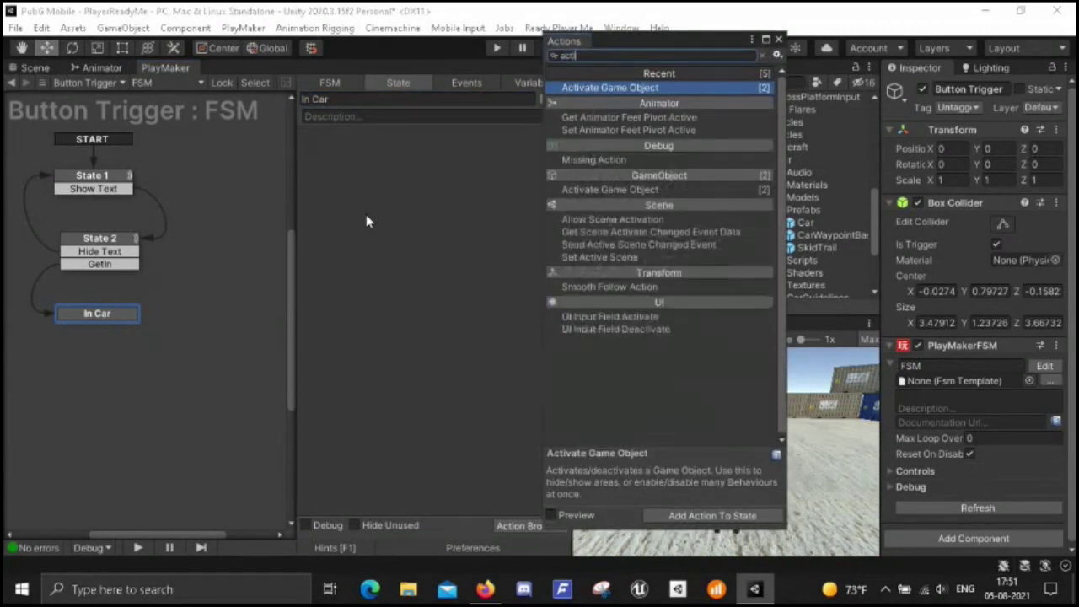
pyautogui.doubleClick(601, 89)
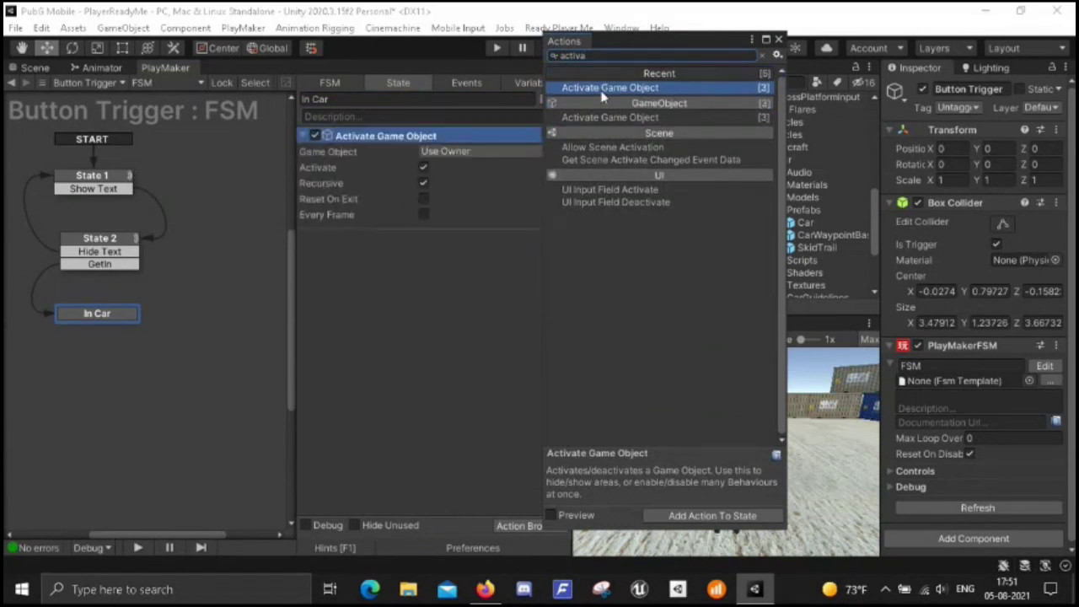
pyautogui.click(778, 38)
pyautogui.click(494, 152)
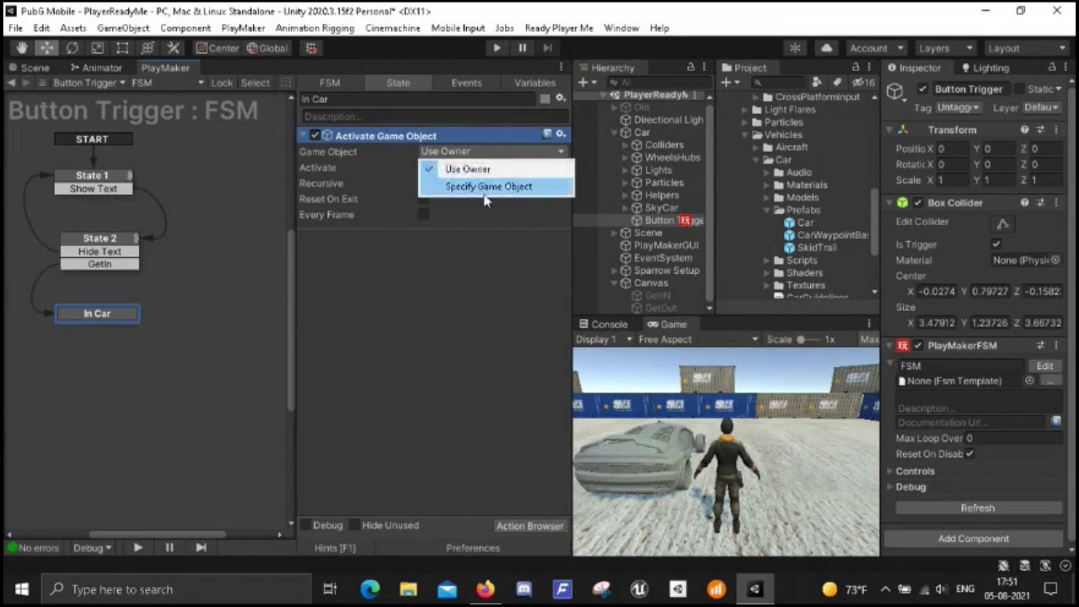
pyautogui.click(496, 185)
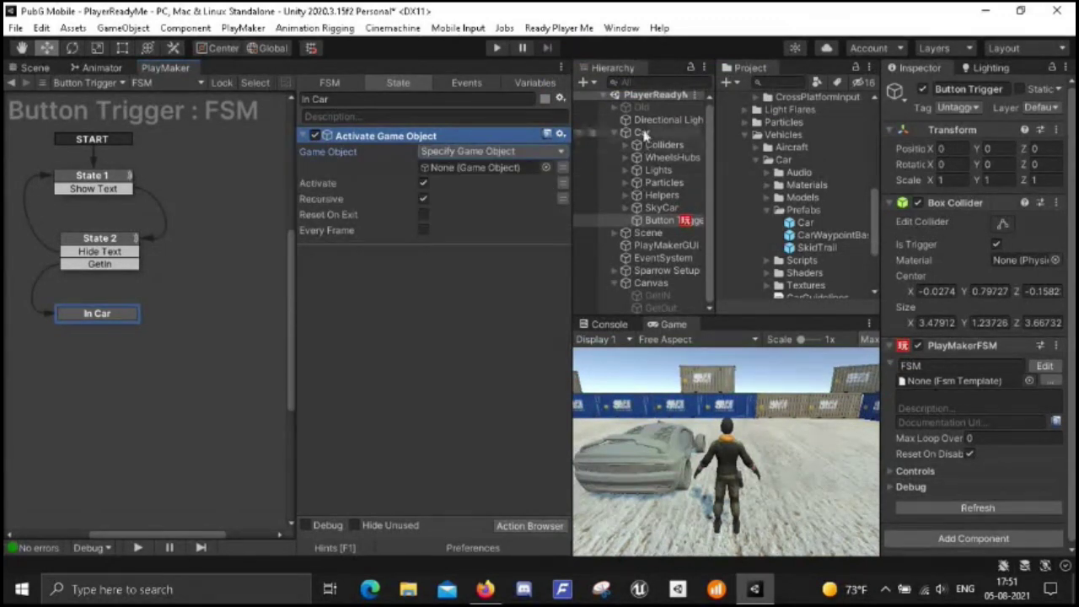
# - Toggle the Sparrow Setup object off and on to preview the scene without it, and return to the Button Trigger FSM
pyautogui.click(664, 271)
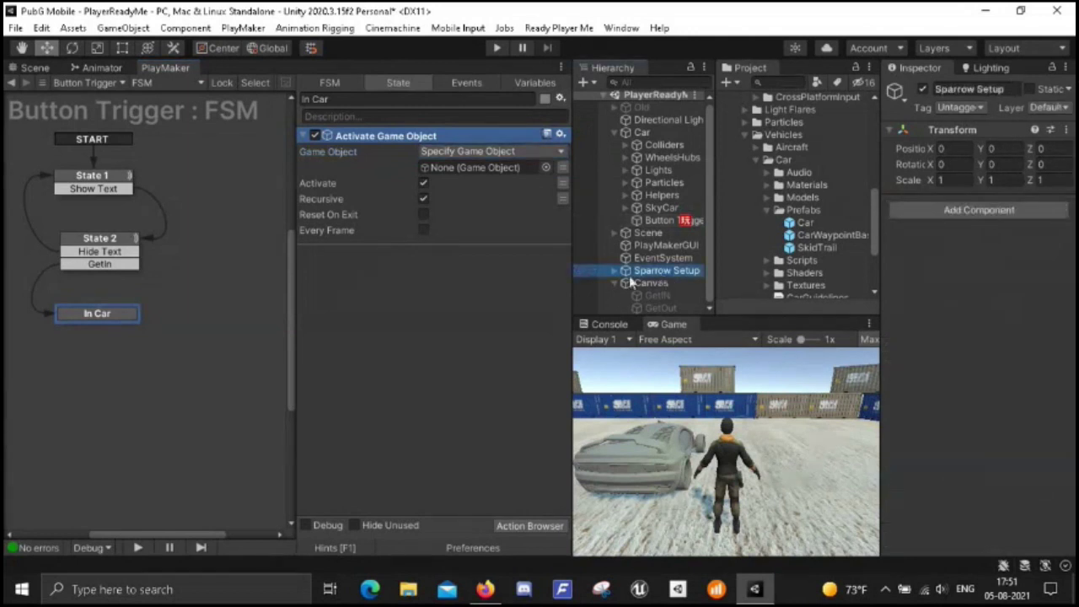
pyautogui.click(923, 90)
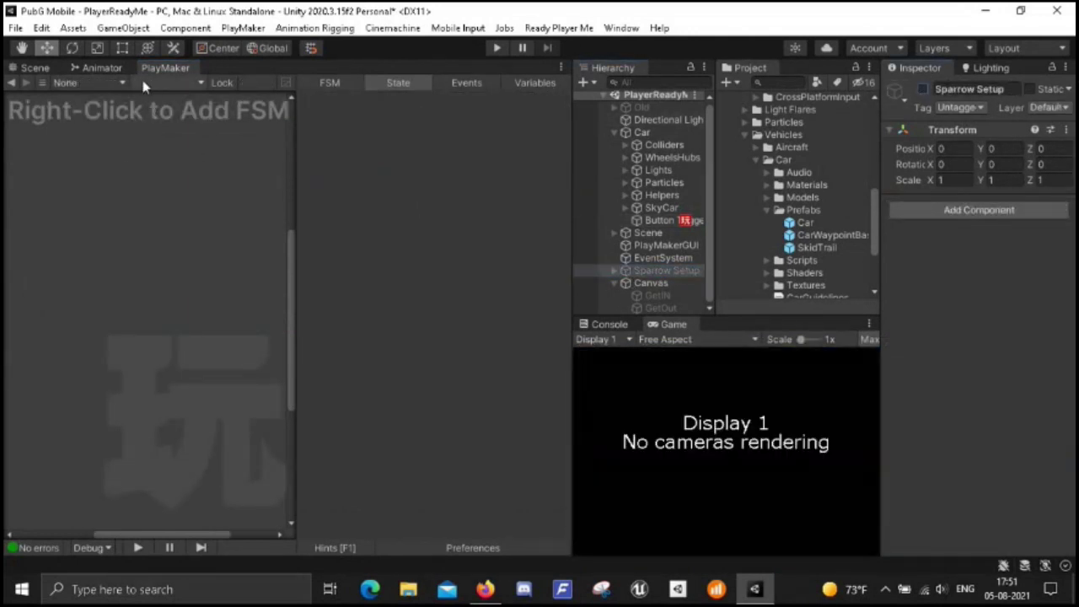
pyautogui.click(34, 67)
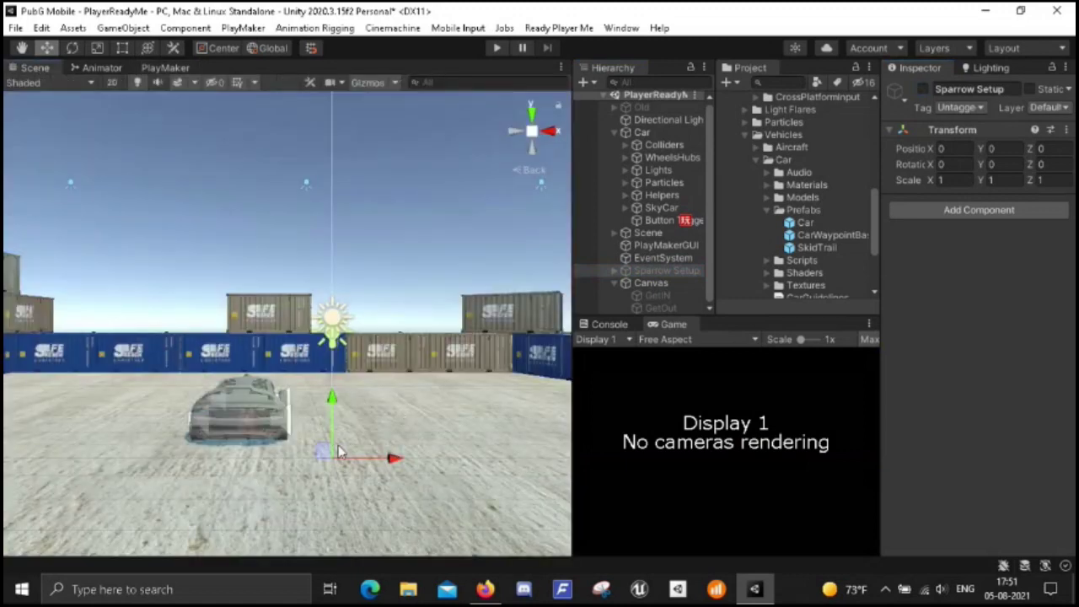
pyautogui.click(924, 91)
pyautogui.click(923, 90)
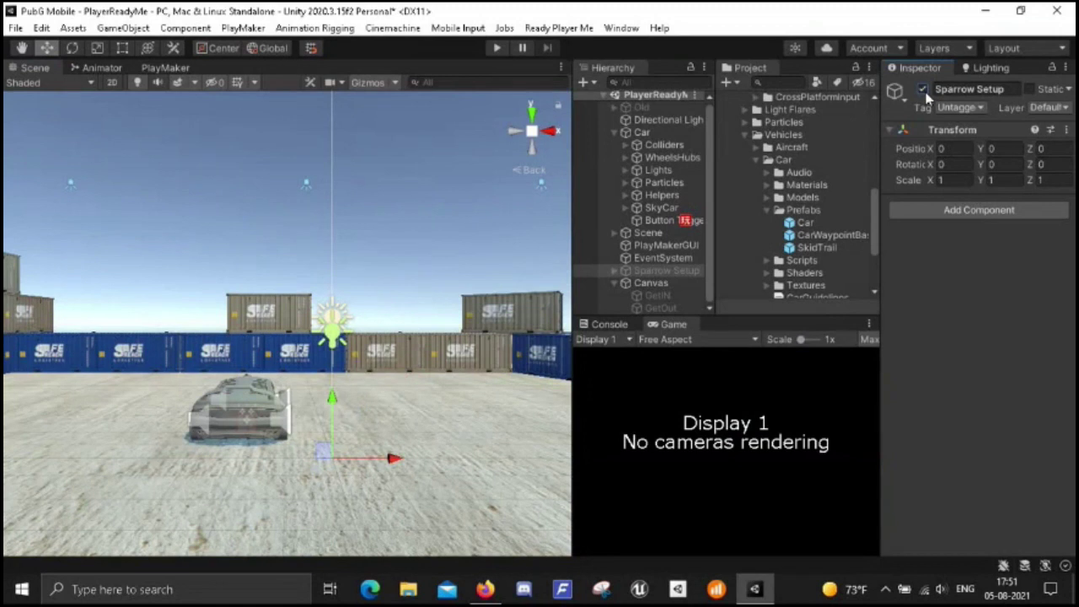
pyautogui.click(924, 91)
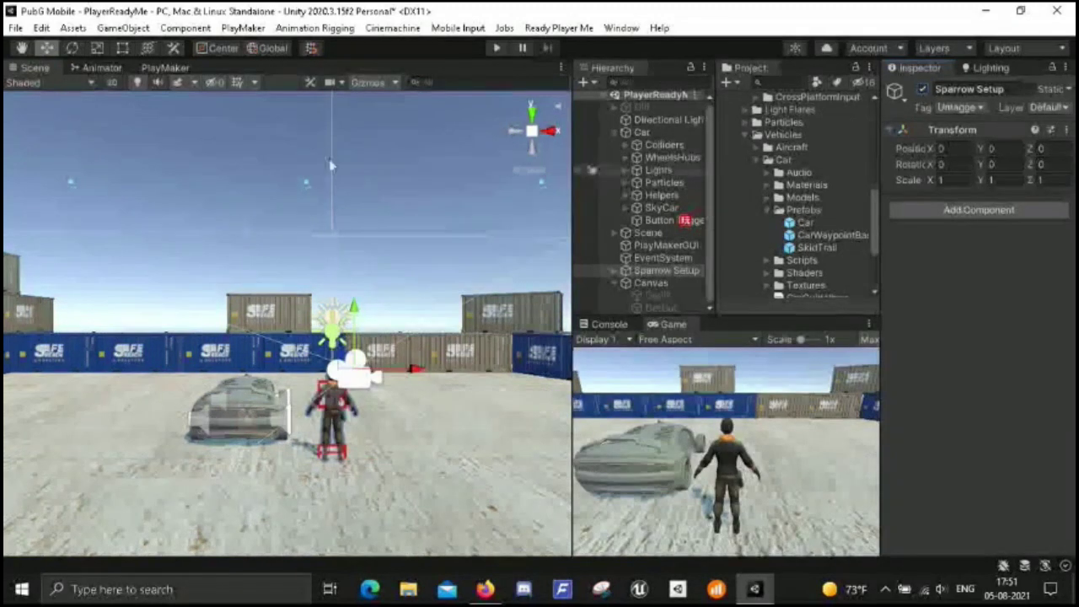
pyautogui.click(165, 67)
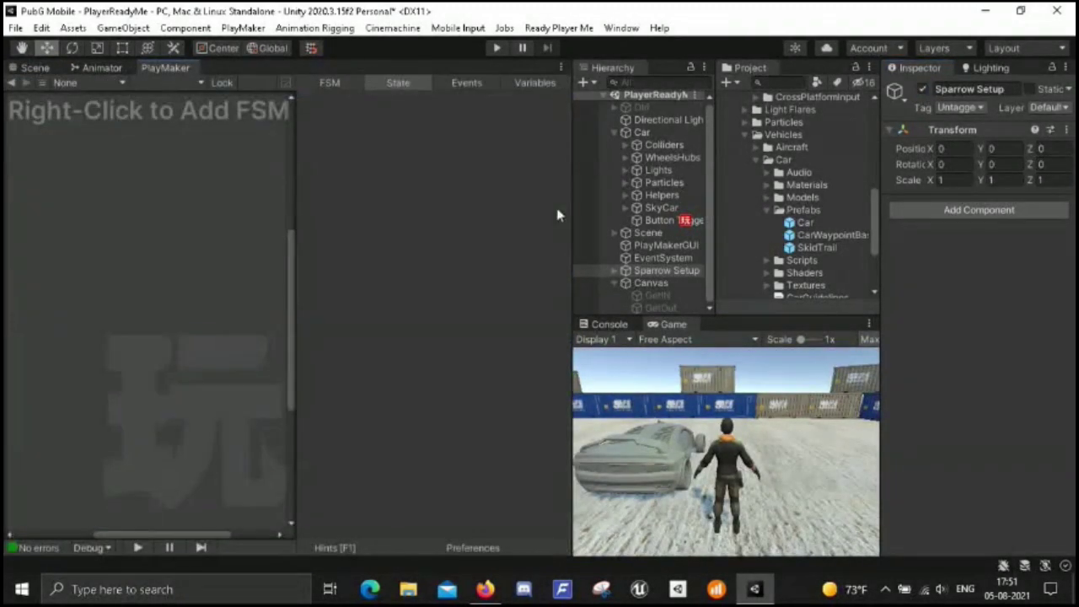
pyautogui.click(661, 219)
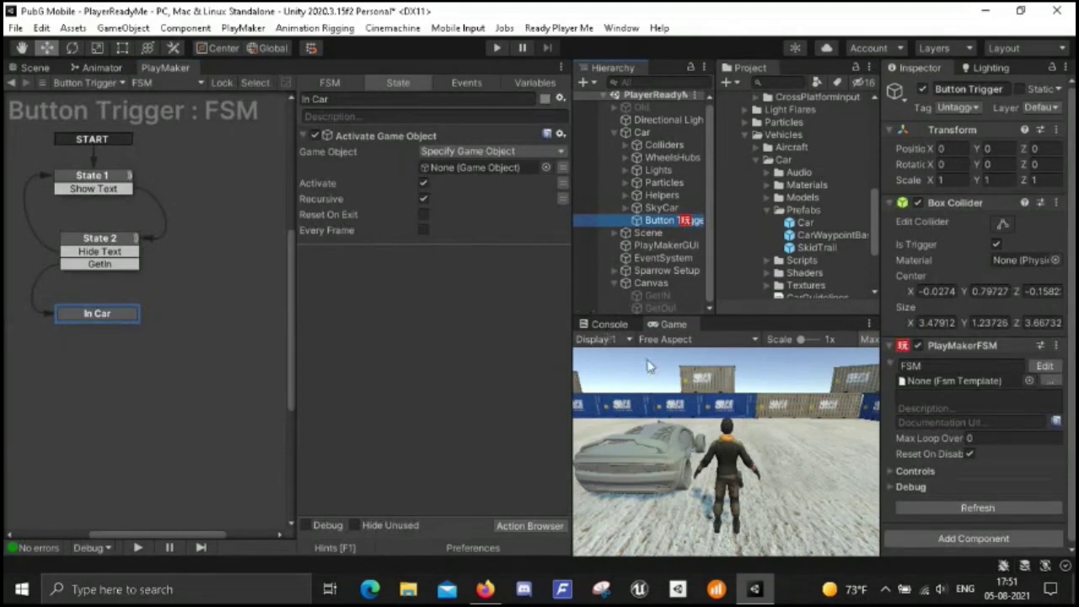
# - Assign Sparrow Setup to the In Car state's Activate Game Object action, turn off Activate, and collapse the action
pyautogui.moveTo(652, 266); pyautogui.dragTo(473, 168)
pyautogui.click(423, 183)
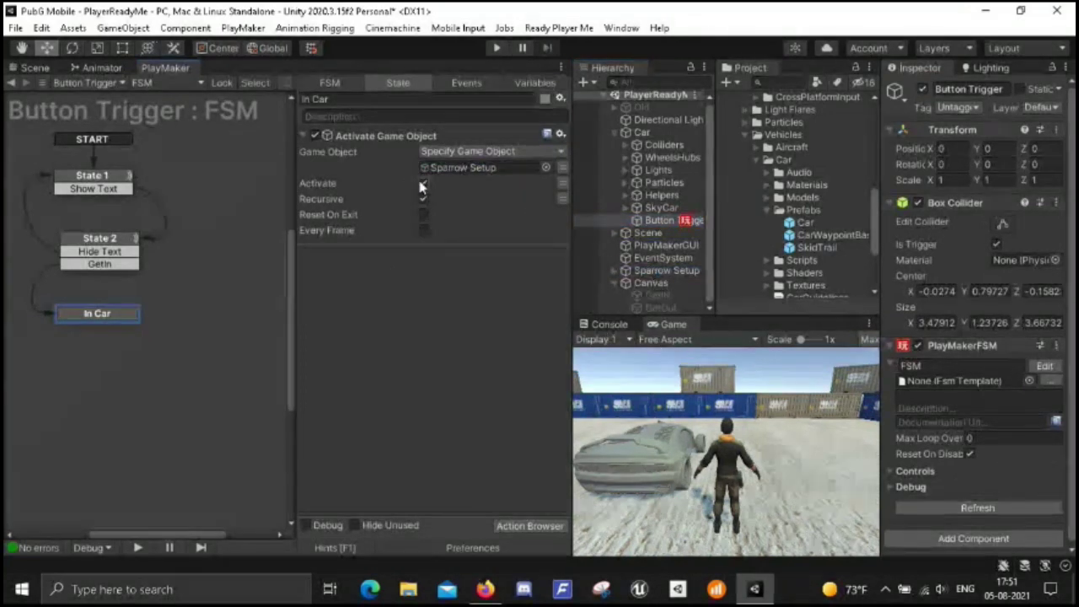
pyautogui.click(394, 329)
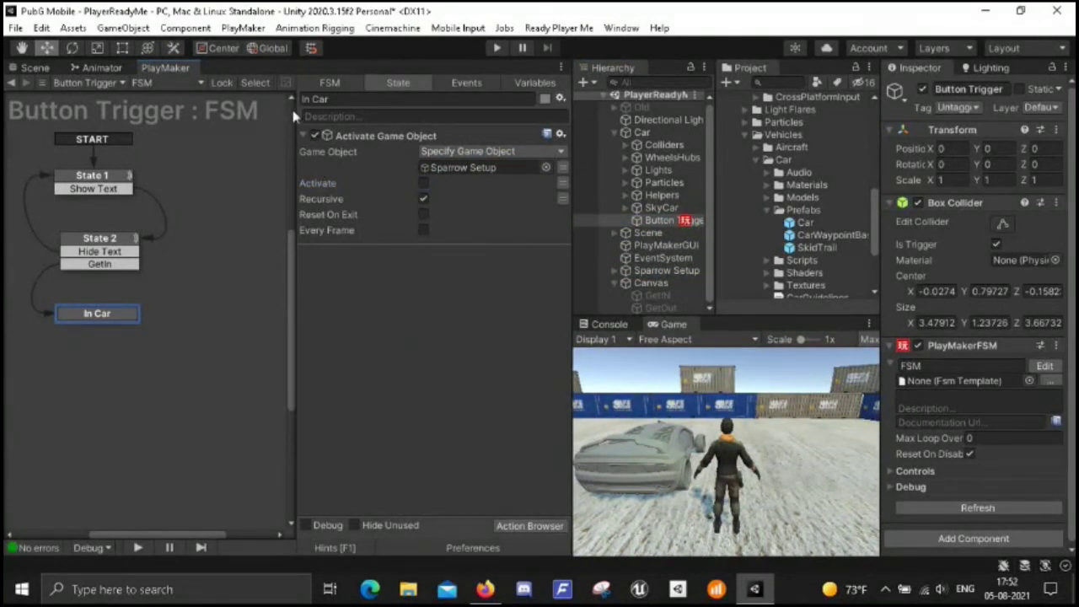
pyautogui.click(305, 136)
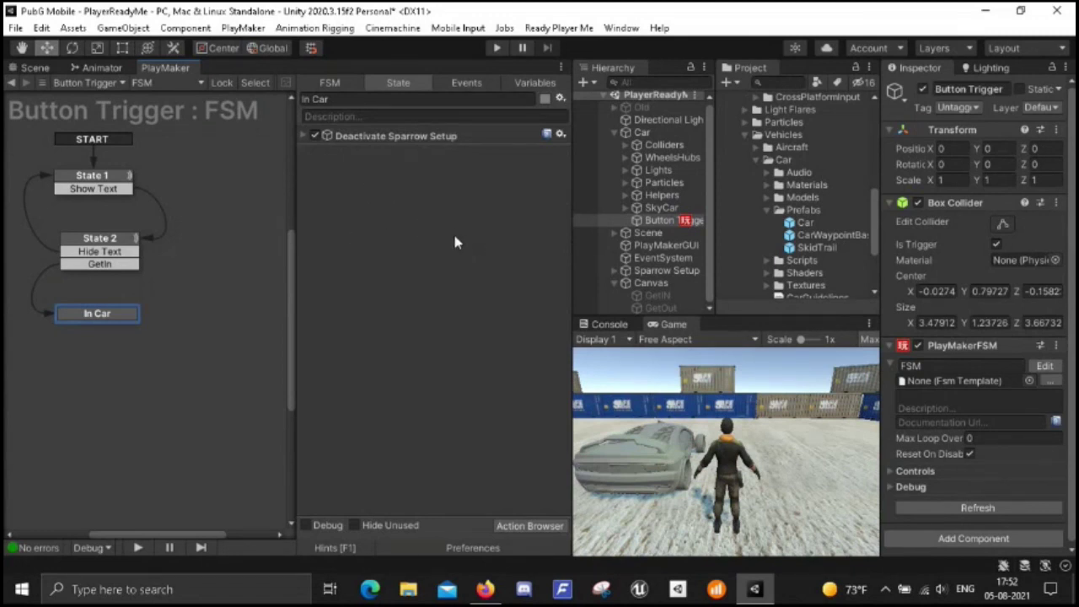
# - Expand the Cameras folder in Standard Assets to reach its camera prefabs
pyautogui.click(614, 133)
pyautogui.click(614, 132)
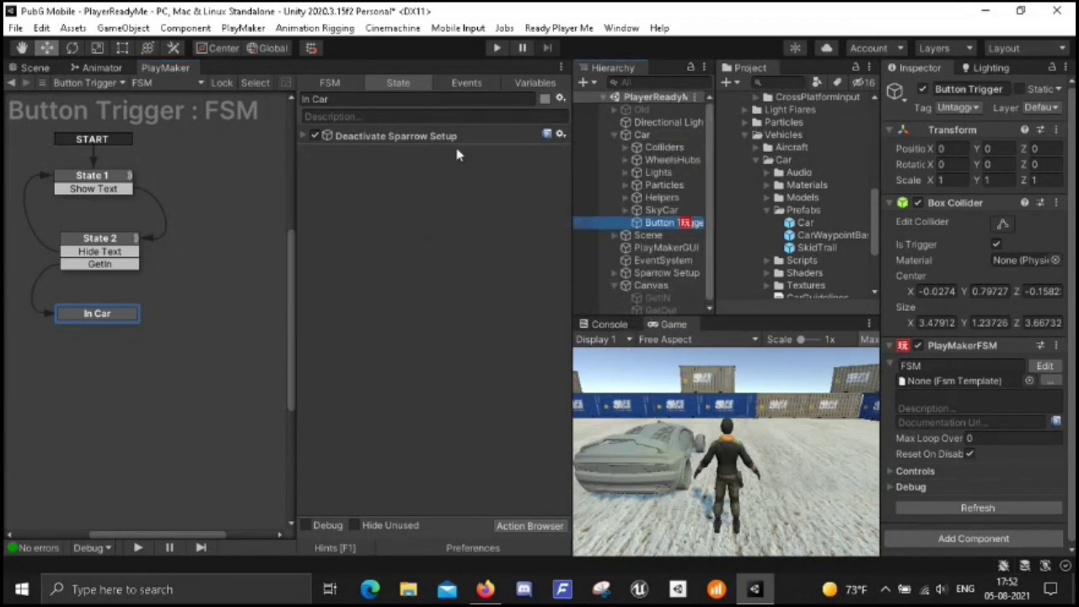
pyautogui.click(745, 135)
pyautogui.scroll(3, 754, 150)
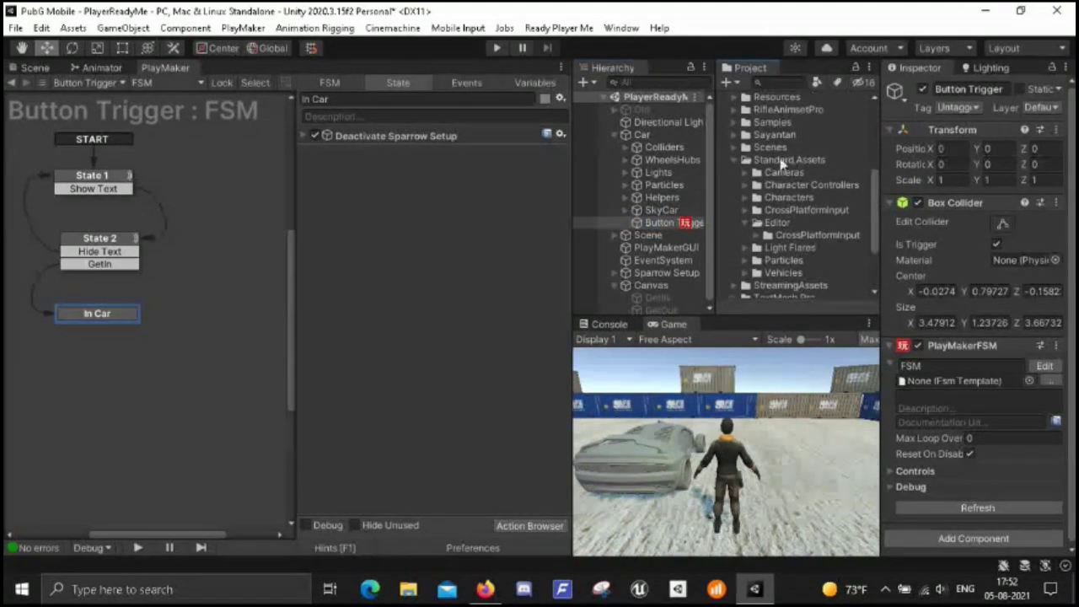
pyautogui.click(755, 172)
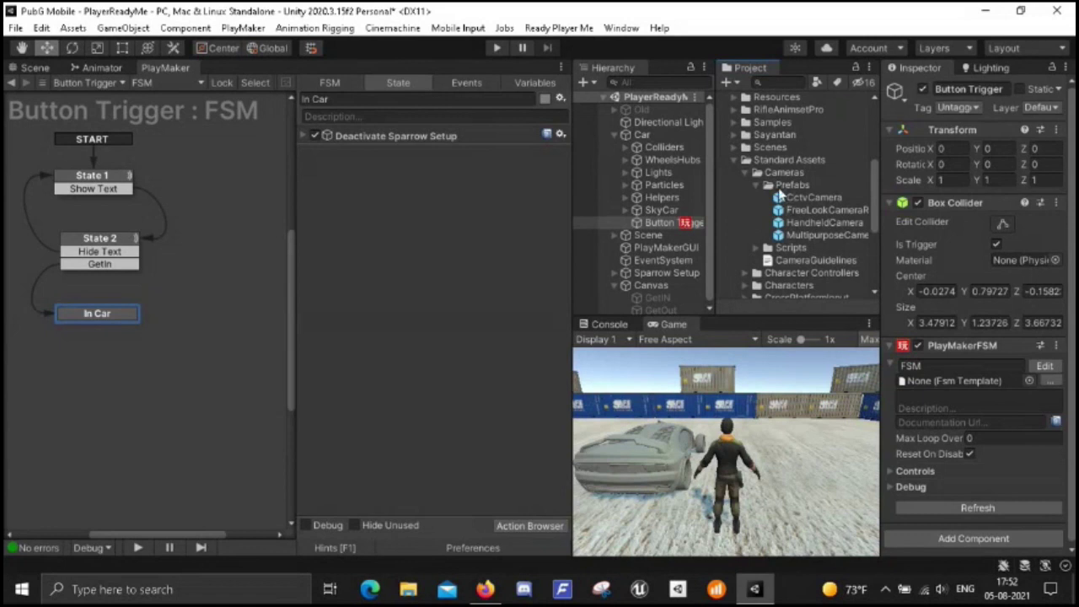
# - Show the Scene view and deactivate the Sparrow Setup object
pyautogui.click(34, 67)
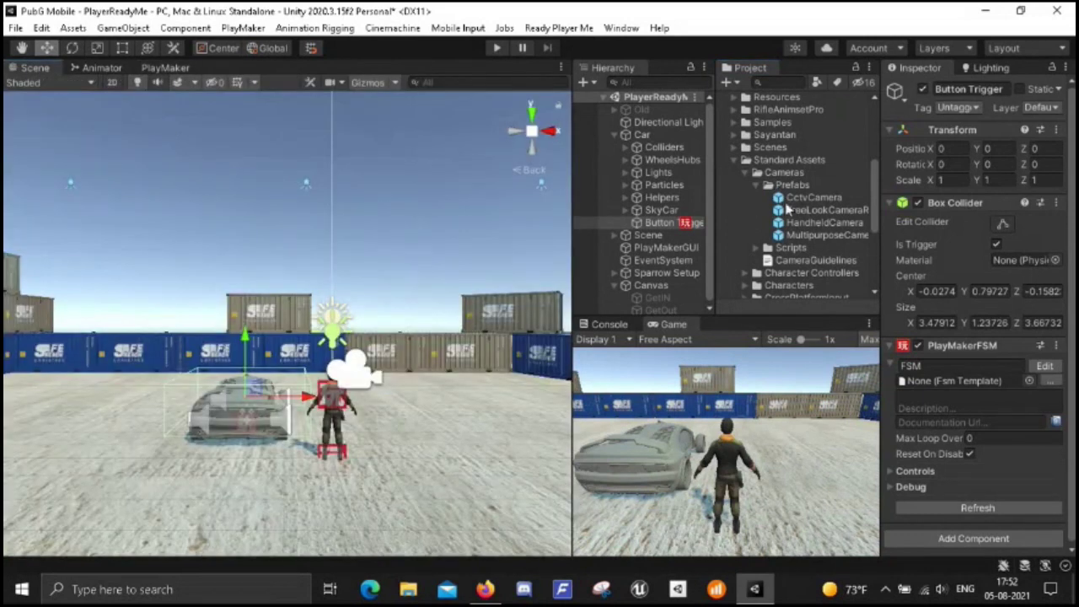
pyautogui.click(665, 273)
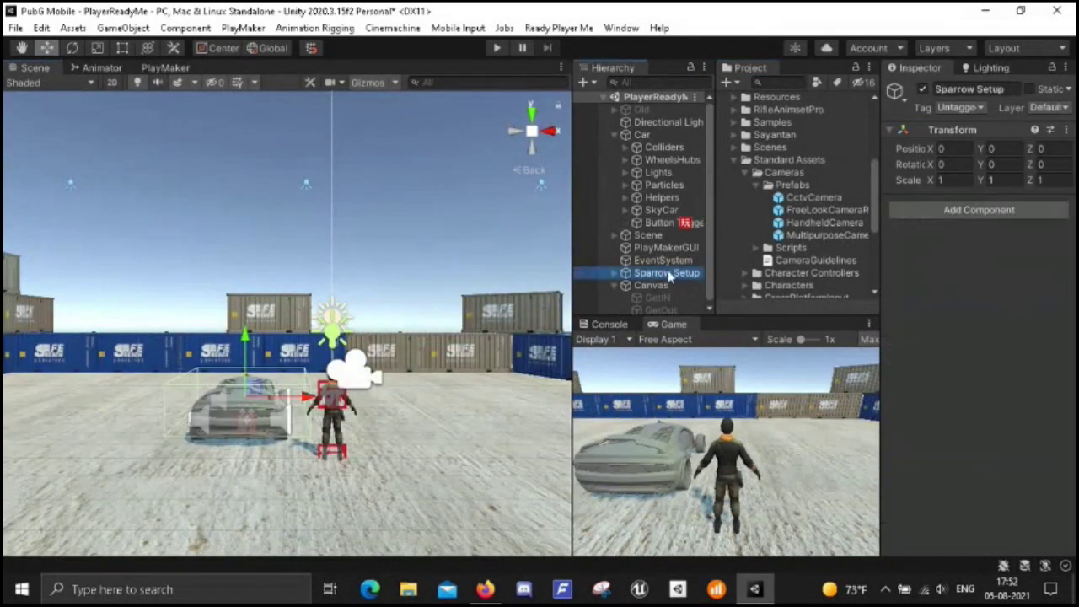
pyautogui.click(922, 89)
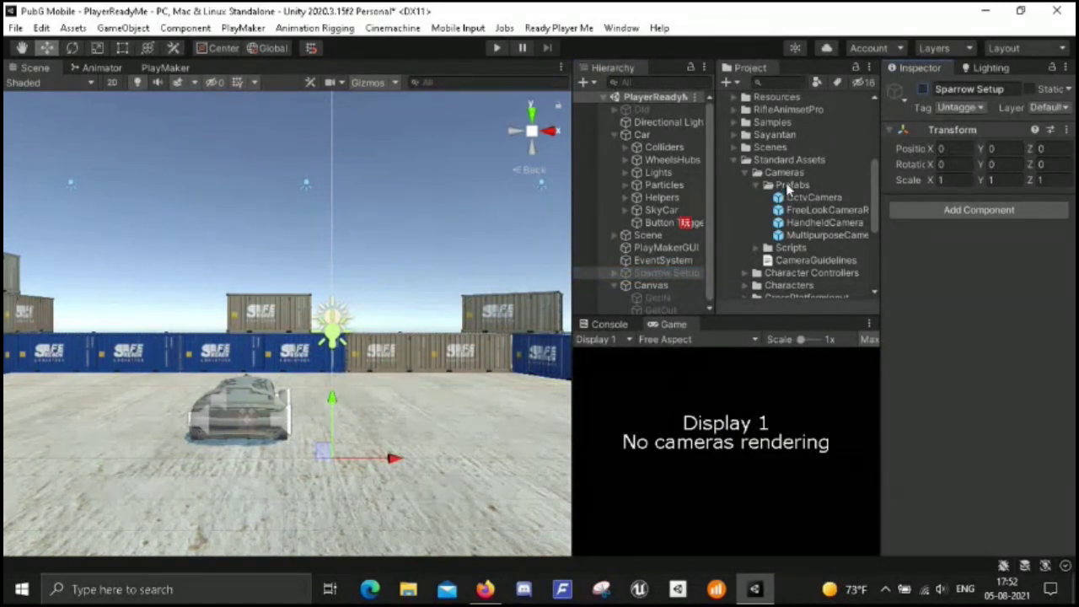
# - Place the MultipurposeCameraRig prefab at the car from a top view, and undo a small trial shift along Z
pyautogui.click(757, 184)
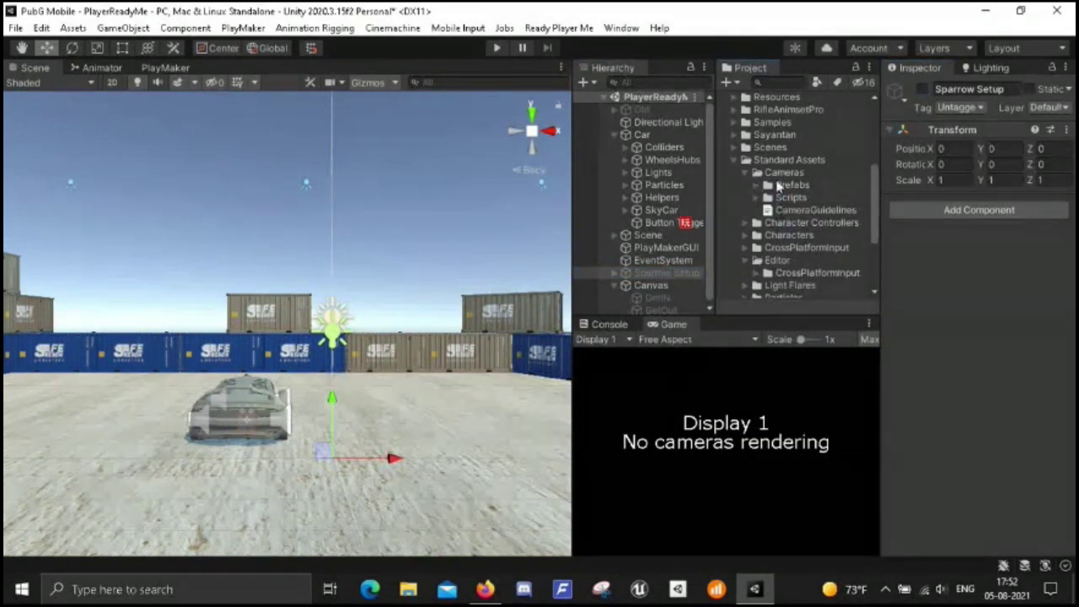
pyautogui.click(757, 184)
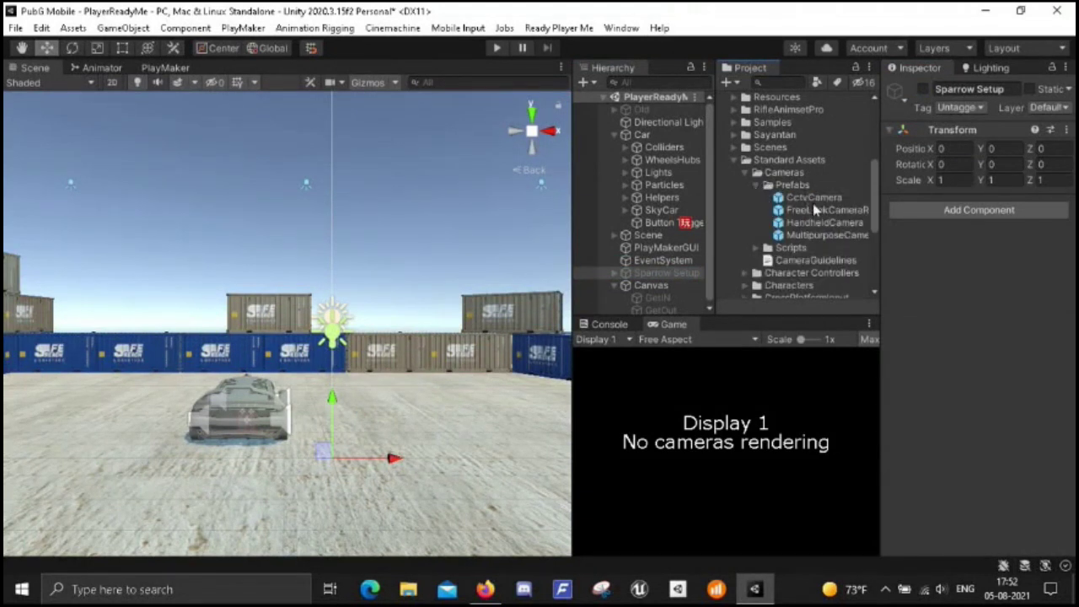
pyautogui.click(820, 235)
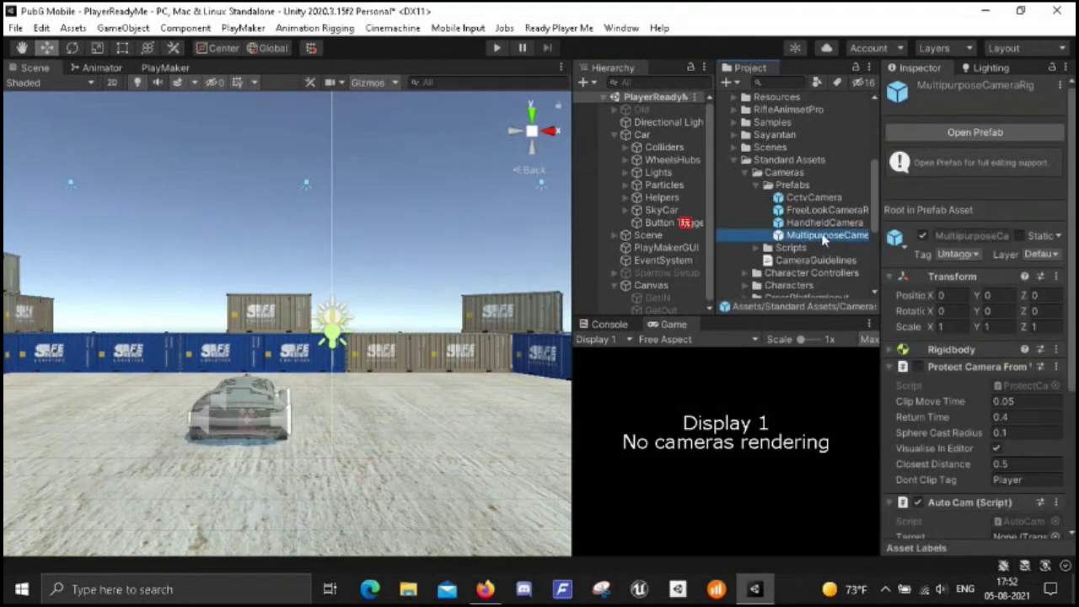
pyautogui.click(530, 116)
pyautogui.moveTo(341, 381); pyautogui.dragTo(380, 333, button='middle')
pyautogui.moveTo(818, 235); pyautogui.dragTo(285, 322)
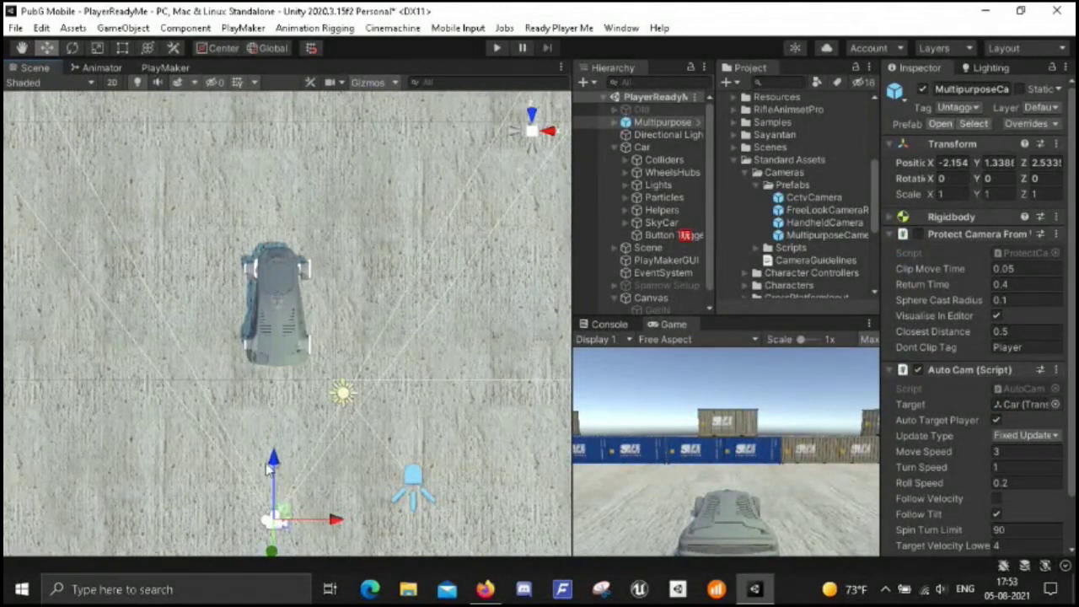
pyautogui.moveTo(278, 468)
pyautogui.mouseDown()
pyautogui.moveTo(276, 426)
pyautogui.moveTo(281, 471)
pyautogui.mouseUp()
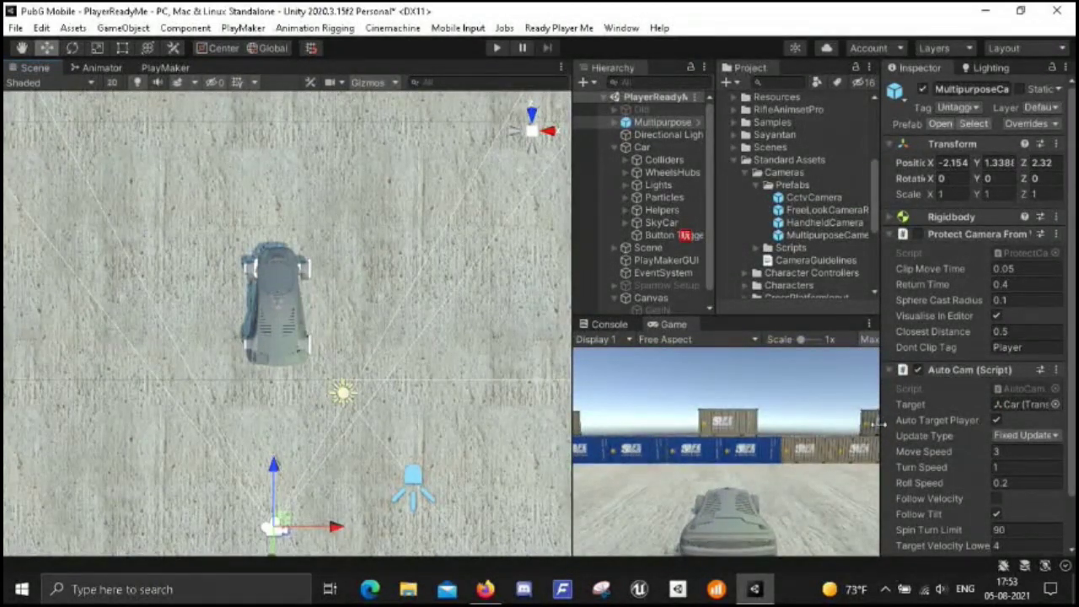
pyautogui.hotkey('ctrl', 'z')
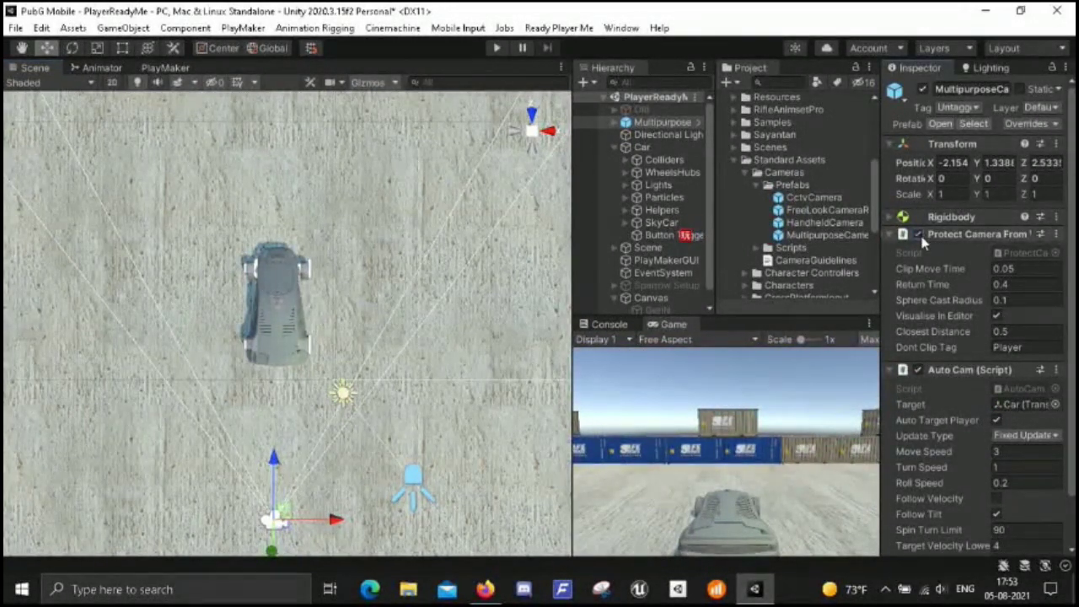
# - In the camera rig's Auto Cam script, turn off Auto Target Player and set Move Speed to 10 and Turn Speed to 5
pyautogui.scroll(-2, 979, 387)
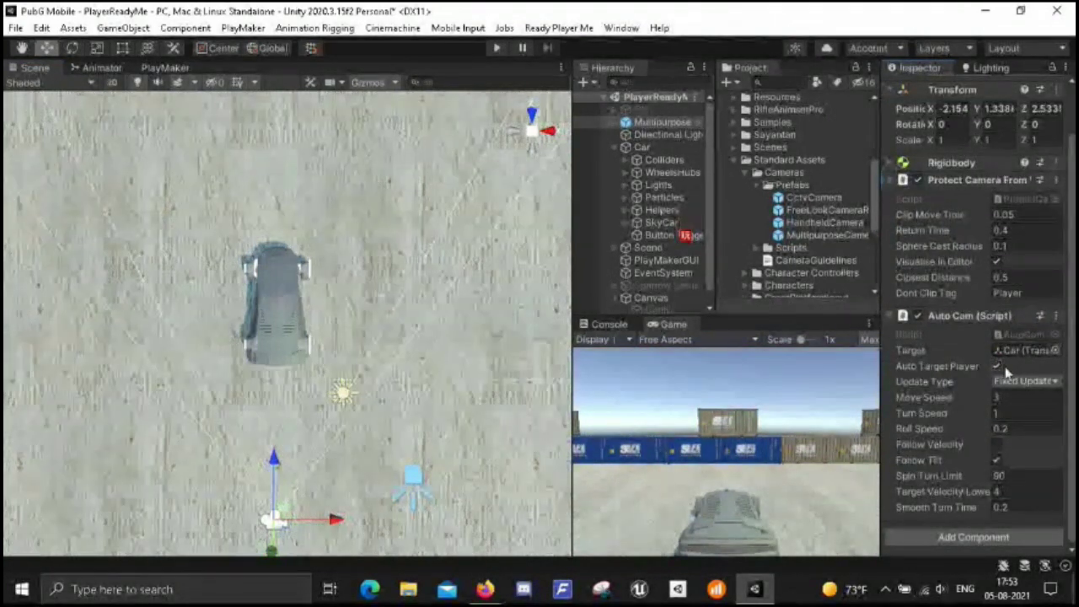
pyautogui.click(996, 366)
pyautogui.click(998, 397)
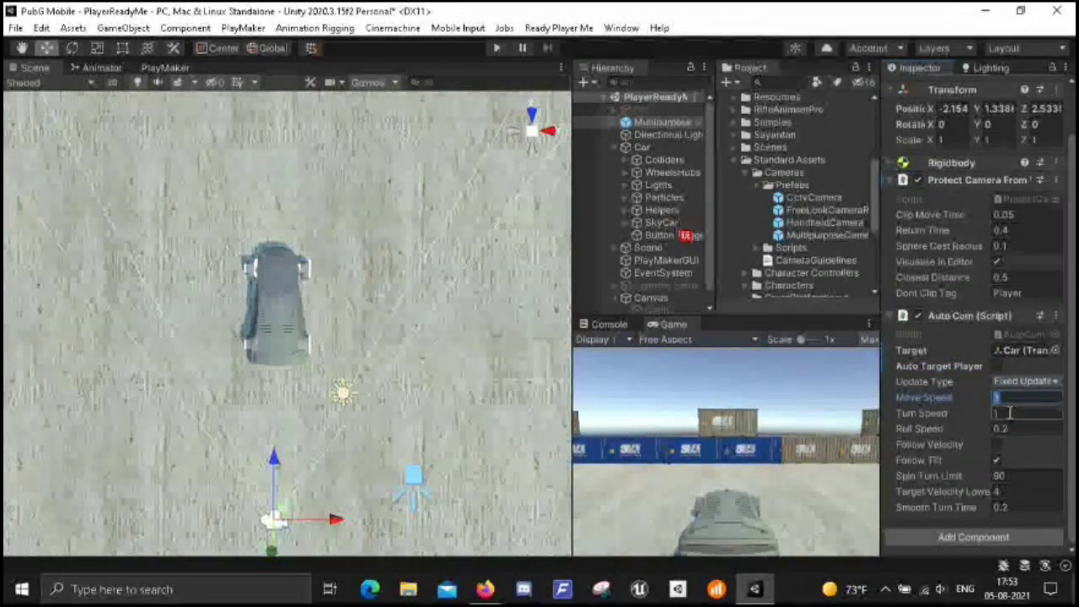
pyautogui.write('10')
pyautogui.click(1014, 412)
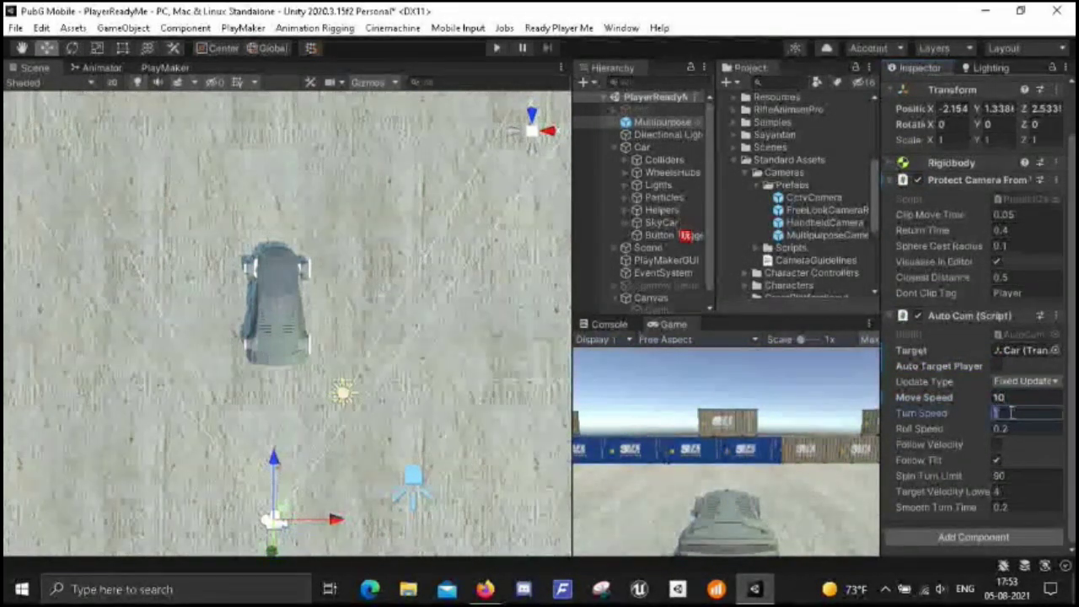
pyautogui.write('5')
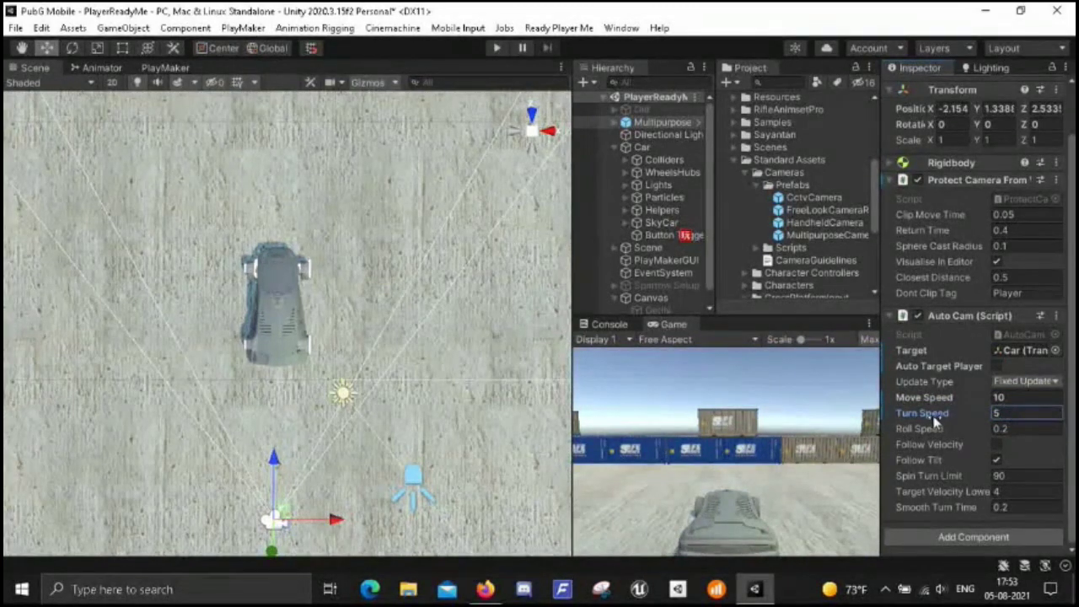
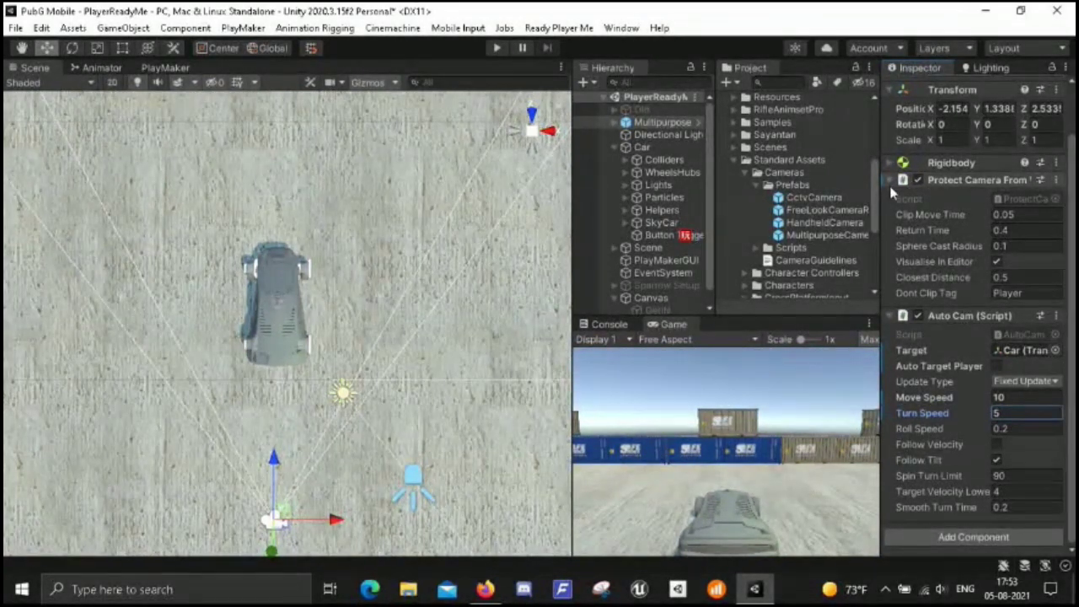
# - Add an Activate Game Object action to the Button Trigger FSM's In Car state, targeting the MultipurposeCameraRig as a specified object
pyautogui.scroll(2, 905, 147)
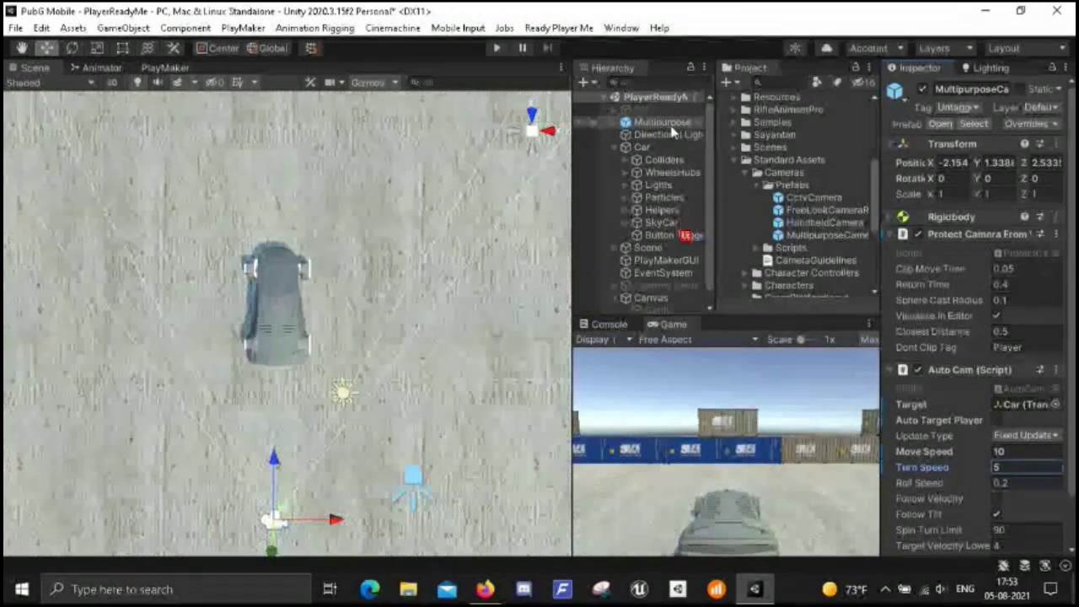
pyautogui.click(666, 123)
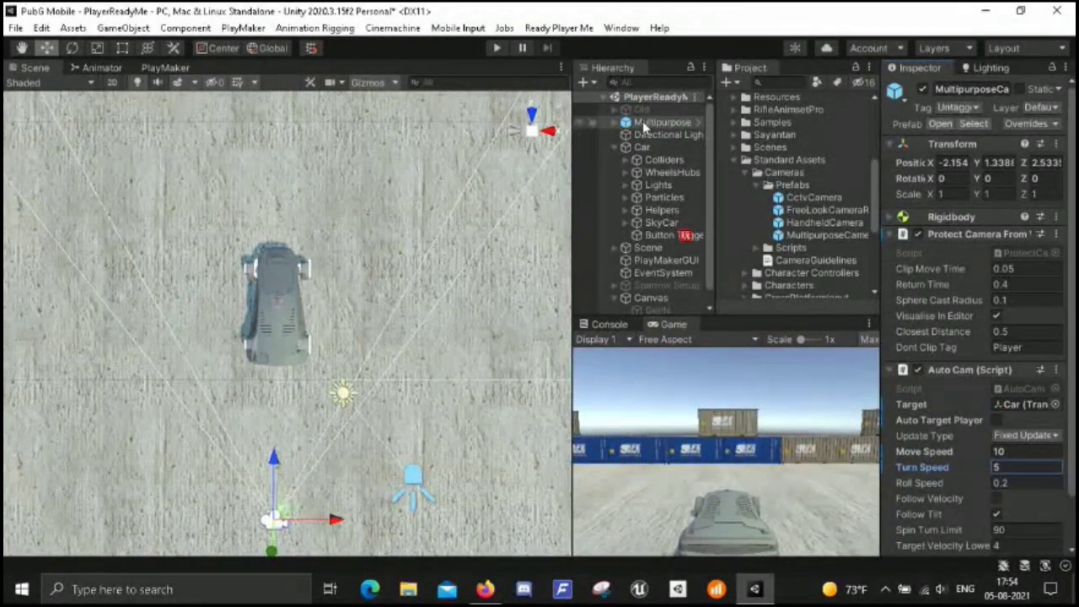
pyautogui.click(164, 68)
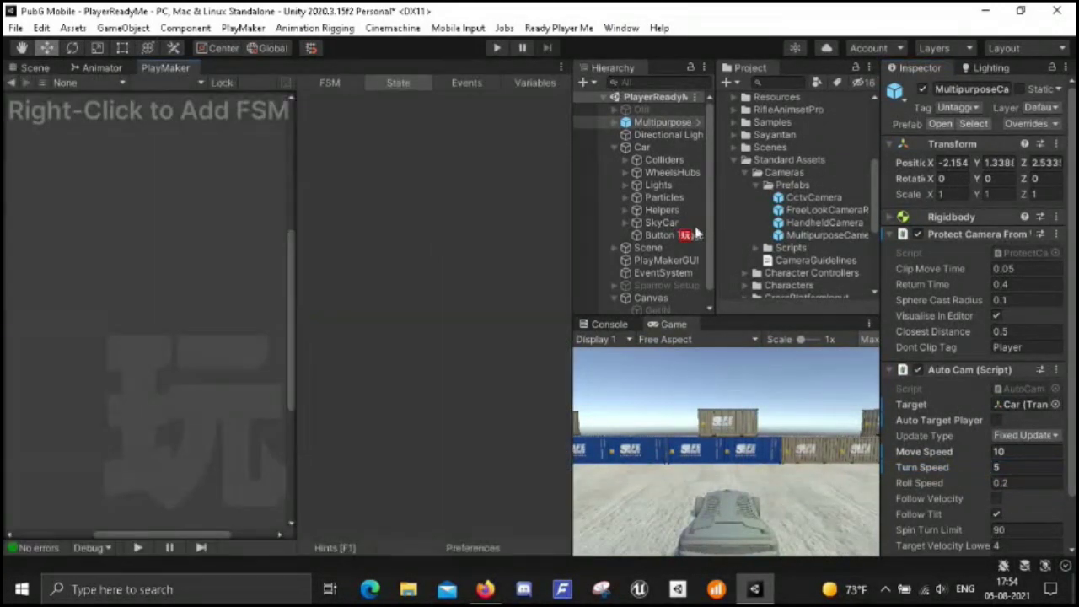
pyautogui.click(661, 236)
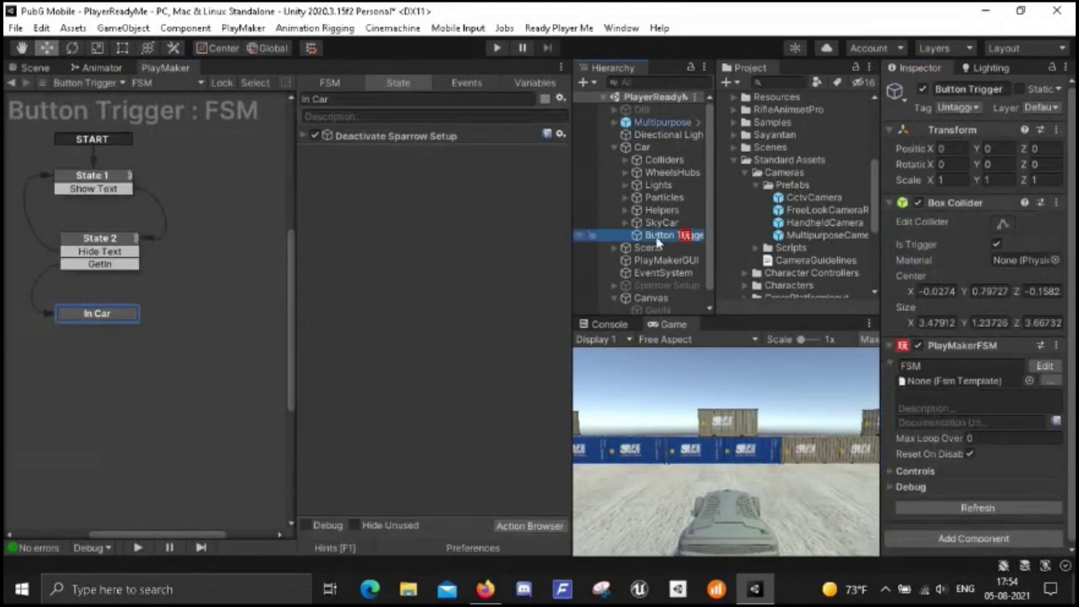
pyautogui.press('`')
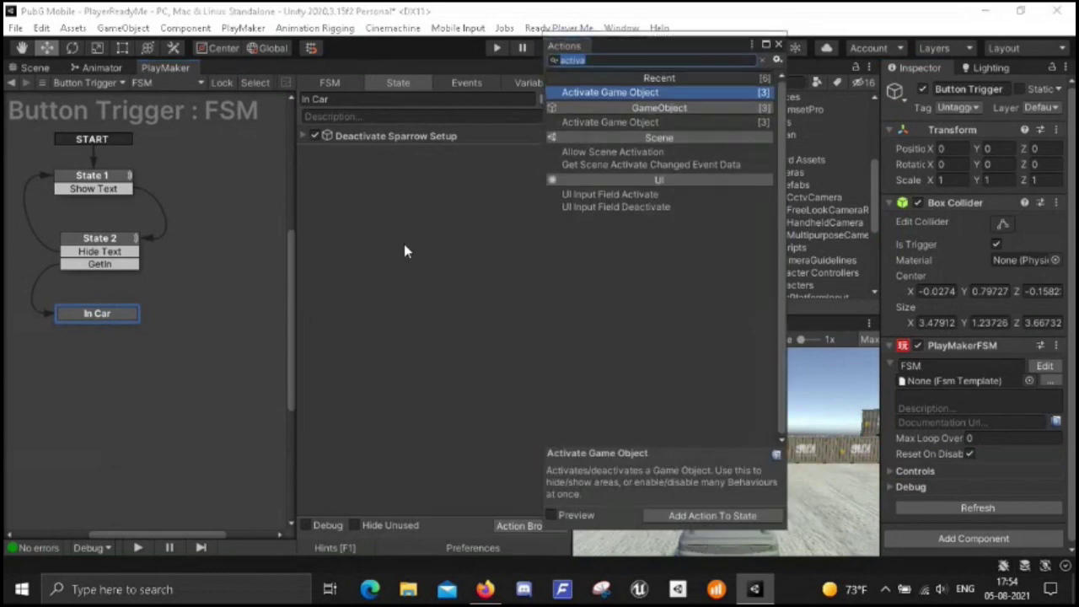
pyautogui.doubleClick(602, 88)
pyautogui.click(778, 39)
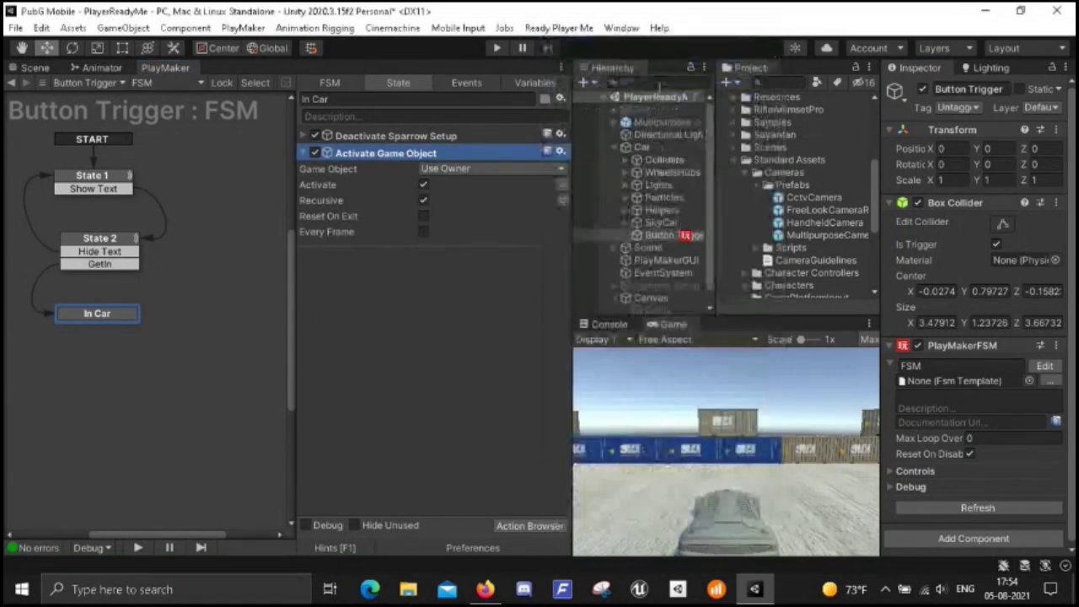
pyautogui.click(492, 168)
pyautogui.click(489, 203)
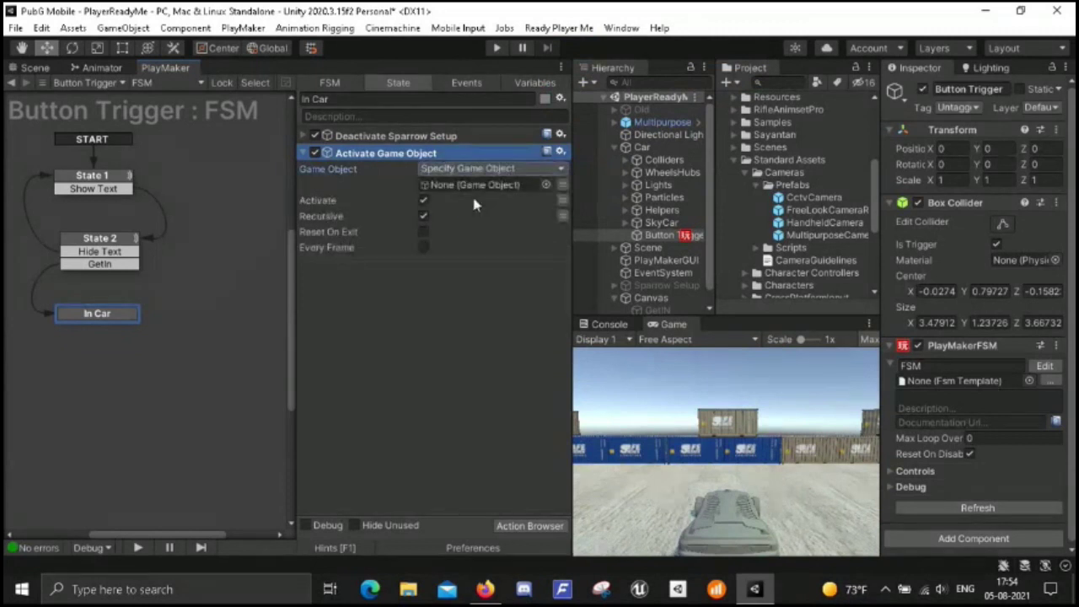
pyautogui.moveTo(654, 122); pyautogui.dragTo(511, 188)
# - Deactivate the MultipurposeCameraRig in the scene and reactivate Sparrow Setup, then collapse the new activate action
pyautogui.click(641, 124)
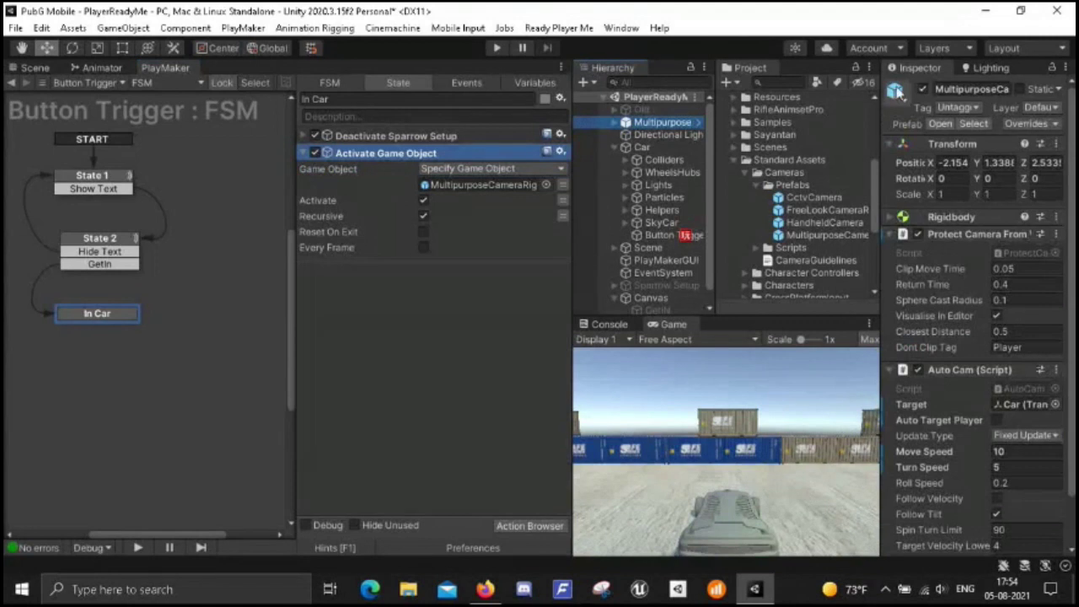
pyautogui.click(921, 90)
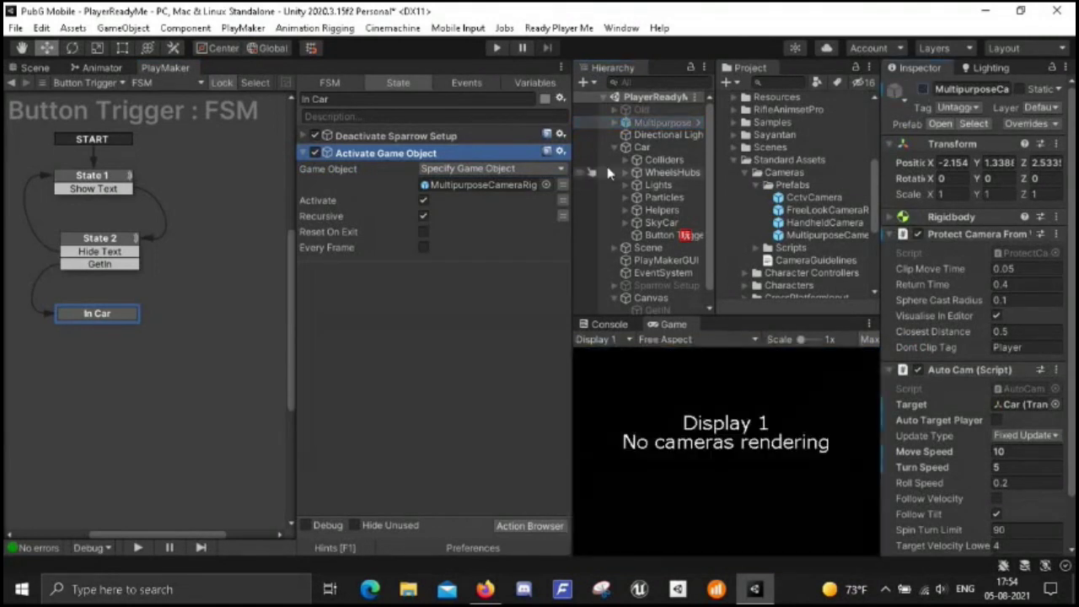
pyautogui.click(657, 286)
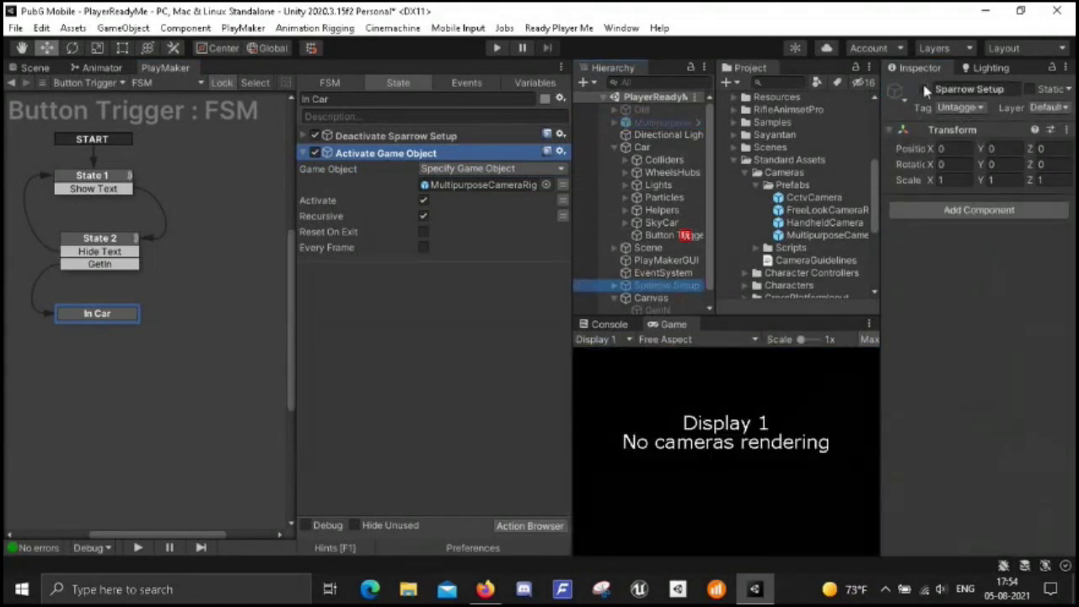
pyautogui.click(922, 89)
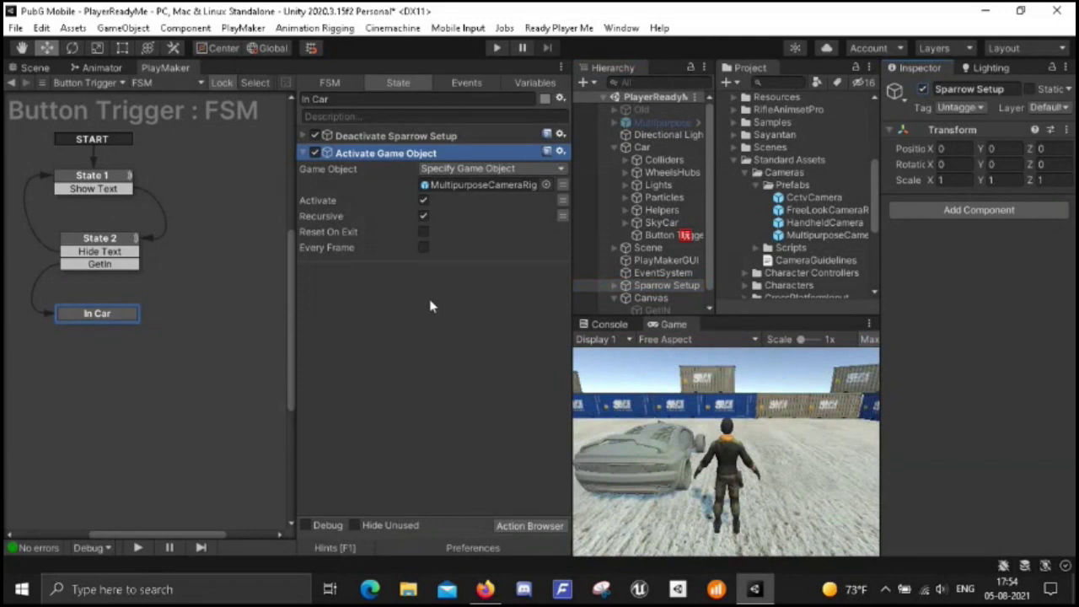
pyautogui.click(304, 154)
pyautogui.click(427, 238)
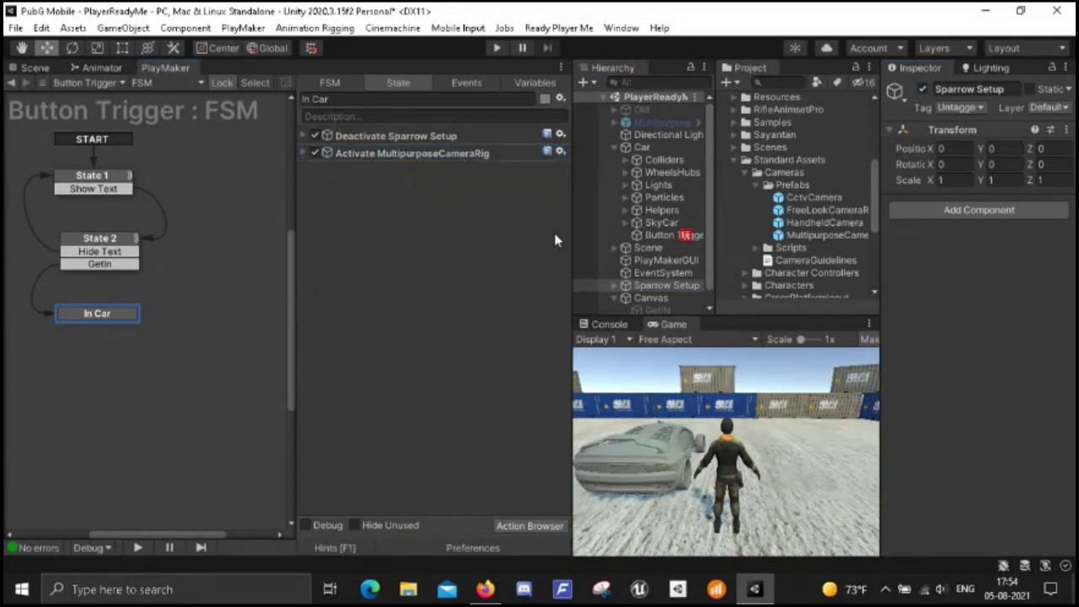
# - Add a Set Property action for the Car's Car Controller script to the In Car state, setting enabled to true
pyautogui.click(642, 147)
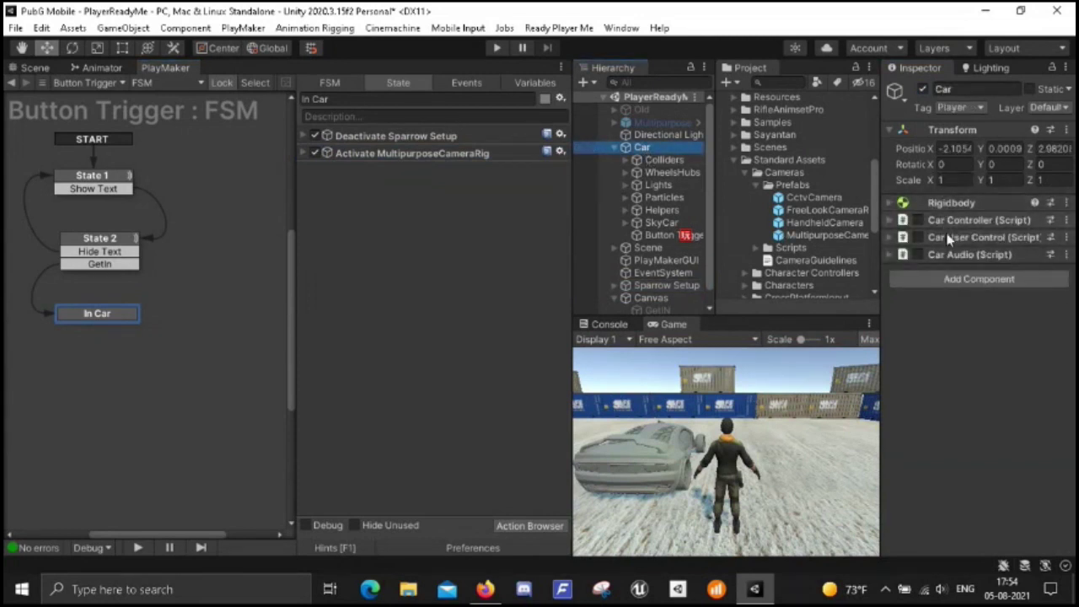
pyautogui.moveTo(982, 221); pyautogui.dragTo(352, 218)
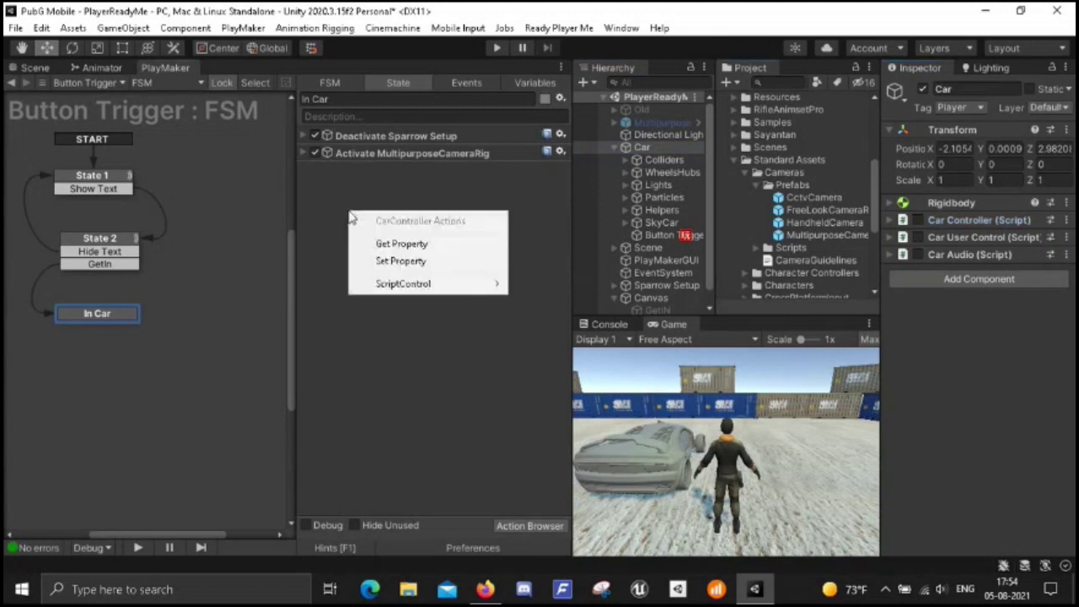
pyautogui.click(405, 261)
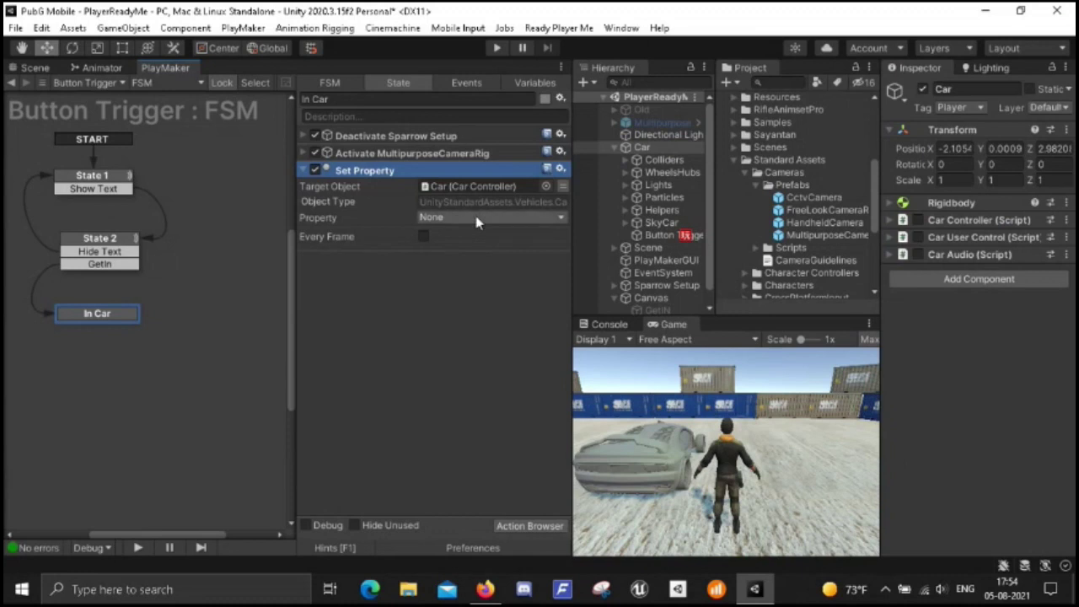
pyautogui.click(476, 220)
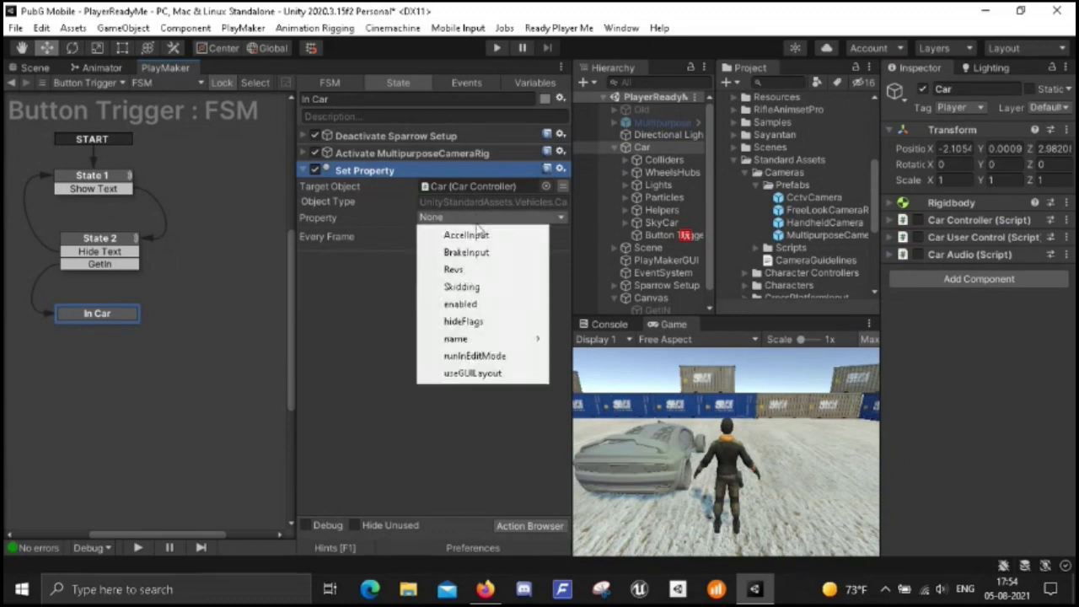
pyautogui.click(463, 305)
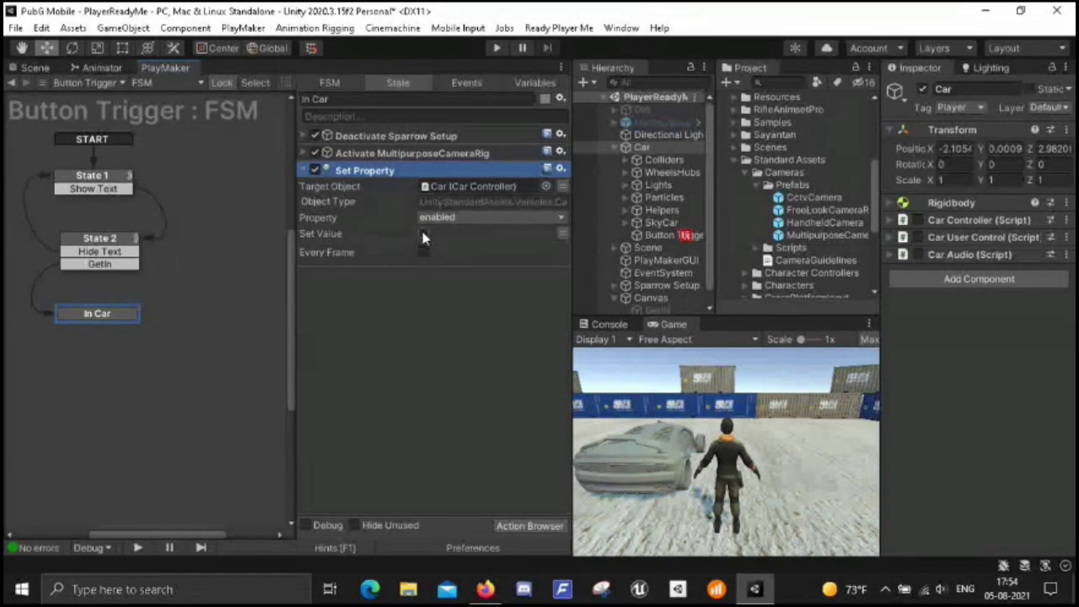
pyautogui.click(412, 369)
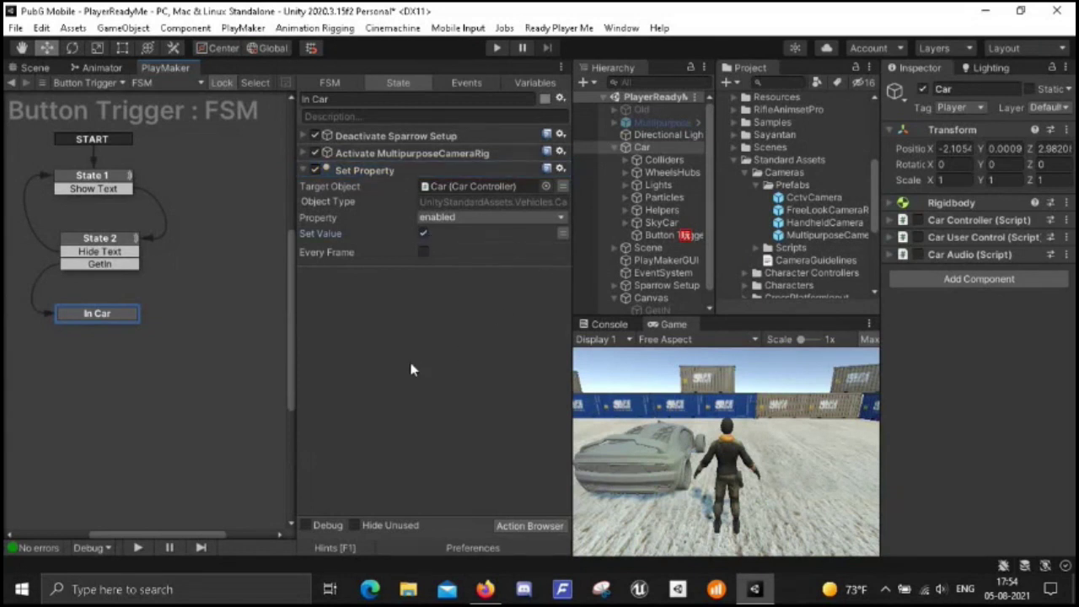
# - Add a Set Property action for the Car User Control script to the In Car state, setting enabled to true
pyautogui.moveTo(969, 238); pyautogui.dragTo(370, 330)
pyautogui.click(449, 372)
pyautogui.click(447, 327)
pyautogui.click(447, 340)
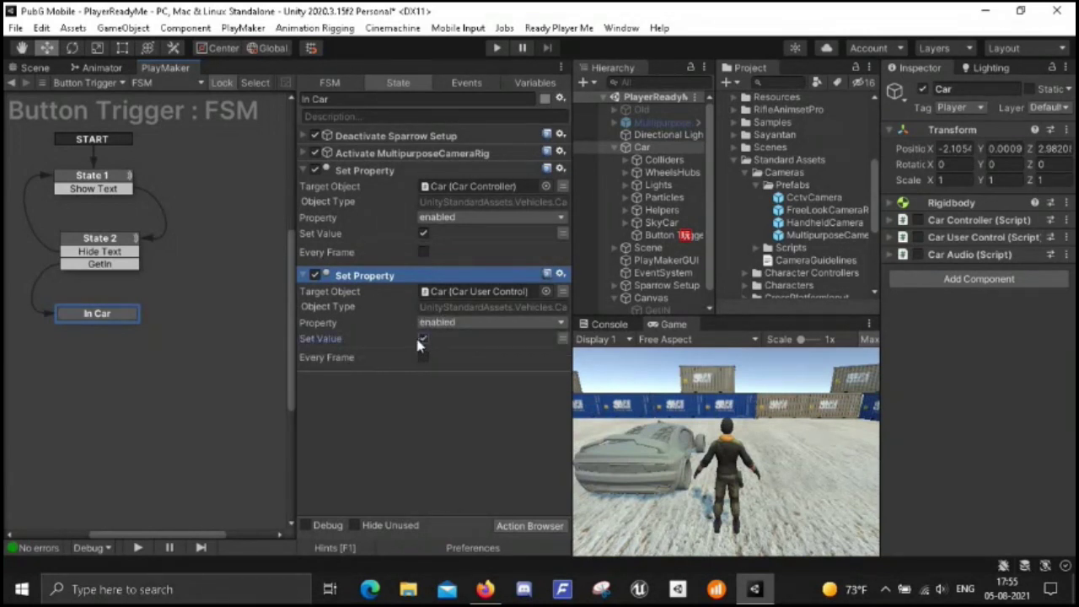
# - Add a Set Property action for the Car Audio script that sets enabled to true, and collapse the three Set Property actions
pyautogui.moveTo(969, 254); pyautogui.dragTo(431, 432)
pyautogui.click(477, 477)
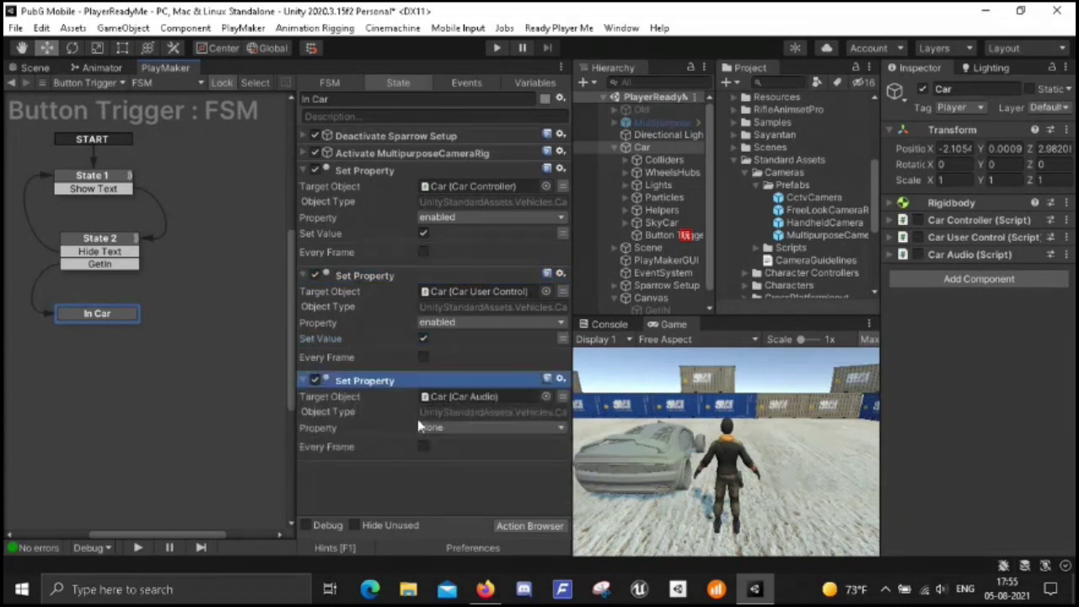
pyautogui.click(493, 427)
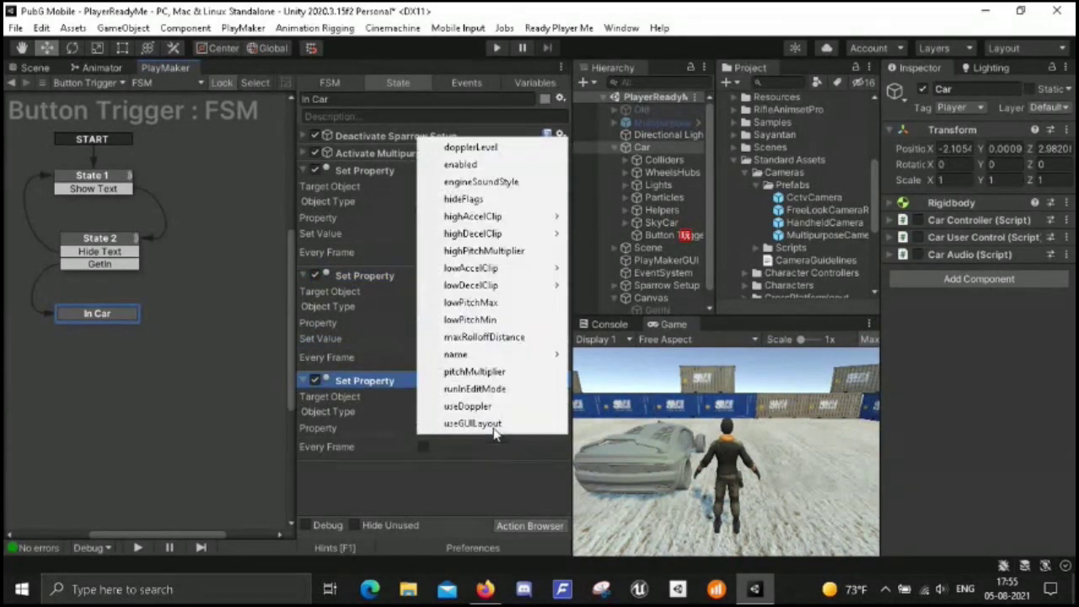
pyautogui.click(490, 166)
pyautogui.click(424, 443)
pyautogui.click(305, 380)
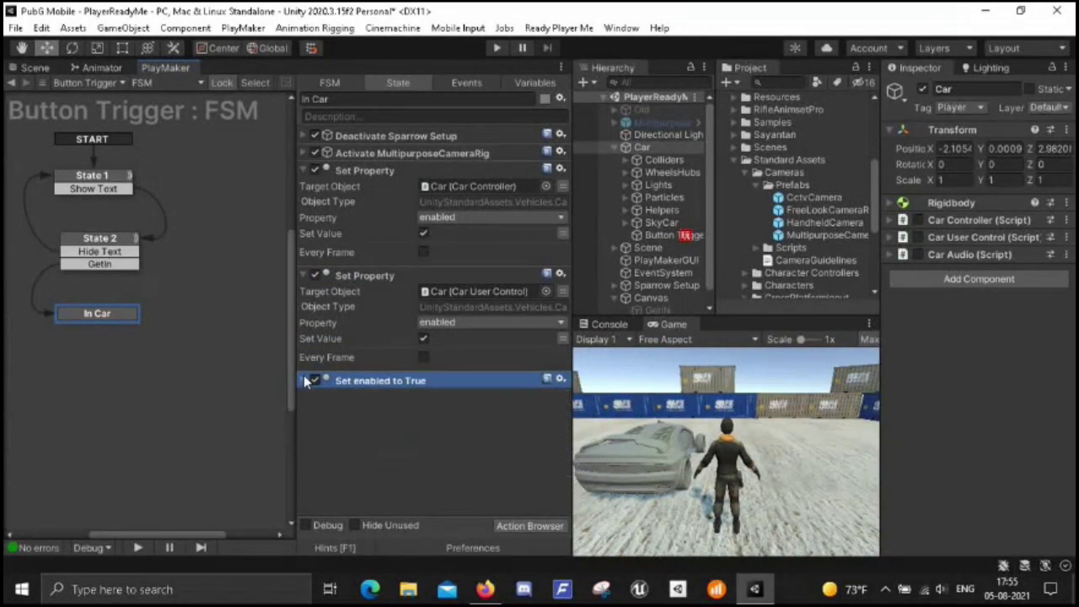
pyautogui.click(304, 275)
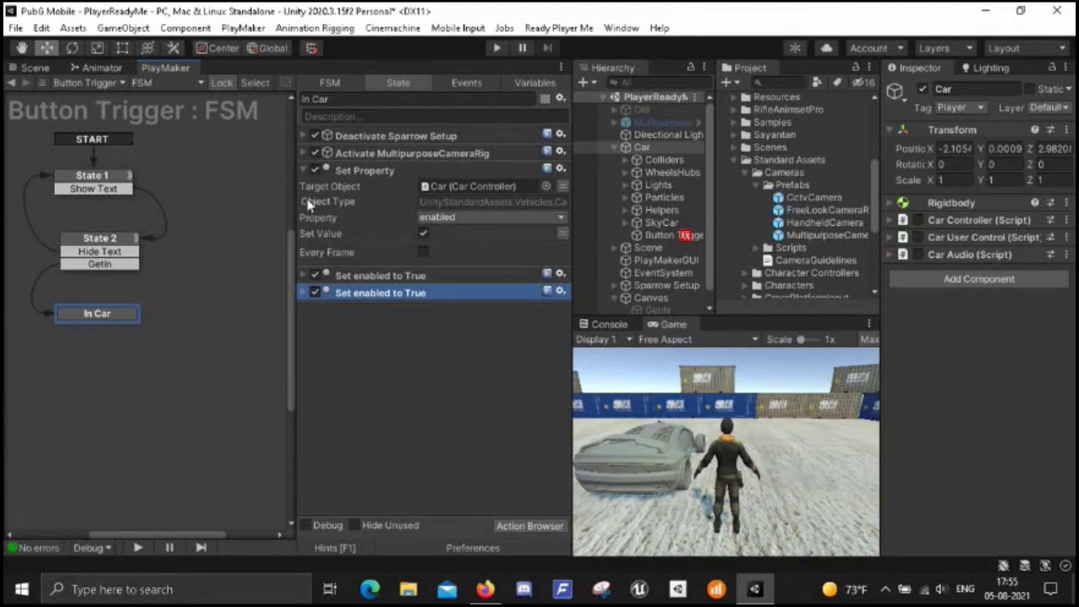
pyautogui.click(305, 170)
pyautogui.click(324, 253)
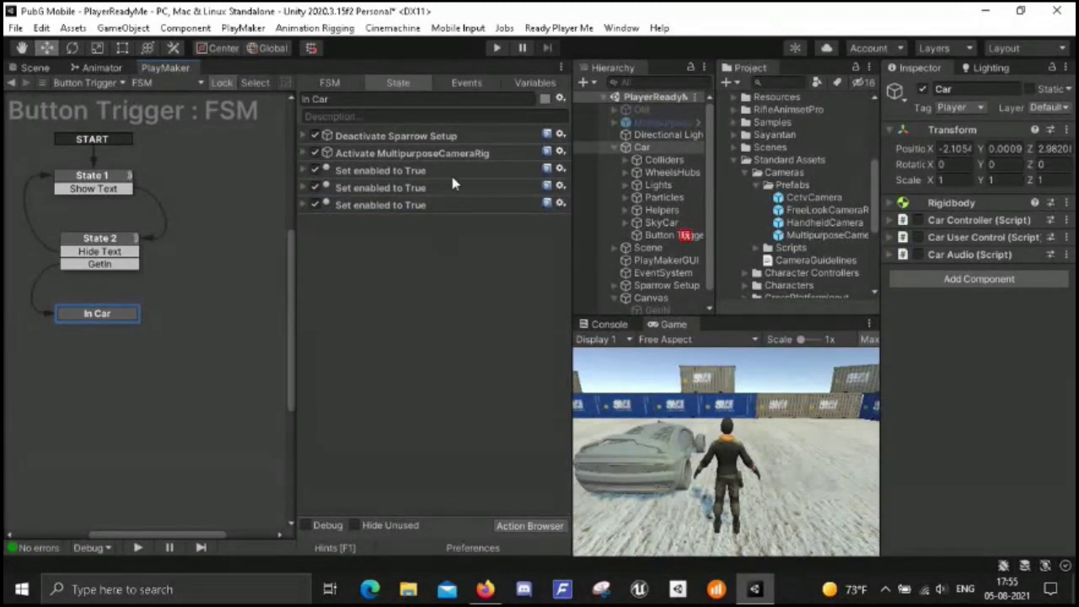
# - Run the game, walk Sparrow up to the car and get in
pyautogui.click(498, 48)
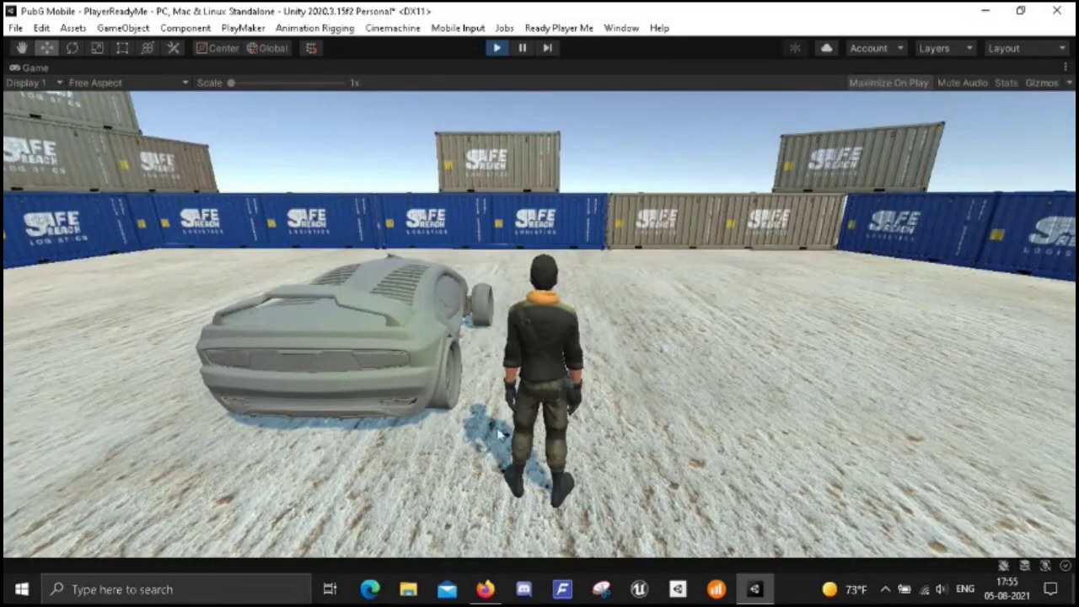
pyautogui.moveTo(652, 445); pyautogui.dragTo(340, 432)
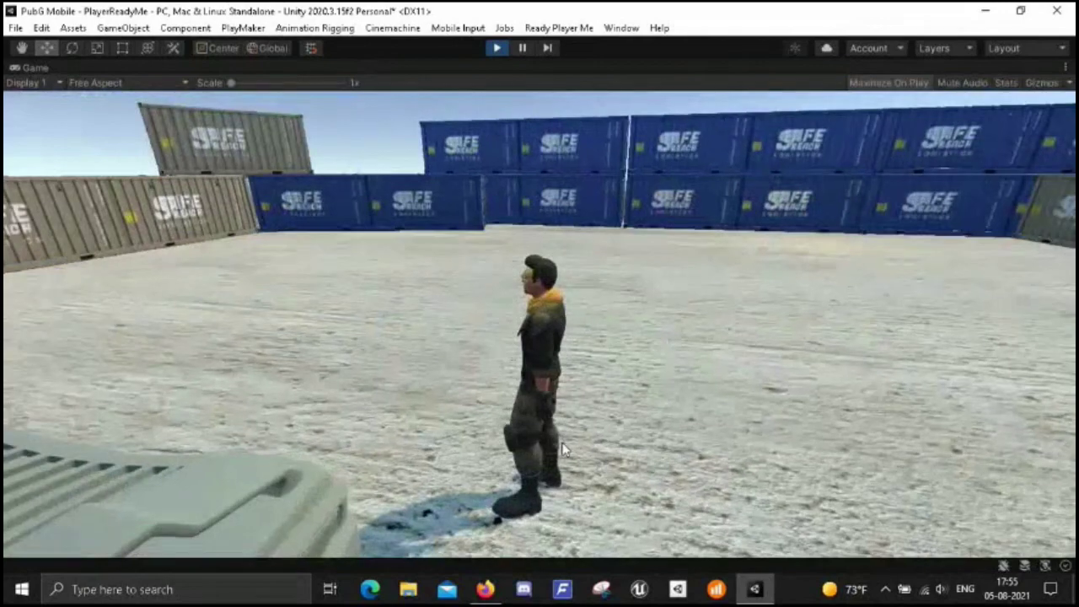
pyautogui.press('w')
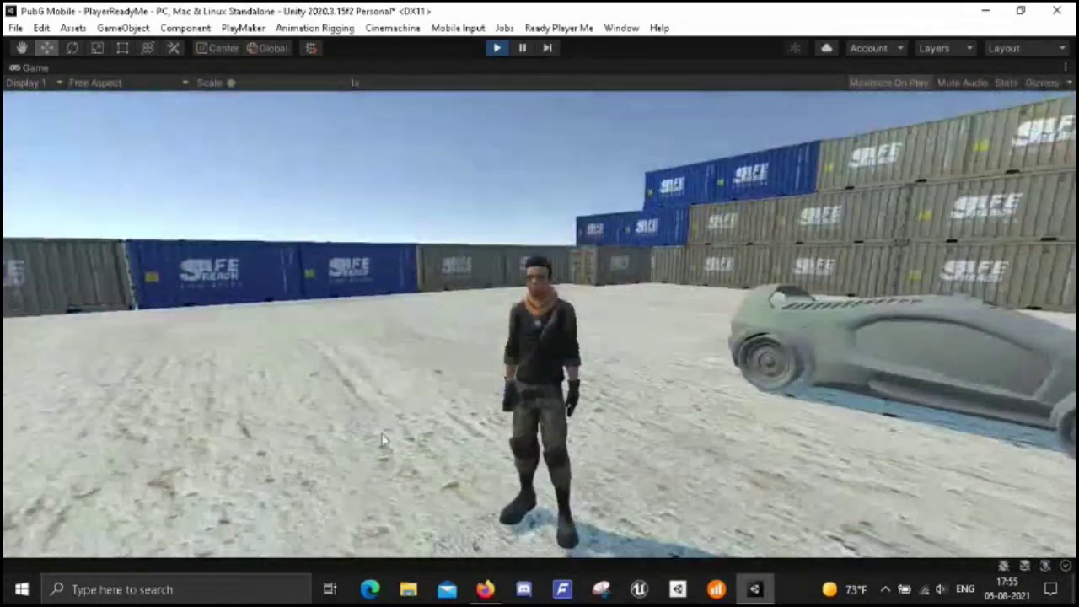
pyautogui.press('w')
pyautogui.press('w')
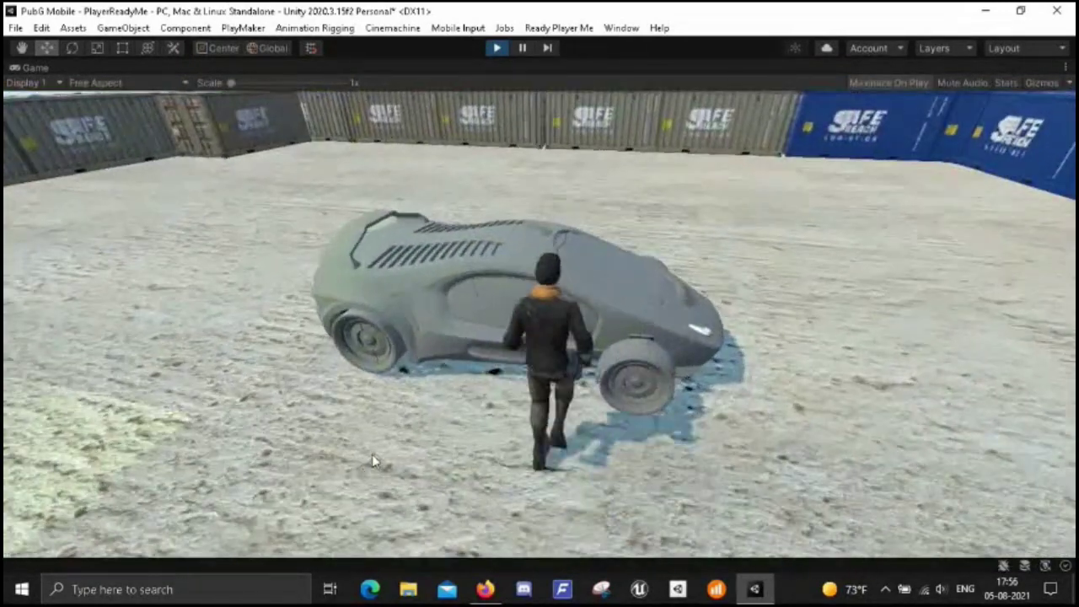
pyautogui.press('f')
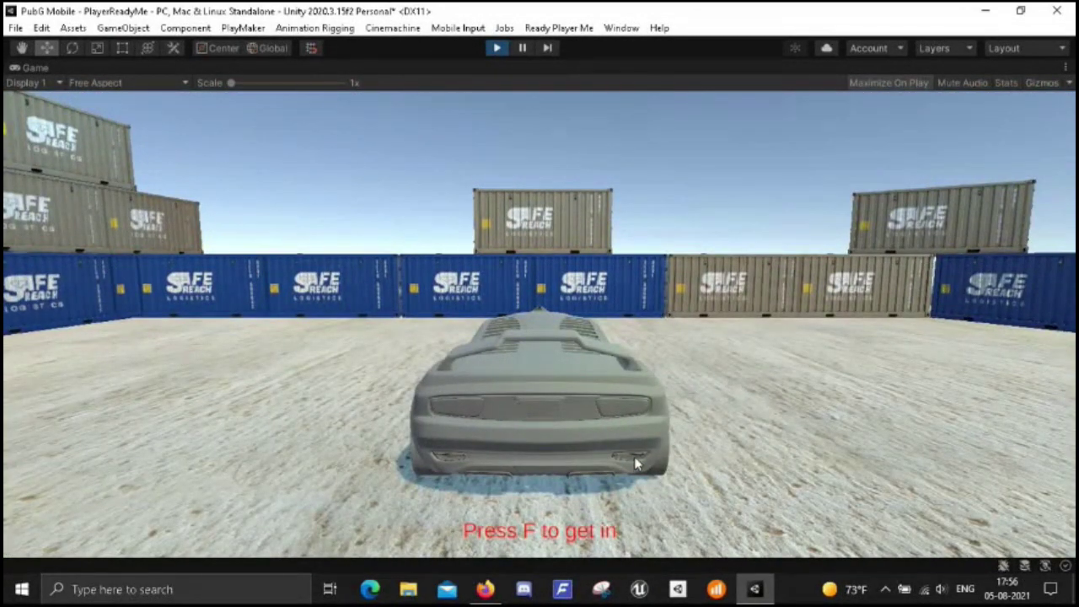
# - Test-drive the car around the container yard, accelerating, steering both ways and reversing to check the controls and the follow camera
pyautogui.press('w')
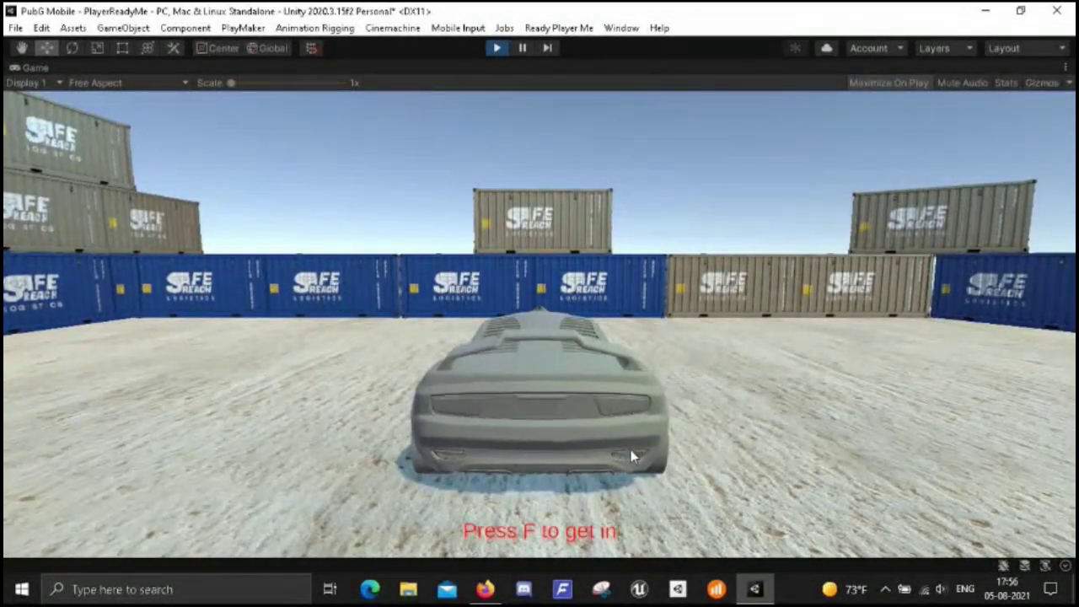
pyautogui.press('a')
pyautogui.press('d')
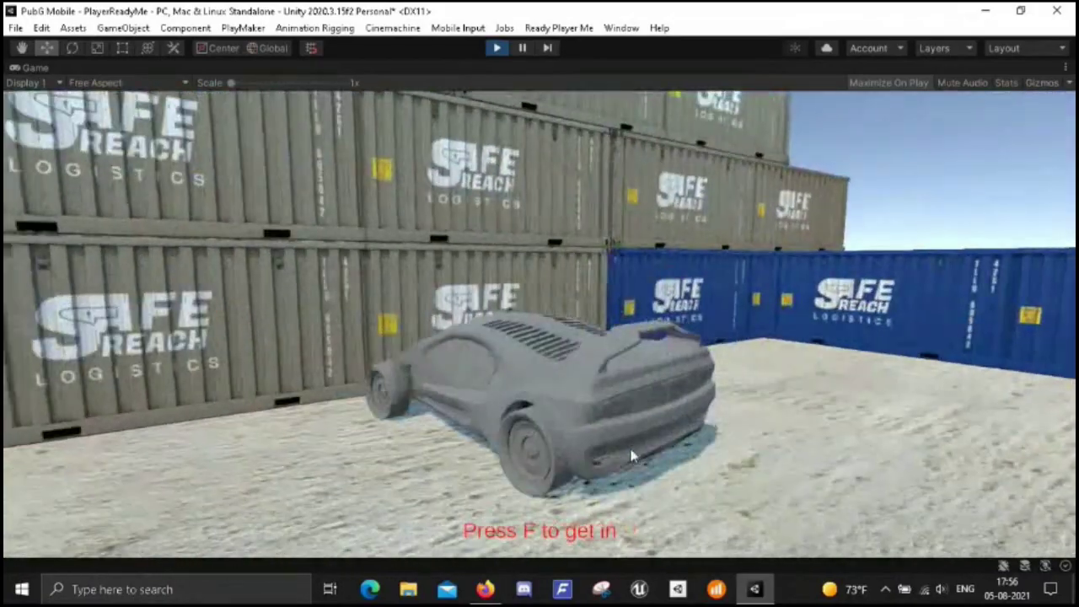
pyautogui.press('s')
pyautogui.press('s')
pyautogui.press('d')
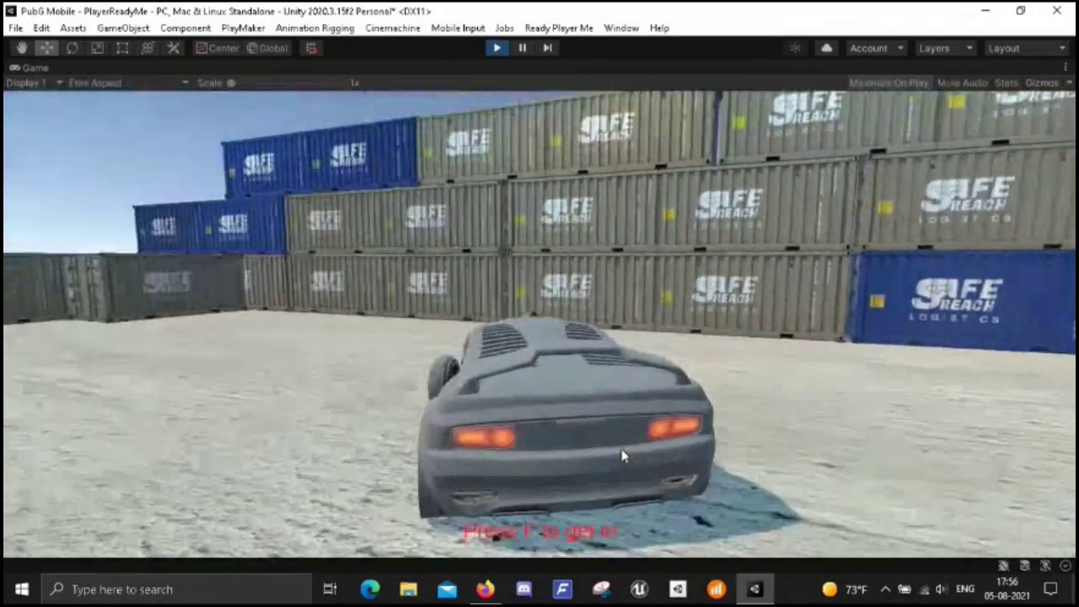
pyautogui.press('w')
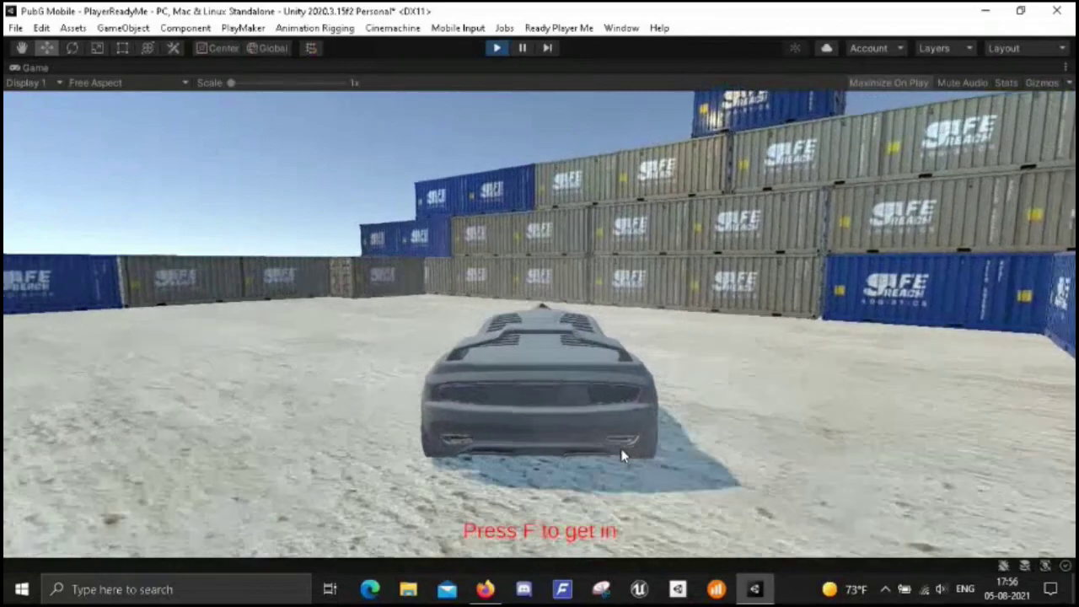
pyautogui.press('d')
pyautogui.press('a')
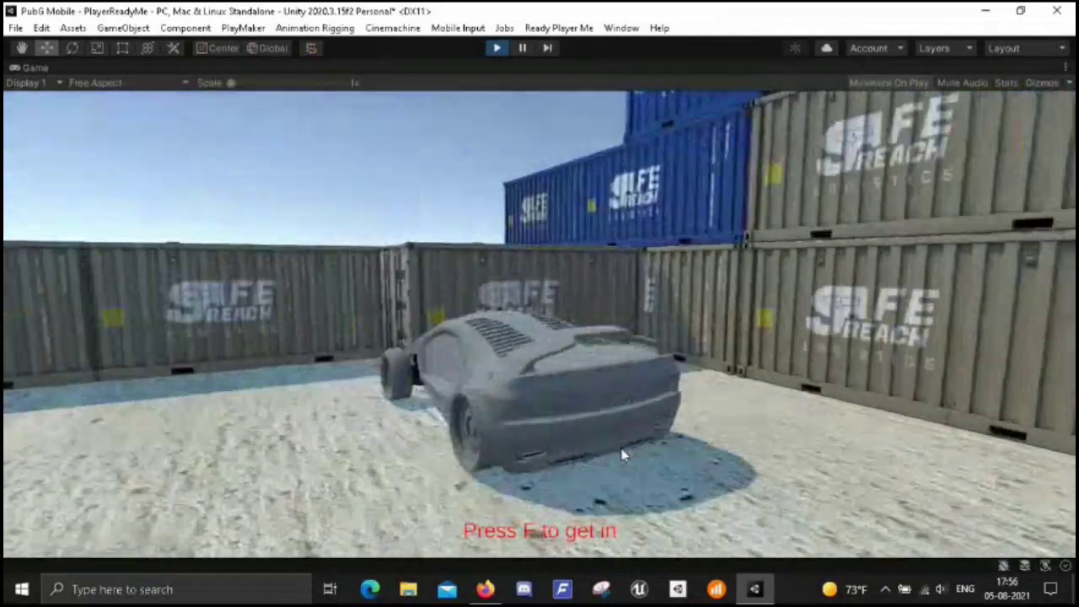
pyautogui.press('s')
pyautogui.press('d')
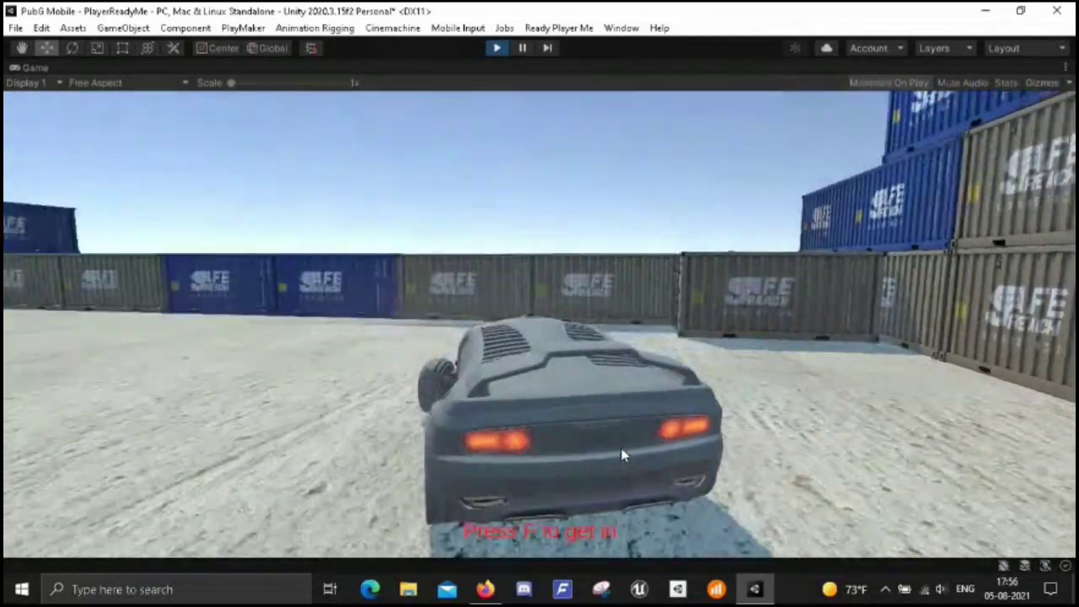
# - Keep driving the car across the container yard, turning and reversing near the container walls, and stop the game
pyautogui.press('w')
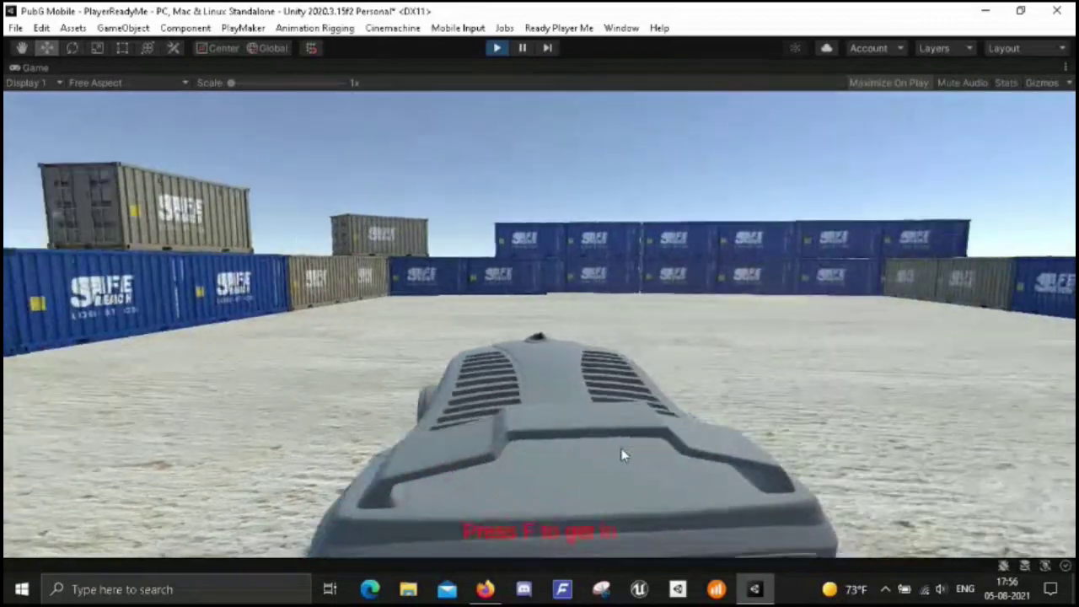
pyautogui.press('d')
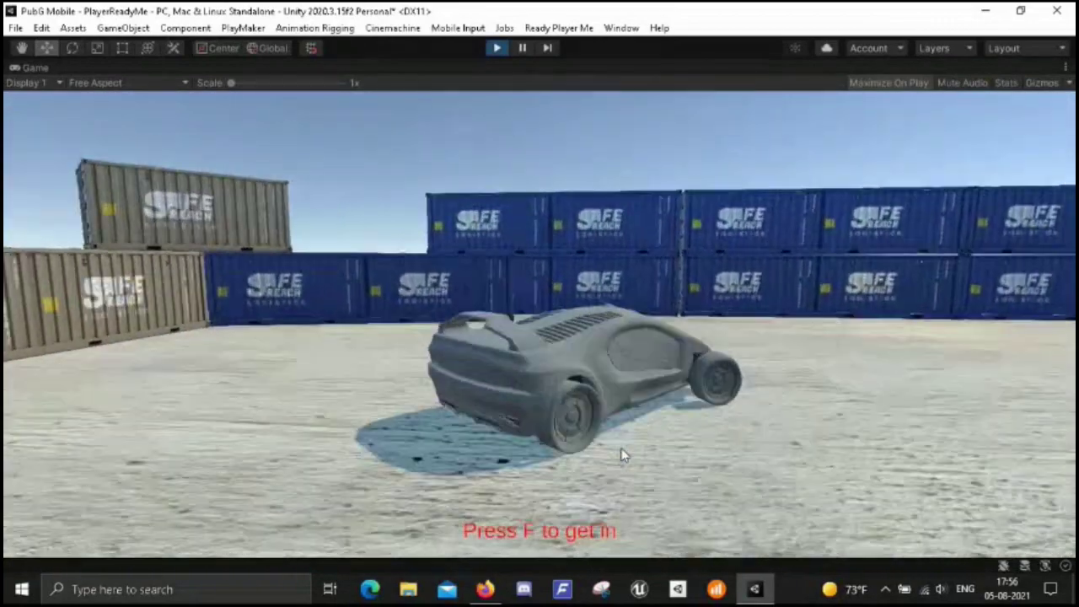
pyautogui.press('s')
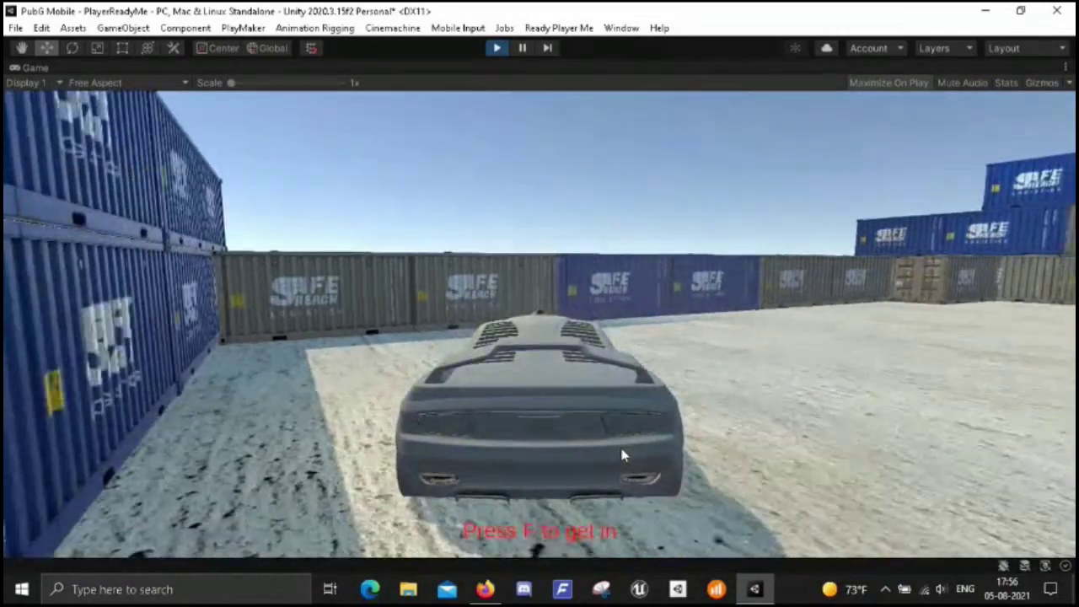
pyautogui.press('w')
pyautogui.press('w')
pyautogui.press('d')
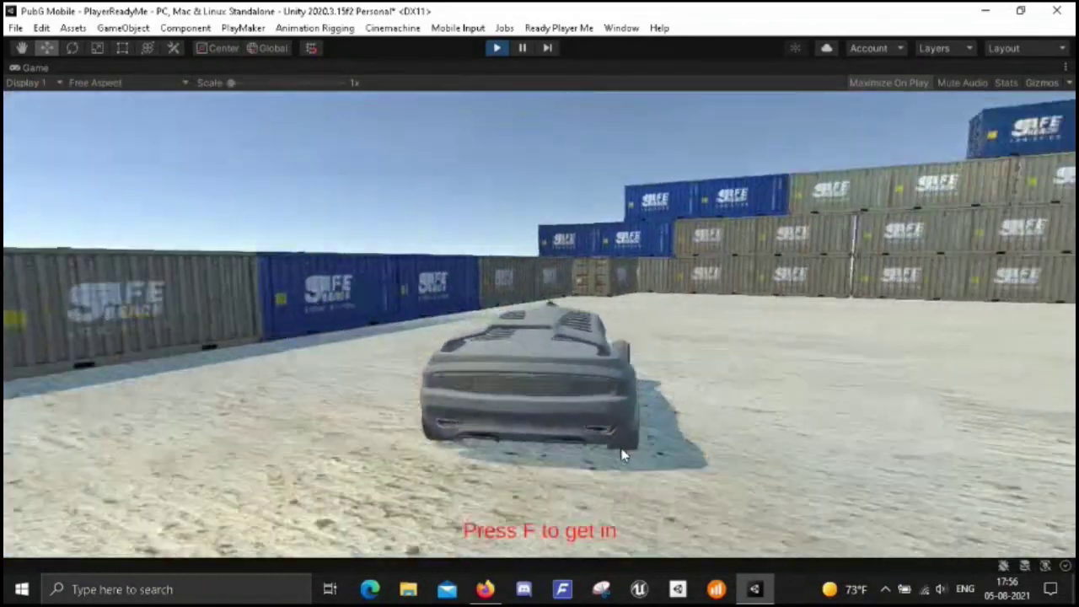
pyautogui.press('w')
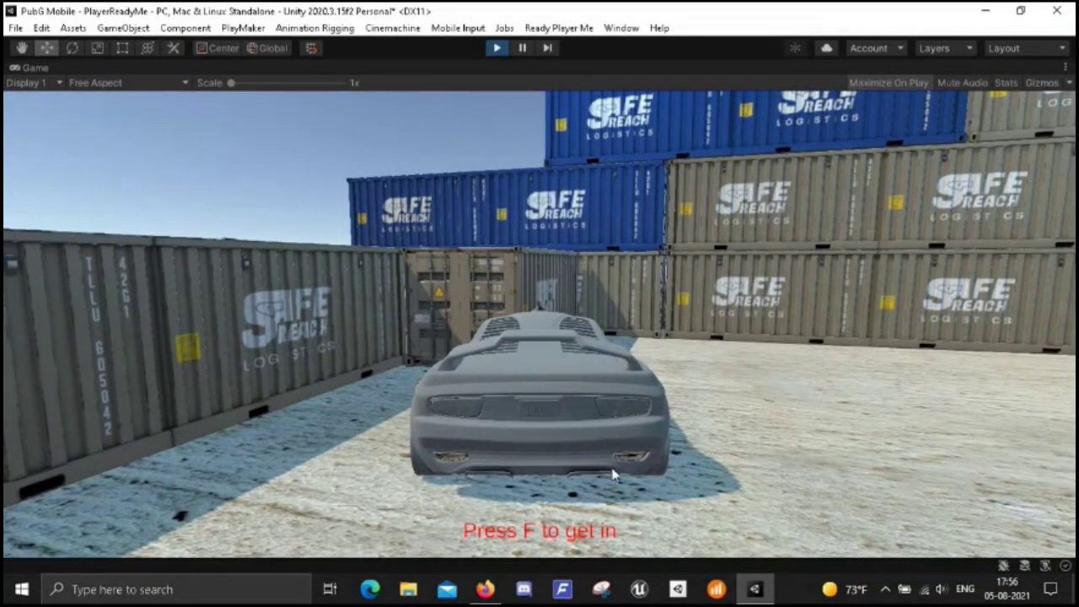
pyautogui.click(497, 49)
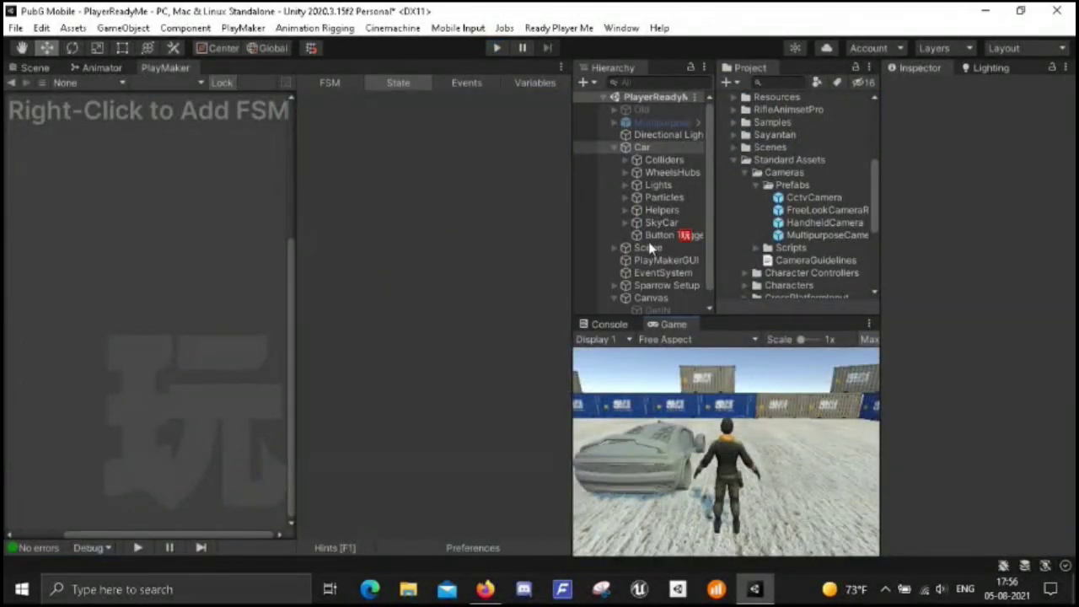
# - Copy State 2's Activate Game Object action for GetIN into the In Car state, turn Activate off, and move it to the start of the list
pyautogui.click(685, 238)
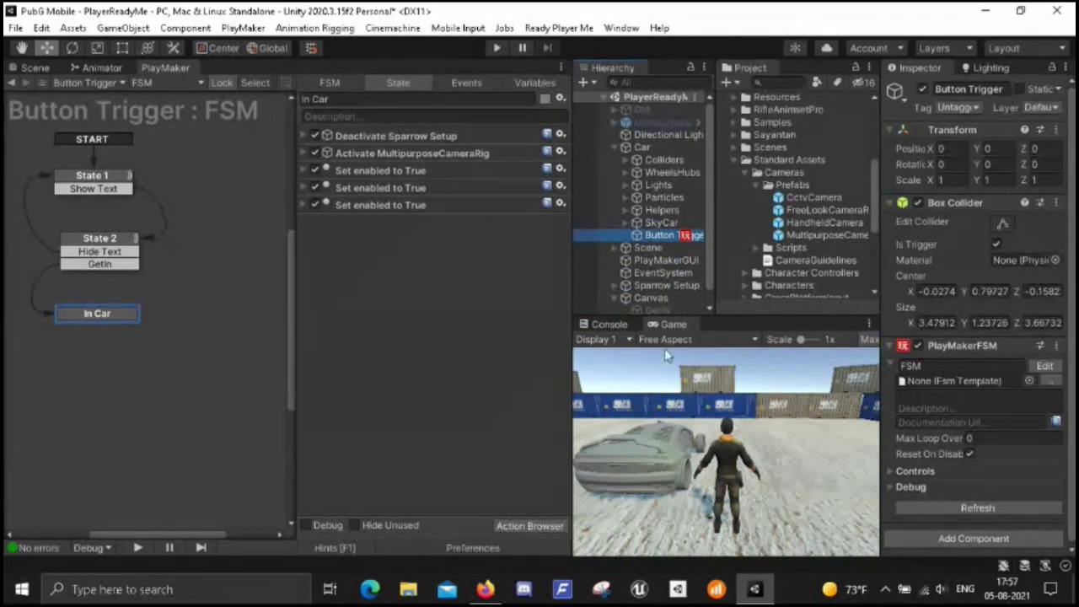
pyautogui.scroll(-1, 667, 308)
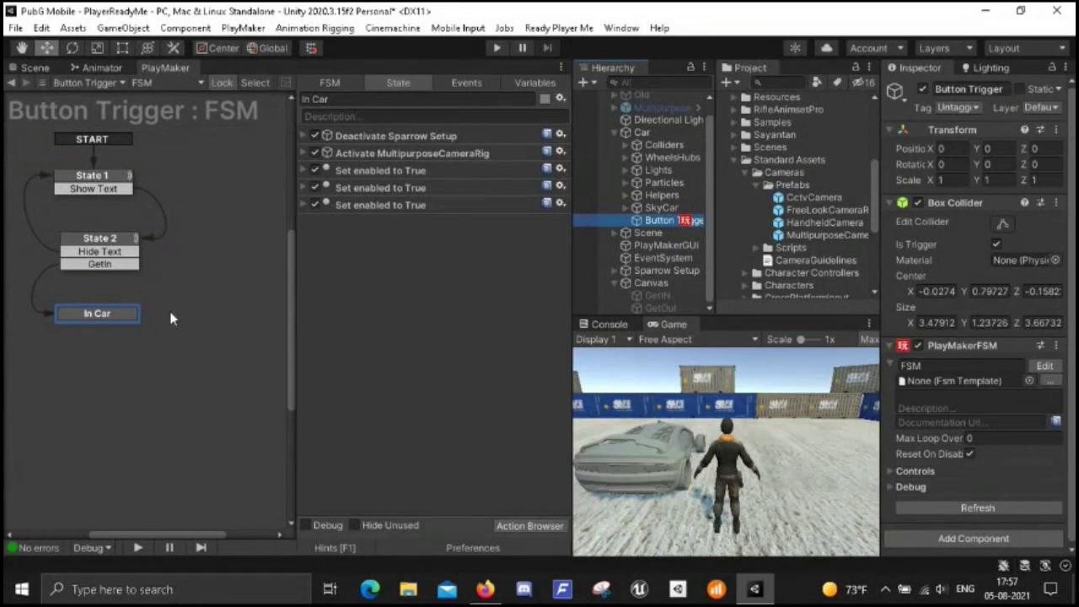
pyautogui.click(108, 242)
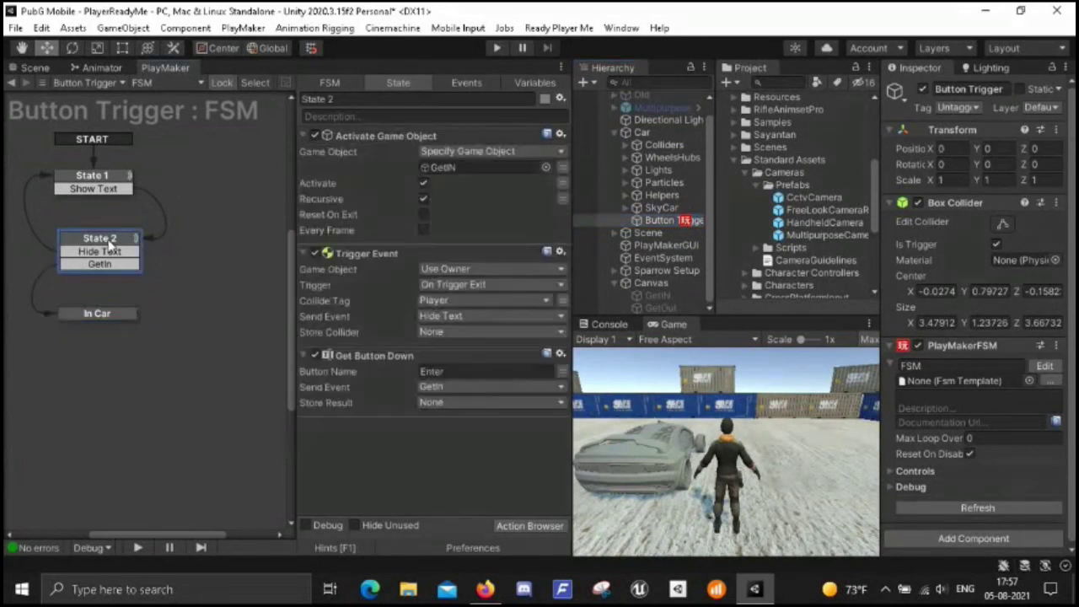
pyautogui.click(385, 138)
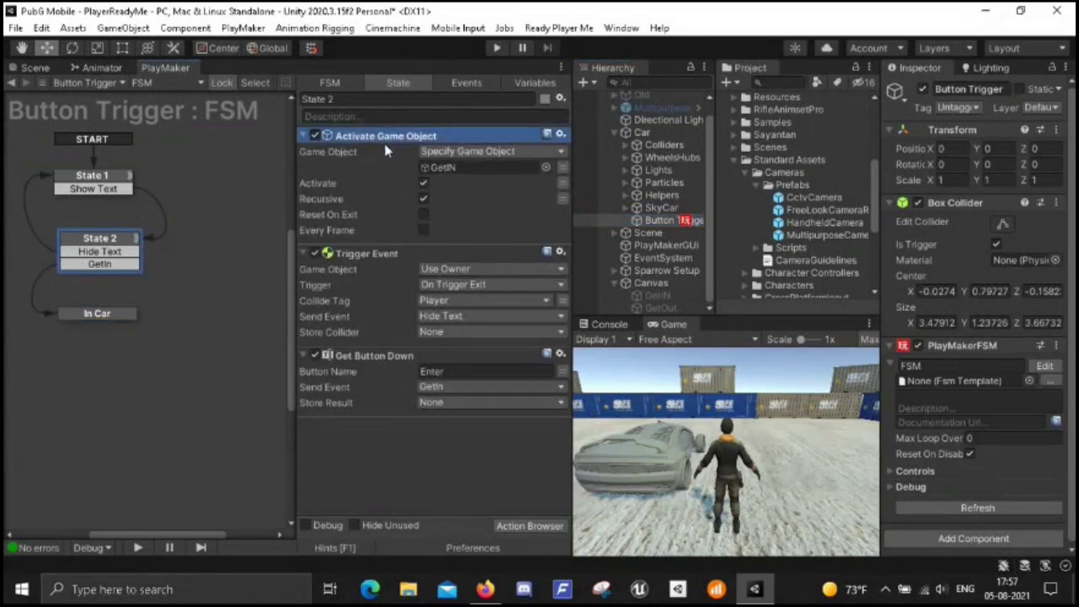
pyautogui.click(114, 314)
pyautogui.hotkey('ctrl', 'v')
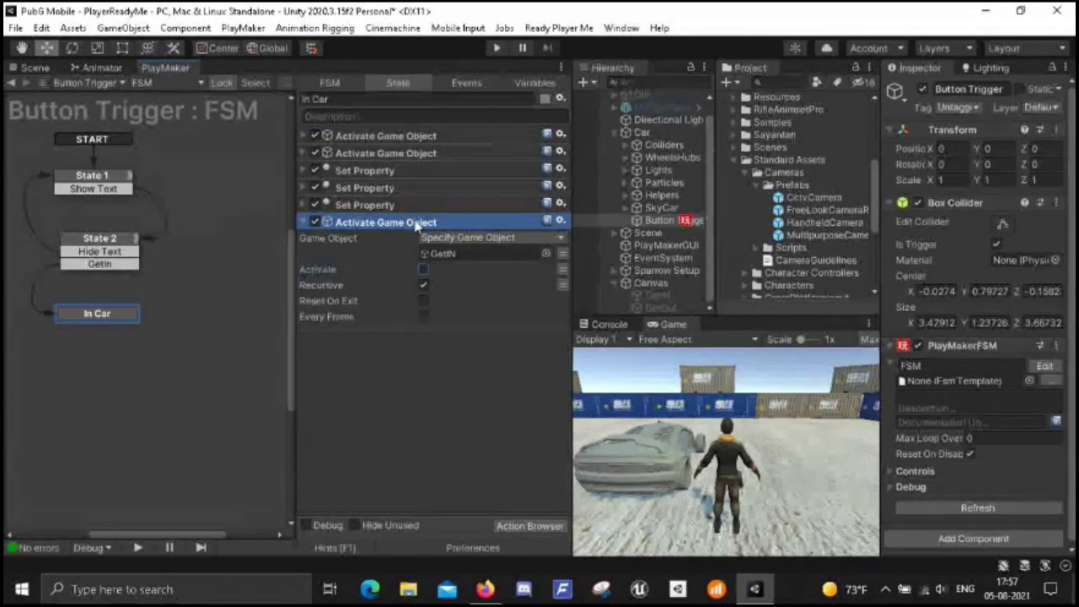
pyautogui.click(309, 223)
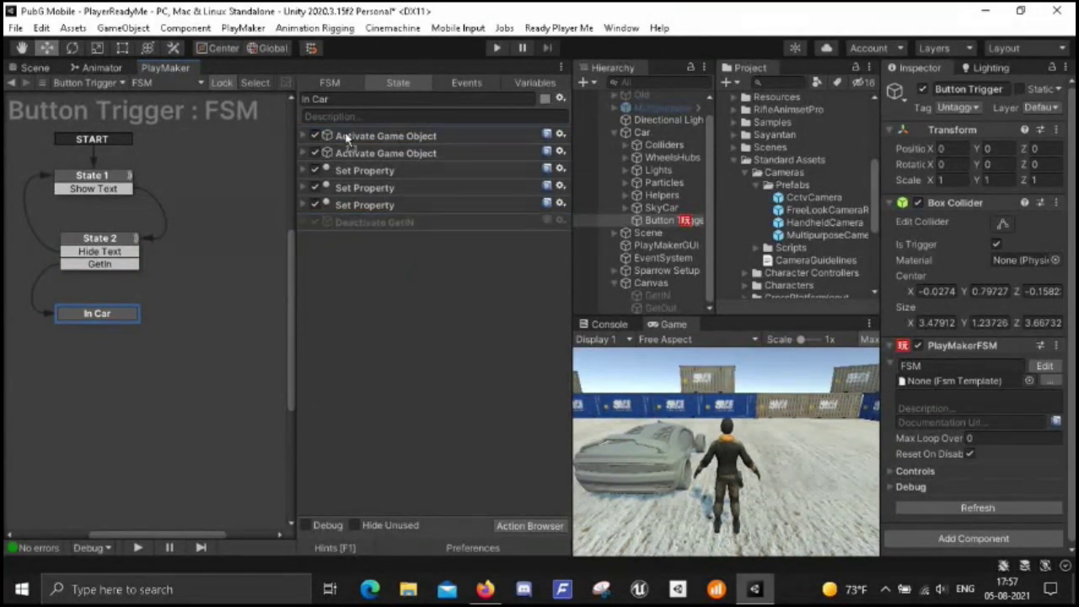
pyautogui.moveTo(346, 139); pyautogui.dragTo(346, 139)
pyautogui.click(405, 297)
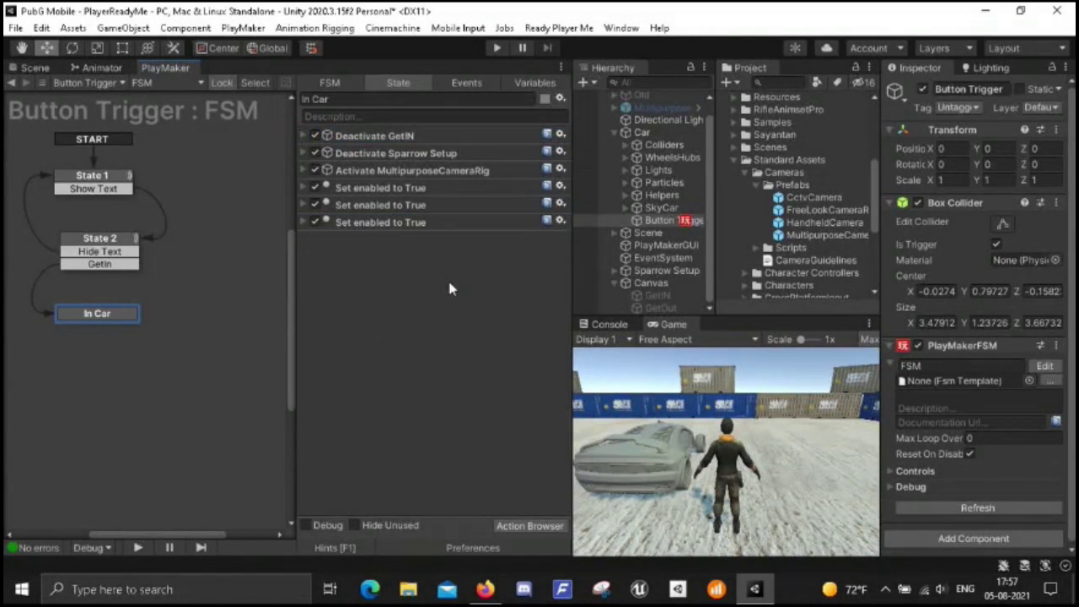
# - Add another Activate Game Object action at the end of the In Car state, with its target set to Specify Game Object
pyautogui.press('`')
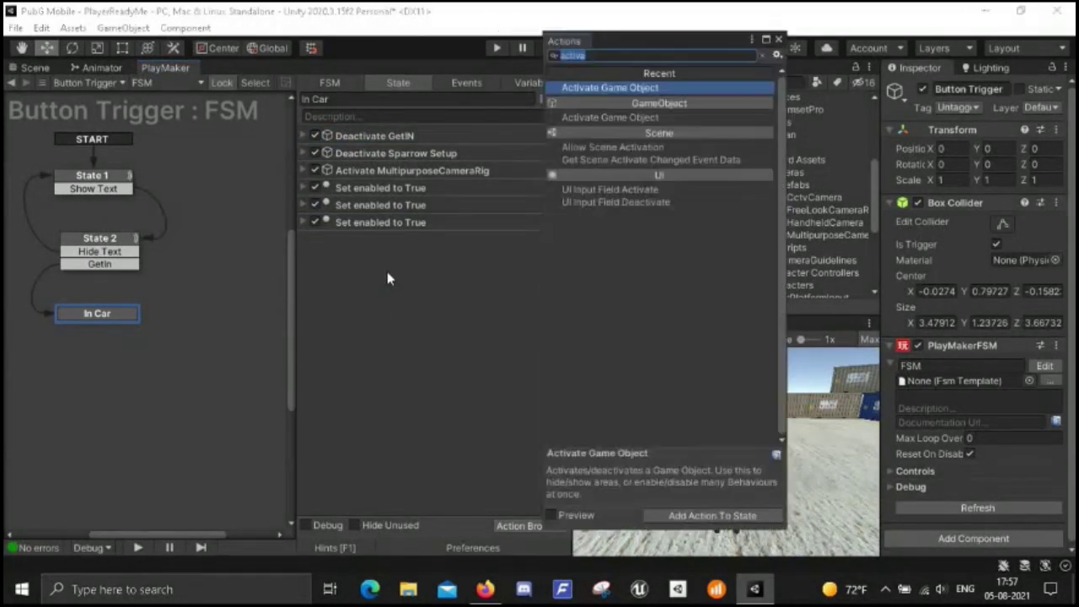
pyautogui.write('ac')
pyautogui.press('Return')
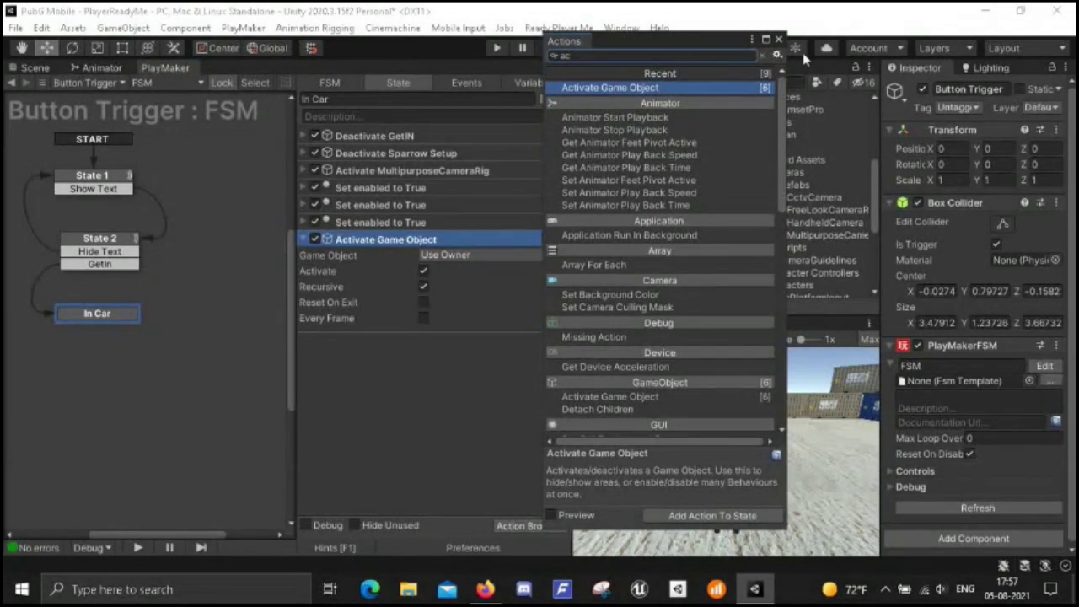
pyautogui.click(778, 40)
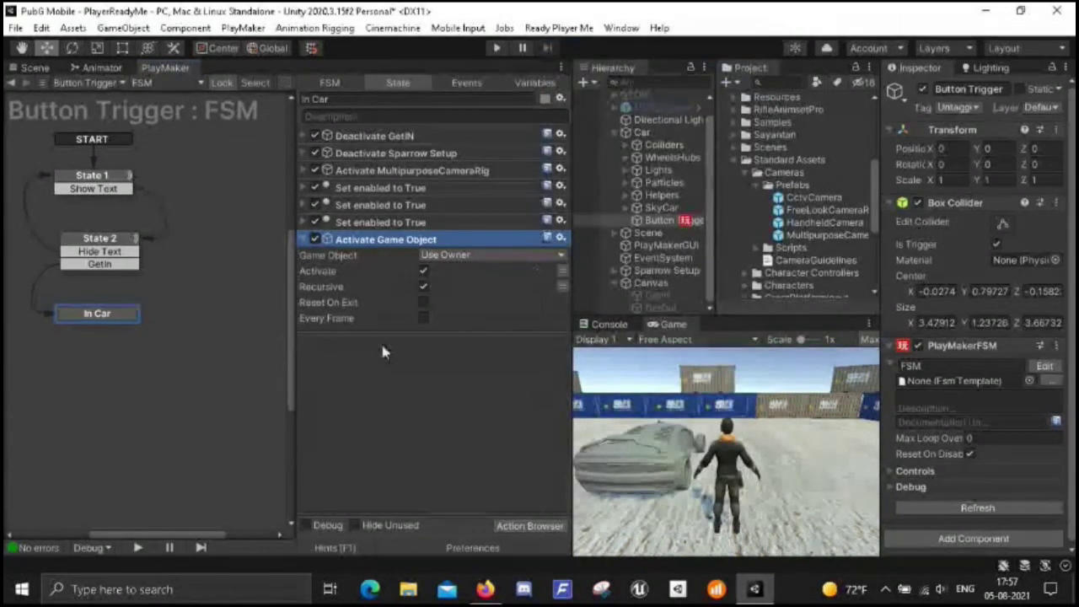
pyautogui.click(488, 255)
pyautogui.click(484, 288)
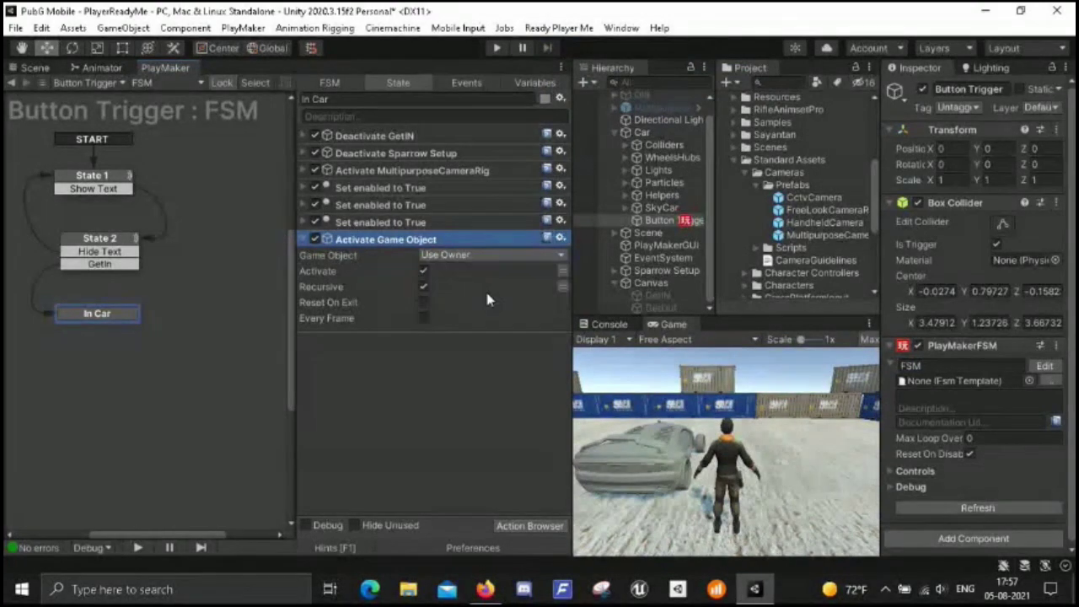
# - Preview the canvas's GetOut text, assign it as the new action's game object with Activate on, and collapse the action
pyautogui.click(660, 308)
pyautogui.click(923, 89)
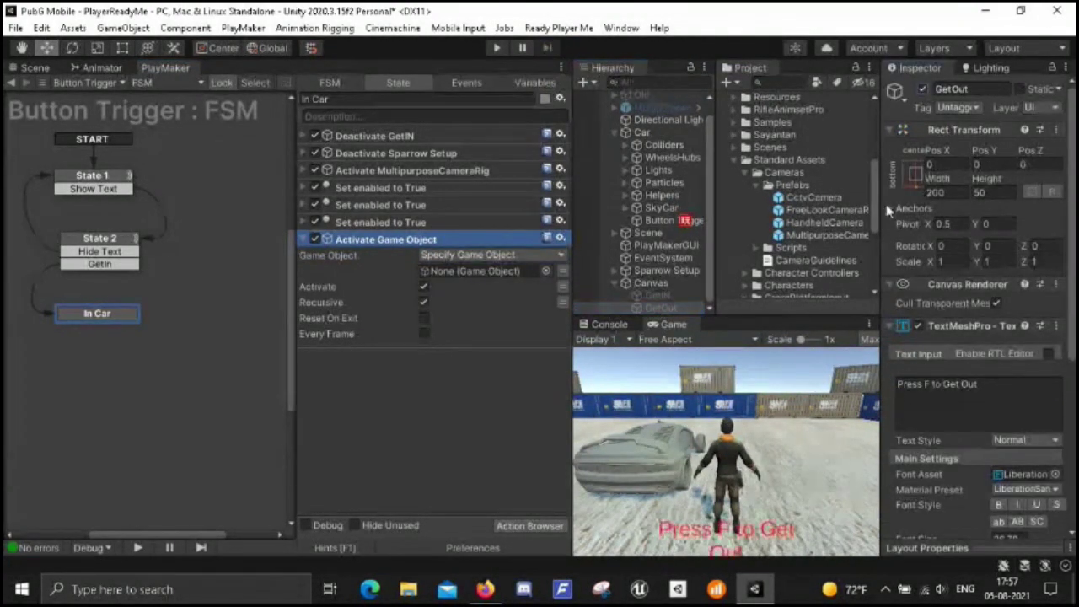
pyautogui.click(923, 89)
pyautogui.moveTo(660, 309); pyautogui.dragTo(453, 270)
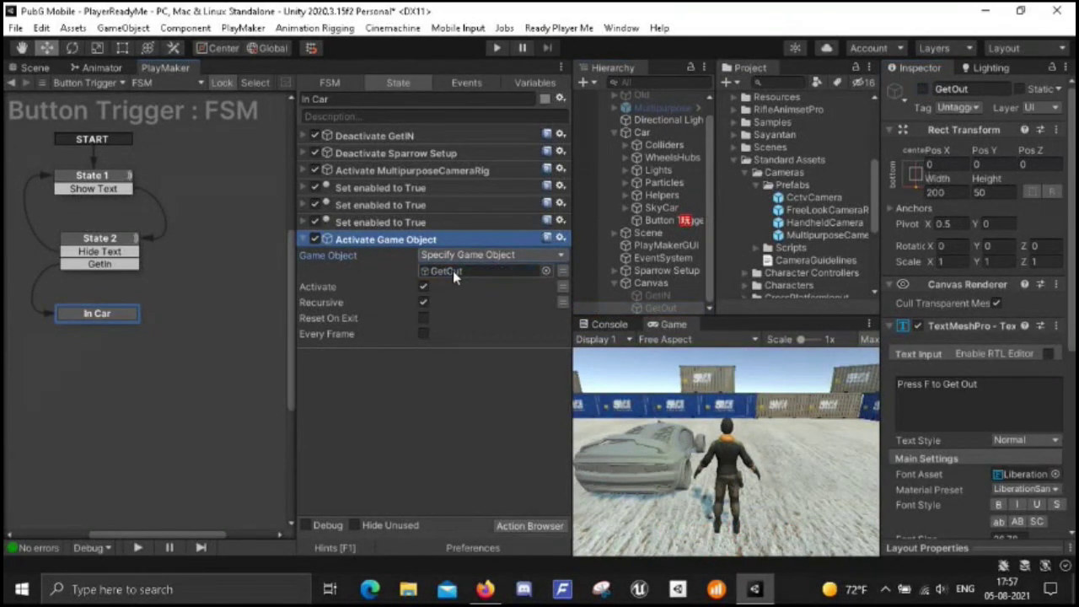
pyautogui.click(423, 302)
pyautogui.click(306, 240)
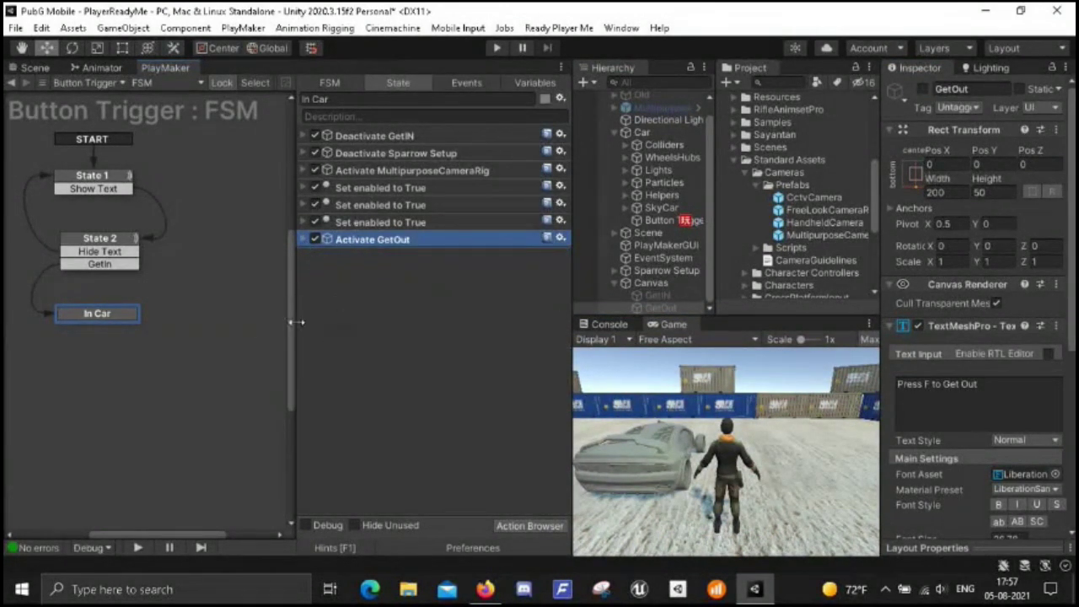
pyautogui.doubleClick(397, 305)
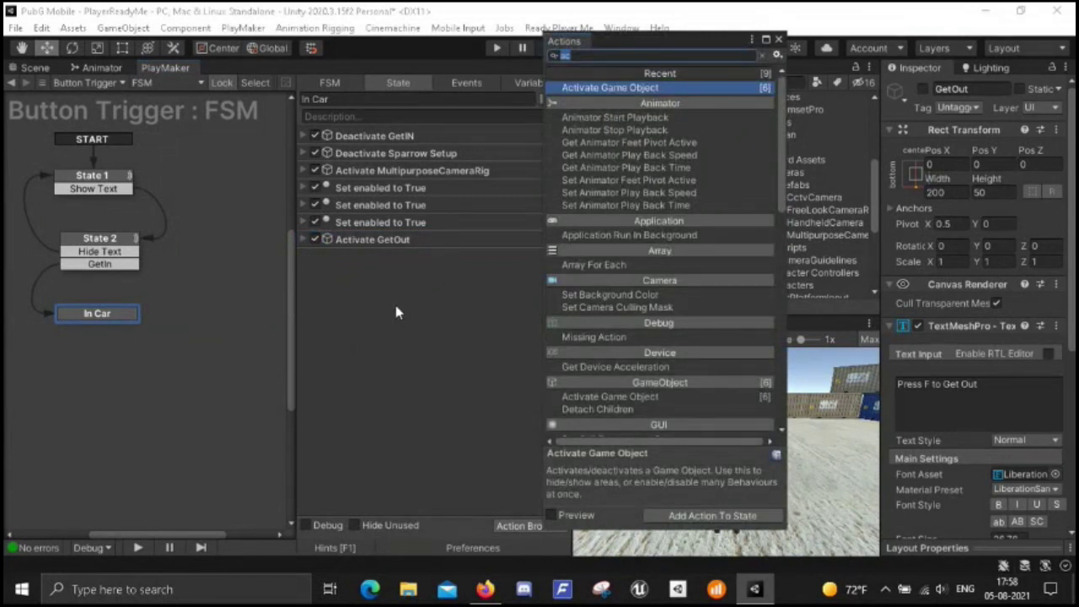
pyautogui.write('fet')
pyautogui.press('BackSpace')
pyautogui.press('BackSpace')
pyautogui.press('BackSpace')
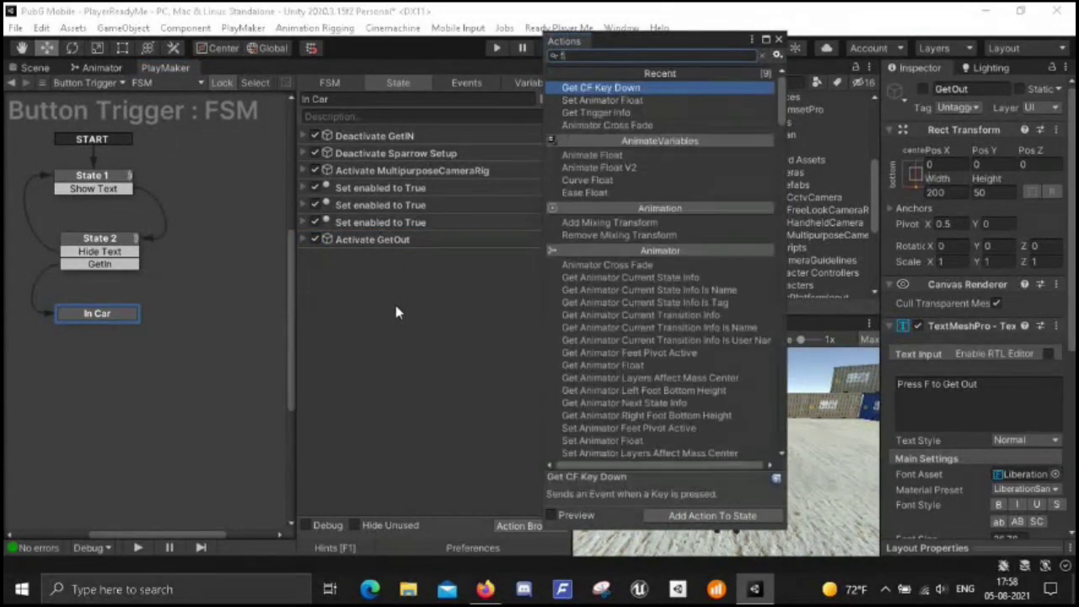
pyautogui.click(371, 314)
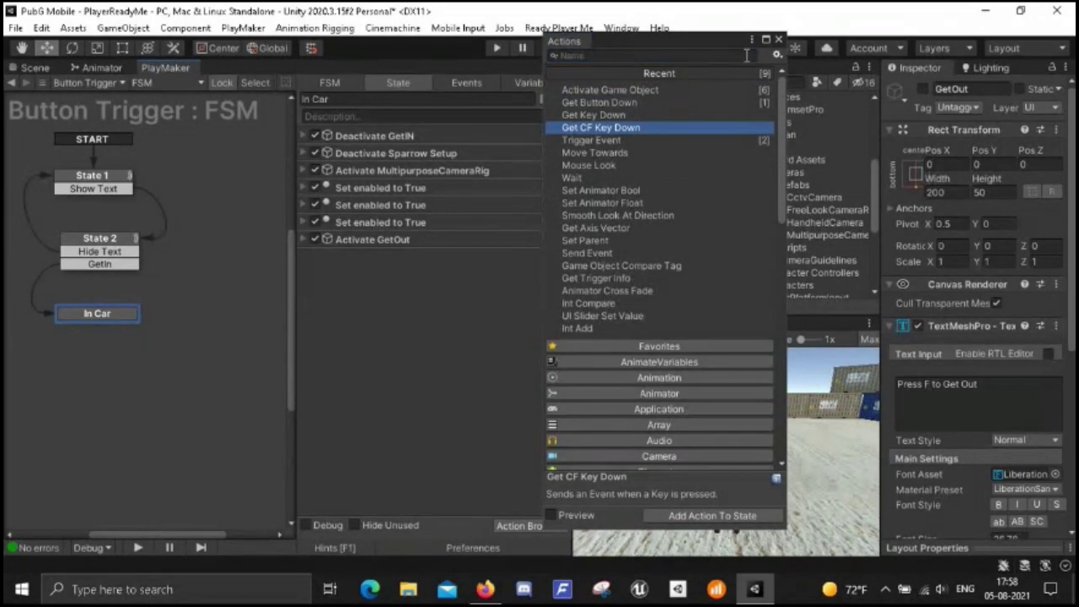
pyautogui.click(778, 40)
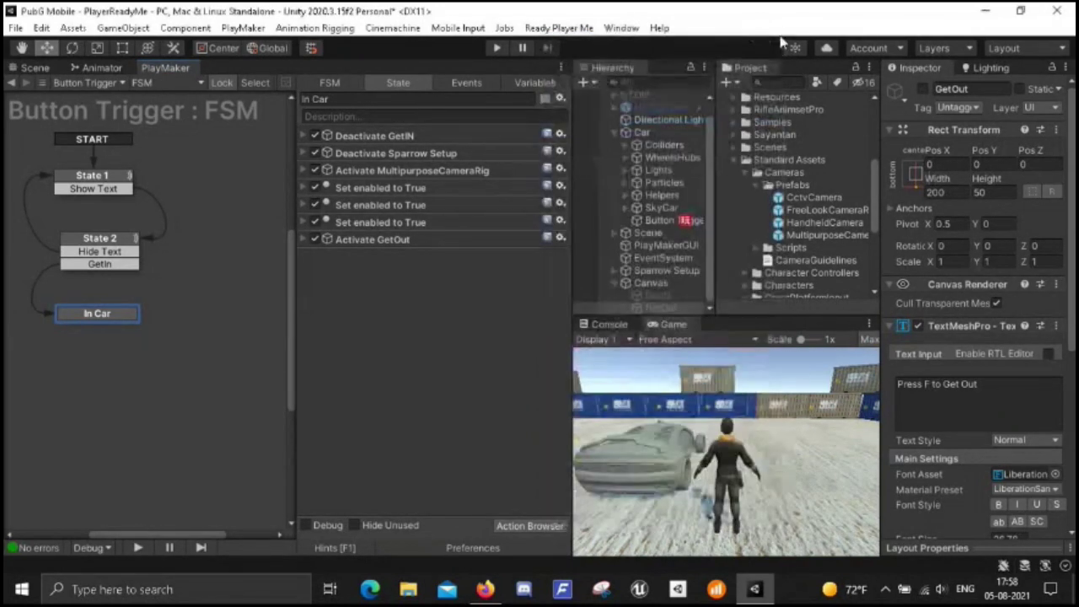
# - Copy State 2's Get Button Down action into the In Car state and make it send a new event named GetOut
pyautogui.click(115, 239)
pyautogui.click(387, 354)
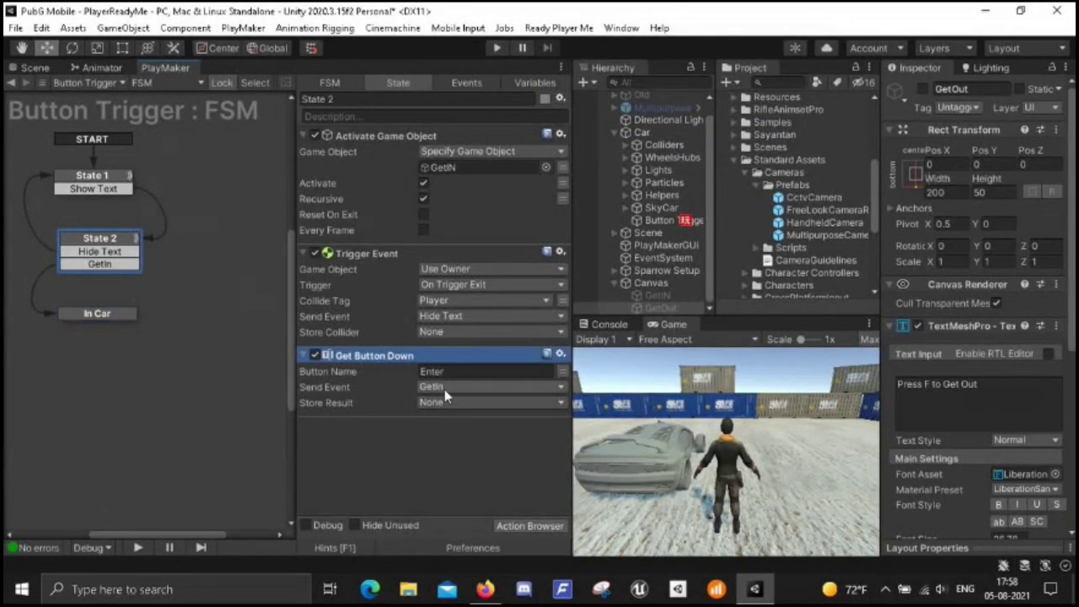
pyautogui.click(92, 313)
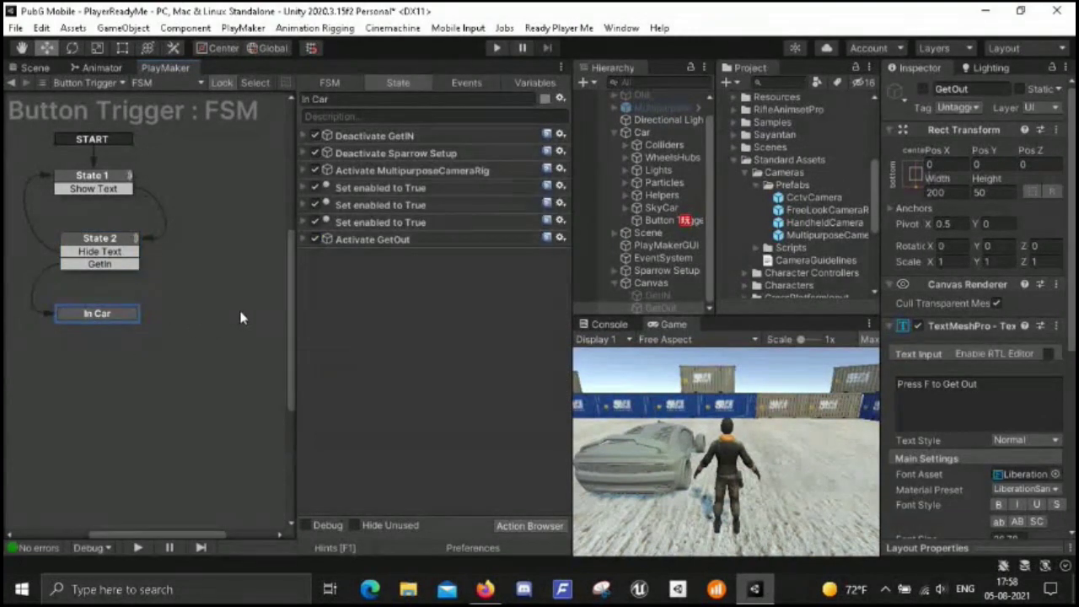
pyautogui.hotkey('ctrl', 'v')
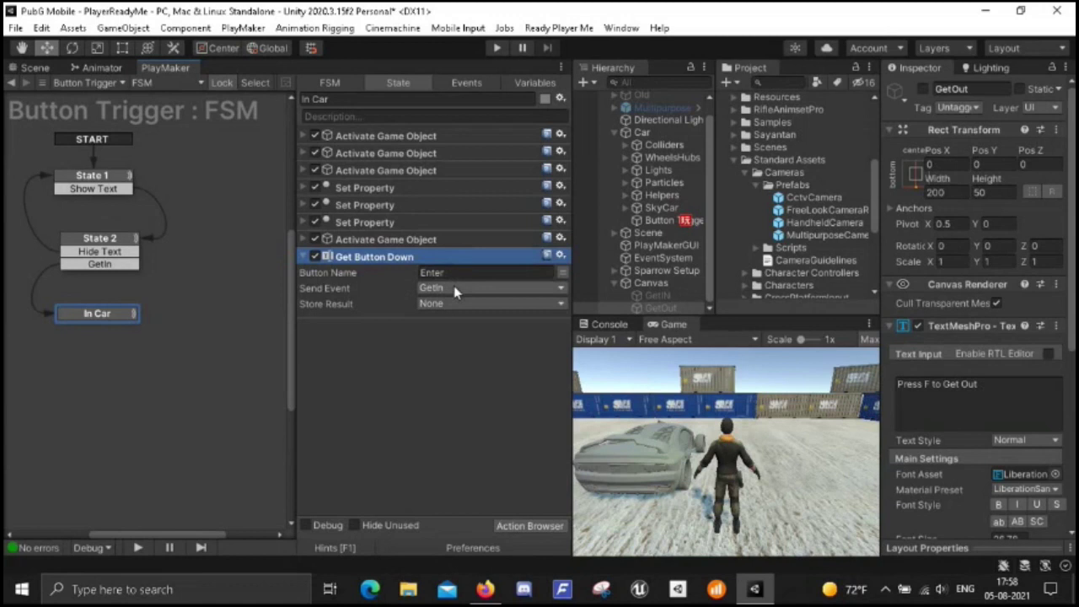
pyautogui.click(480, 291)
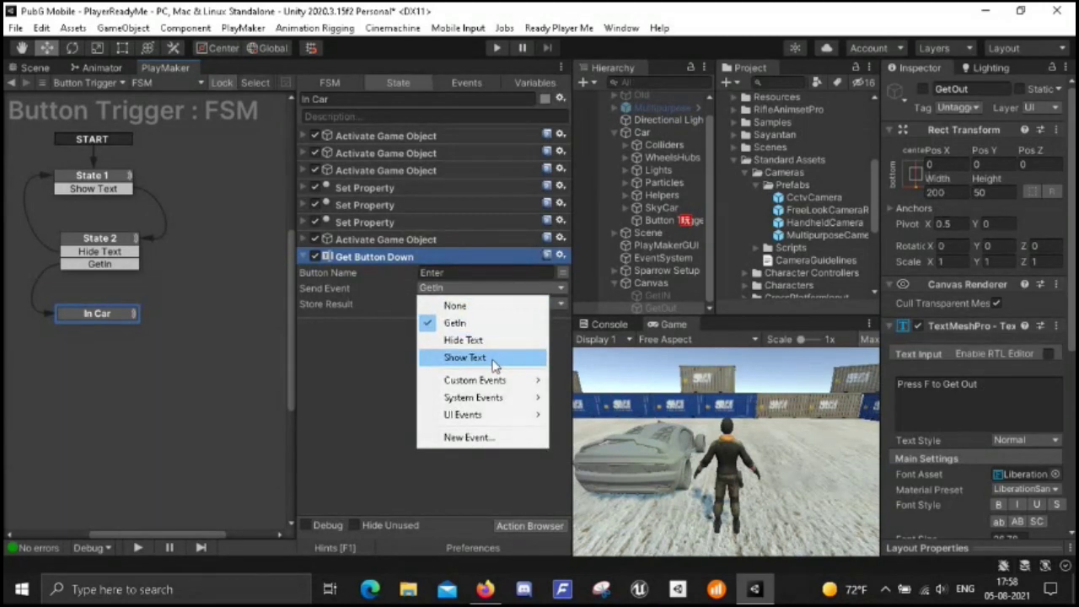
pyautogui.click(480, 437)
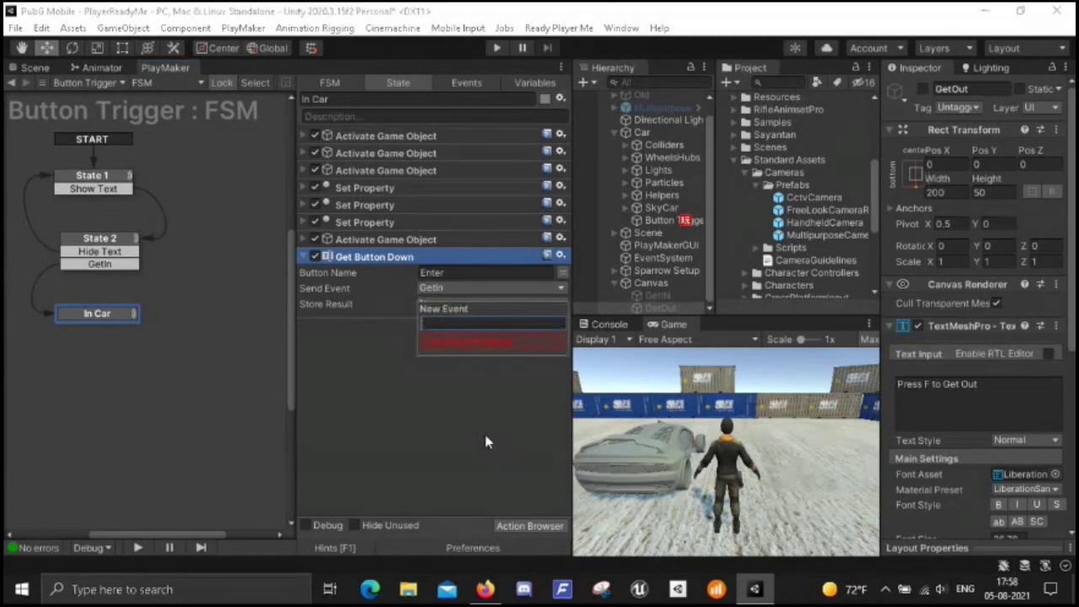
pyautogui.write('GetOut')
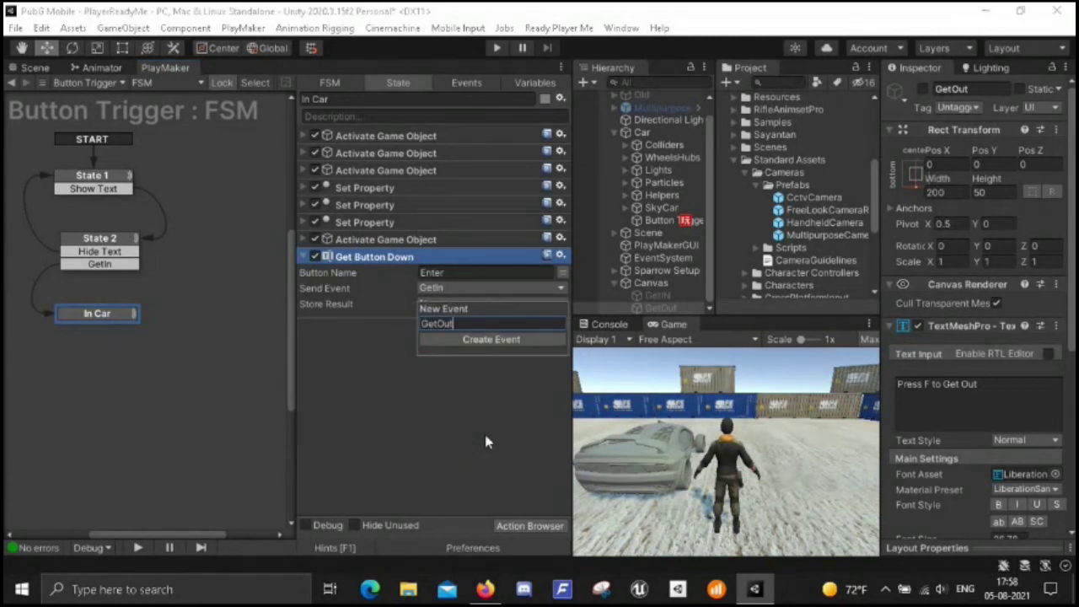
pyautogui.press('Return')
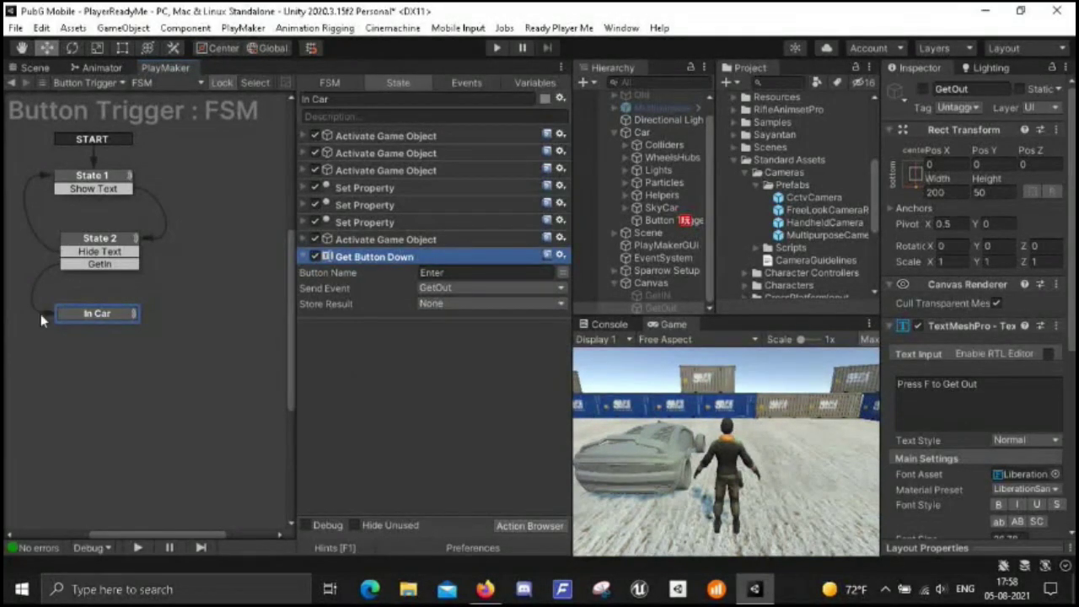
# - Add a GetOut transition to the In Car state and link it to a new state beside it
pyautogui.rightClick(109, 314)
pyautogui.moveTo(154, 328)
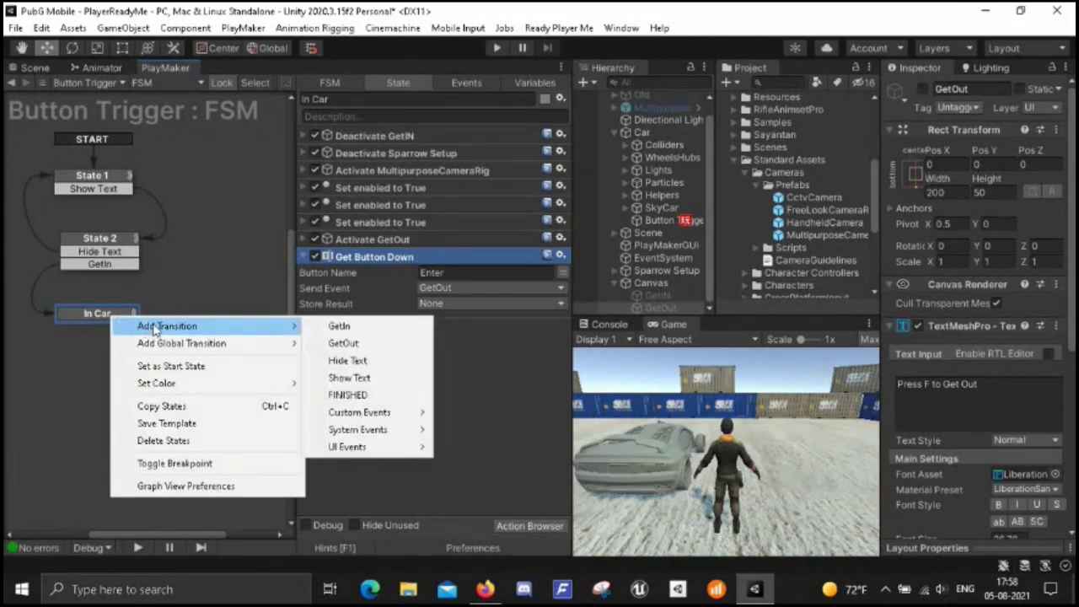
pyautogui.click(370, 343)
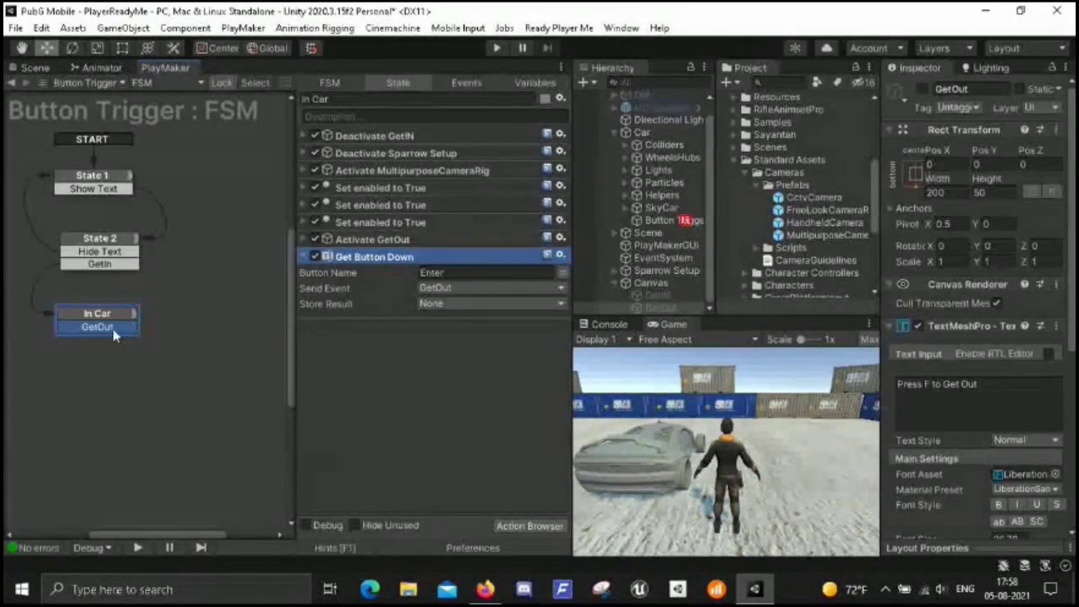
pyautogui.moveTo(119, 329); pyautogui.dragTo(231, 328)
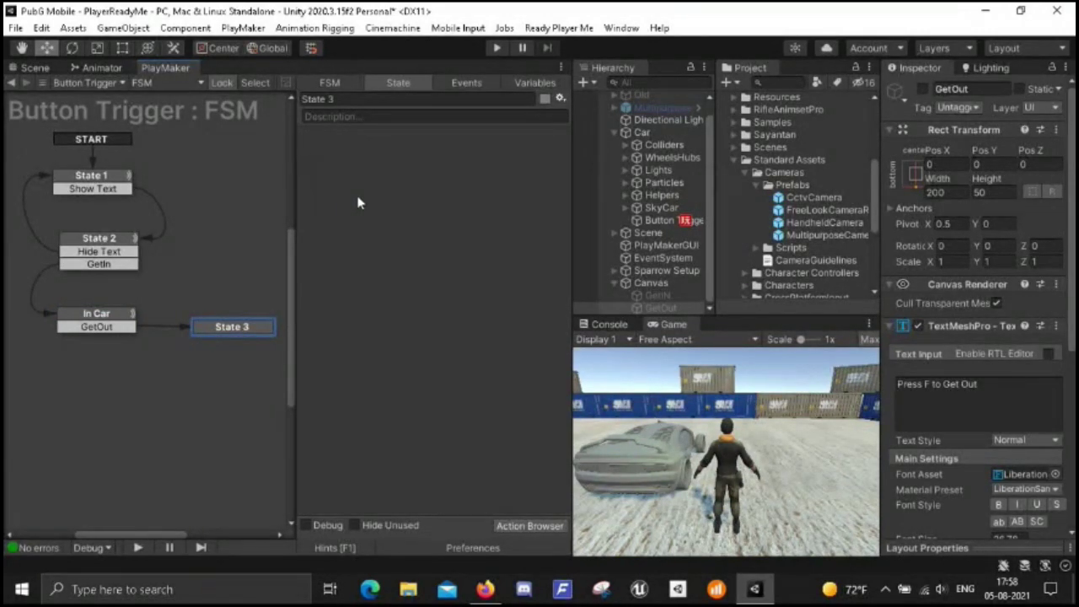
# - Copy all In Car actions except Get Button Down into State 3
pyautogui.click(80, 314)
pyautogui.click(357, 136)
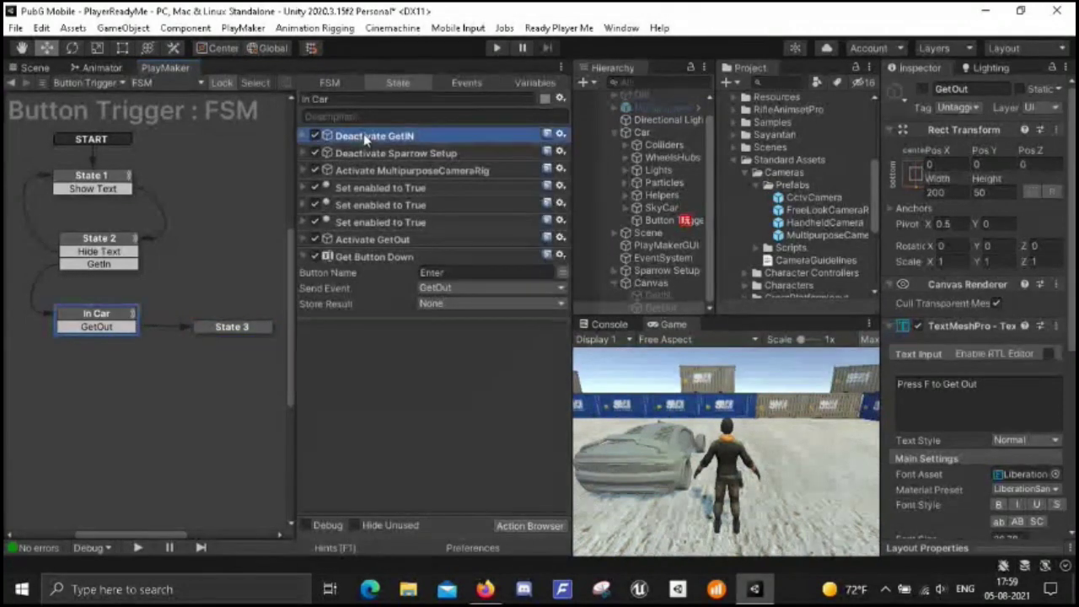
pyautogui.keyDown('shift'); pyautogui.click(372, 241); pyautogui.keyUp('shift')
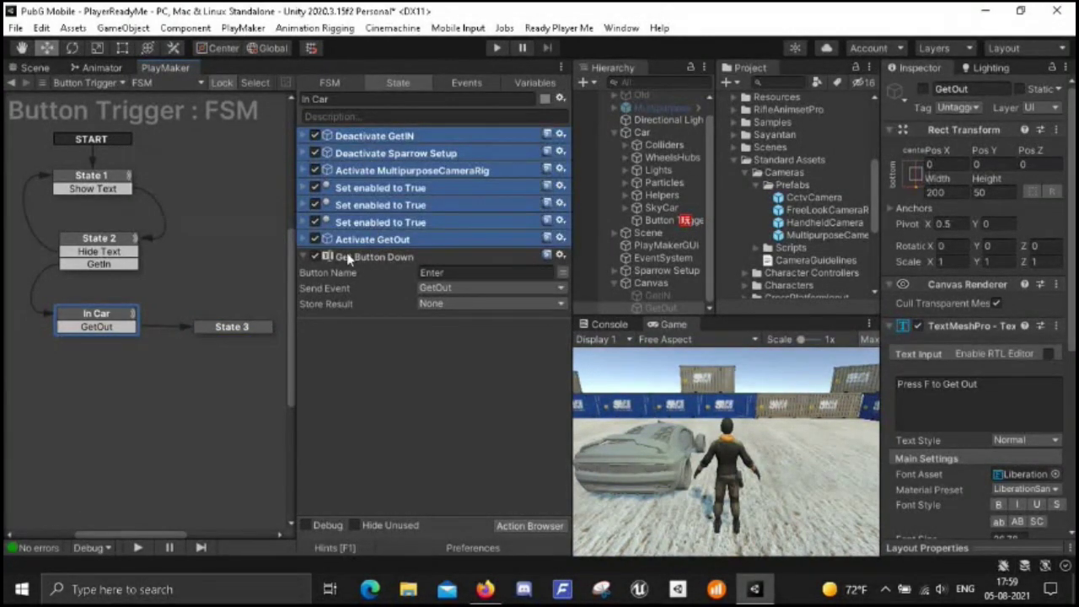
pyautogui.click(217, 330)
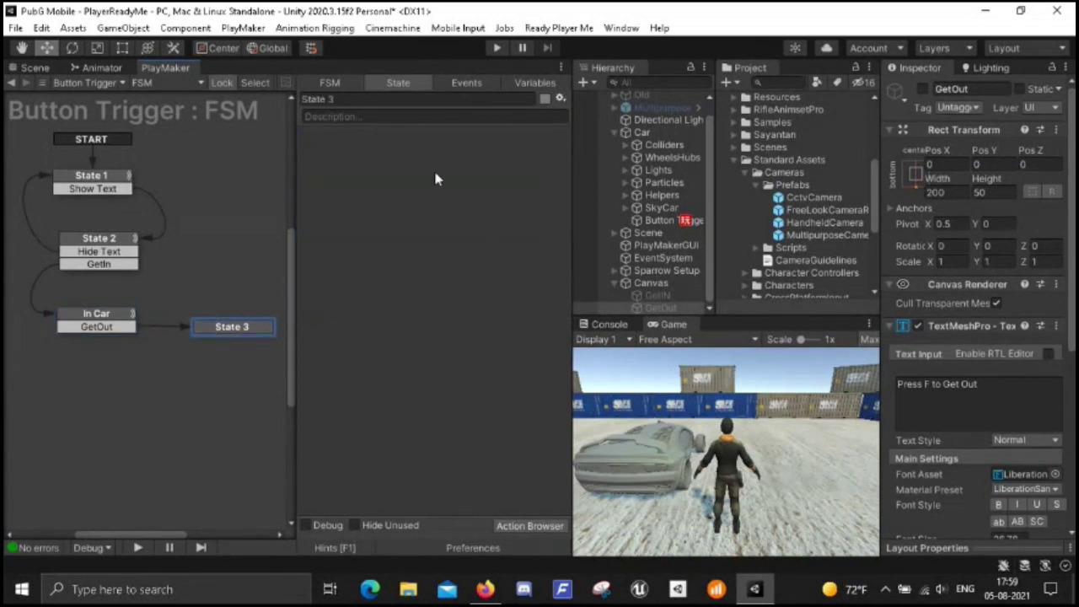
pyautogui.hotkey('ctrl', 'v')
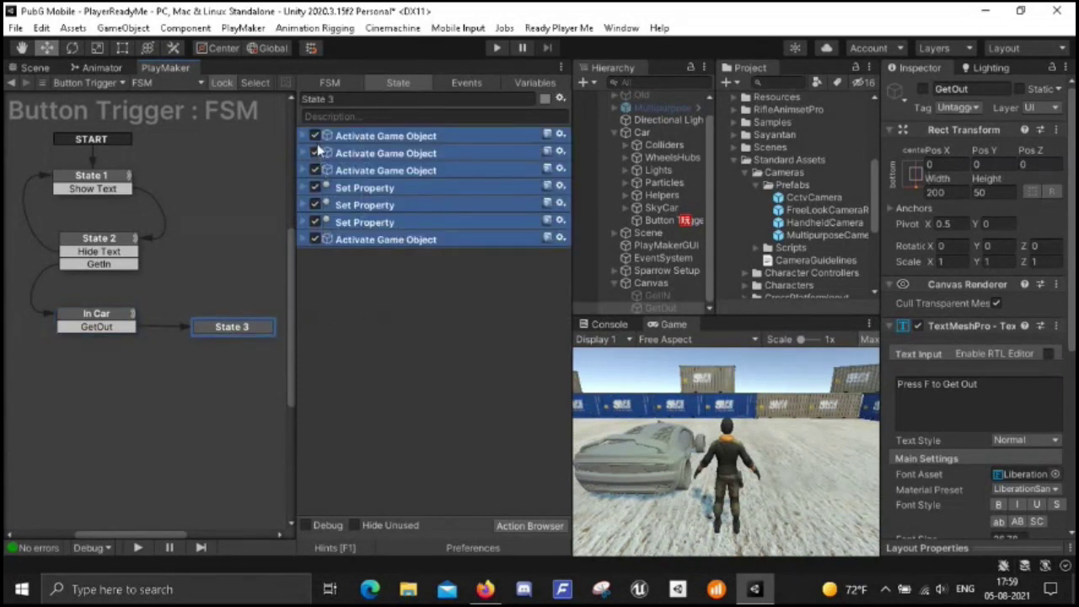
pyautogui.click(320, 262)
# - Turn Activate on in State 3's Activate Game Object actions for GetIN and Sparrow Setup, collapsing both
pyautogui.click(304, 137)
pyautogui.click(421, 198)
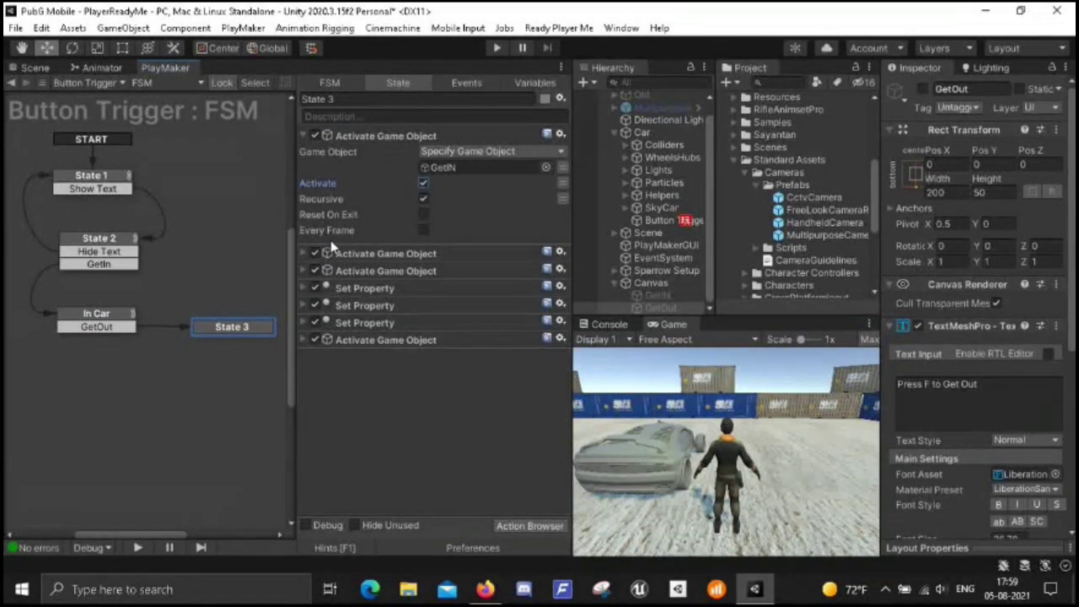
pyautogui.click(305, 136)
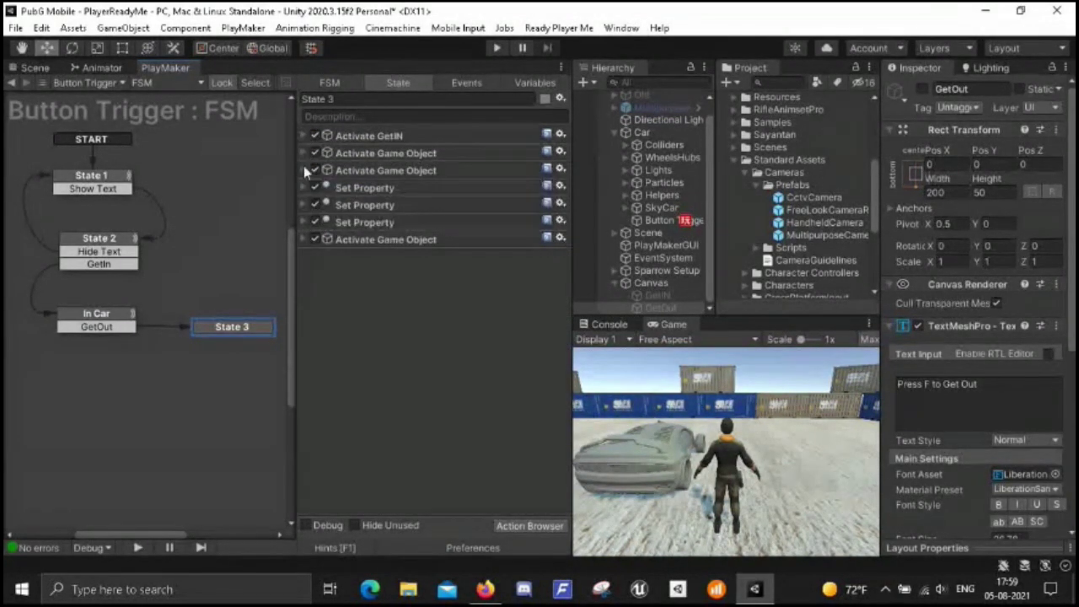
pyautogui.click(304, 154)
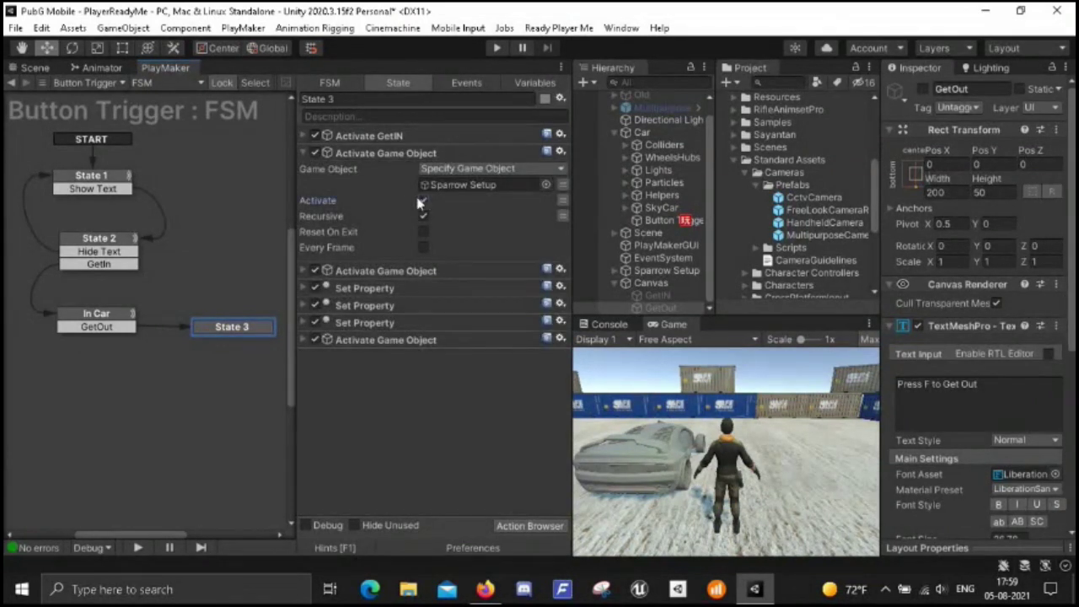
pyautogui.click(304, 154)
# - Turn Activate off in State 3's MultipurposeCameraRig action and collapse it
pyautogui.click(304, 170)
pyautogui.click(423, 232)
pyautogui.click(303, 171)
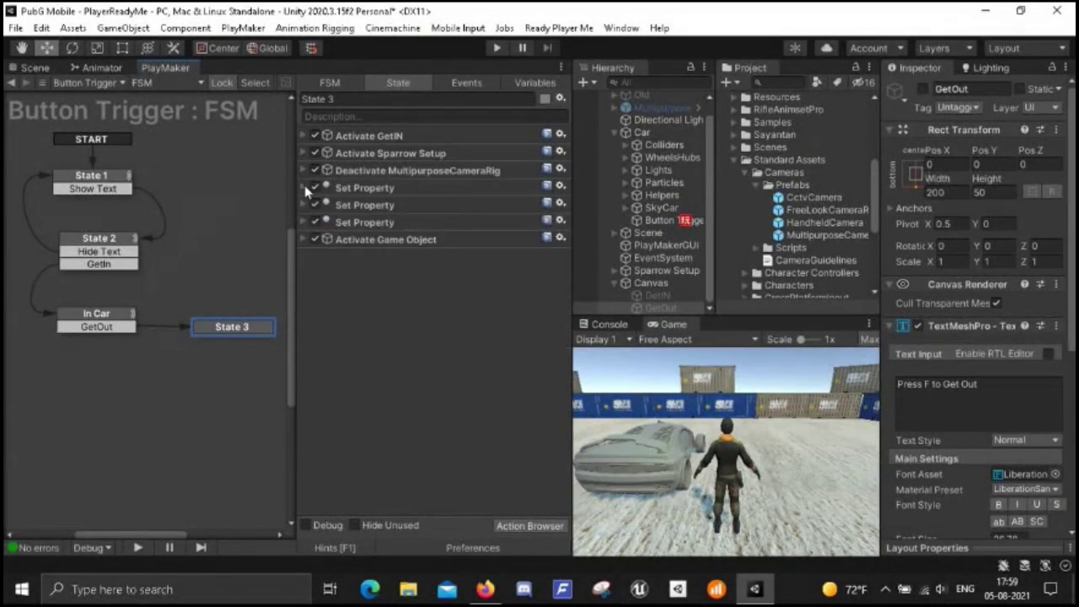
# - Set the enabled property to false for Car Controller, Car User Control and Car Audio in State 3's Set Property actions
pyautogui.click(305, 187)
pyautogui.click(423, 250)
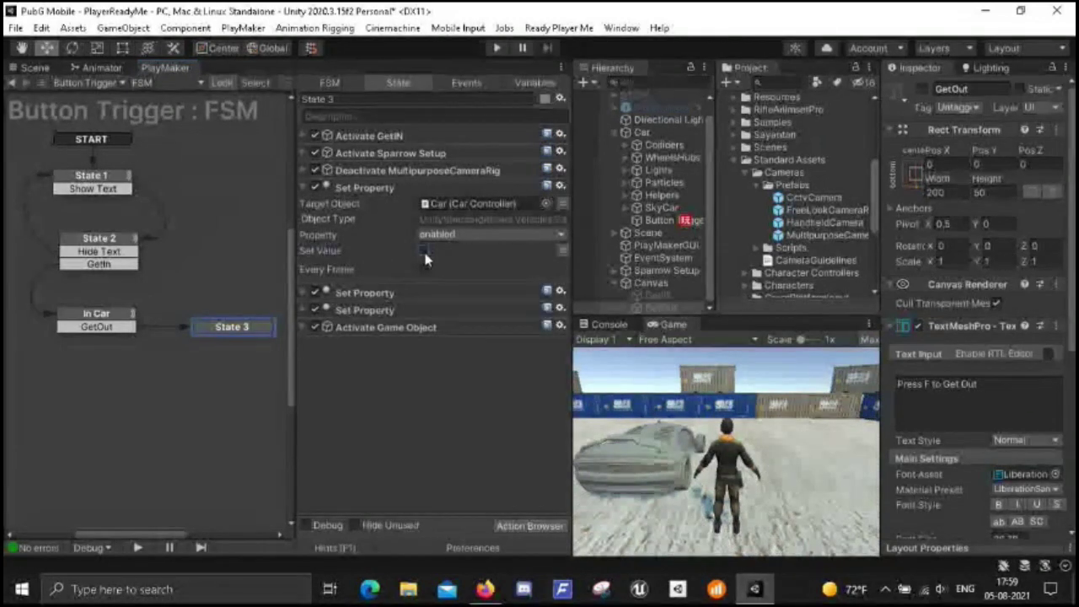
pyautogui.click(305, 187)
pyautogui.click(303, 206)
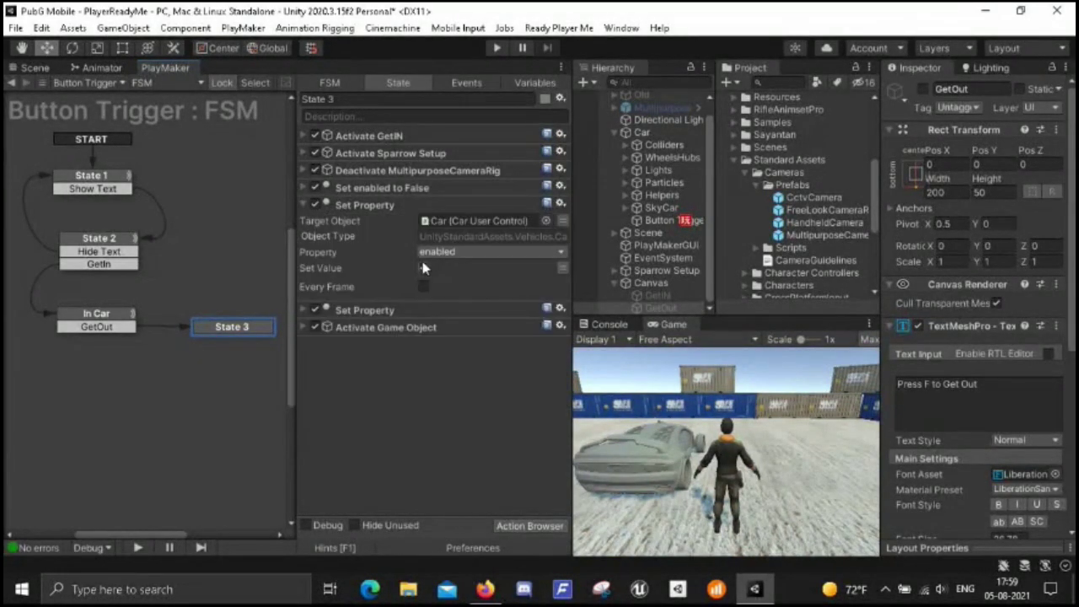
pyautogui.click(303, 205)
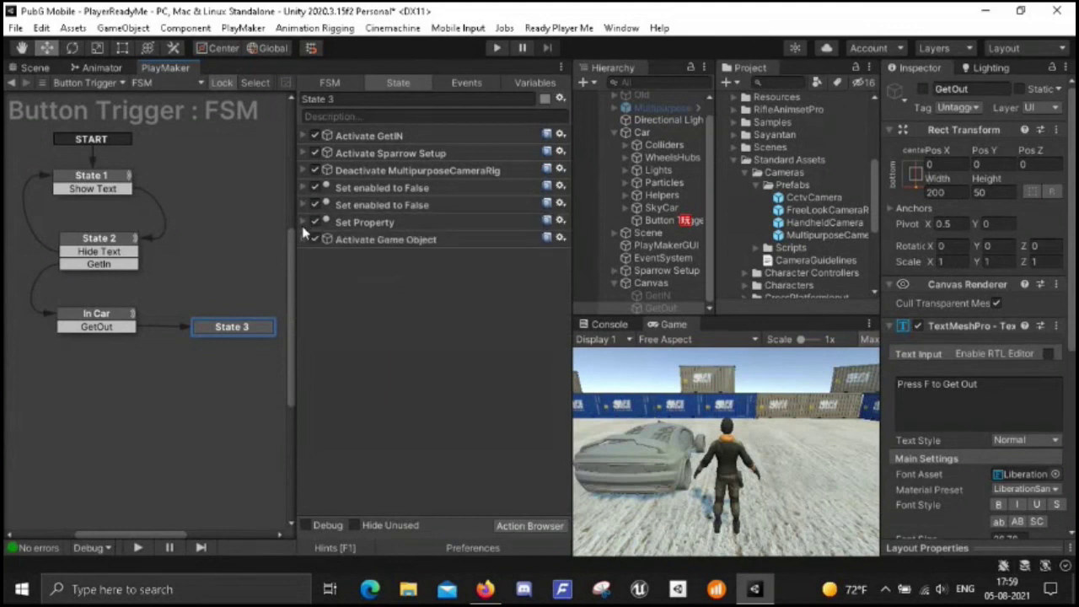
pyautogui.click(304, 222)
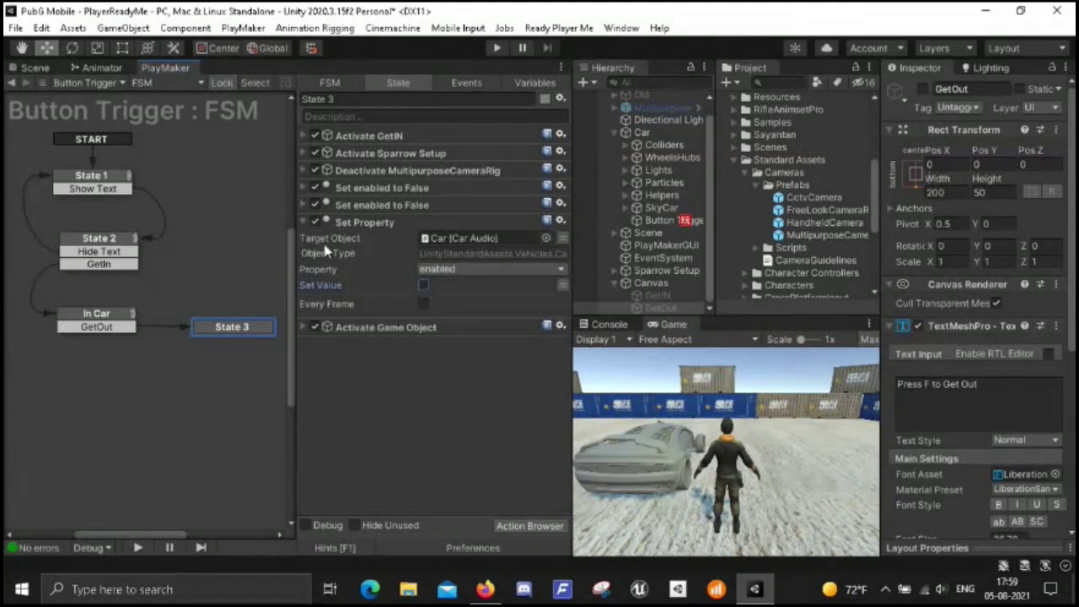
pyautogui.click(306, 224)
# - Turn Activate off in State 3's GetOut action and collapse it
pyautogui.click(304, 240)
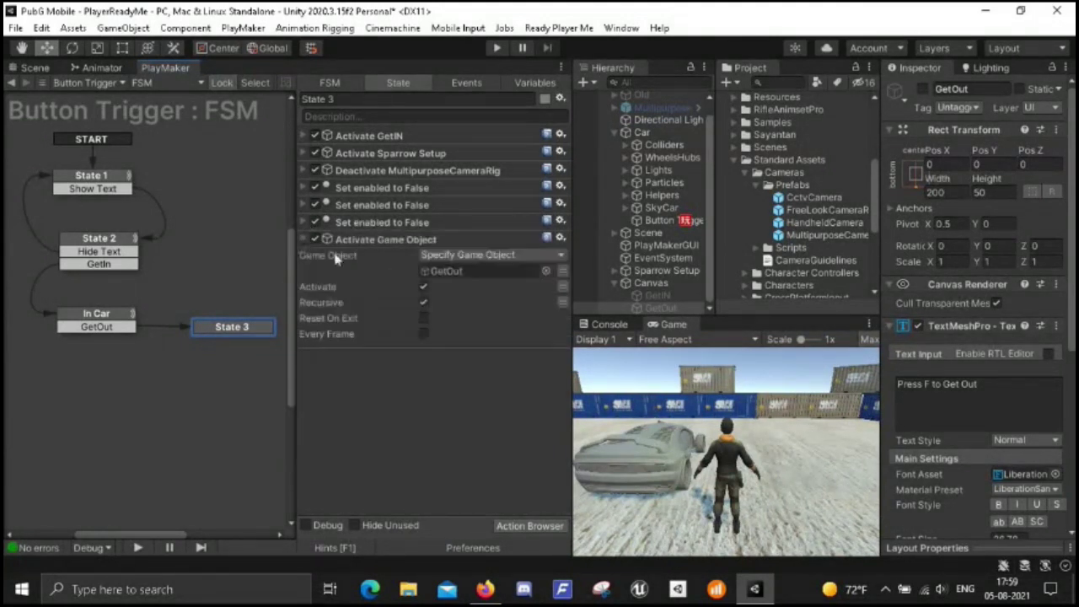
pyautogui.click(425, 288)
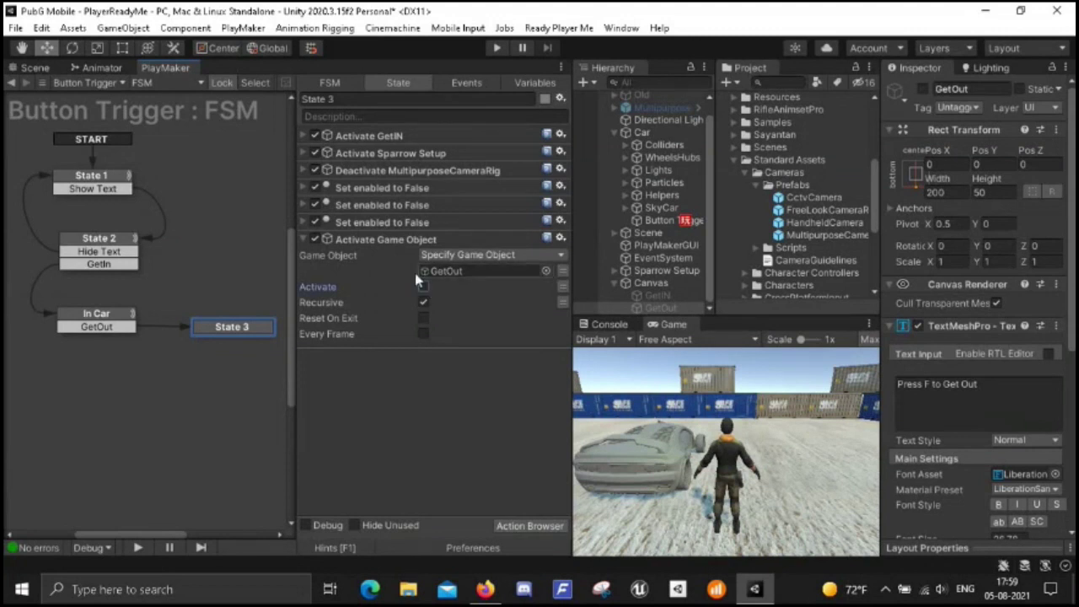
pyautogui.click(305, 240)
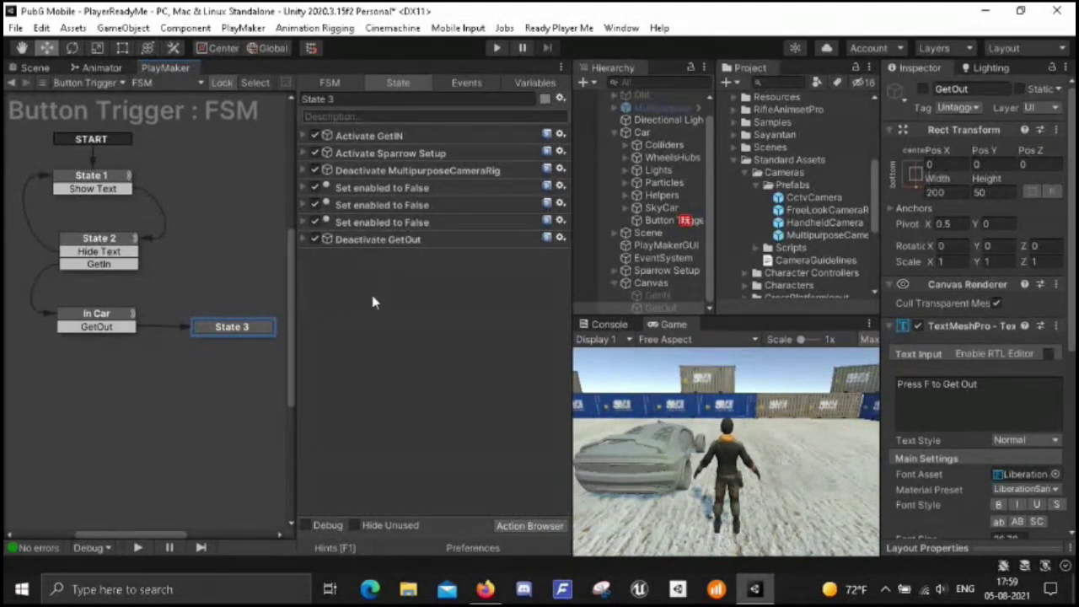
# - Add a FINISHED transition to State 3 and link it back to State 2
pyautogui.keyDown('ctrl'); pyautogui.click(239, 330); pyautogui.keyUp('ctrl')
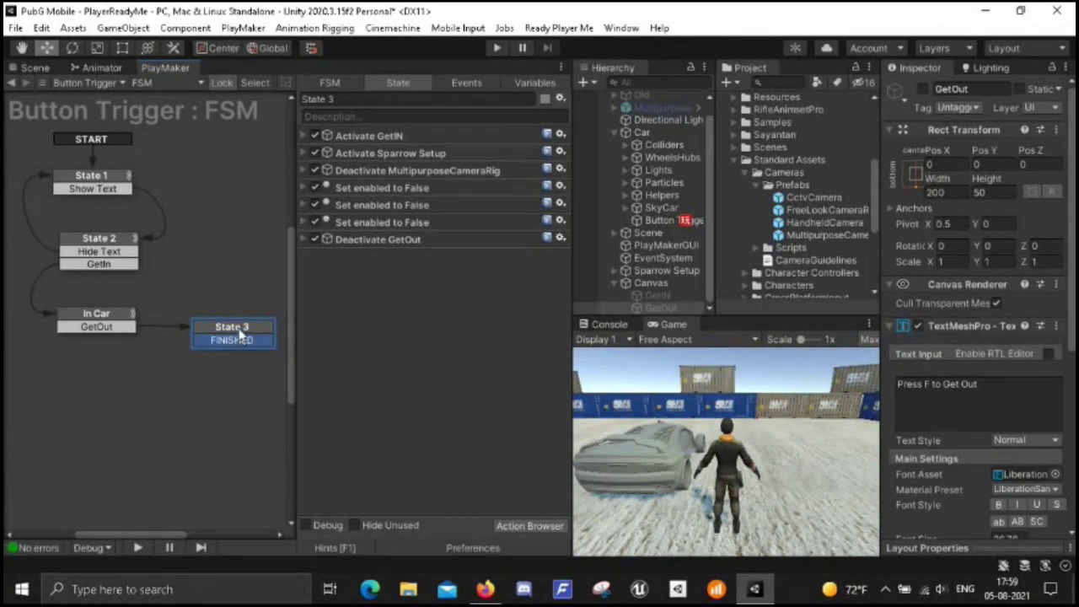
pyautogui.moveTo(238, 328)
pyautogui.mouseDown()
pyautogui.moveTo(243, 309)
pyautogui.moveTo(237, 318)
pyautogui.moveTo(162, 258)
pyautogui.moveTo(118, 242)
pyautogui.mouseUp()
pyautogui.click(119, 241)
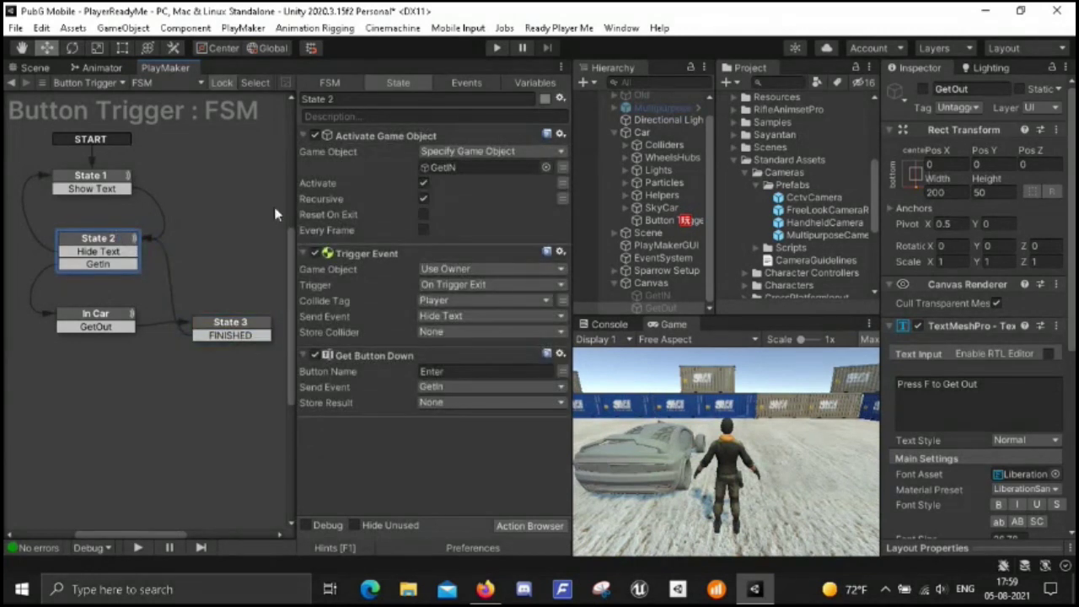
pyautogui.click(242, 335)
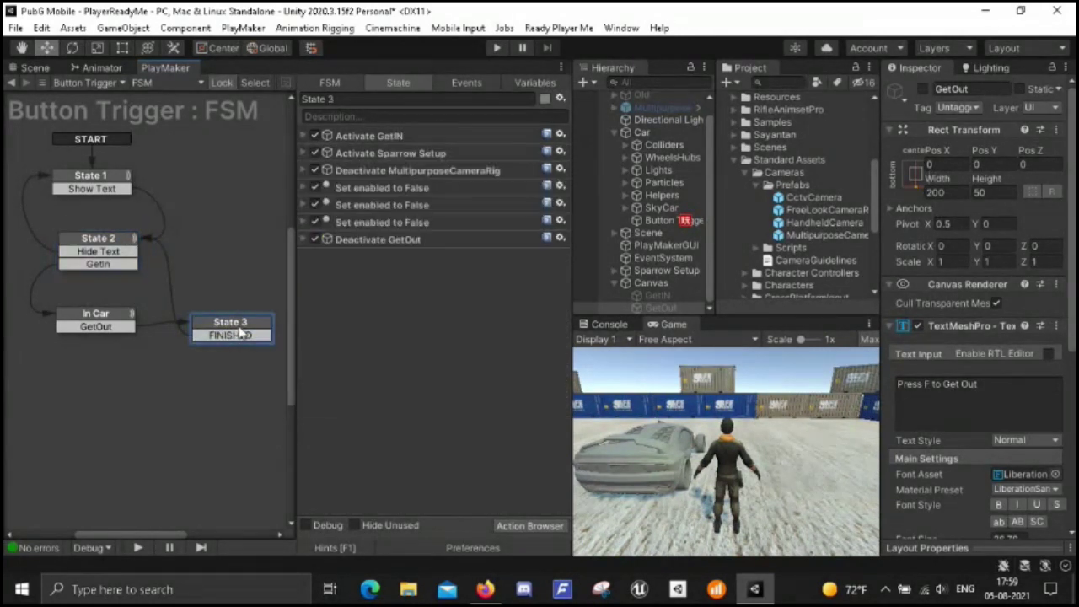
# - Save the scene and start play mode
pyautogui.click(15, 27)
pyautogui.click(19, 104)
pyautogui.click(494, 49)
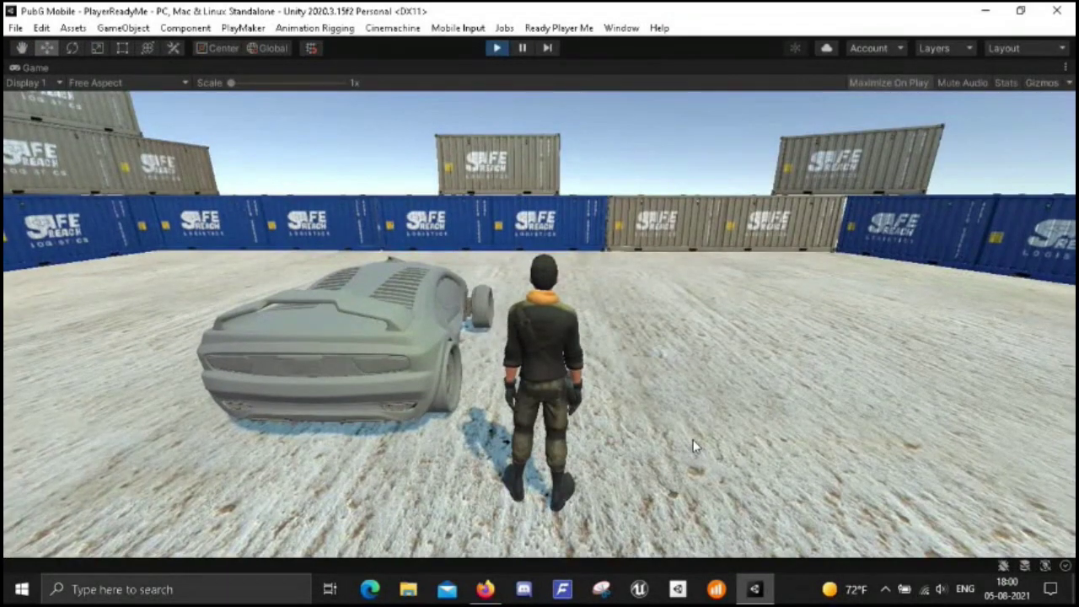
# - Walk Sparrow up to the car and test getting in and straight back out
pyautogui.press('w')
pyautogui.press('w')
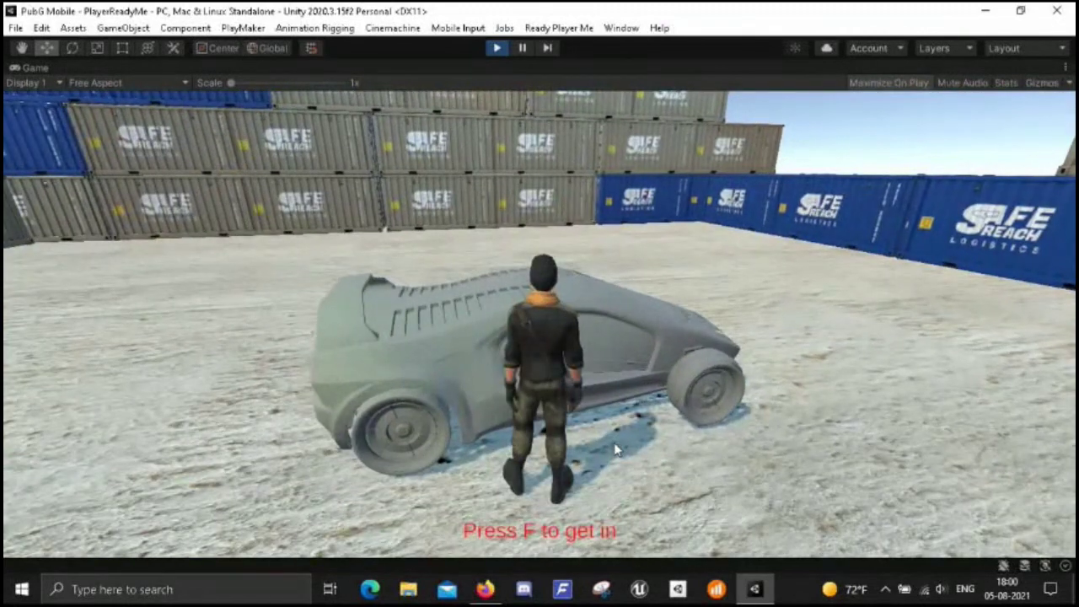
pyautogui.press('f')
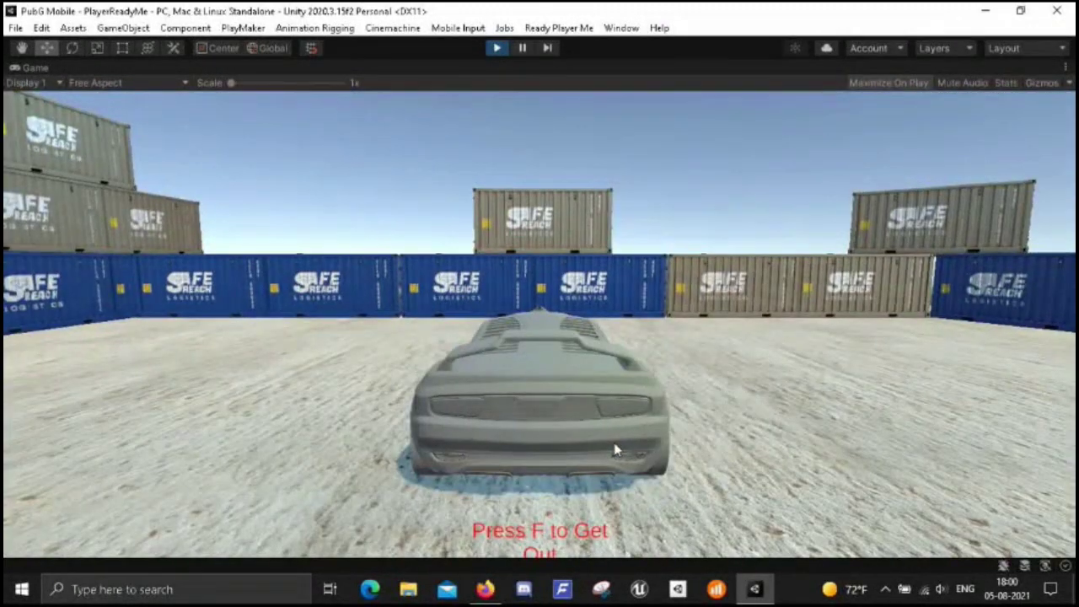
pyautogui.press('f')
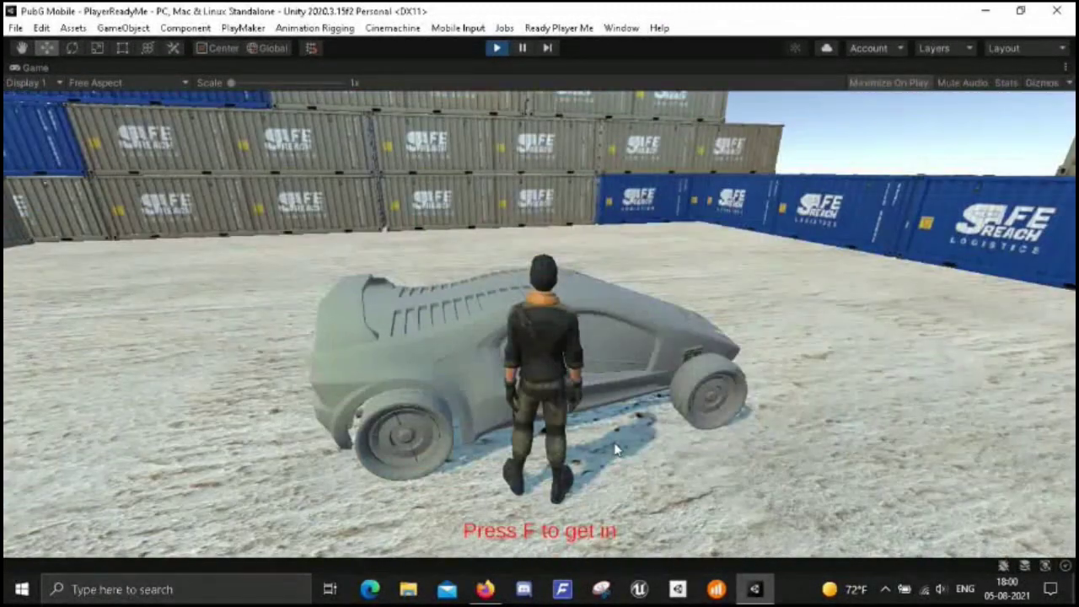
# - Get into the car again, drive it around the container yard, and get out at another spot
pyautogui.press('f')
pyautogui.press('w')
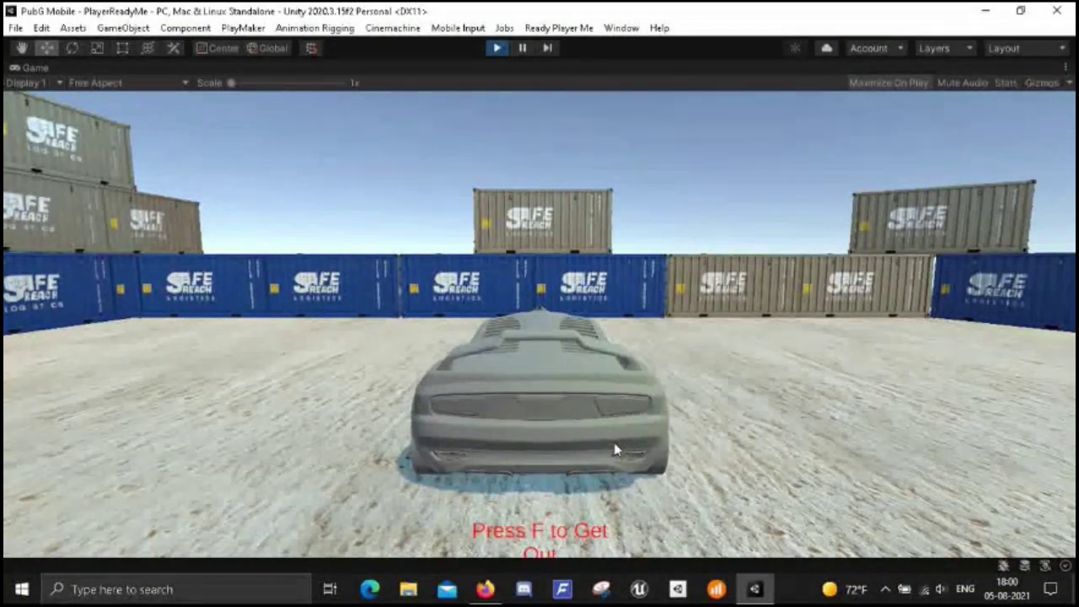
pyautogui.press('a')
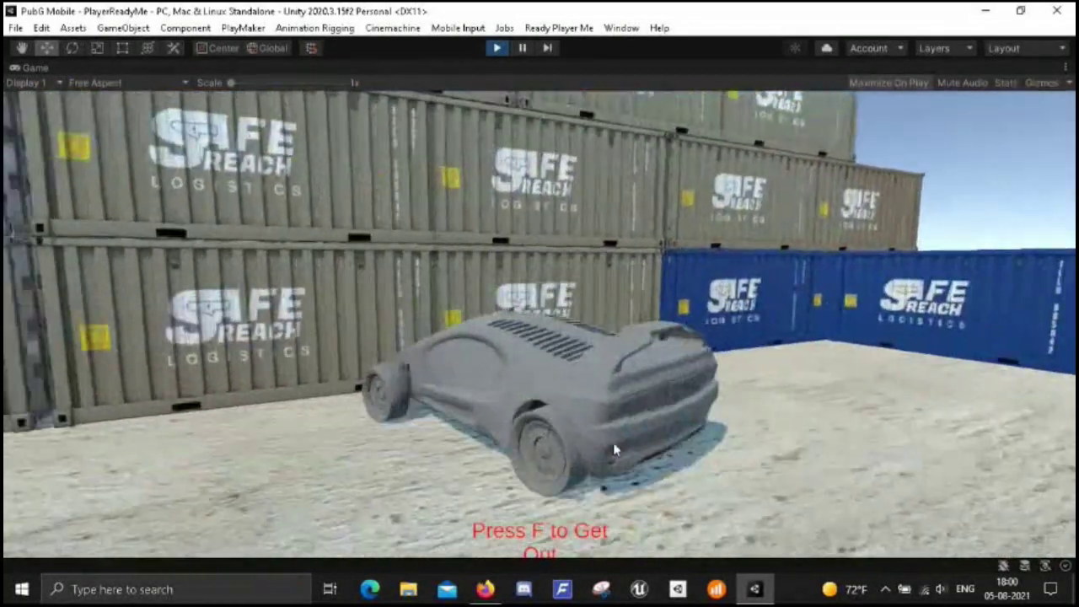
pyautogui.press('s')
pyautogui.press('d')
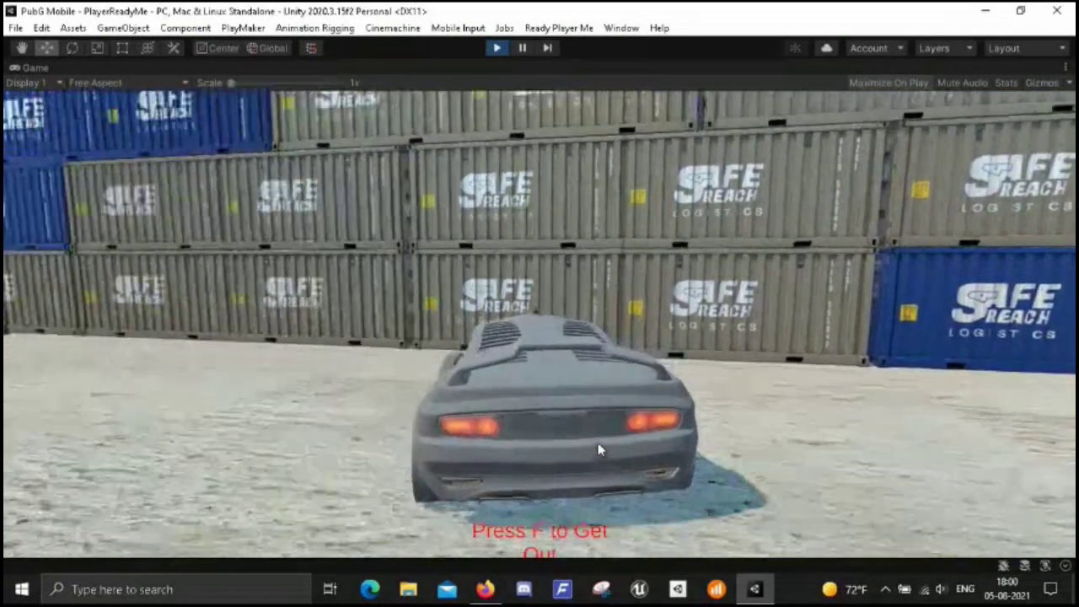
pyautogui.press('d')
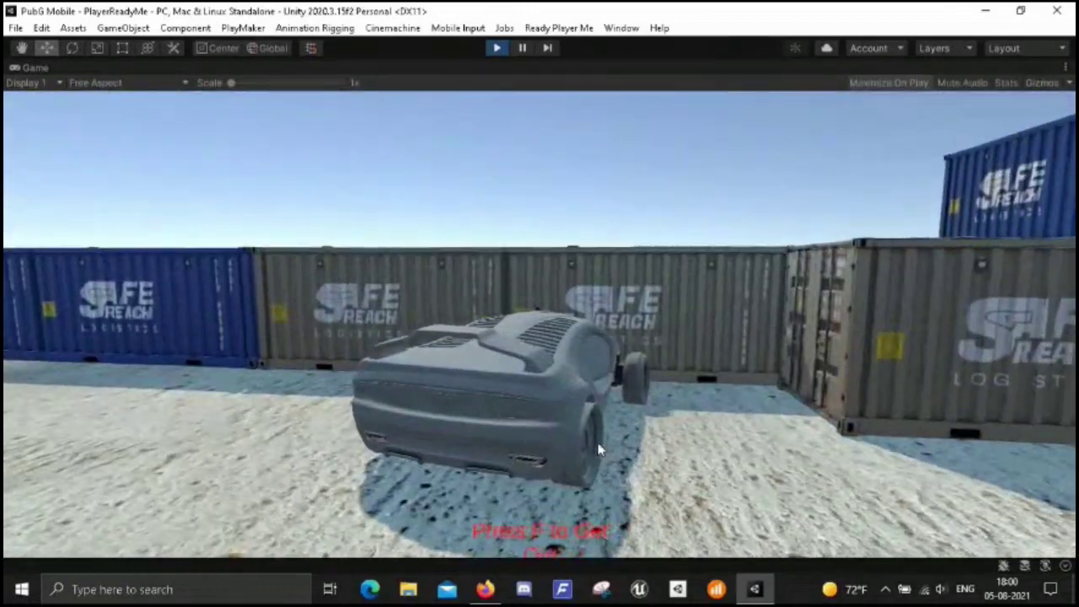
pyautogui.press('f')
# - Look around from where Sparrow reappears and run over to the parked car
pyautogui.press('d')
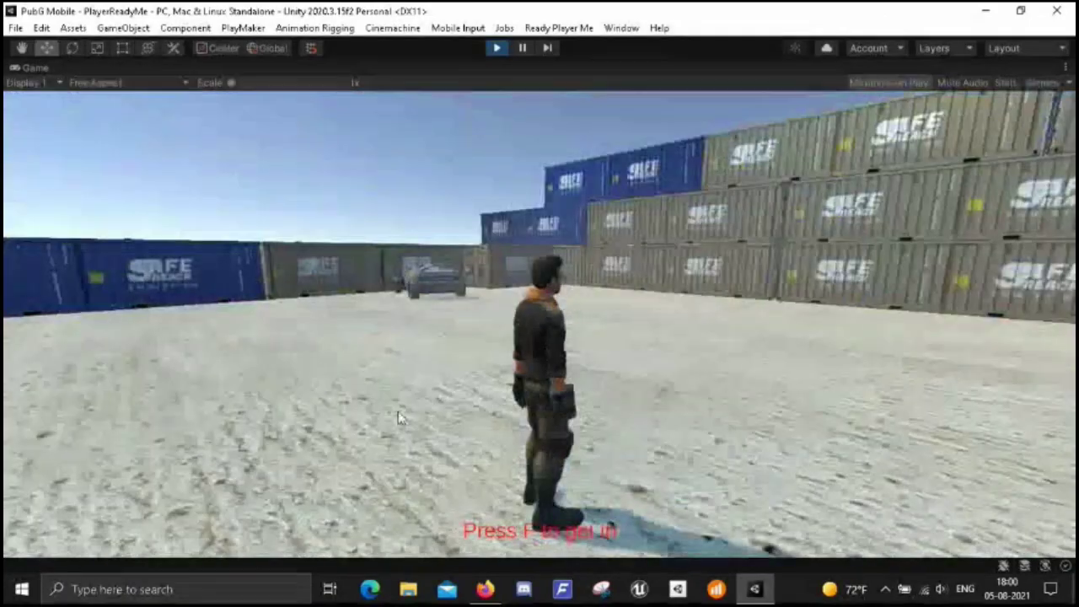
pyautogui.press('d')
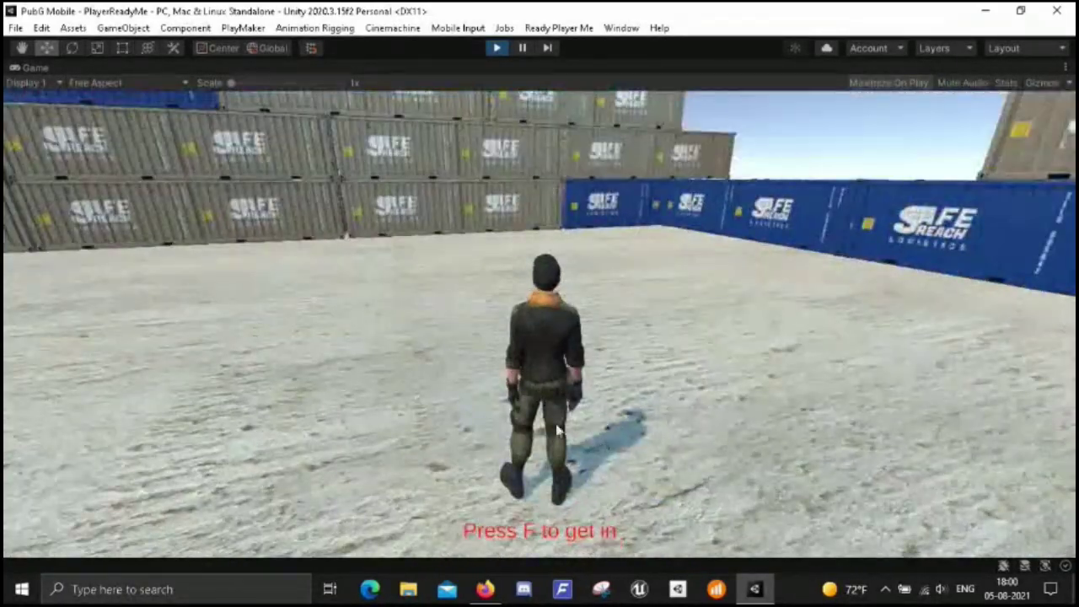
pyautogui.press('w')
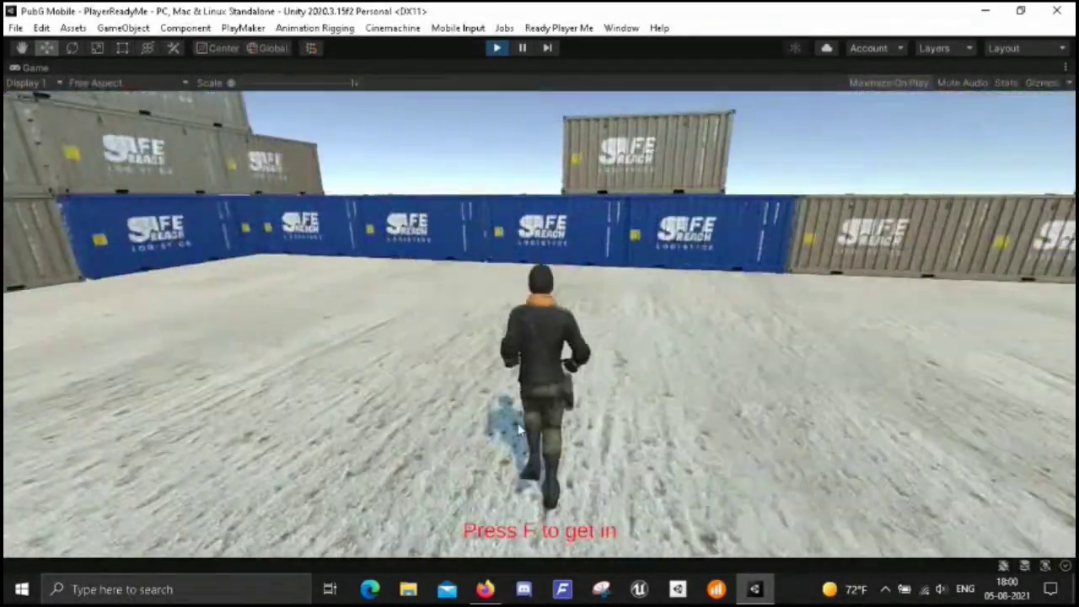
pyautogui.press('w')
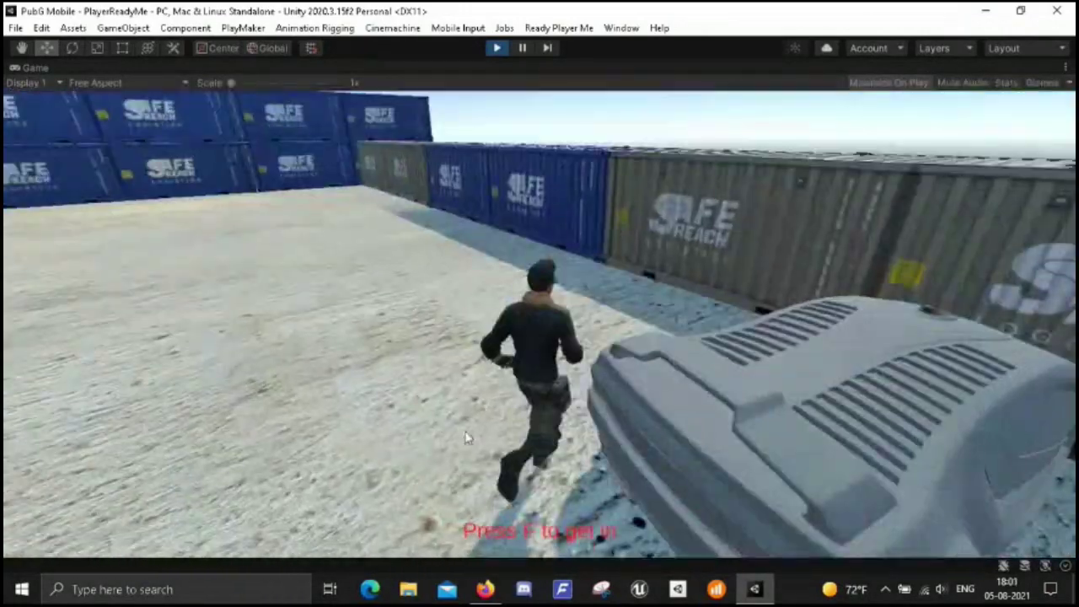
pyautogui.press('w')
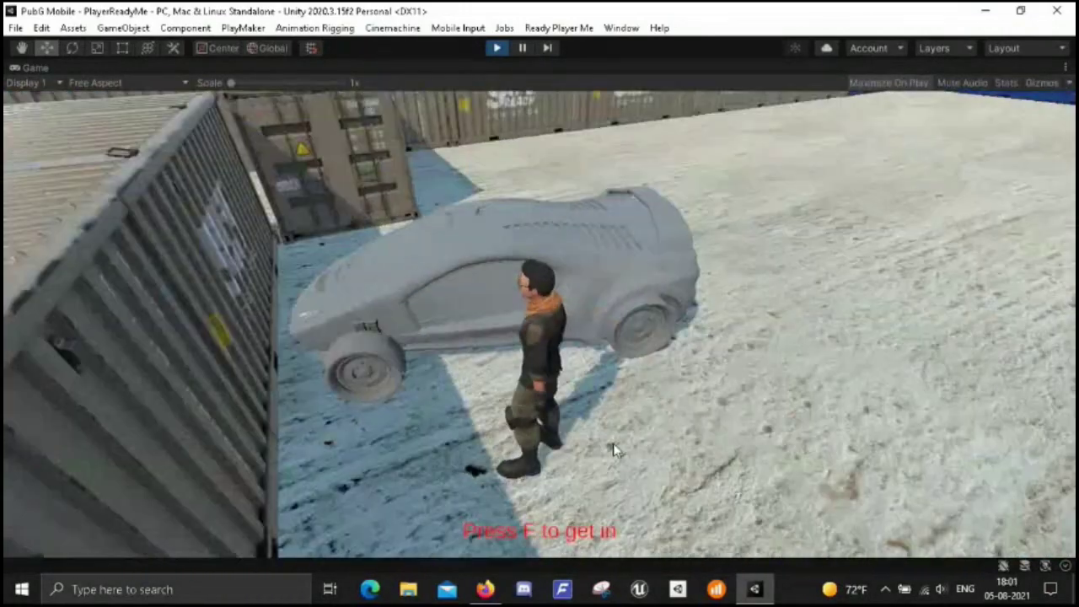
# - Get into the car beside the containers, reverse and drive it across the yard, and get out
pyautogui.press('f')
pyautogui.press('s')
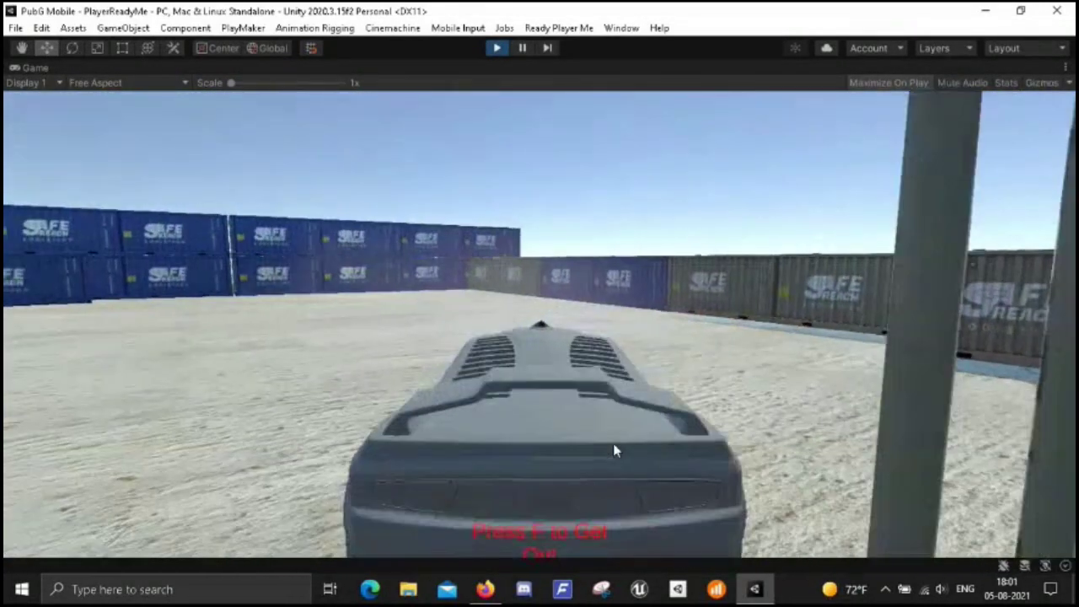
pyautogui.press('w')
pyautogui.press('a')
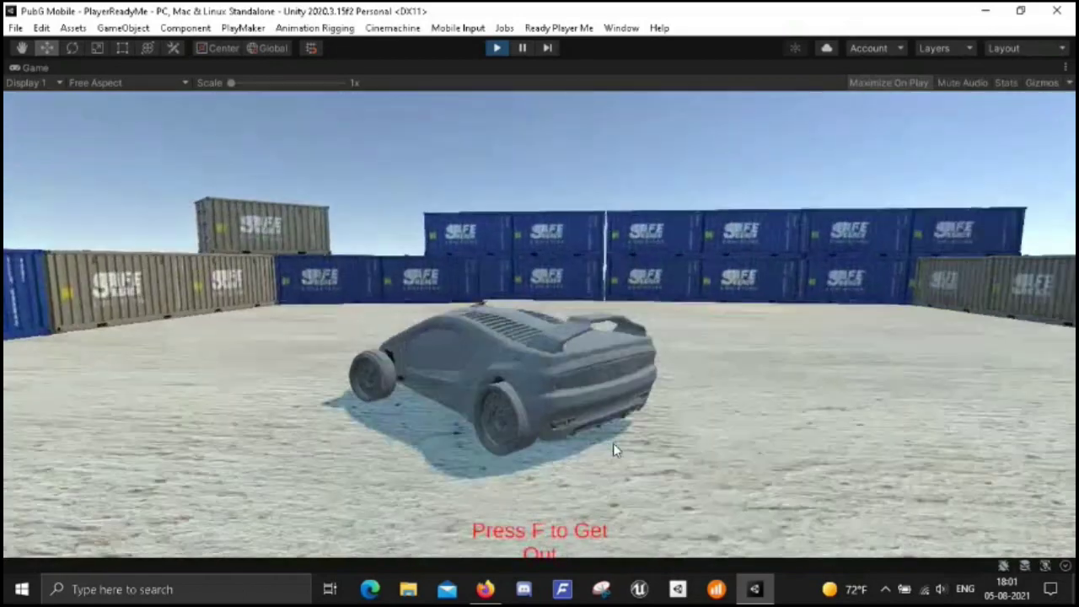
pyautogui.press('f')
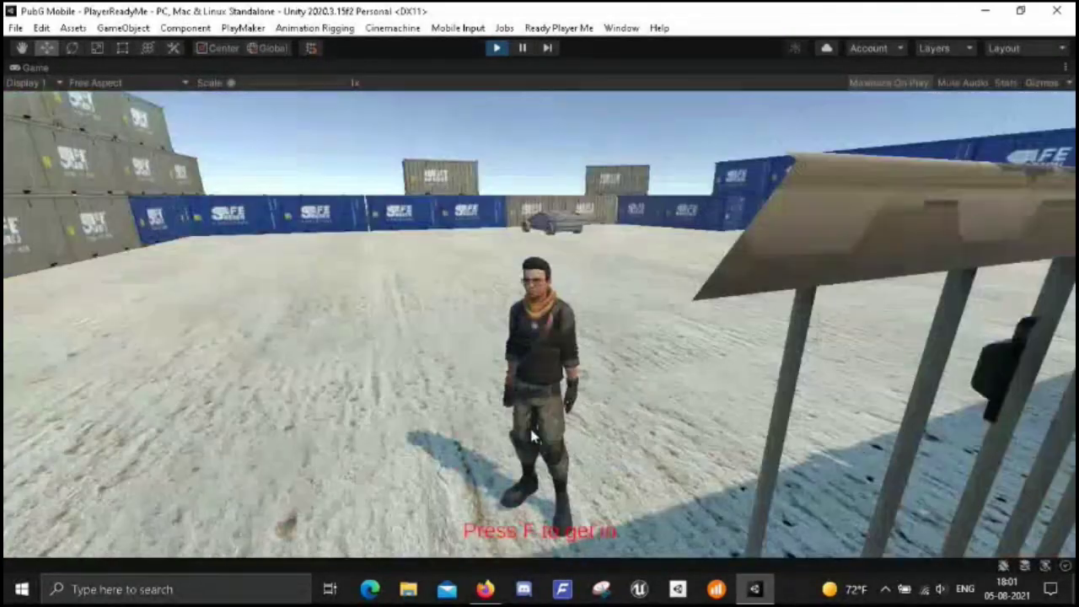
# - Run Sparrow toward the distant car and test entering and leaving it once more
pyautogui.press('w')
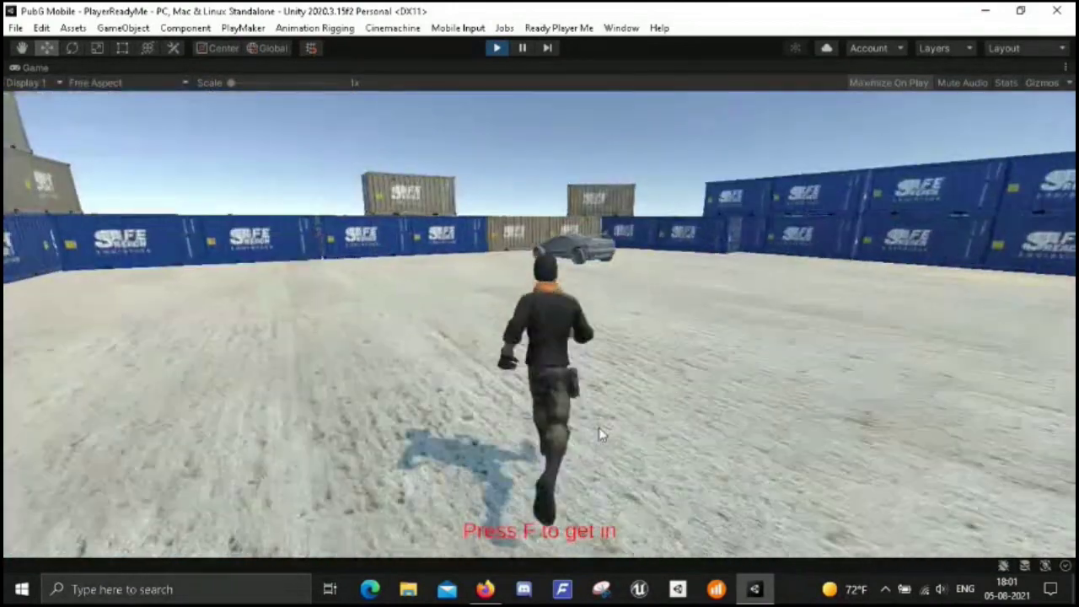
pyautogui.press('f')
pyautogui.press('f')
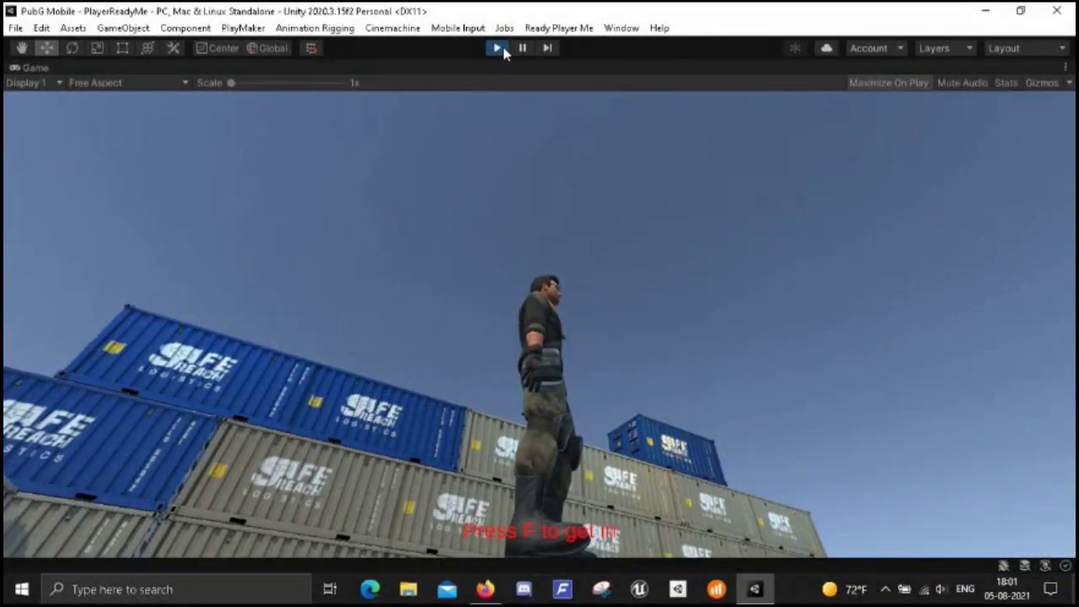
# - Stop the play test and rearrange the Button Trigger FSM, moving State 3 up beside State 2 and In Car farther down
pyautogui.click(499, 49)
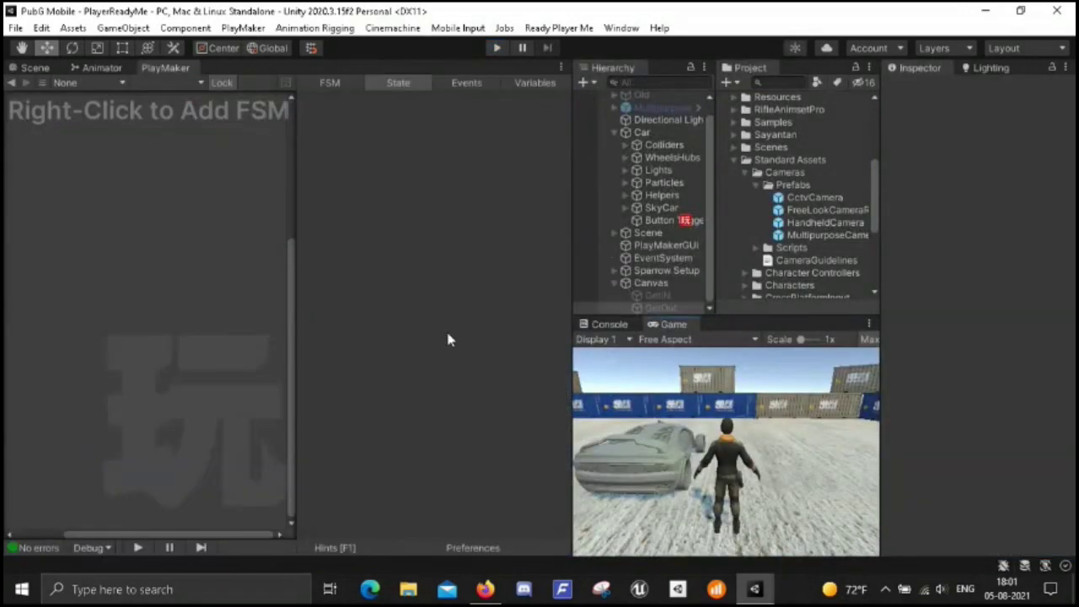
pyautogui.click(679, 223)
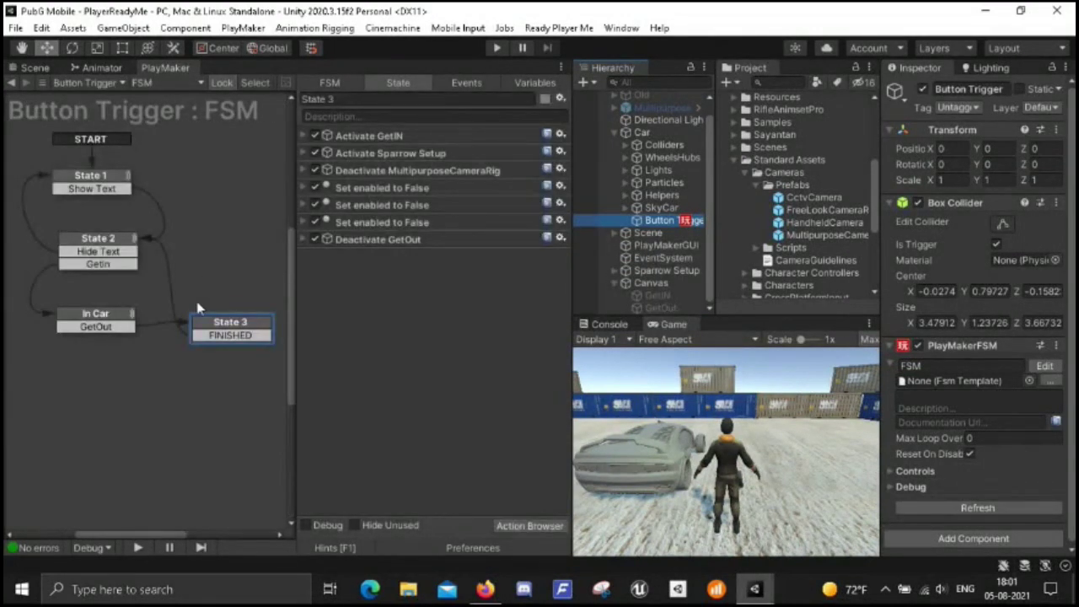
pyautogui.click(99, 314)
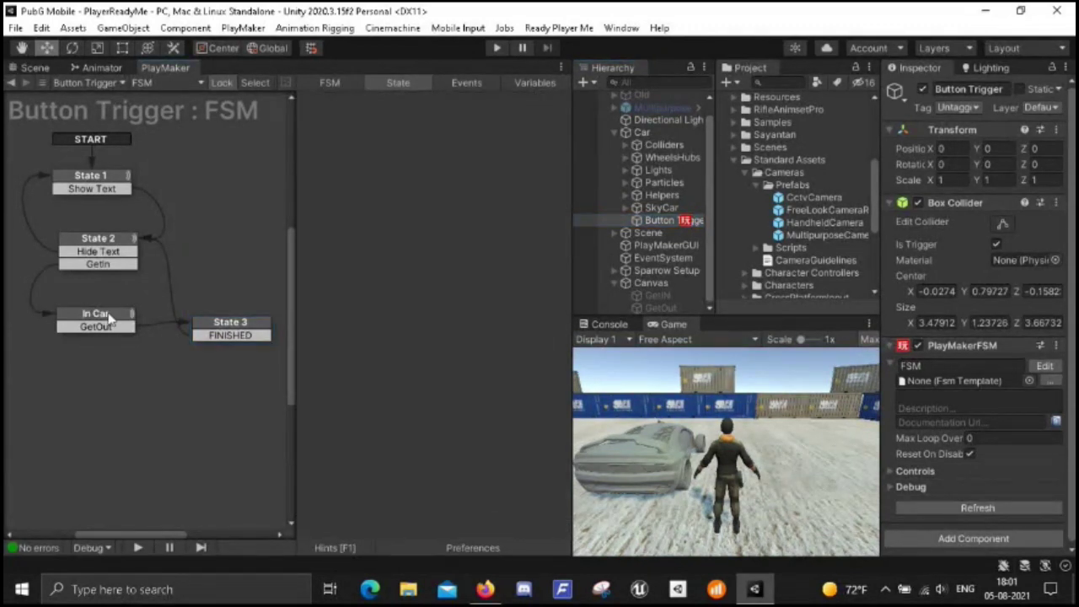
pyautogui.click(94, 314)
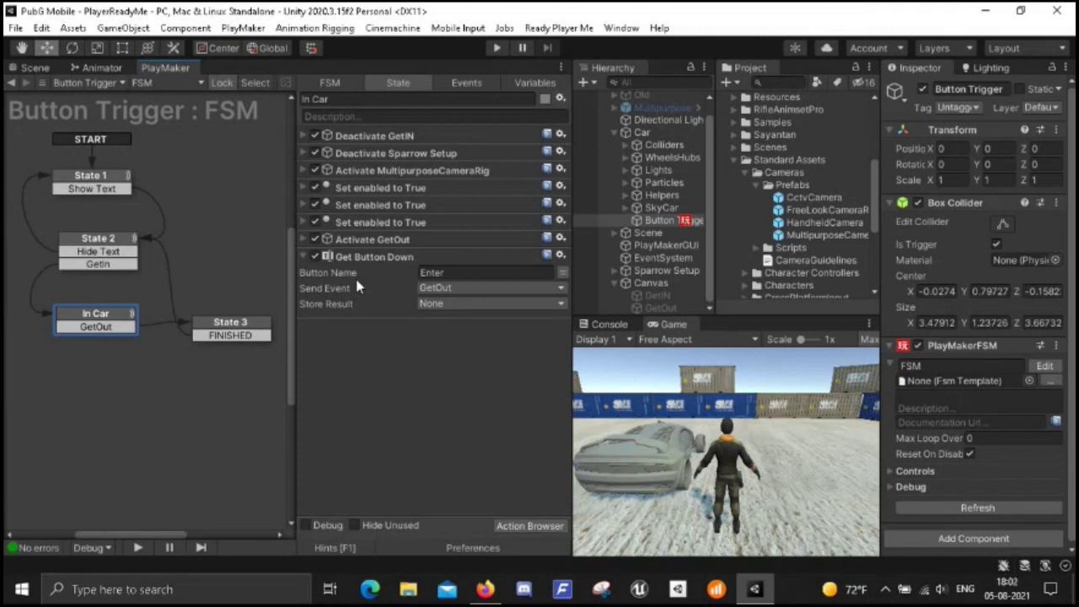
pyautogui.moveTo(226, 329); pyautogui.dragTo(233, 278)
pyautogui.moveTo(95, 320); pyautogui.dragTo(90, 377)
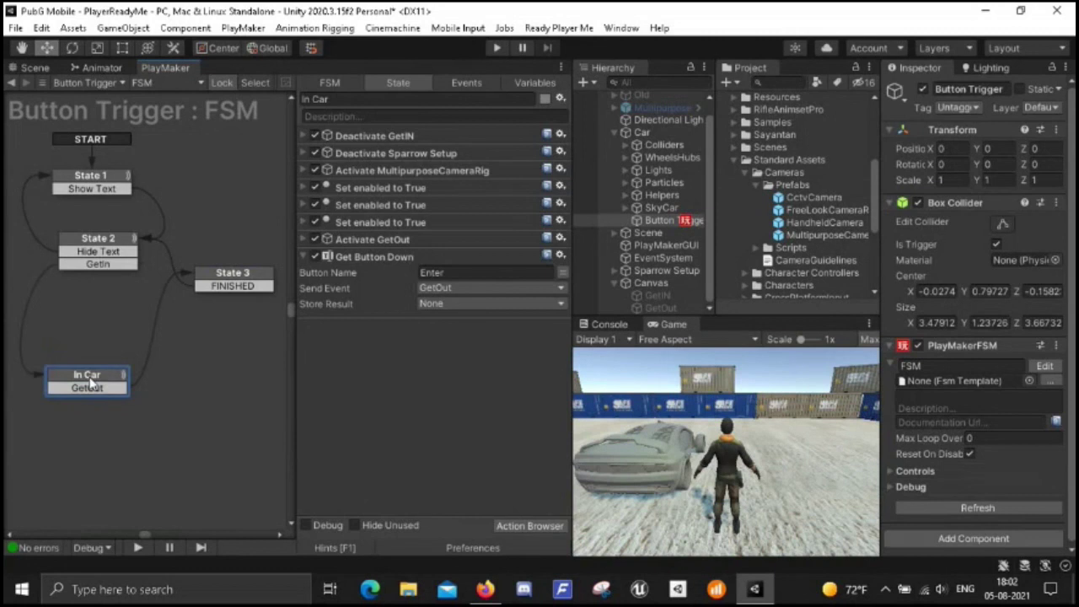
# - Compare the actions of State 2 and State 3, and delete the redundant Activate Game Object action for GetIN from State 3
pyautogui.click(101, 240)
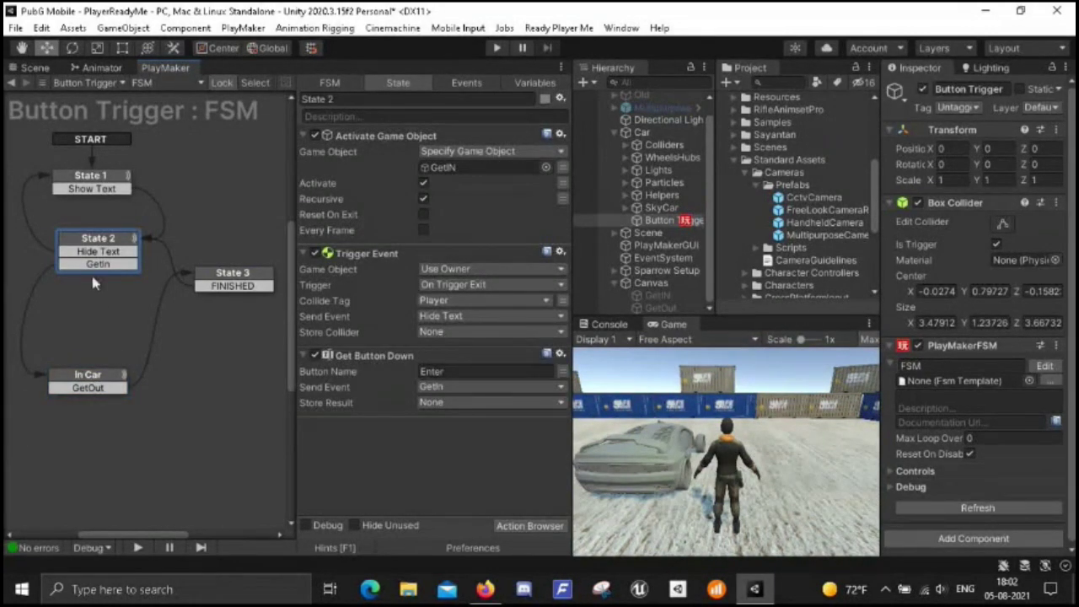
pyautogui.click(232, 276)
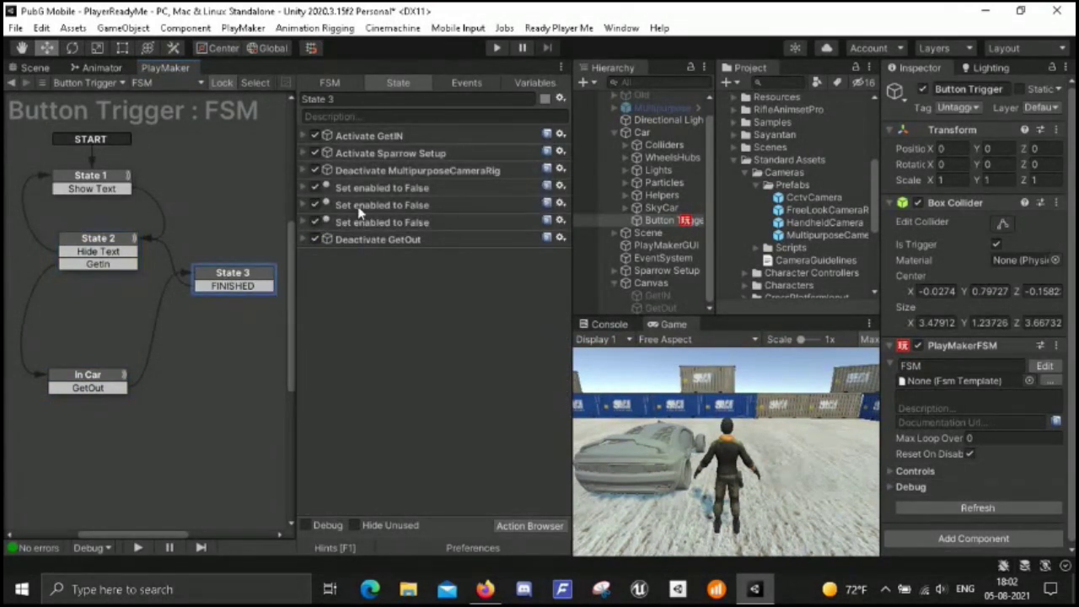
pyautogui.click(373, 137)
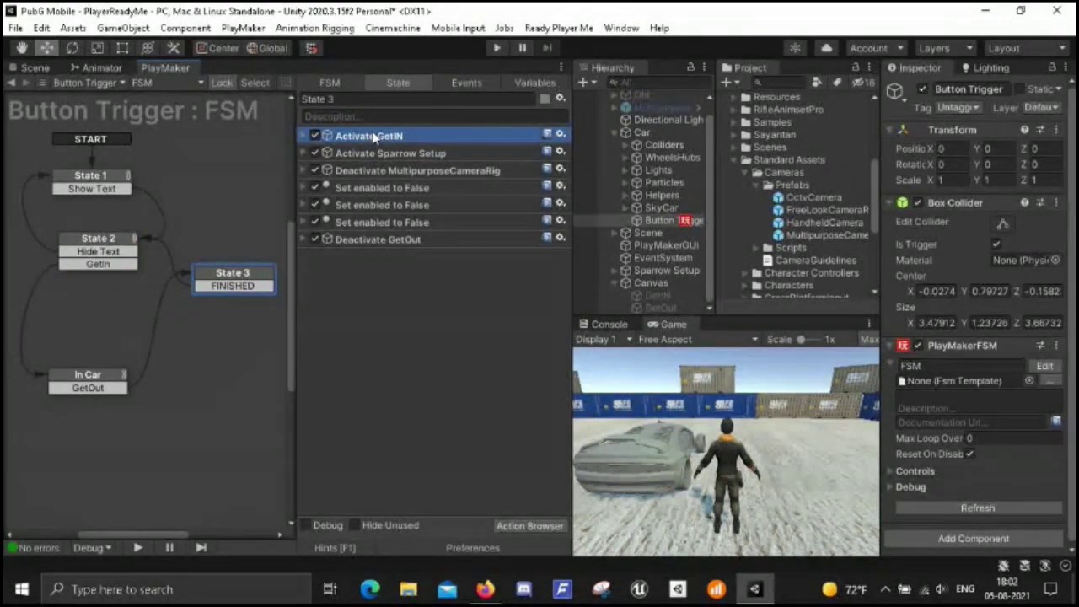
pyautogui.click(304, 135)
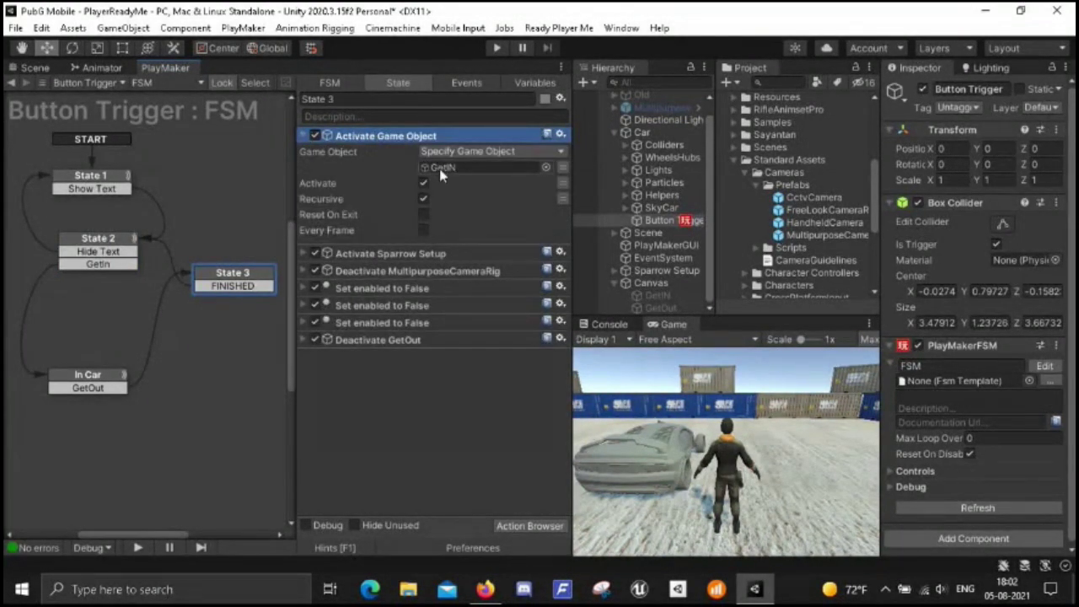
pyautogui.click(108, 241)
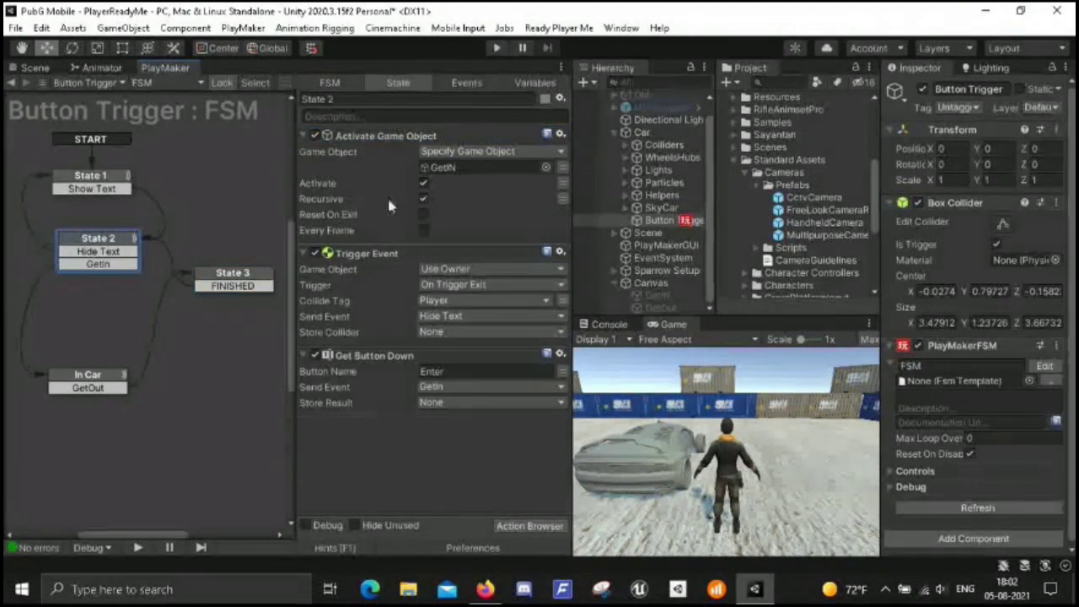
pyautogui.click(234, 278)
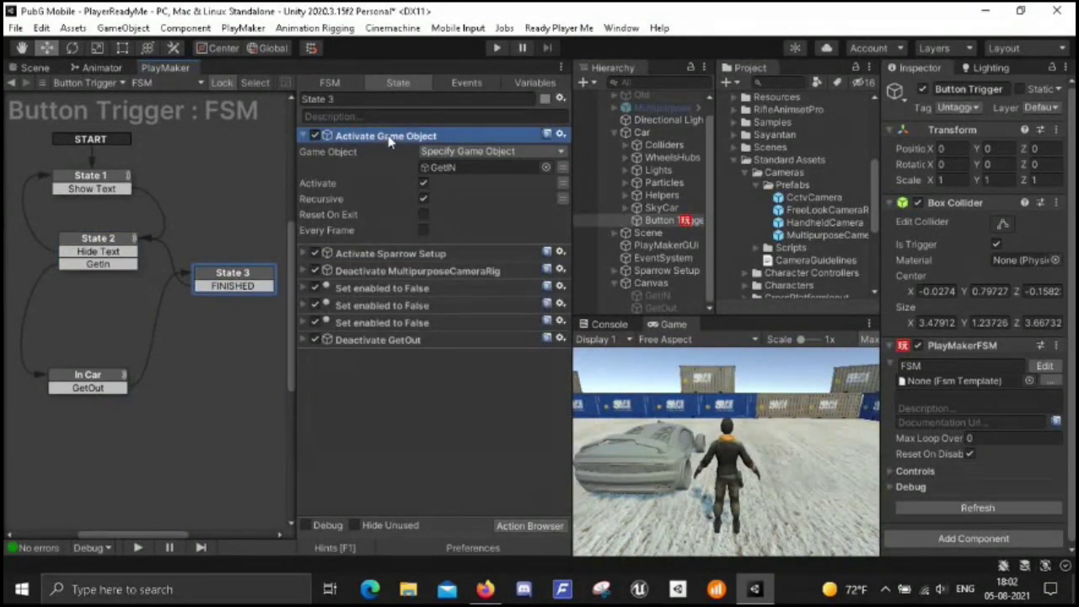
pyautogui.click(387, 136)
pyautogui.click(81, 384)
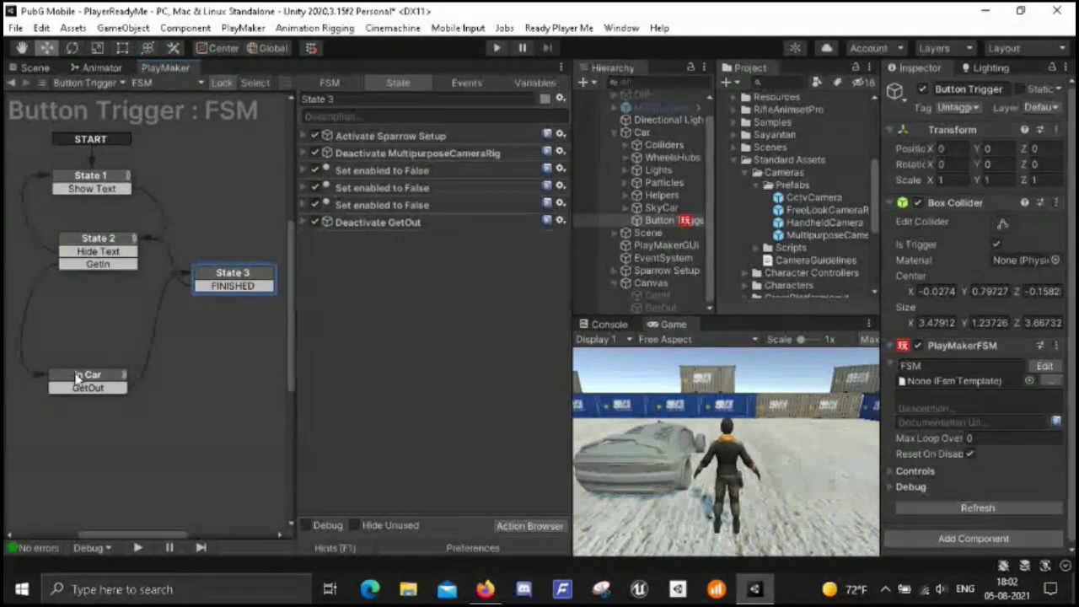
# - Route State 2's GetIn transition to a new State 4 and add a Get Parent action to that state
pyautogui.click(95, 240)
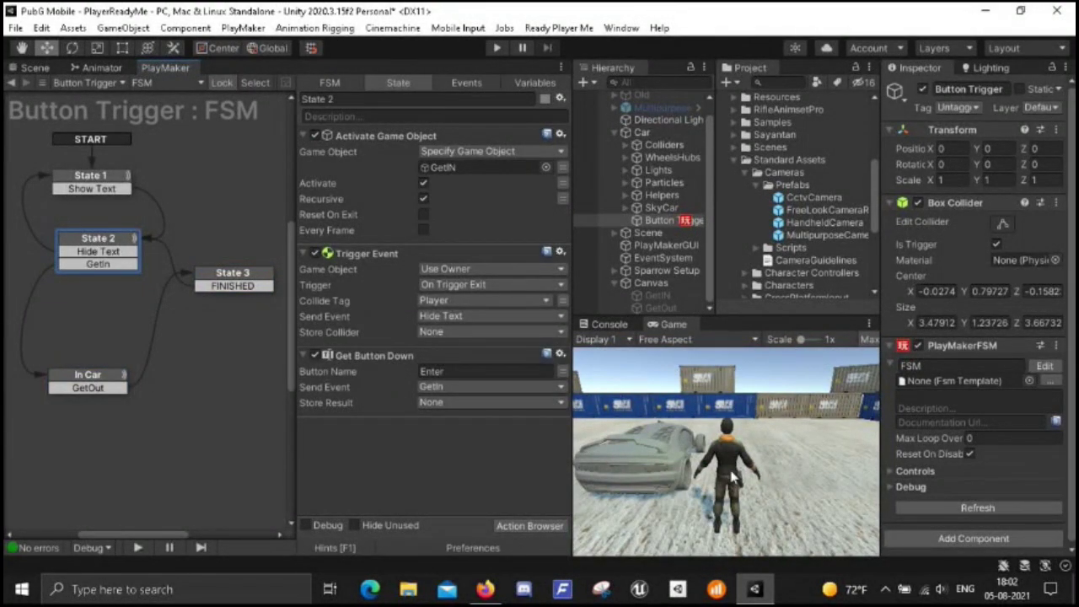
pyautogui.moveTo(74, 271); pyautogui.dragTo(74, 325)
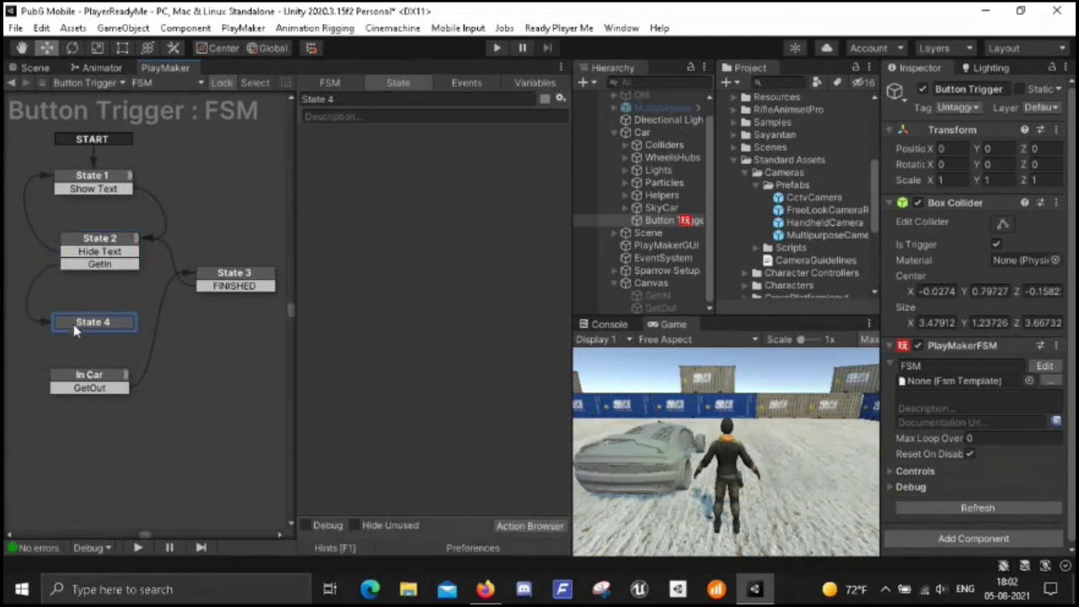
pyautogui.doubleClick(394, 195)
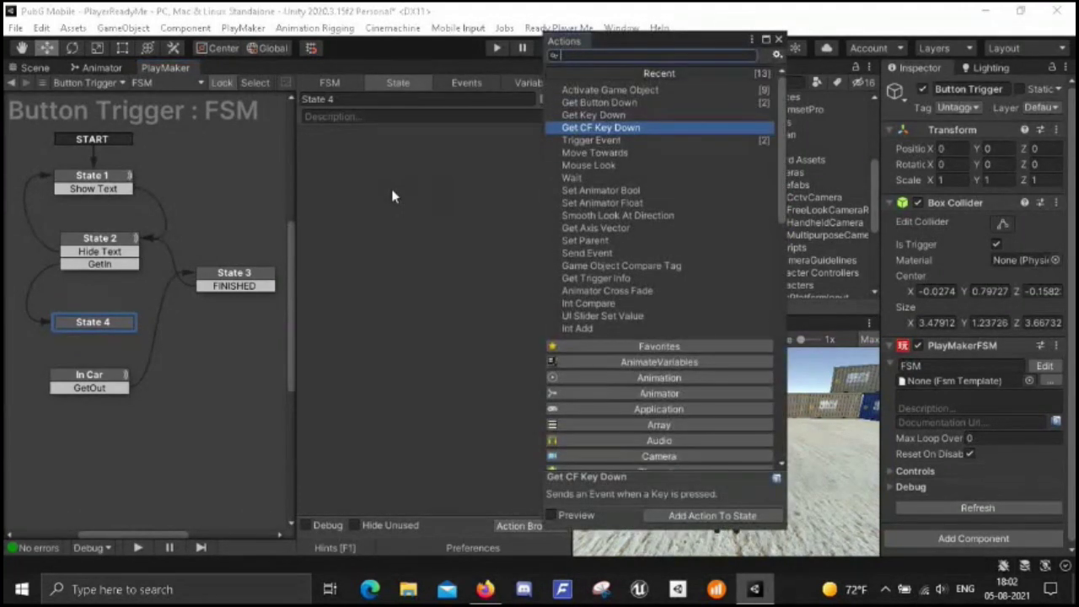
pyautogui.write('get pa')
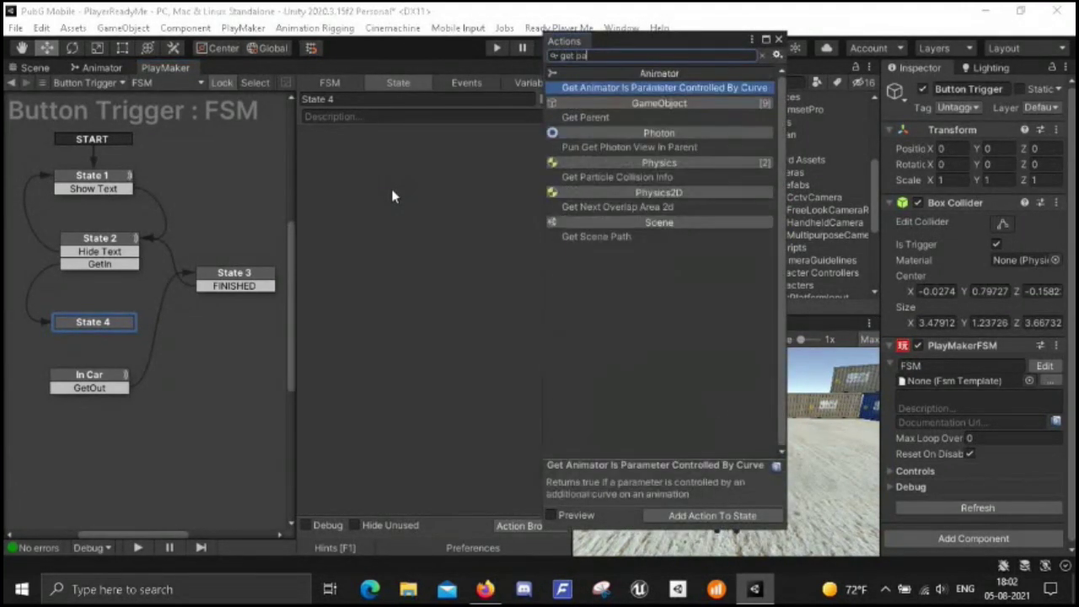
pyautogui.press('Down')
pyautogui.press('Return')
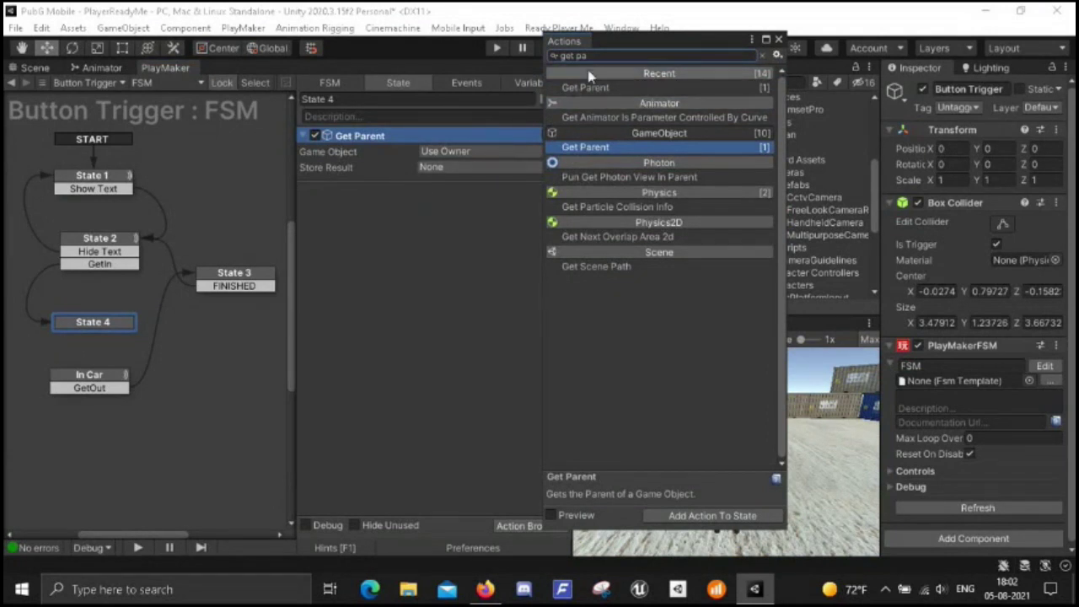
# - Add a Set Parent action to State 4 and delete its Get Parent action
pyautogui.moveTo(598, 59); pyautogui.dragTo(548, 64)
pyautogui.write('s')
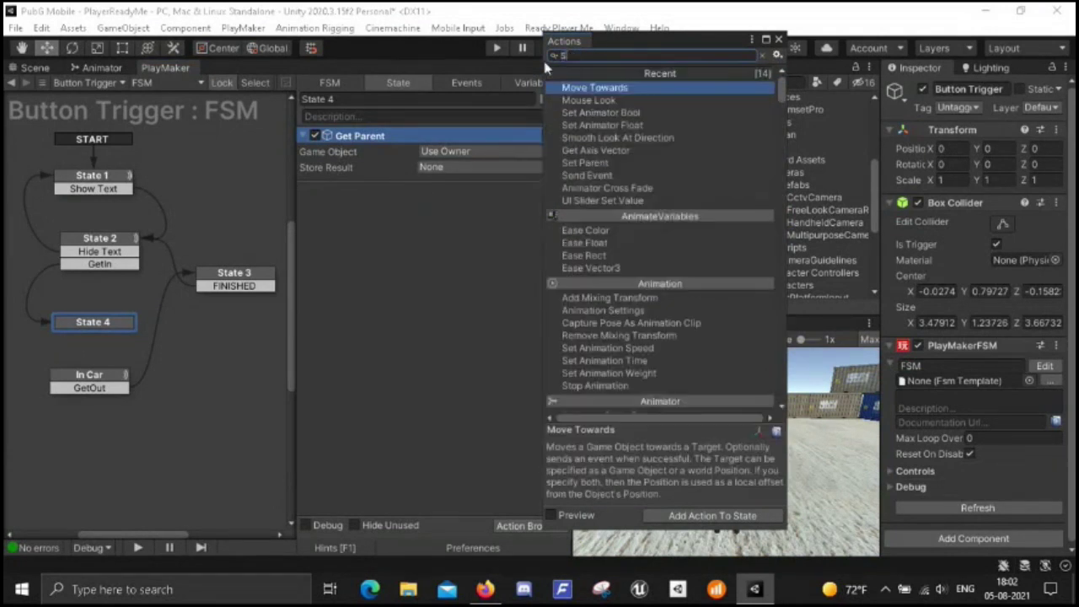
pyautogui.write('et')
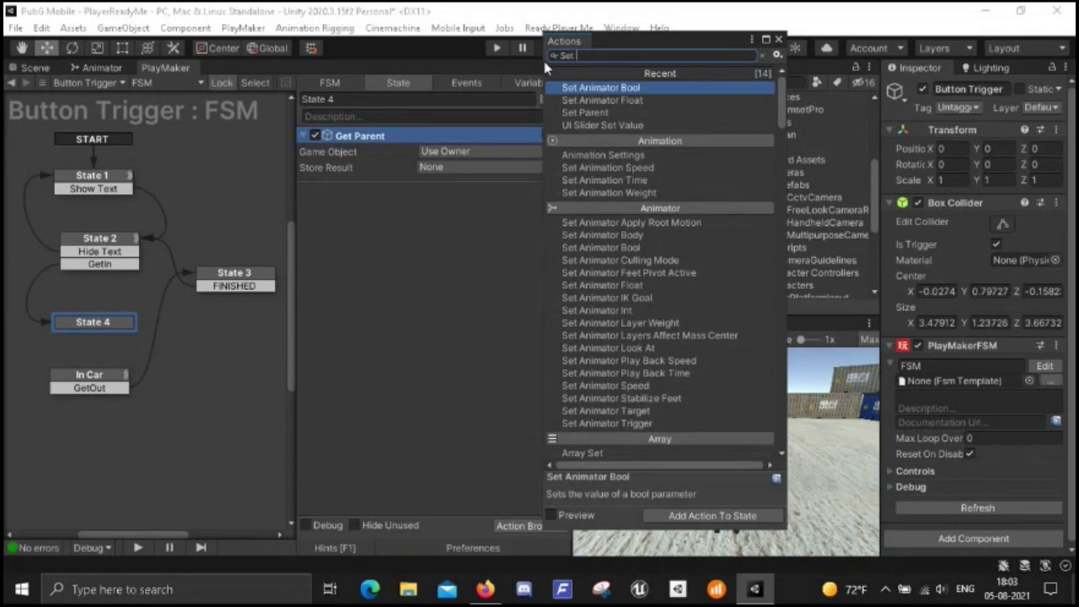
pyautogui.write(' p')
pyautogui.press('Return')
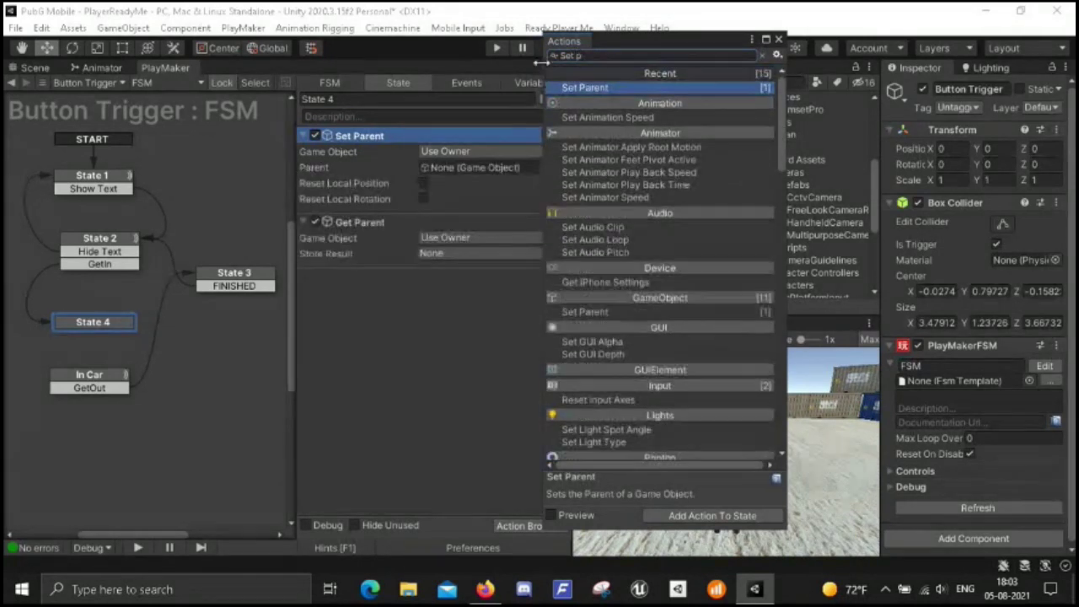
pyautogui.click(777, 40)
pyautogui.click(377, 224)
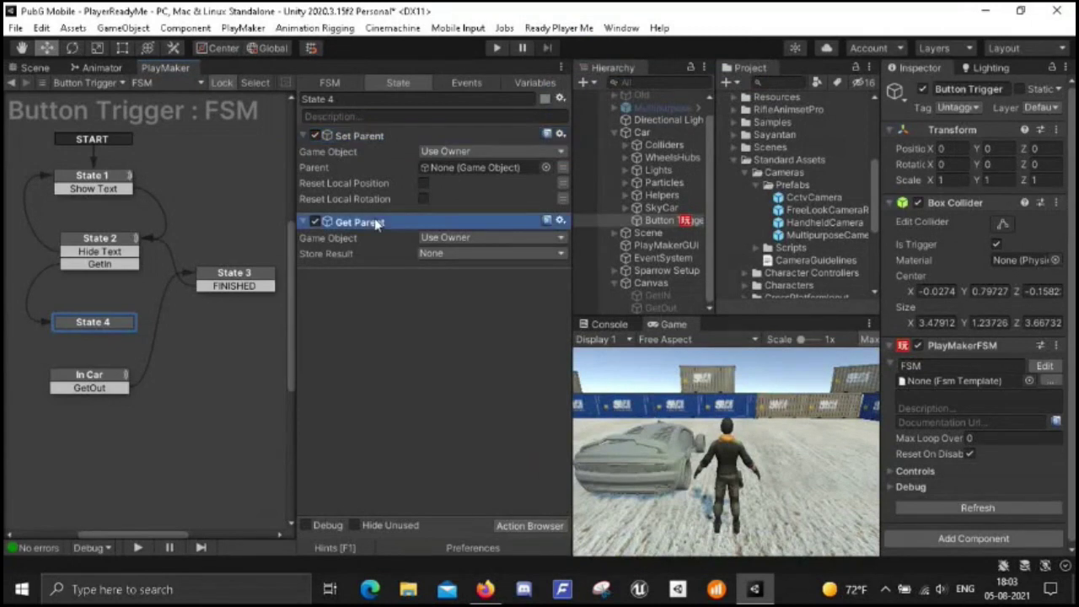
pyautogui.press('Delete')
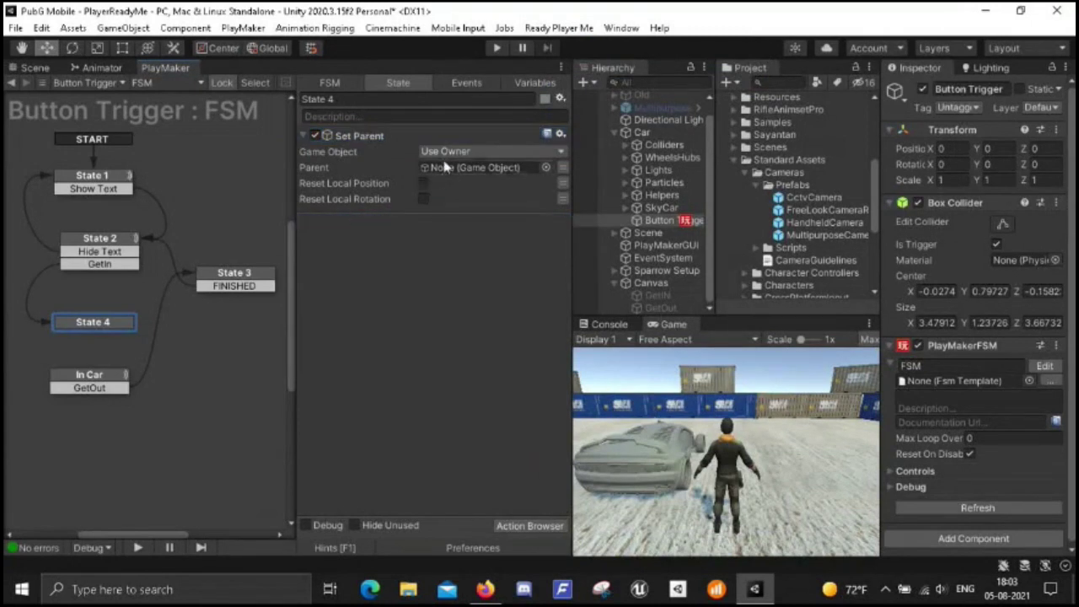
# - In State 4, set Sparrow Setup as the specified game object and Car as its parent, and link FINISHED to In Car
pyautogui.click(545, 153)
pyautogui.click(472, 182)
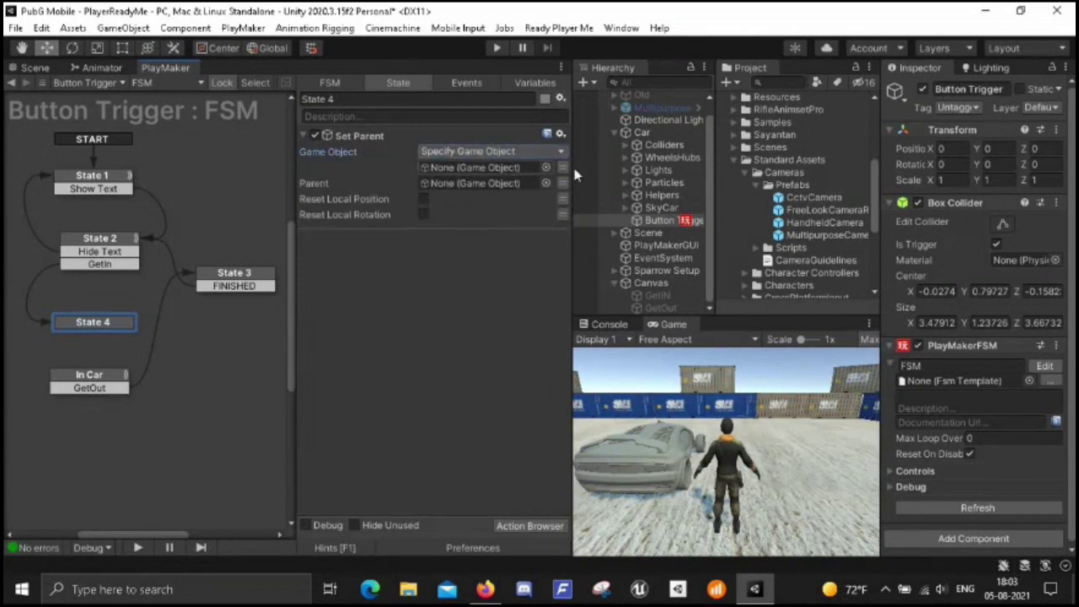
pyautogui.moveTo(647, 274); pyautogui.dragTo(495, 171)
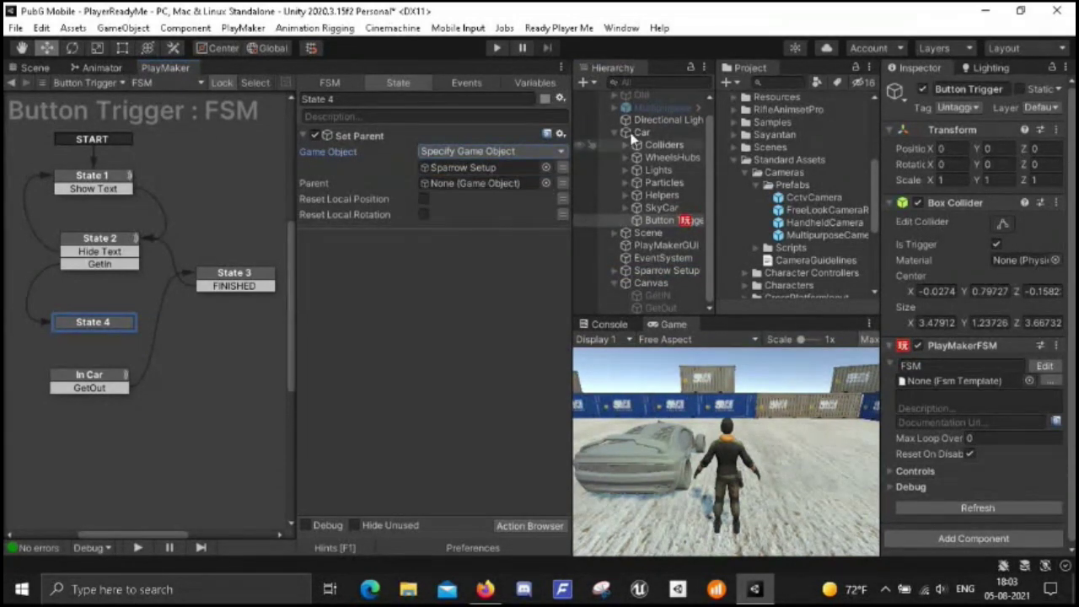
pyautogui.moveTo(642, 132); pyautogui.dragTo(467, 184)
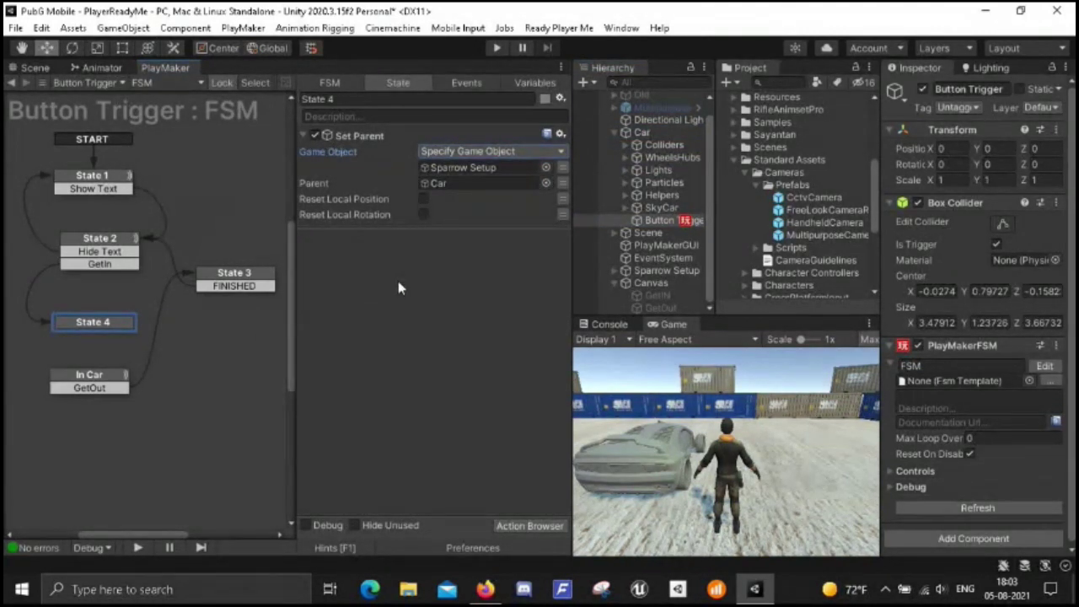
pyautogui.keyDown('ctrl'); pyautogui.click(122, 325); pyautogui.keyUp('ctrl')
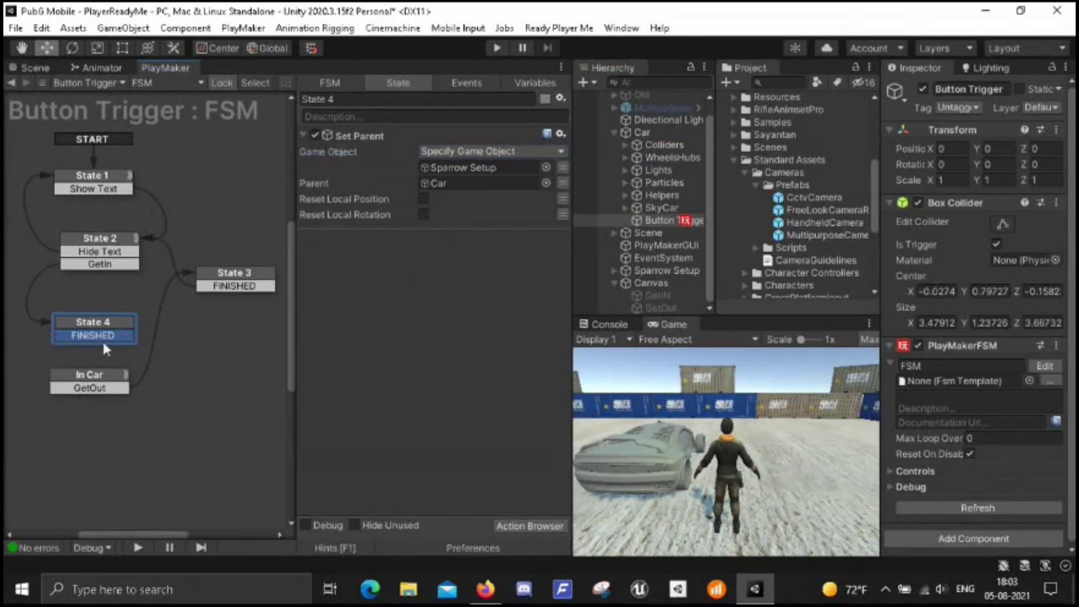
pyautogui.moveTo(70, 336); pyautogui.dragTo(84, 381)
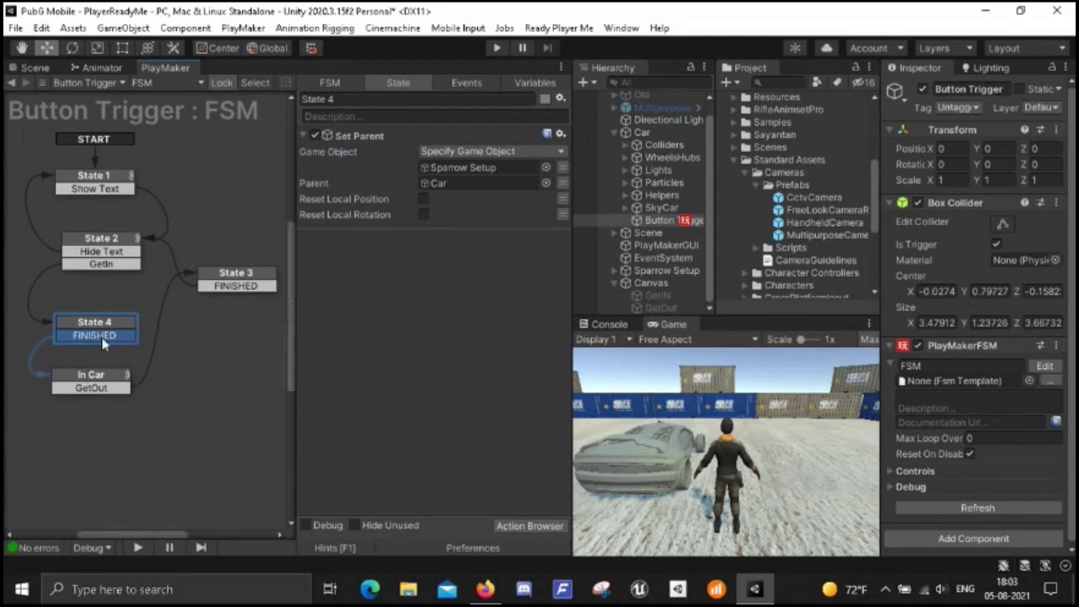
# - Review In Car and State 3, and redirect In Car's GetOut transition to a new State 5 below State 3
pyautogui.click(92, 376)
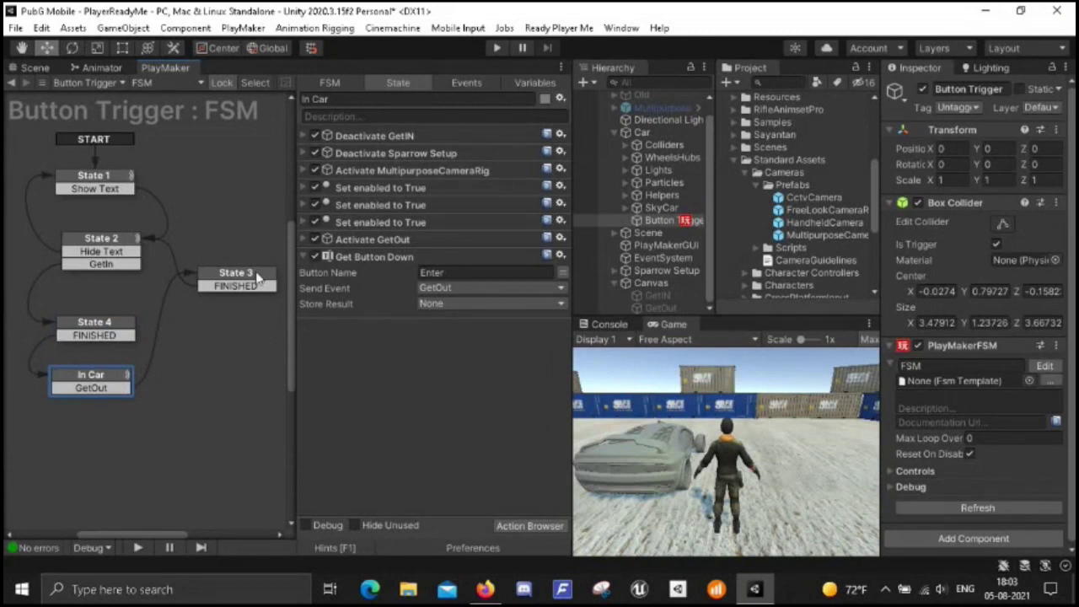
pyautogui.moveTo(118, 383)
pyautogui.mouseDown()
pyautogui.moveTo(150, 380)
pyautogui.moveTo(122, 389)
pyautogui.mouseUp()
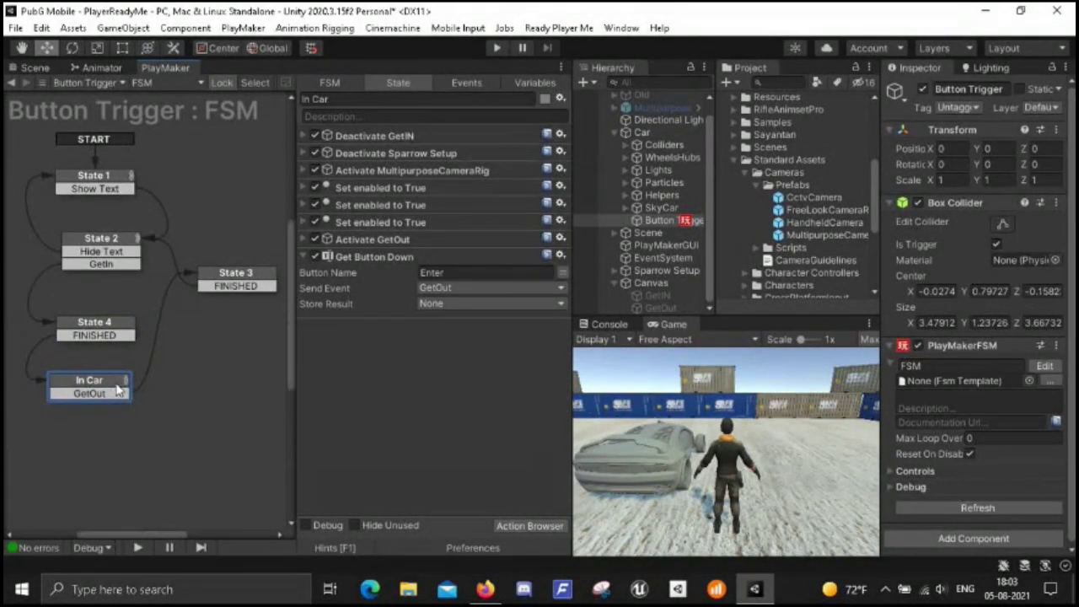
pyautogui.click(235, 282)
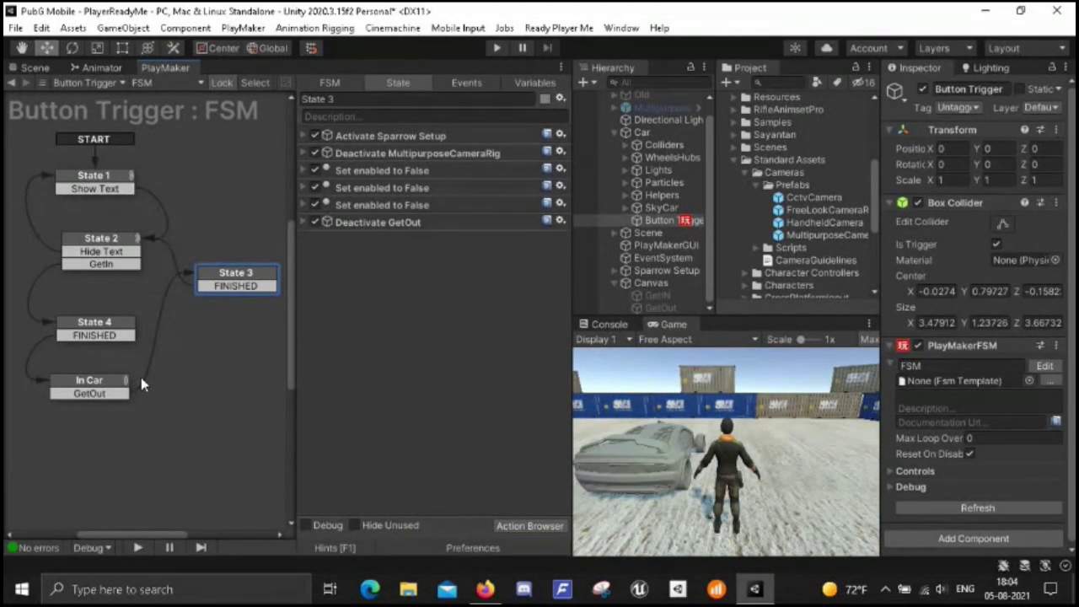
pyautogui.moveTo(118, 390); pyautogui.dragTo(197, 344)
# - Copy the Set Parent action from State 4 into State 5 and set its Parent to None
pyautogui.click(115, 330)
pyautogui.click(341, 139)
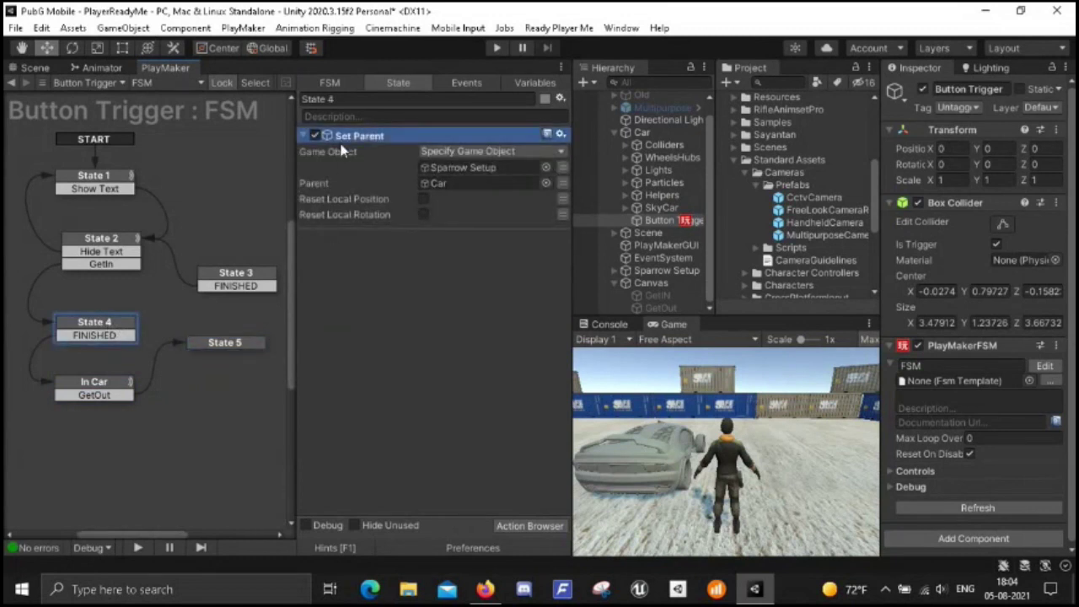
pyautogui.click(229, 344)
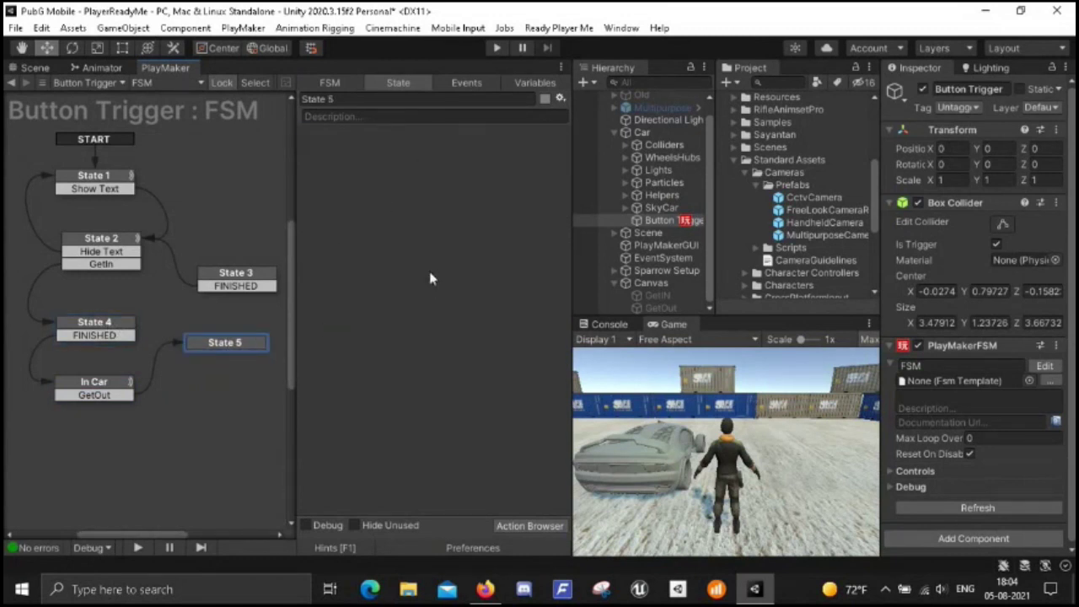
pyautogui.hotkey('ctrl', 'v')
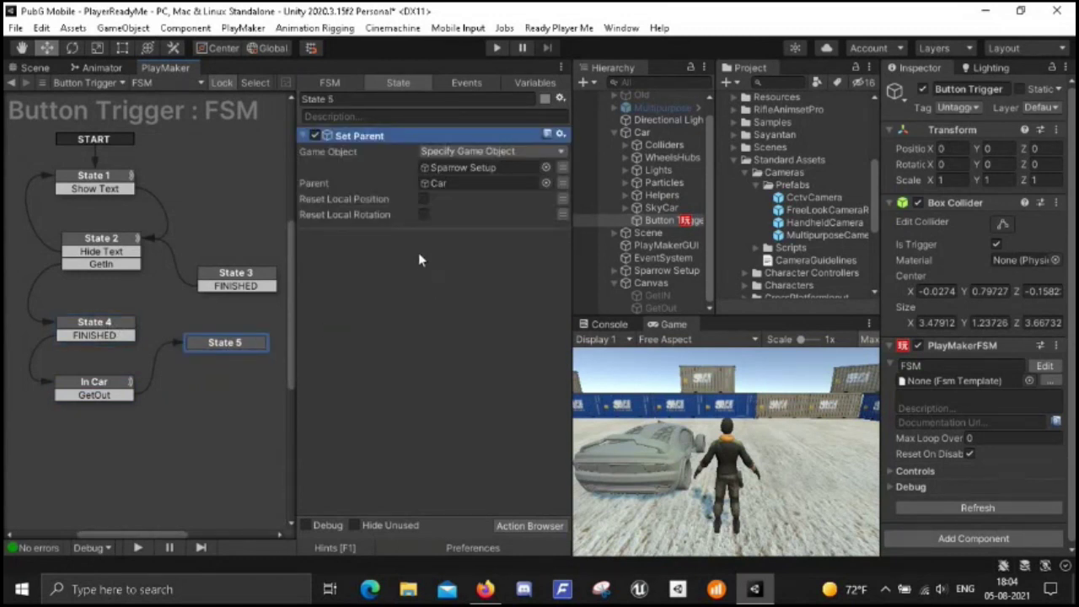
pyautogui.click(562, 183)
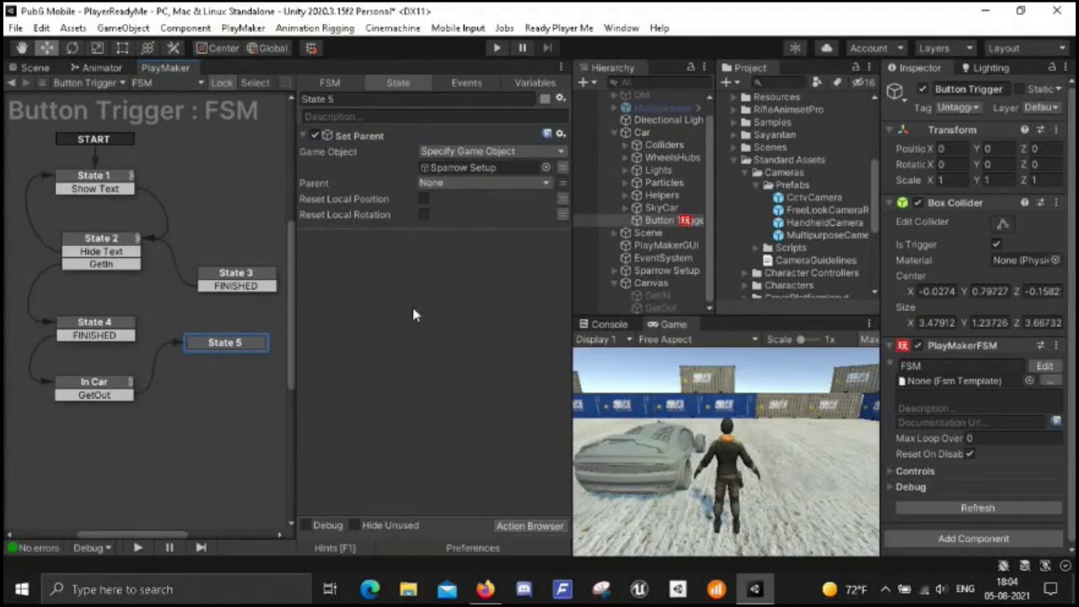
# - Add a FINISHED transition from State 5 to State 3 and align State 5 beneath State 3
pyautogui.keyDown('ctrl'); pyautogui.click(249, 344); pyautogui.keyUp('ctrl')
pyautogui.moveTo(233, 357); pyautogui.dragTo(236, 280)
pyautogui.click(228, 346)
pyautogui.moveTo(228, 347); pyautogui.dragTo(230, 336)
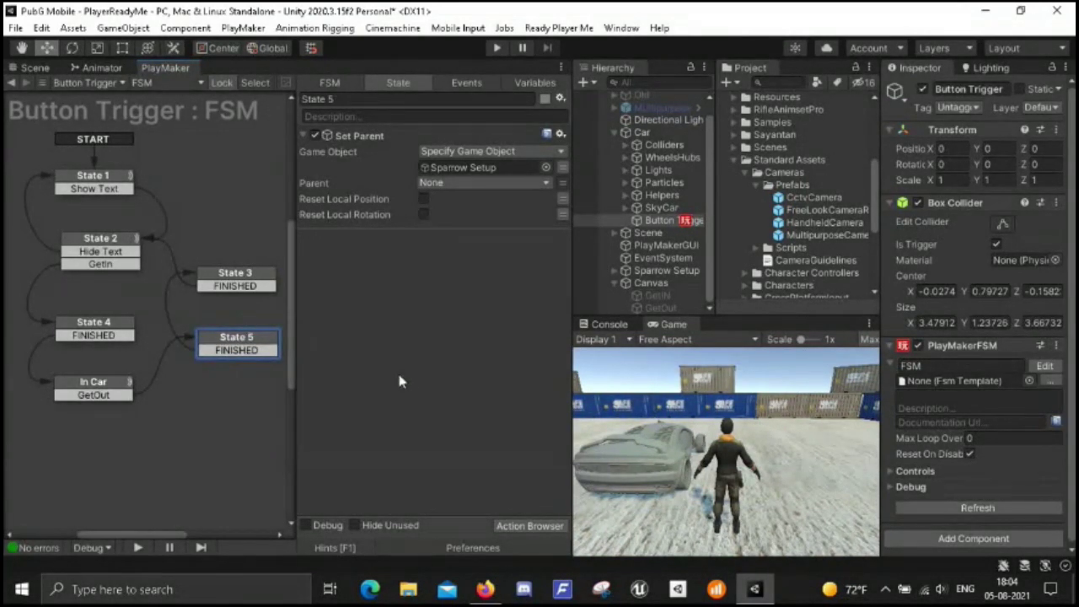
# - Save the scene and start play mode to test the Button Trigger FSM with the new parenting states
pyautogui.click(15, 28)
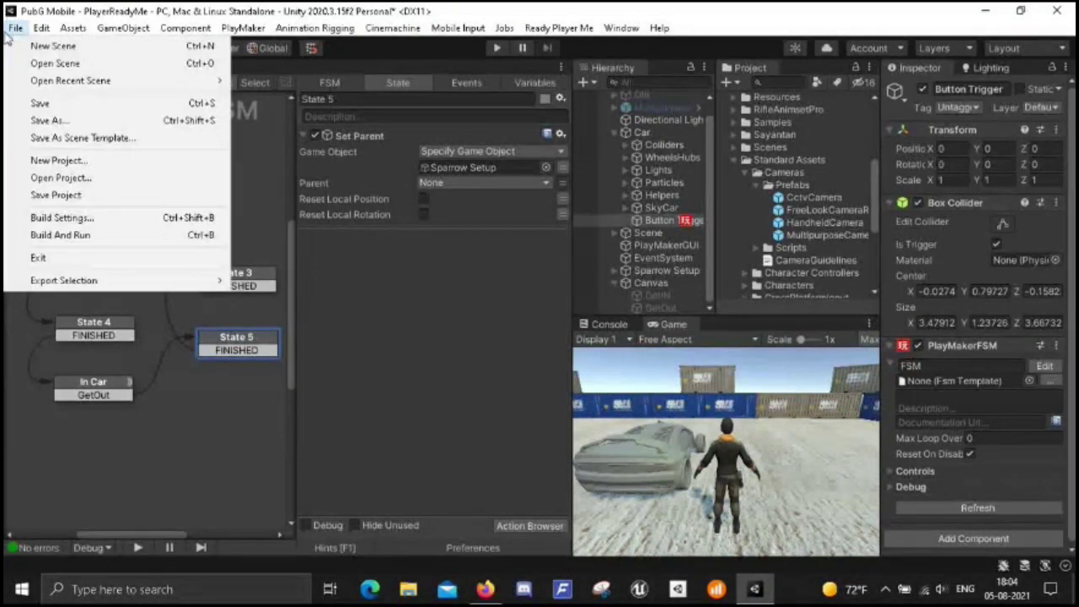
pyautogui.click(38, 101)
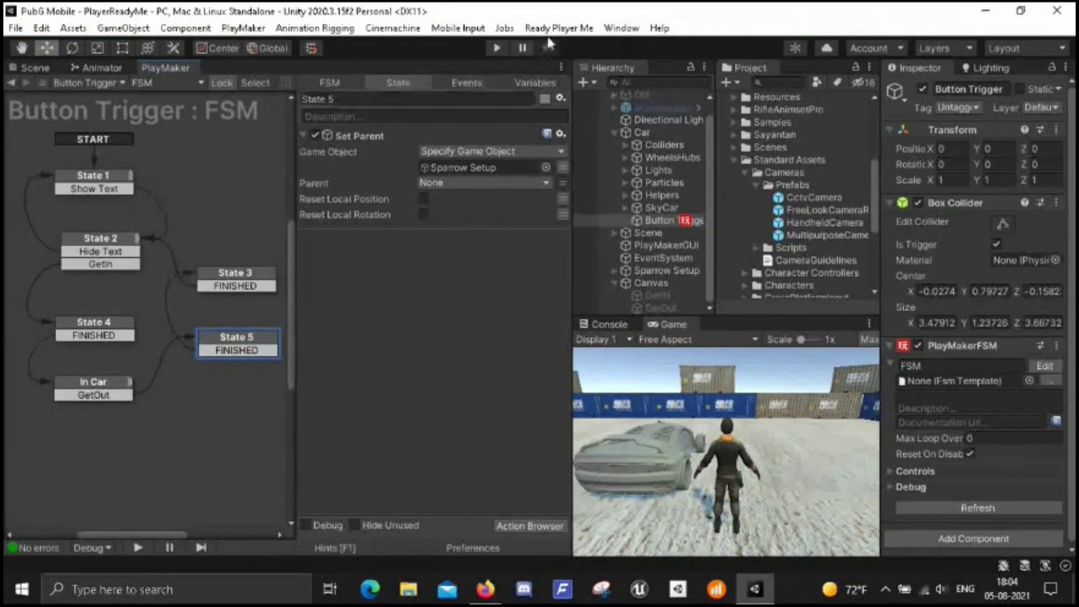
pyautogui.click(497, 49)
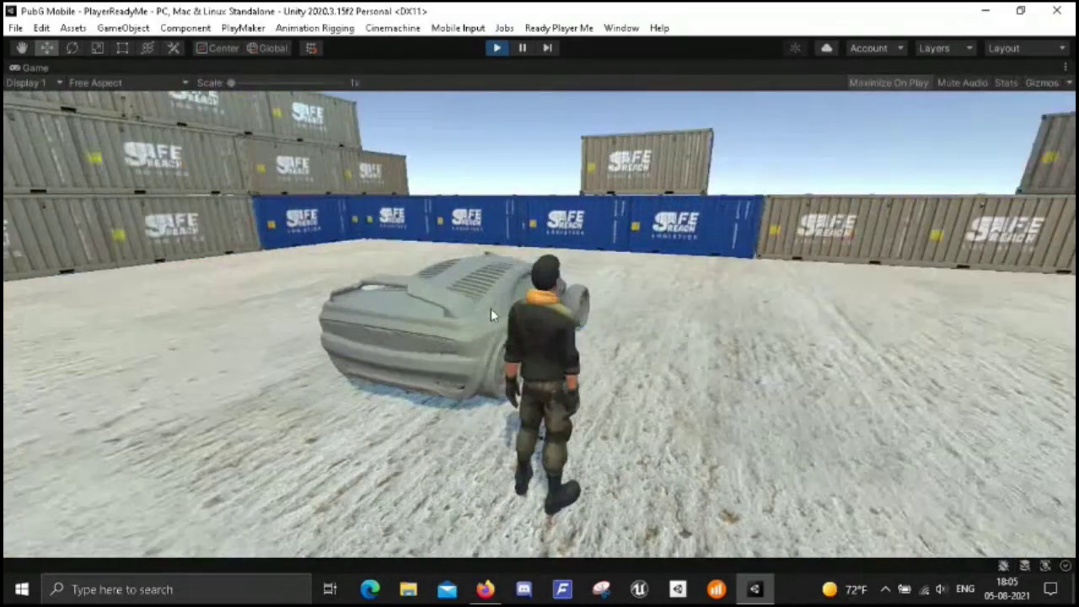
# - Walk Sparrow to the car, get in, drive and steer around the container yard, and get out
pyautogui.press('w')
pyautogui.press('f')
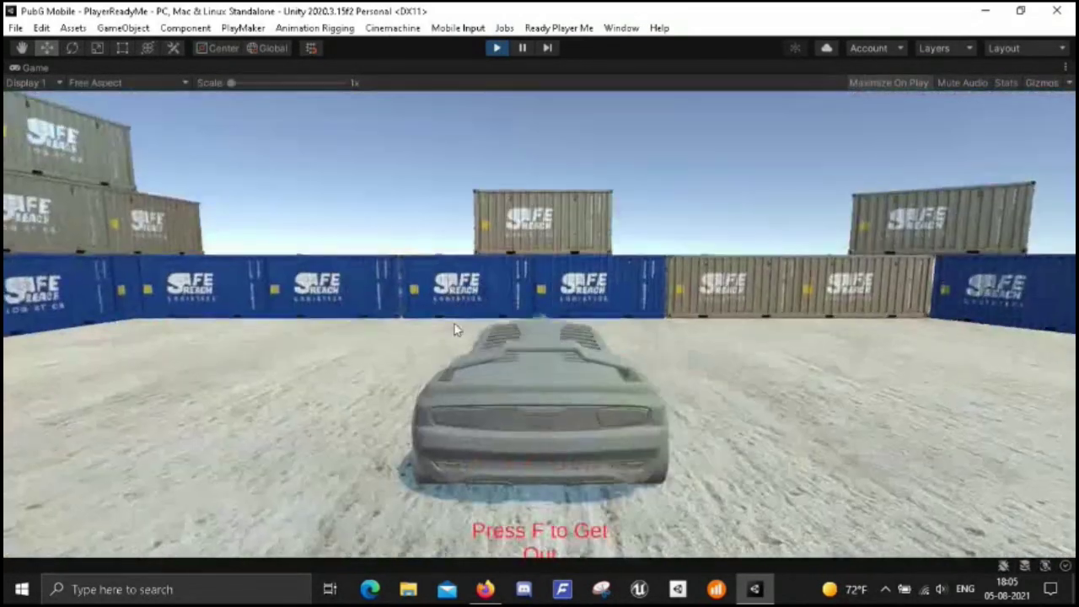
pyautogui.press('w')
pyautogui.press('a')
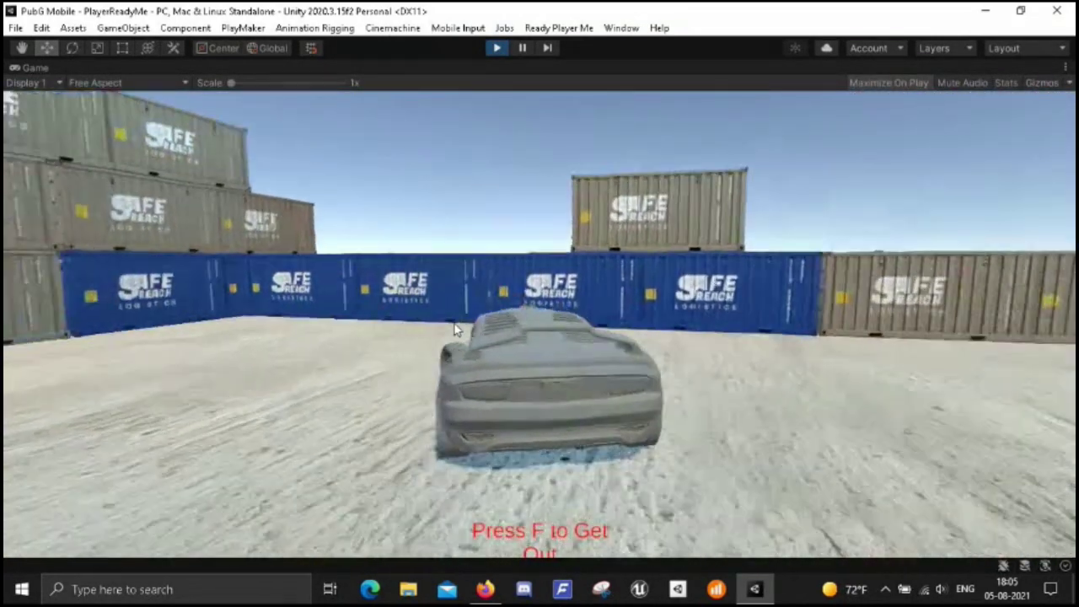
pyautogui.press('s')
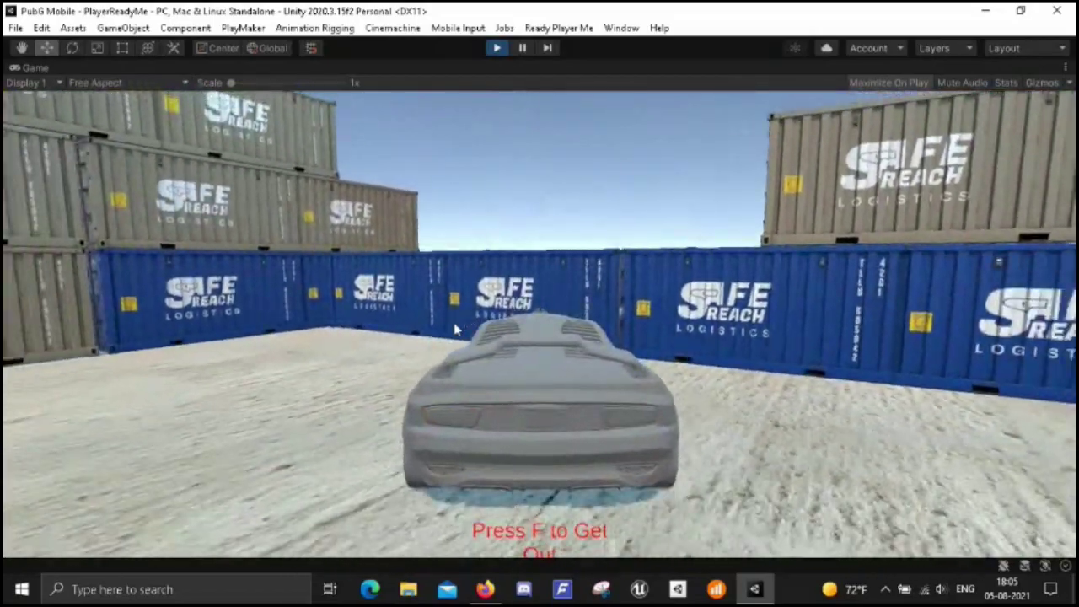
pyautogui.press('d')
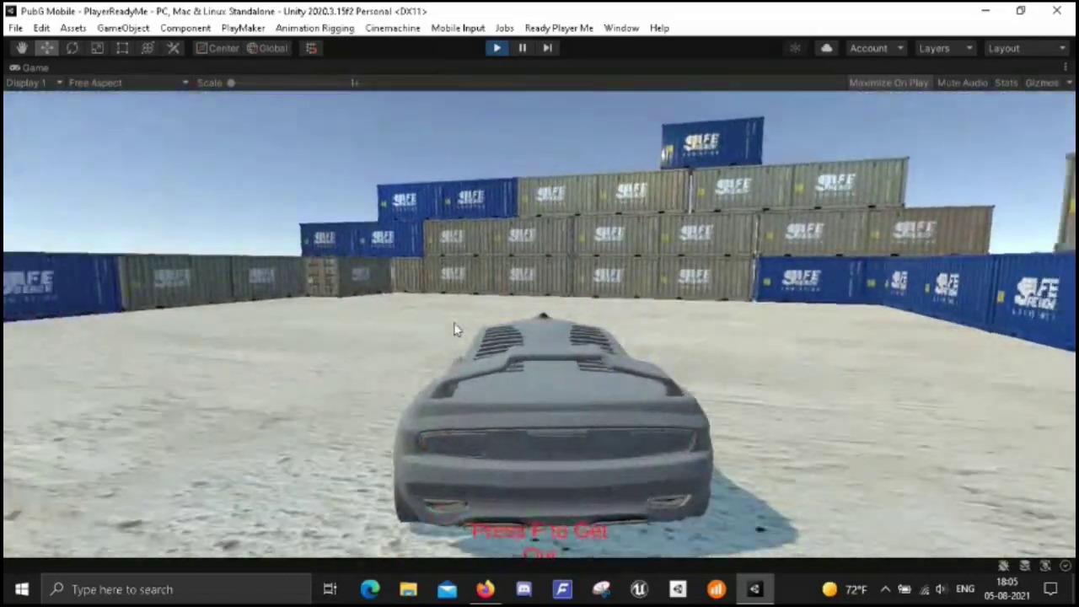
pyautogui.press('a')
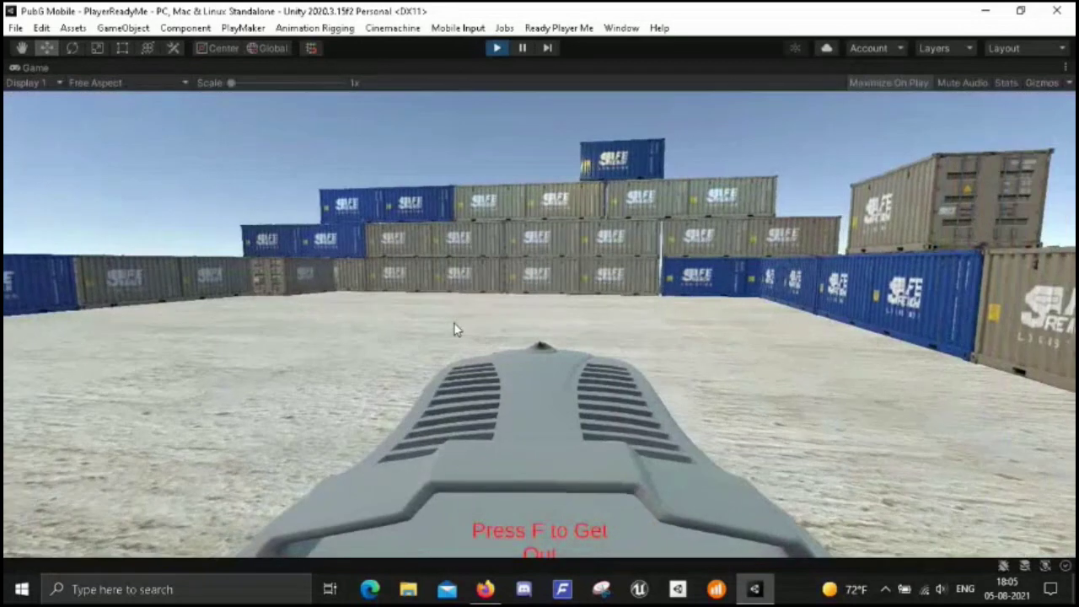
pyautogui.press('f')
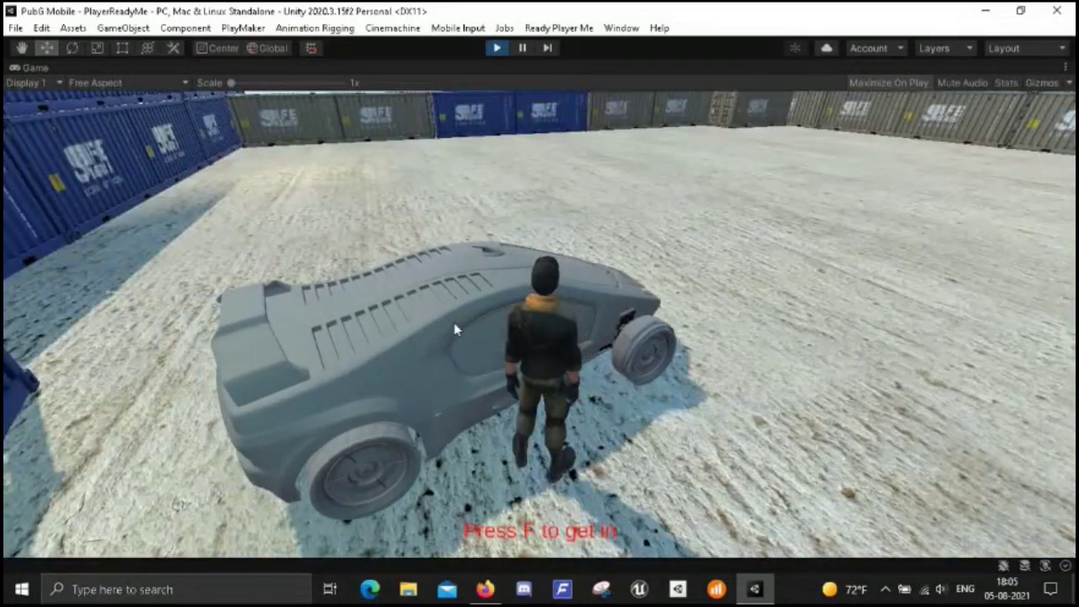
# - Run Sparrow around beside the parked car and get back in
pyautogui.press('w')
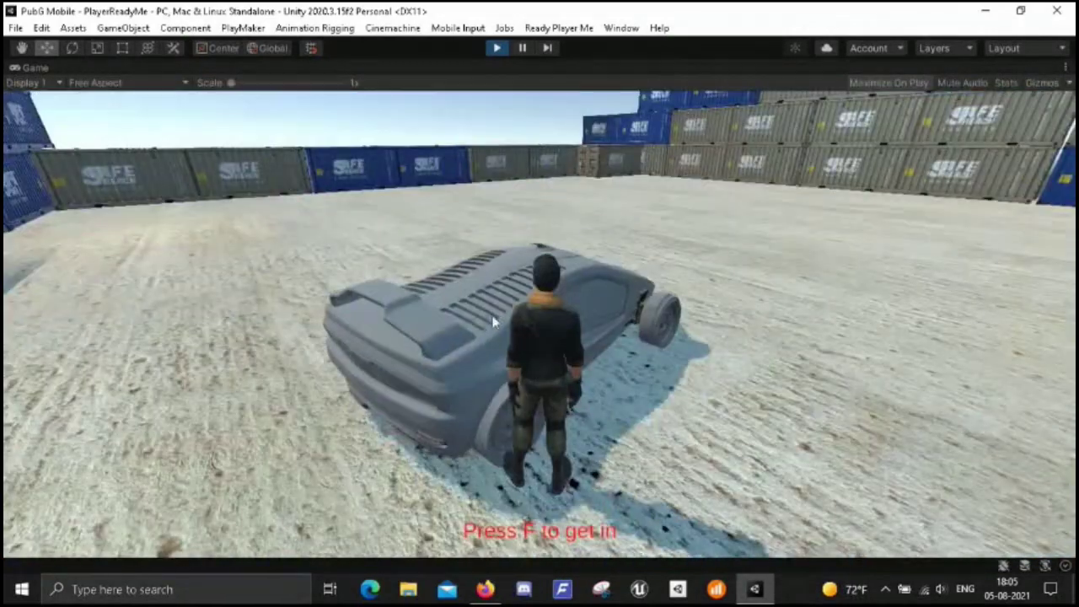
pyautogui.press('w')
pyautogui.press('w')
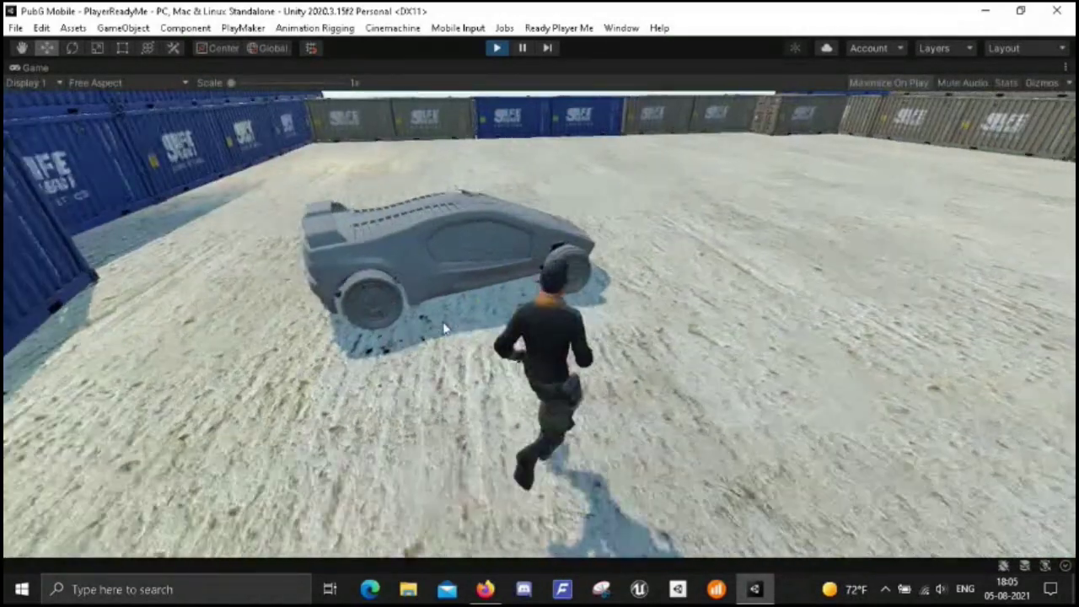
pyautogui.press('f')
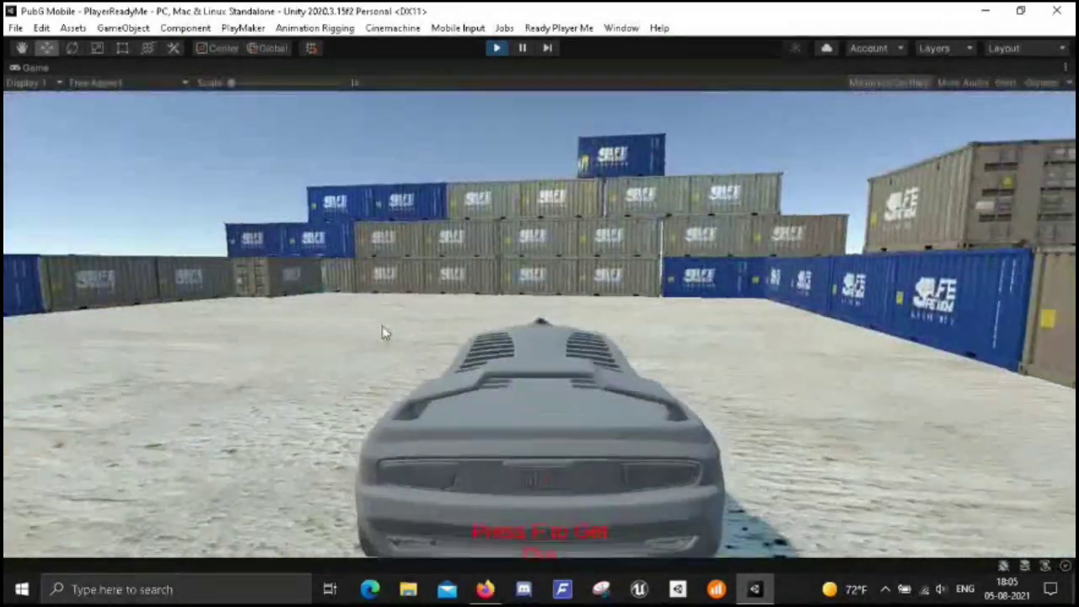
# - Drive the car across the yard to the grey containers and get out again to test the exit position
pyautogui.press('w')
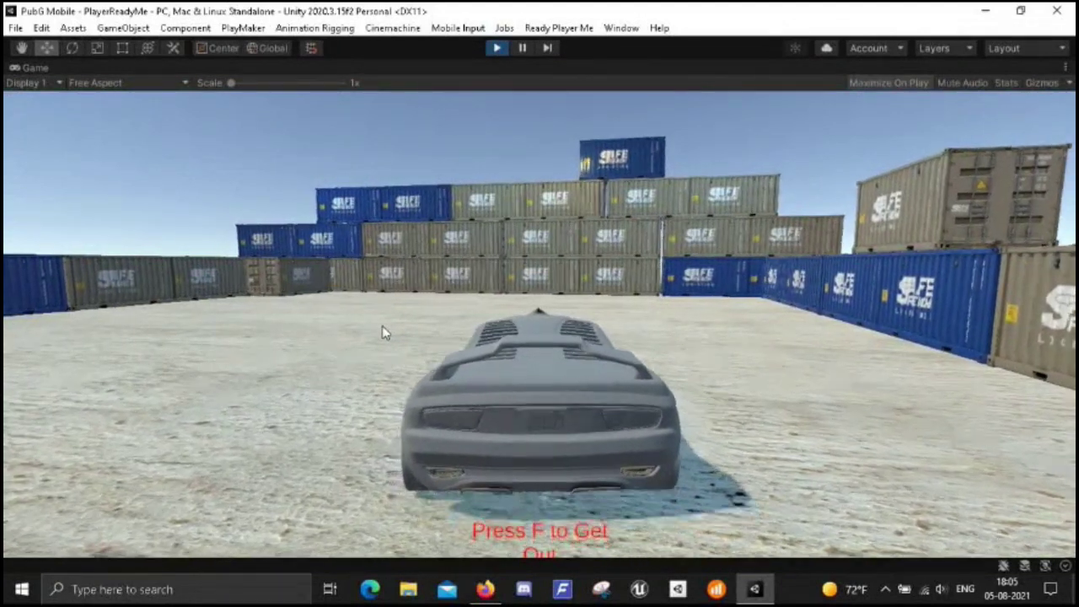
pyautogui.press('a')
pyautogui.press('w')
pyautogui.press('a')
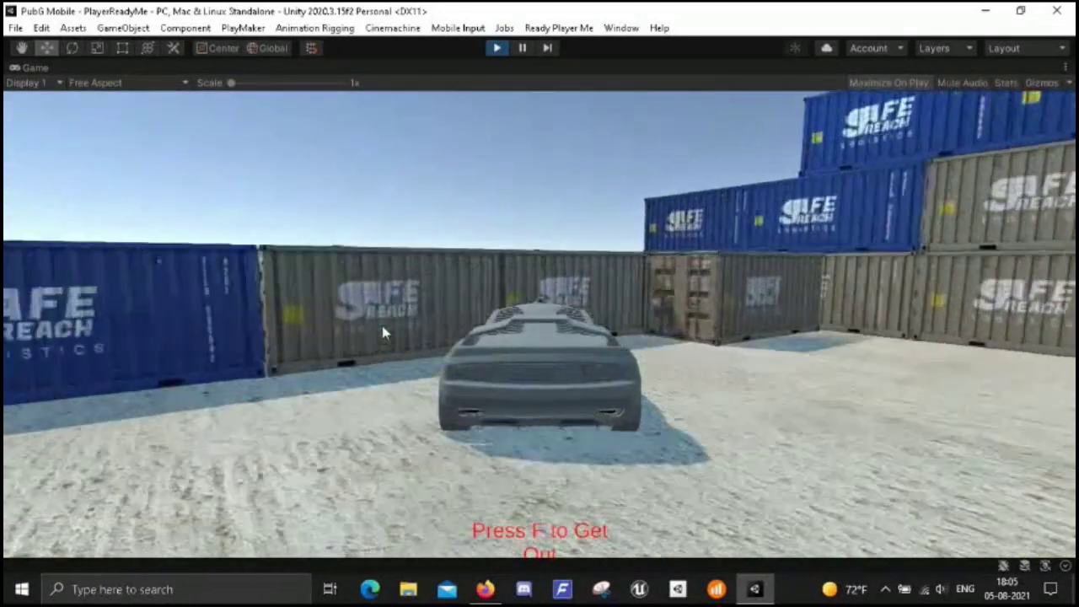
pyautogui.press('d')
pyautogui.press('f')
# - Walk Sparrow away from the parked car and back to its side to test the get-in prompt area
pyautogui.press('w')
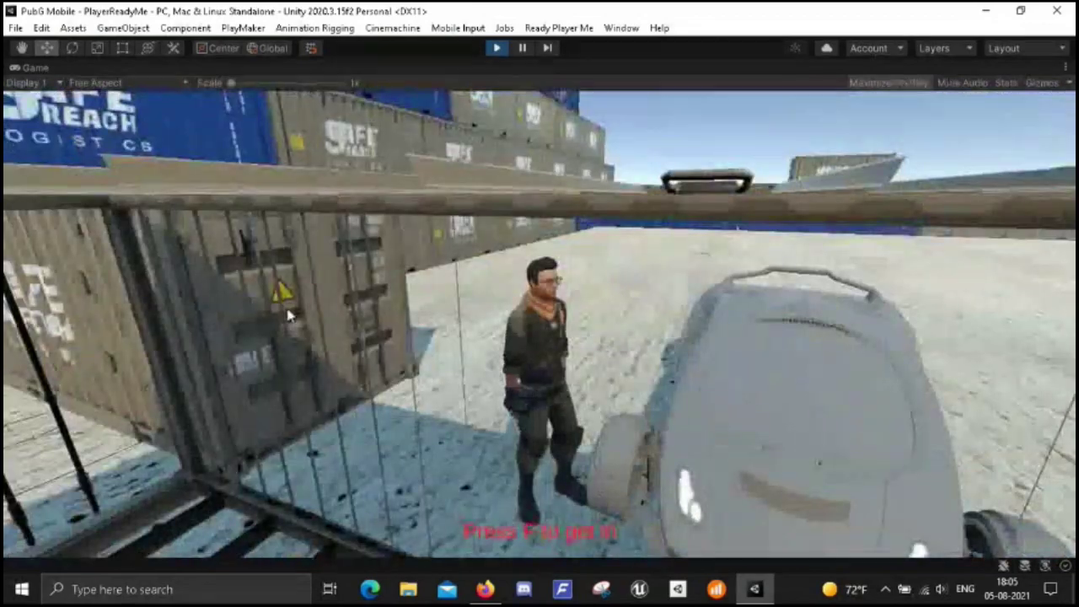
pyautogui.press('w')
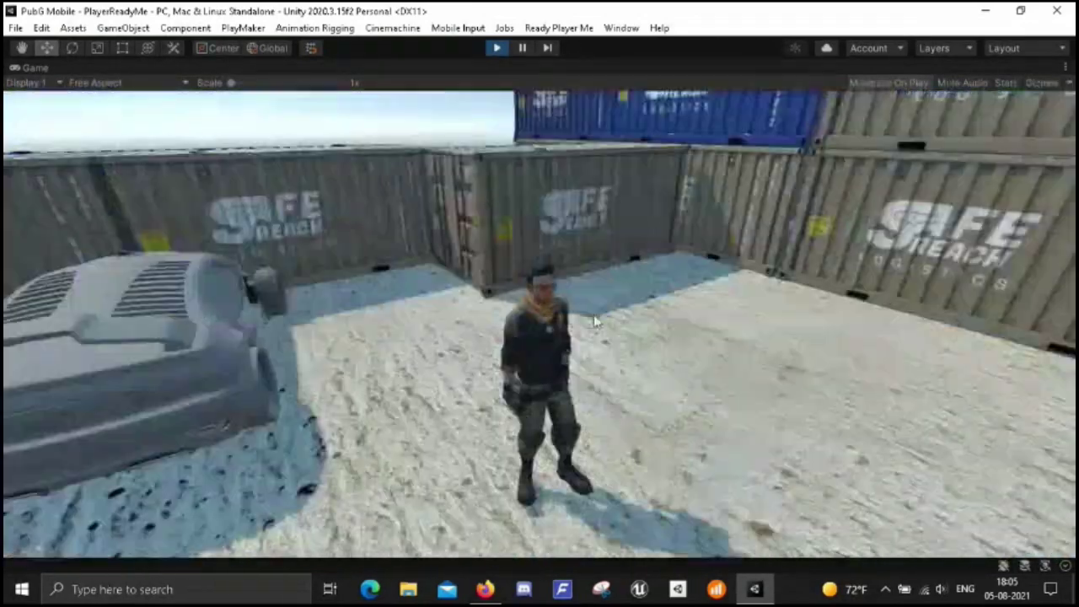
pyautogui.moveTo(595, 321); pyautogui.dragTo(388, 316)
pyautogui.press('w')
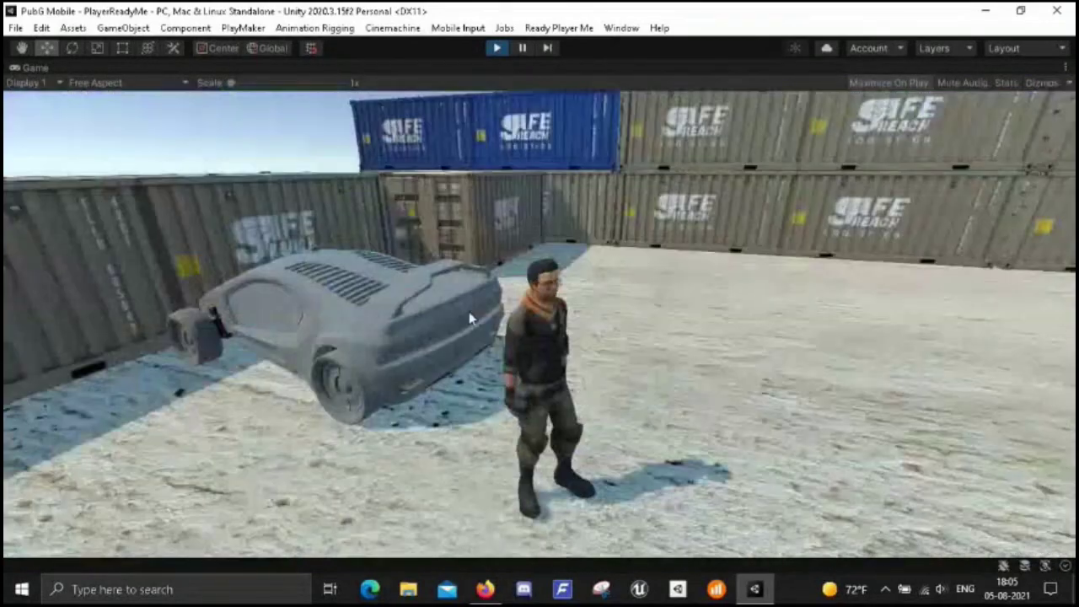
pyautogui.press('w')
pyautogui.press('w')
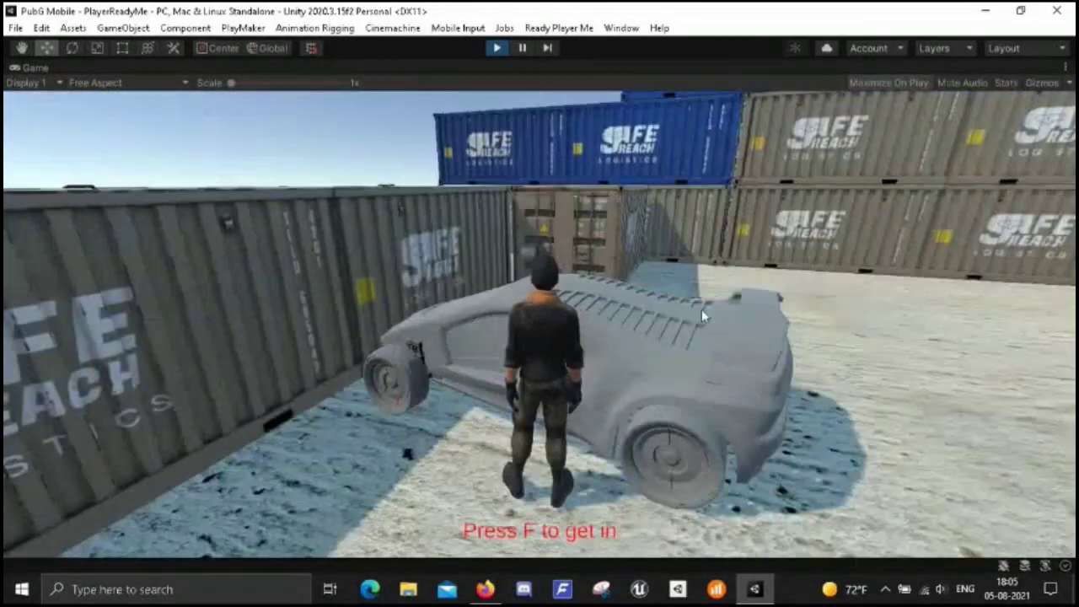
# - Run Sparrow away from the car, inspect the character from several angles, and stop play mode
pyautogui.moveTo(701, 309); pyautogui.dragTo(88, 285)
pyautogui.press('w')
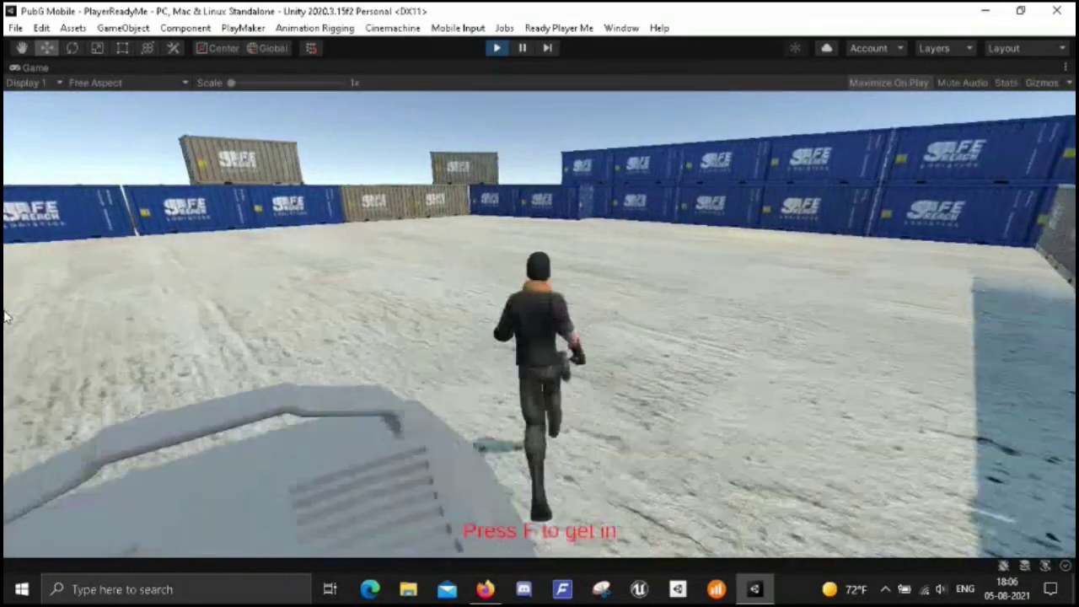
pyautogui.moveTo(6, 316); pyautogui.dragTo(252, 323)
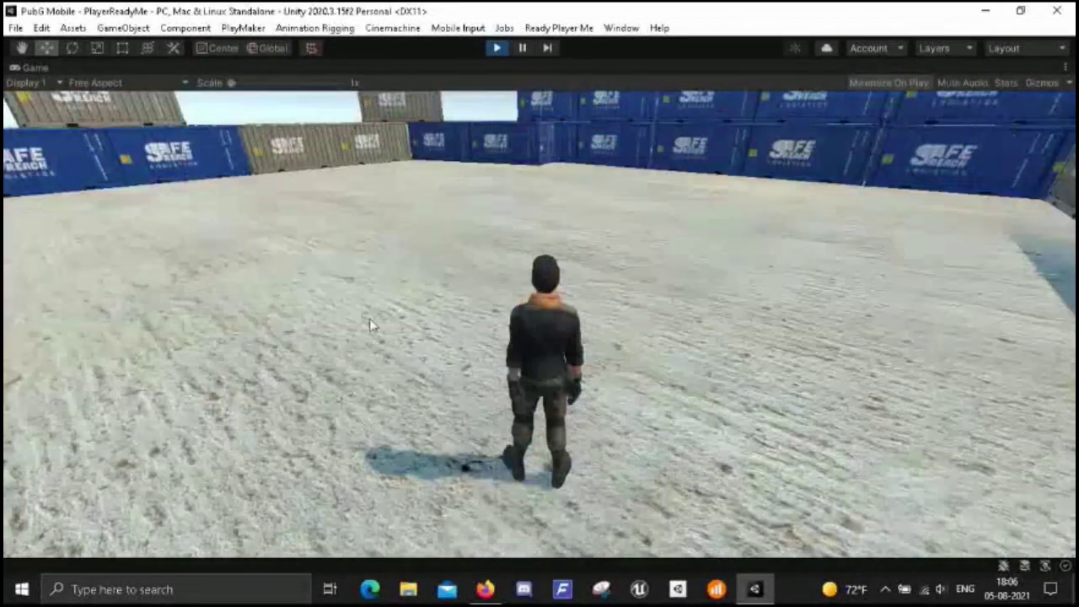
pyautogui.moveTo(369, 326); pyautogui.dragTo(722, 303)
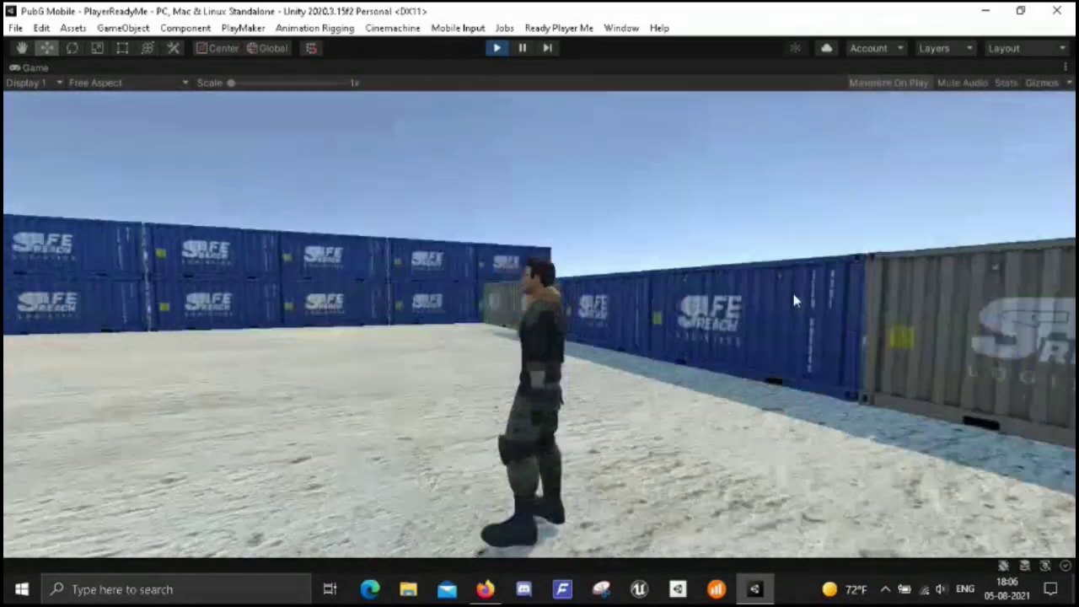
pyautogui.moveTo(794, 301); pyautogui.dragTo(587, 312)
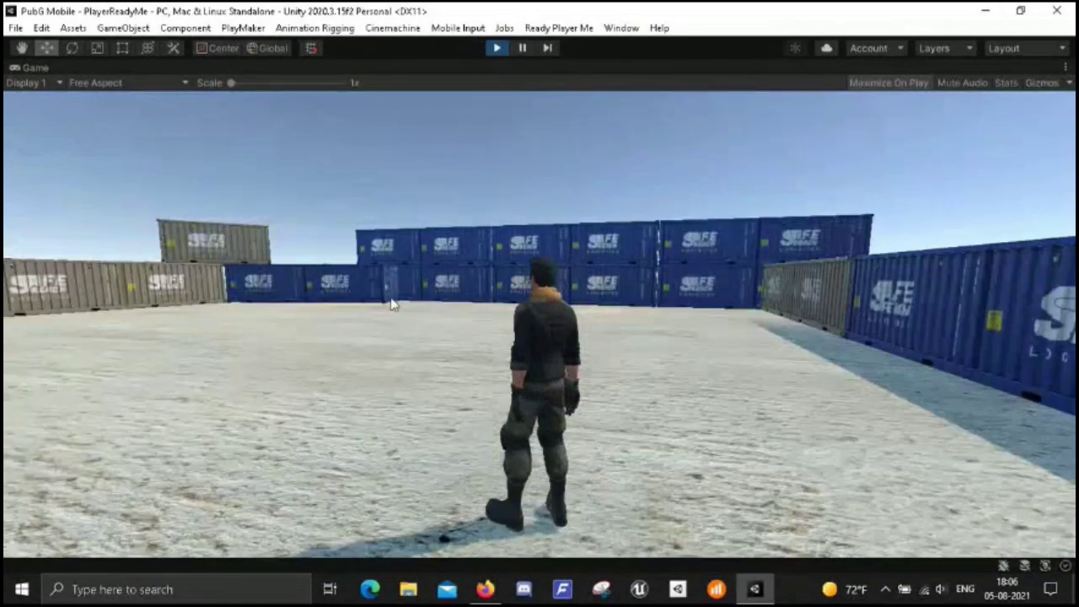
pyautogui.moveTo(392, 305); pyautogui.dragTo(501, 46)
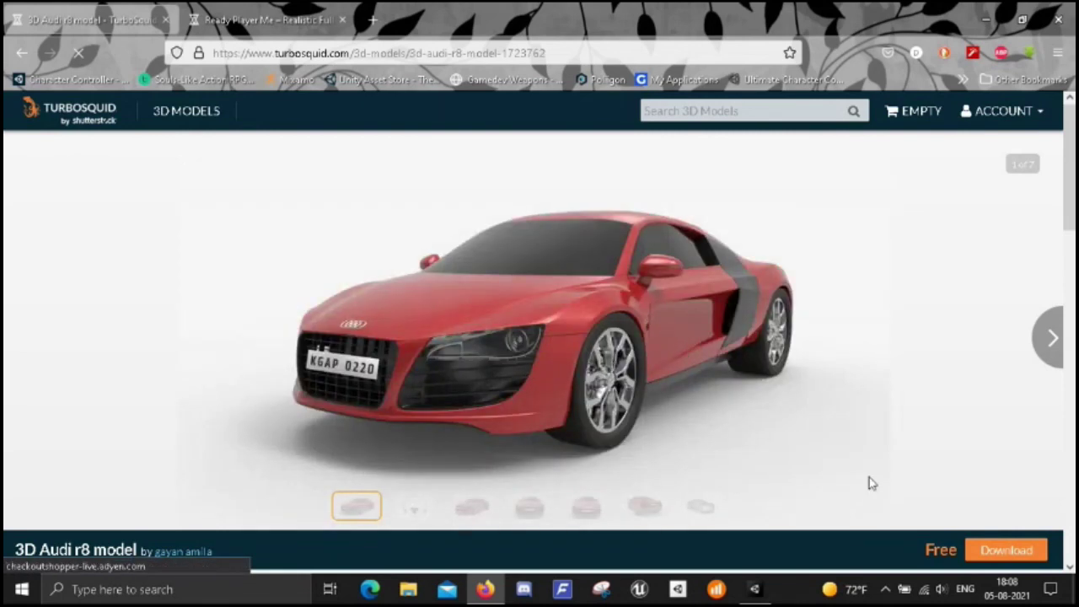
# - In the browser, download the FBX version of the free 3D Audi r8 model from TurboSquid
pyautogui.scroll(-2, 948, 523)
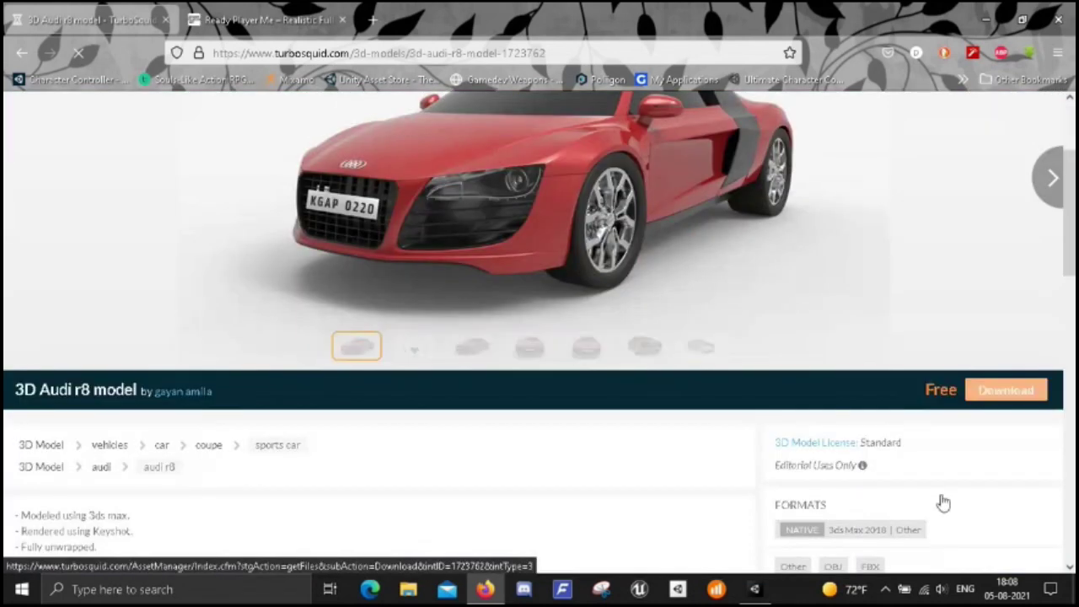
pyautogui.click(1022, 401)
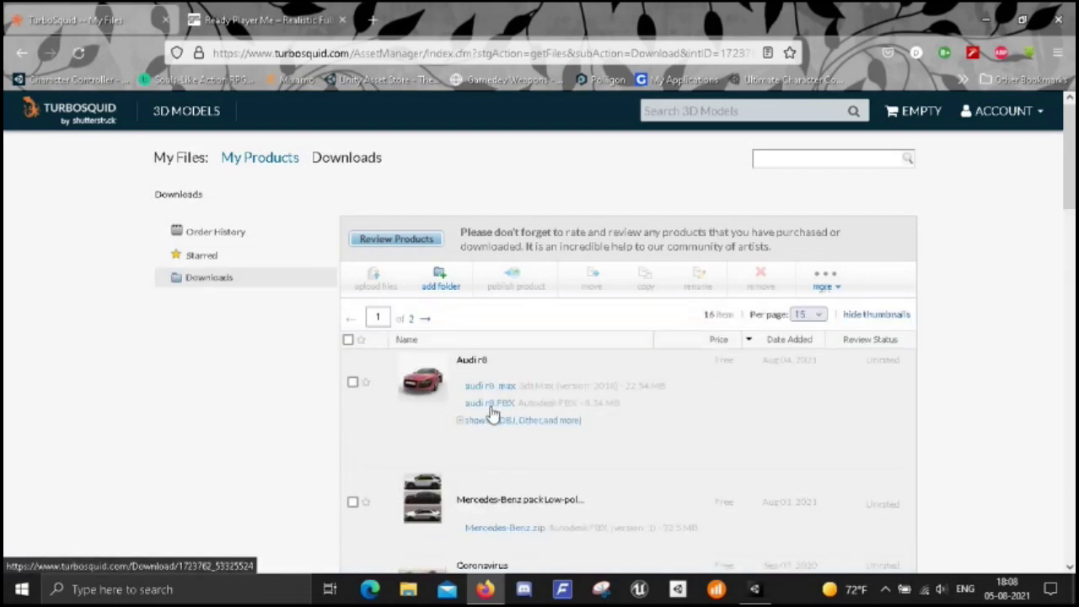
pyautogui.click(483, 406)
pyautogui.click(420, 334)
pyautogui.click(600, 379)
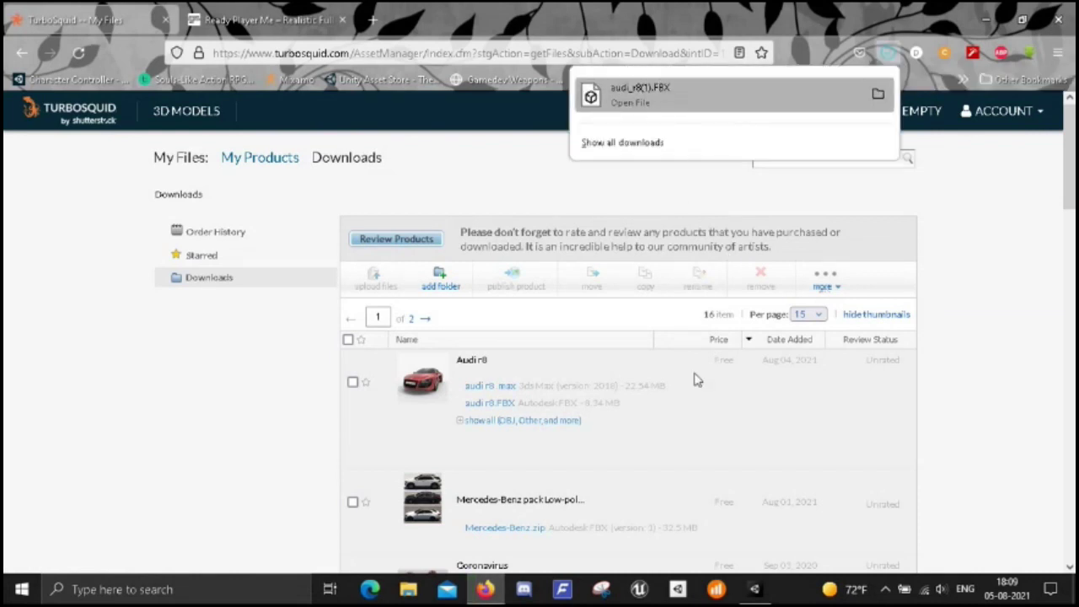
# - Switch back to Unity and import the downloaded Audi r8 FBX into the Car folder under Assets
pyautogui.click(754, 589)
pyautogui.moveTo(728, 301); pyautogui.dragTo(761, 126)
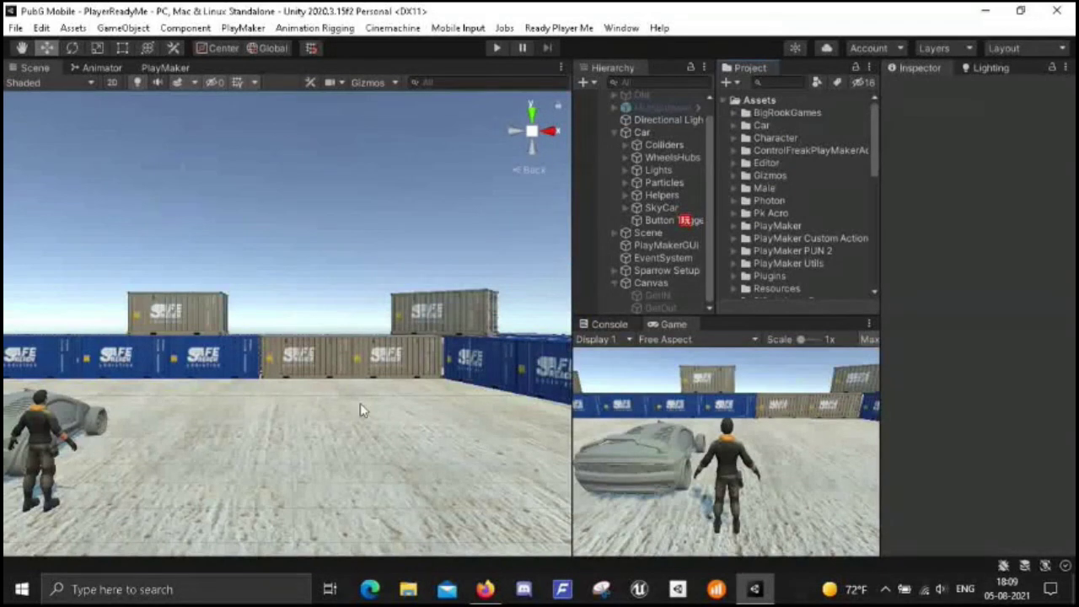
pyautogui.click(735, 126)
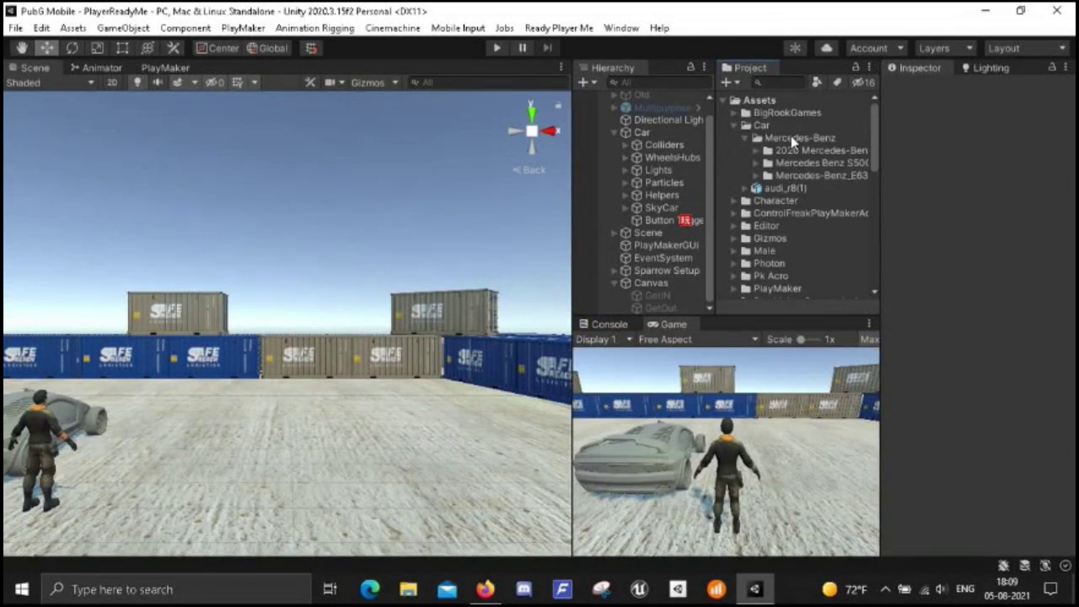
# - Place the audi_r8(1) model in the scene on the ground beside Sparrow and the existing car
pyautogui.click(773, 191)
pyautogui.moveTo(269, 397); pyautogui.dragTo(101, 467, button='right')
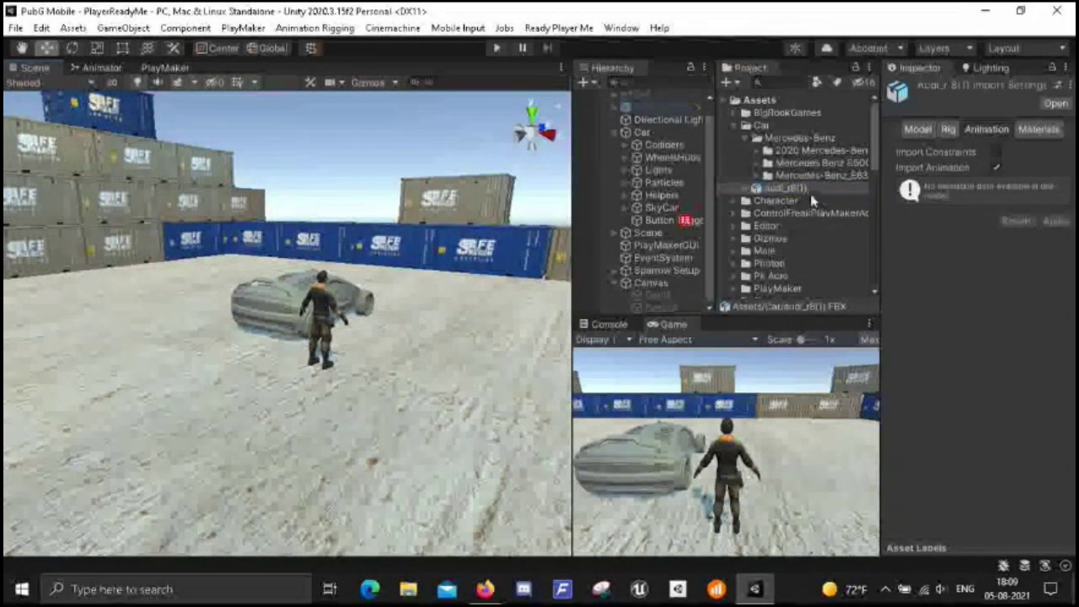
pyautogui.moveTo(785, 189); pyautogui.dragTo(414, 354)
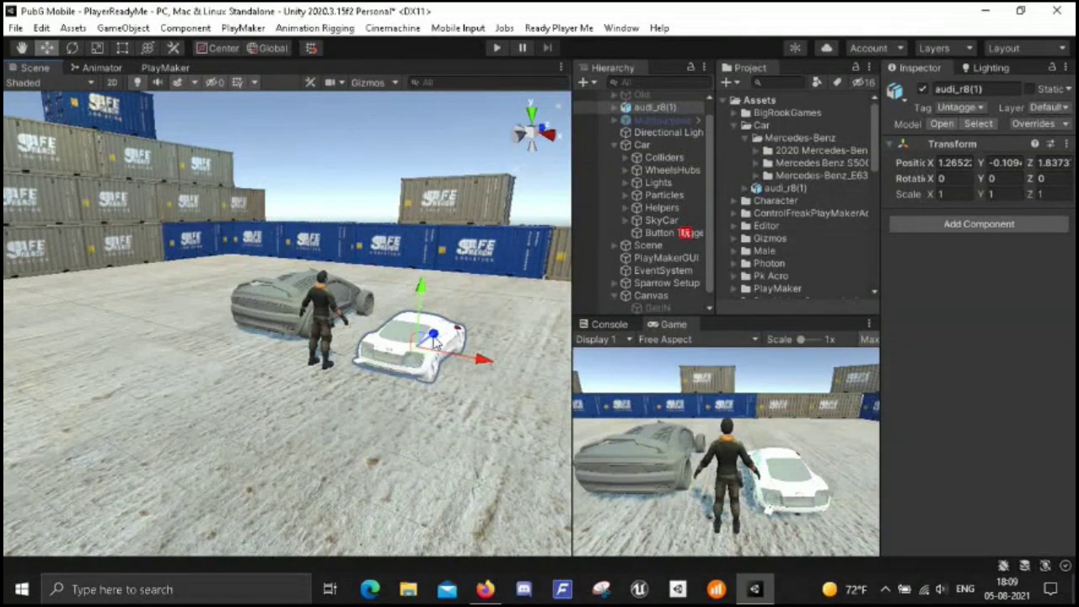
# - Extract the embedded materials of the audi_r8(1) model from its import settings
pyautogui.click(782, 190)
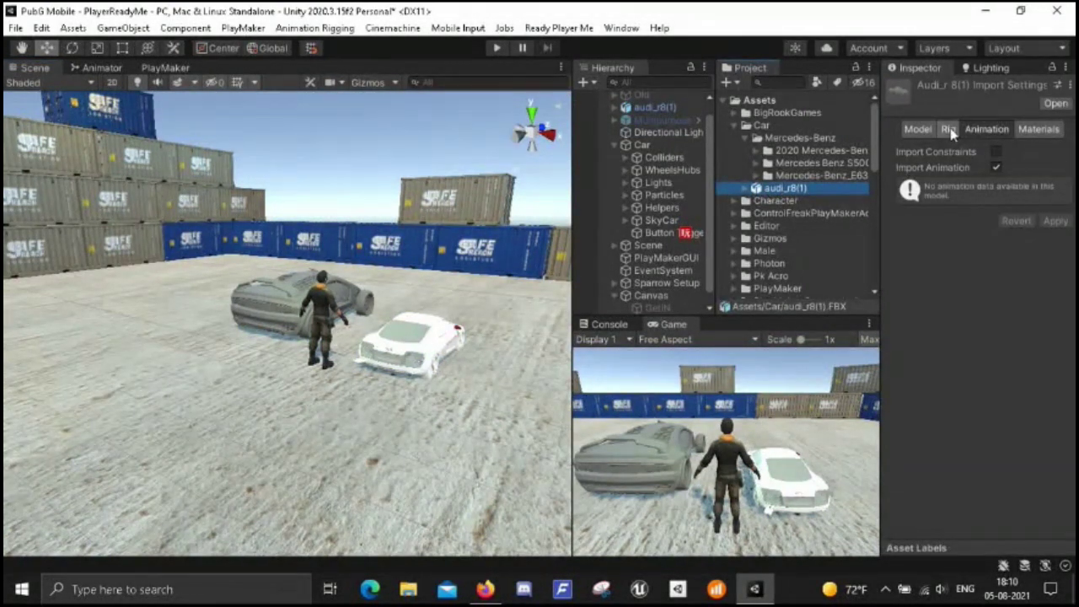
pyautogui.click(1038, 129)
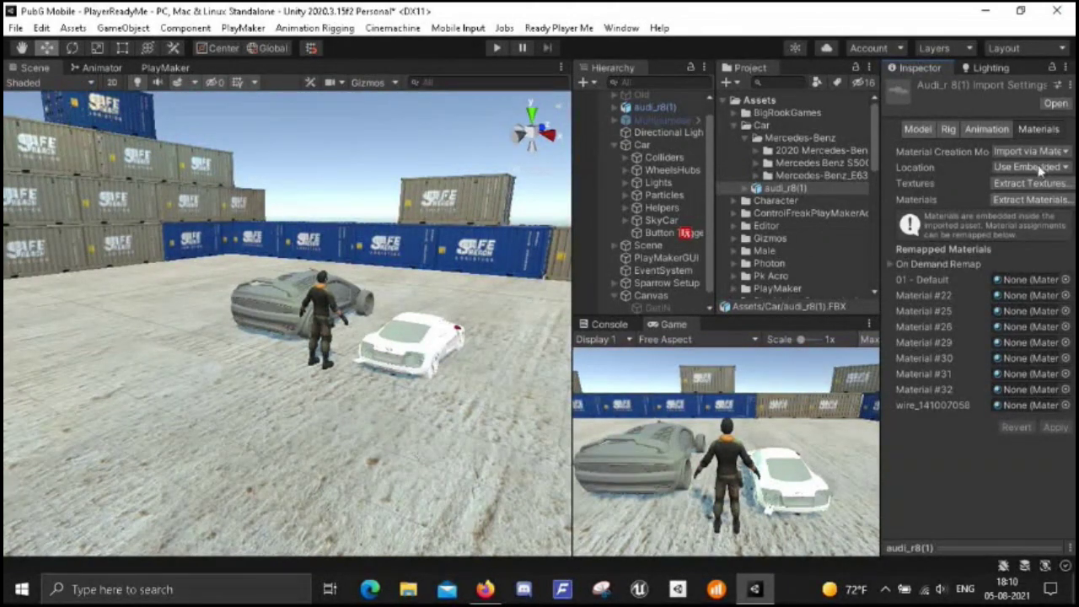
pyautogui.click(1029, 200)
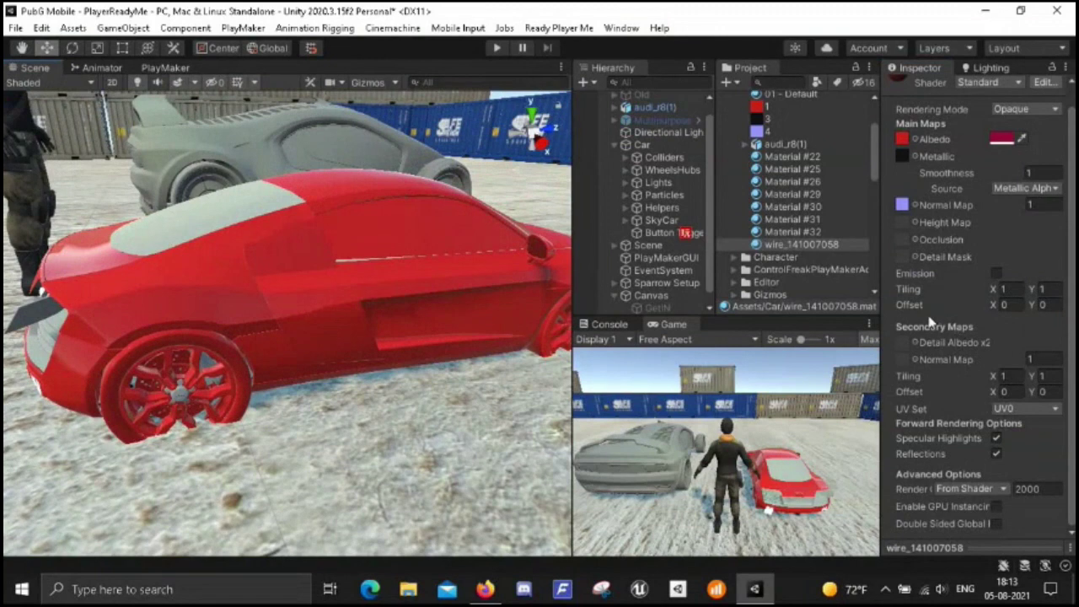
# - Examine the red Audi's body and wheels in the scene from near and far
pyautogui.scroll(-5, 358, 327)
pyautogui.moveTo(344, 330); pyautogui.dragTo(161, 296, button='middle')
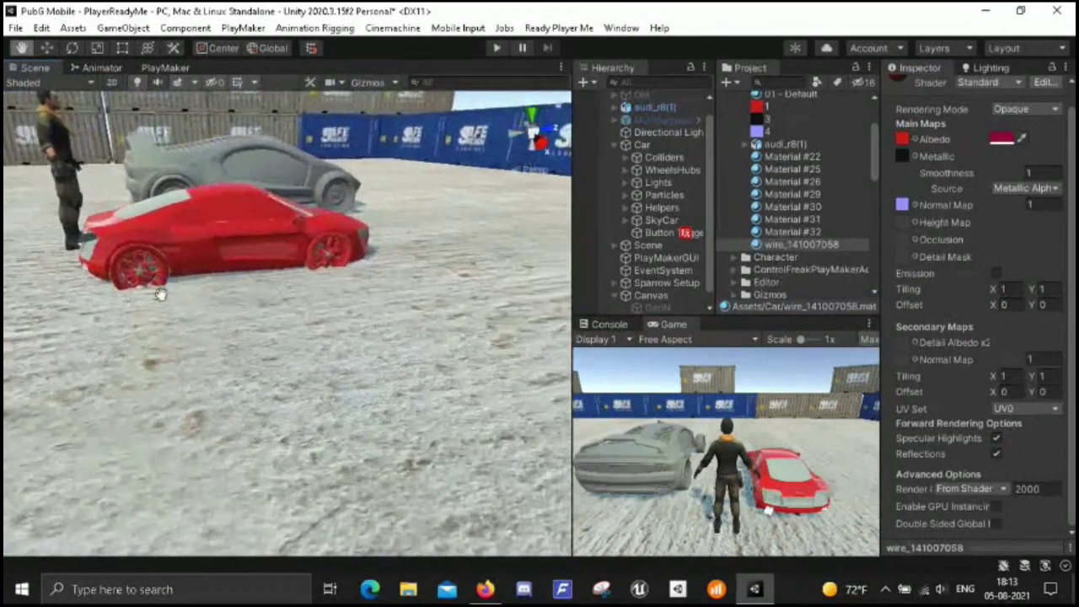
pyautogui.scroll(3, 210, 270)
pyautogui.scroll(3, 209, 270)
pyautogui.moveTo(222, 278); pyautogui.dragTo(503, 392, button='middle')
pyautogui.scroll(-3, 295, 363)
pyautogui.moveTo(288, 364); pyautogui.dragTo(325, 376, button='middle')
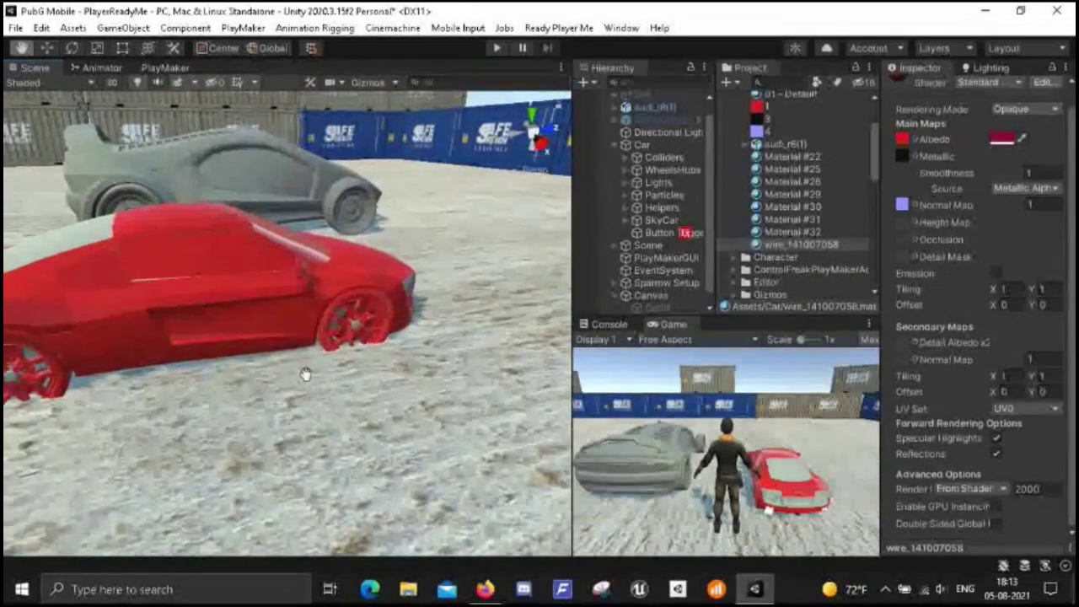
# - Place the model from the Mercedes-Benz_E63 folder in the scene near the existing cars
pyautogui.scroll(-2, 390, 371)
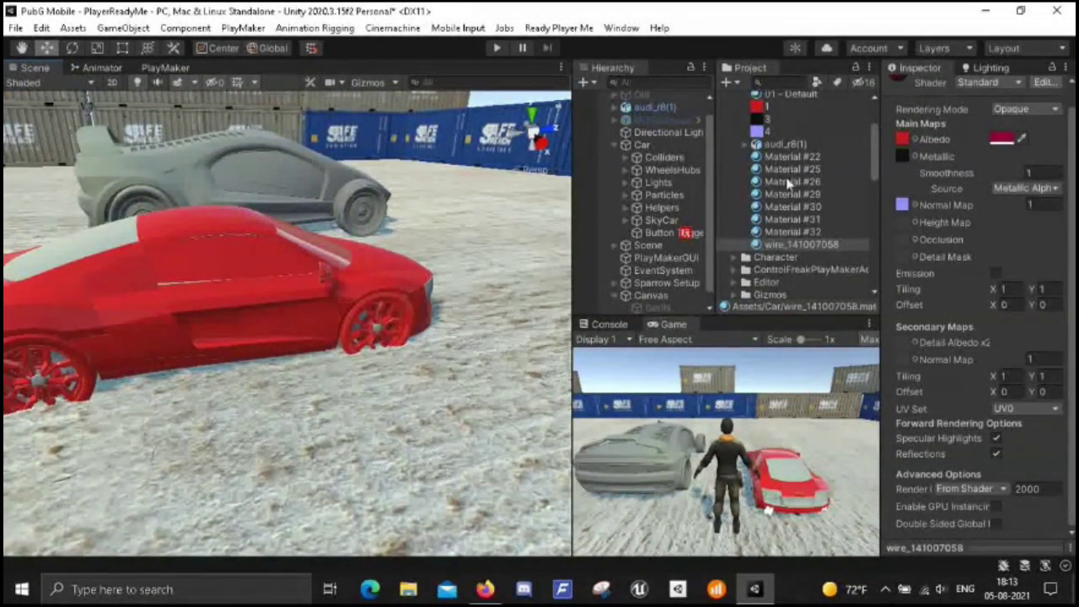
pyautogui.scroll(3, 771, 167)
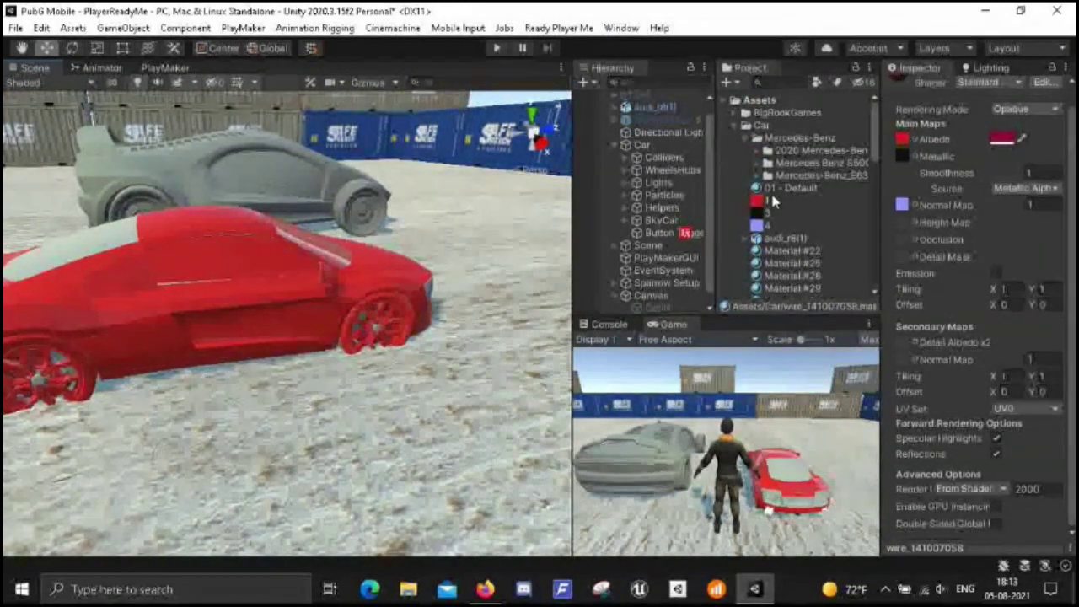
pyautogui.click(765, 176)
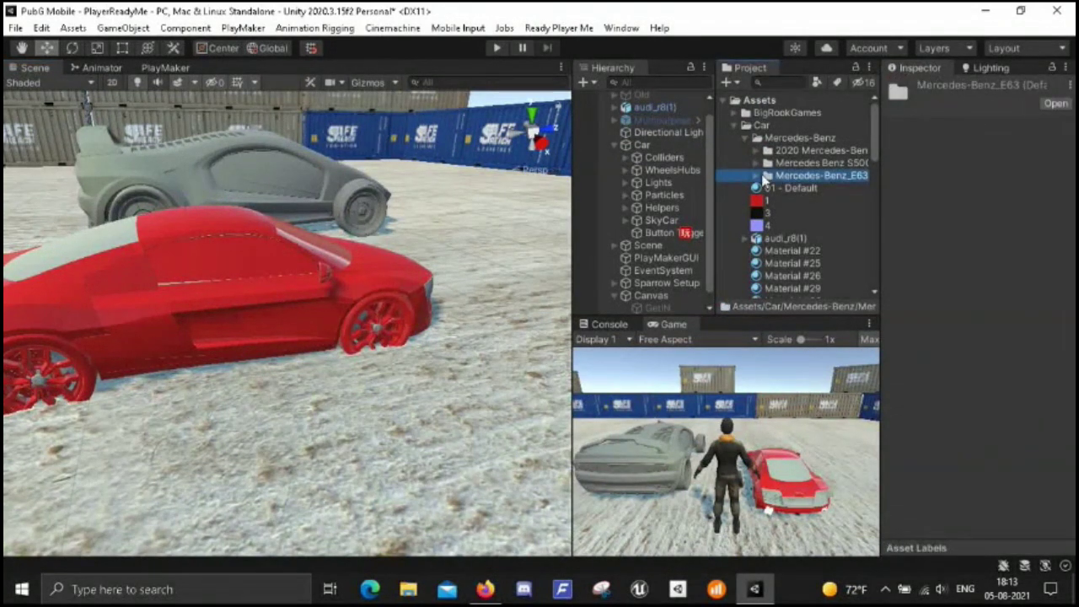
pyautogui.click(756, 176)
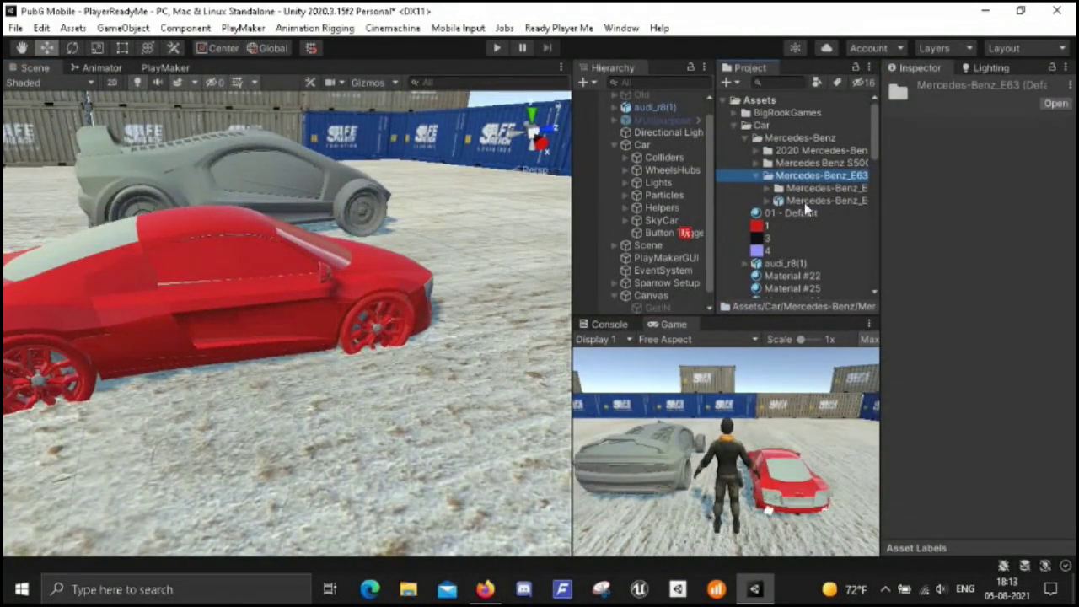
pyautogui.click(806, 204)
pyautogui.moveTo(805, 211); pyautogui.dragTo(429, 212)
pyautogui.scroll(-10, 429, 214)
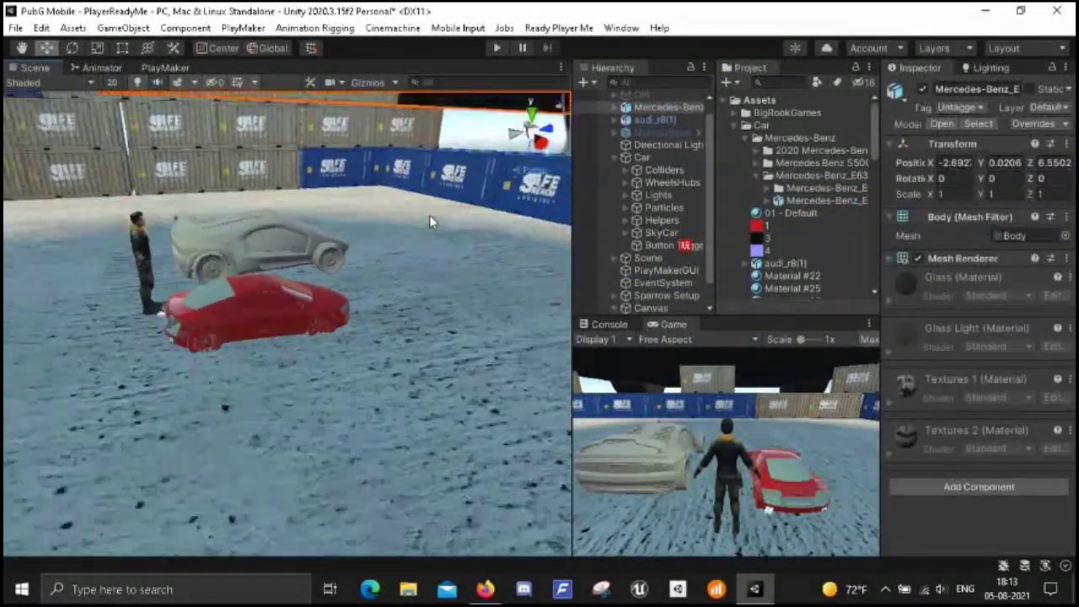
pyautogui.scroll(-10, 410, 254)
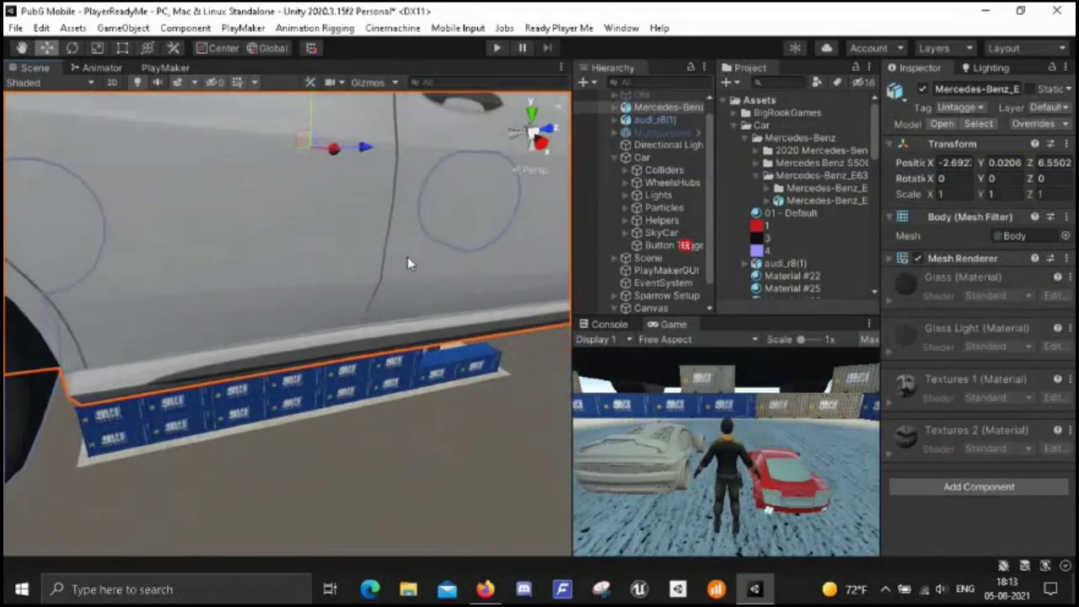
pyautogui.scroll(2, 409, 259)
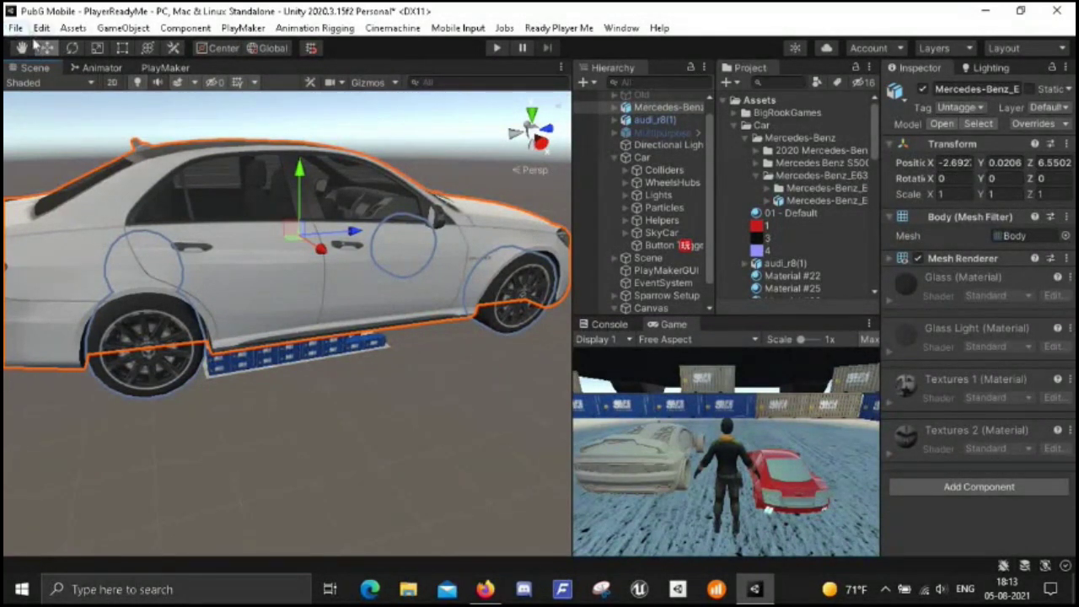
# - Scale the Mercedes-Benz model down uniformly to about 0.121 and set its Y position to 0
pyautogui.click(97, 51)
pyautogui.moveTo(305, 246); pyautogui.dragTo(241, 267)
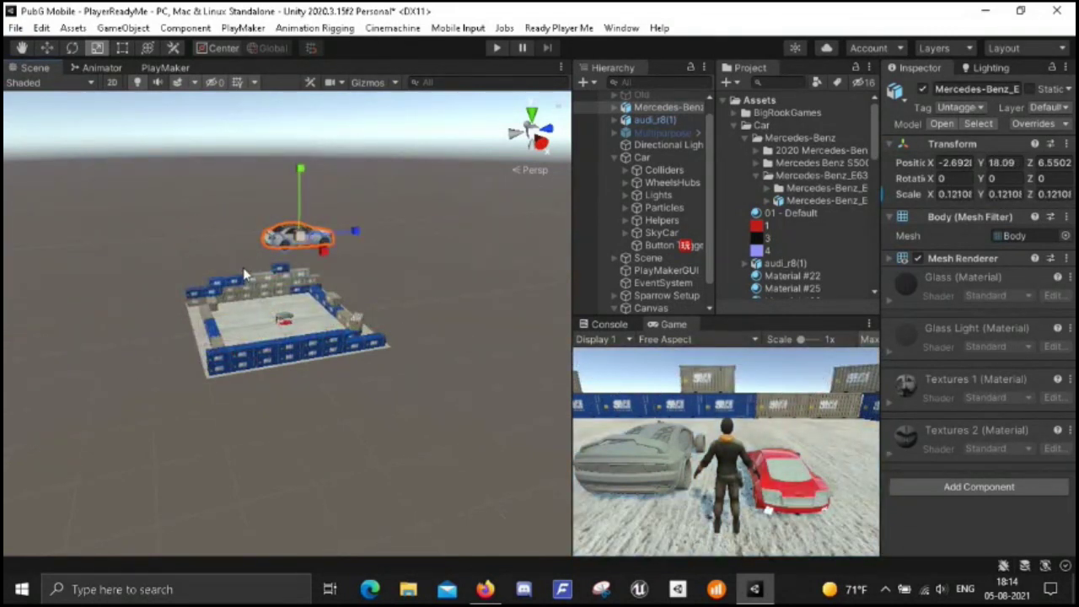
pyautogui.scroll(5, 311, 236)
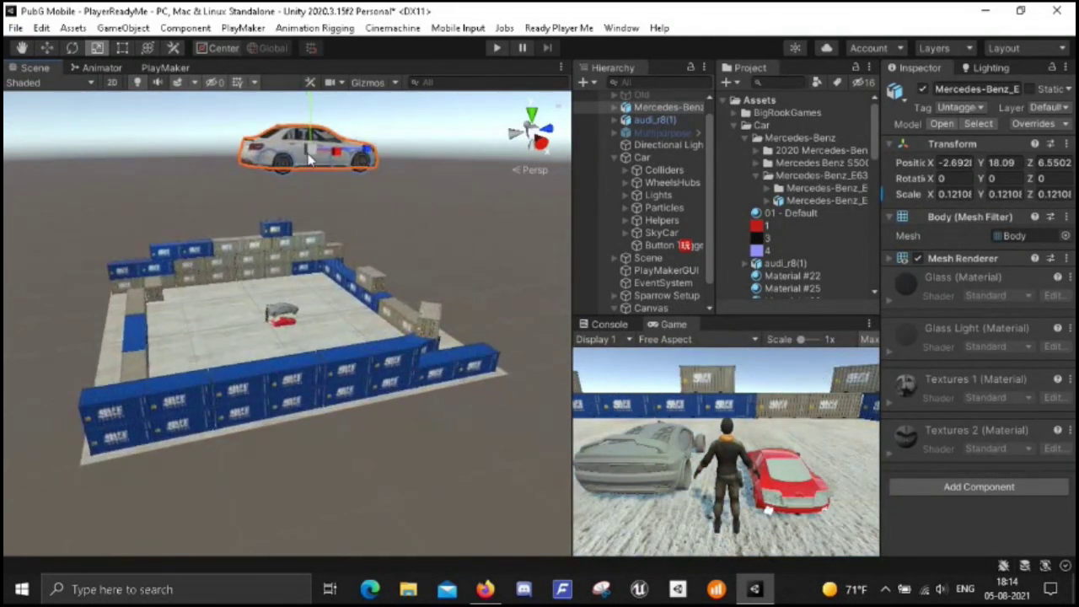
pyautogui.doubleClick(1001, 162)
pyautogui.write('0')
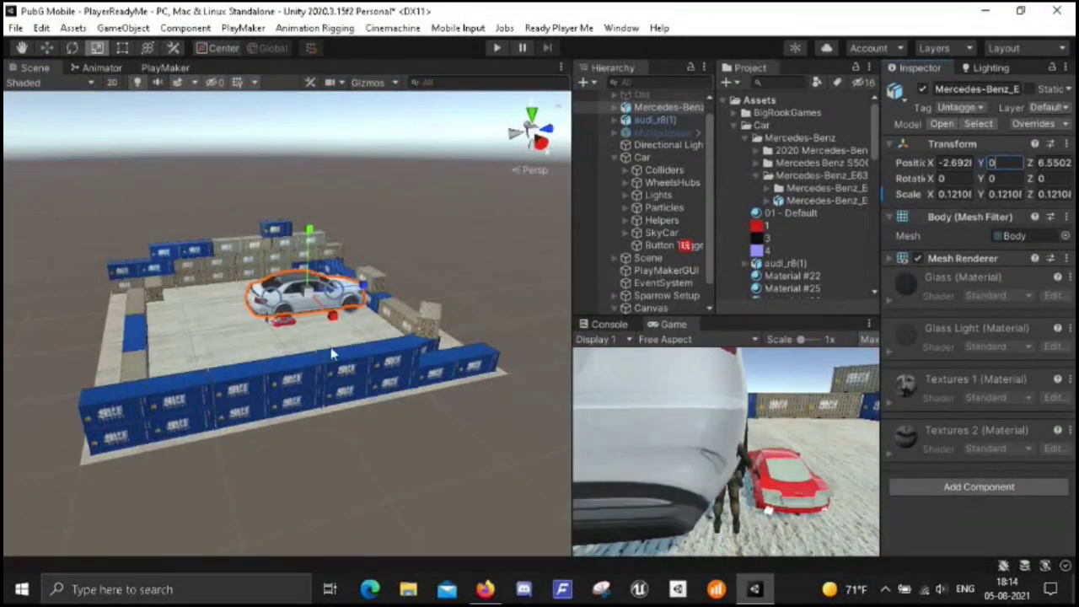
# - Shrink the Mercedes further to a uniform scale of about 0.044, setting its Y position back to 0
pyautogui.scroll(4, 291, 314)
pyautogui.moveTo(321, 271); pyautogui.dragTo(305, 310)
pyautogui.click(1003, 163)
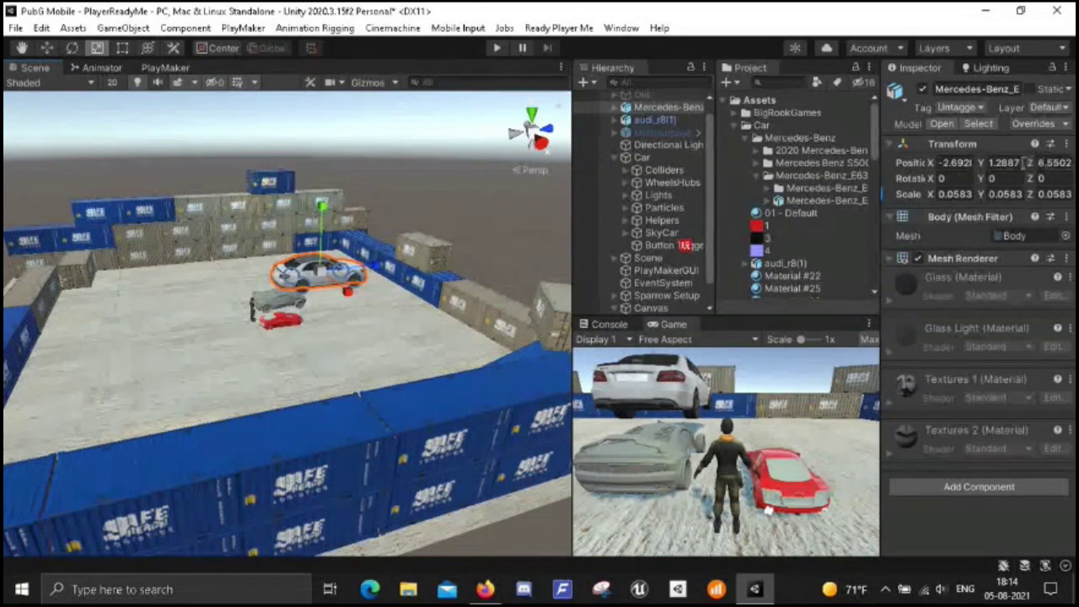
pyautogui.write('0')
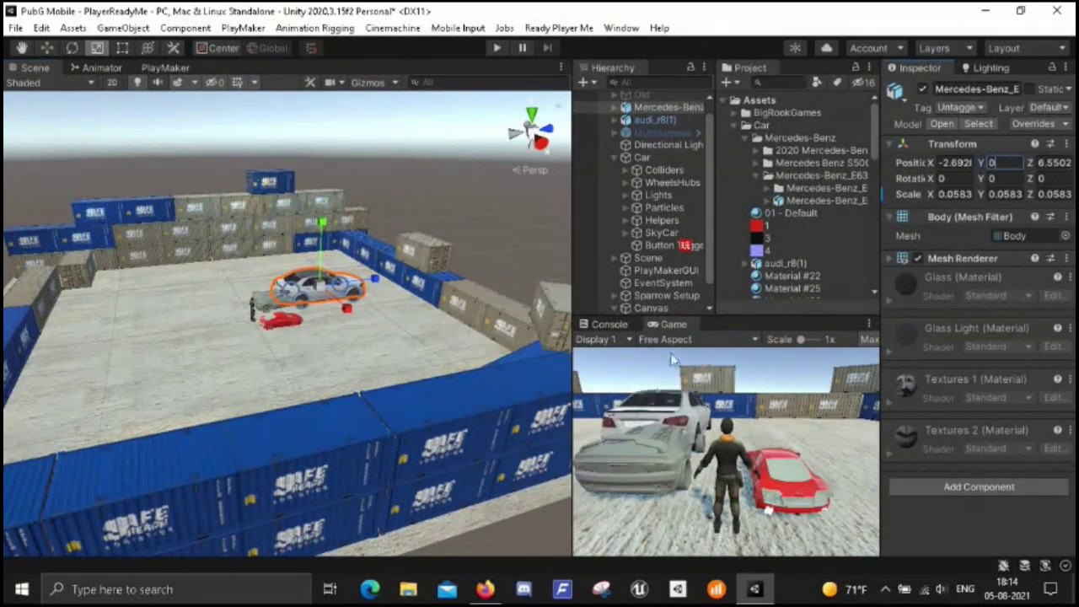
pyautogui.moveTo(323, 292); pyautogui.dragTo(309, 305)
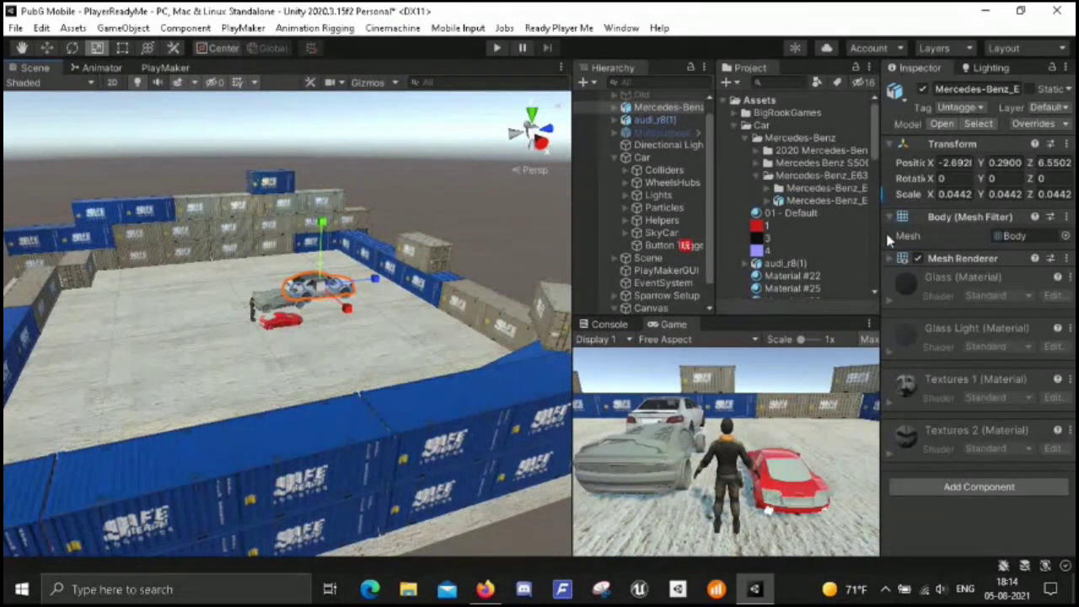
pyautogui.click(1003, 162)
pyautogui.write('0')
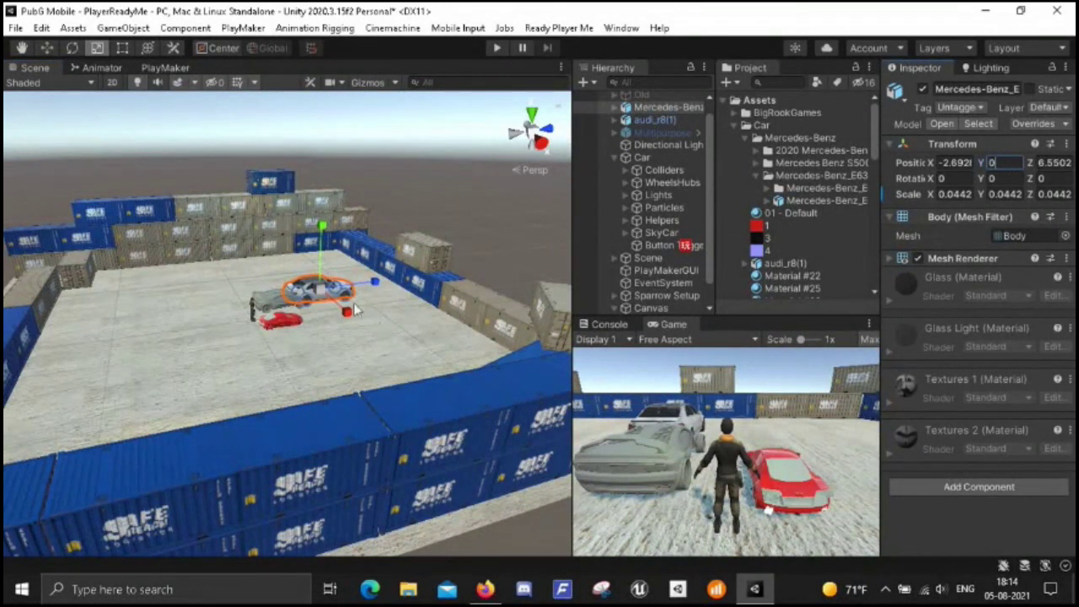
# - Delete the red audi_r8(1) model from the scene
pyautogui.scroll(15, 328, 299)
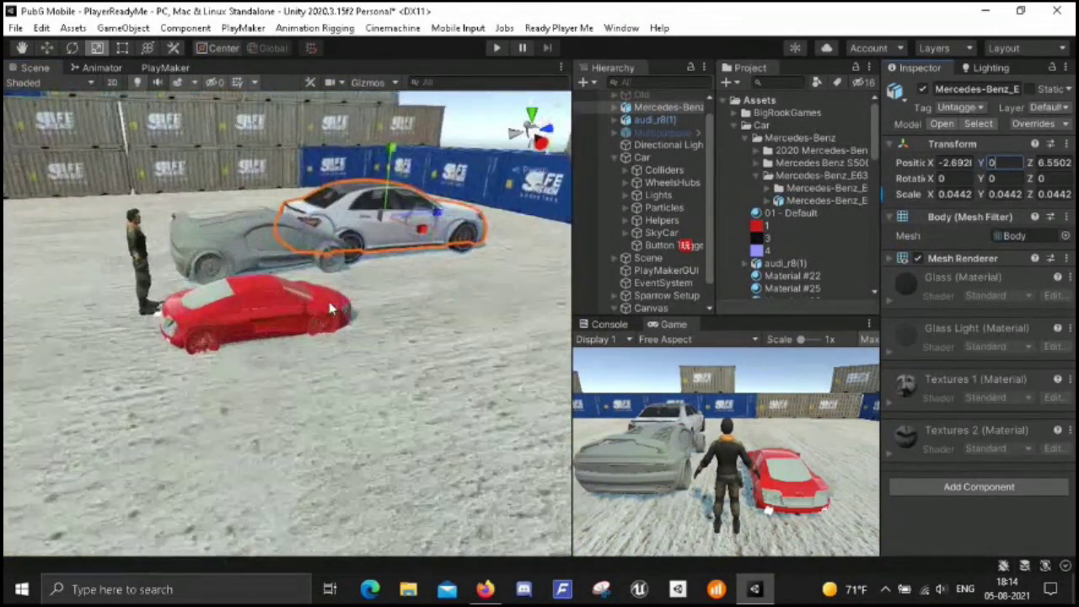
pyautogui.moveTo(427, 279); pyautogui.dragTo(296, 268, button='right')
pyautogui.click(46, 48)
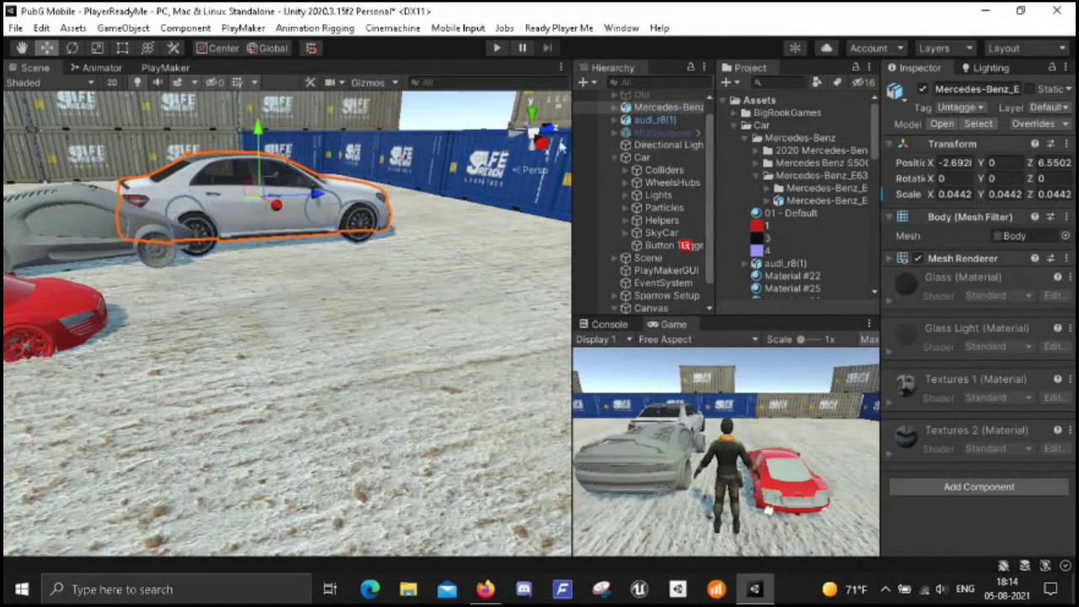
pyautogui.click(654, 119)
pyautogui.press('Delete')
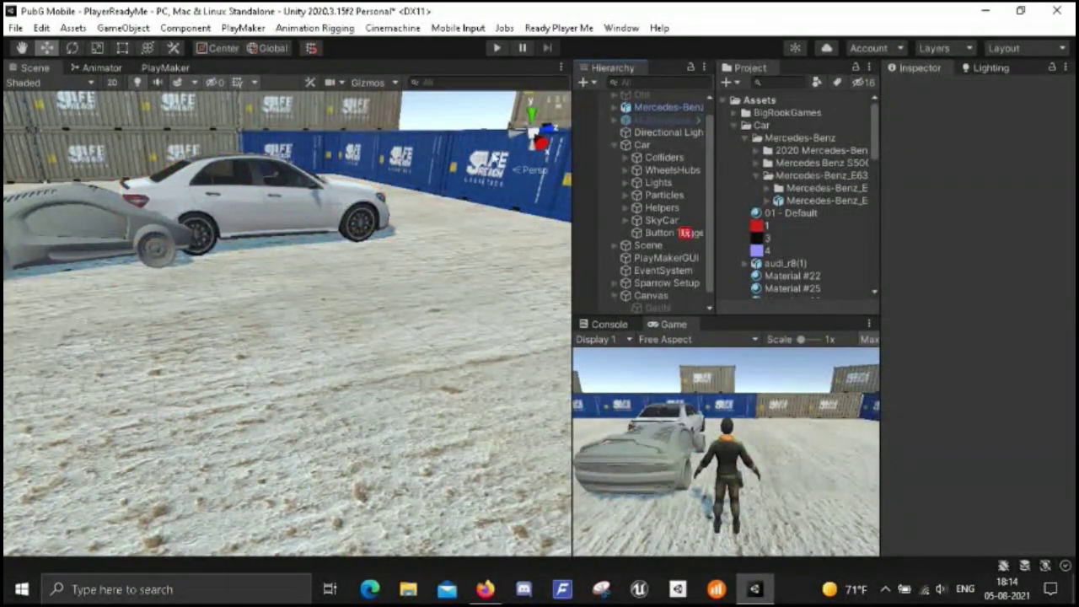
# - Move the Mercedes along the ground onto the existing grey car, to about X -2.21, Z 2.41
pyautogui.click(275, 203)
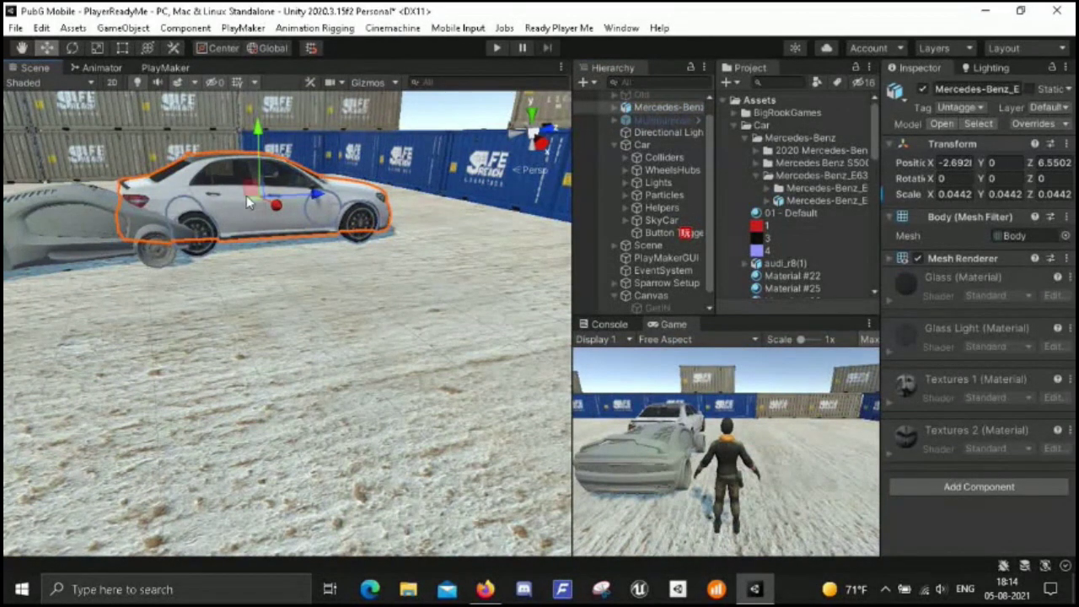
pyautogui.moveTo(266, 210); pyautogui.dragTo(91, 226)
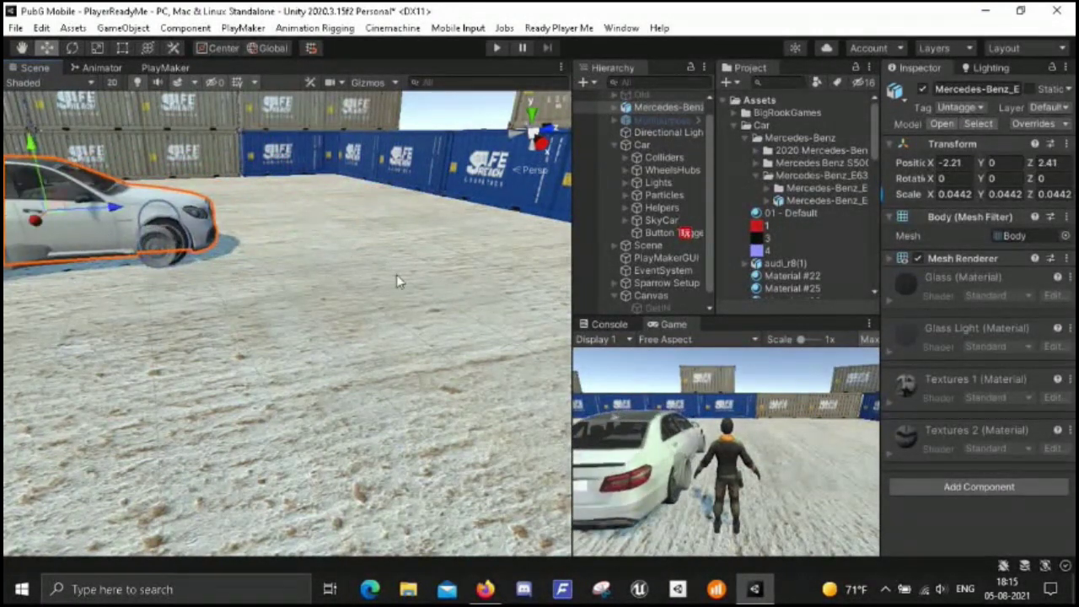
pyautogui.moveTo(318, 284); pyautogui.dragTo(541, 282, button='middle')
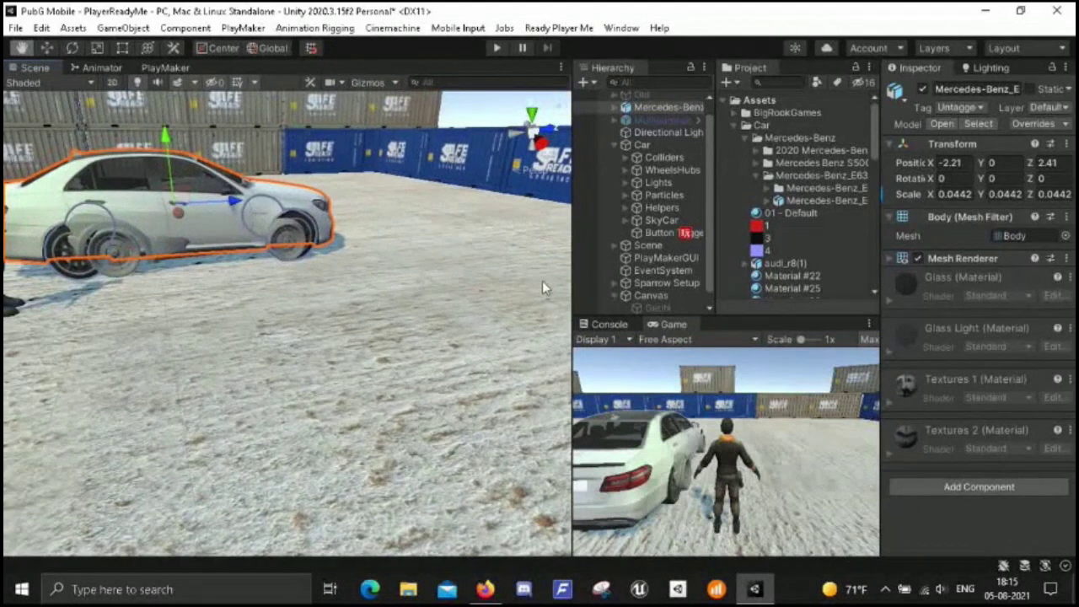
pyautogui.moveTo(542, 287); pyautogui.dragTo(542, 287, button='right')
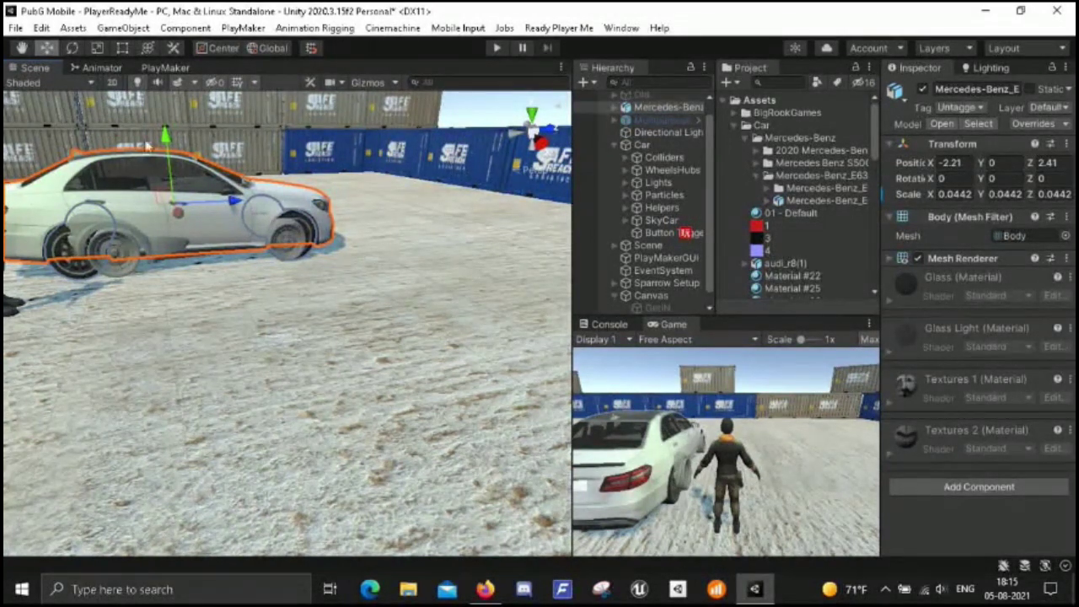
# - Reduce the Mercedes's uniform scale to about 0.035 to match the grey car, with its Y position at 0
pyautogui.click(98, 48)
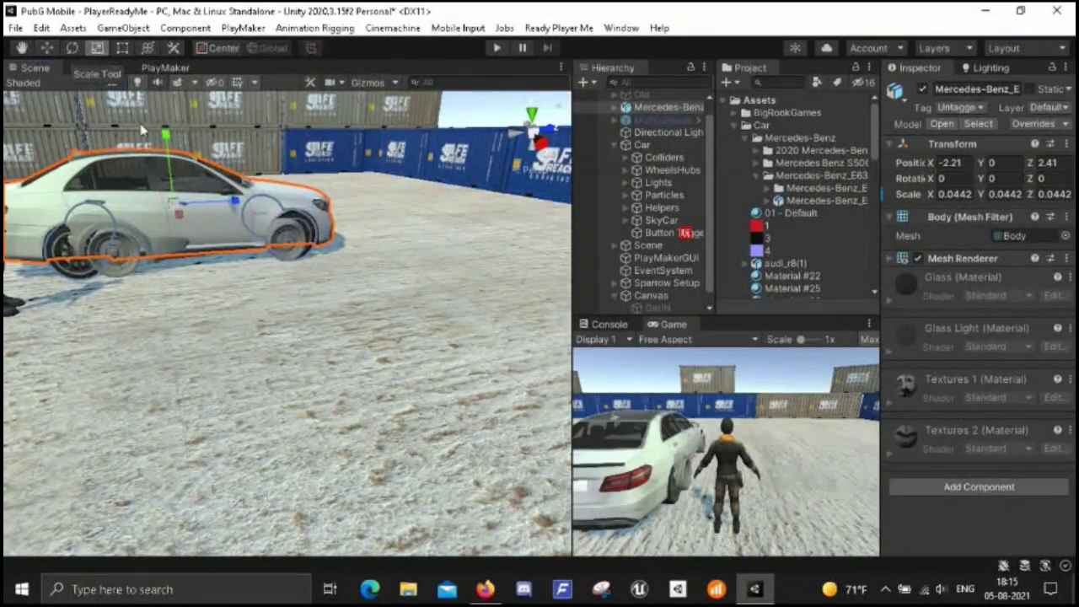
pyautogui.moveTo(177, 211); pyautogui.dragTo(165, 214)
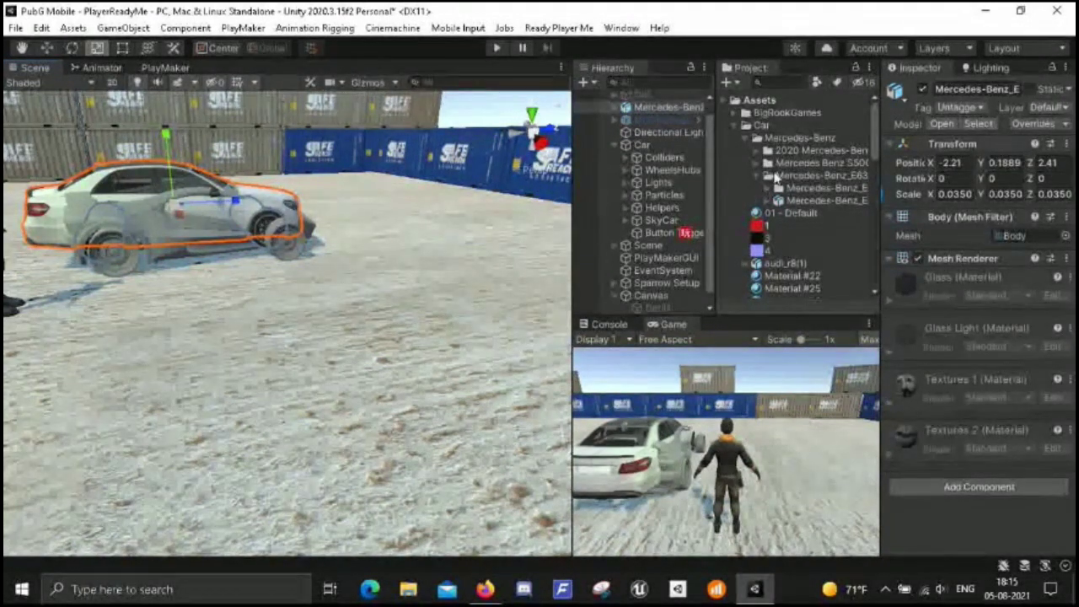
pyautogui.click(997, 160)
pyautogui.write('0')
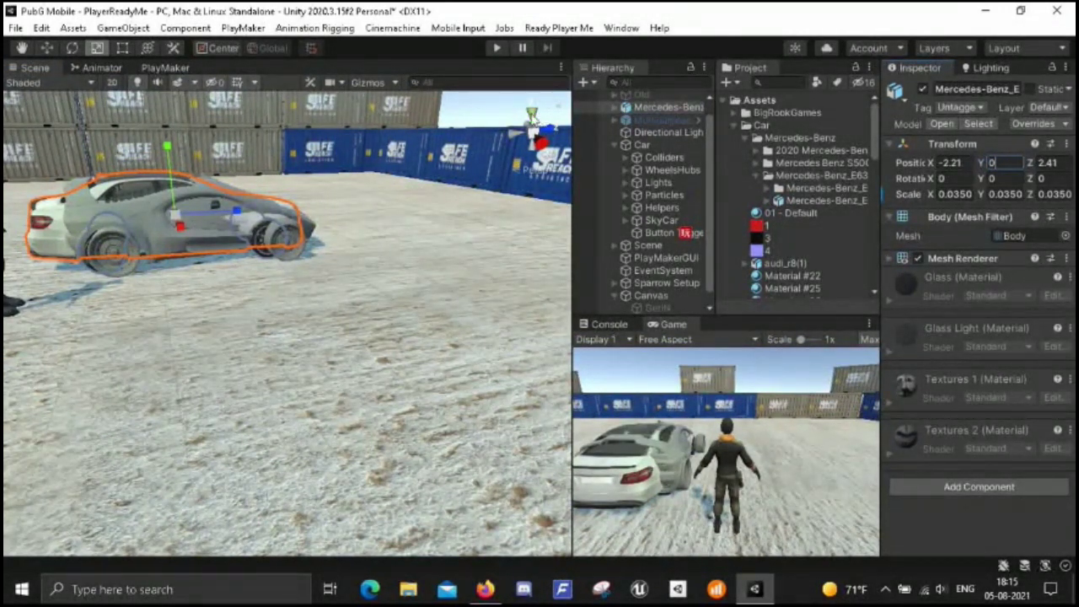
# - Align the Mercedes over the grey car in a top view, moving it to about X -2.12, Z 2.64
pyautogui.click(531, 114)
pyautogui.moveTo(207, 267); pyautogui.dragTo(439, 283, button='middle')
pyautogui.scroll(-3, 362, 286)
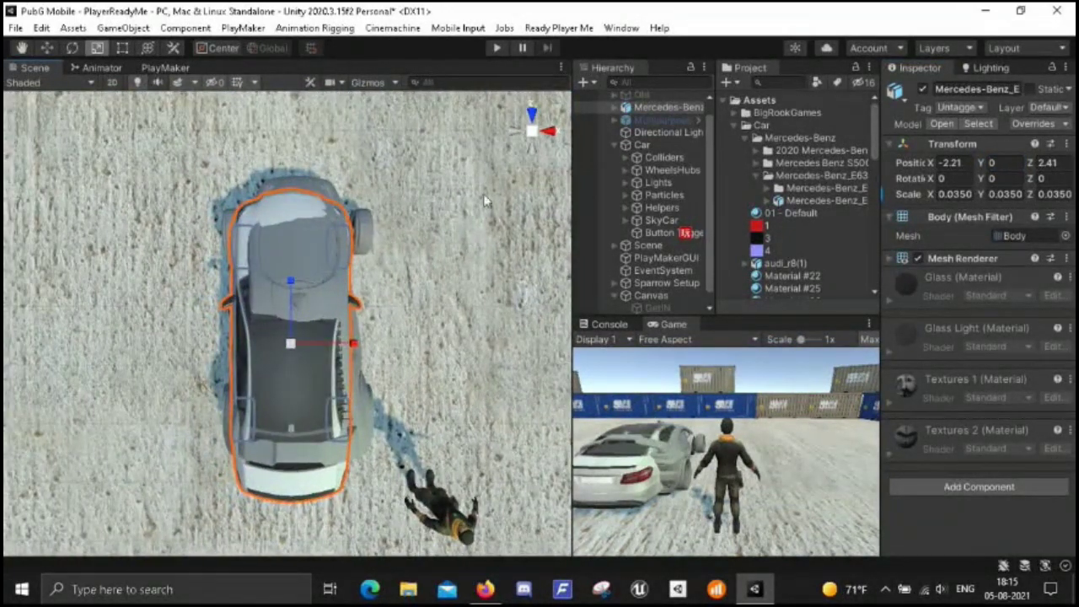
pyautogui.click(518, 173)
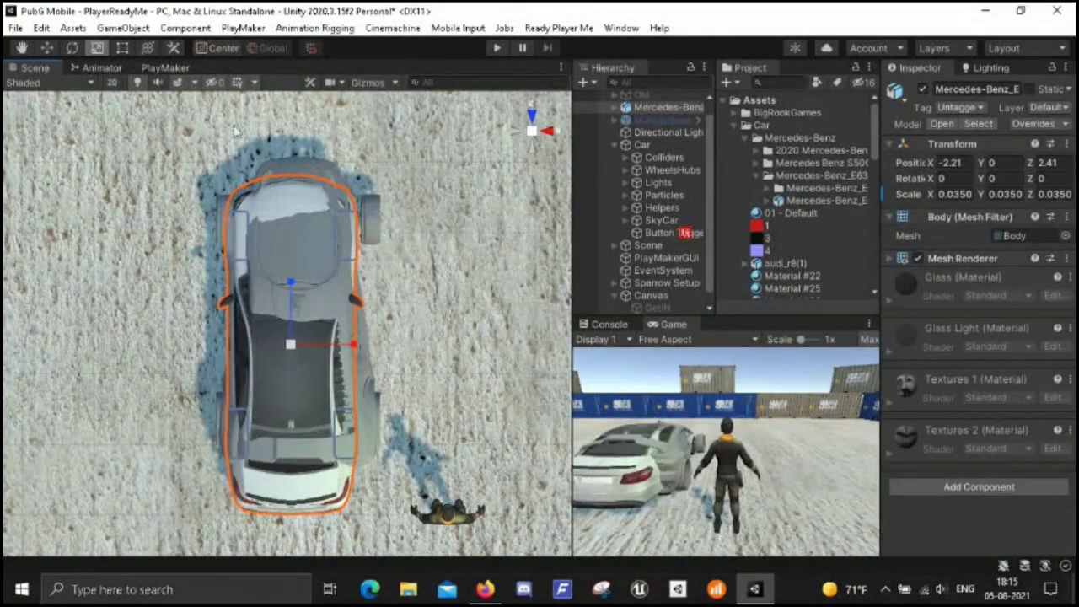
pyautogui.click(47, 48)
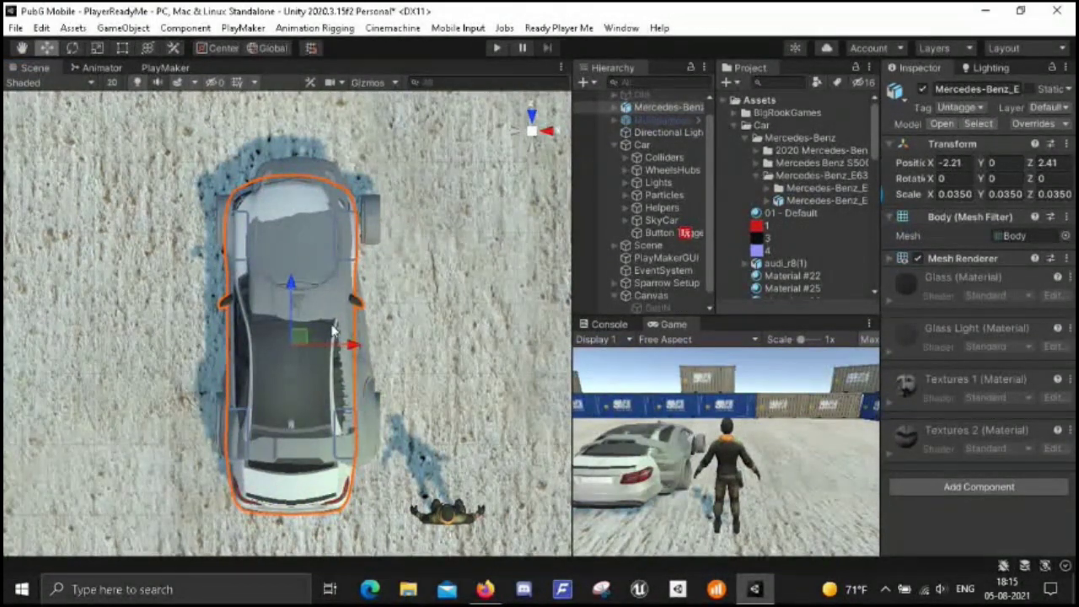
pyautogui.moveTo(301, 338)
pyautogui.mouseDown()
pyautogui.moveTo(297, 327)
pyautogui.moveTo(309, 324)
pyautogui.mouseUp()
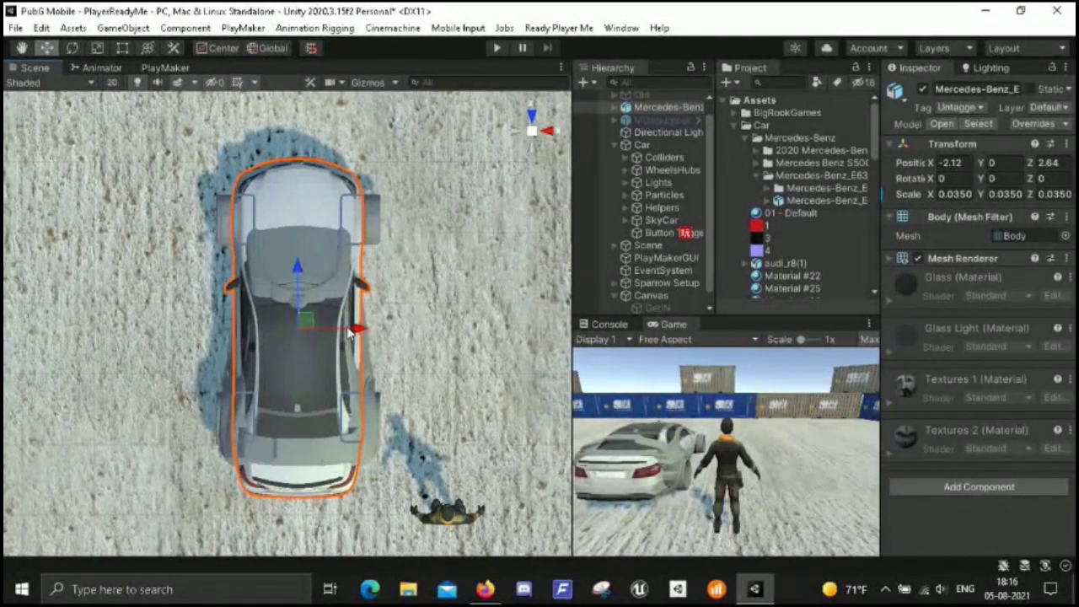
# - Enlarge the Mercedes uniformly to a scale of about 0.0377 to fit the grey car's wheelbase
pyautogui.scroll(1, 430, 434)
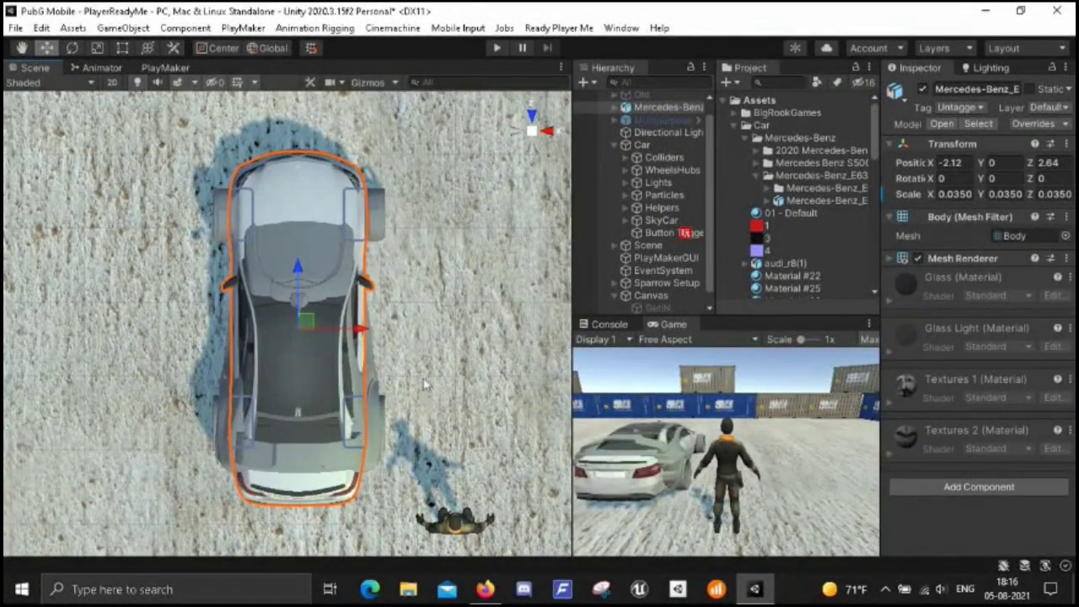
pyautogui.click(96, 49)
pyautogui.moveTo(296, 329); pyautogui.dragTo(302, 331)
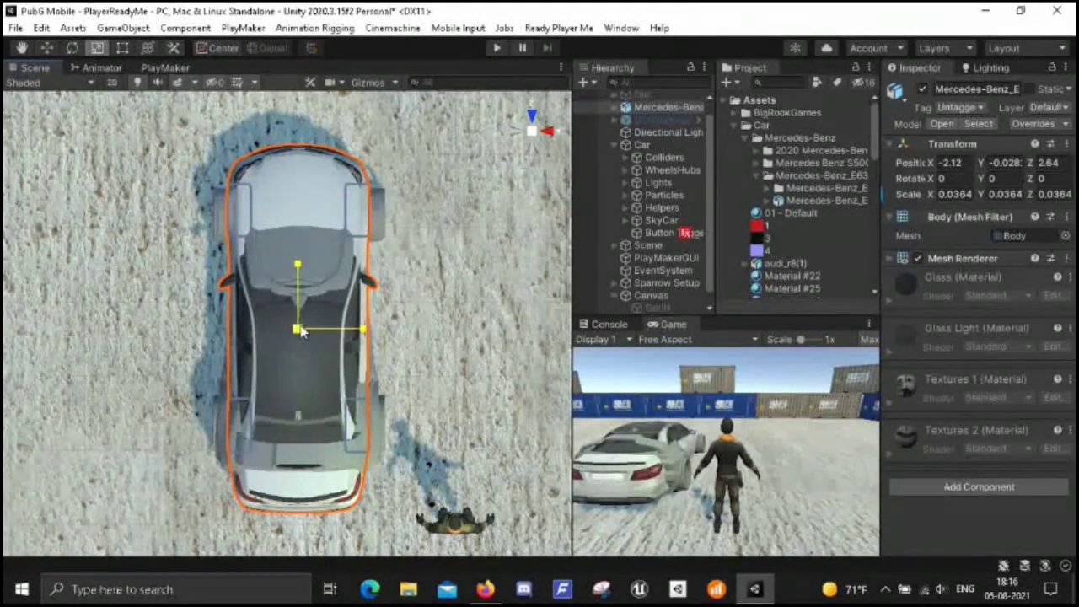
pyautogui.moveTo(302, 332); pyautogui.dragTo(307, 333)
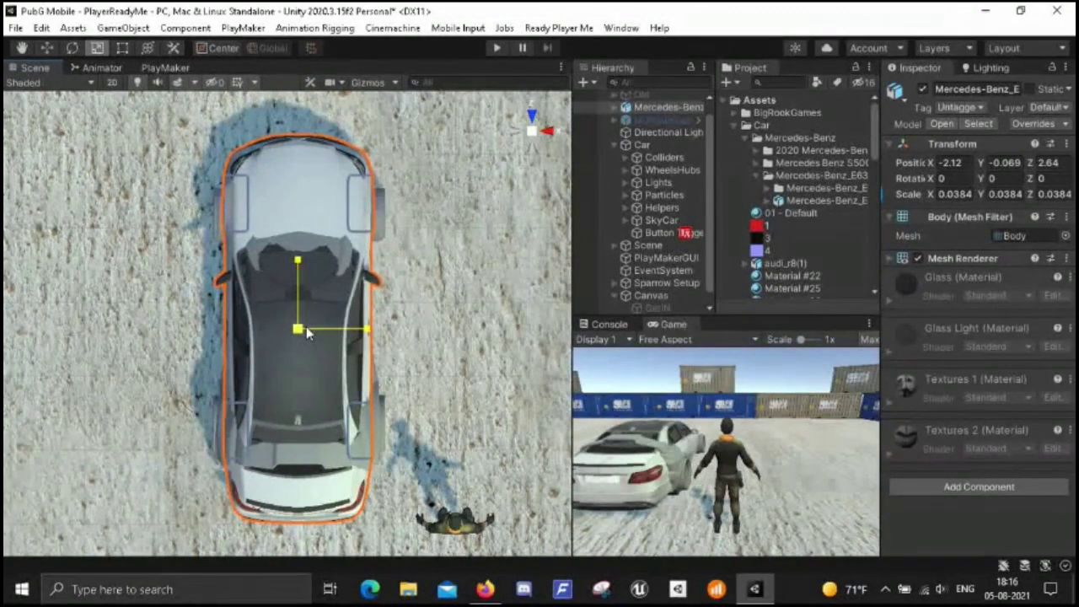
pyautogui.moveTo(306, 331); pyautogui.dragTo(306, 329)
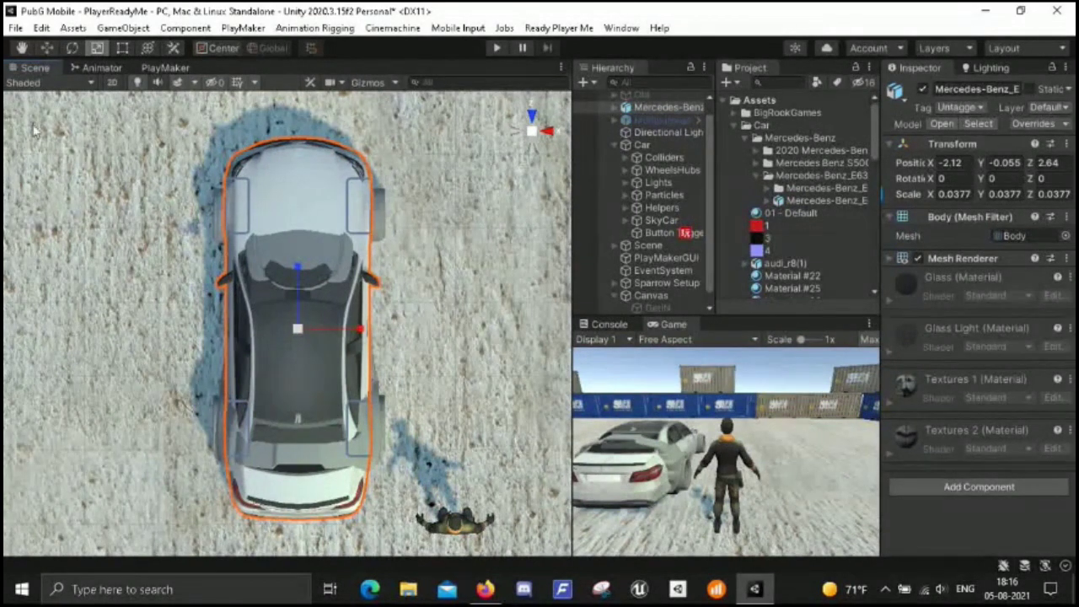
# - Fine-tune the Mercedes's position over the grey car to about X -2.09, Z 2.58, and select the Car object
pyautogui.click(49, 48)
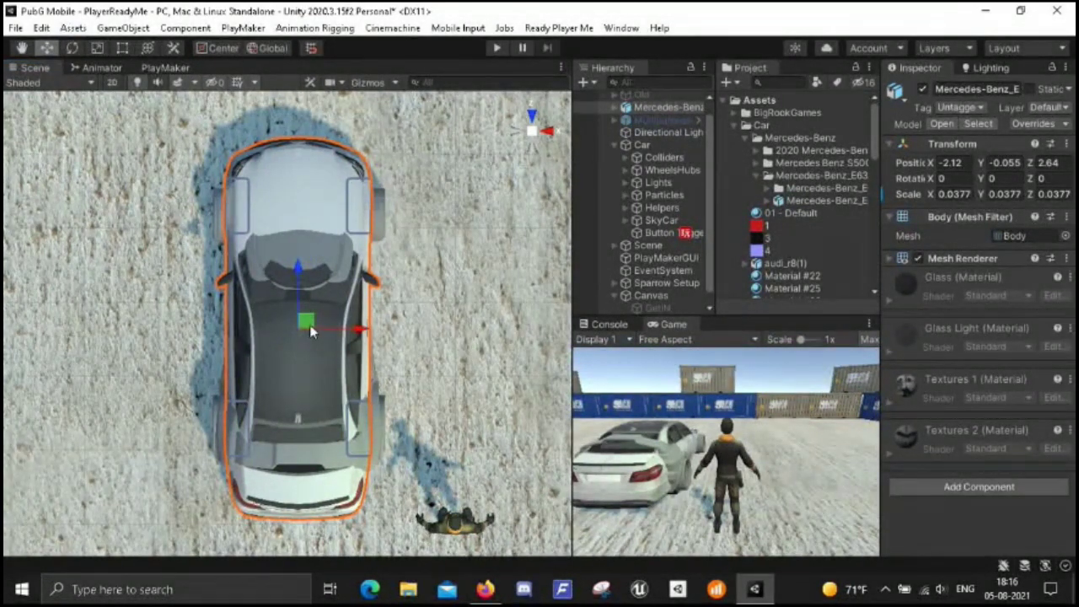
pyautogui.moveTo(310, 328); pyautogui.dragTo(312, 333)
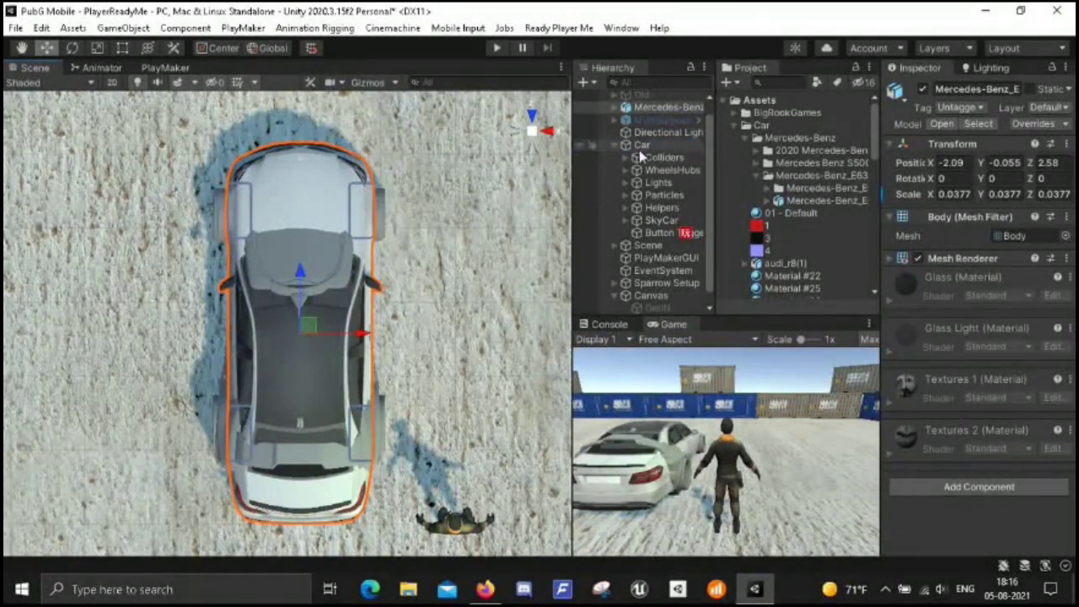
pyautogui.click(661, 145)
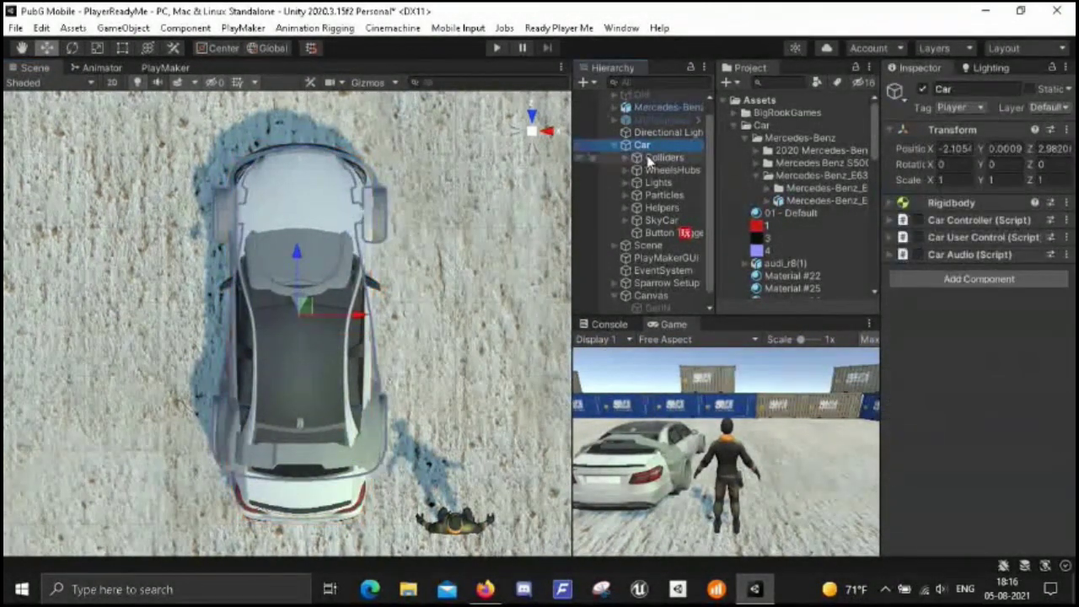
pyautogui.click(659, 222)
pyautogui.click(922, 88)
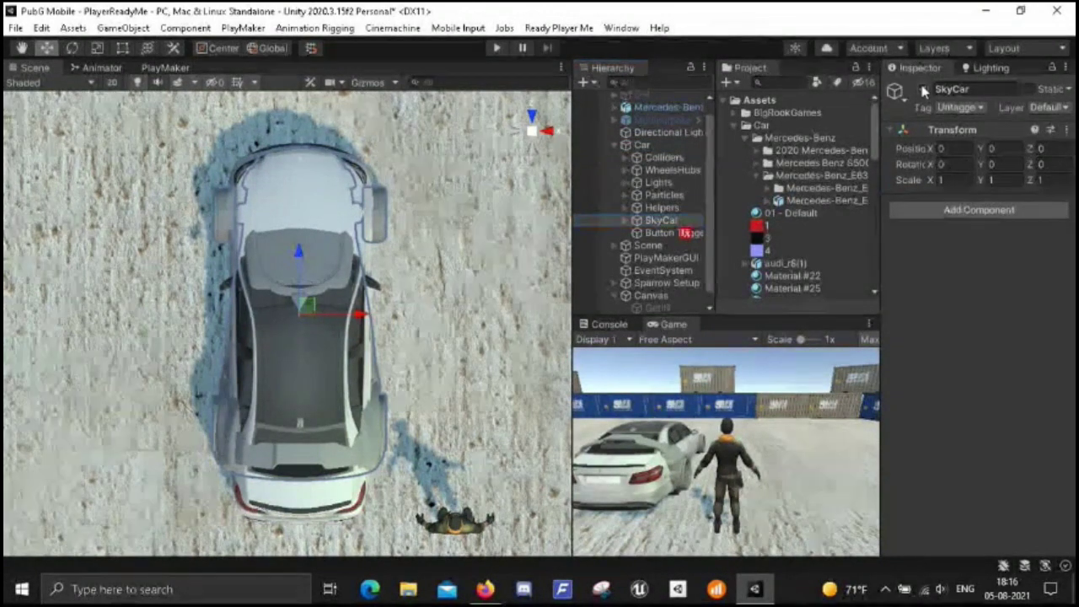
pyautogui.click(923, 88)
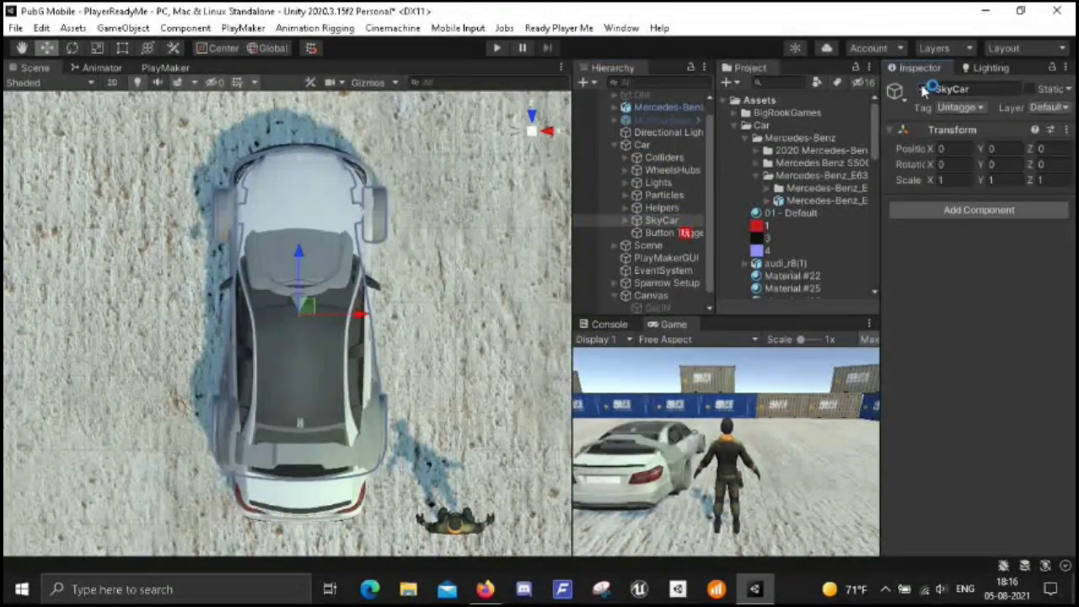
# - Deactivate SkyCar's eight non-wheel children, from SkyCarBody through the front suspension parts, leaving the four wheels active
pyautogui.click(636, 221)
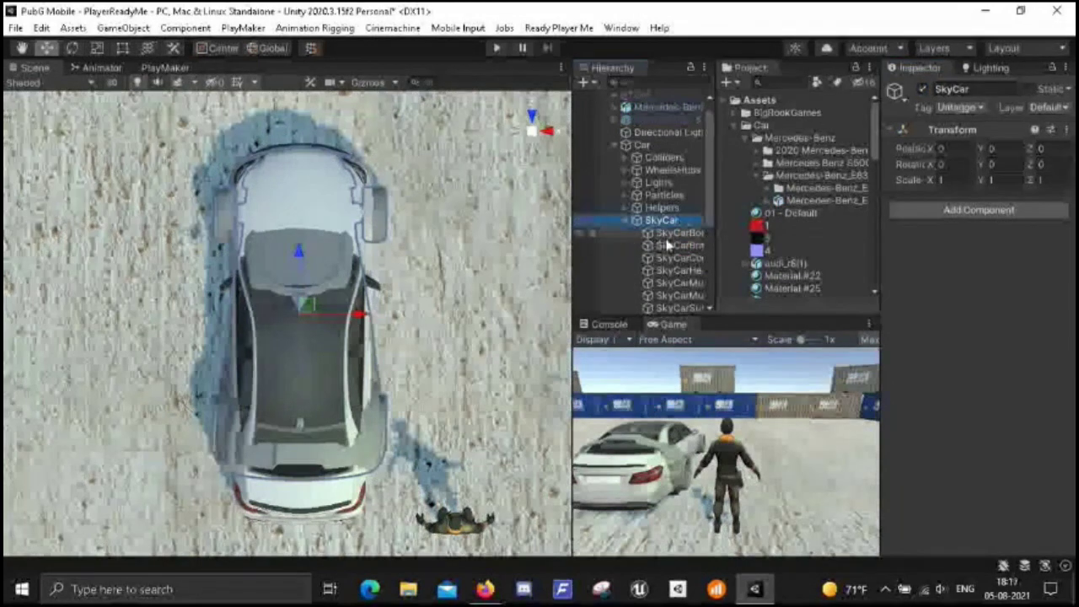
pyautogui.scroll(-4, 666, 240)
pyautogui.moveTo(572, 192); pyautogui.dragTo(505, 207)
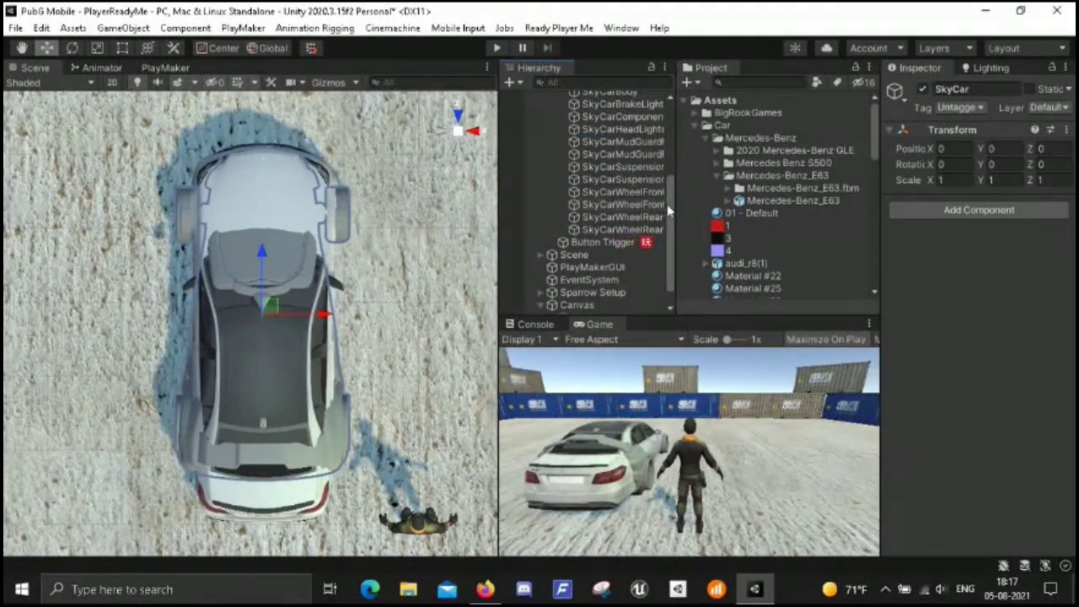
pyautogui.moveTo(679, 228); pyautogui.dragTo(701, 229)
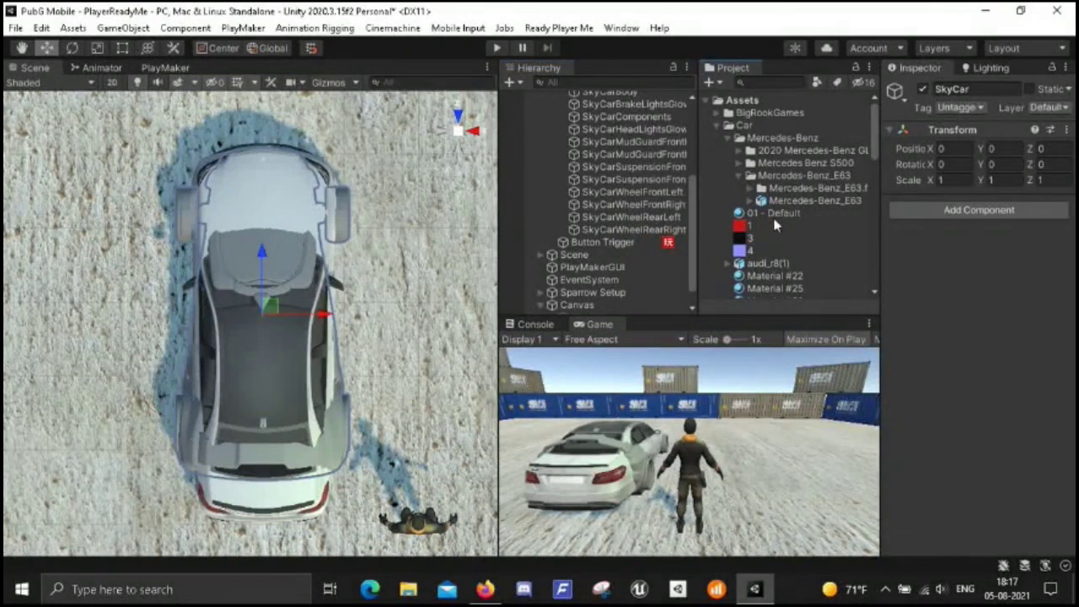
pyautogui.click(640, 181)
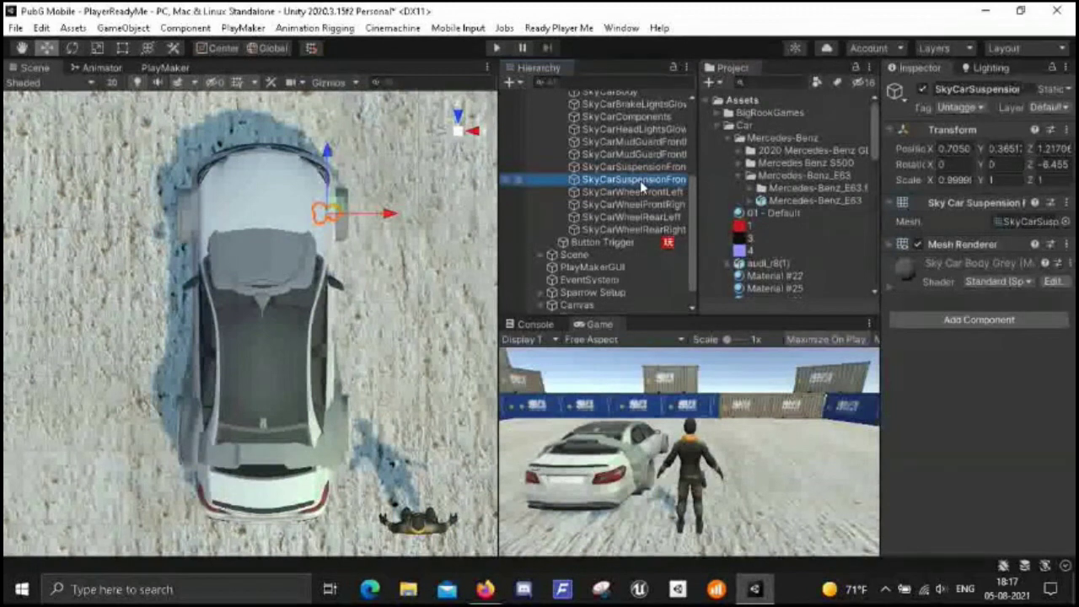
pyautogui.scroll(2, 640, 181)
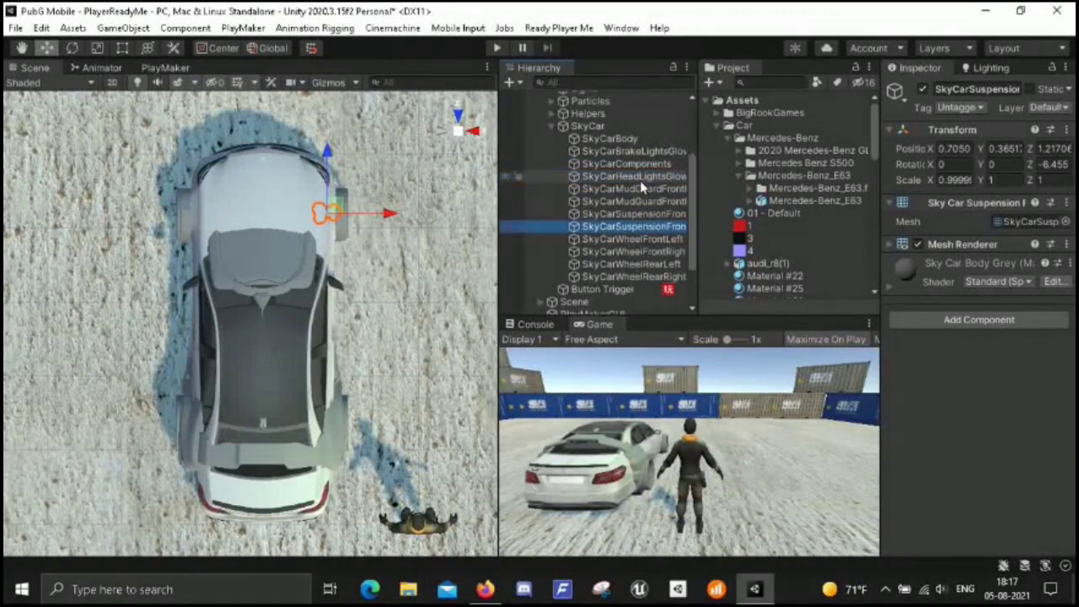
pyautogui.keyDown('shift'); pyautogui.click(615, 139); pyautogui.keyUp('shift')
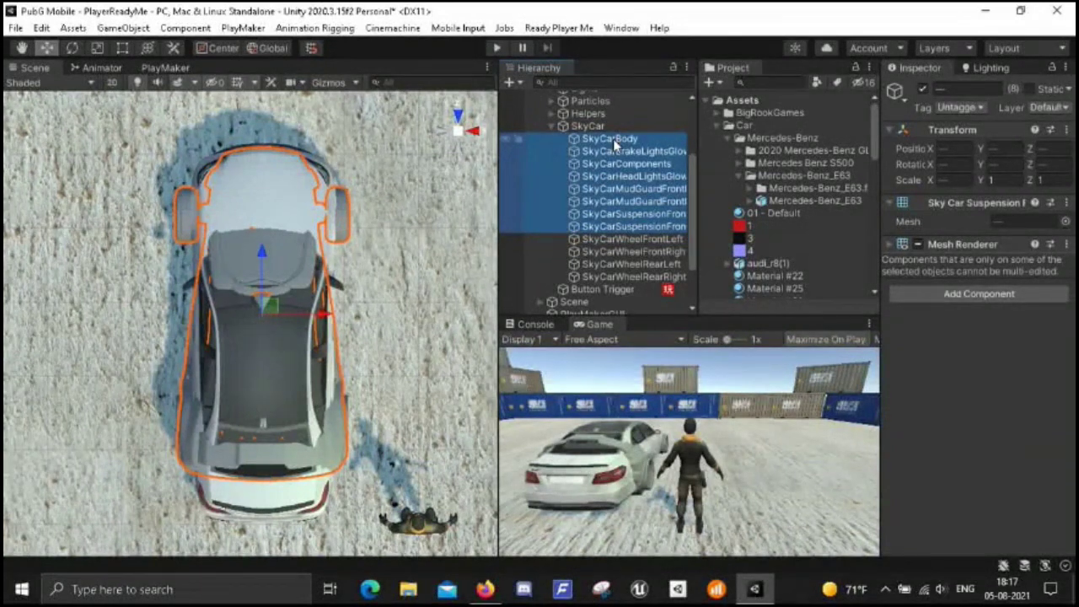
pyautogui.click(924, 89)
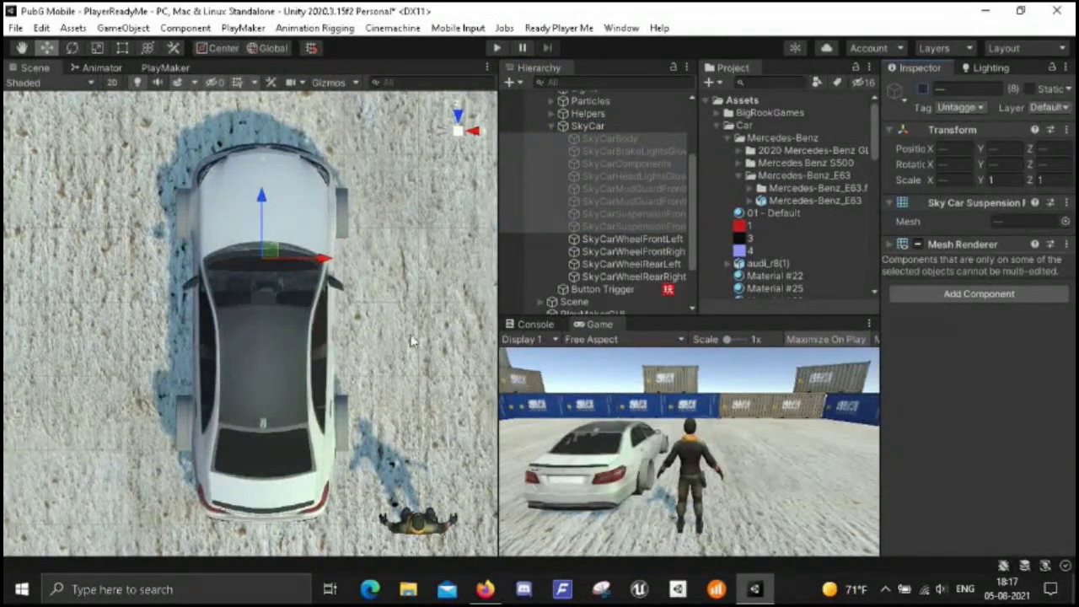
# - Unpack the Mercedes-Benz_E63 prefab instance in the scene
pyautogui.scroll(2, 632, 196)
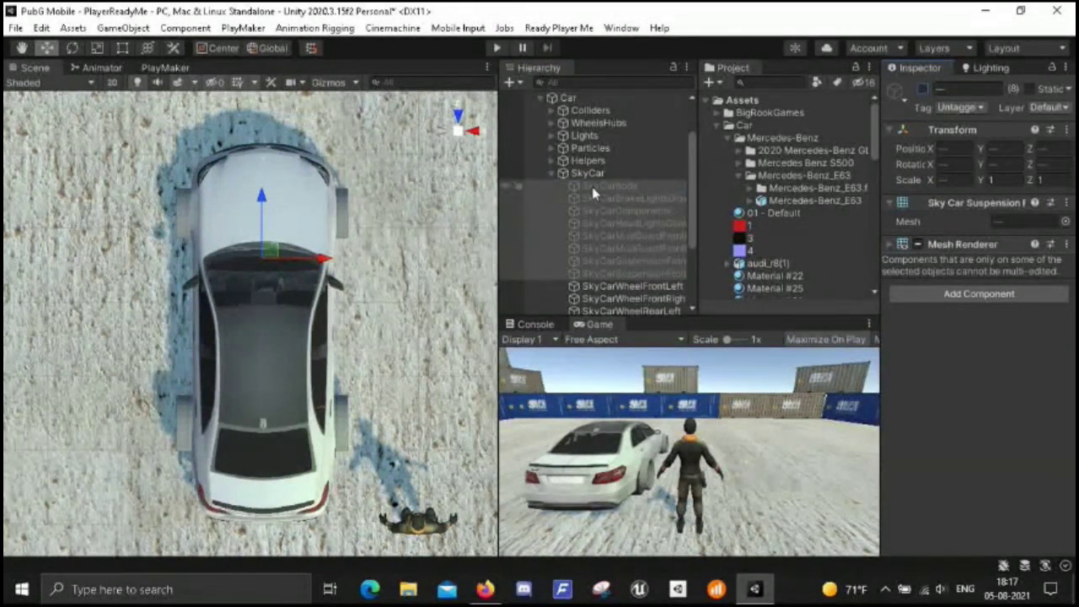
pyautogui.scroll(2, 592, 194)
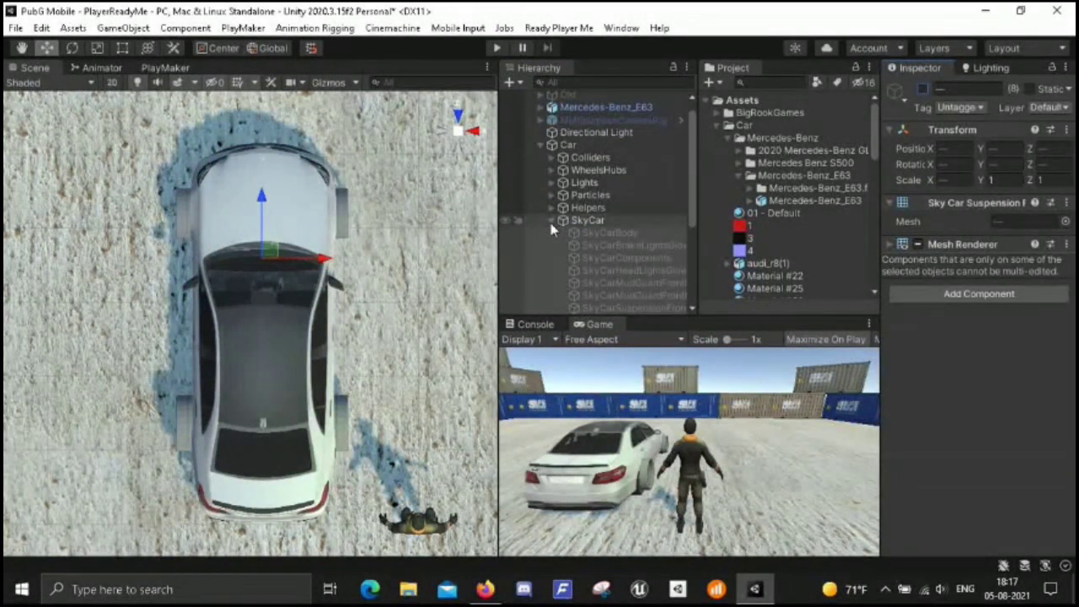
pyautogui.scroll(1, 586, 165)
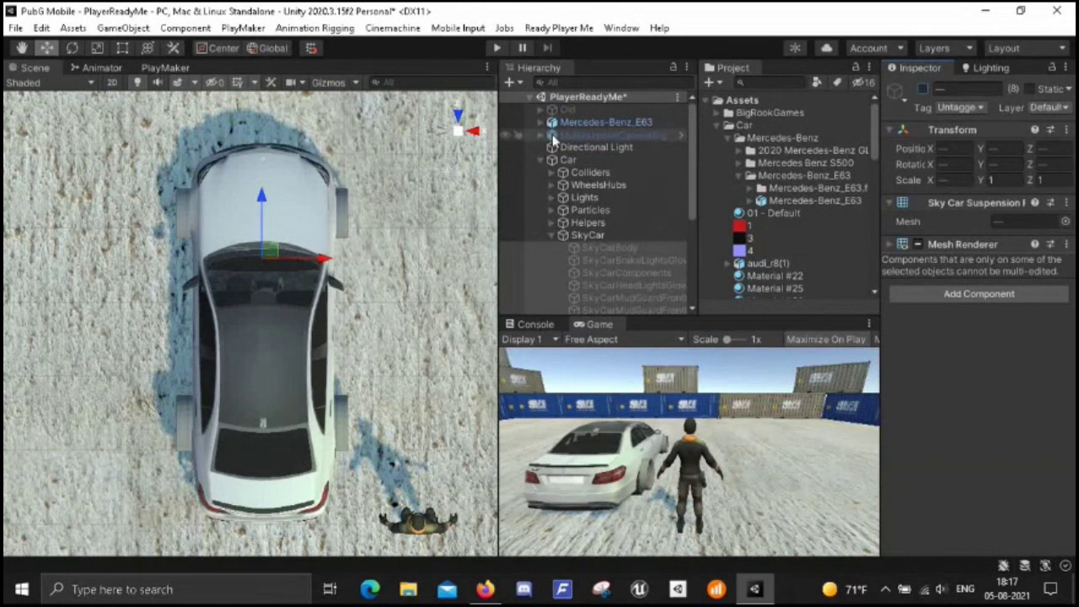
pyautogui.click(564, 124)
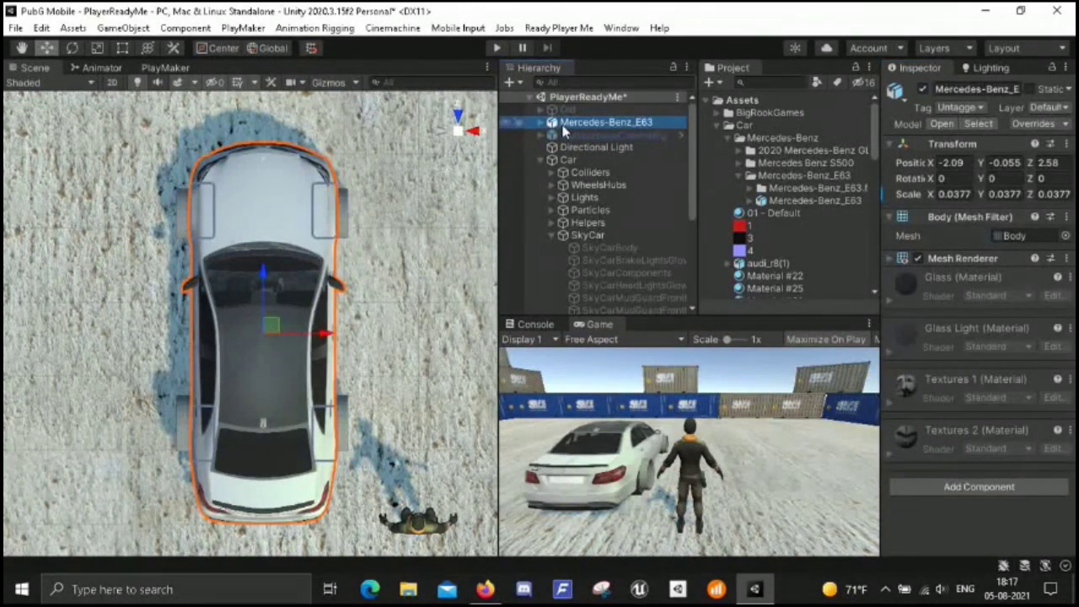
pyautogui.rightClick(564, 131)
pyautogui.moveTo(658, 324)
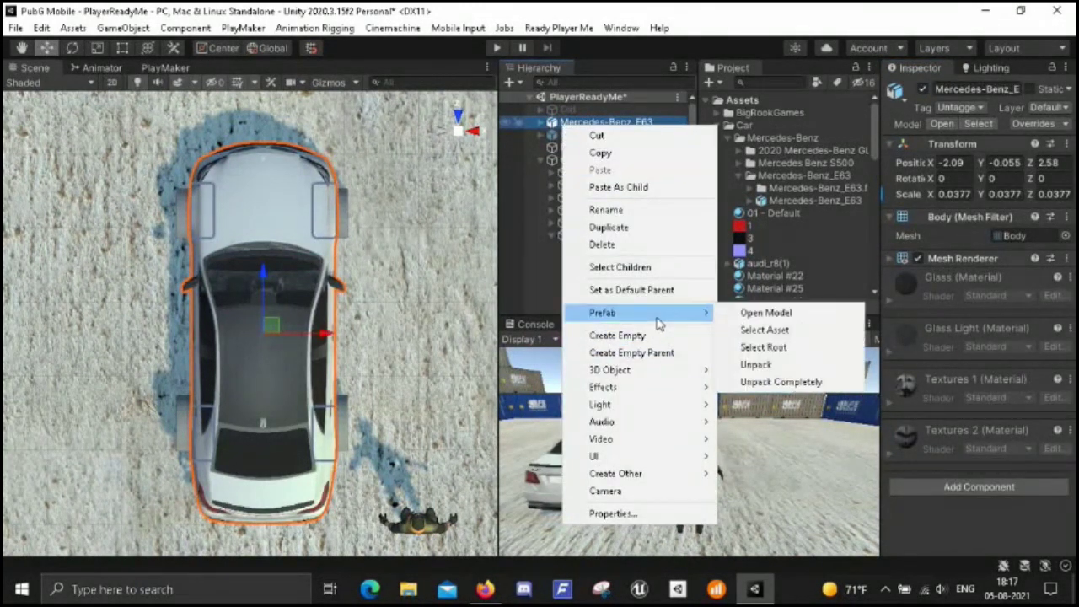
pyautogui.click(756, 364)
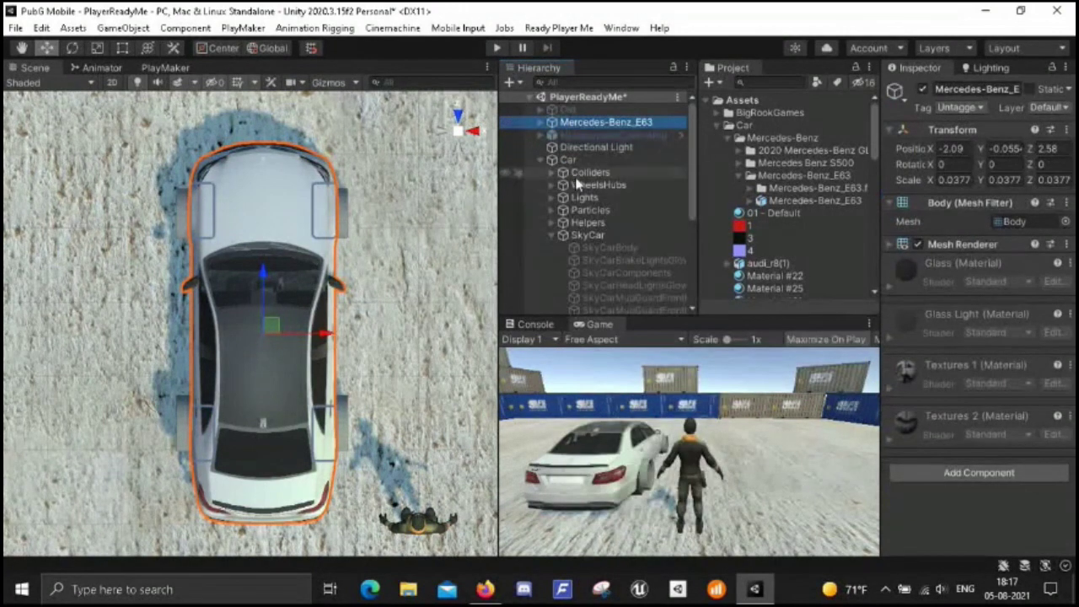
# - Delete the Mercedes's own wheels: Wheel_BL, Wheel_BR, Wheel_FL and Wheel_FR
pyautogui.click(539, 122)
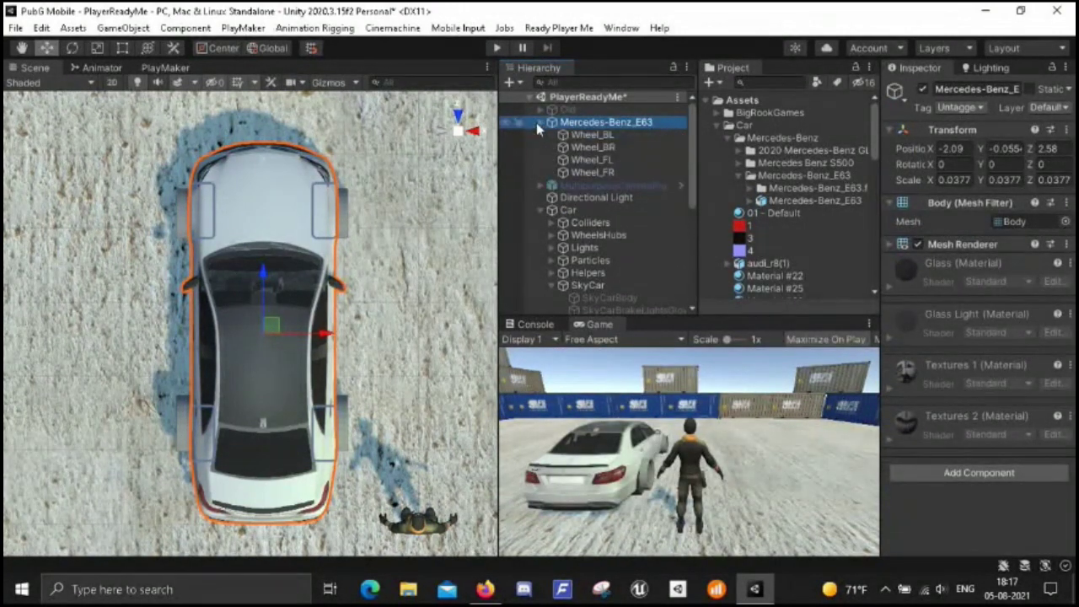
pyautogui.click(604, 135)
pyautogui.keyDown('shift'); pyautogui.click(613, 172); pyautogui.keyUp('shift')
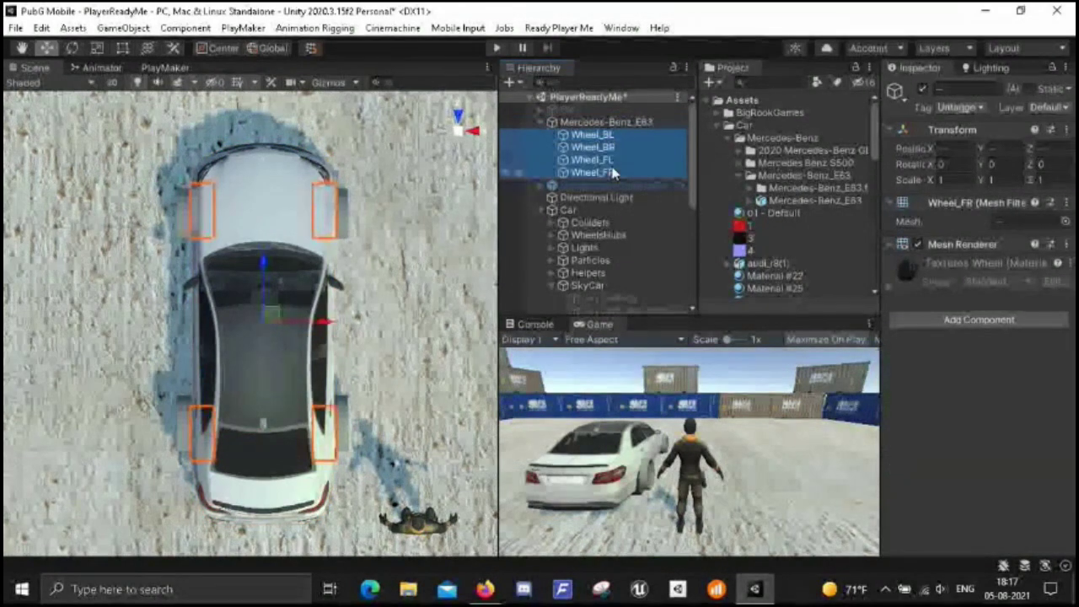
pyautogui.press('Delete')
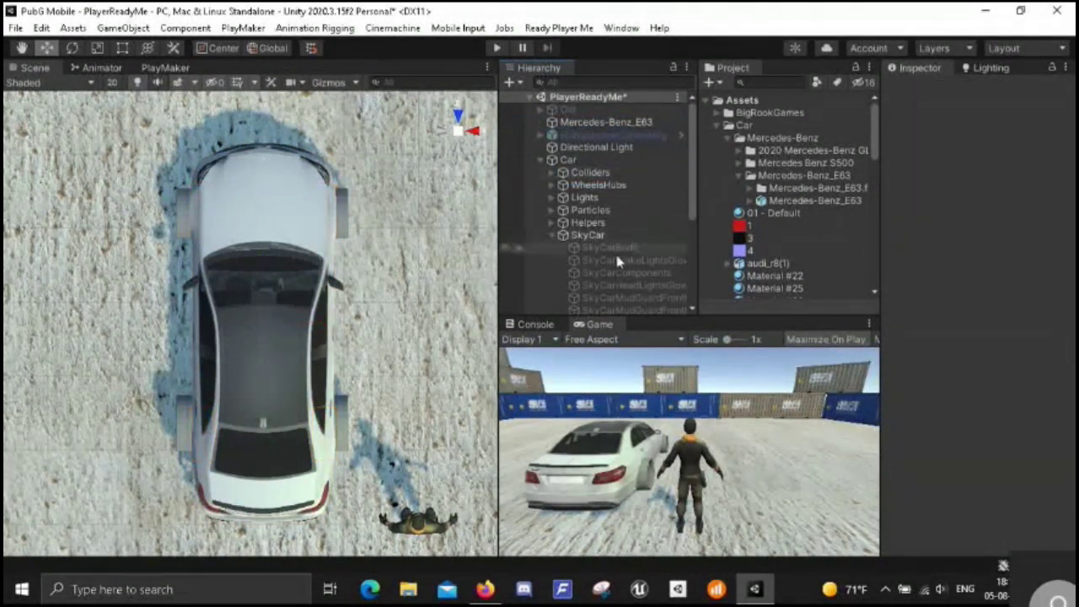
# - Make Mercedes-Benz_E63 a child of the Car object, with the scene shown from the car's side
pyautogui.moveTo(409, 364); pyautogui.dragTo(392, 354, button='right')
pyautogui.keyDown('alt'); pyautogui.moveTo(392, 354); pyautogui.dragTo(270, 338); pyautogui.keyUp('alt')
pyautogui.scroll(1, 323, 419)
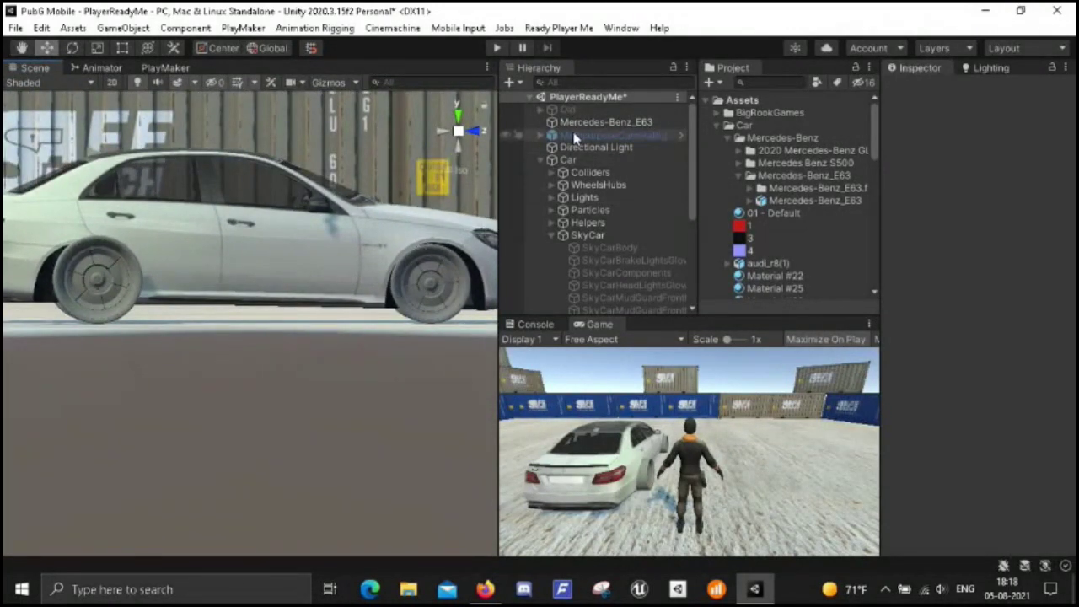
pyautogui.moveTo(582, 123); pyautogui.dragTo(569, 165)
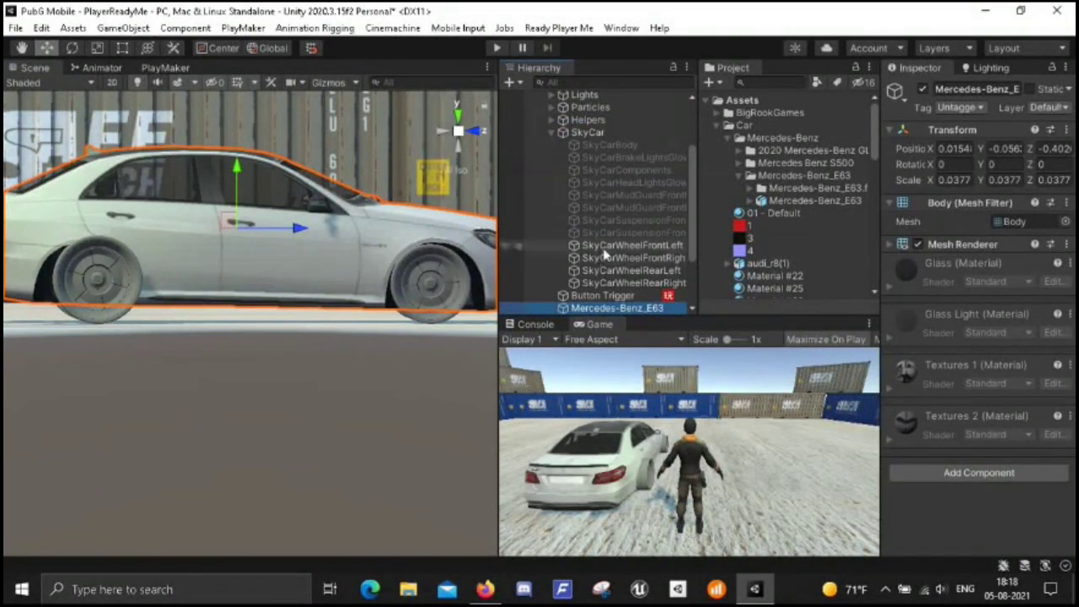
# - Delete the eight deactivated SkyCar parts, from SkyCarBody through the front suspension, keeping only the four SkyCar wheels
pyautogui.scroll(3, 584, 234)
pyautogui.scroll(-4, 584, 234)
pyautogui.scroll(4, 621, 238)
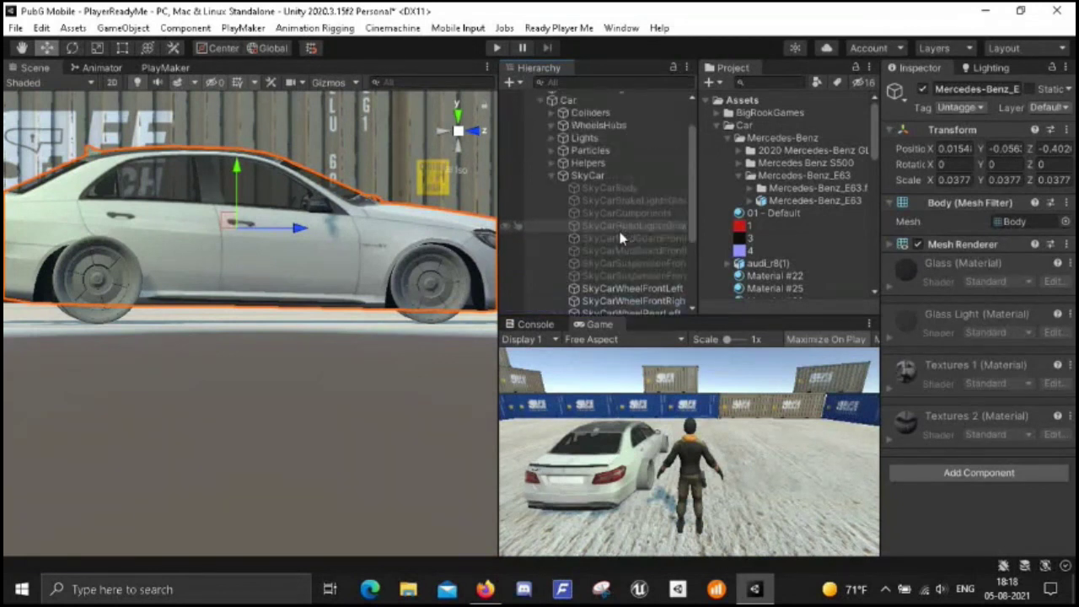
pyautogui.scroll(-2, 622, 236)
pyautogui.scroll(-3, 621, 236)
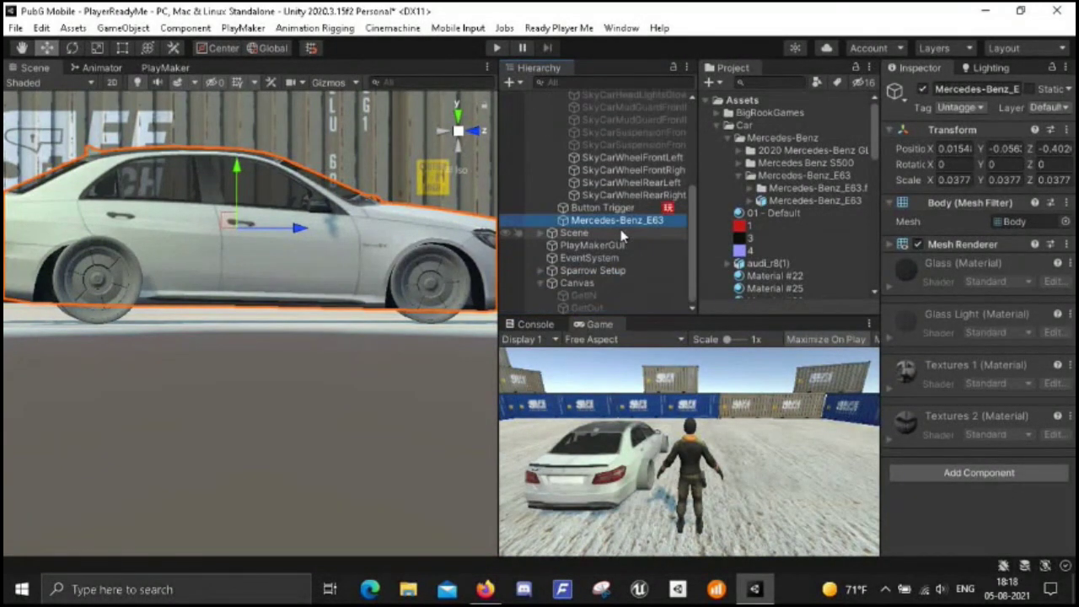
pyautogui.scroll(4, 621, 236)
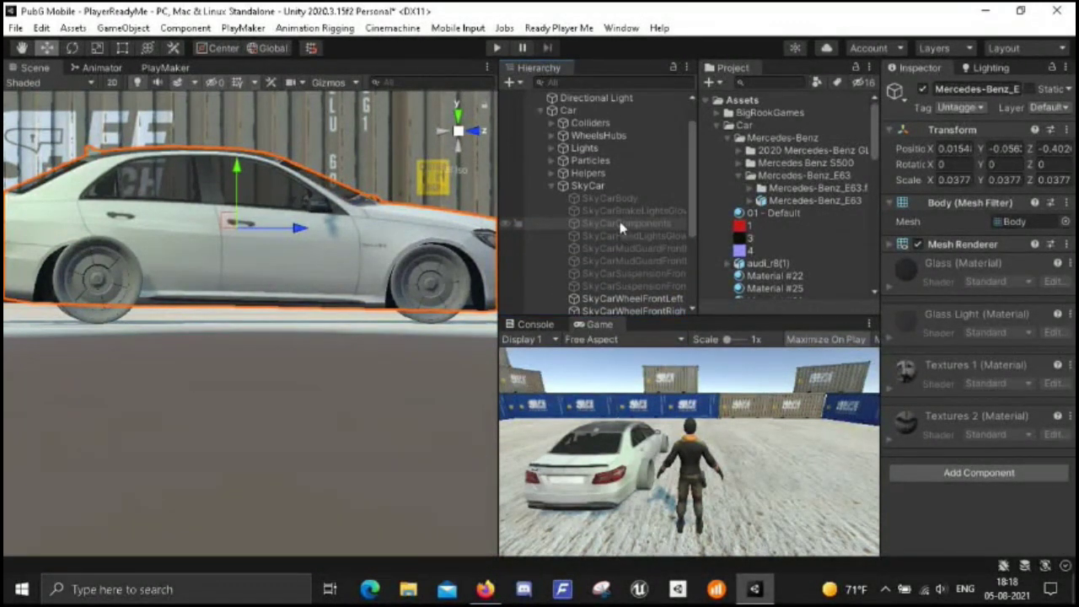
pyautogui.click(614, 199)
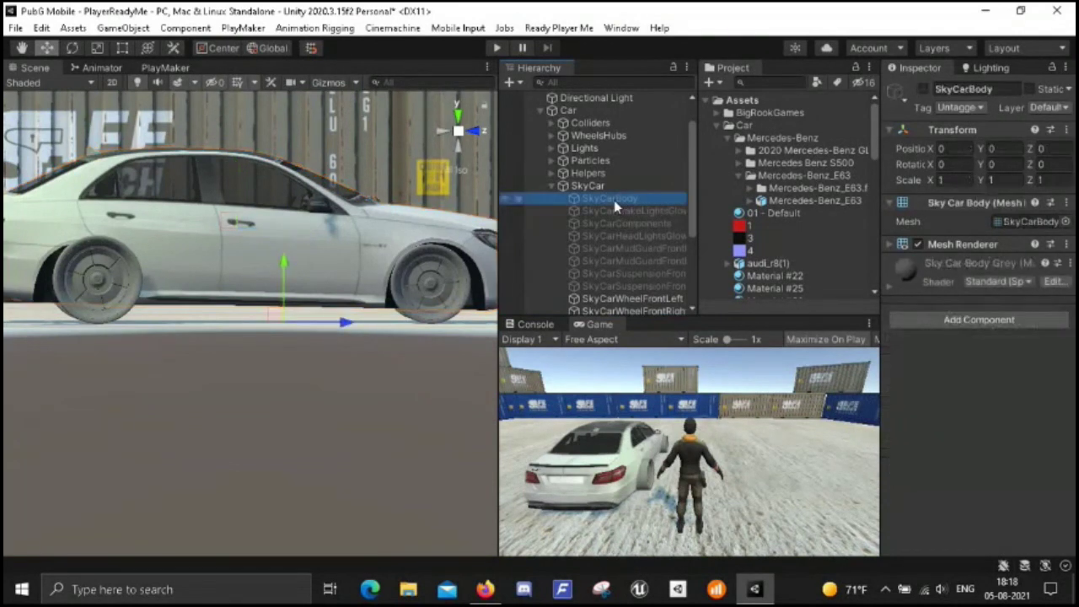
pyautogui.keyDown('shift'); pyautogui.click(618, 287); pyautogui.keyUp('shift')
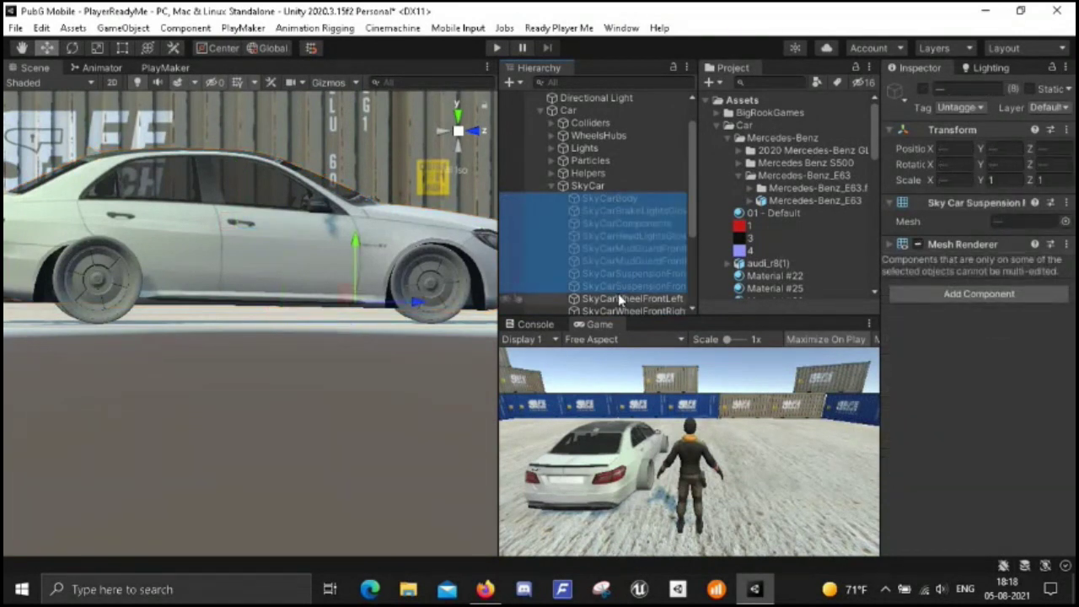
pyautogui.press('Delete')
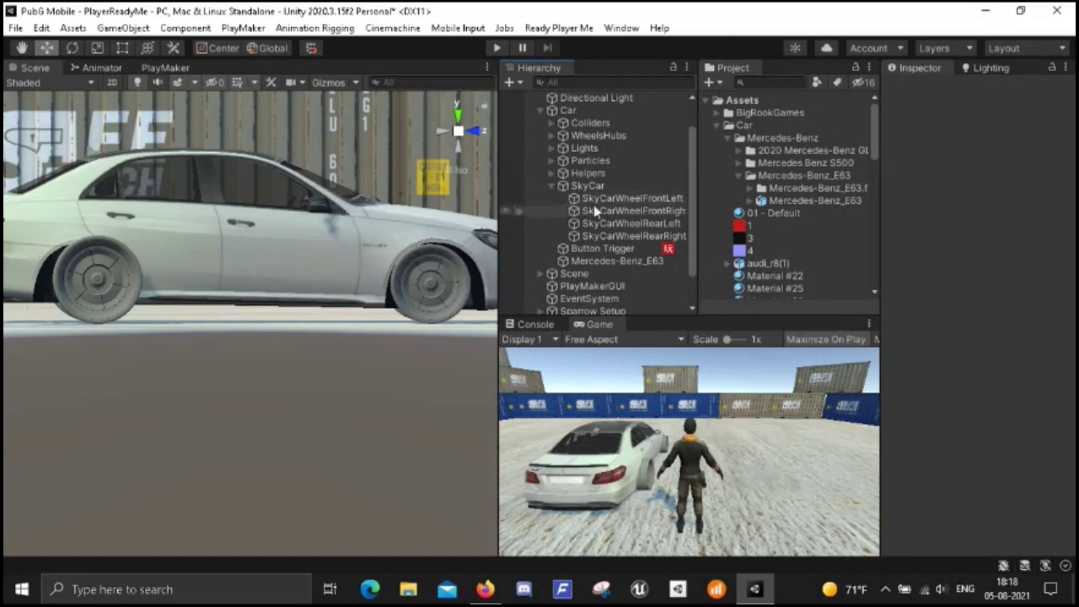
# - Raise the Mercedes-Benz_E63 body slightly over the wheels, to a local Y position of about -0.016
pyautogui.click(595, 261)
pyautogui.moveTo(239, 174); pyautogui.dragTo(241, 176)
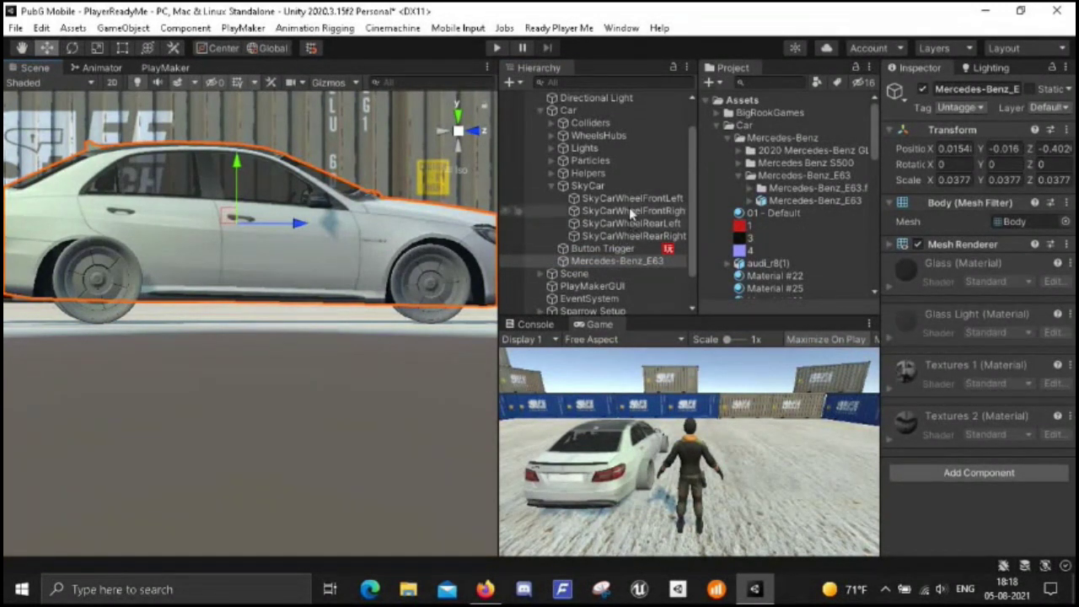
# - Move both rear wheel hubs together with both SkyCar rear wheels slightly backward along Z to fit the Mercedes's rear wheel arches
pyautogui.click(551, 136)
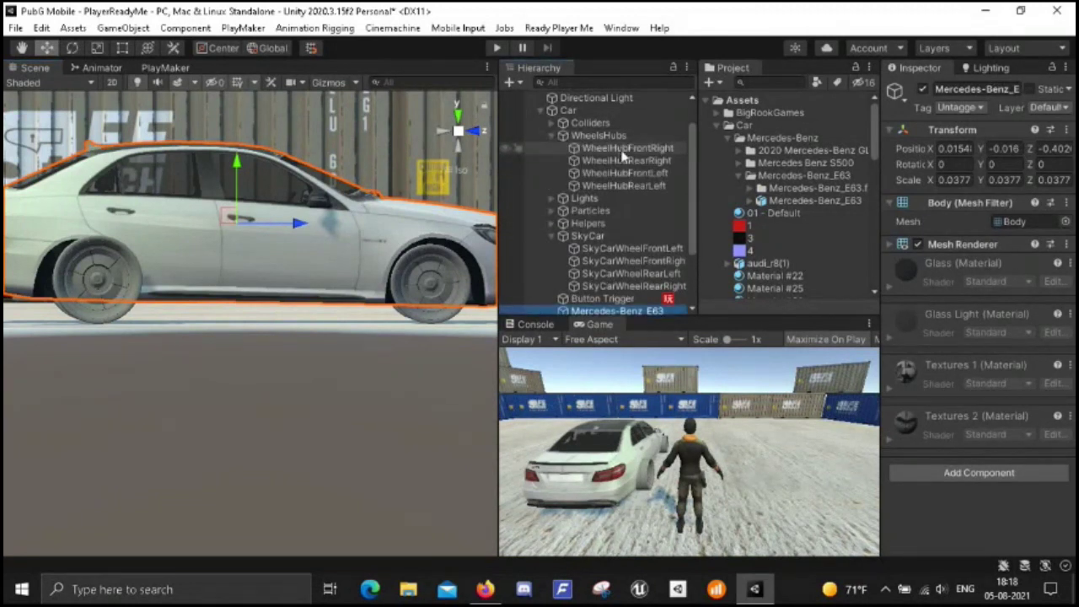
pyautogui.scroll(-1, 629, 172)
pyautogui.scroll(1, 628, 170)
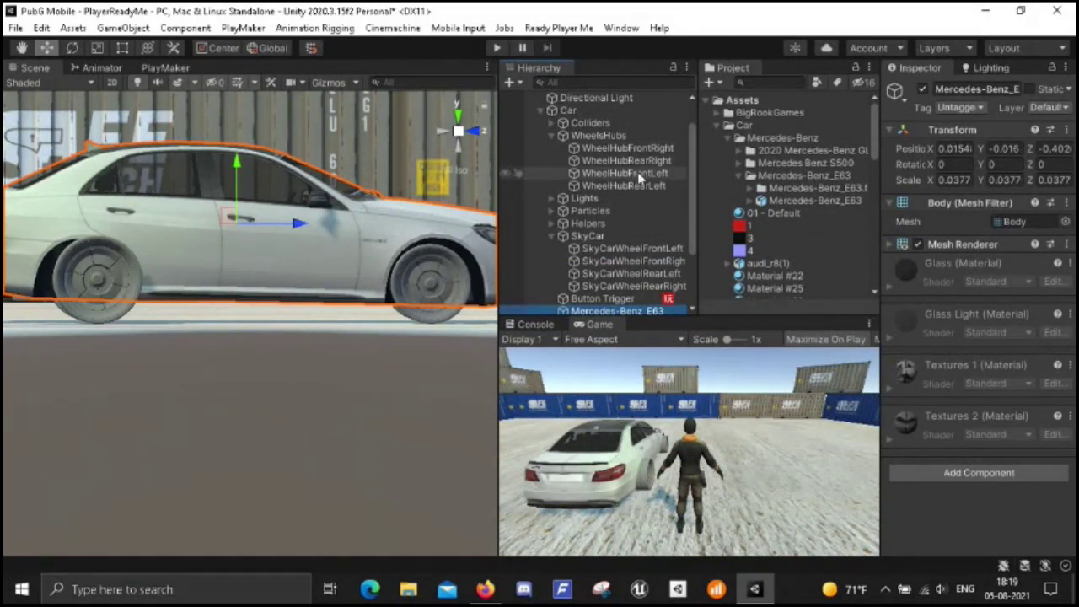
pyautogui.click(639, 186)
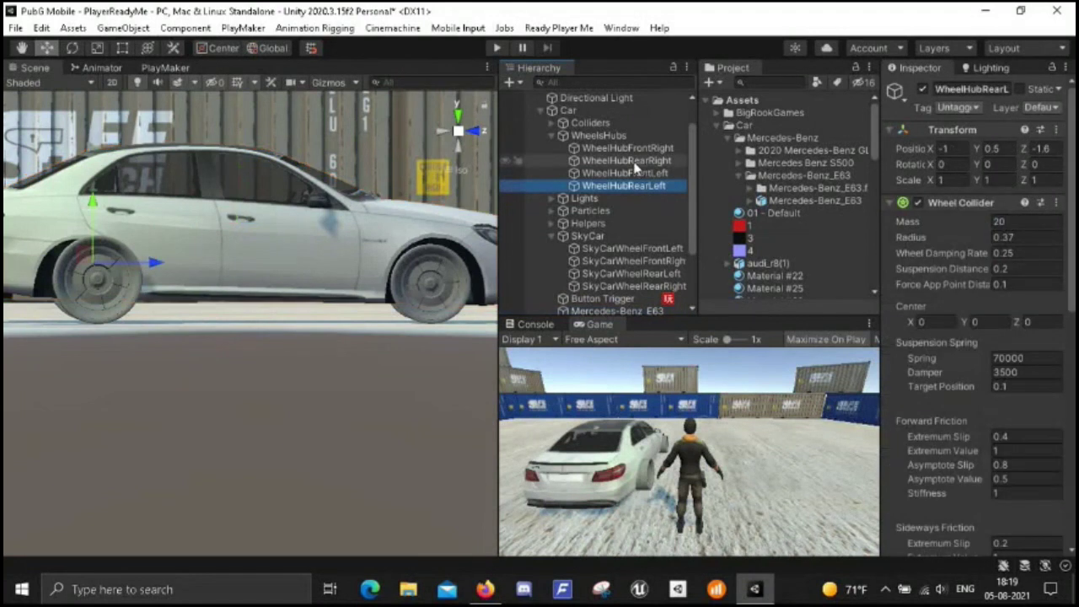
pyautogui.keyDown('ctrl'); pyautogui.click(642, 159); pyautogui.keyUp('ctrl')
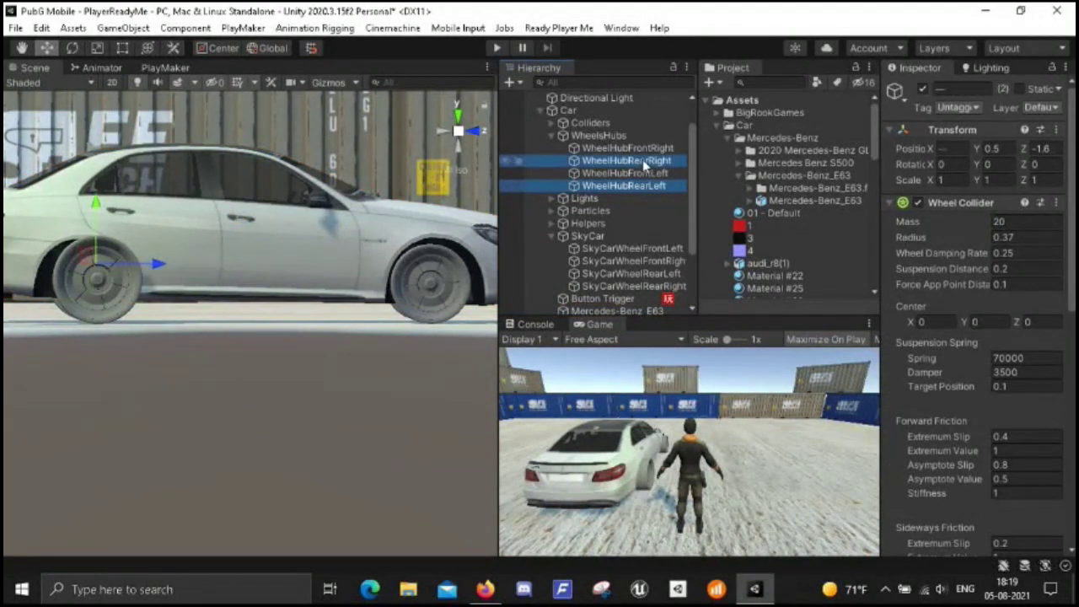
pyautogui.scroll(-1, 647, 219)
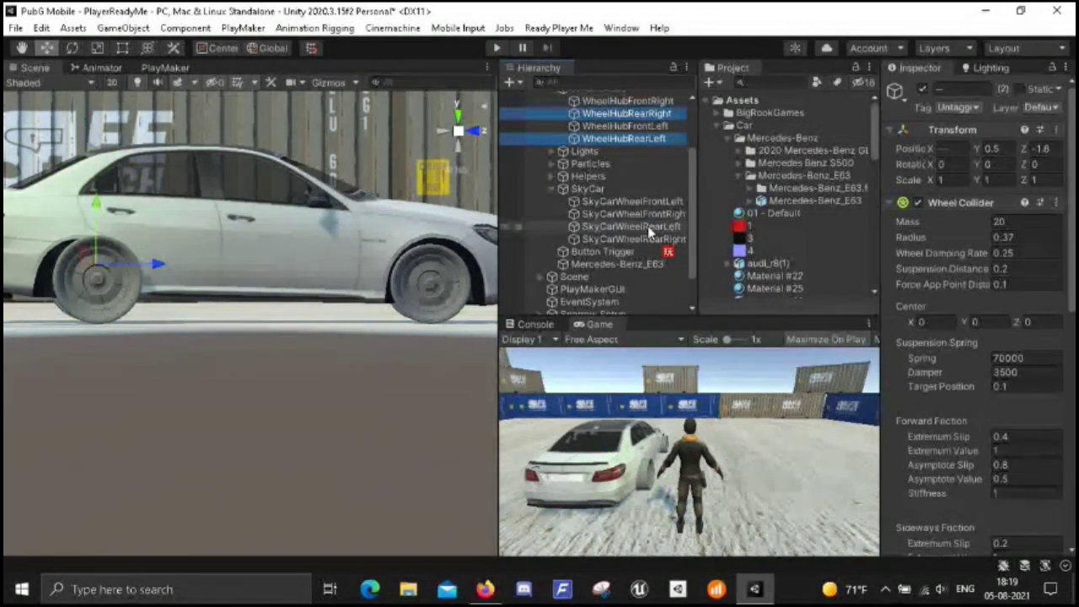
pyautogui.keyDown('ctrl'); pyautogui.click(648, 225); pyautogui.keyUp('ctrl')
pyautogui.keyDown('ctrl'); pyautogui.click(641, 238); pyautogui.keyUp('ctrl')
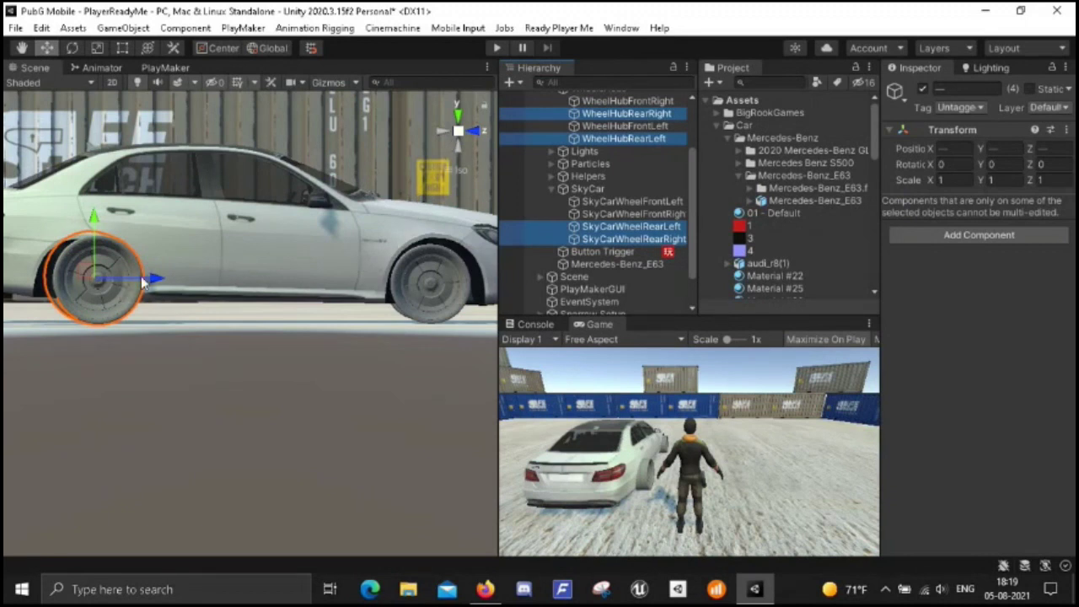
pyautogui.moveTo(151, 284); pyautogui.dragTo(139, 289)
pyautogui.moveTo(244, 295); pyautogui.dragTo(249, 297, button='middle')
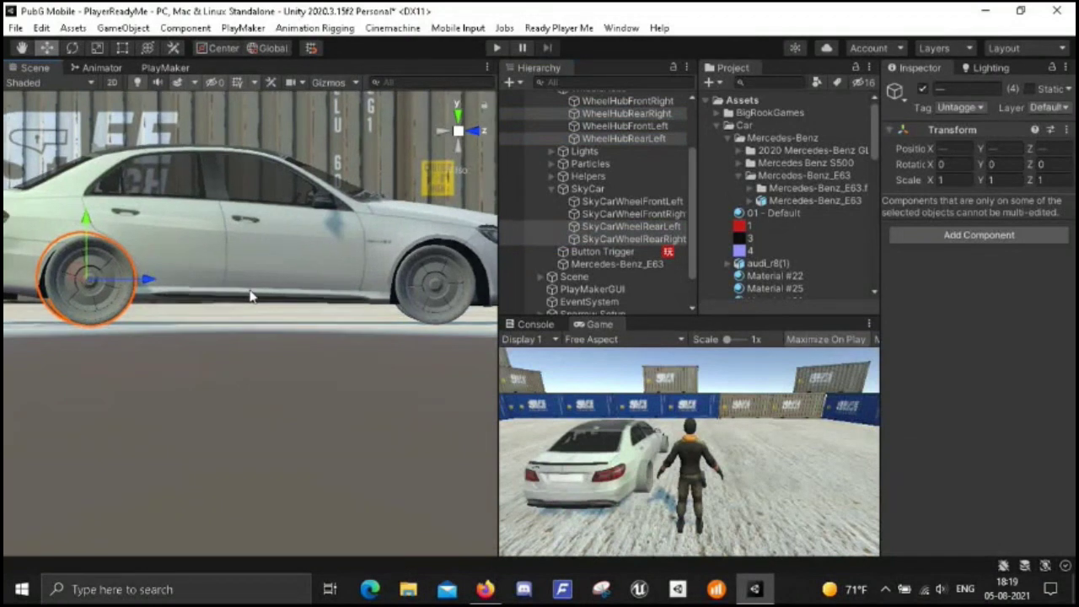
pyautogui.moveTo(409, 243); pyautogui.dragTo(372, 277, button='middle')
pyautogui.moveTo(235, 310); pyautogui.dragTo(282, 283, button='middle')
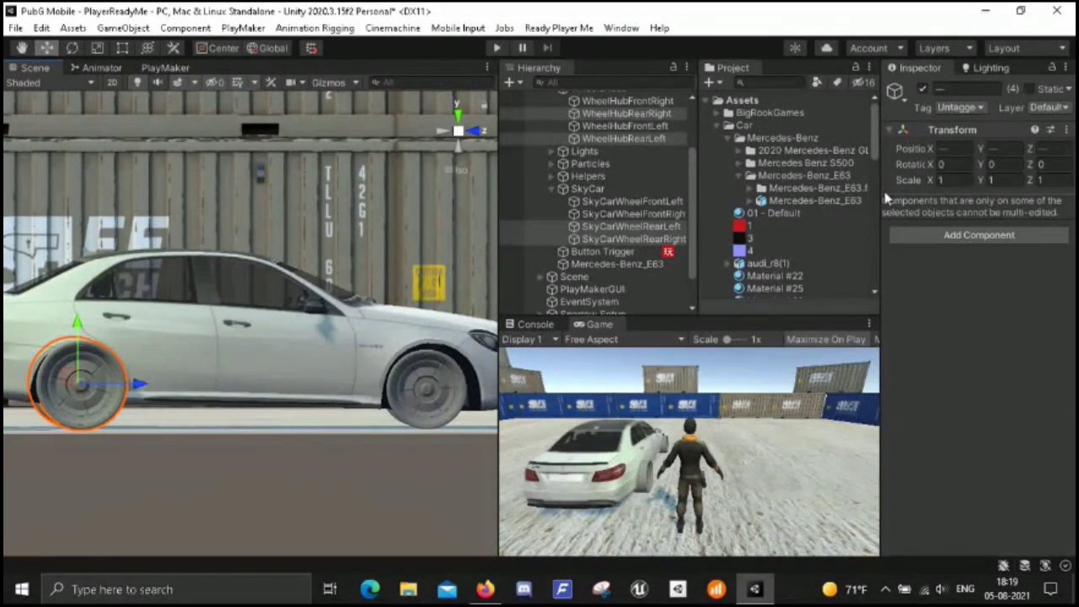
# - Scale both rear wheel hubs and SkyCar rear wheels uniformly to about 0.875 and shift them slightly backward along Z
pyautogui.click(98, 48)
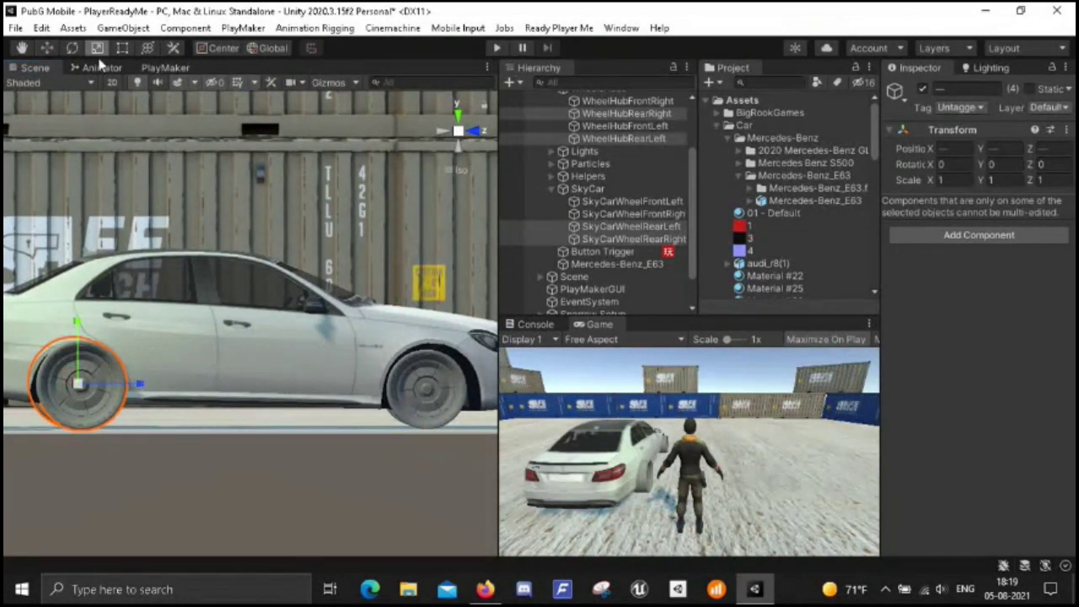
pyautogui.moveTo(76, 386); pyautogui.dragTo(72, 401)
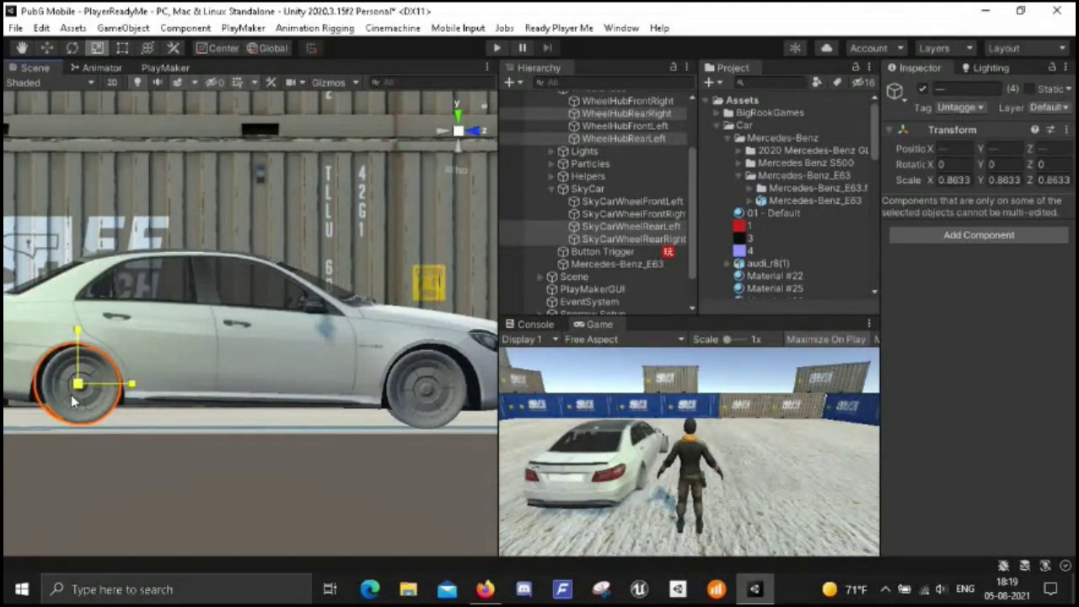
pyautogui.moveTo(73, 402); pyautogui.dragTo(73, 402)
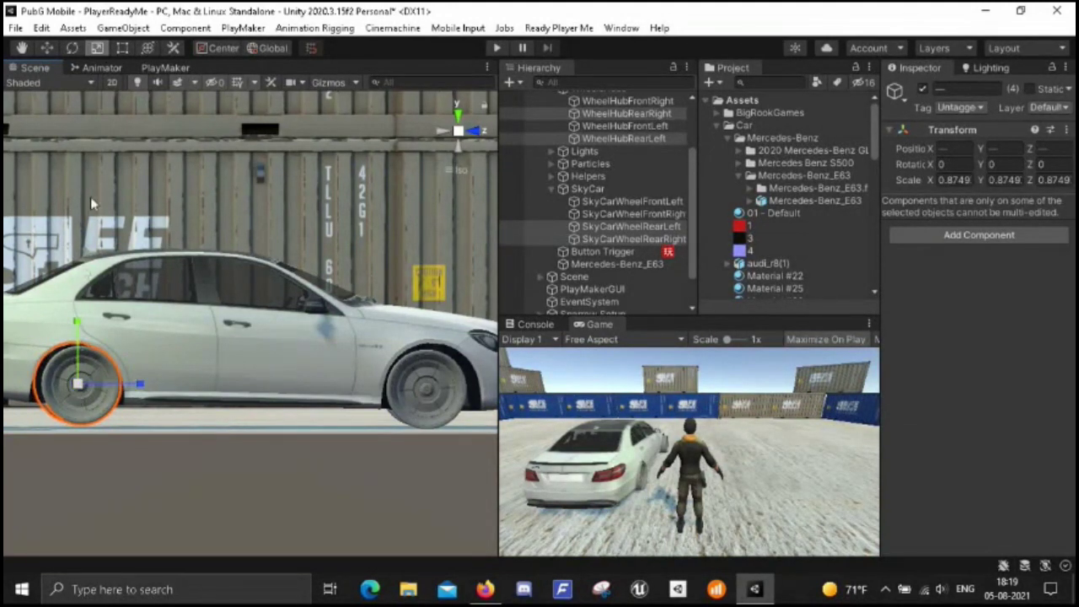
pyautogui.click(48, 48)
pyautogui.moveTo(139, 385); pyautogui.dragTo(132, 398)
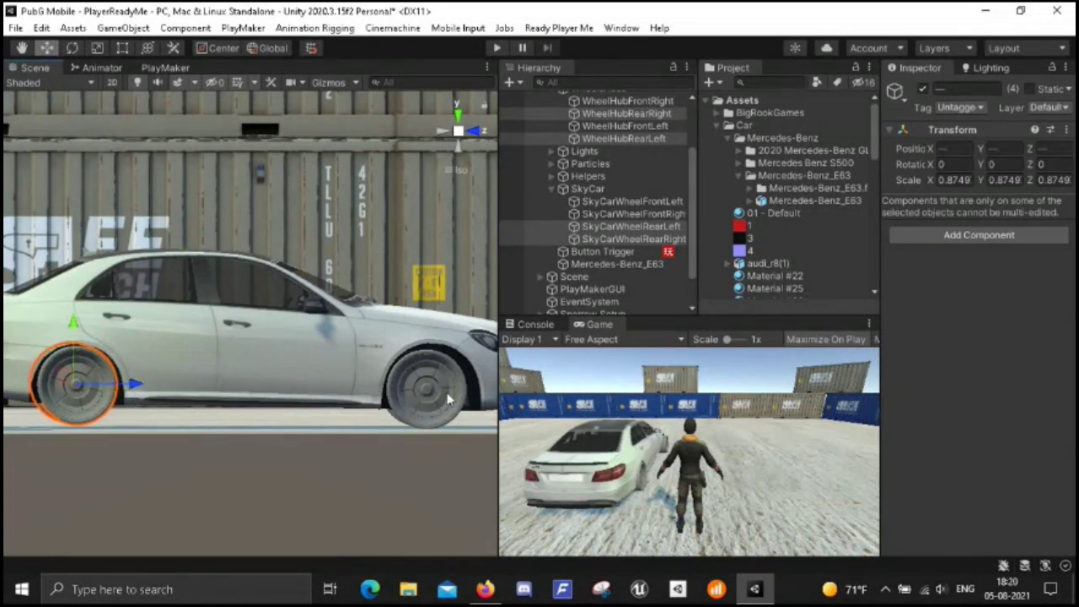
# - Move both front wheel hubs and both SkyCar front wheels slightly forward along Z to center them in the front wheel arches
pyautogui.click(628, 216)
pyautogui.keyDown('ctrl'); pyautogui.click(628, 203); pyautogui.keyUp('ctrl')
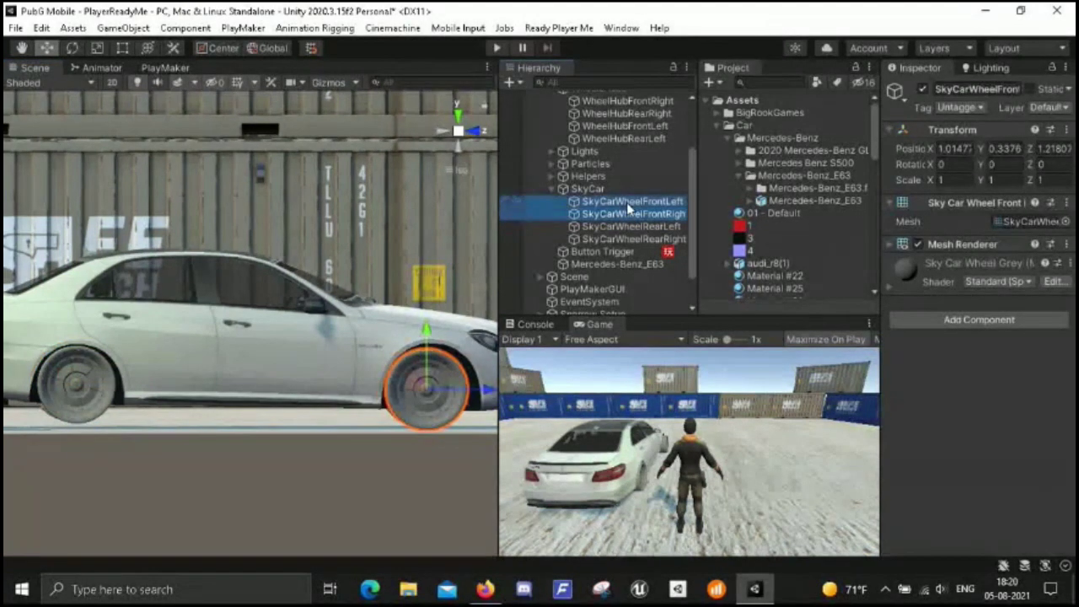
pyautogui.scroll(2, 631, 194)
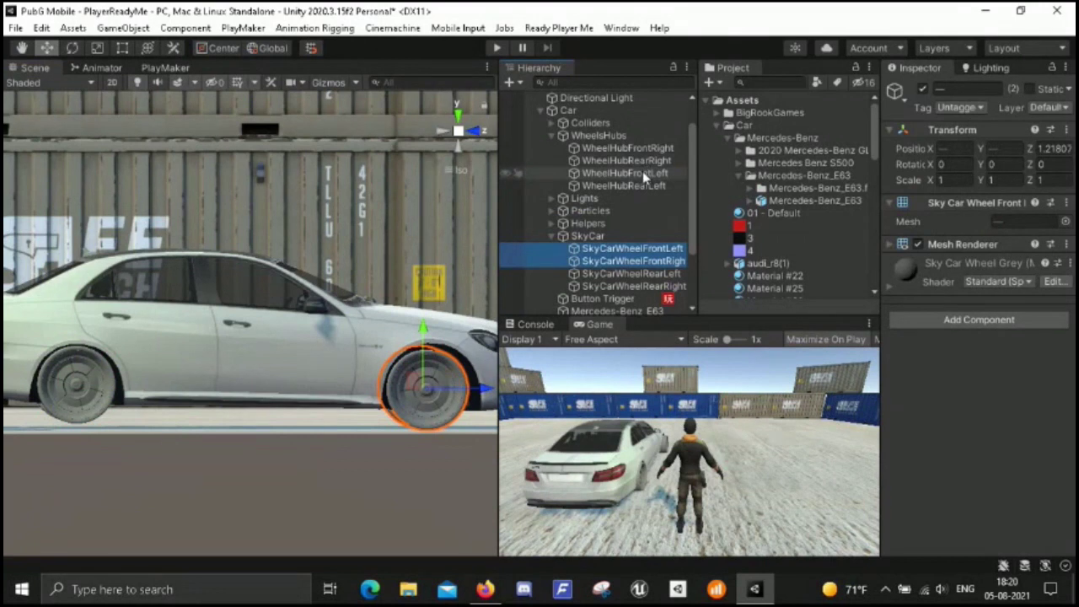
pyautogui.keyDown('ctrl'); pyautogui.click(642, 172); pyautogui.keyUp('ctrl')
pyautogui.keyDown('ctrl'); pyautogui.click(649, 149); pyautogui.keyUp('ctrl')
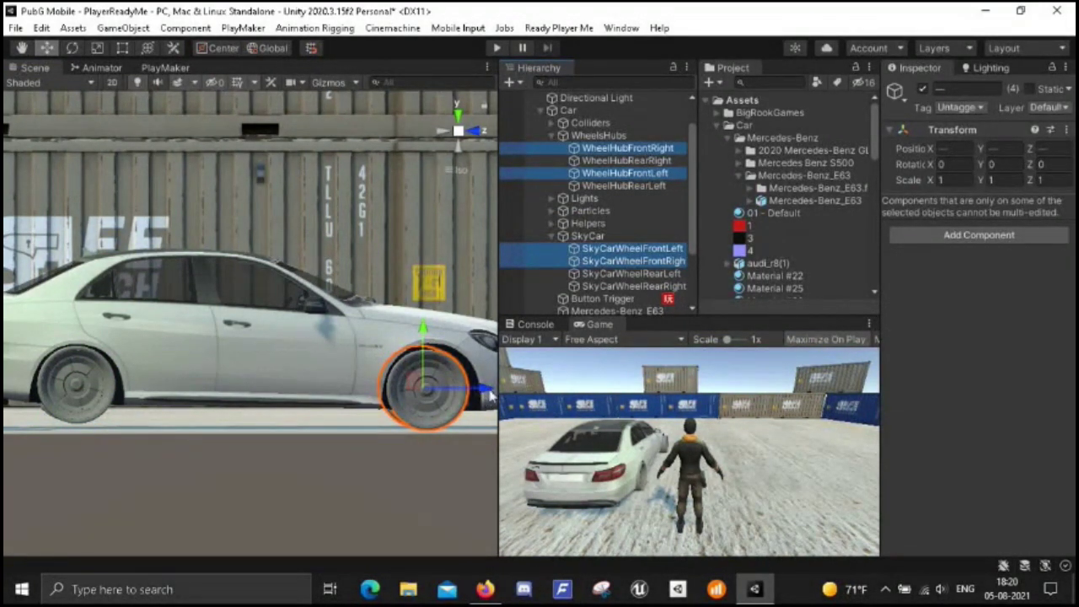
pyautogui.moveTo(484, 392); pyautogui.dragTo(491, 393)
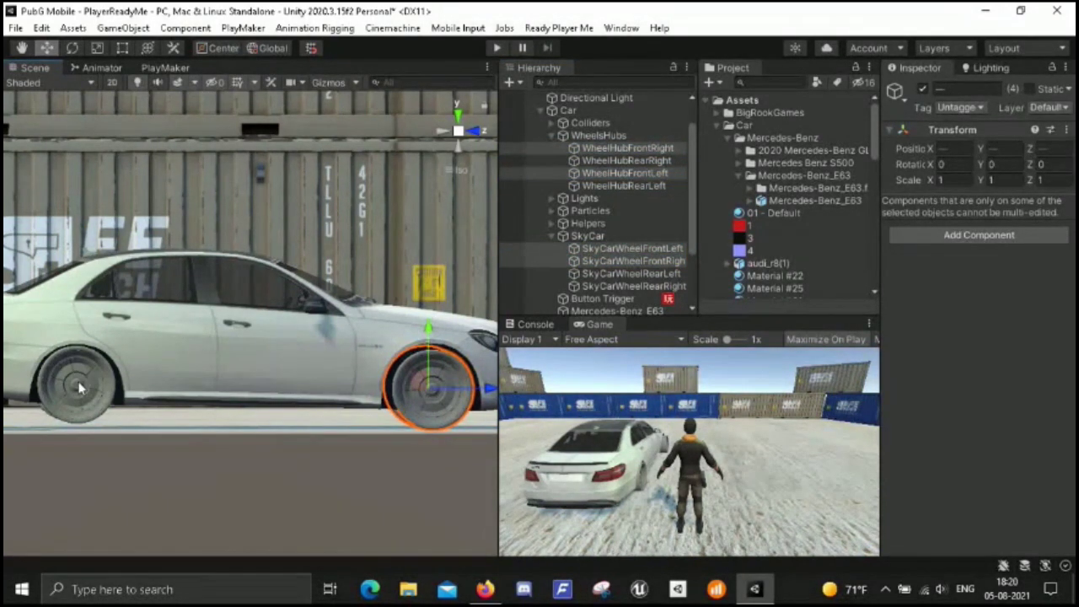
# - Lower both rear wheel hubs and both SkyCar rear wheels slightly along Y to match the height of the front wheels
pyautogui.click(631, 157)
pyautogui.keyDown('ctrl'); pyautogui.click(630, 187); pyautogui.keyUp('ctrl')
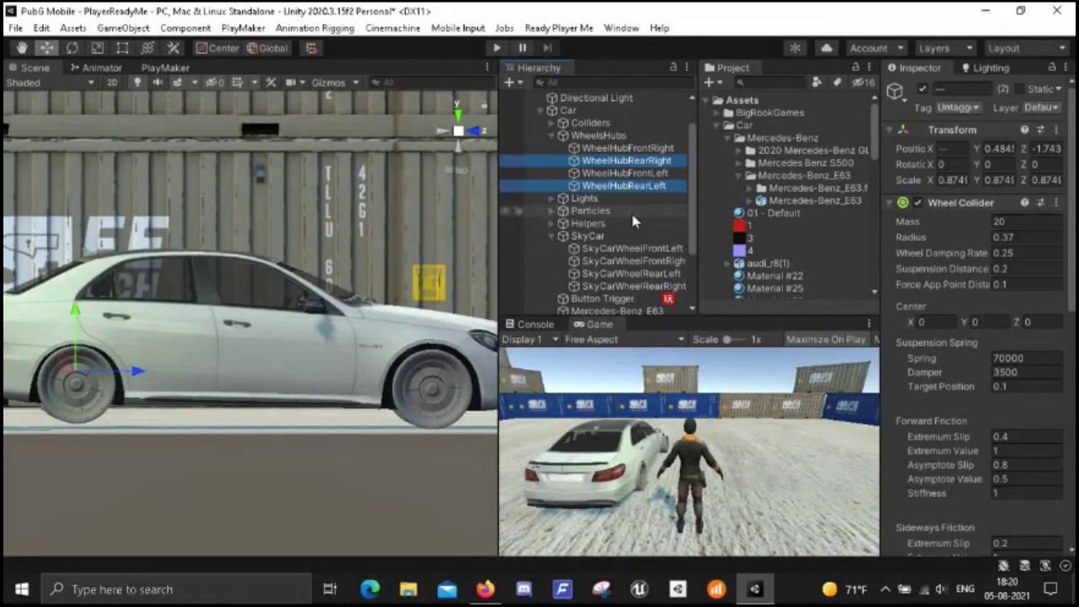
pyautogui.keyDown('ctrl'); pyautogui.click(629, 274); pyautogui.keyUp('ctrl')
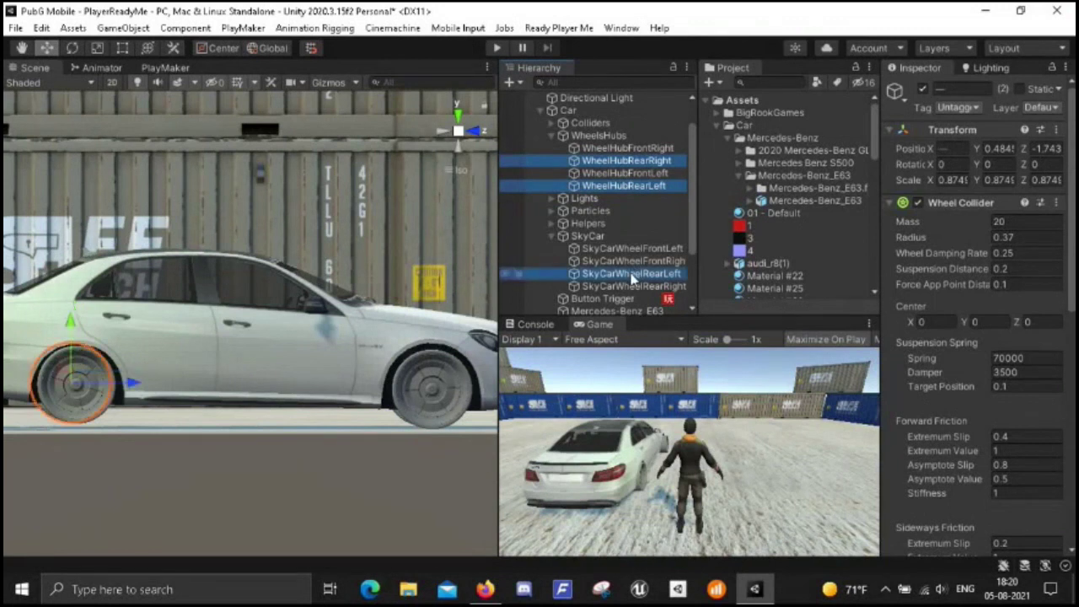
pyautogui.keyDown('ctrl'); pyautogui.click(625, 287); pyautogui.keyUp('ctrl')
pyautogui.moveTo(71, 318); pyautogui.dragTo(71, 321)
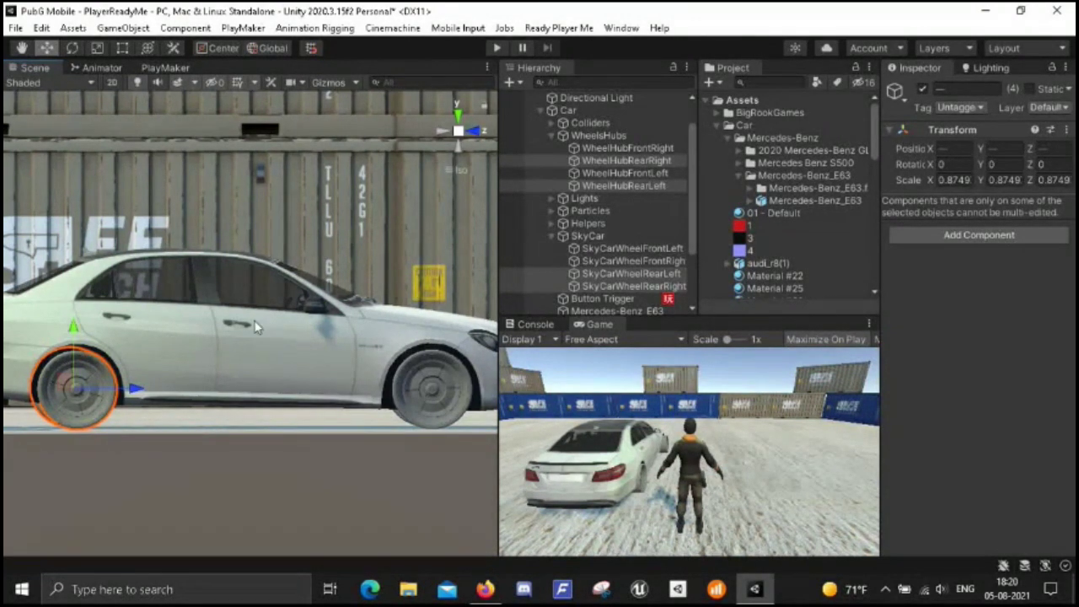
# - With the car shown from above, nudge both right-side wheel hubs and SkyCar right wheels slightly along X
pyautogui.click(460, 116)
pyautogui.moveTo(262, 312); pyautogui.dragTo(349, 342, button='middle')
pyautogui.scroll(-3, 310, 311)
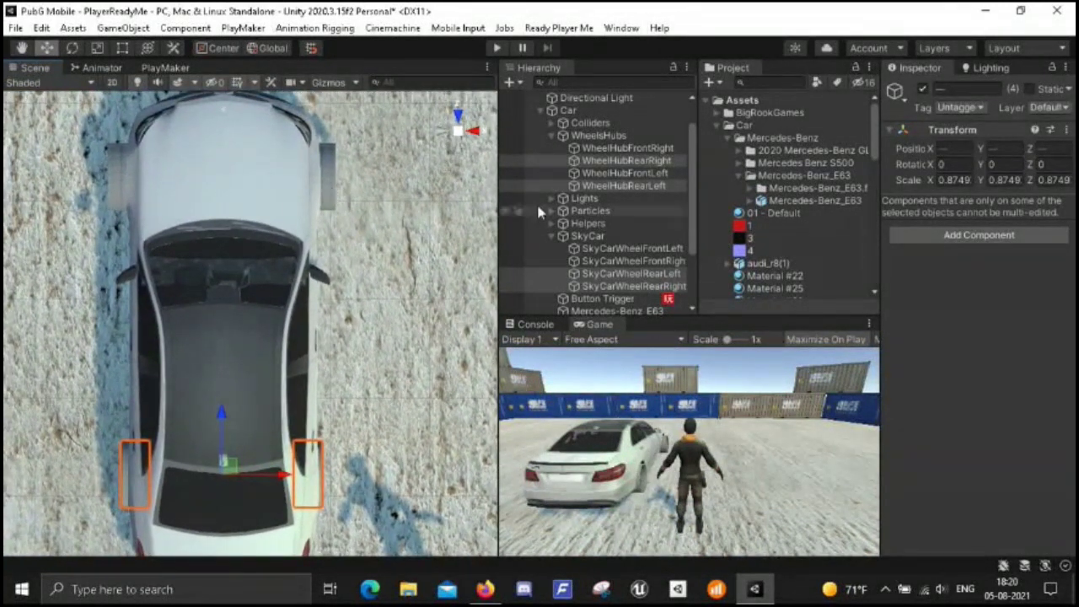
pyautogui.click(618, 149)
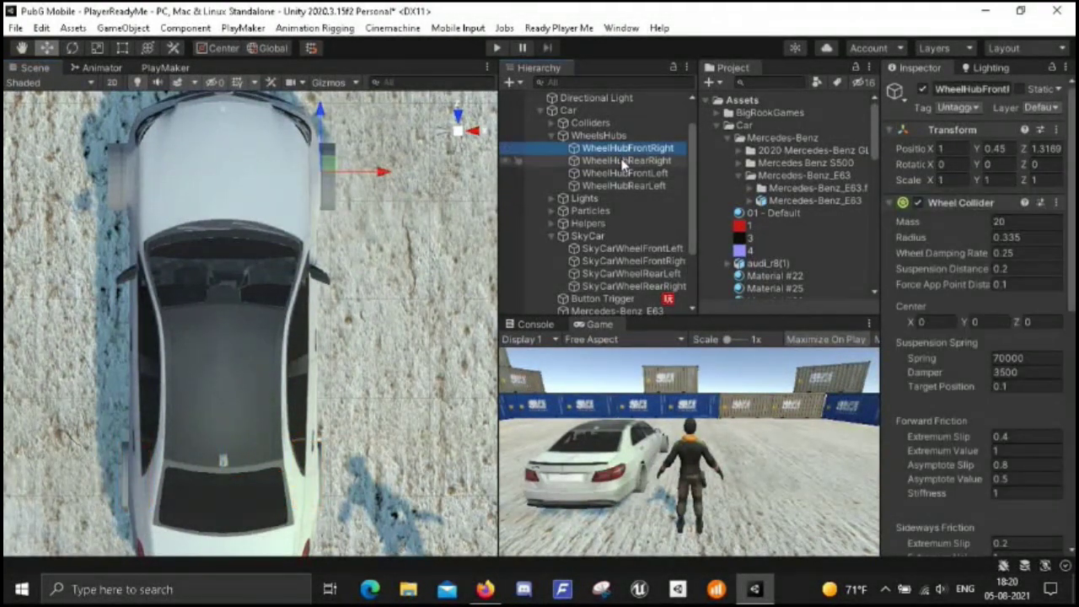
pyautogui.keyDown('ctrl'); pyautogui.click(622, 161); pyautogui.keyUp('ctrl')
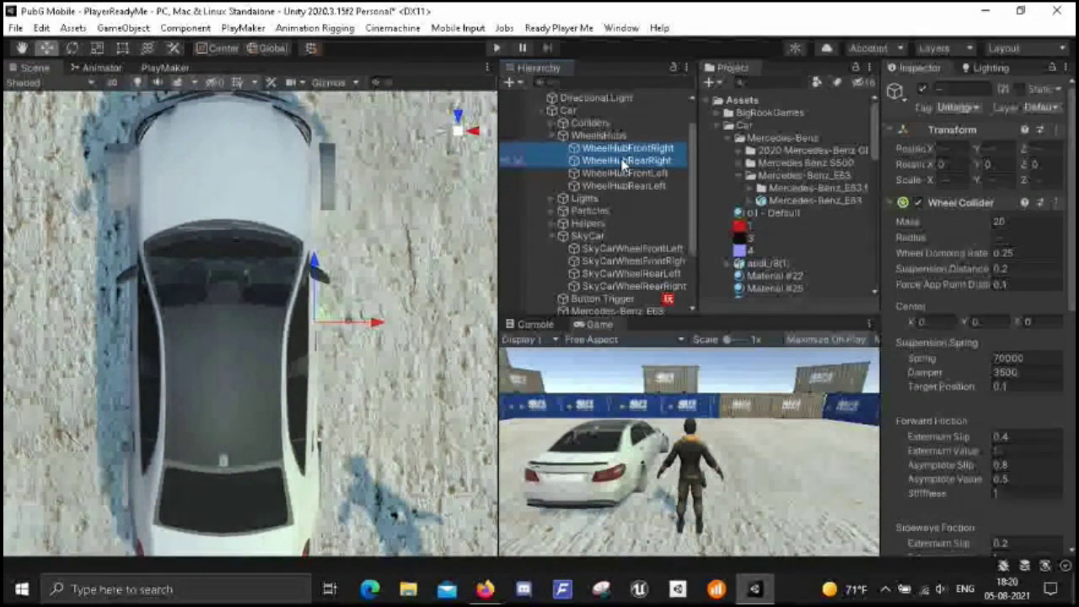
pyautogui.scroll(-2, 632, 211)
pyautogui.keyDown('ctrl'); pyautogui.click(632, 214); pyautogui.keyUp('ctrl')
pyautogui.keyDown('ctrl'); pyautogui.click(633, 240); pyautogui.keyUp('ctrl')
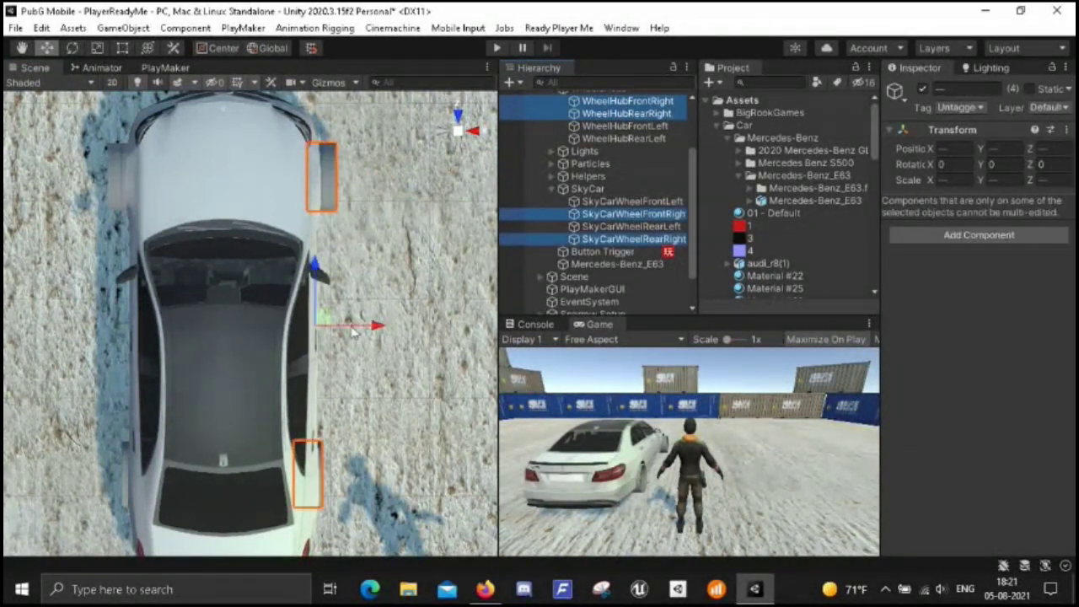
pyautogui.moveTo(376, 331); pyautogui.dragTo(376, 333)
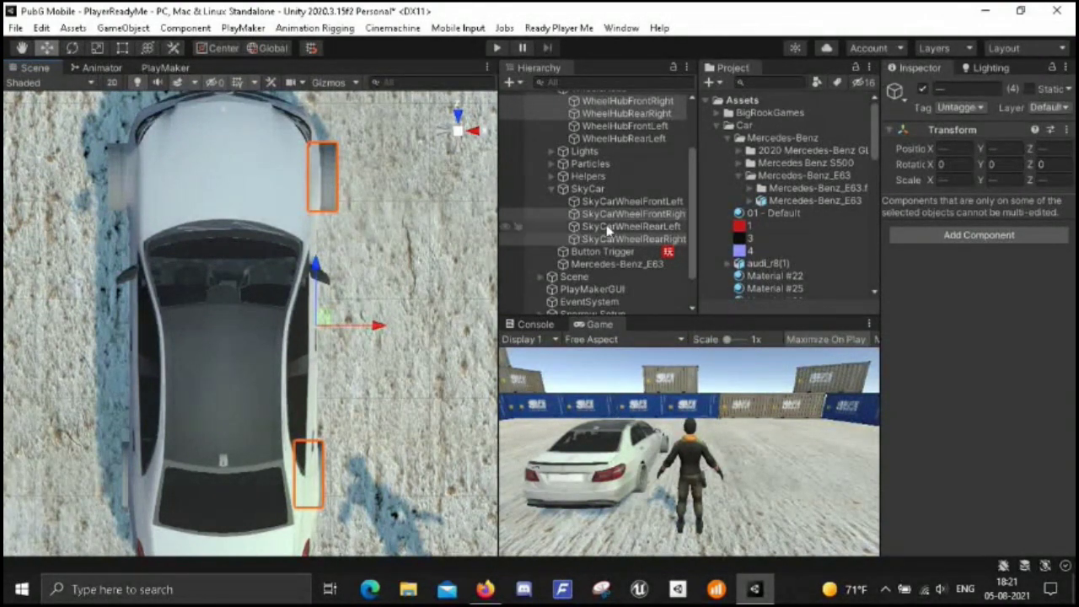
# - Move the front right and front left wheels, each with its wheel hub, inward along X to fit under the Mercedes's front fenders
pyautogui.click(638, 214)
pyautogui.keyDown('ctrl'); pyautogui.click(628, 100); pyautogui.keyUp('ctrl')
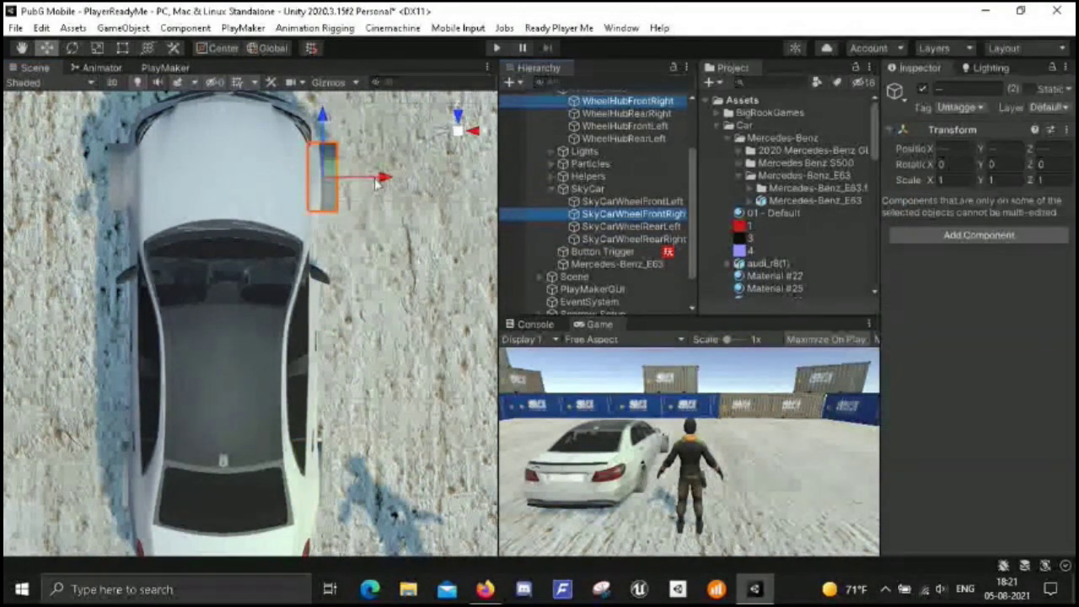
pyautogui.moveTo(379, 180); pyautogui.dragTo(366, 188)
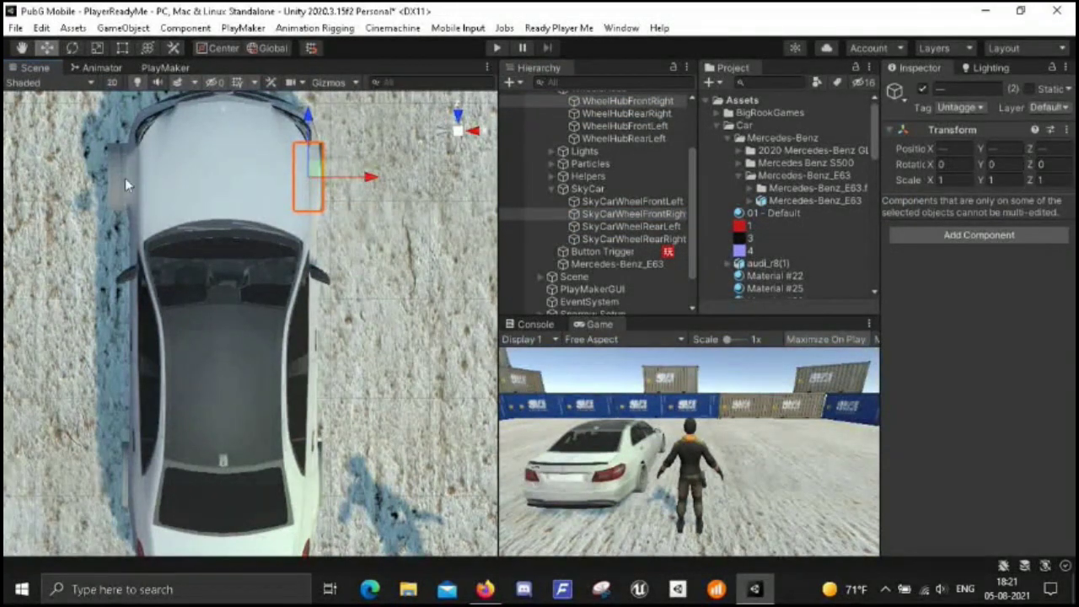
pyautogui.click(646, 128)
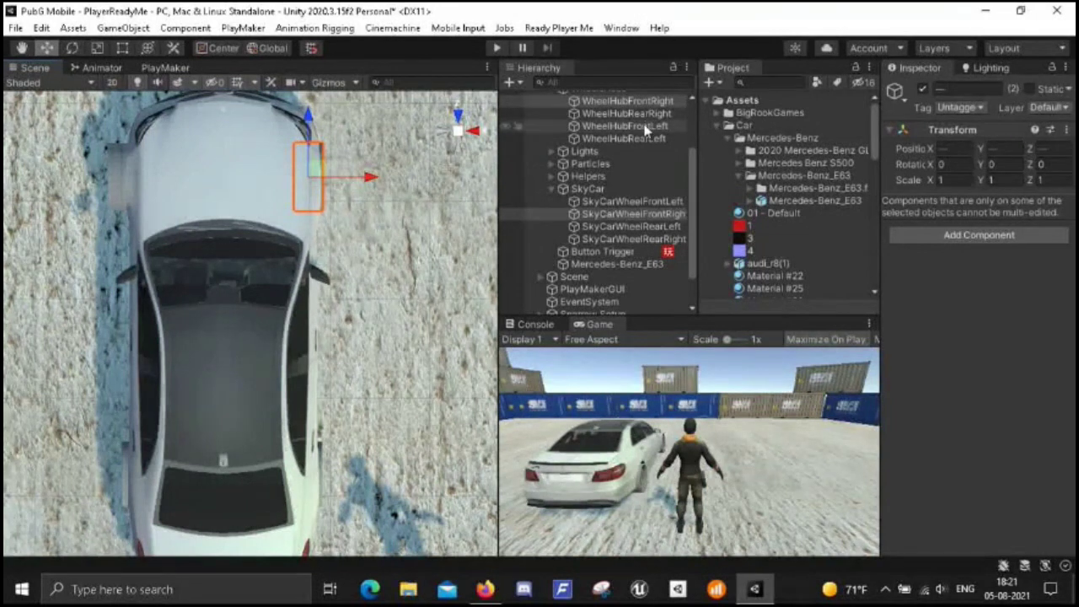
pyautogui.keyDown('ctrl'); pyautogui.click(644, 203); pyautogui.keyUp('ctrl')
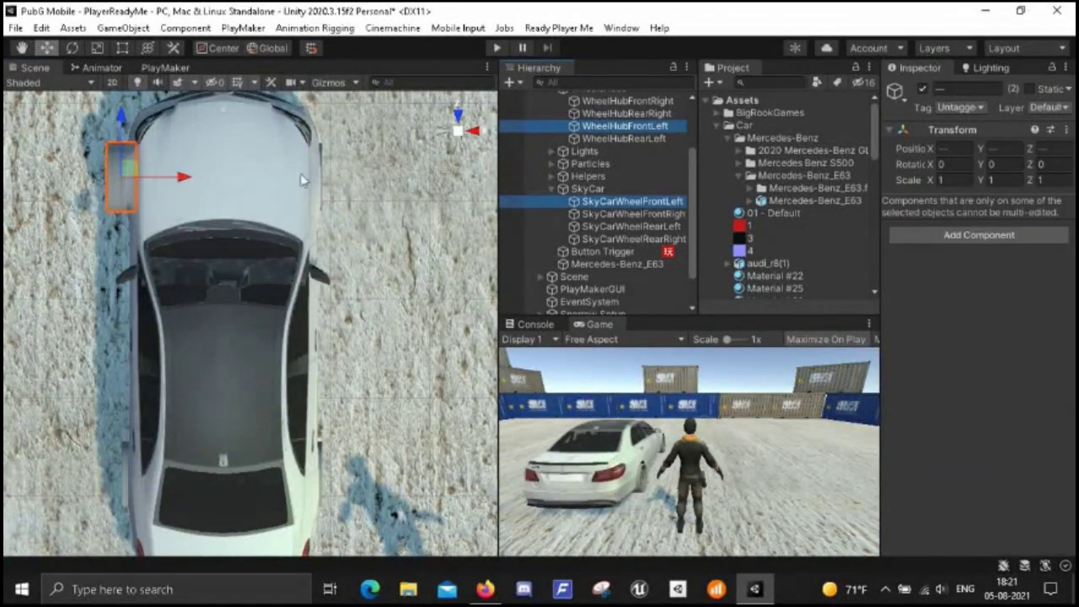
pyautogui.moveTo(181, 181); pyautogui.dragTo(195, 183)
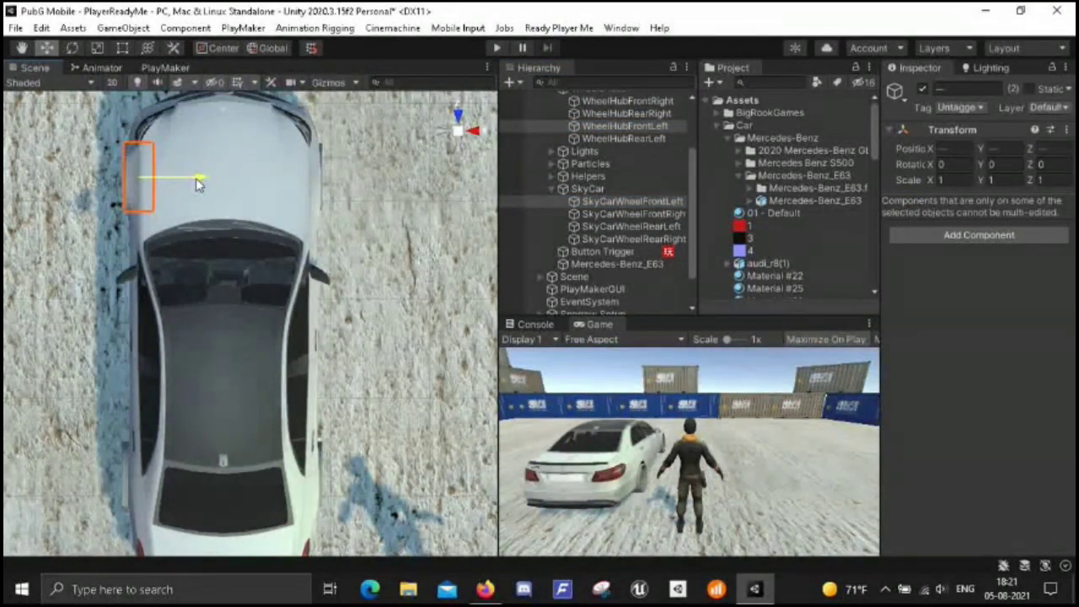
pyautogui.moveTo(196, 184); pyautogui.dragTo(196, 183)
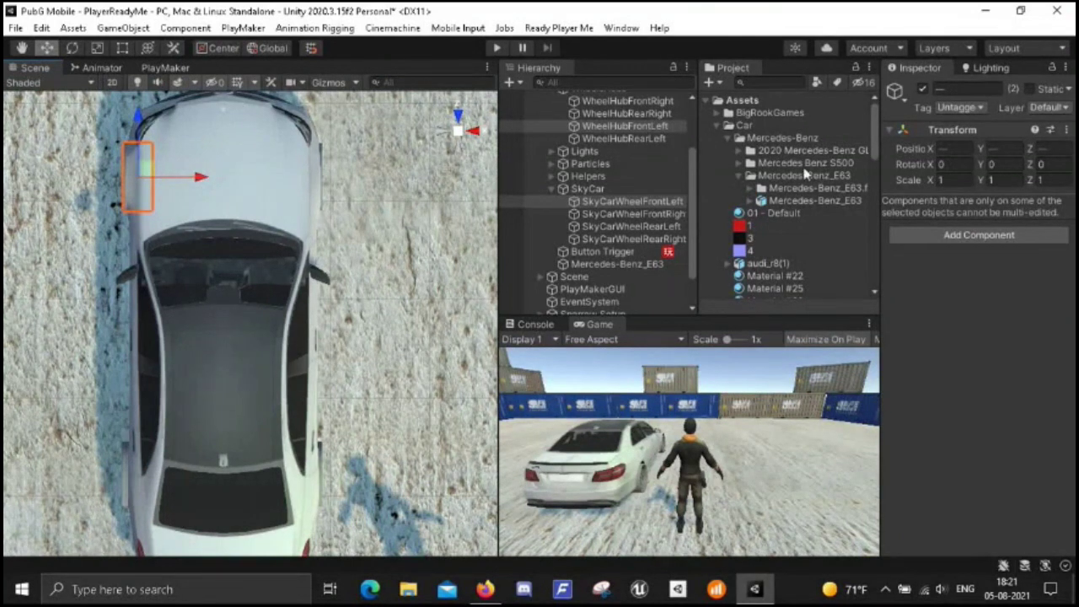
# - Move WheelHubRearLeft and SkyCarWheelRearLeft slightly inward along X to fit under the Mercedes body
pyautogui.click(643, 140)
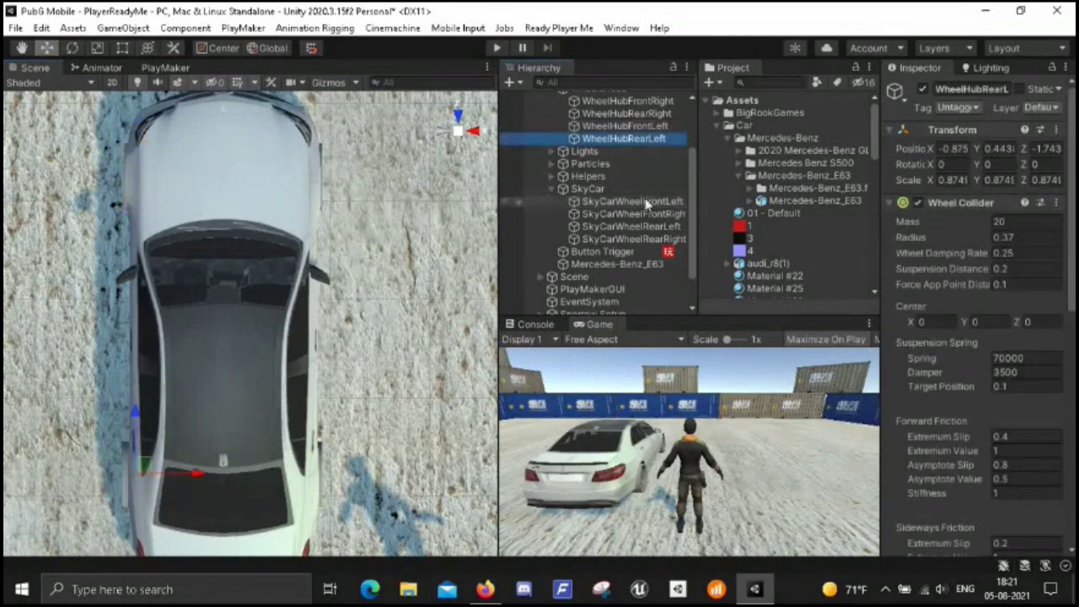
pyautogui.keyDown('ctrl'); pyautogui.click(645, 225); pyautogui.keyUp('ctrl')
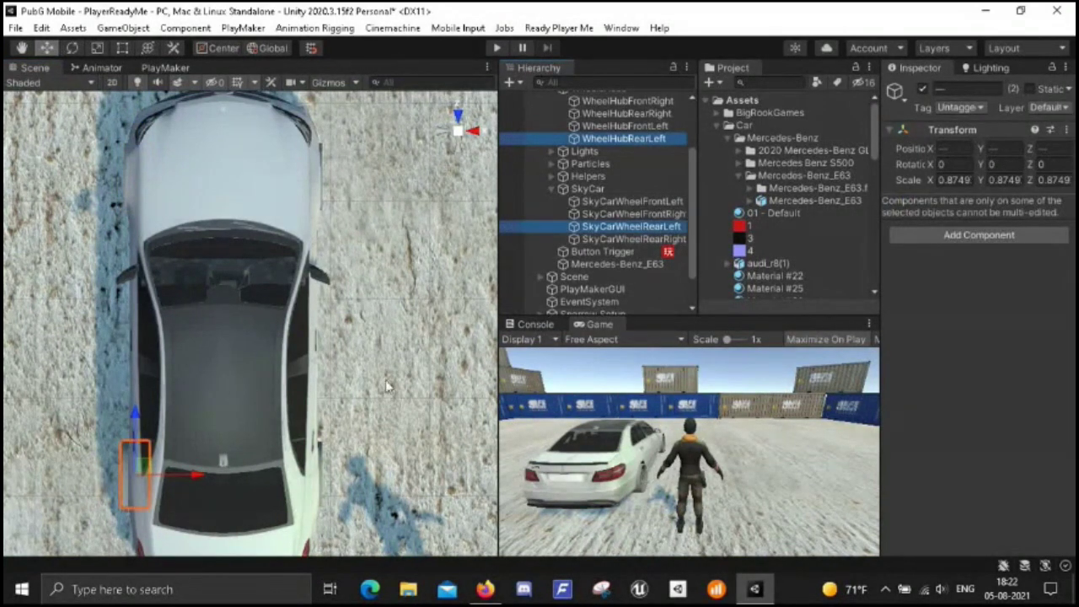
pyautogui.moveTo(193, 478); pyautogui.dragTo(201, 482)
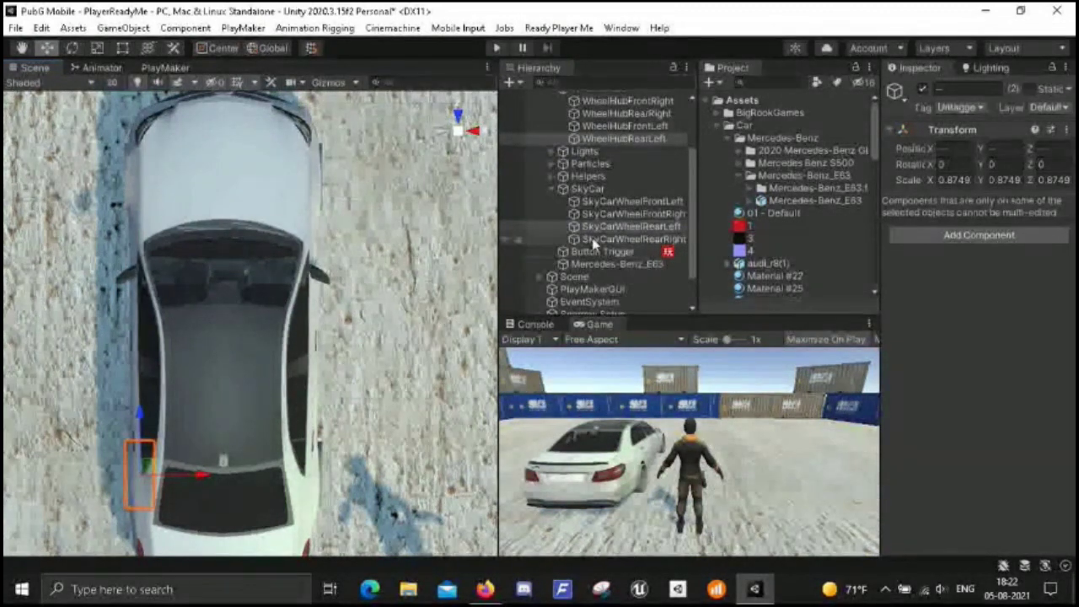
# - Make Mercedes-Benz_E63 a child of SkyCar, then collapse the Car hierarchy and clear the selection
pyautogui.scroll(3, 539, 279)
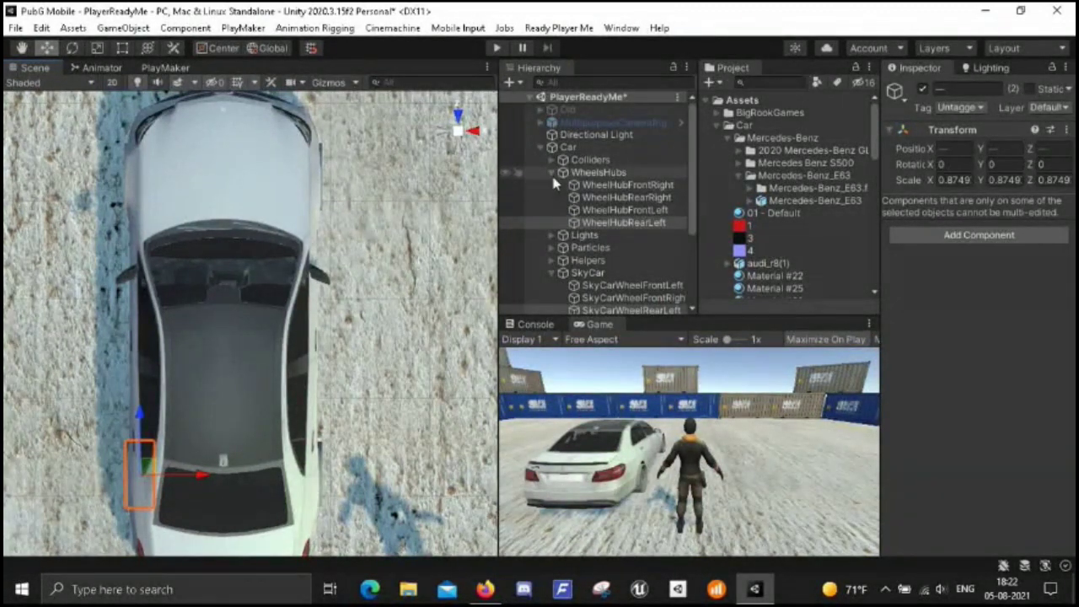
pyautogui.click(553, 172)
pyautogui.click(553, 223)
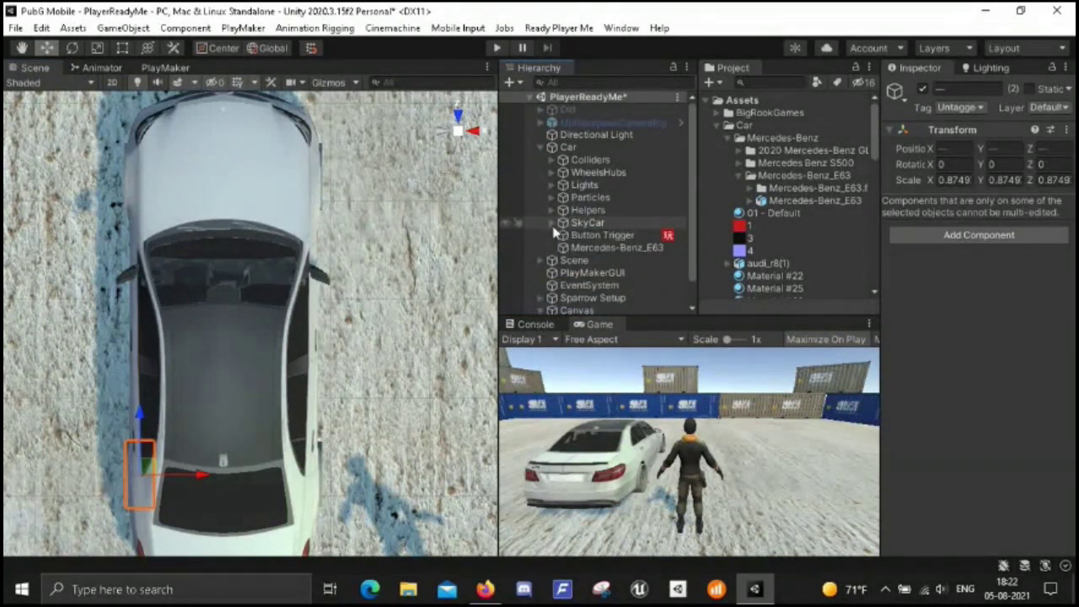
pyautogui.moveTo(593, 247); pyautogui.dragTo(593, 222)
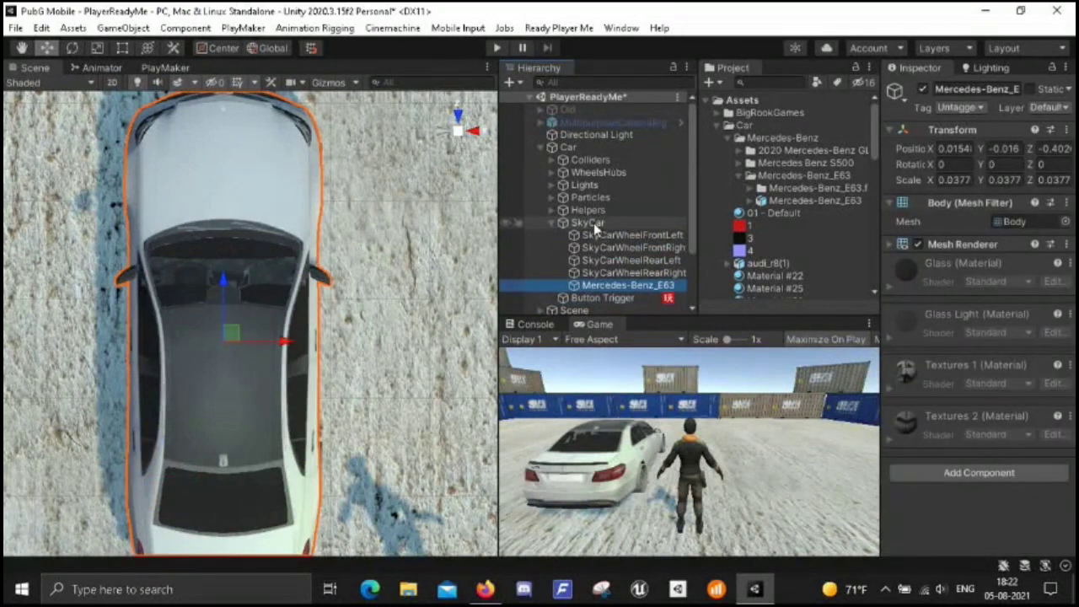
pyautogui.moveTo(599, 242); pyautogui.dragTo(602, 234)
pyautogui.click(552, 223)
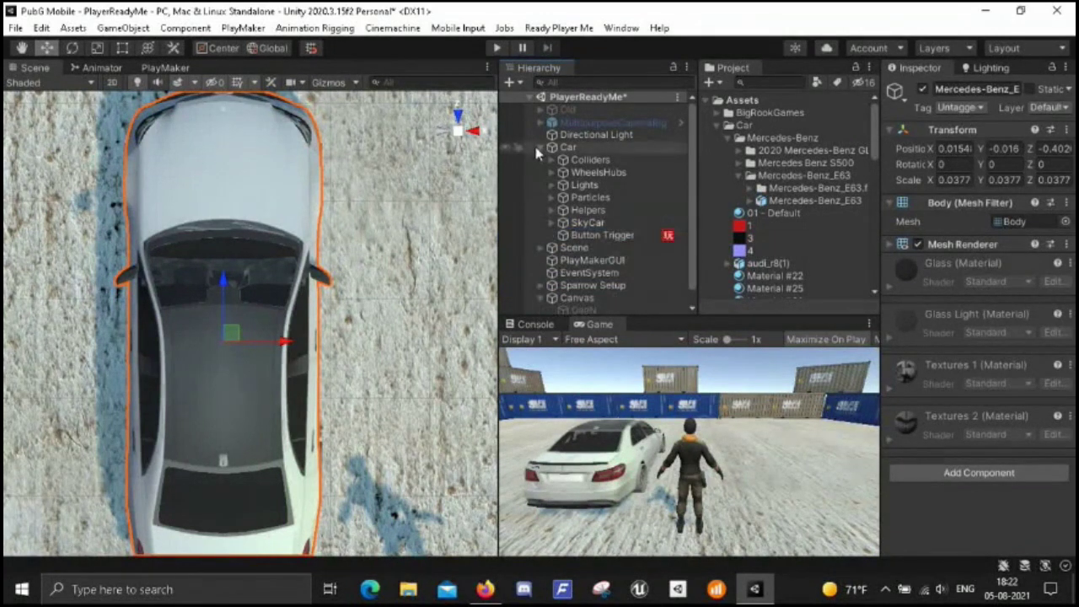
pyautogui.click(540, 147)
pyautogui.click(570, 285)
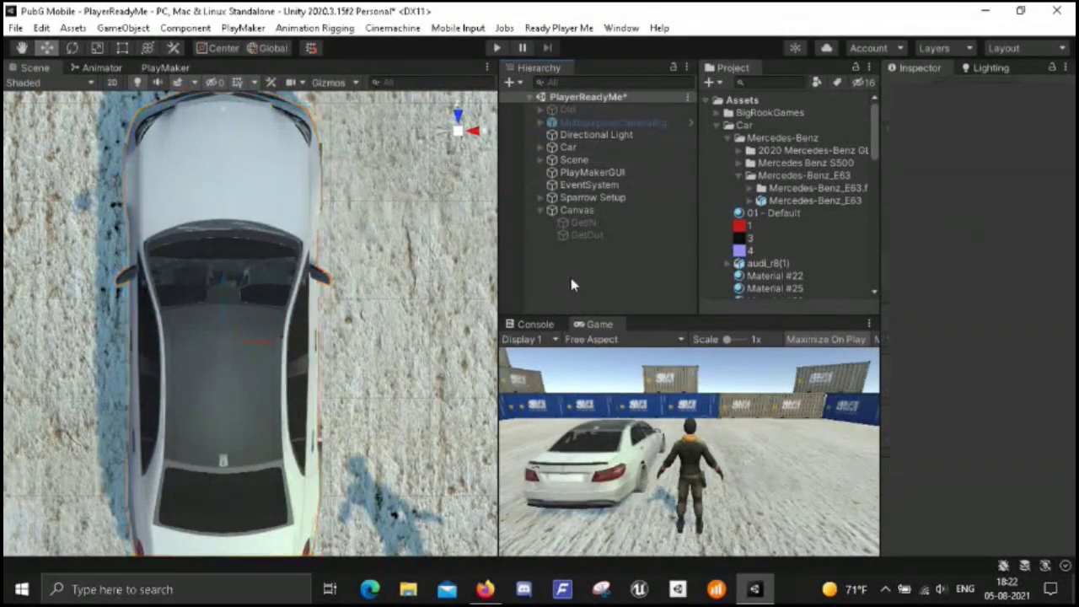
# - Run the scene in play mode and move Sparrow up to the side of the parked Mercedes
pyautogui.scroll(-3, 396, 349)
pyautogui.keyDown('alt'); pyautogui.moveTo(389, 373); pyautogui.dragTo(425, 124); pyautogui.keyUp('alt')
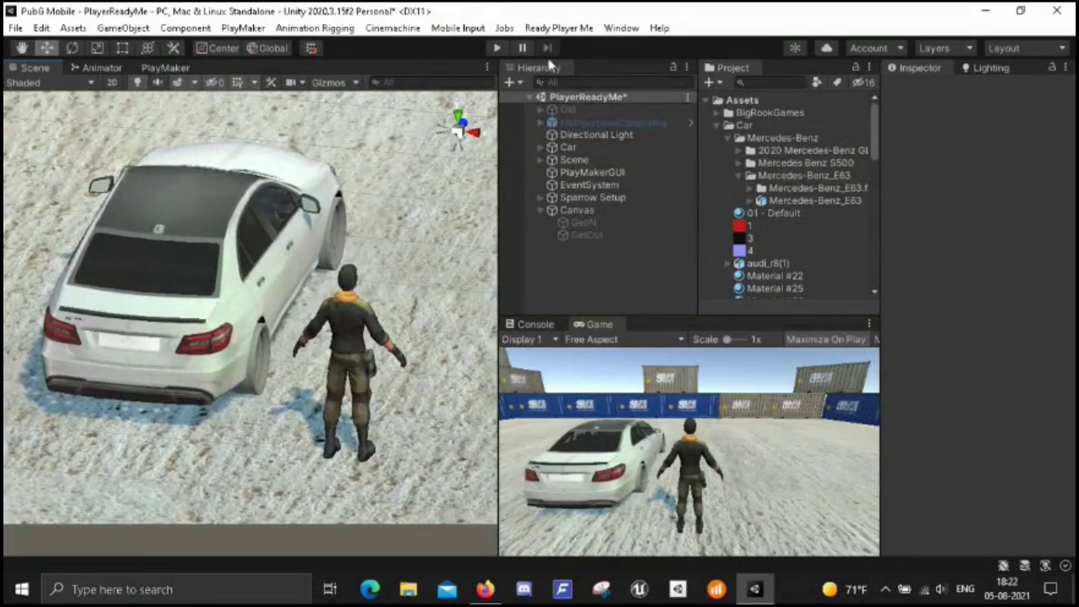
pyautogui.click(498, 49)
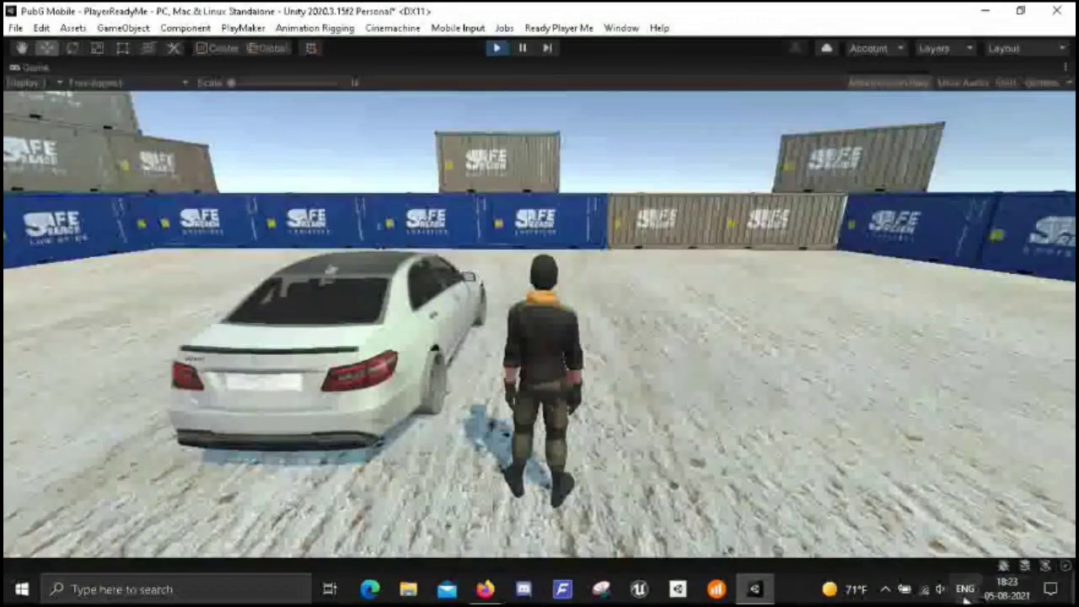
pyautogui.click(964, 589)
pyautogui.click(958, 507)
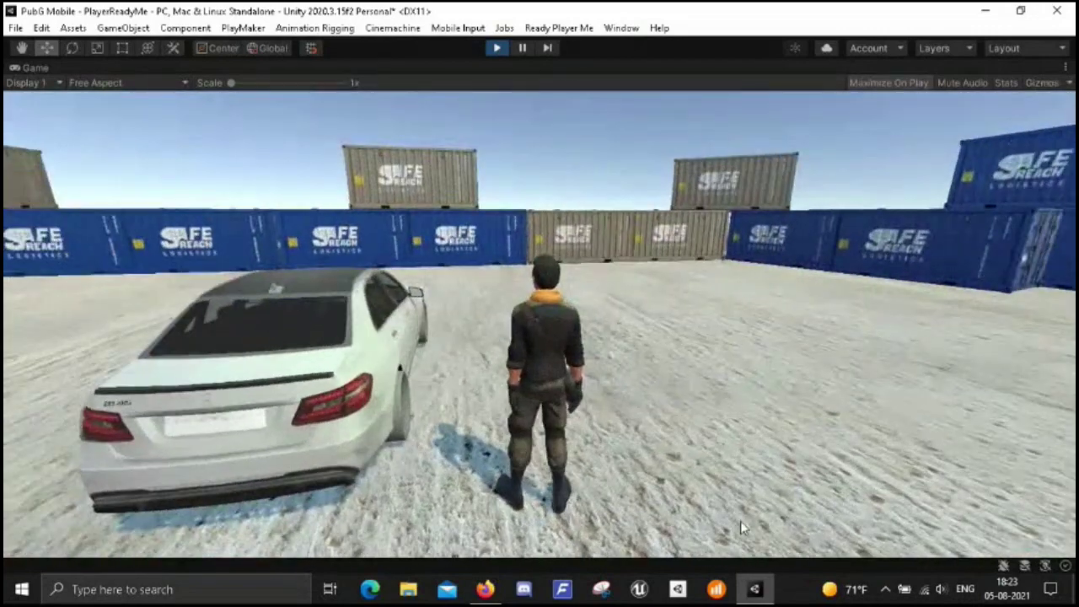
pyautogui.moveTo(742, 527); pyautogui.dragTo(734, 524)
pyautogui.press('w')
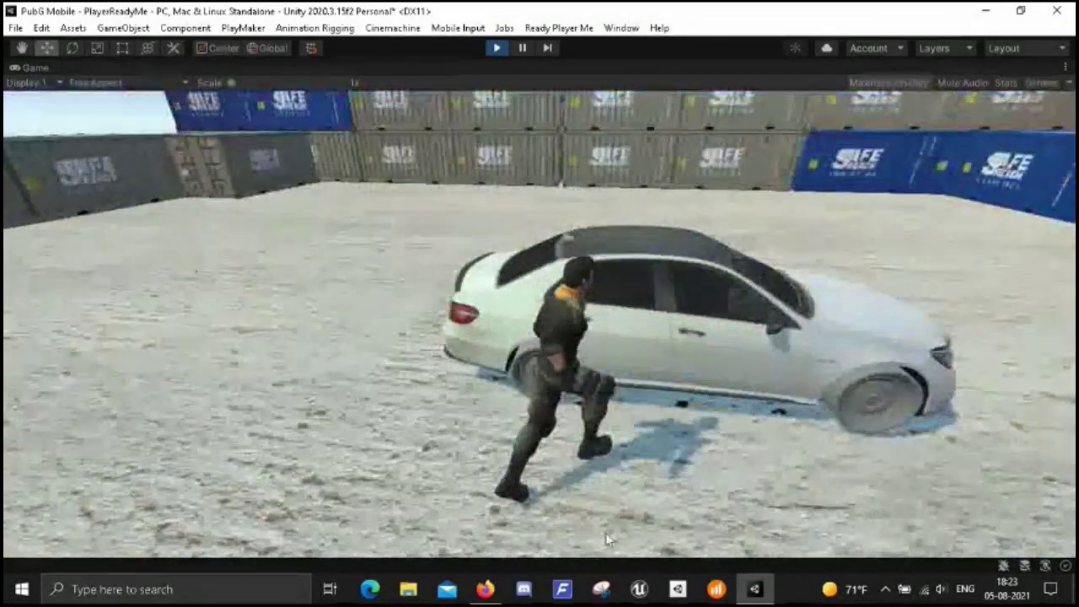
# - Put Sparrow in the Mercedes and test-drive it around the container yard, accelerating forward and steering both right and left
pyautogui.press('f')
pyautogui.press('w')
pyautogui.press('d')
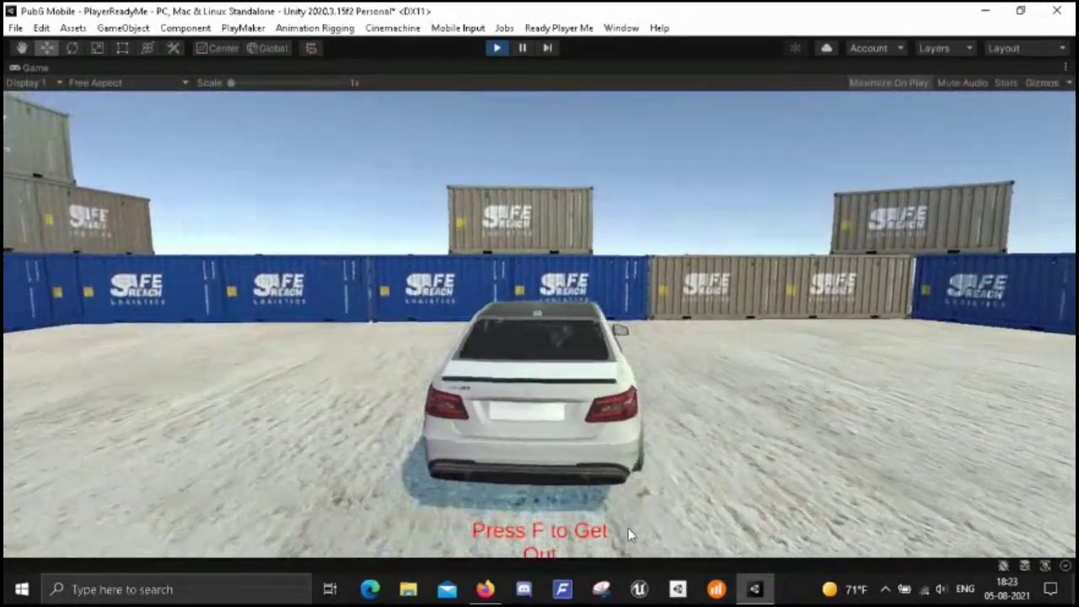
pyautogui.press('w')
pyautogui.press('d')
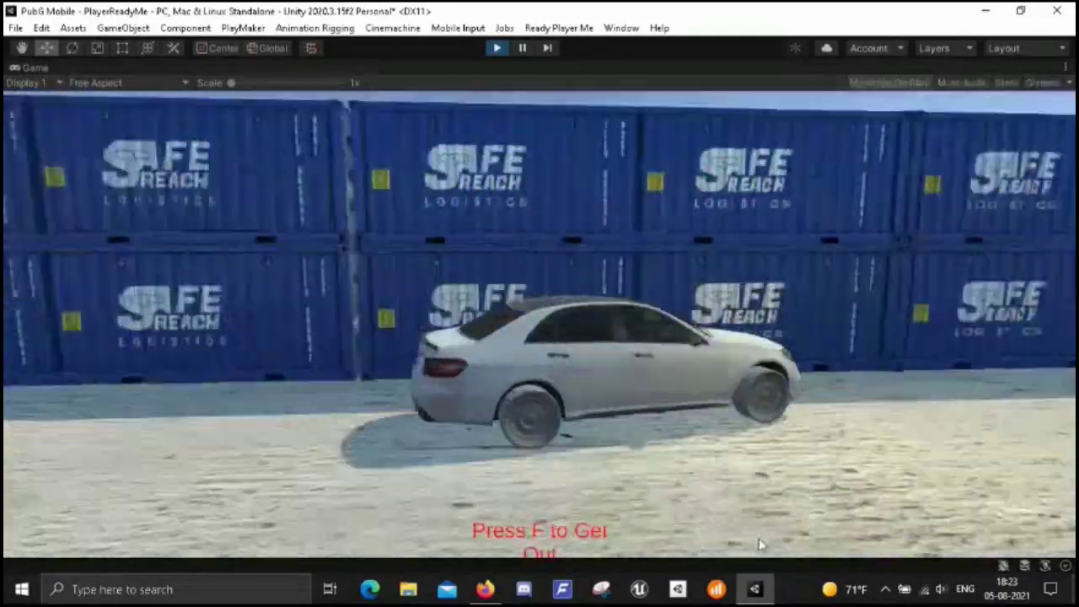
pyautogui.press('w')
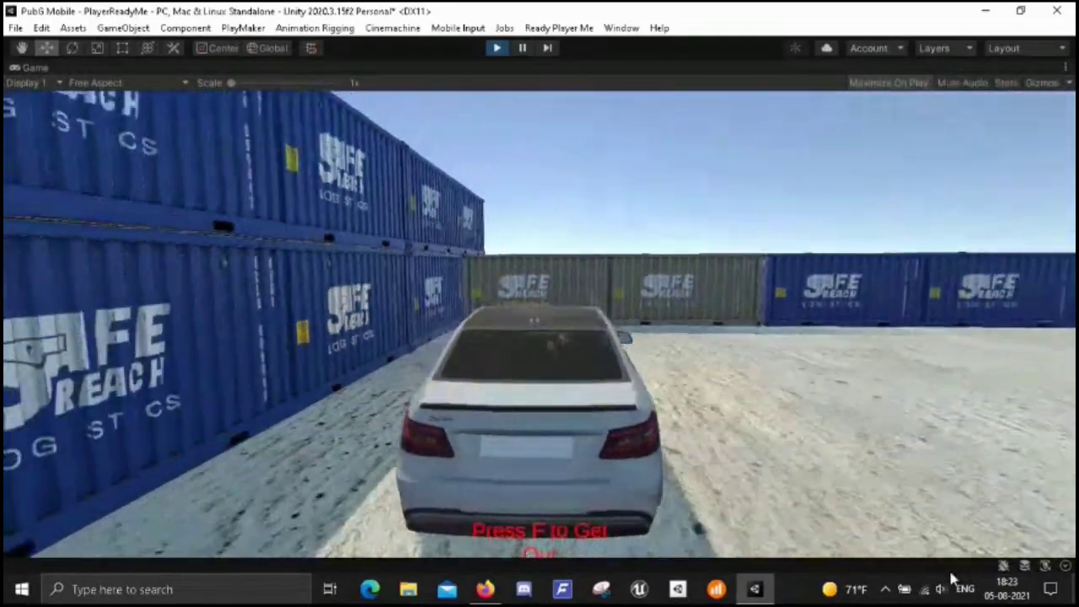
pyautogui.press('w')
pyautogui.press('a')
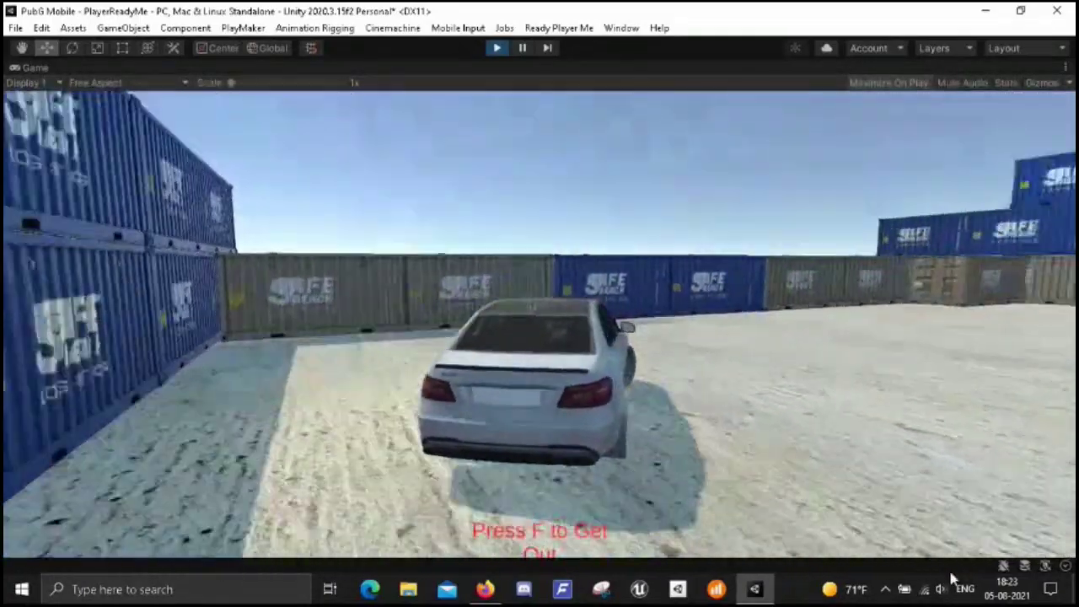
pyautogui.press('w')
pyautogui.press('a')
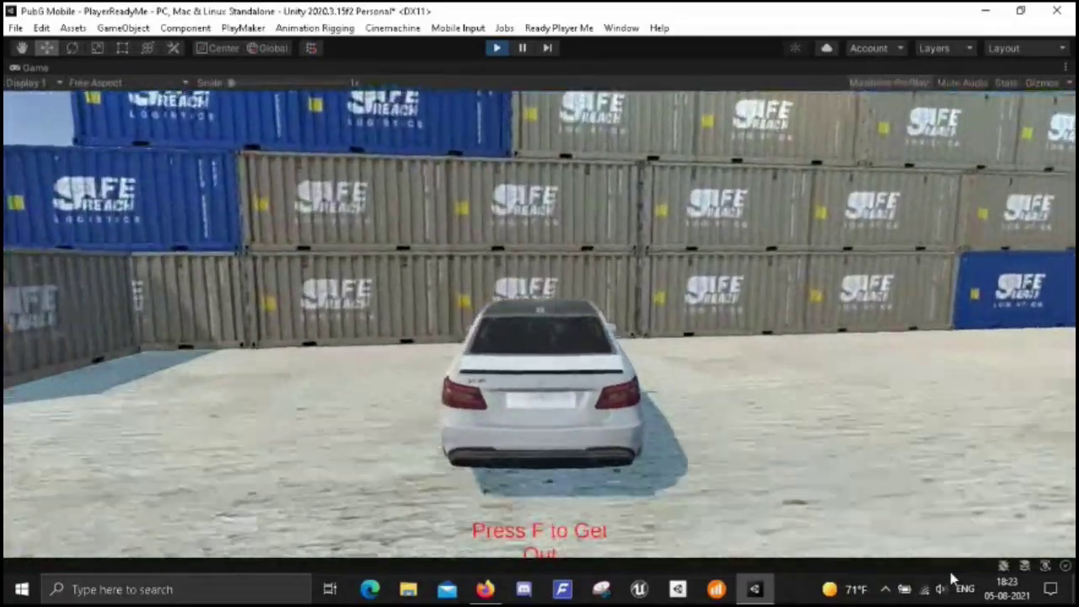
# - Brake and reverse the Mercedes away from the stacked containers, and end play mode
pyautogui.press('s')
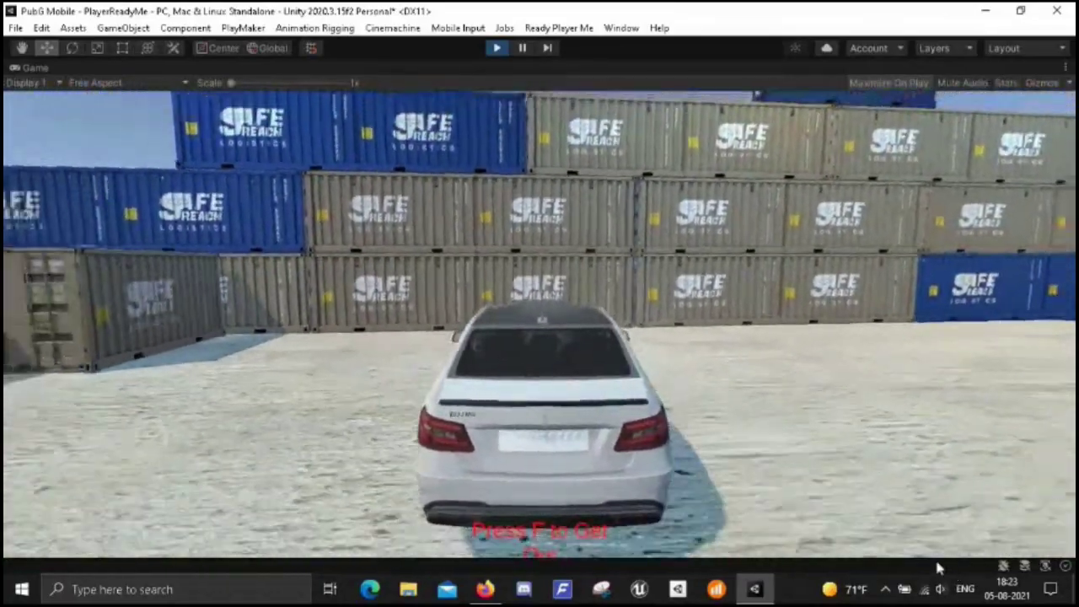
pyautogui.press('s')
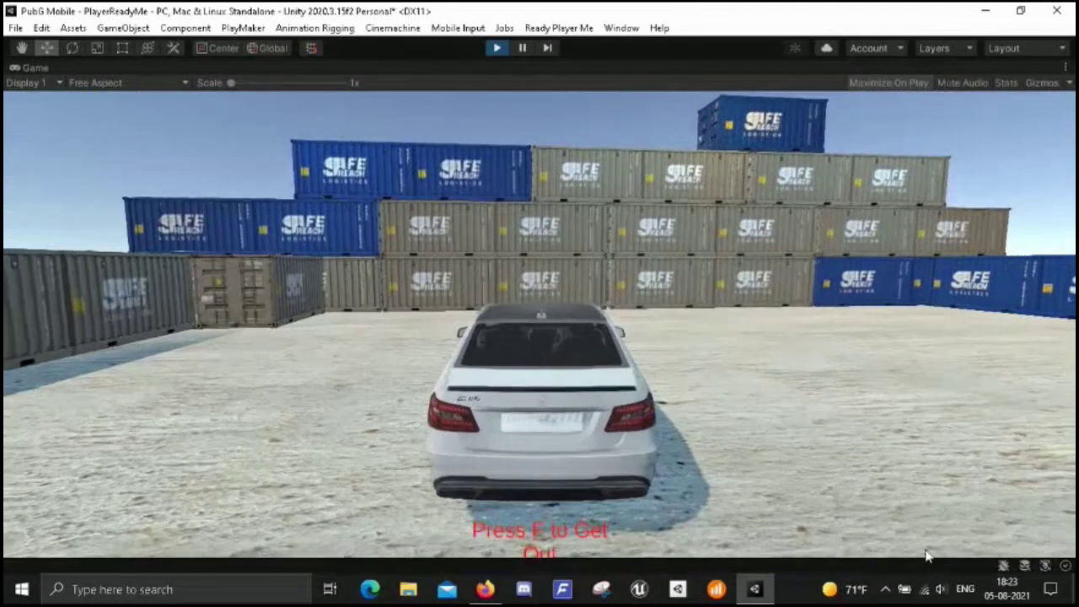
pyautogui.click(498, 49)
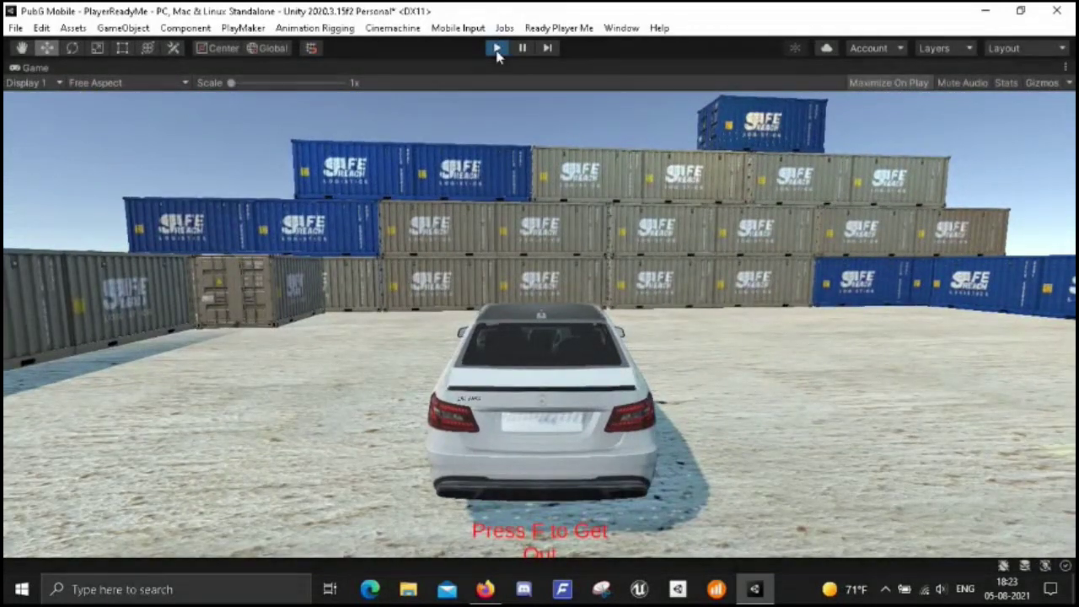
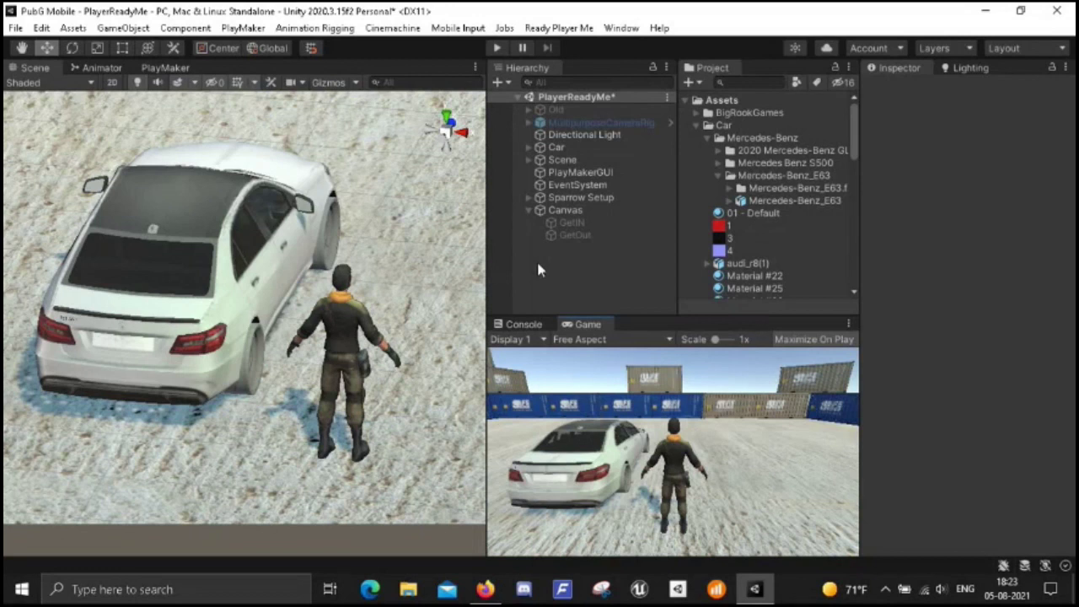
# - Add a UI Button to the Canvas and anchor and position it at middle right
pyautogui.click(567, 212)
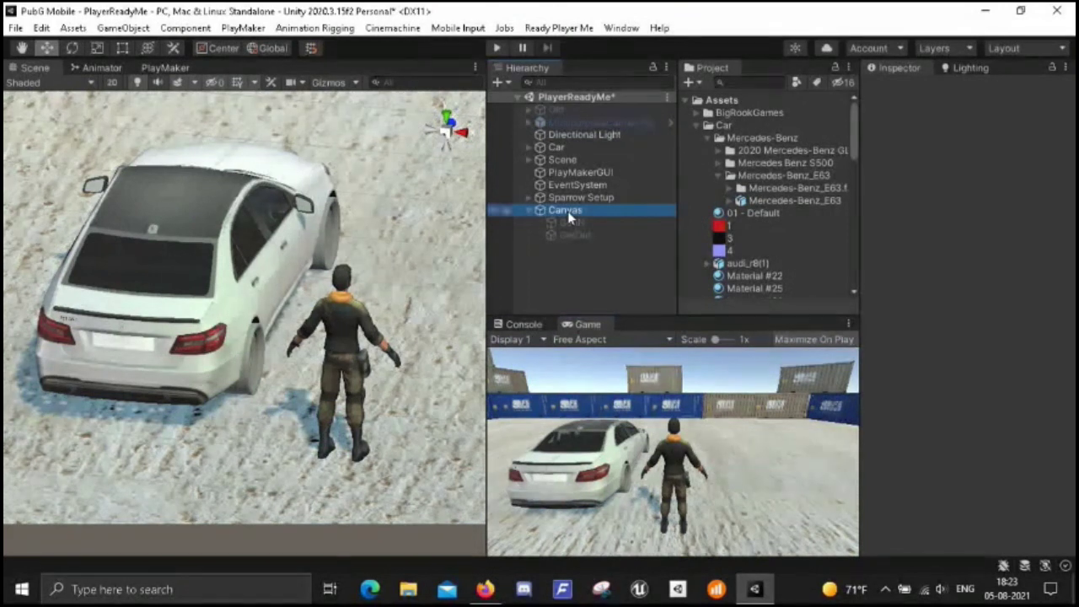
pyautogui.rightClick(569, 210)
pyautogui.moveTo(621, 505)
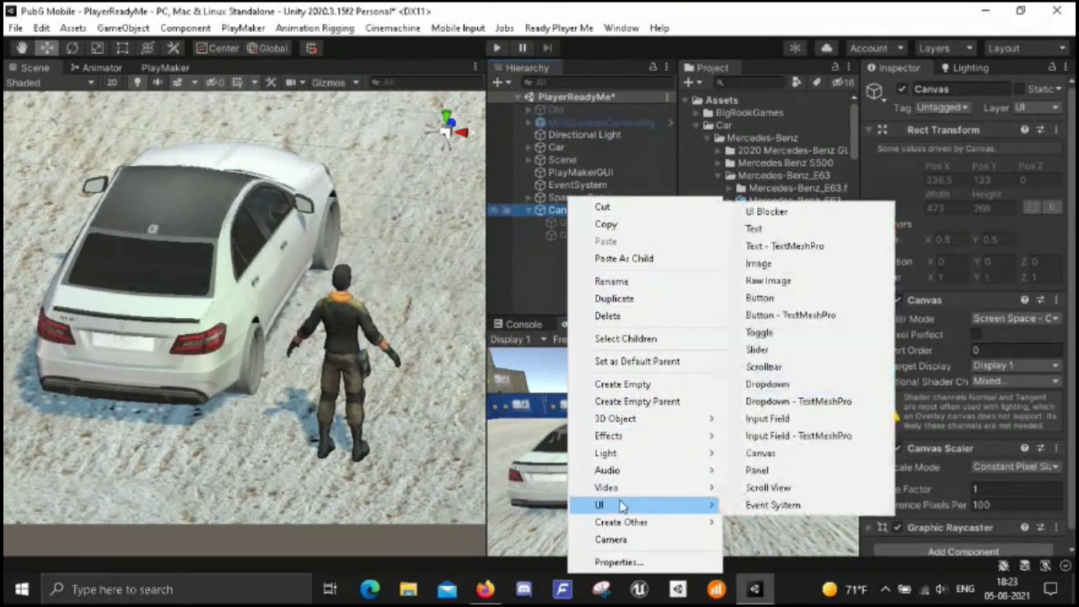
pyautogui.click(783, 300)
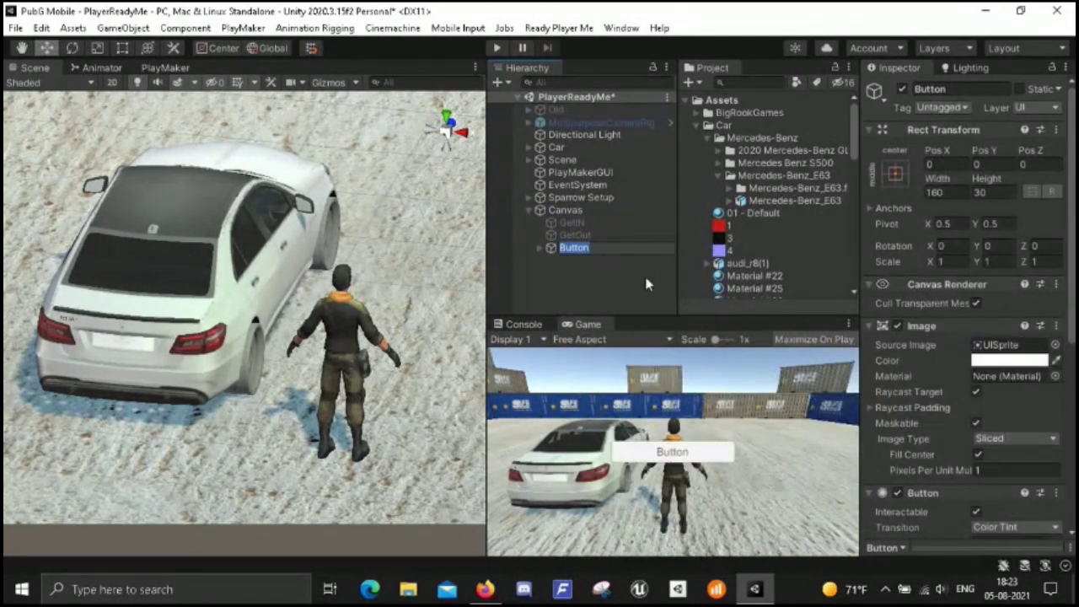
pyautogui.click(897, 172)
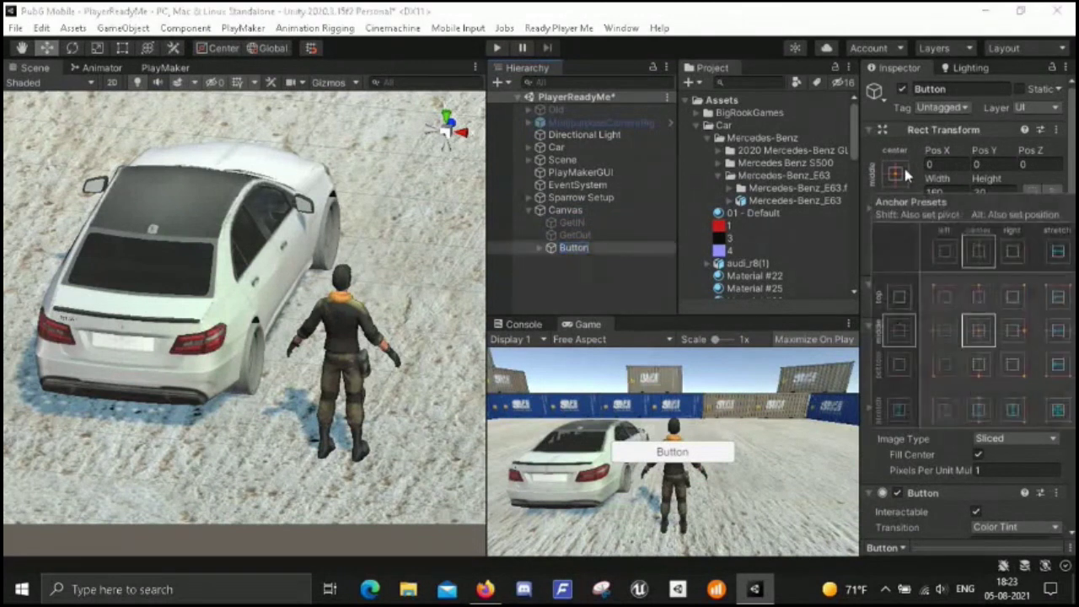
pyautogui.press('alt')
pyautogui.keyDown('alt'); pyautogui.click(1018, 335); pyautogui.keyUp('alt')
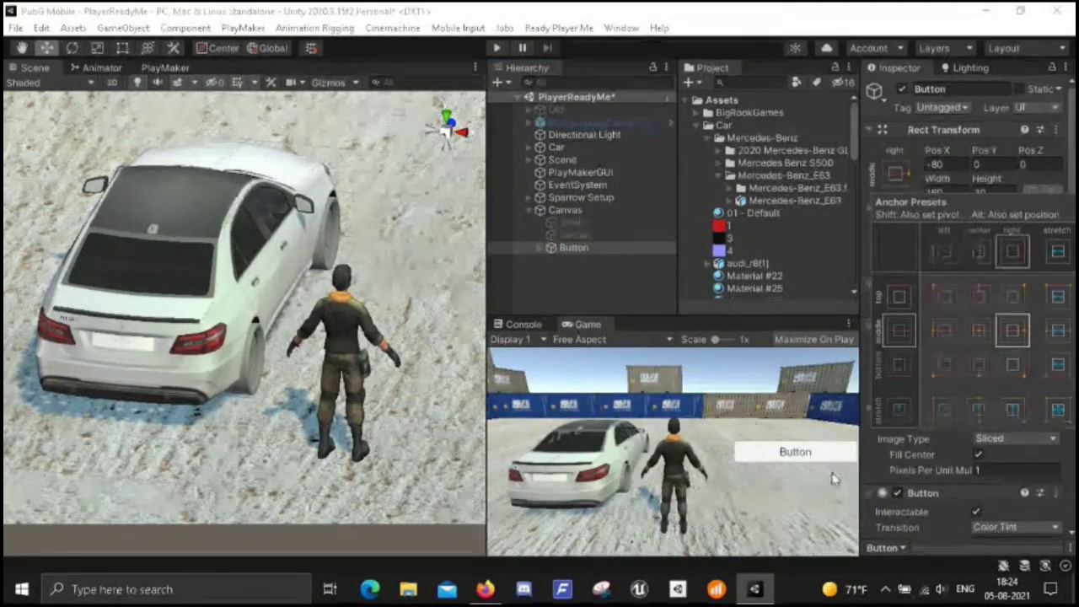
# - Delete the new button's Text child and set the button's source image to Knob
pyautogui.click(540, 247)
pyautogui.click(577, 262)
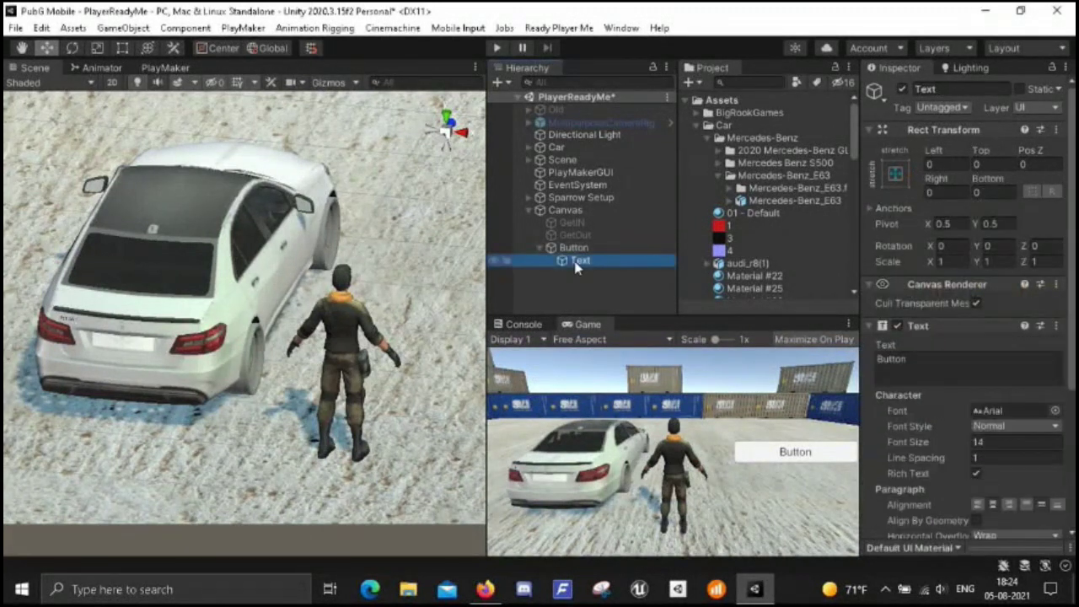
pyautogui.press('Delete')
pyautogui.click(573, 247)
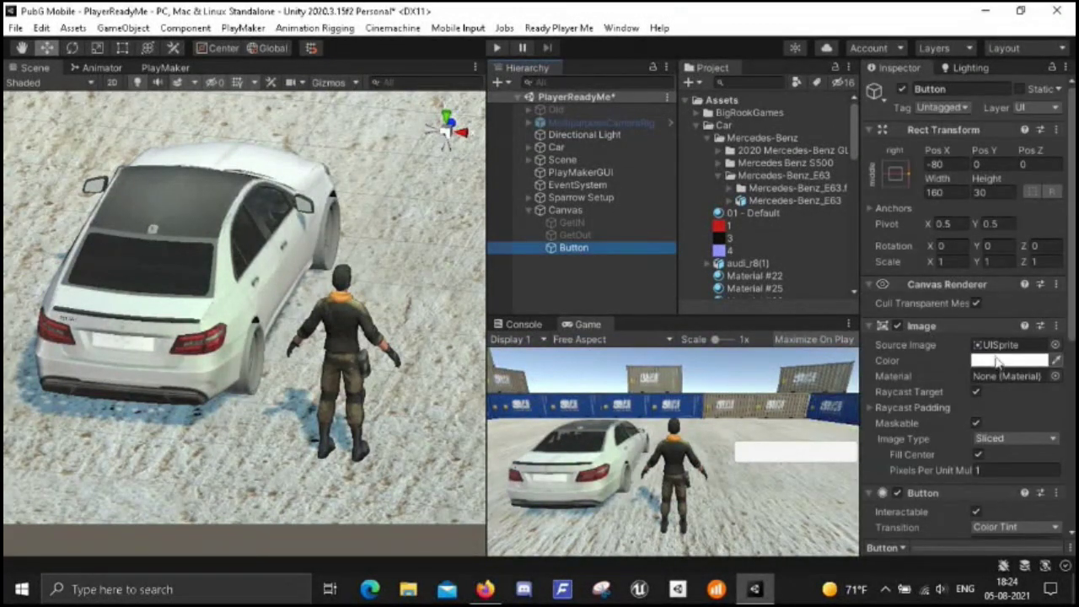
pyautogui.click(1054, 345)
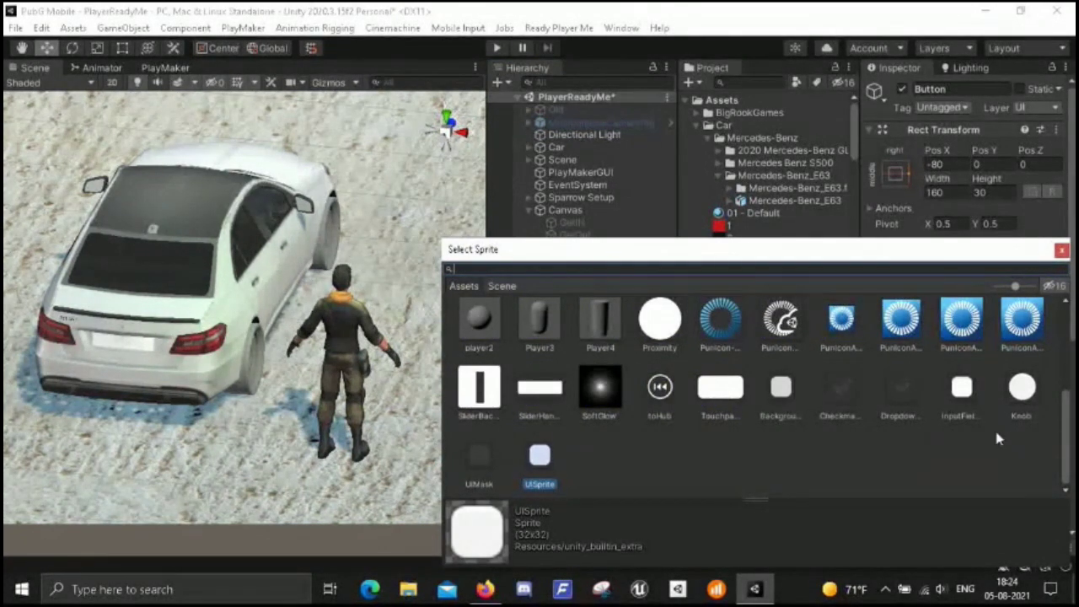
pyautogui.click(1022, 389)
pyautogui.doubleClick(1023, 389)
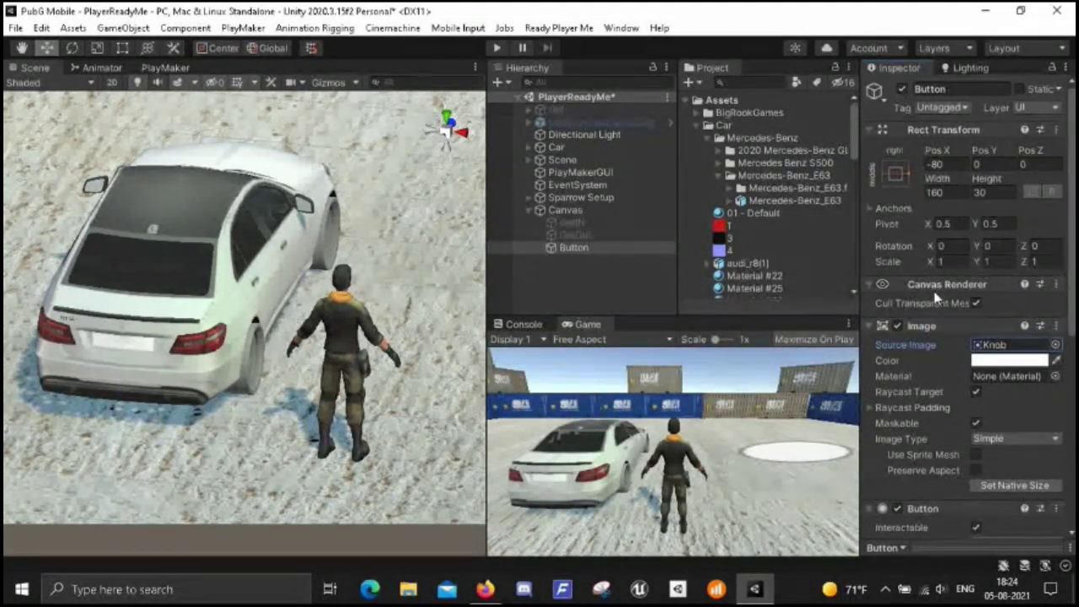
# - Set the button's width and height to 50 each
pyautogui.click(955, 194)
pyautogui.write('30')
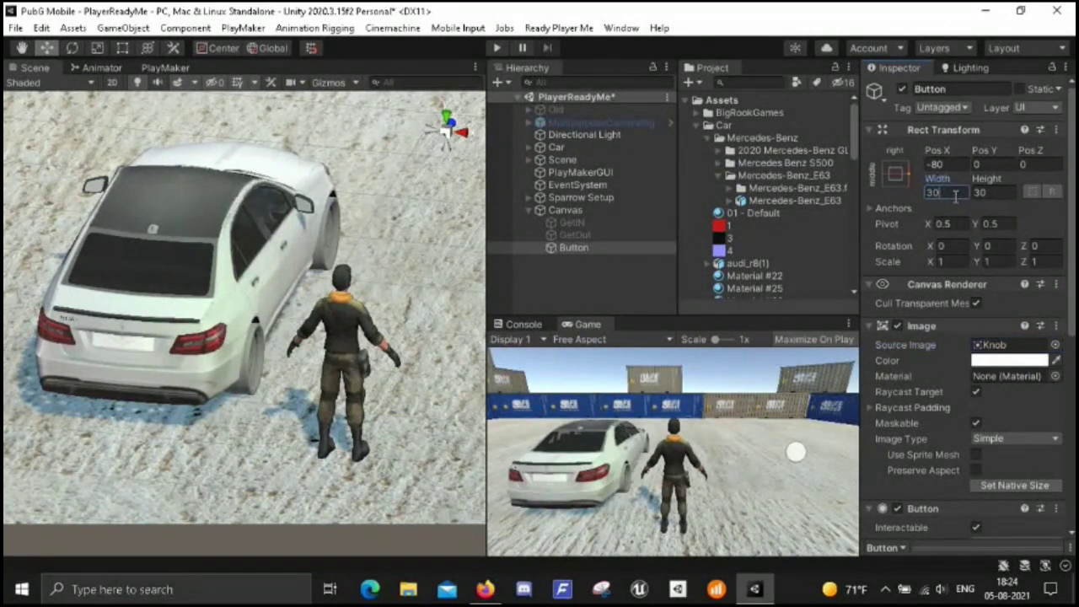
pyautogui.write('0')
pyautogui.click(1001, 193)
pyautogui.write('50')
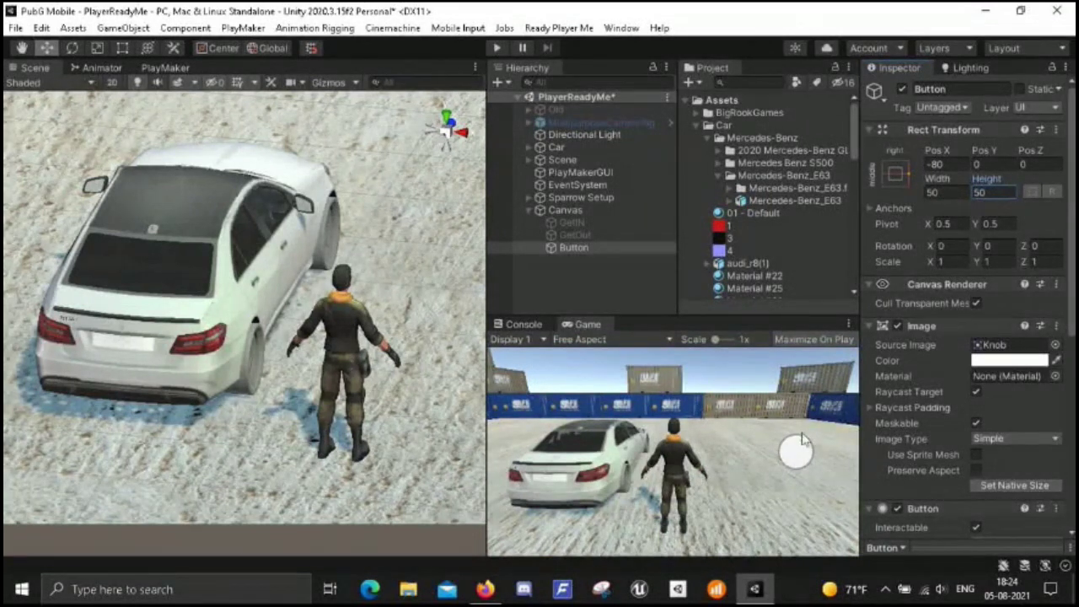
# - Rename the button as GetInButton
pyautogui.click(574, 251)
pyautogui.press('Left')
pyautogui.write('Get')
pyautogui.click(575, 253)
pyautogui.write('In')
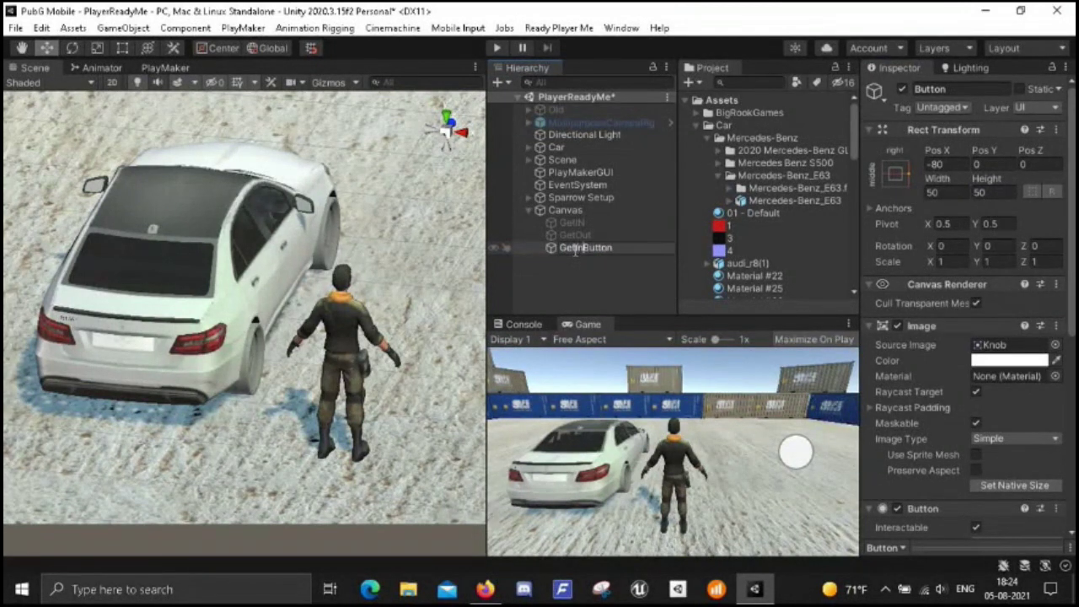
pyautogui.press('Return')
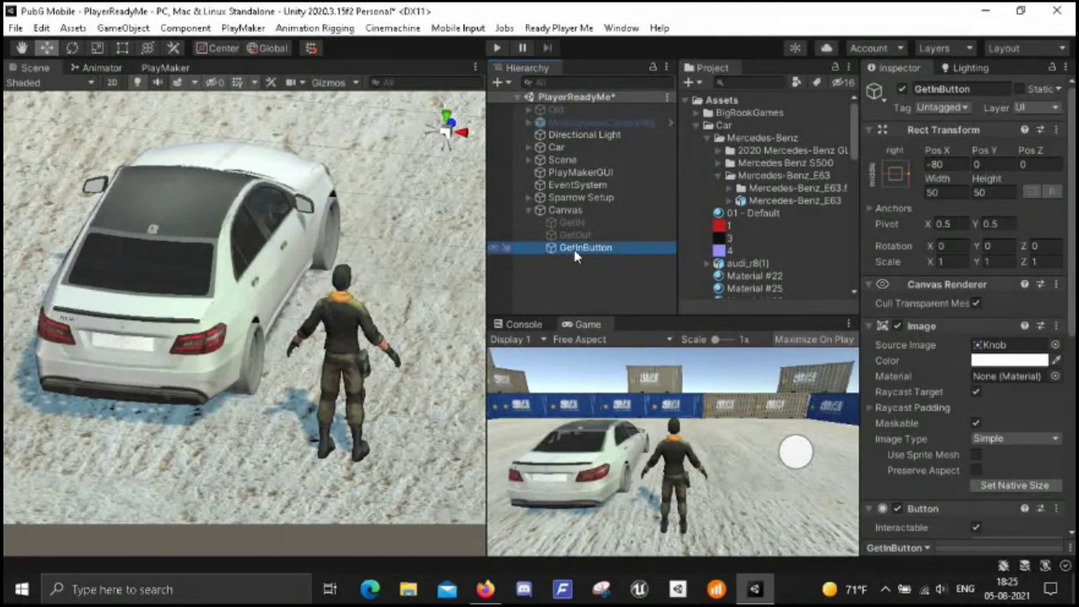
# - Duplicate GetInButton and rename the copy as GetOutButton
pyautogui.hotkey('ctrl', 'd')
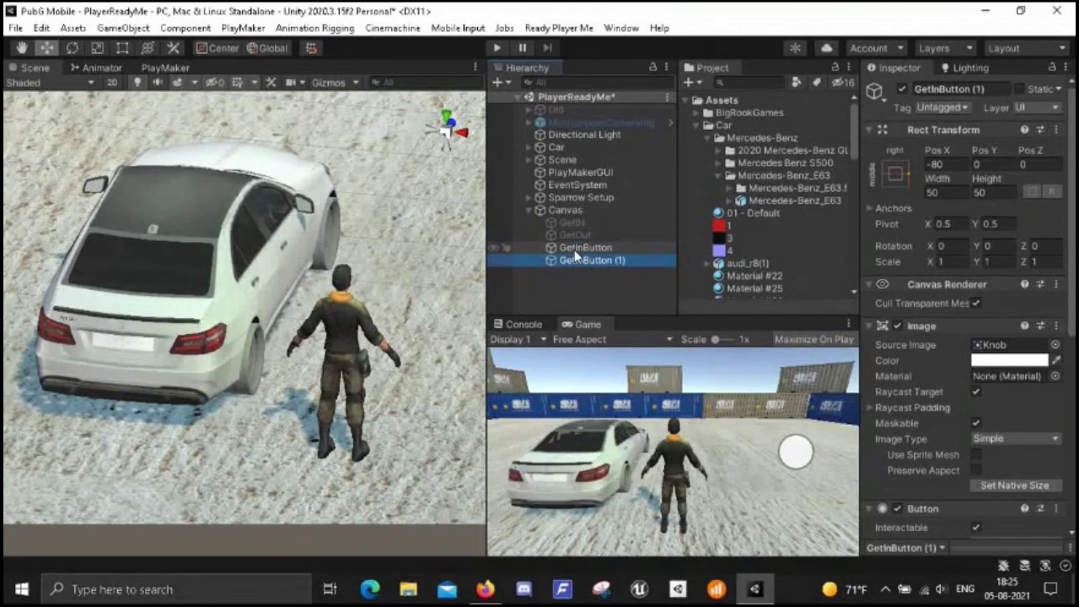
pyautogui.click(586, 261)
pyautogui.click(585, 261)
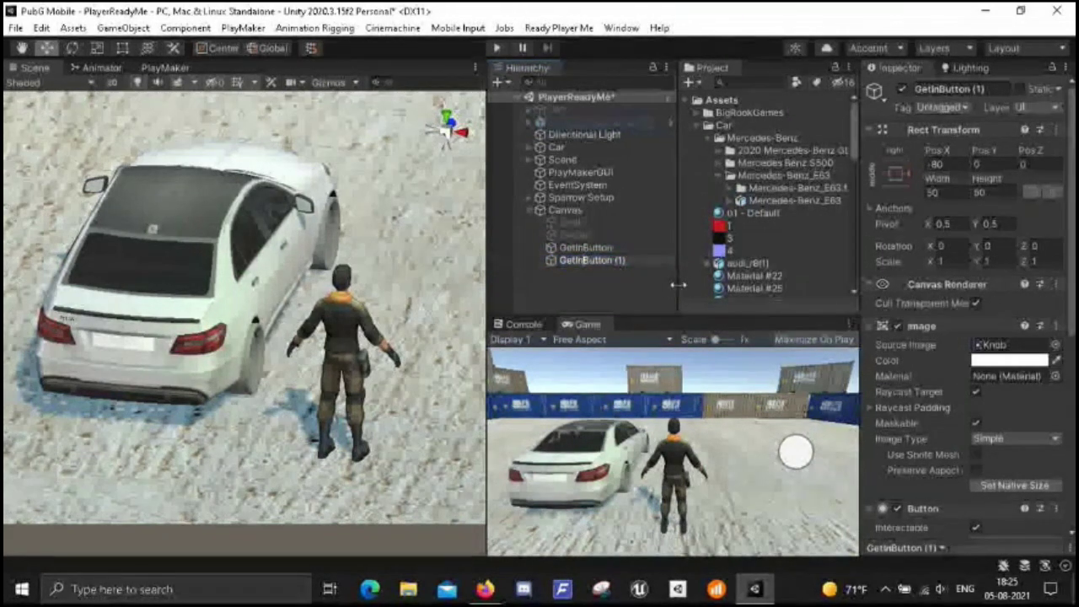
pyautogui.press('BackSpace')
pyautogui.write('Out')
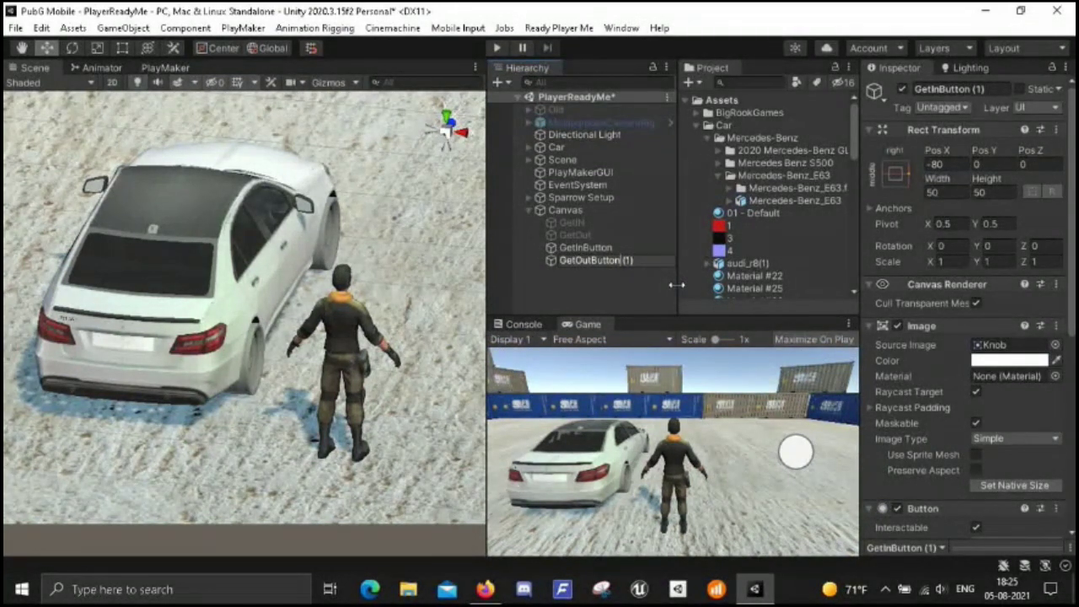
pyautogui.press('Return')
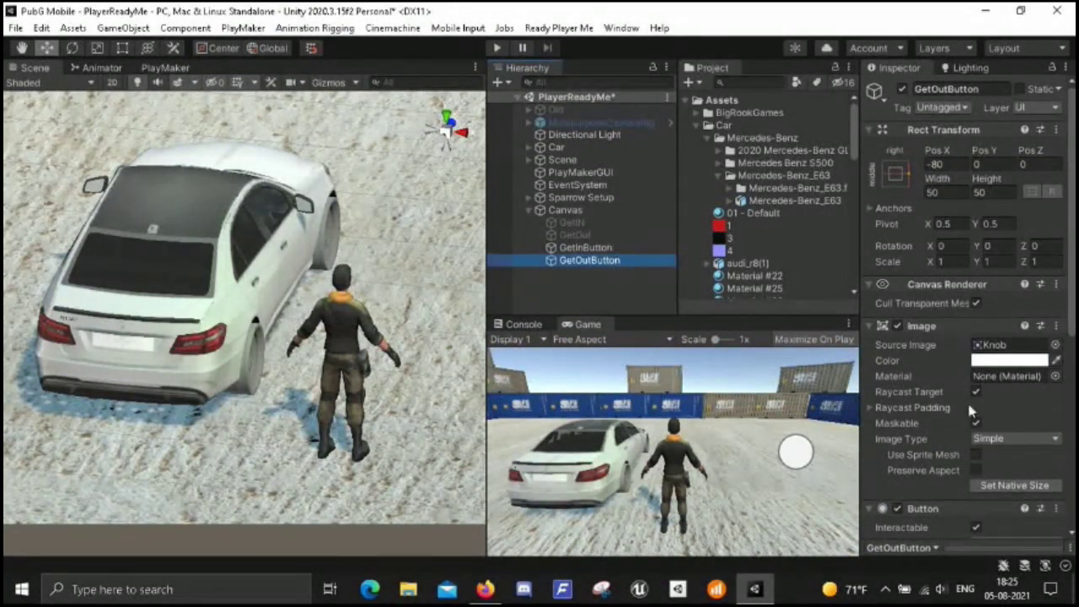
# - Deactivate both GetOutButton and GetInButton in the Canvas
pyautogui.scroll(-3, 930, 409)
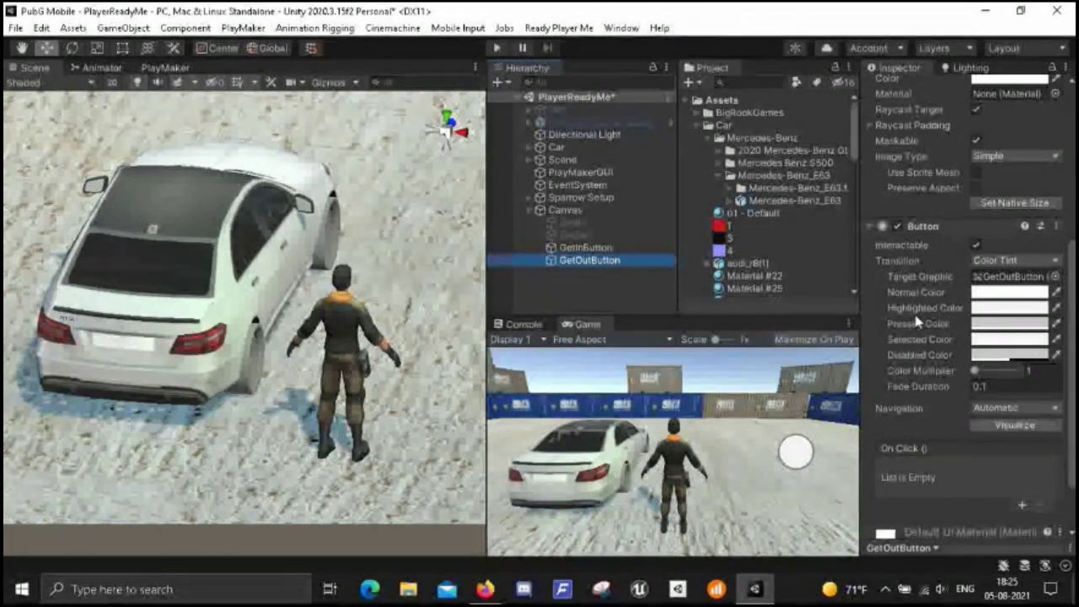
pyautogui.scroll(3, 914, 325)
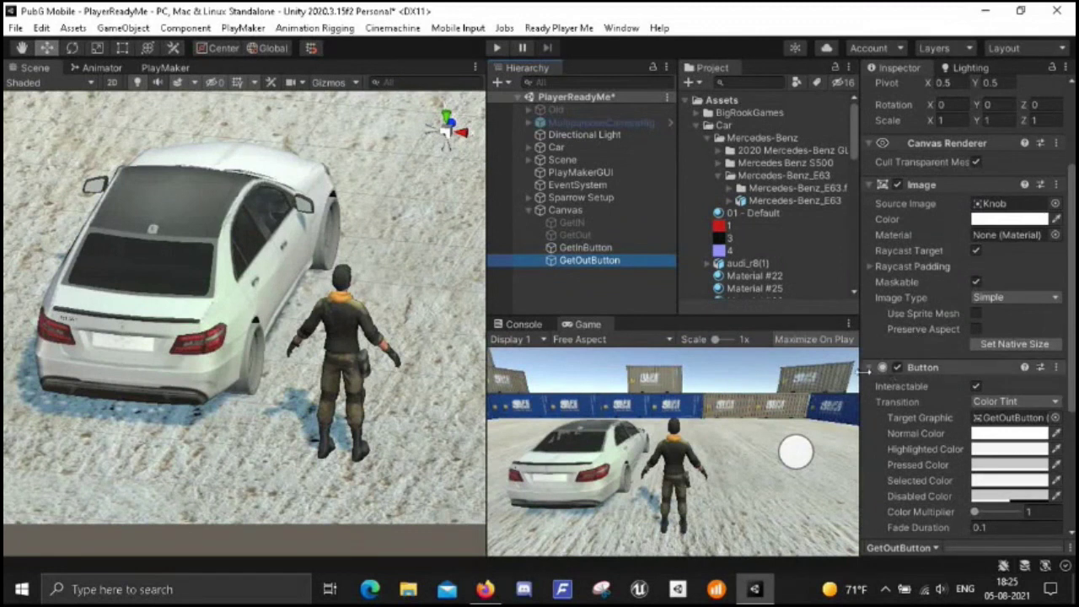
pyautogui.scroll(-3, 923, 379)
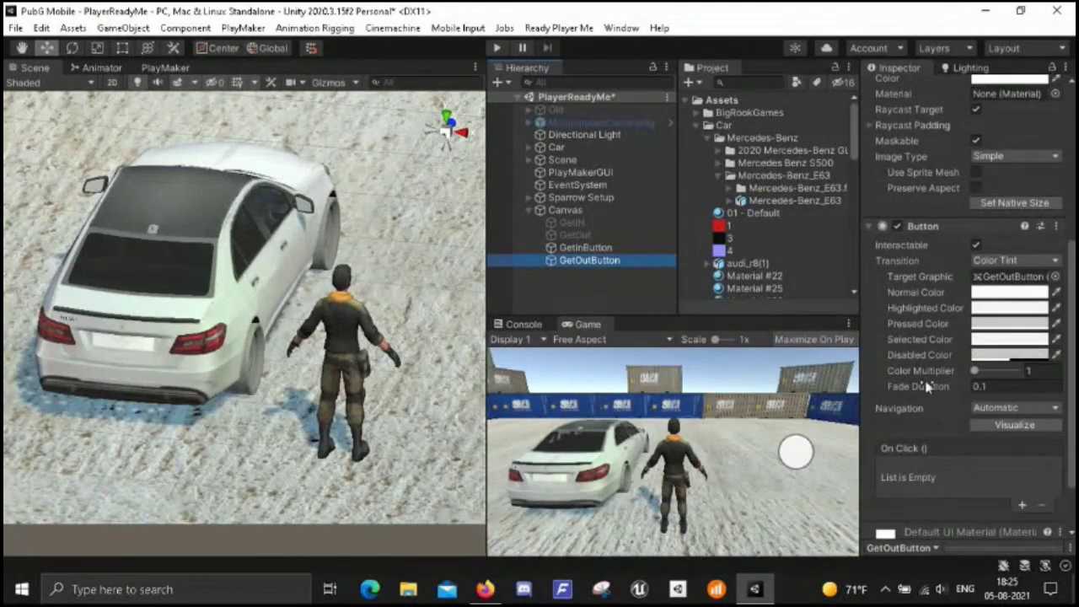
pyautogui.click(581, 247)
pyautogui.click(581, 260)
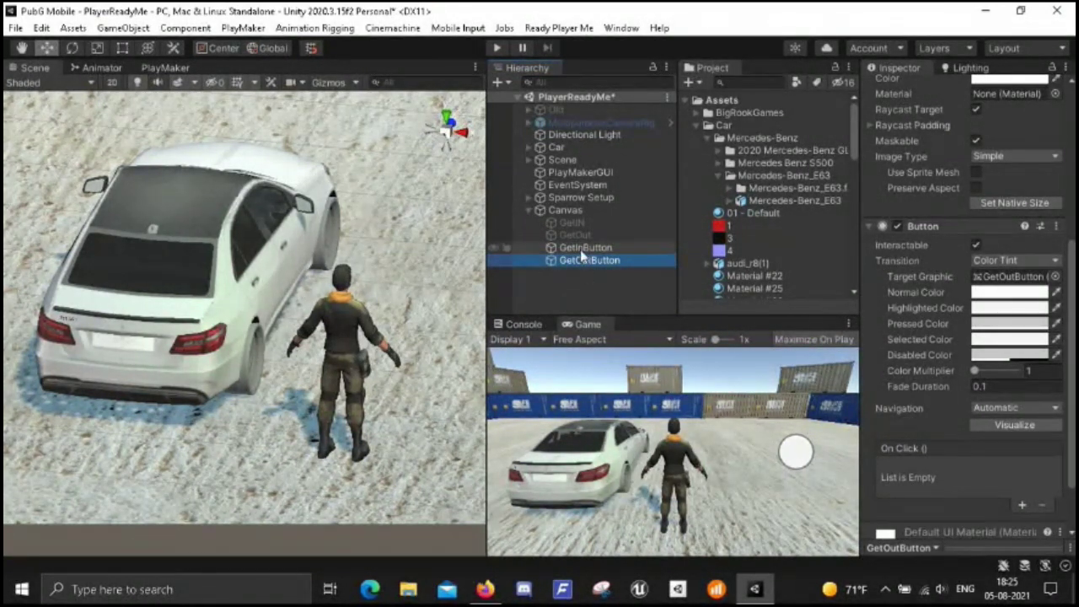
pyautogui.scroll(5, 879, 166)
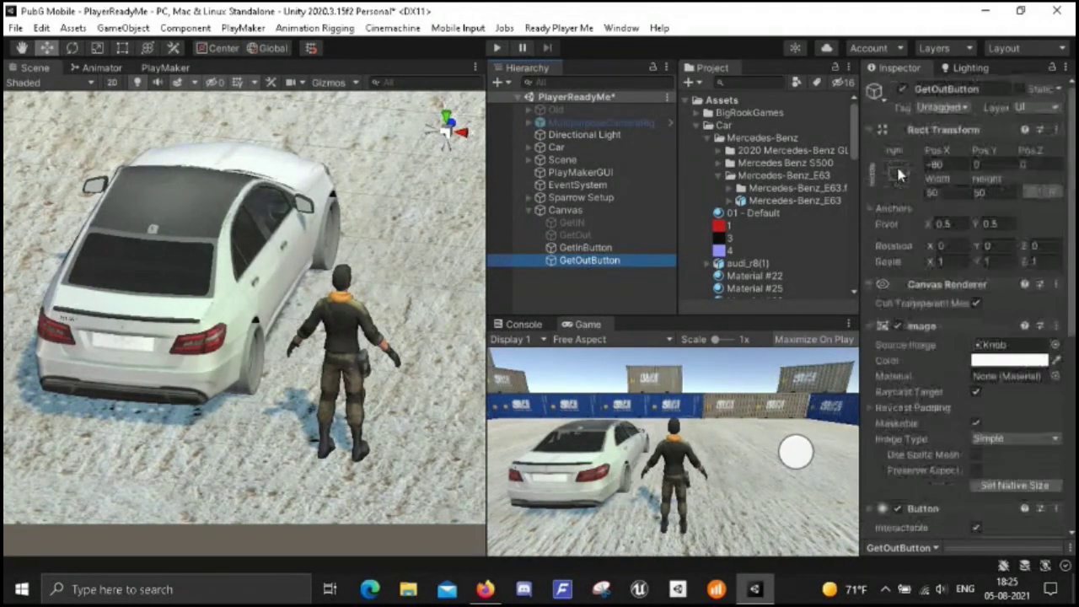
pyautogui.click(901, 88)
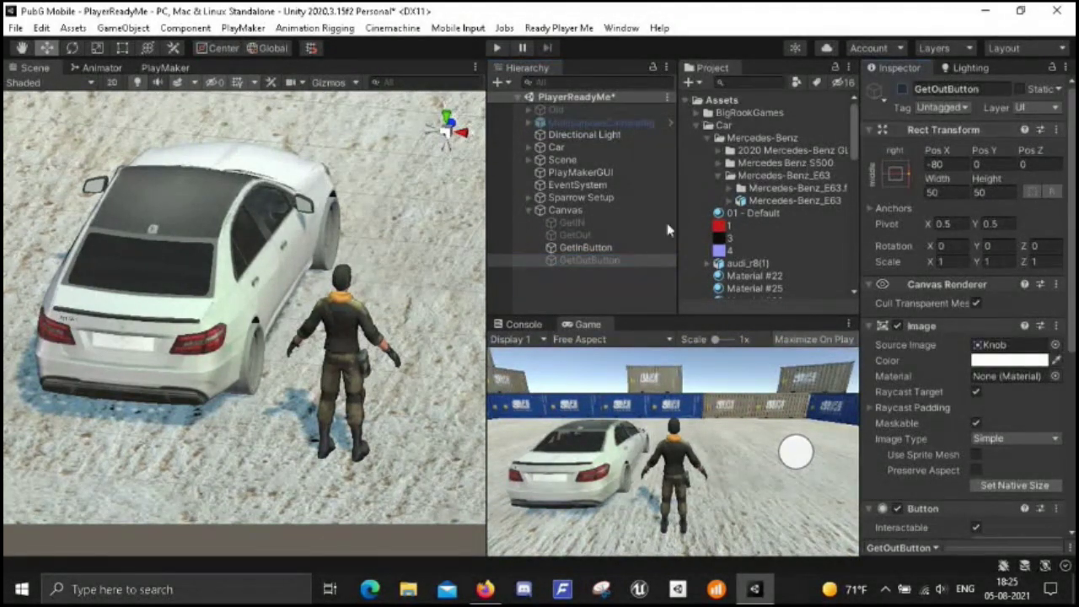
pyautogui.click(582, 247)
pyautogui.click(902, 89)
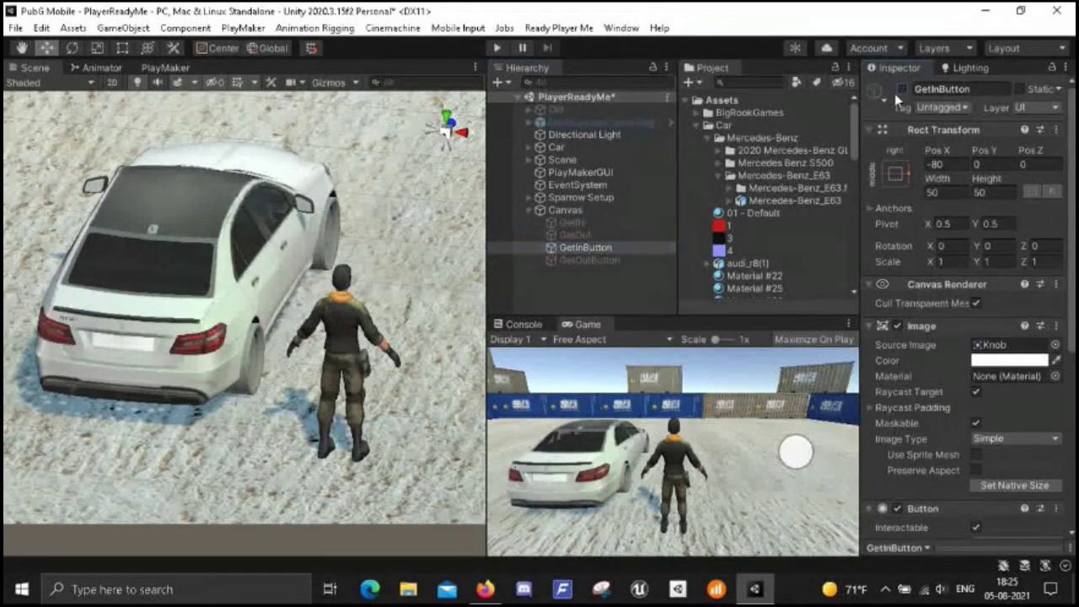
# - In State 2 of the Button Trigger FSM, duplicate the Activate Game Object action and assign GetInButton to the copy
pyautogui.click(530, 148)
pyautogui.click(585, 239)
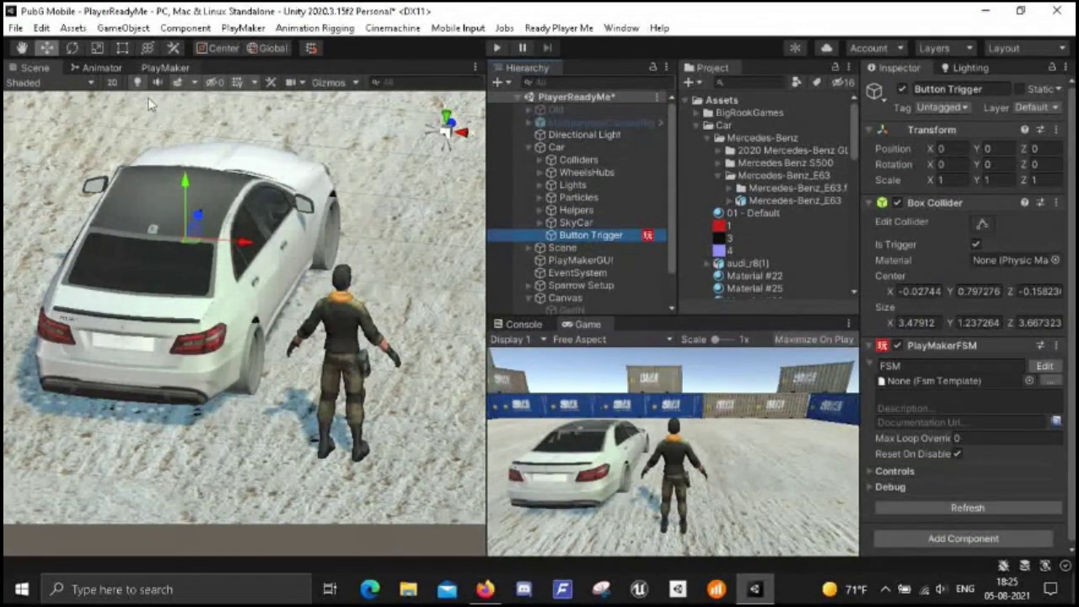
pyautogui.click(165, 68)
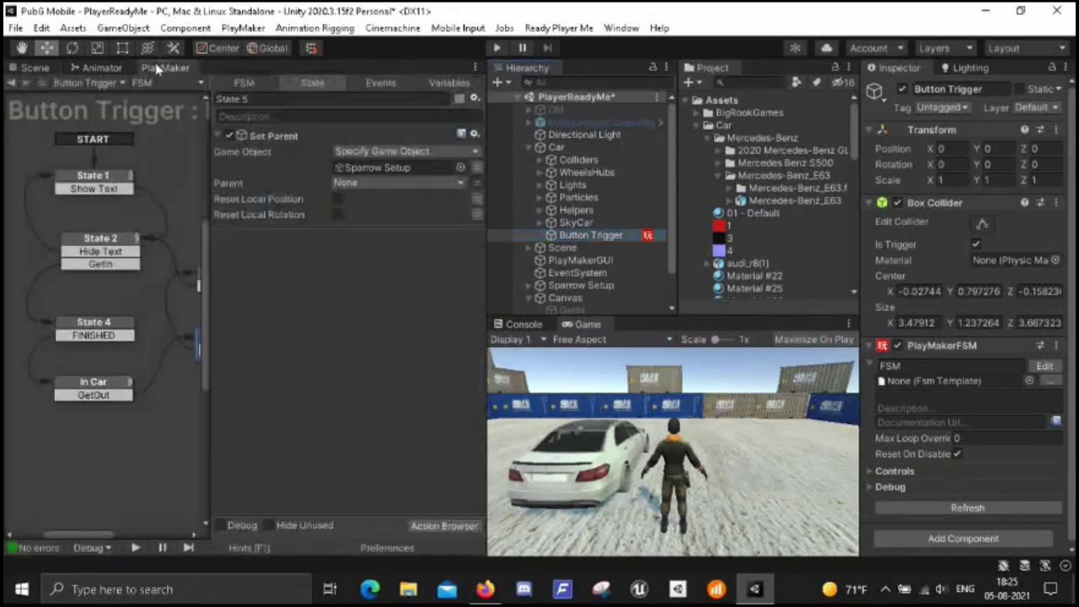
pyautogui.click(101, 177)
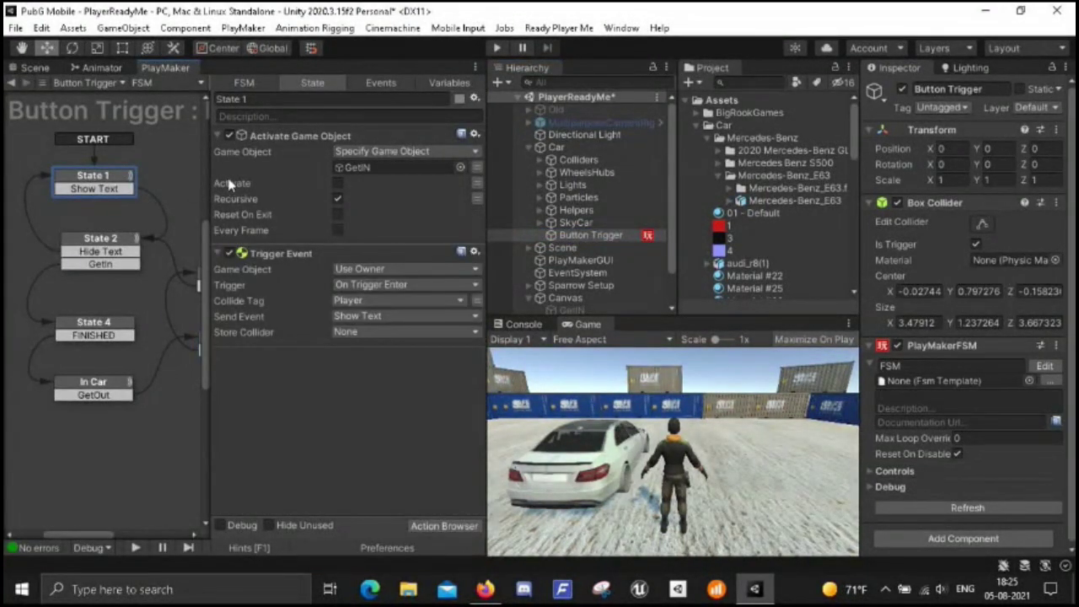
pyautogui.click(103, 240)
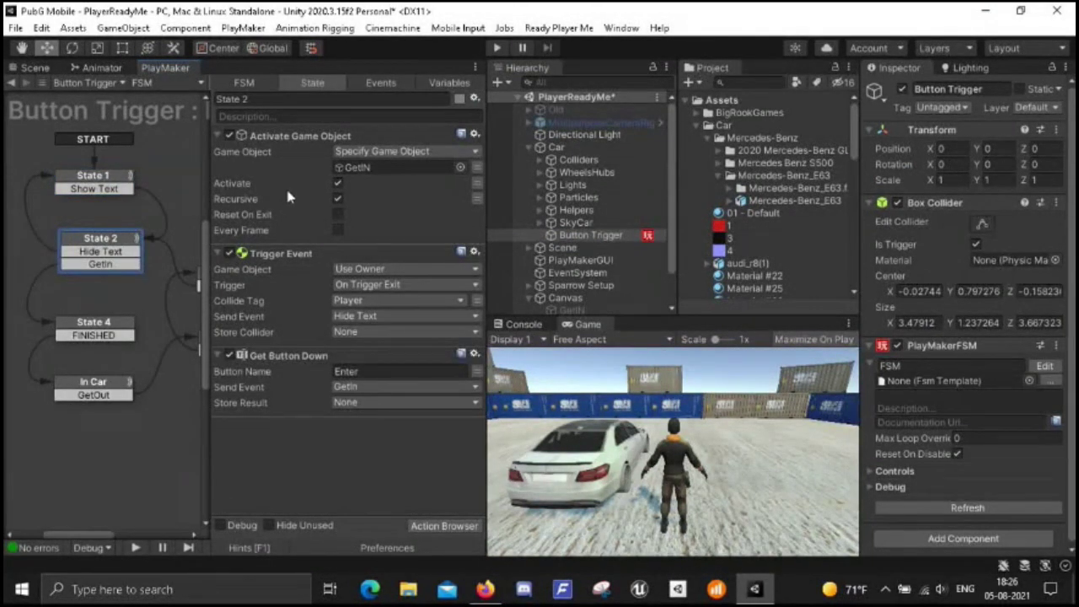
pyautogui.click(303, 141)
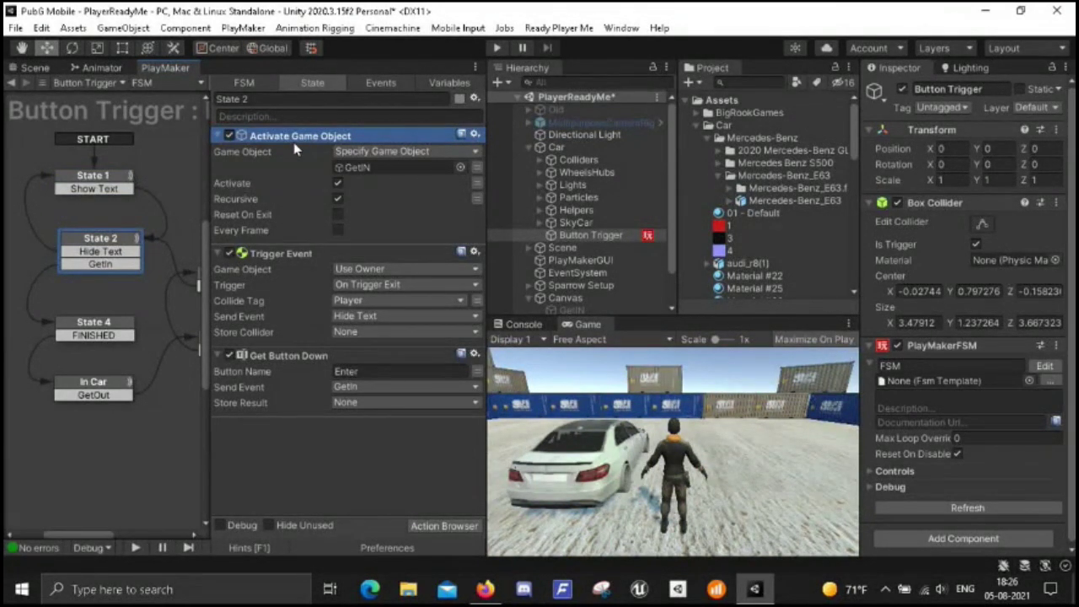
pyautogui.hotkey('ctrl', 'v')
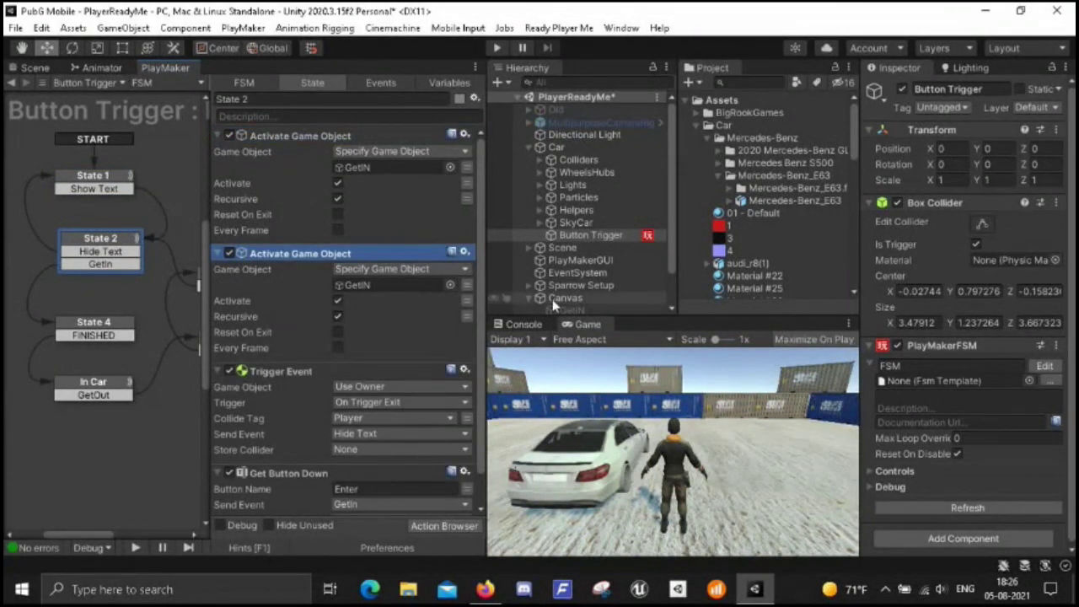
pyautogui.scroll(-1, 578, 305)
pyautogui.moveTo(583, 295); pyautogui.dragTo(377, 291)
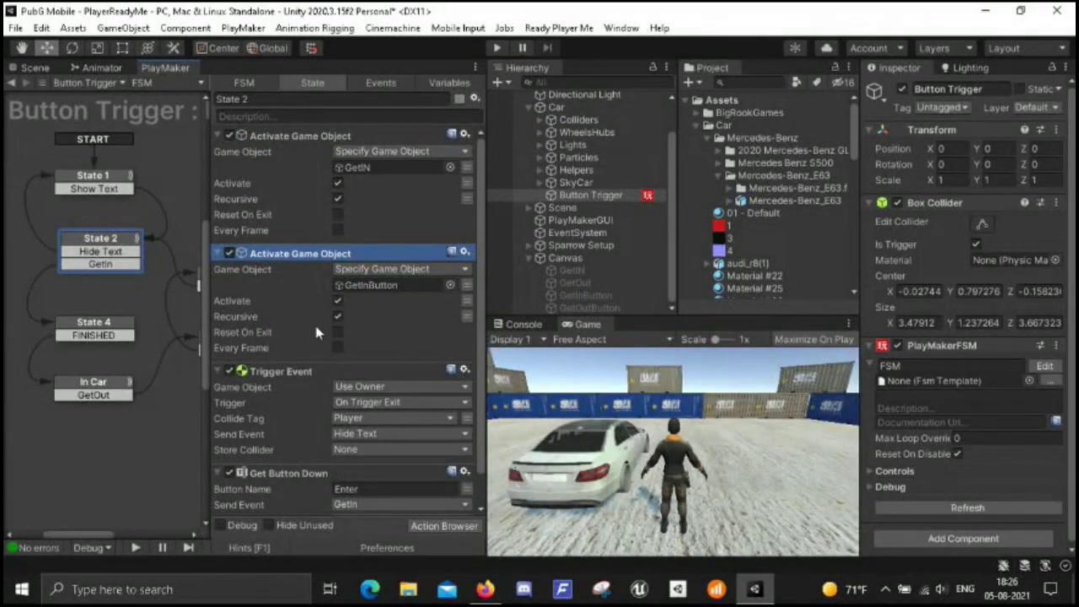
# - Add a U Gui Button On Click Event action after Get Button Down in State 2 of the Button Trigger FSM
pyautogui.scroll(-1, 388, 362)
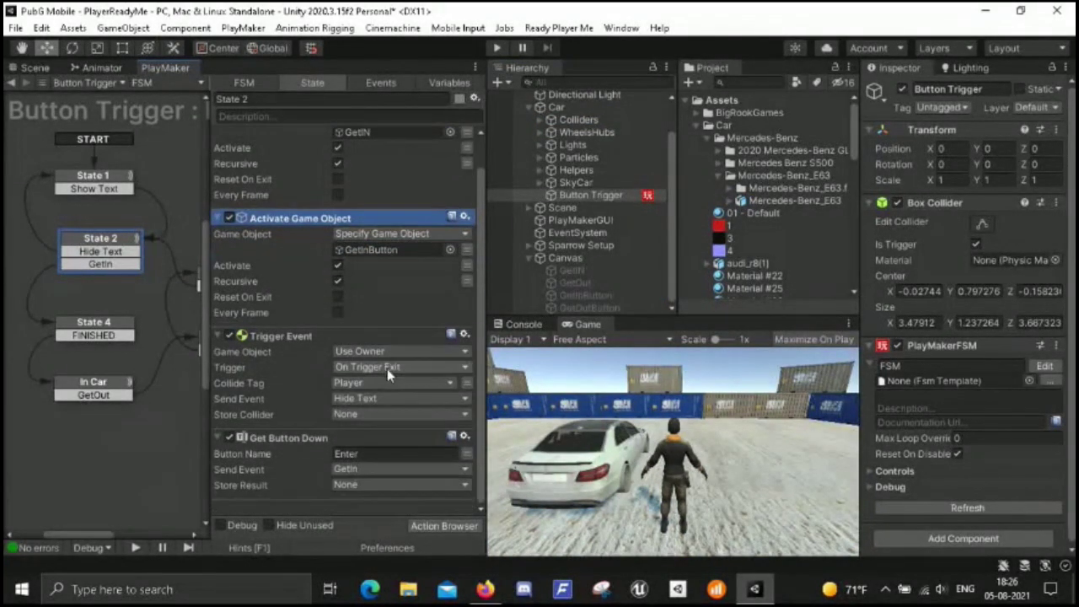
pyautogui.click(292, 440)
pyautogui.doubleClick(296, 507)
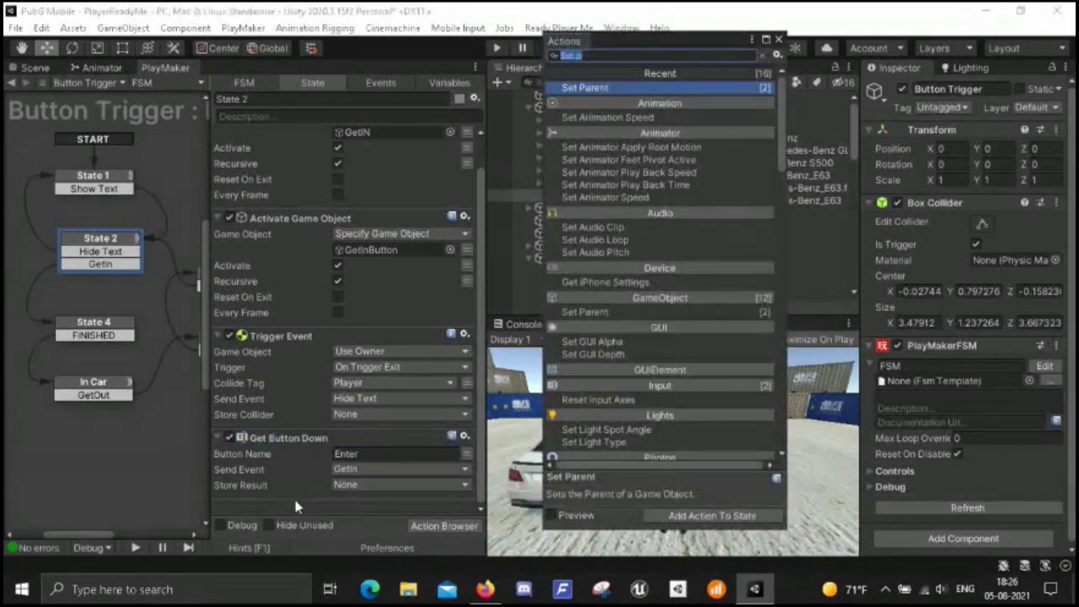
pyautogui.write('ugui')
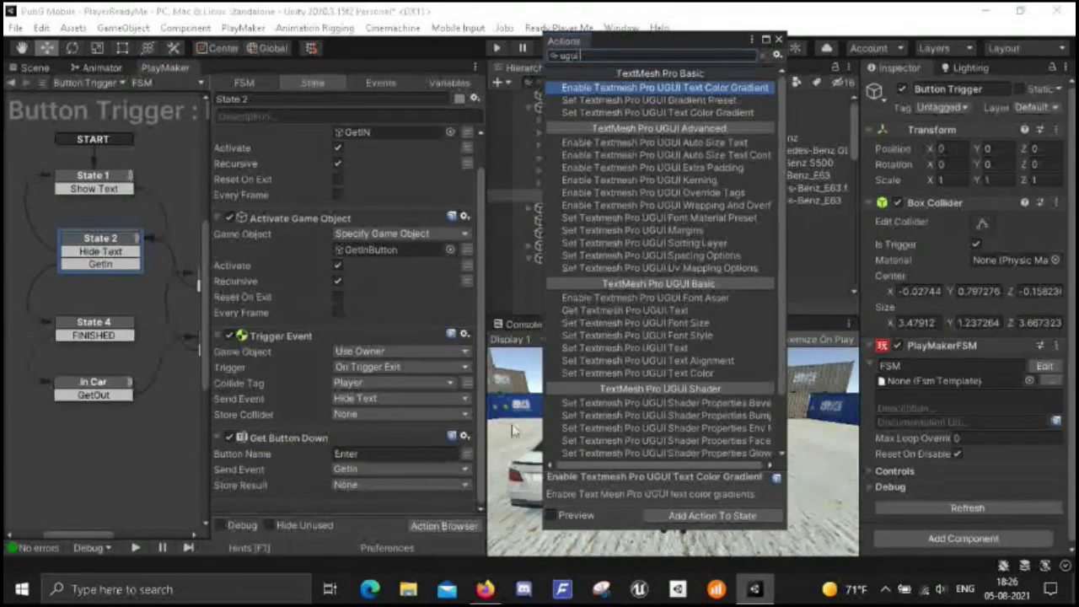
pyautogui.scroll(-3, 632, 410)
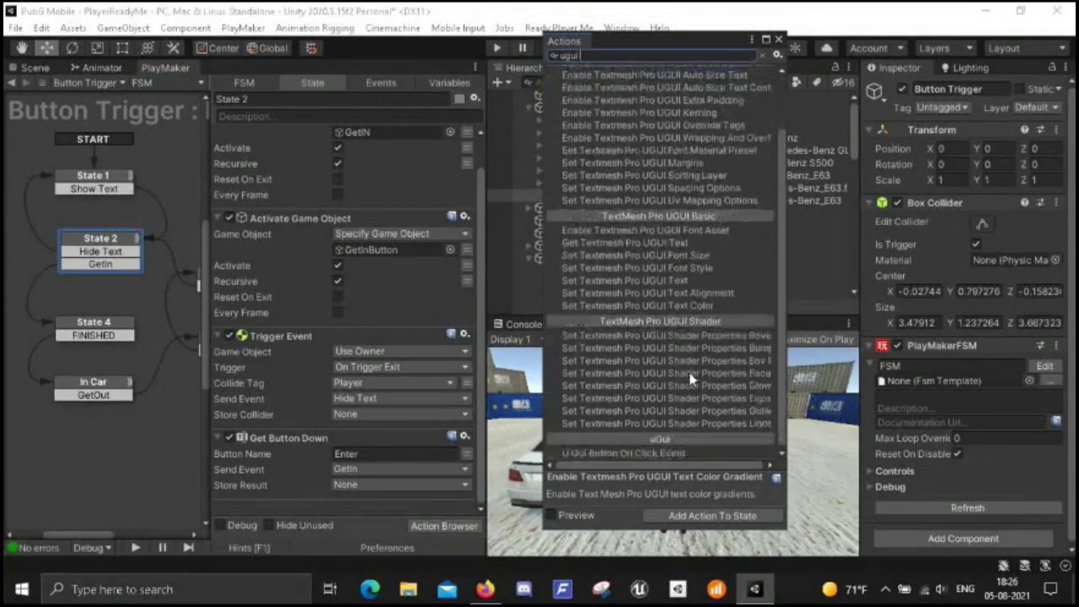
pyautogui.click(610, 455)
pyautogui.doubleClick(625, 455)
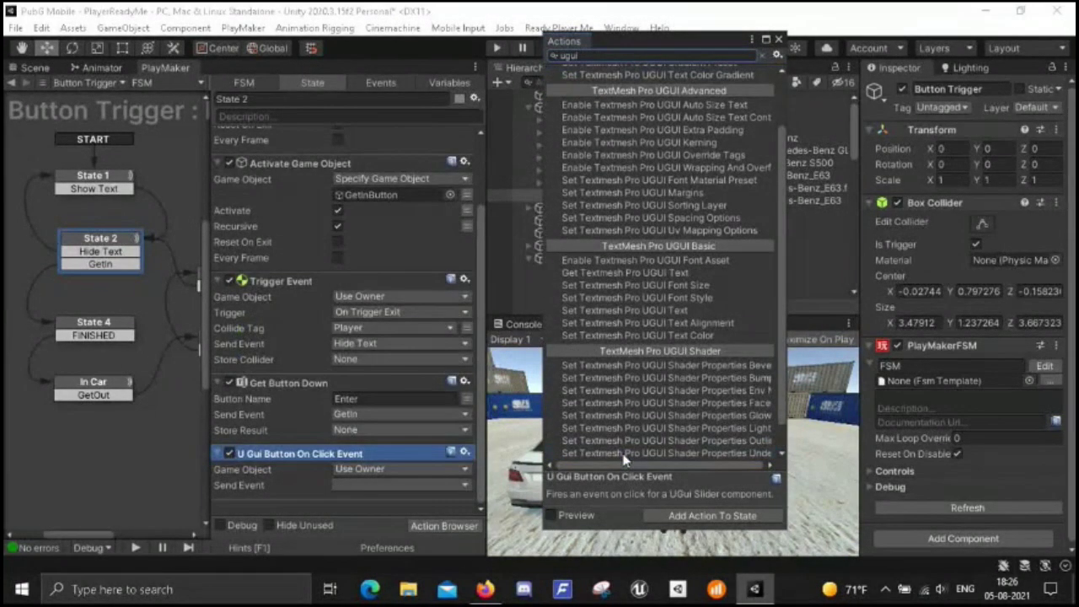
# - Set State 2's U Gui Button On Click Event to target the specified game object GetInButton and send the GetIn event
pyautogui.click(451, 469)
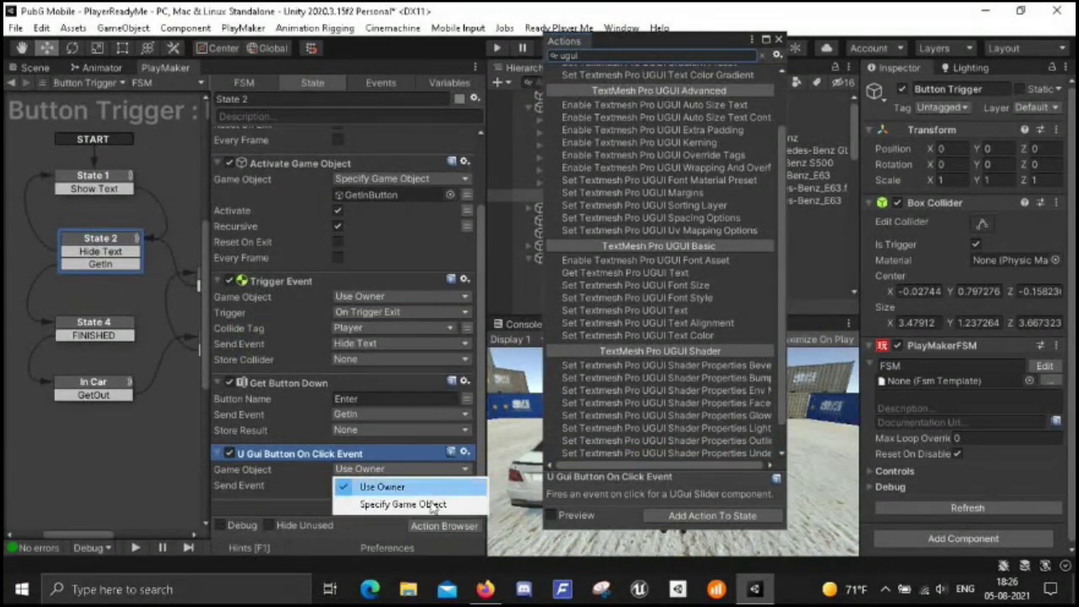
pyautogui.click(431, 503)
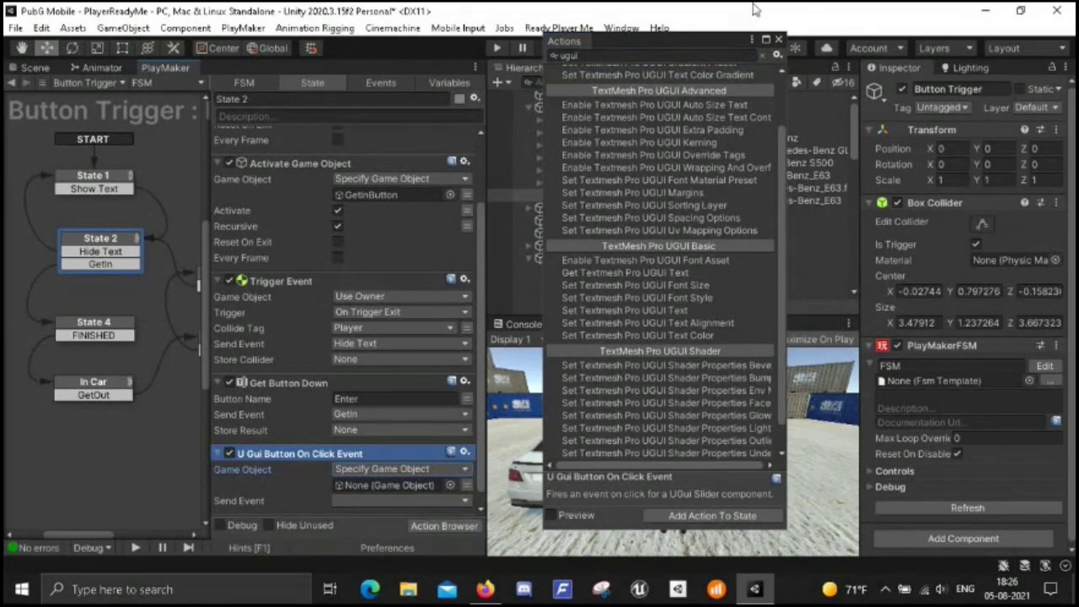
pyautogui.click(778, 39)
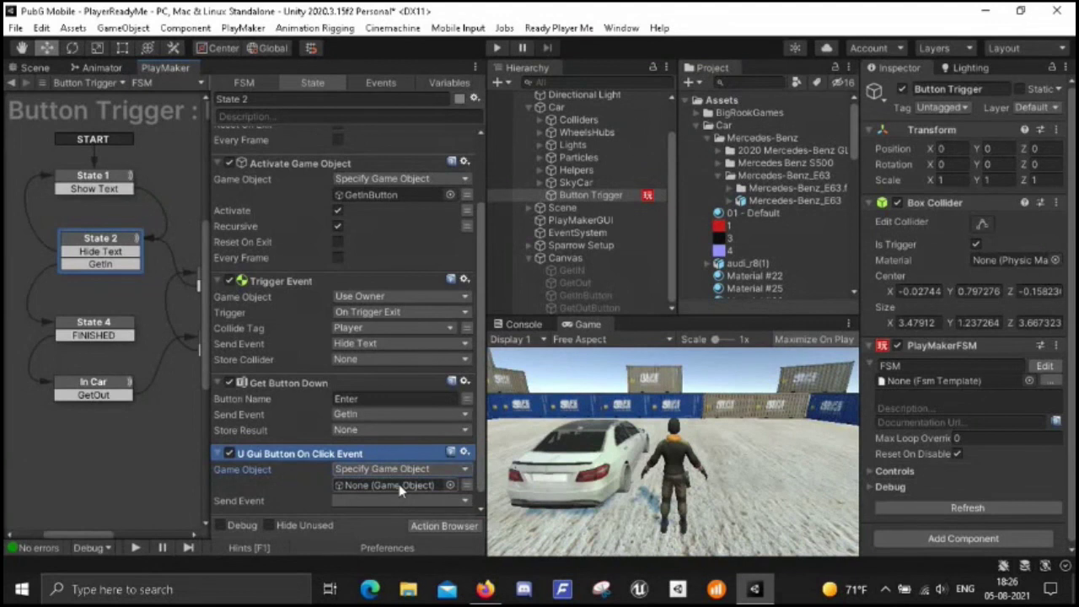
pyautogui.moveTo(582, 295); pyautogui.dragTo(395, 485)
pyautogui.click(412, 503)
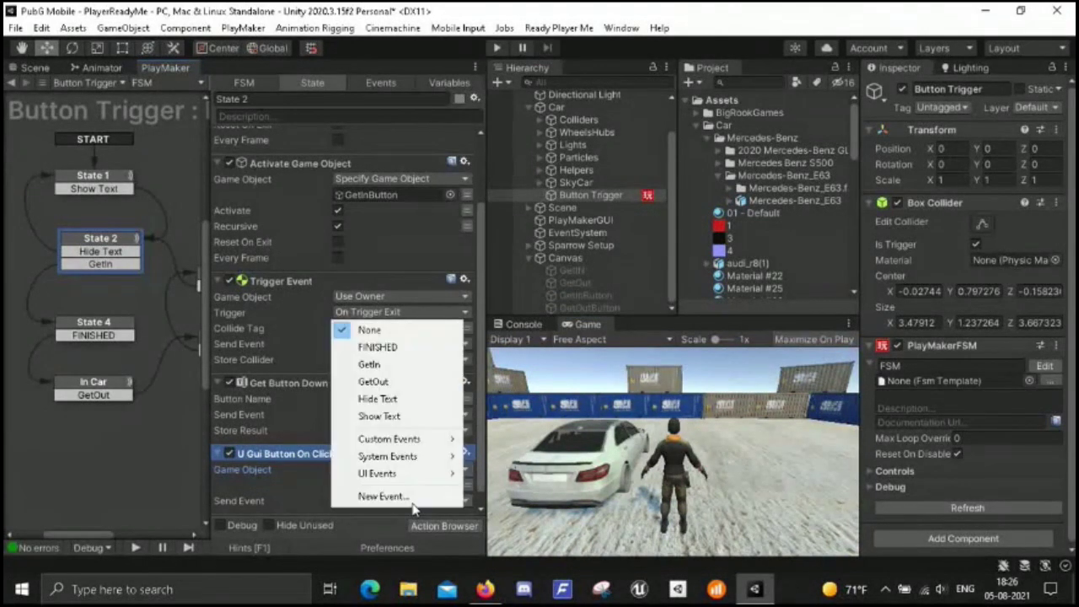
pyautogui.click(384, 365)
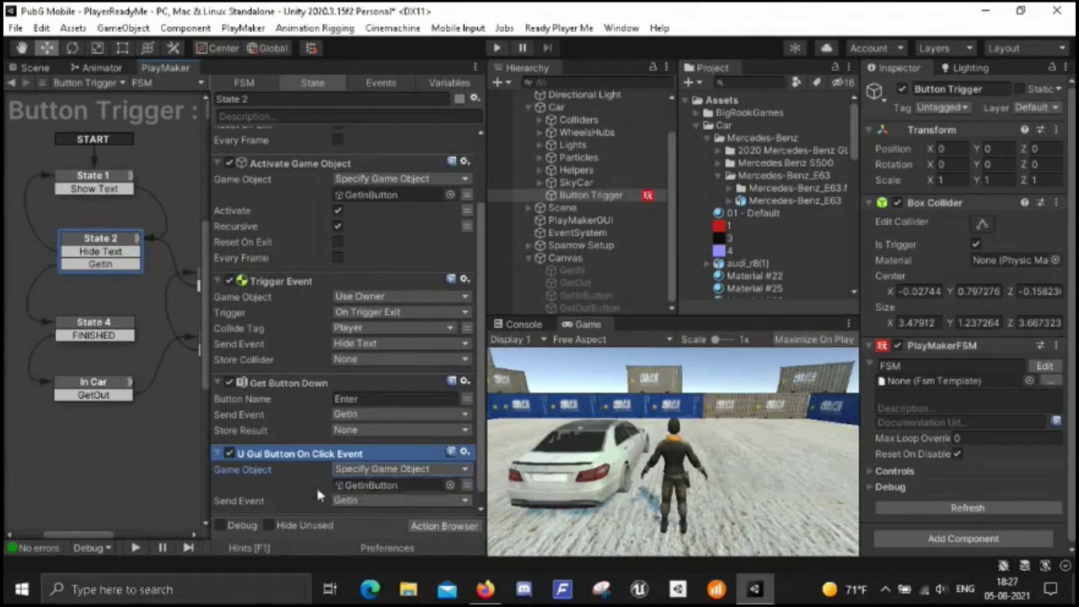
# - In the In Car state, duplicate the action that deactivates GetIN and assign GetInButton to the copy
pyautogui.click(108, 326)
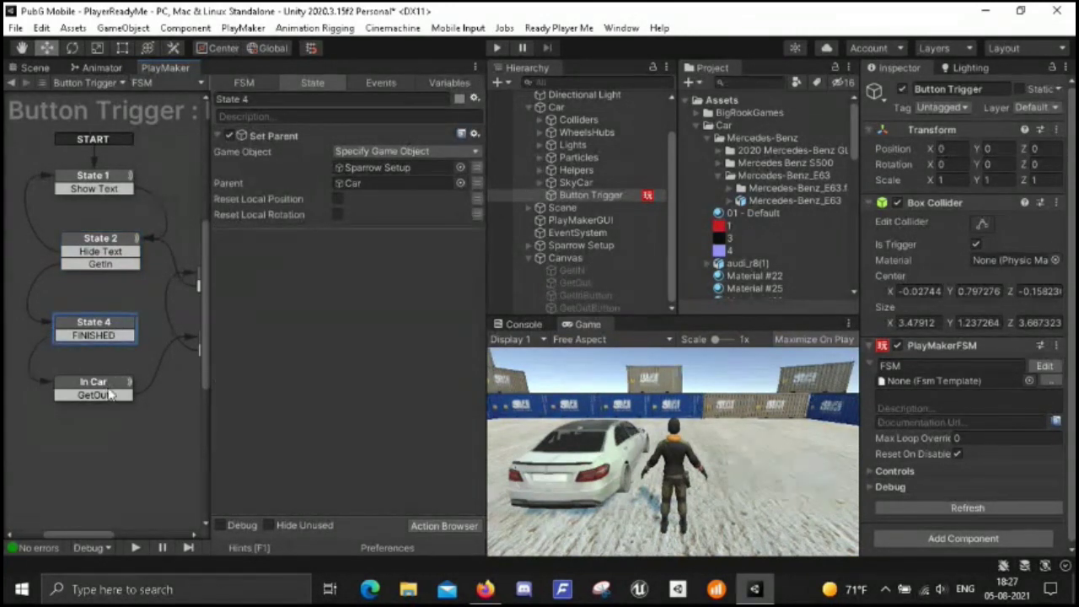
pyautogui.click(105, 385)
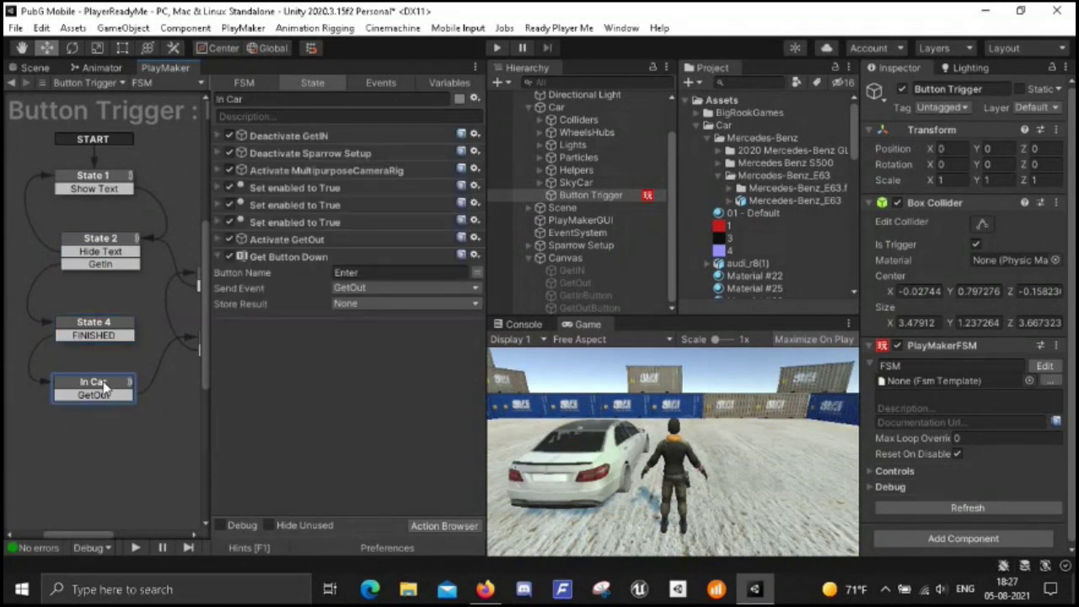
pyautogui.click(218, 136)
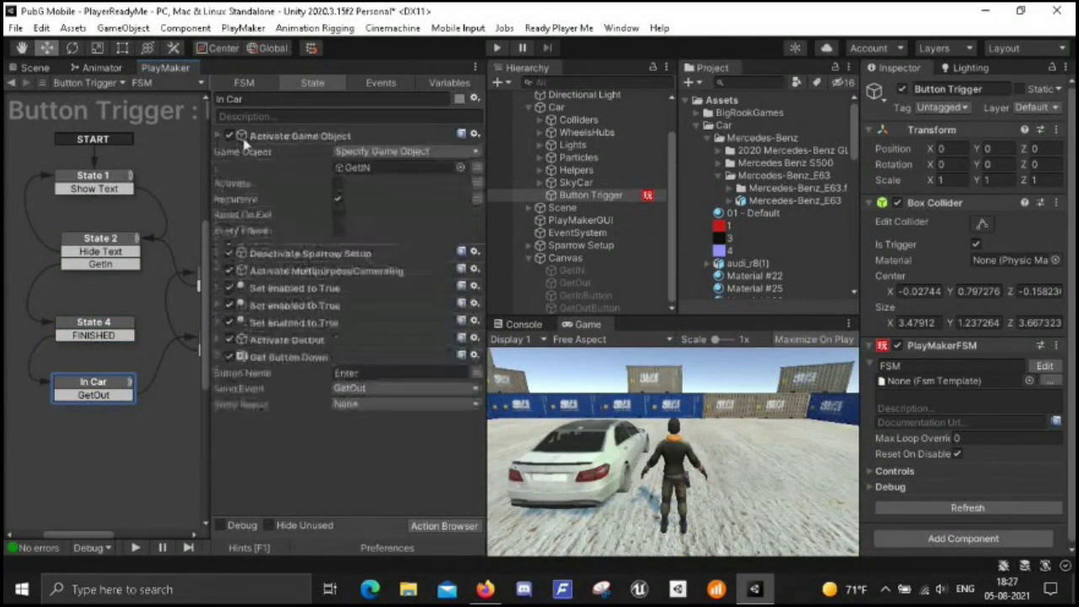
pyautogui.click(304, 136)
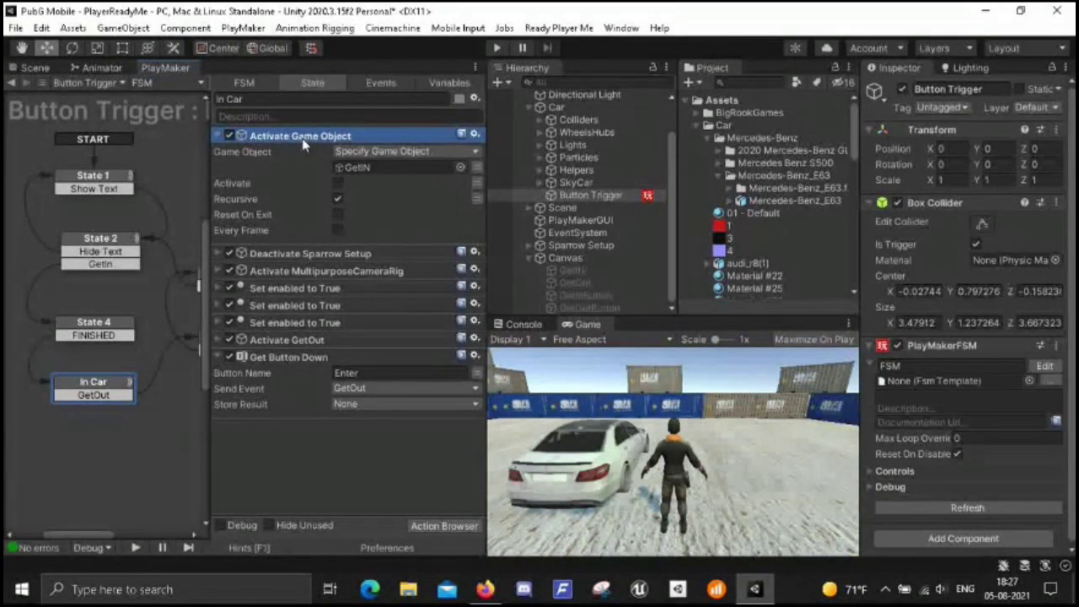
pyautogui.hotkey('ctrl', 'd')
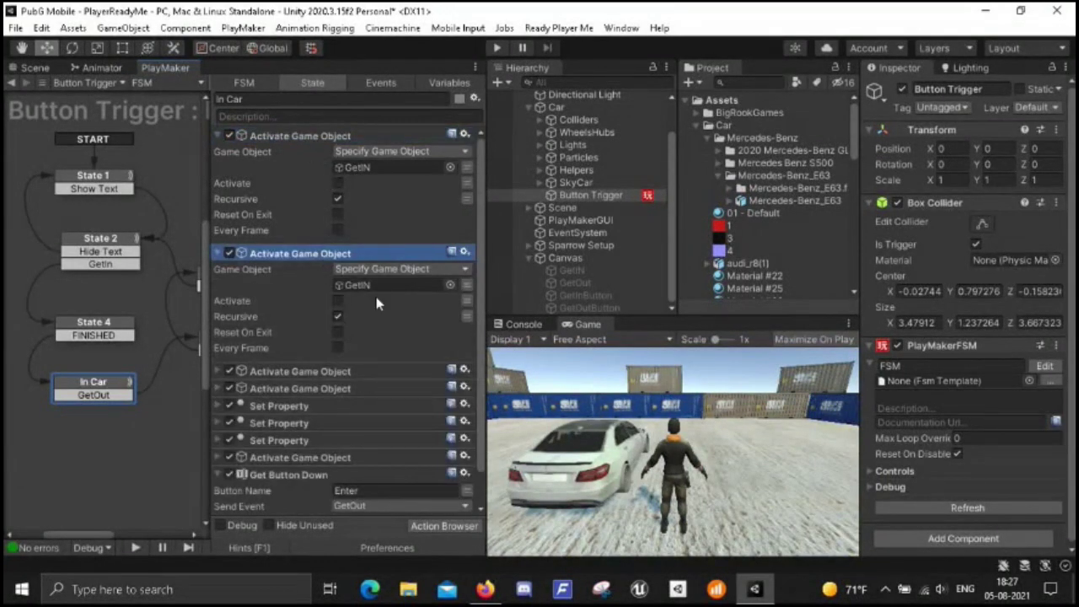
pyautogui.click(596, 297)
pyautogui.moveTo(595, 297); pyautogui.dragTo(349, 289)
pyautogui.click(217, 253)
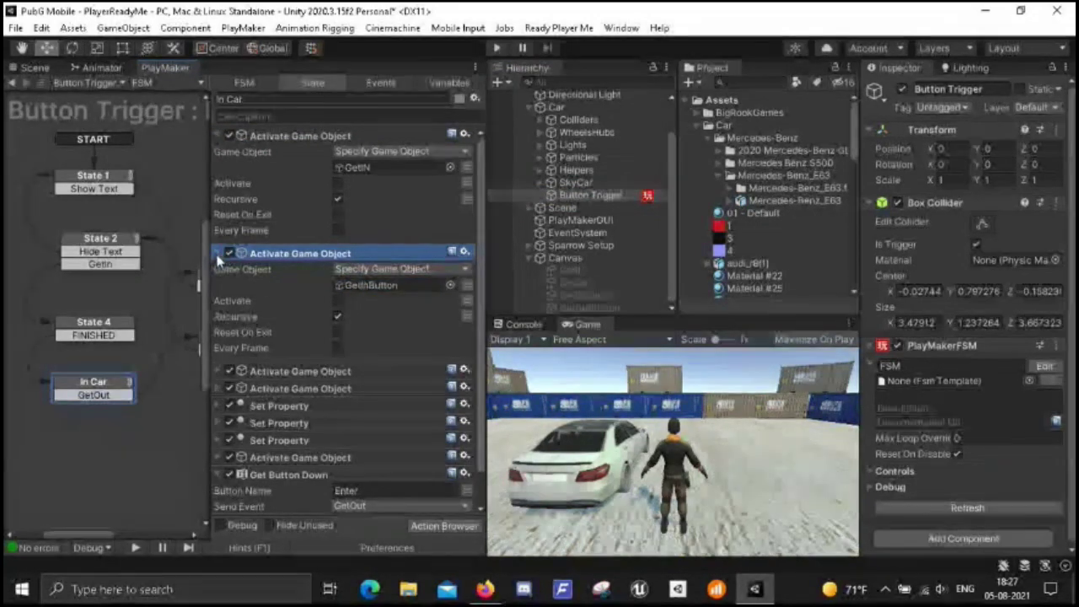
pyautogui.click(218, 137)
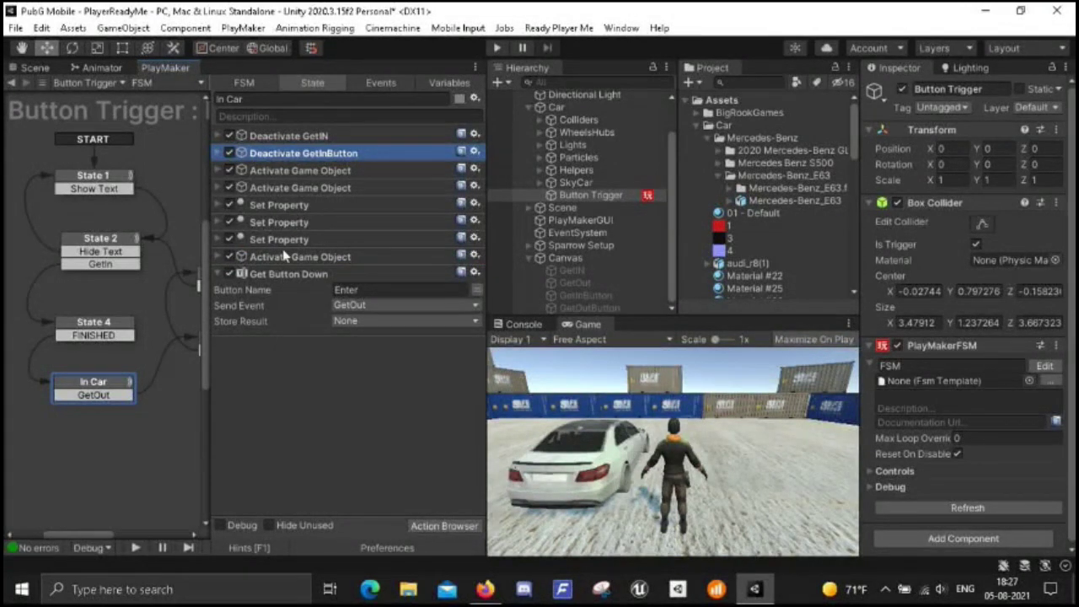
# - In the In Car state, duplicate the action that activates GetOut and assign GetOutButton to the copy
pyautogui.click(217, 256)
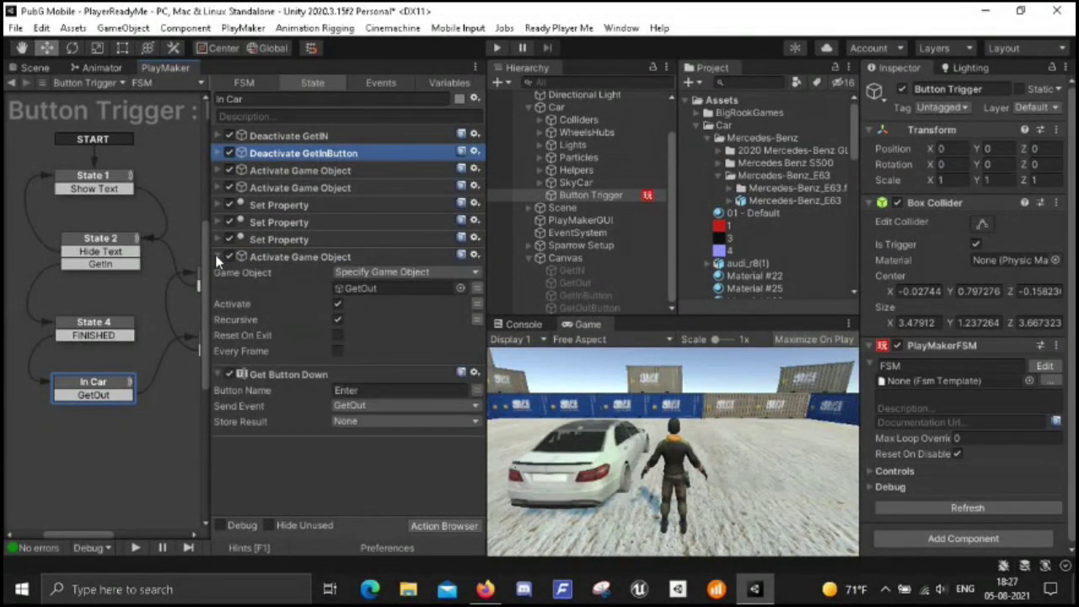
pyautogui.click(283, 258)
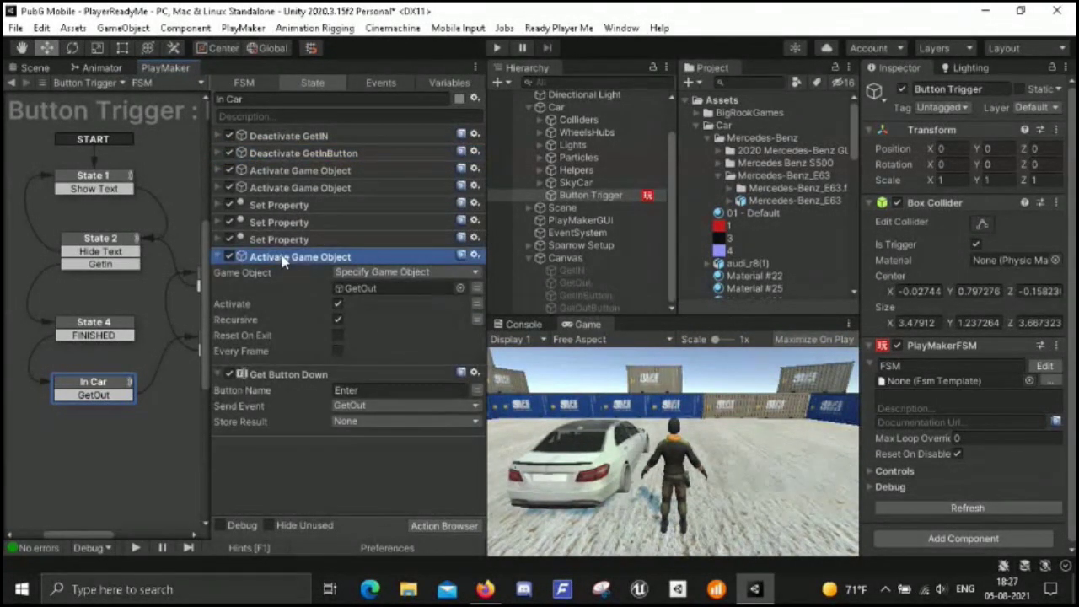
pyautogui.hotkey('ctrl', 'c')
pyautogui.hotkey('ctrl', 'v')
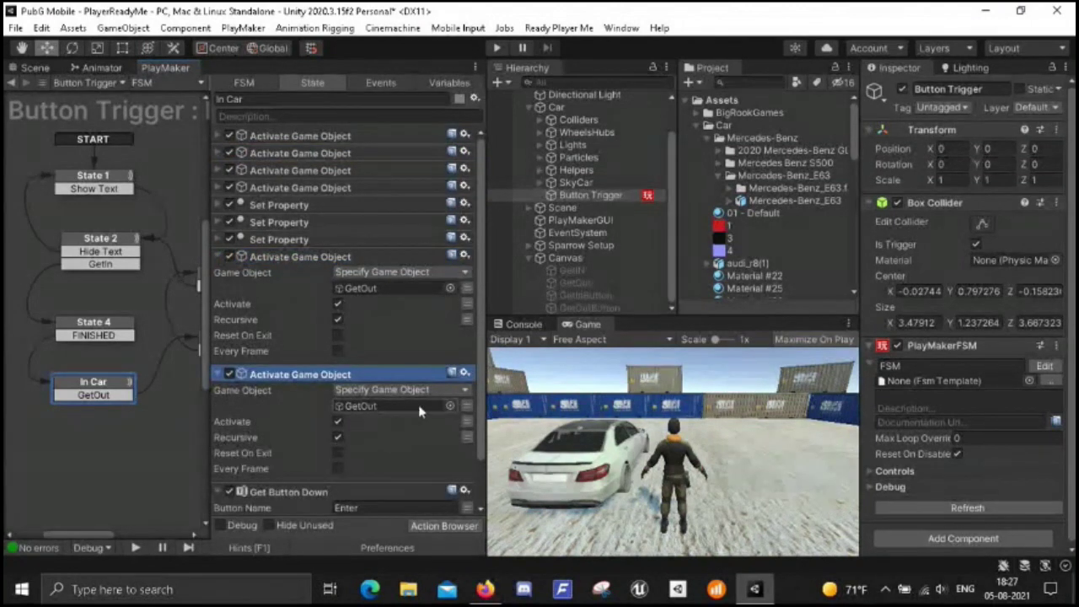
pyautogui.moveTo(578, 309); pyautogui.dragTo(396, 406)
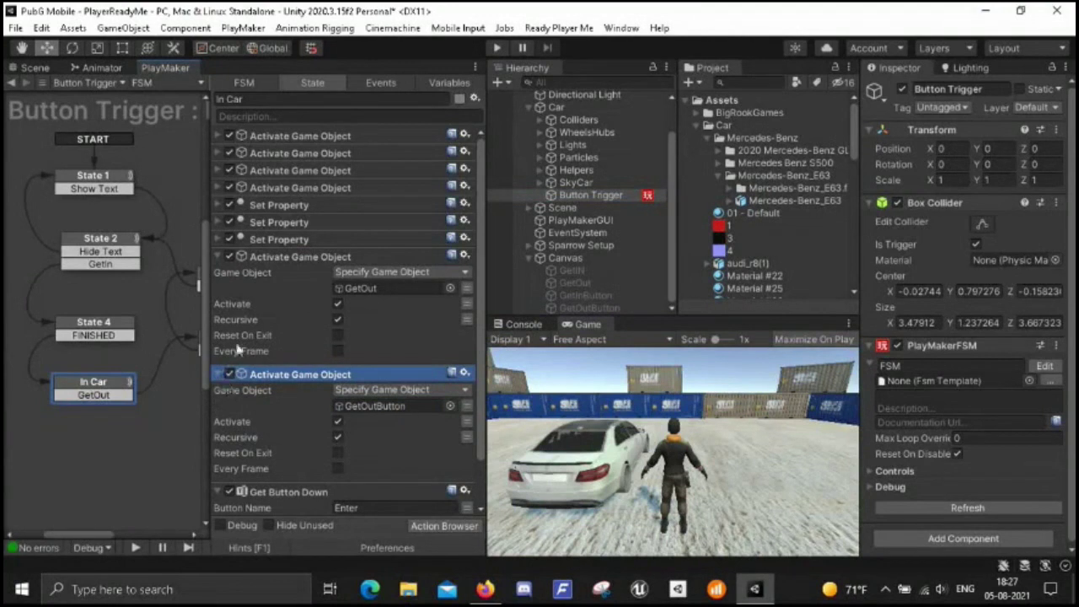
pyautogui.click(221, 373)
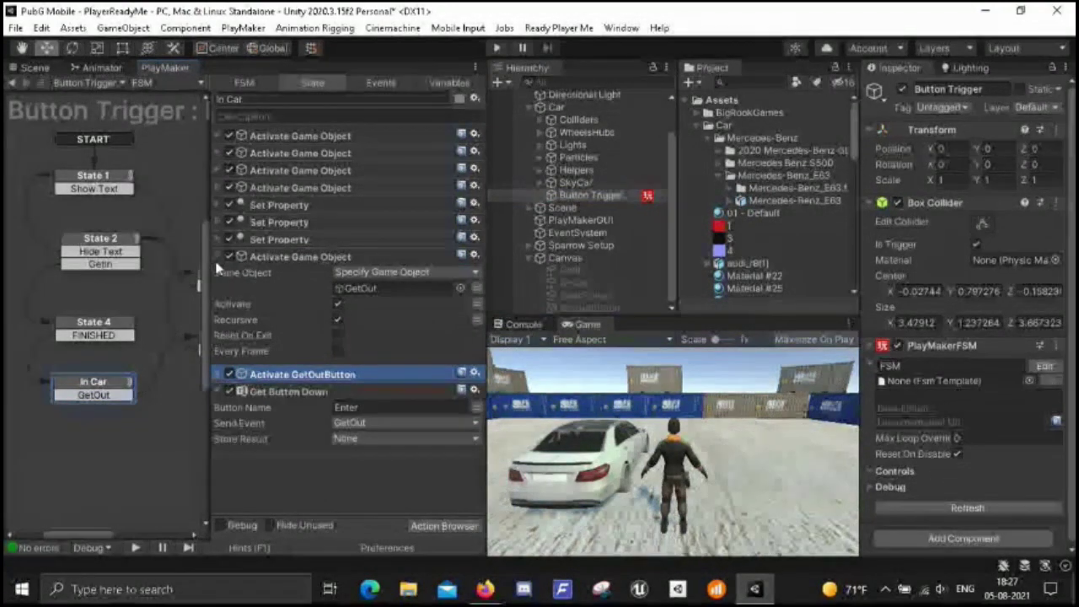
pyautogui.click(222, 256)
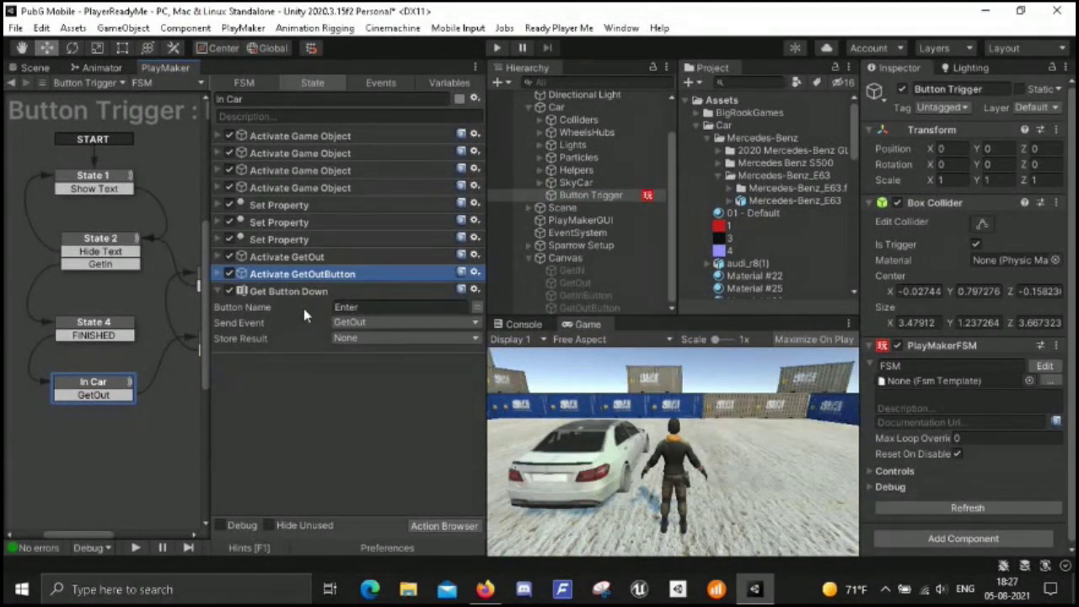
# - Add a U Gui Button On Click Event action to the In Car state, targeting GetOutButton and sending the GetOut event
pyautogui.doubleClick(304, 391)
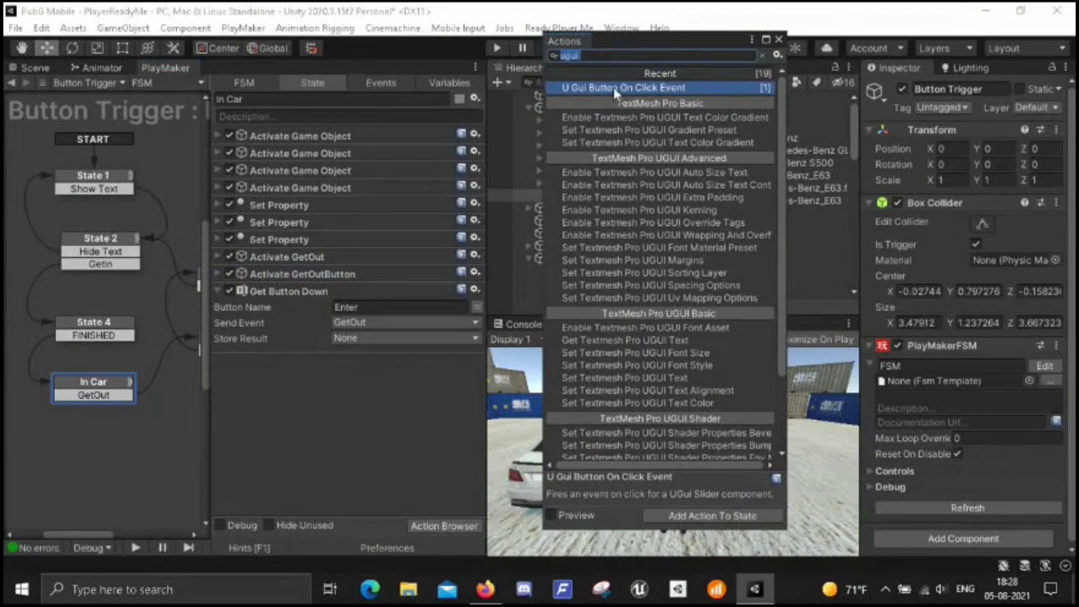
pyautogui.doubleClick(624, 89)
pyautogui.click(778, 40)
pyautogui.click(404, 377)
pyautogui.click(396, 412)
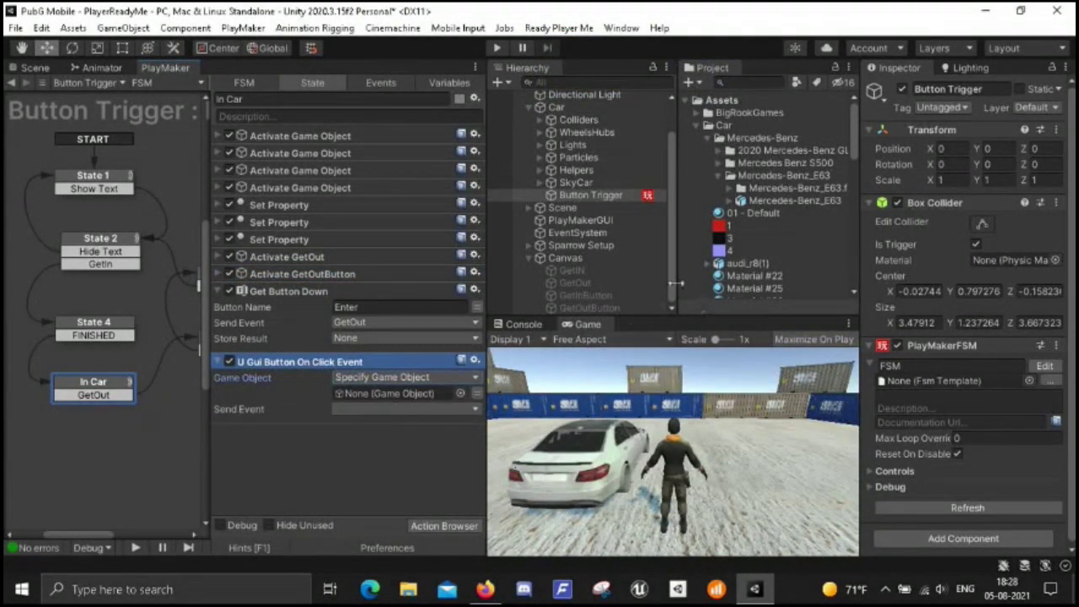
pyautogui.moveTo(585, 309); pyautogui.dragTo(430, 396)
pyautogui.click(430, 409)
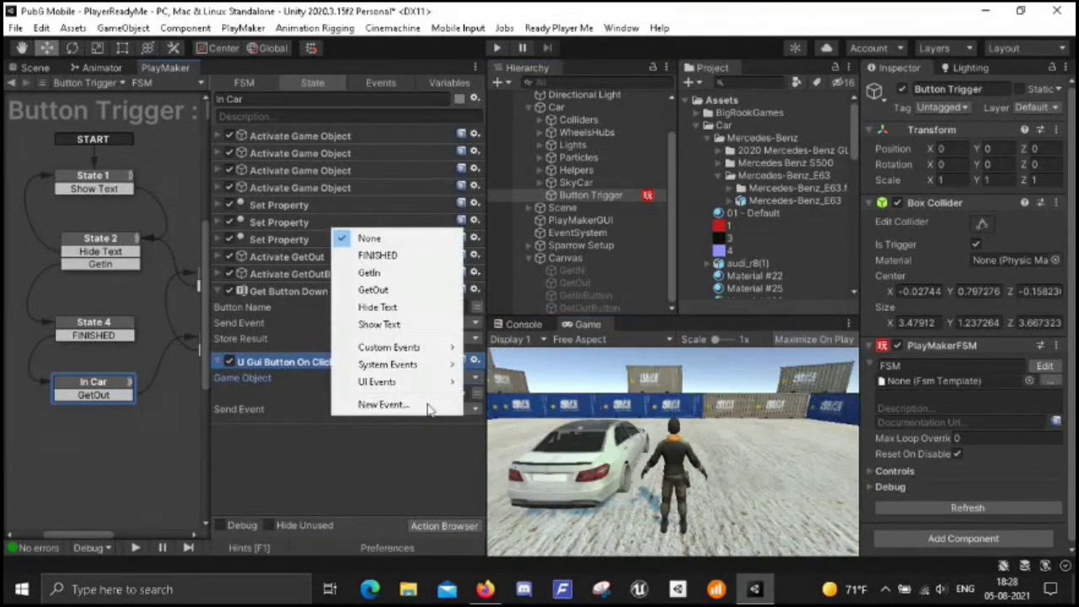
pyautogui.click(413, 289)
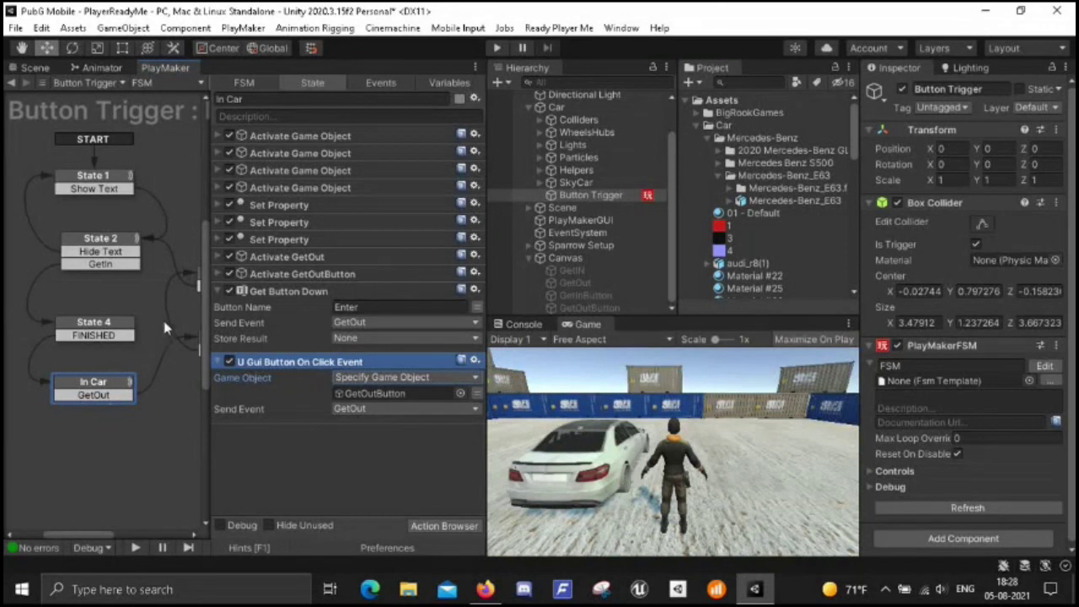
# - In State 3, duplicate the action that deactivates GetOut and assign GetOutButton to the copy
pyautogui.moveTo(181, 397); pyautogui.dragTo(106, 398, button='middle')
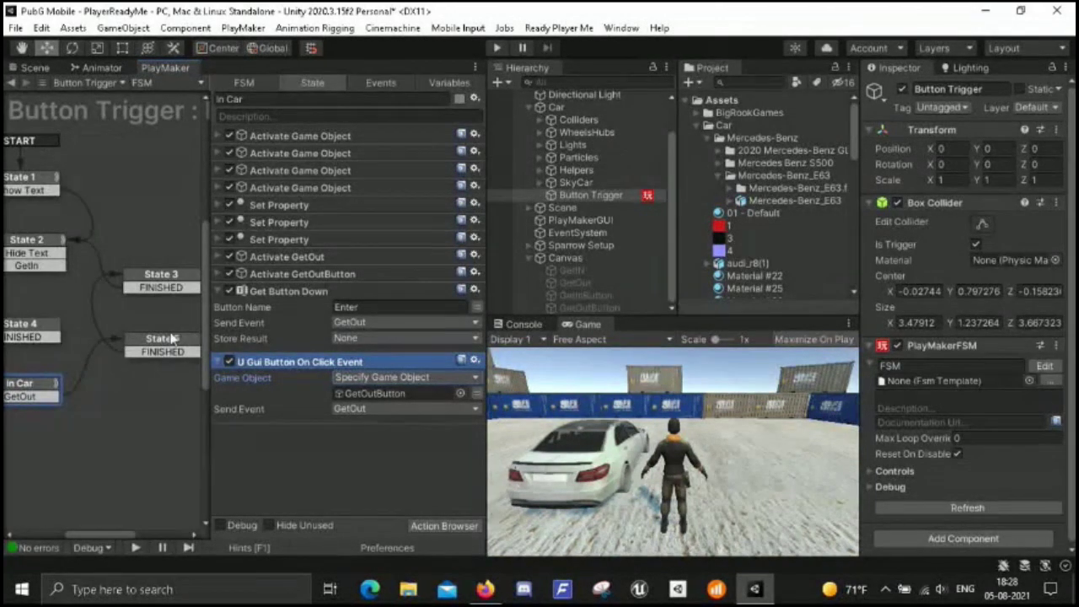
pyautogui.click(172, 338)
pyautogui.click(152, 273)
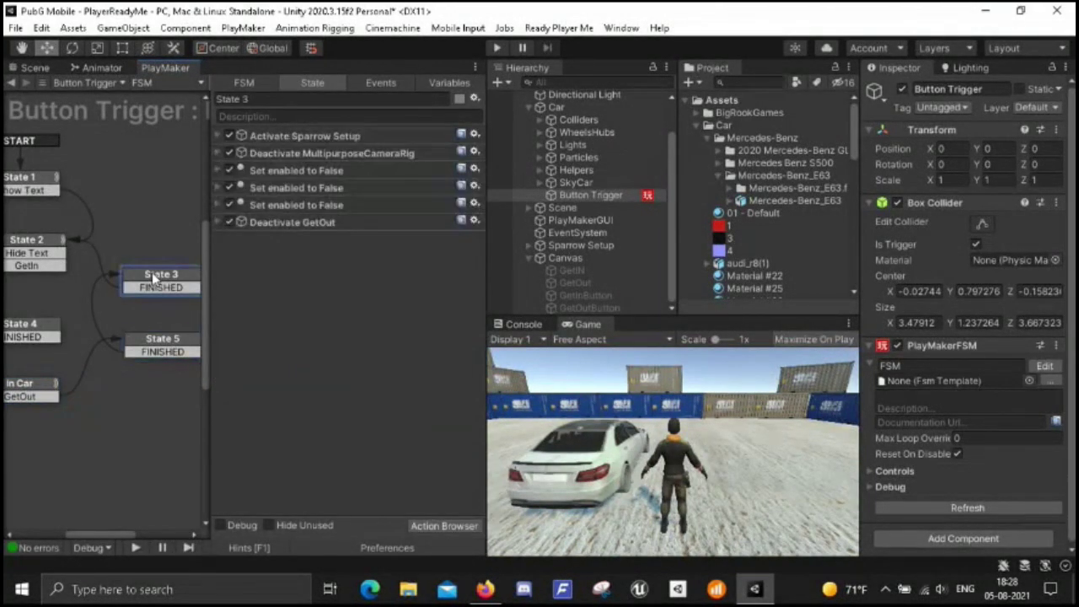
pyautogui.click(217, 135)
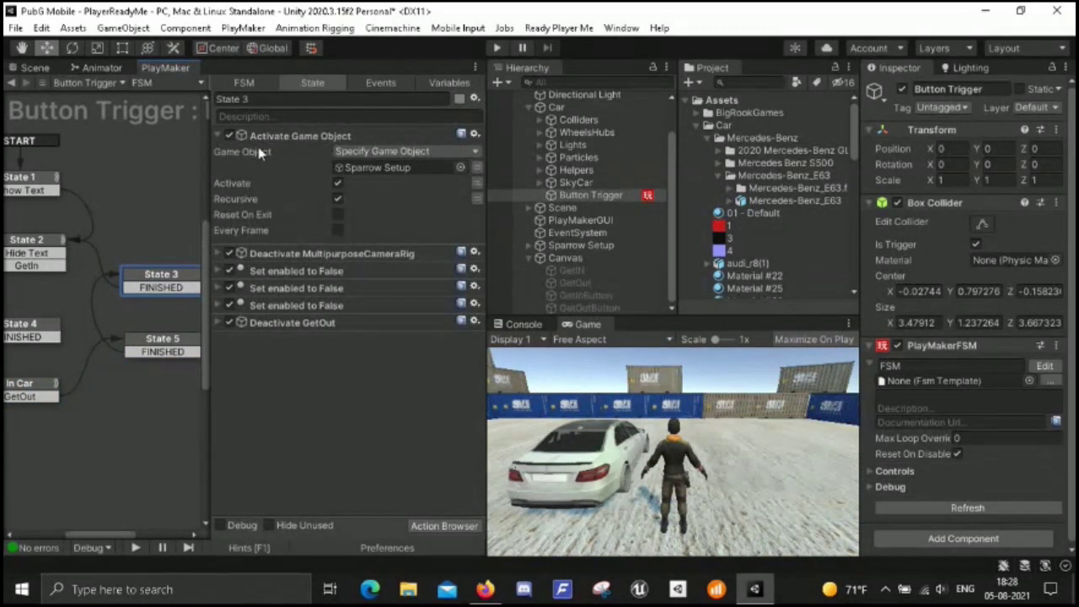
pyautogui.click(217, 136)
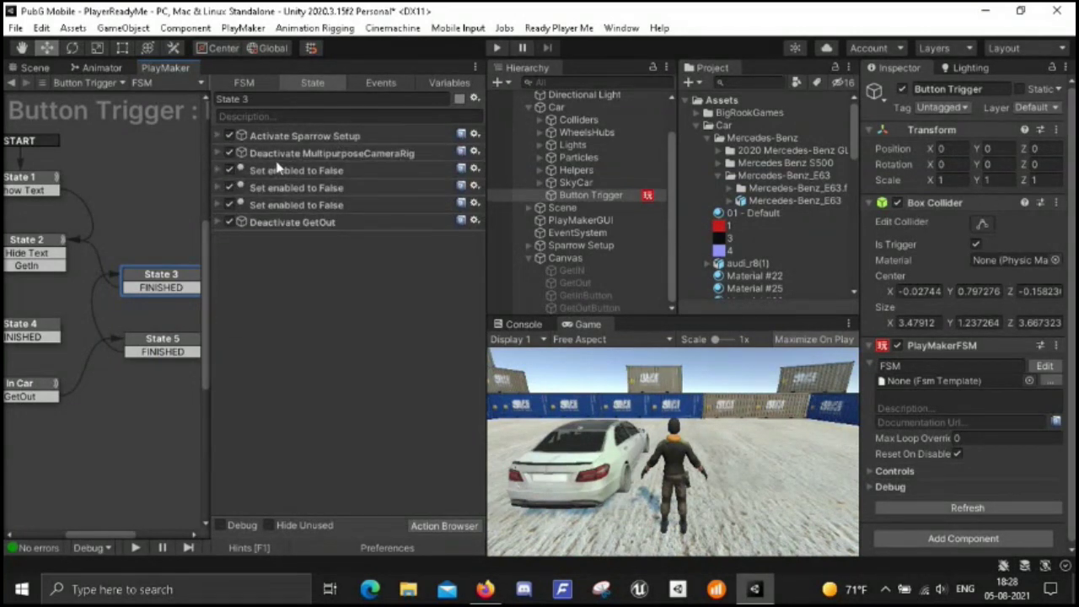
pyautogui.click(217, 223)
pyautogui.click(313, 224)
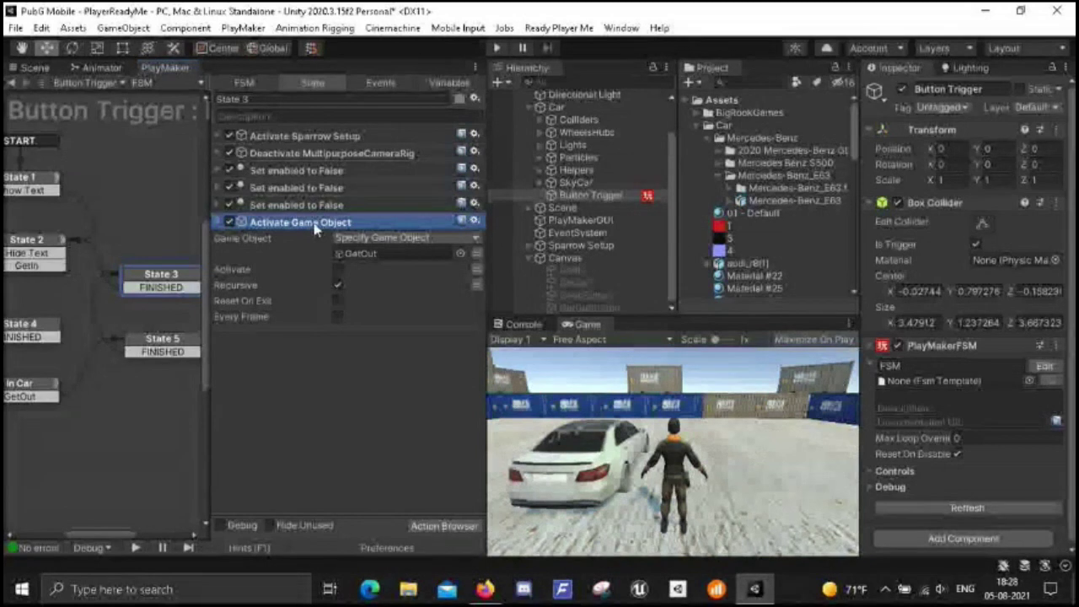
pyautogui.hotkey('ctrl', 'v')
pyautogui.moveTo(563, 307); pyautogui.dragTo(388, 375)
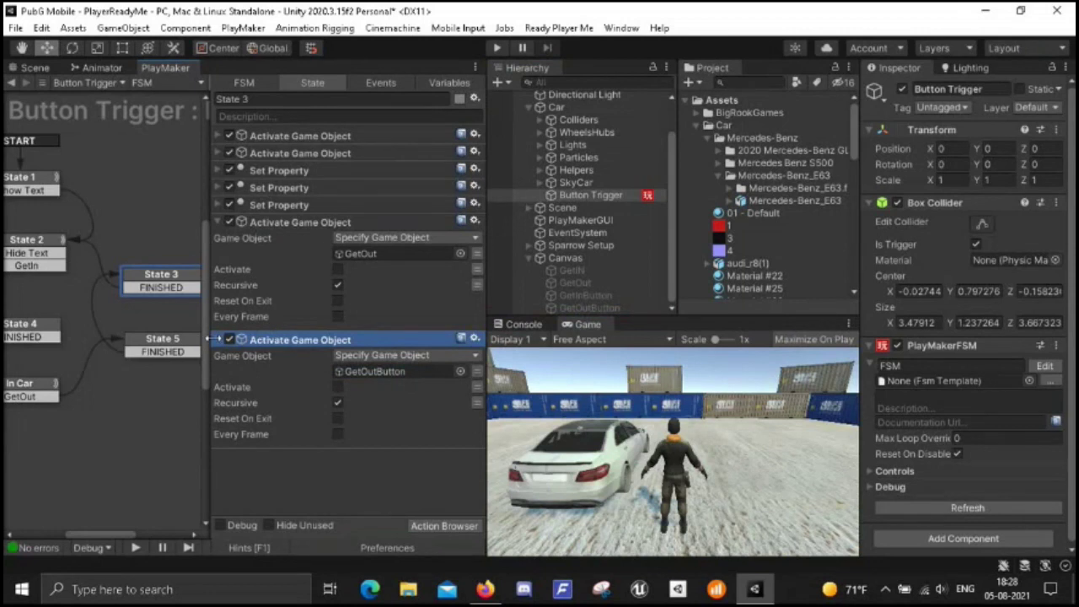
pyautogui.click(218, 222)
pyautogui.click(216, 239)
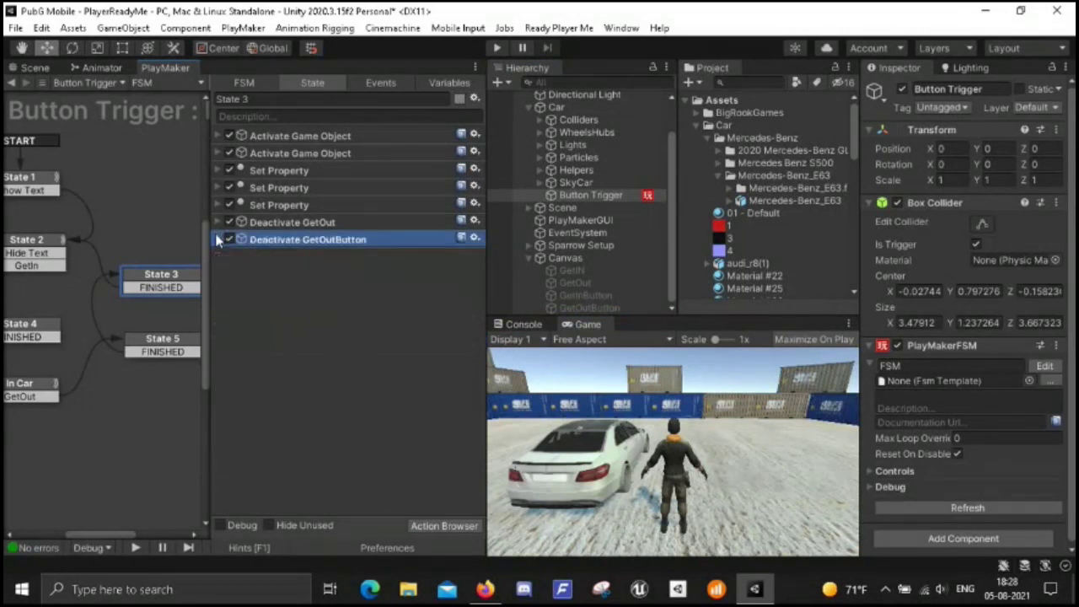
# - Copy State 2's GetInButton activation action into State 1 below the GetIN action and turn off its Activate option
pyautogui.click(45, 242)
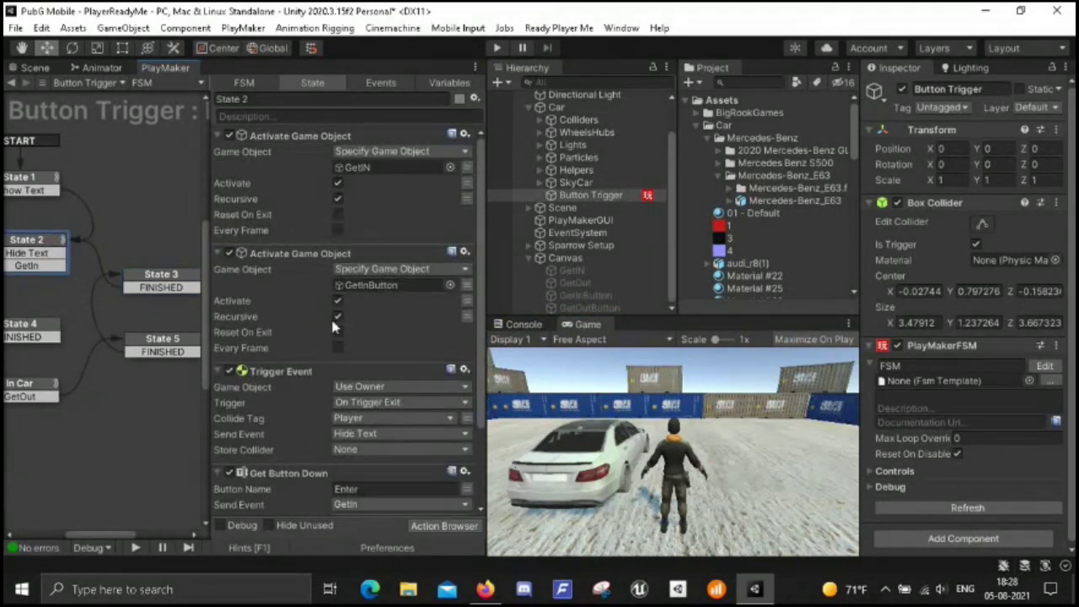
pyautogui.click(287, 256)
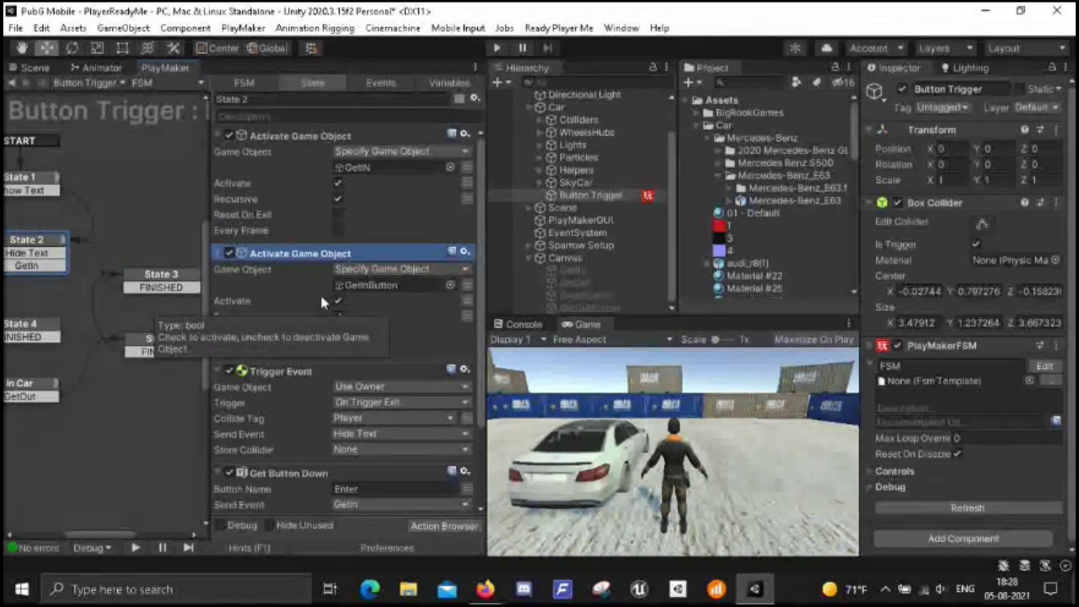
pyautogui.click(17, 178)
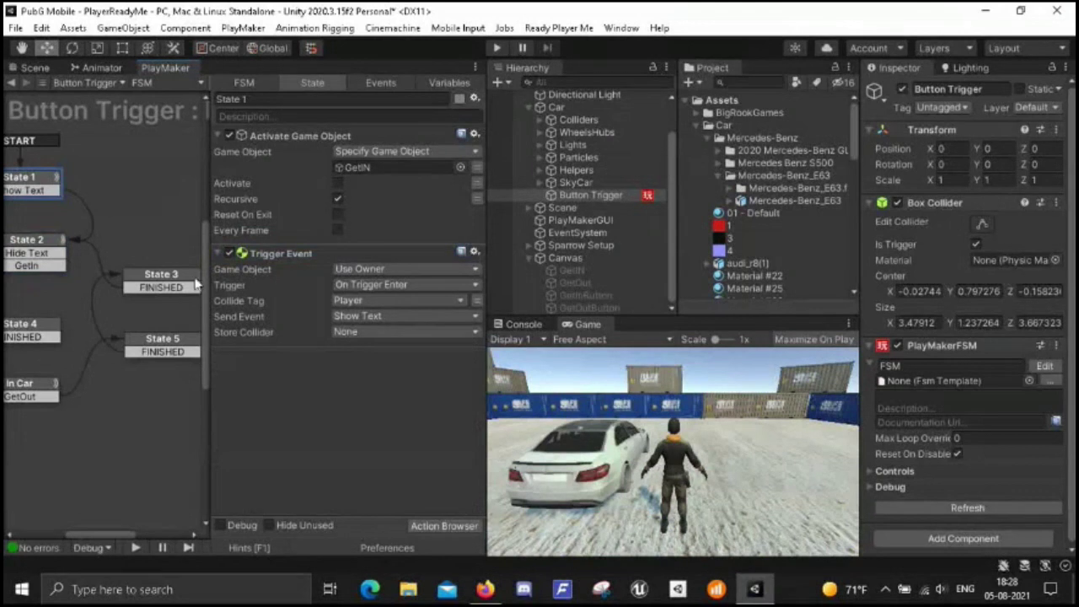
pyautogui.click(301, 142)
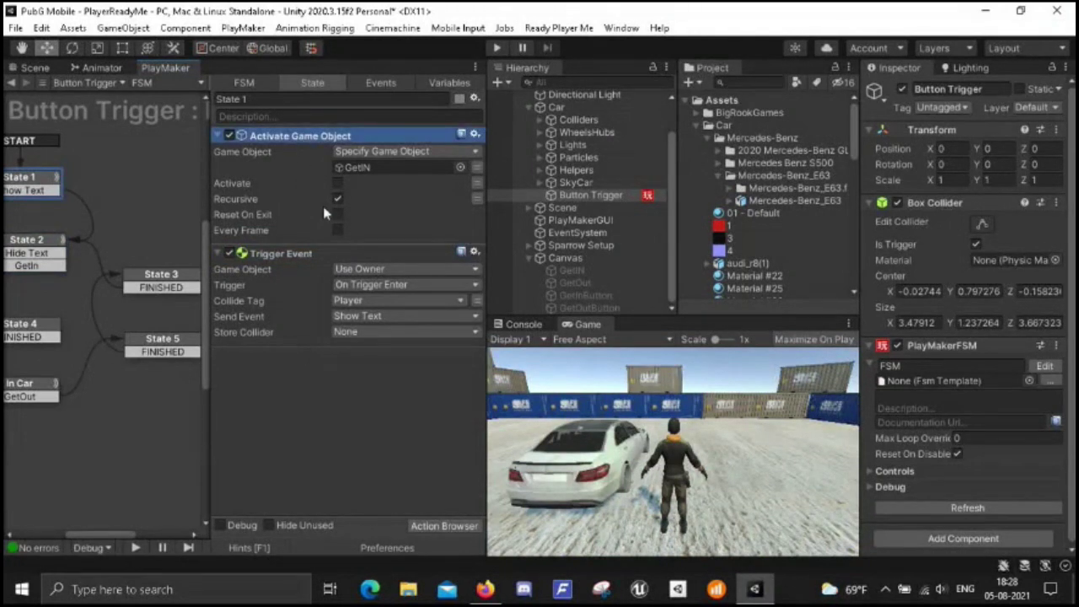
pyautogui.hotkey('ctrl', 'v')
pyautogui.click(338, 300)
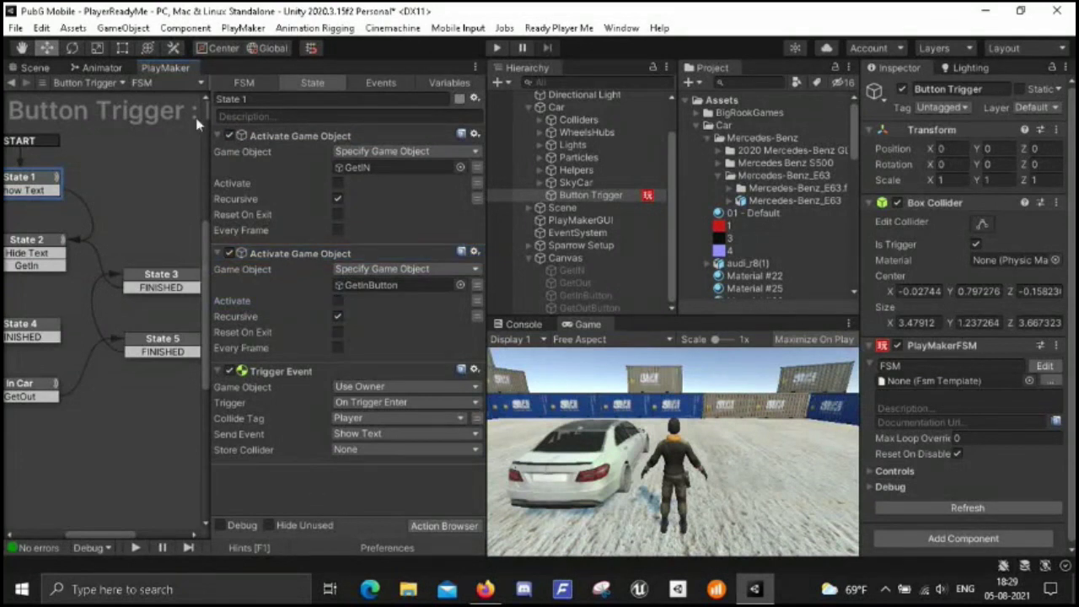
# - Run the game, walk Sparrow to the side of the Mercedes and get into the car
pyautogui.click(497, 49)
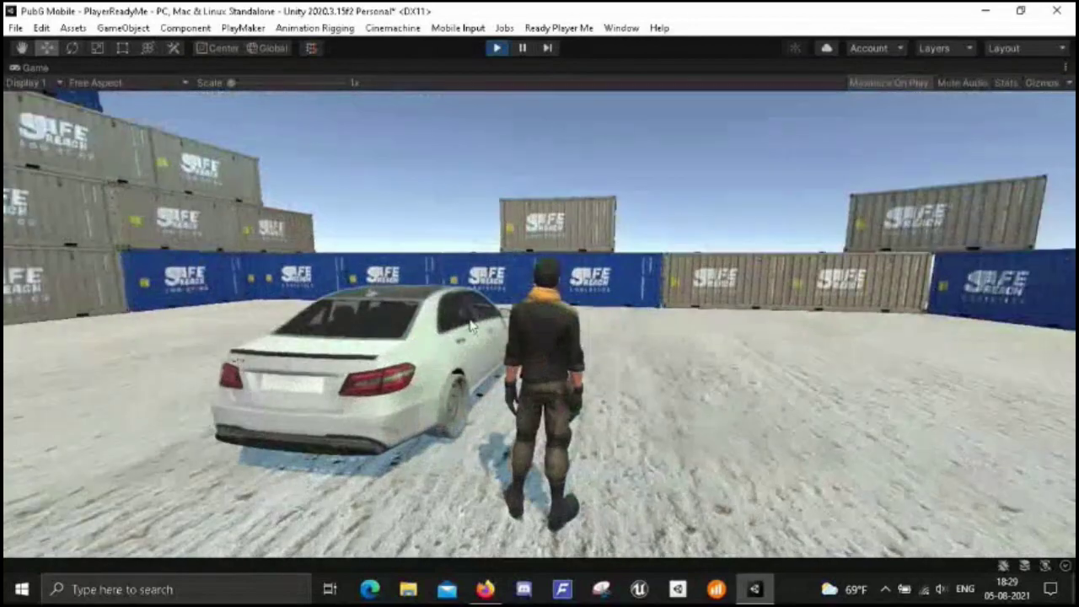
pyautogui.press('w')
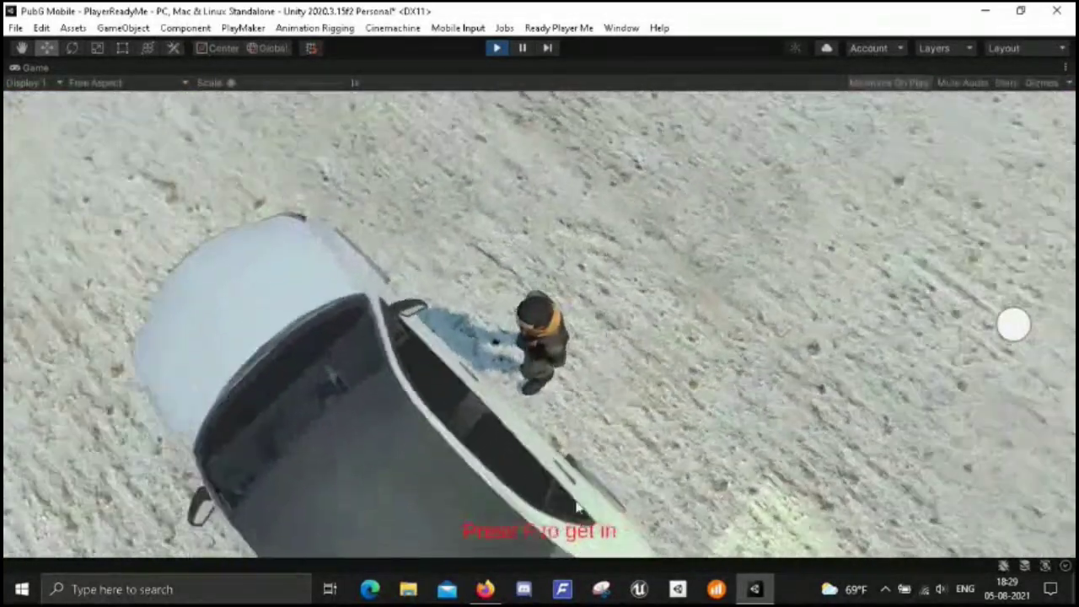
pyautogui.moveTo(578, 506); pyautogui.dragTo(1022, 334)
pyautogui.press('f')
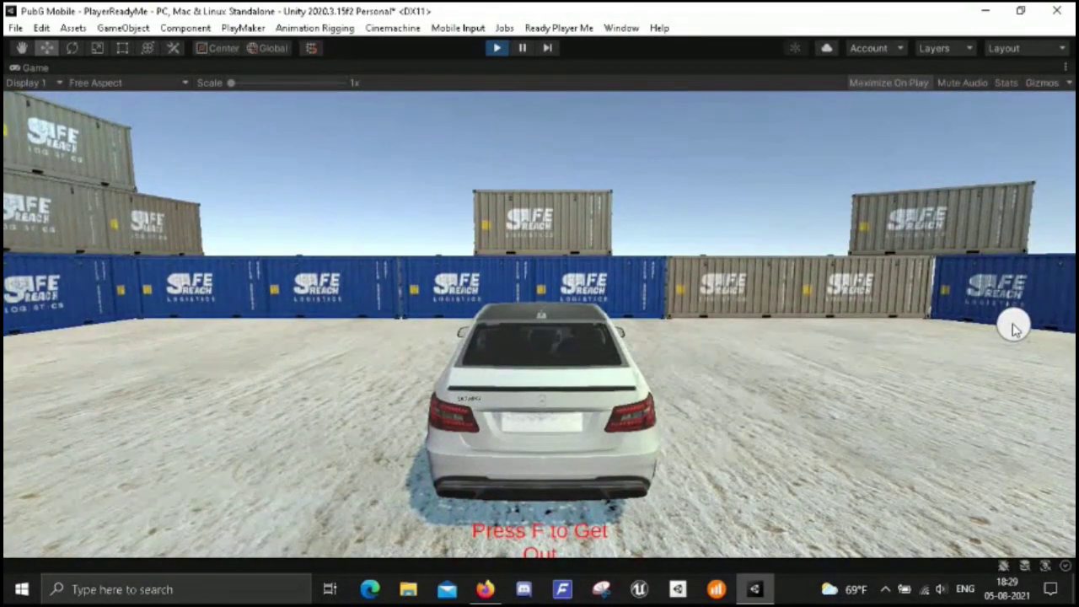
# - Test the enter and exit controls by getting Sparrow out of and back into the car several times
pyautogui.press('f')
pyautogui.press('f')
pyautogui.press('f')
pyautogui.press('f')
pyautogui.press('f')
pyautogui.press('f')
pyautogui.press('f')
pyautogui.press('f')
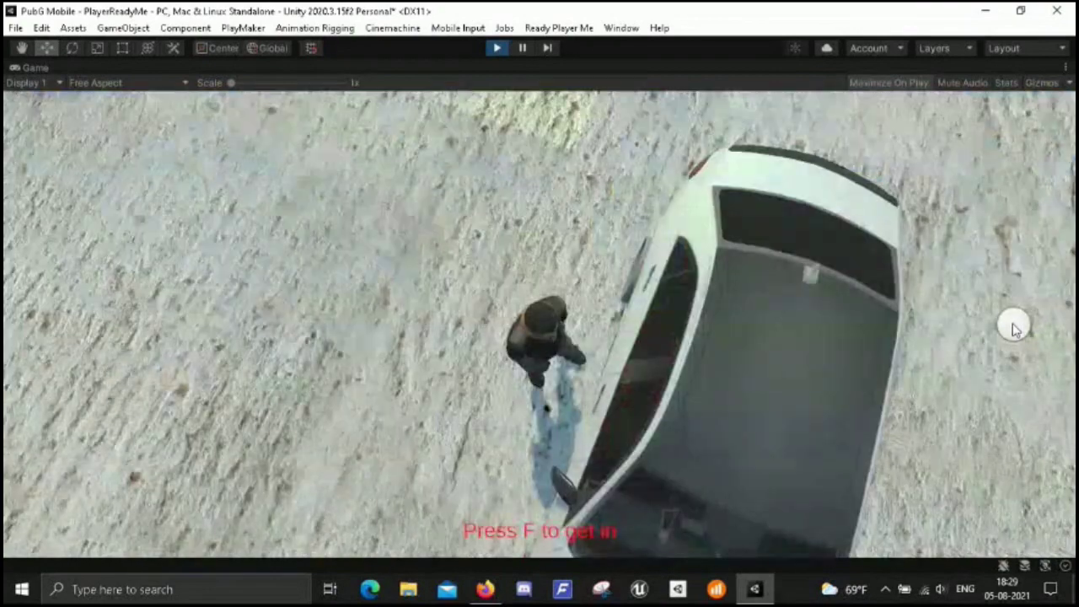
pyautogui.press('f')
pyautogui.press('f')
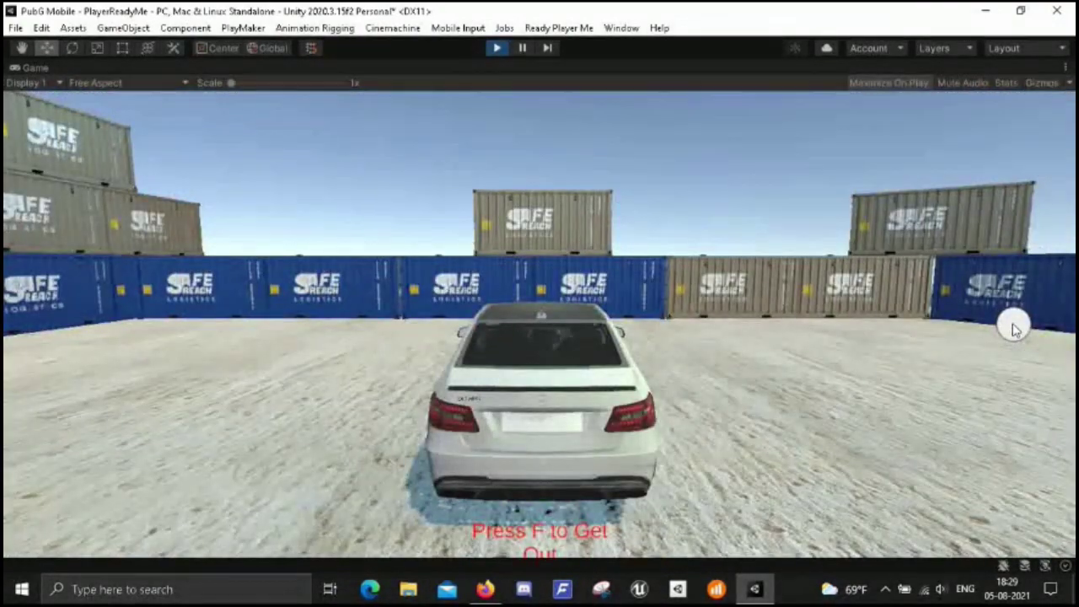
# - Test-drive the Mercedes around the container yard, accelerating, reversing and steering both ways
pyautogui.press('w')
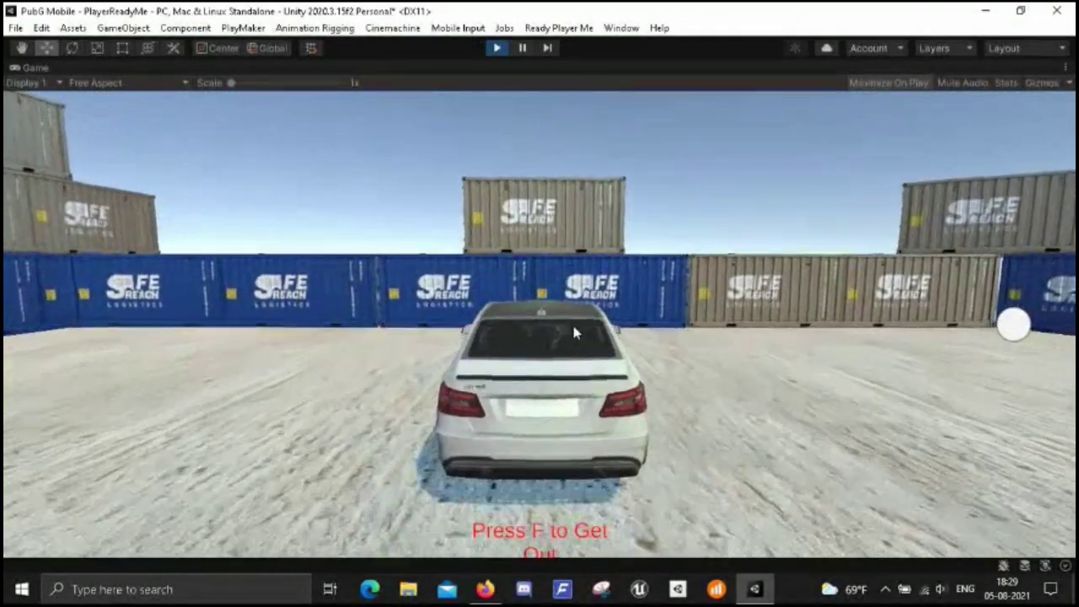
pyautogui.press('a')
pyautogui.press('s')
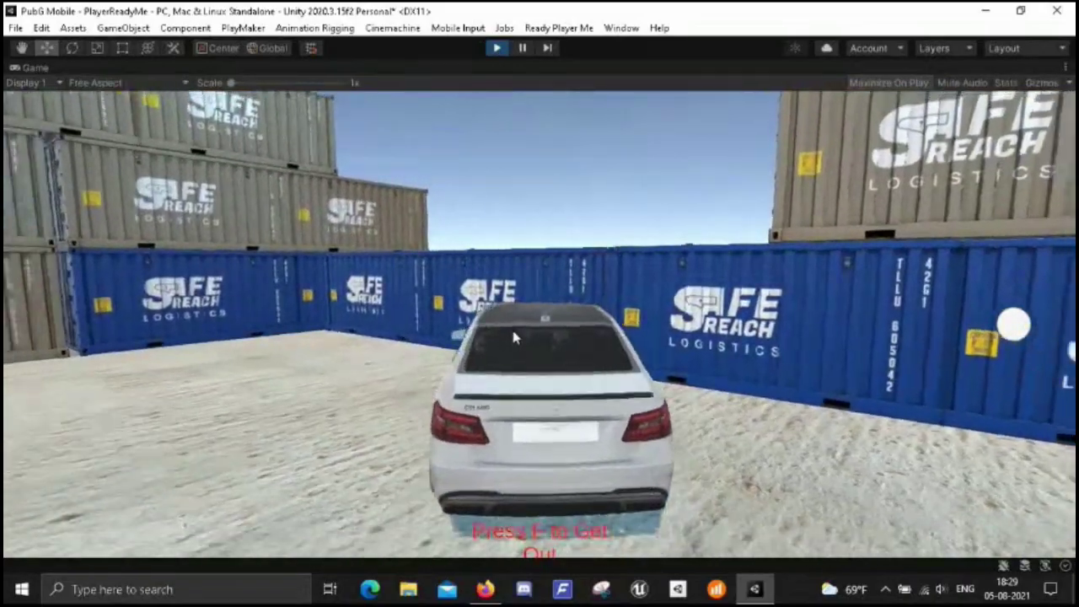
pyautogui.press('d')
pyautogui.press('w')
pyautogui.press('a')
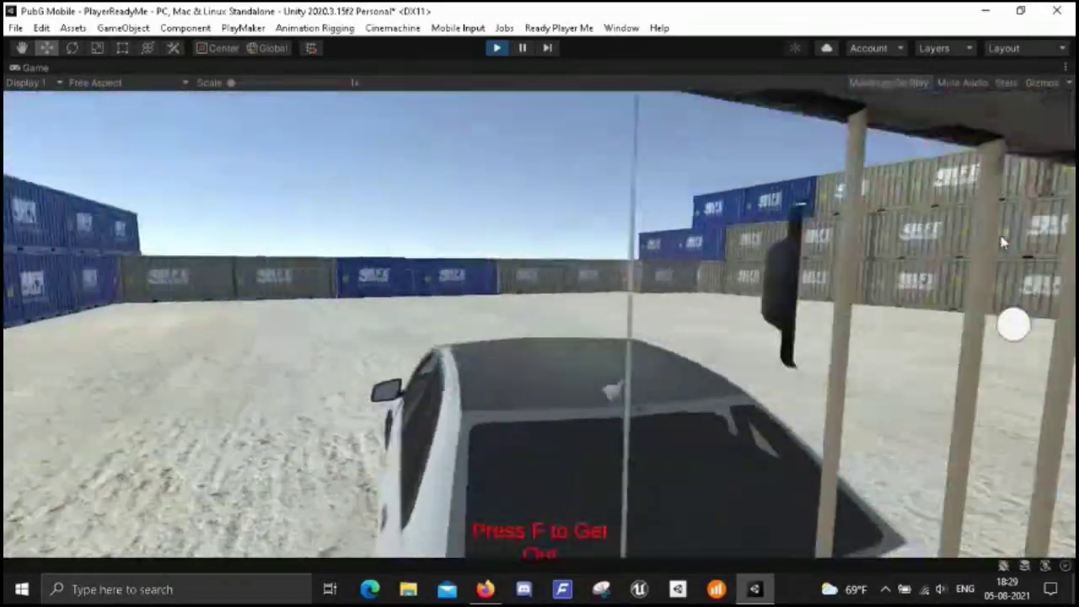
pyautogui.press('w')
pyautogui.press('d')
pyautogui.press('d')
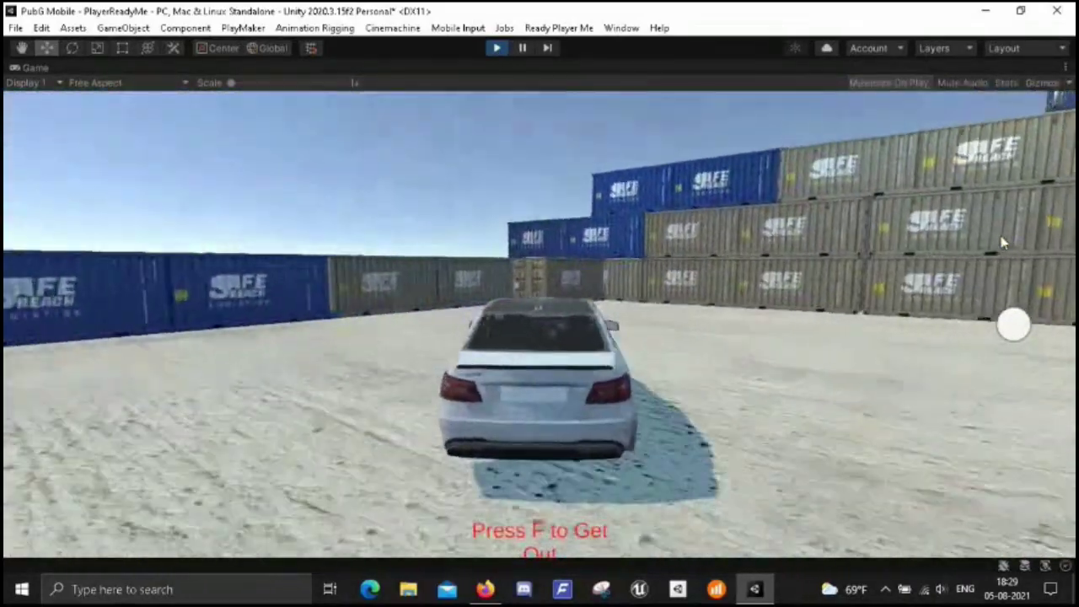
pyautogui.press('w')
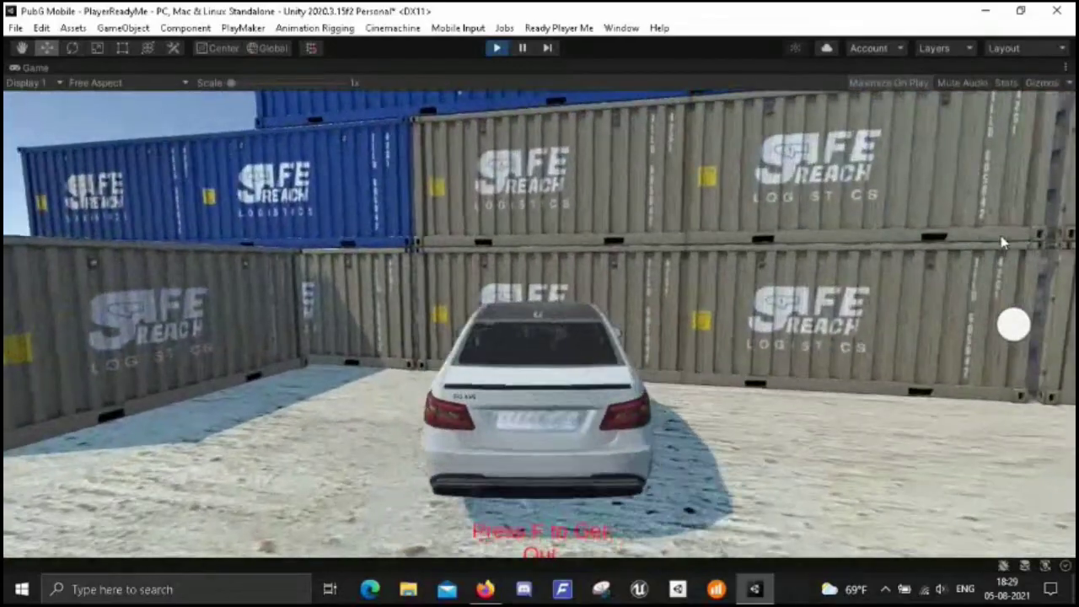
pyautogui.press('d')
pyautogui.press('w')
pyautogui.press('d')
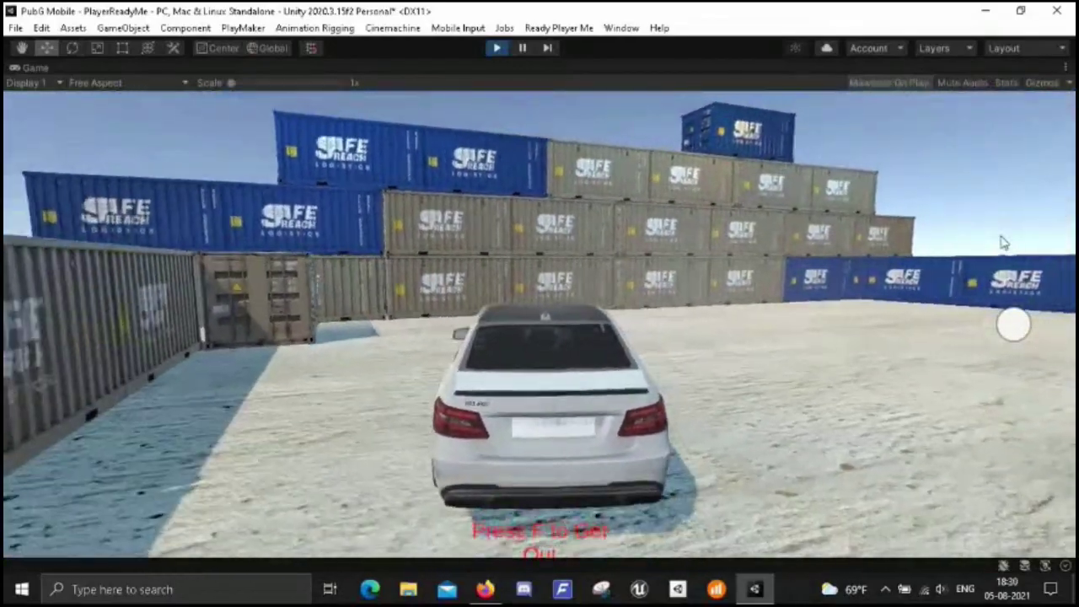
pyautogui.press('w')
pyautogui.press('d')
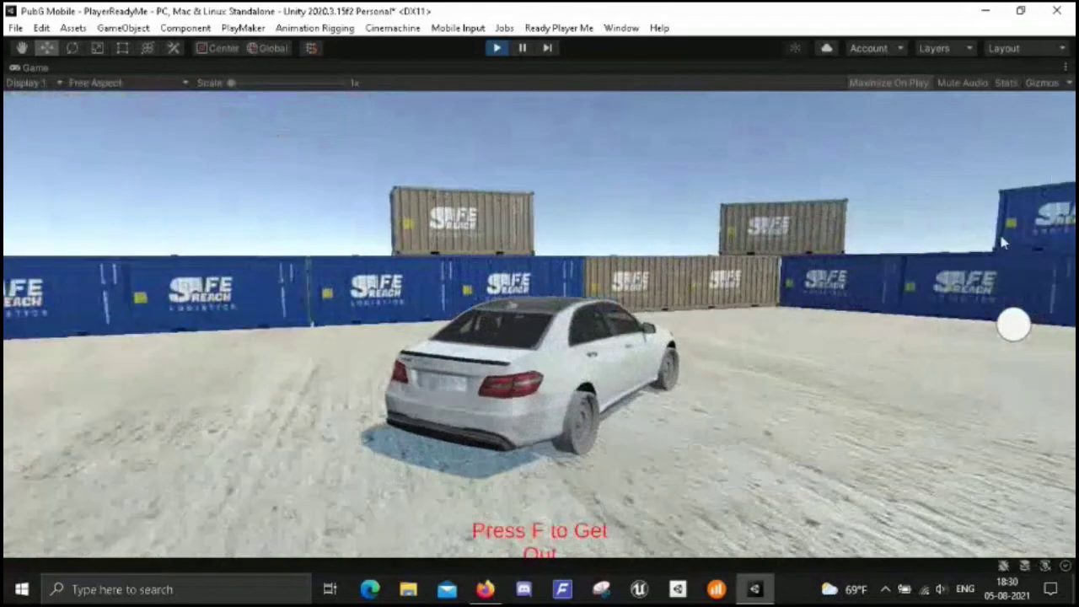
pyautogui.press('w')
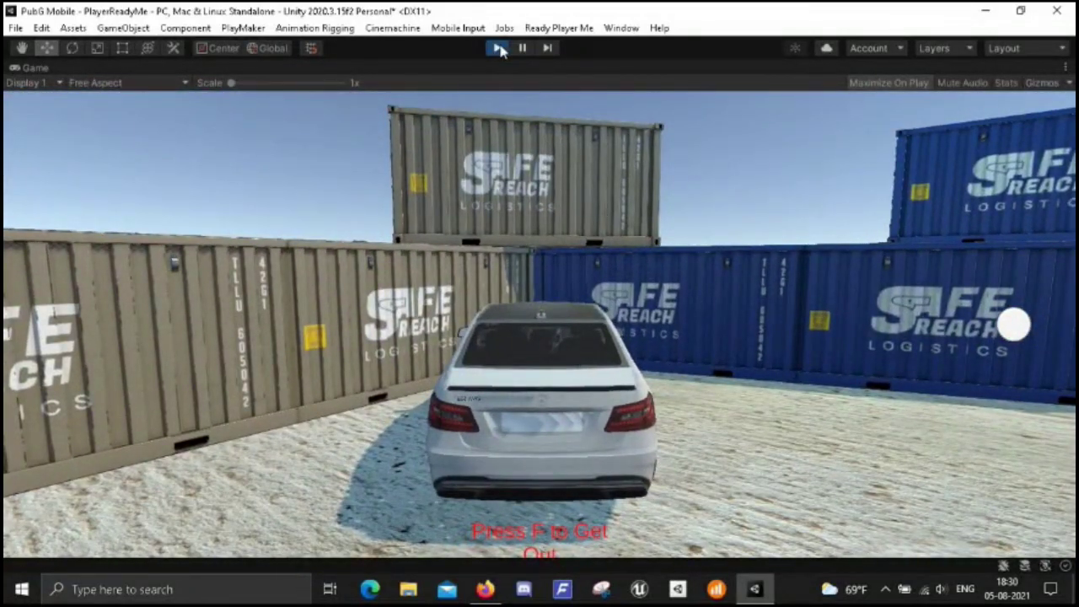
pyautogui.press('s')
pyautogui.press('a')
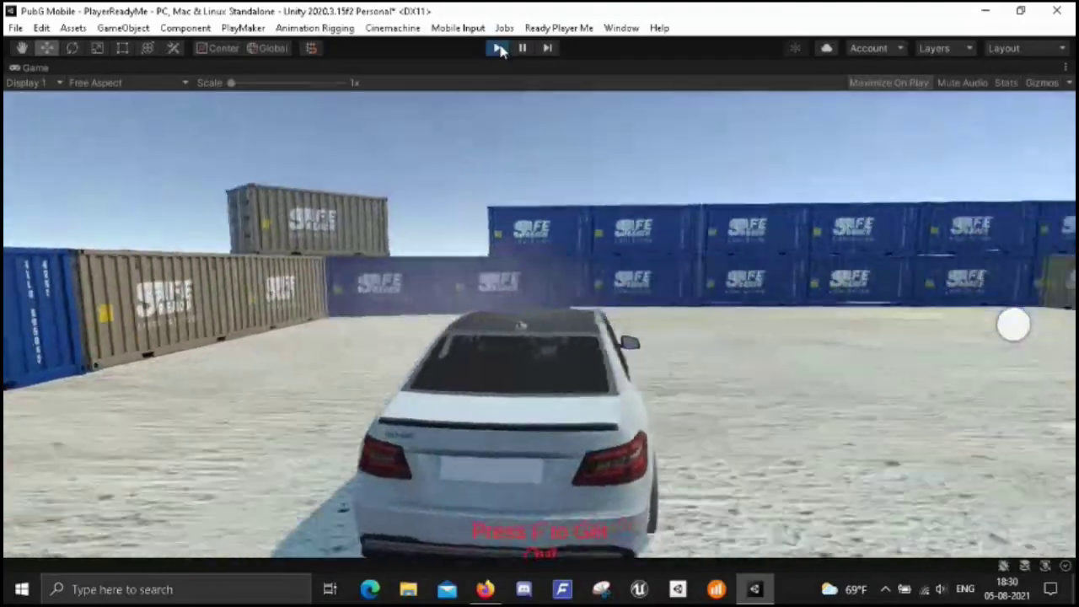
pyautogui.press('w')
pyautogui.press('d')
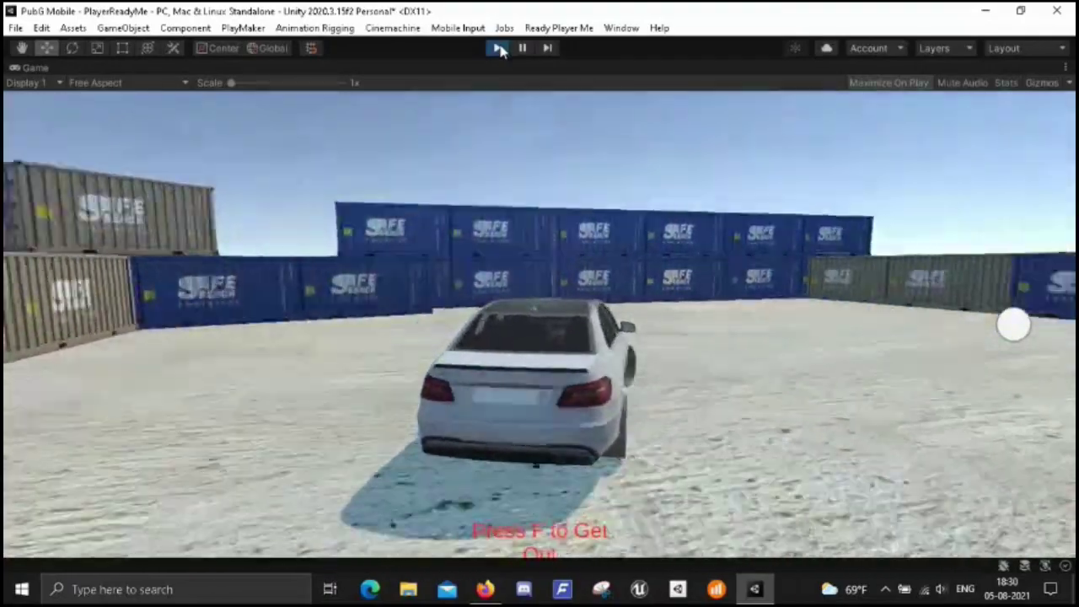
pyautogui.press('w')
pyautogui.press('a')
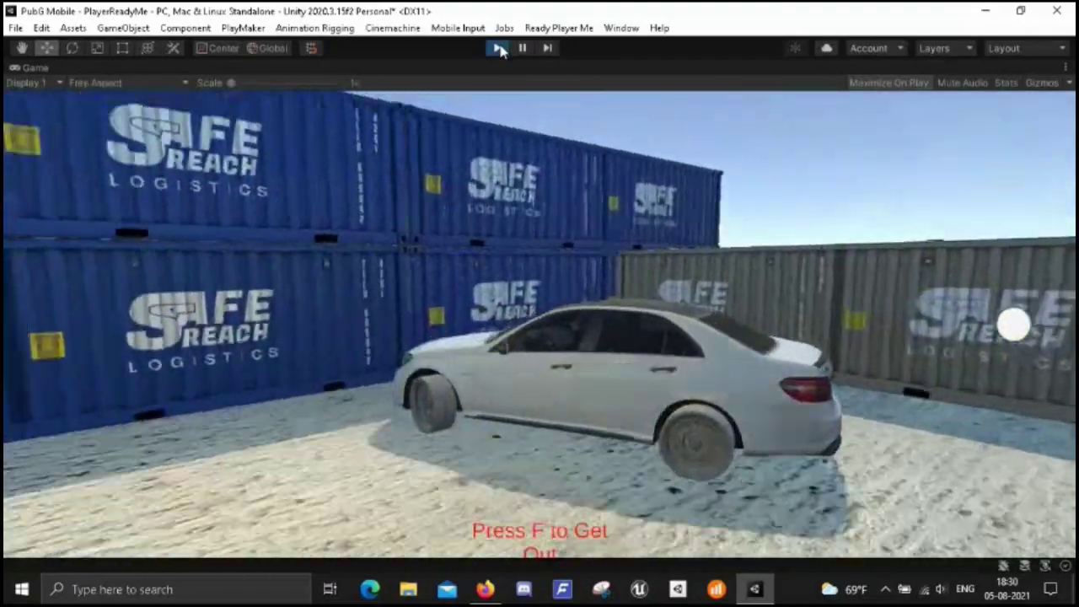
pyautogui.press('w')
pyautogui.press('a')
pyautogui.press('w')
pyautogui.press('a')
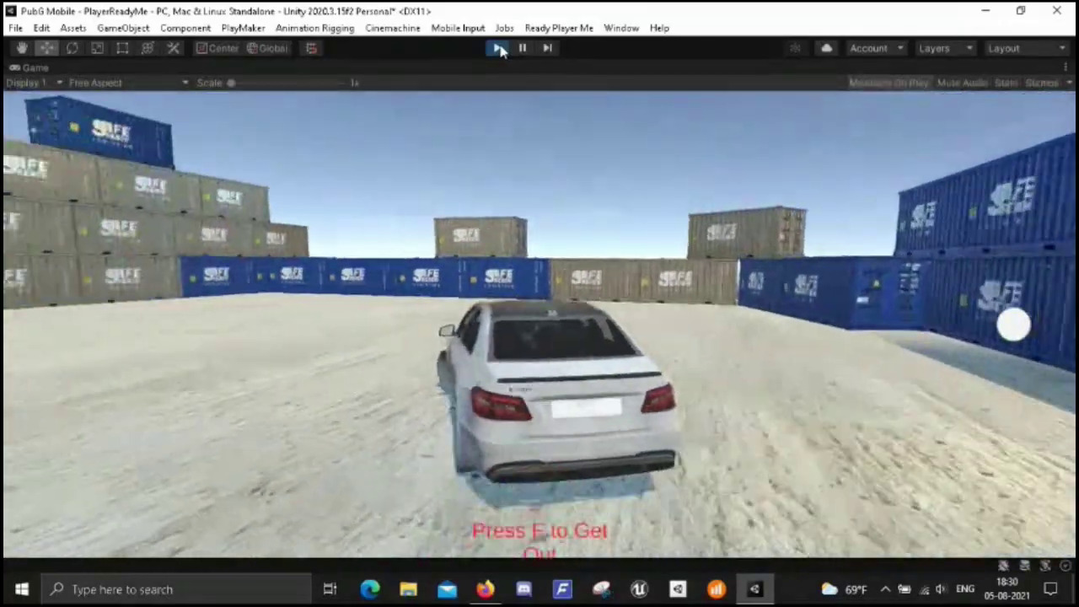
pyautogui.press('a')
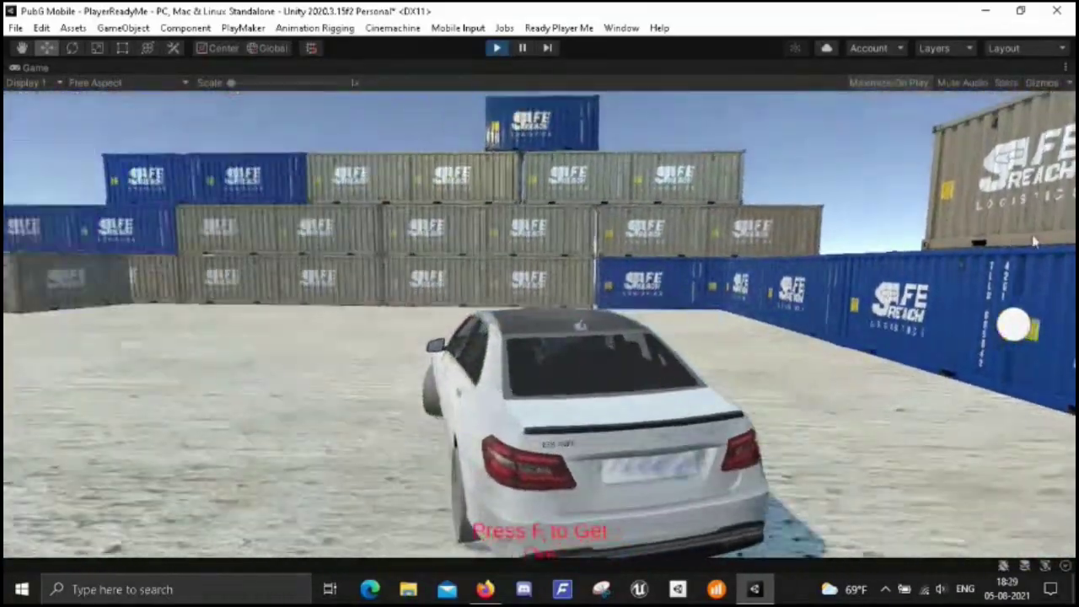
pyautogui.press('w')
pyautogui.press('a')
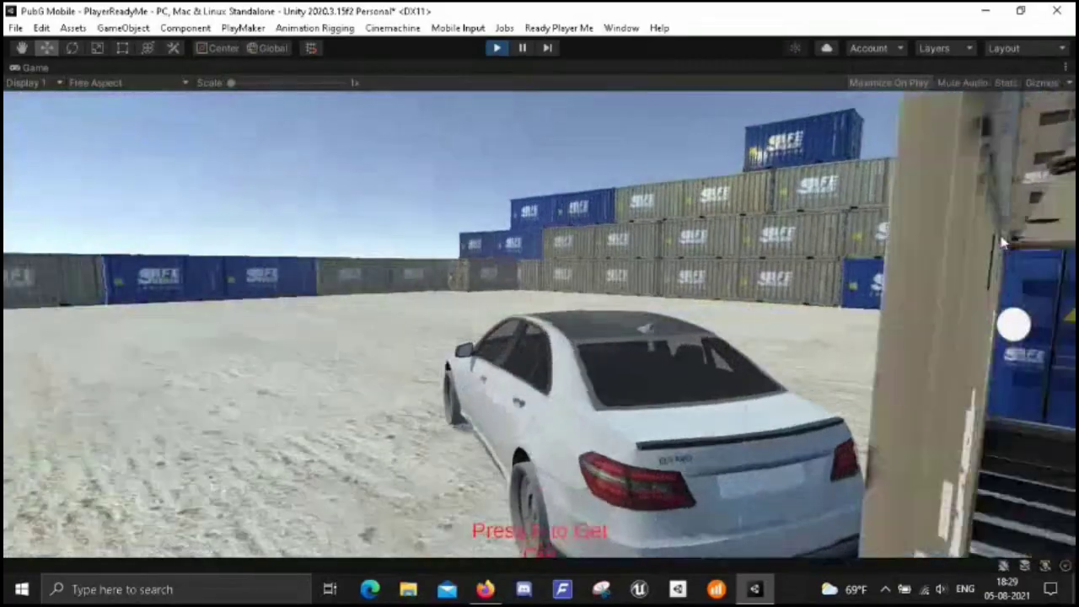
pyautogui.press('w')
pyautogui.press('d')
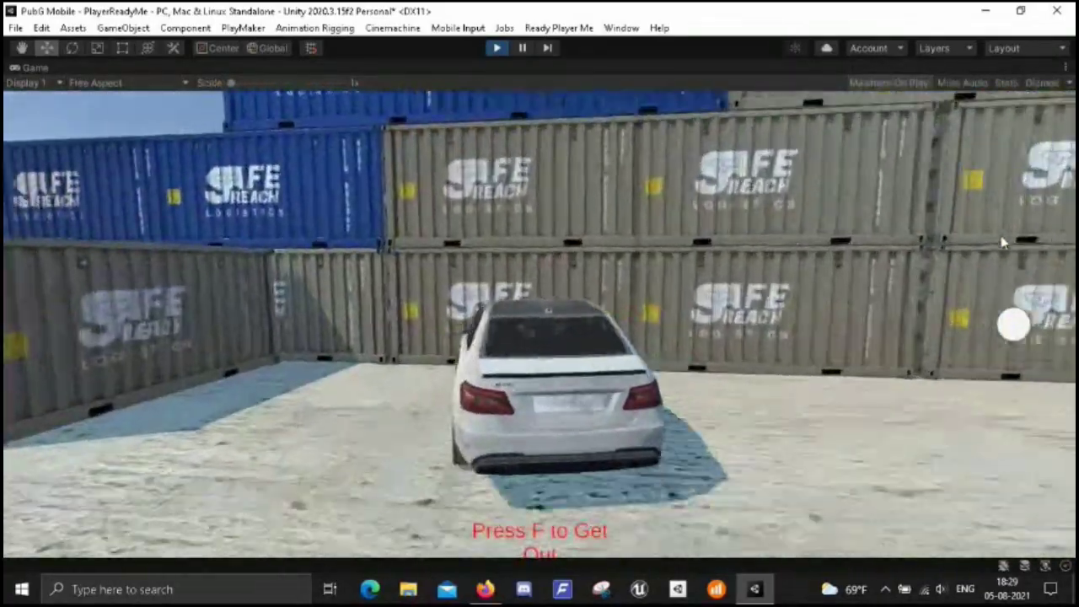
pyautogui.press('s')
pyautogui.press('w')
pyautogui.press('d')
pyautogui.press('w')
pyautogui.press('d')
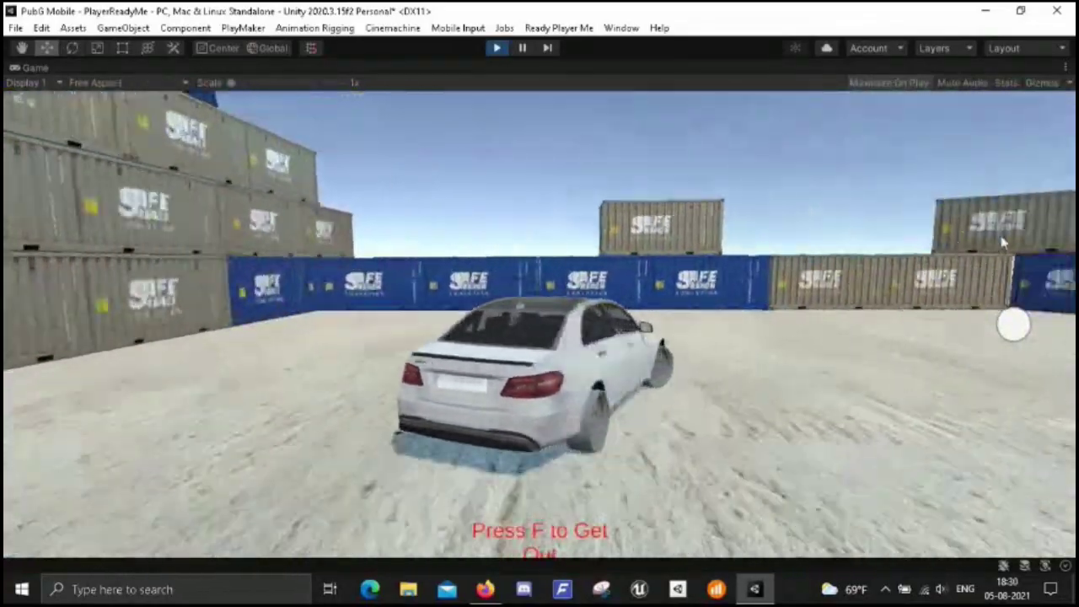
pyautogui.press('w')
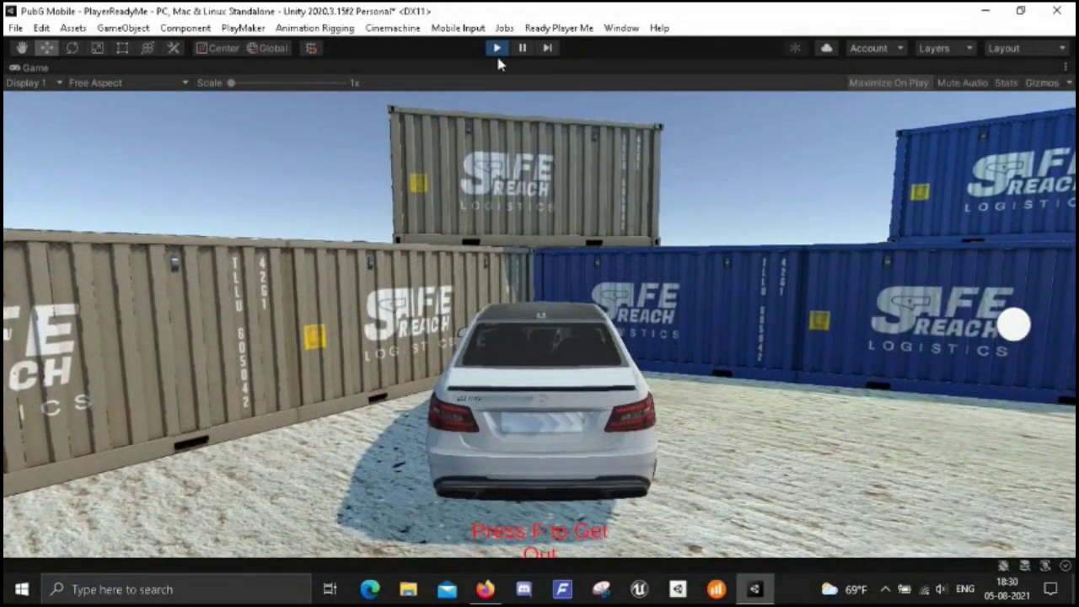
pyautogui.press('s')
pyautogui.press('a')
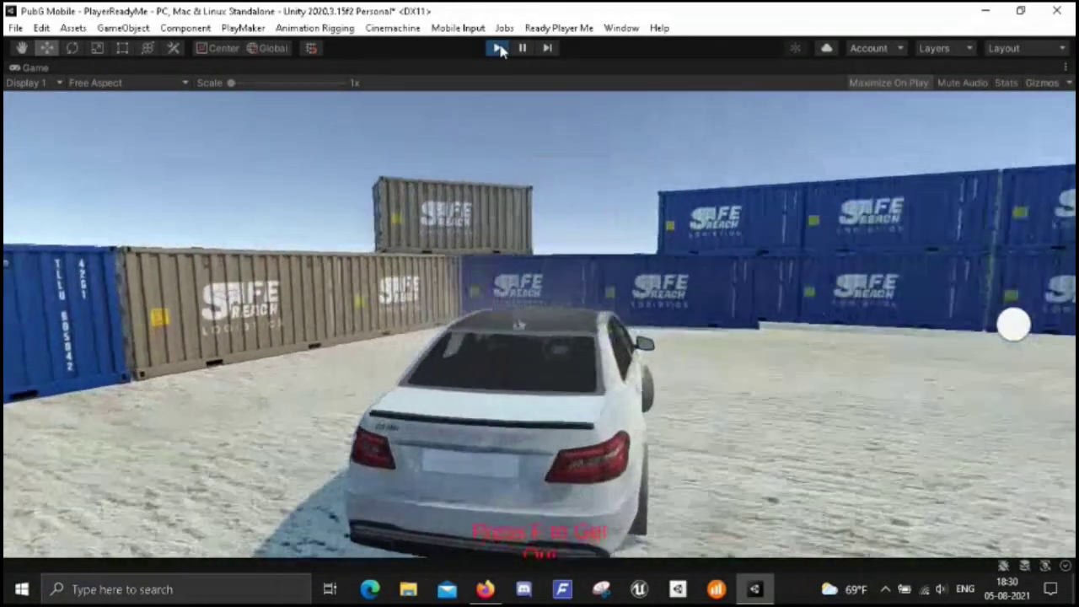
pyautogui.press('w')
pyautogui.press('a')
pyautogui.press('d')
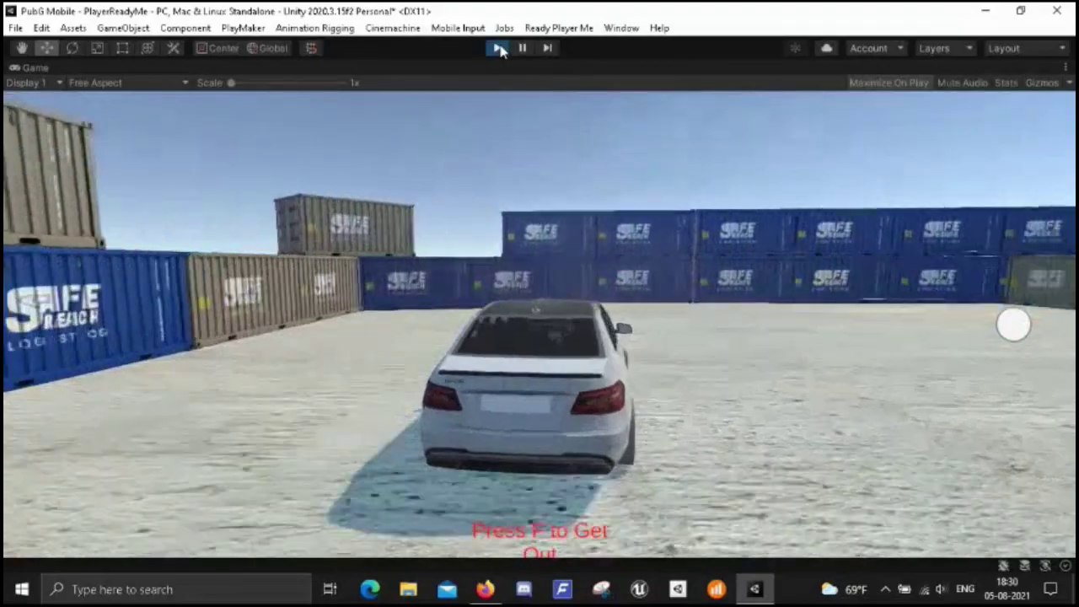
pyautogui.press('a')
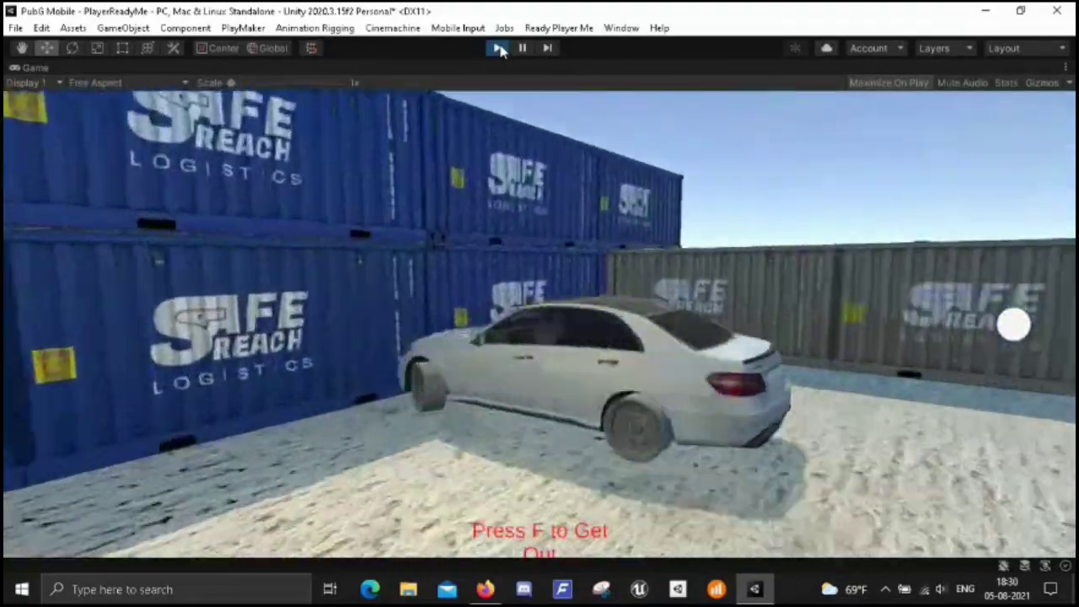
pyautogui.press('w')
pyautogui.press('a')
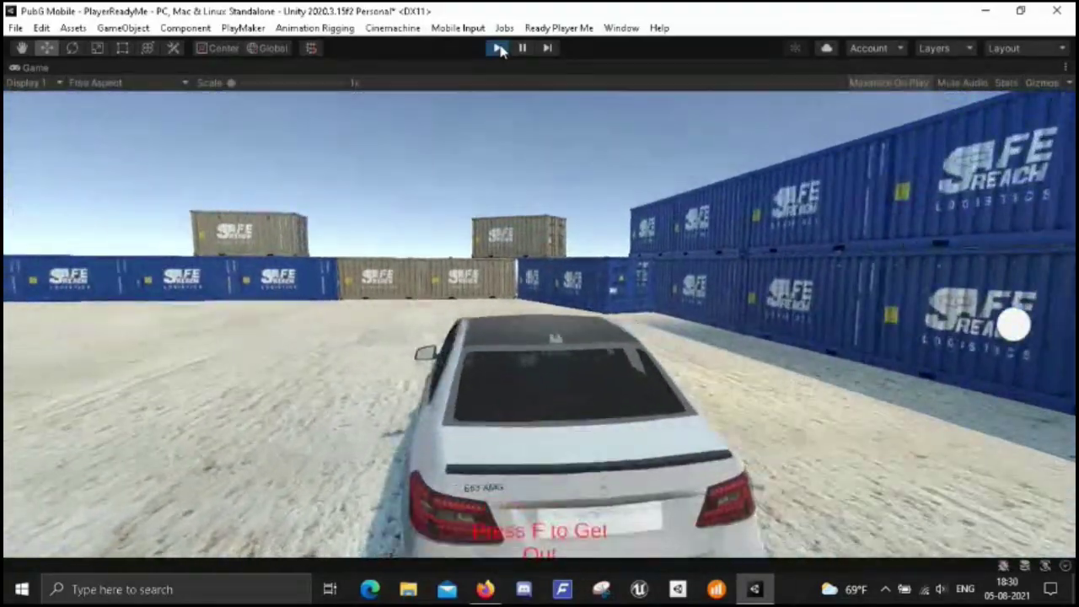
pyautogui.press('a')
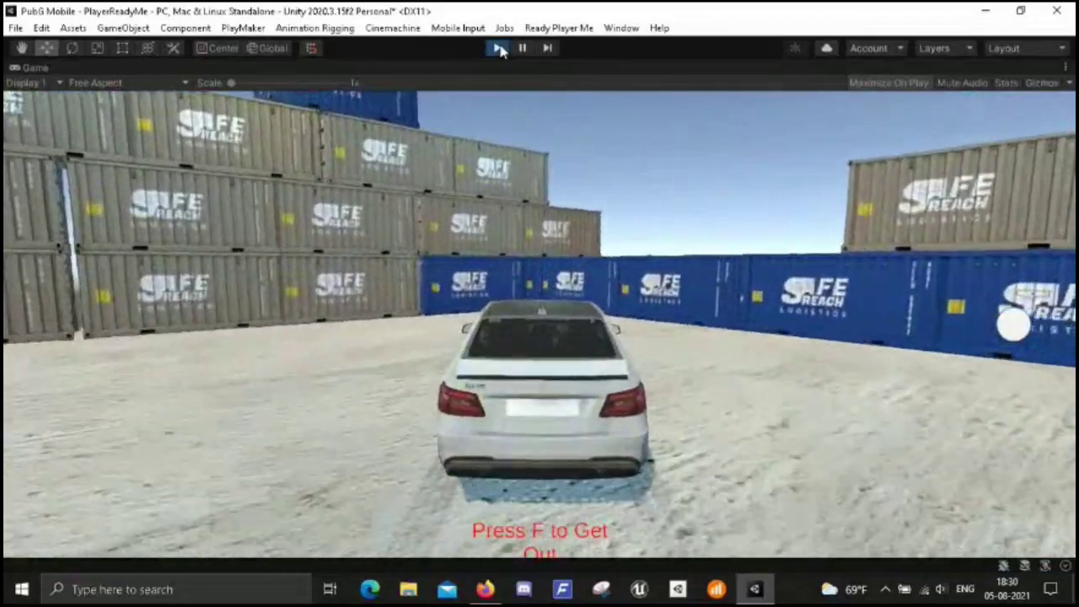
pyautogui.press('a')
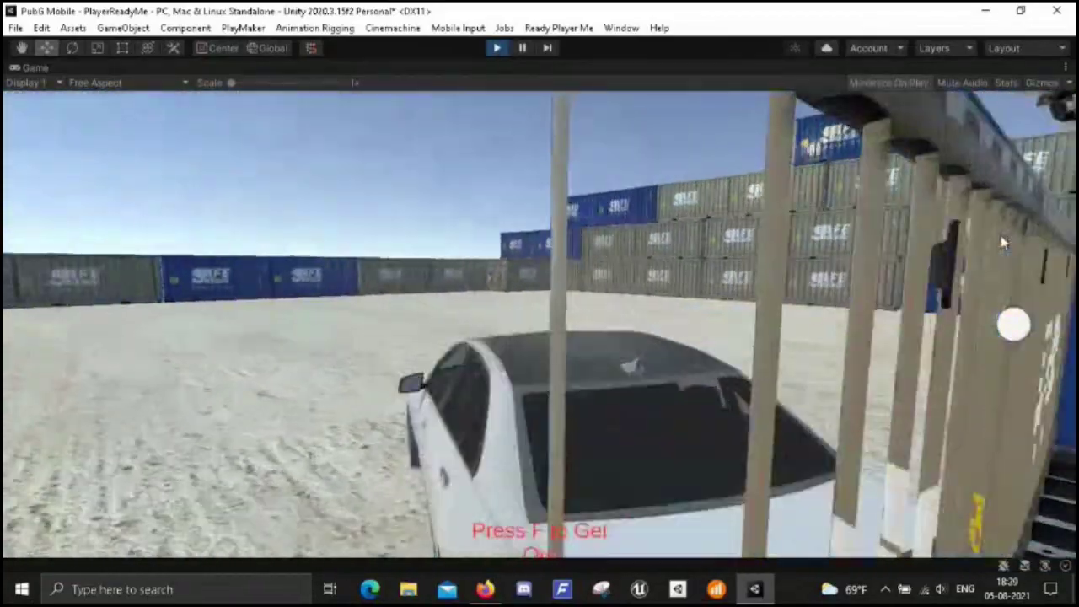
pyautogui.press('w')
pyautogui.press('d')
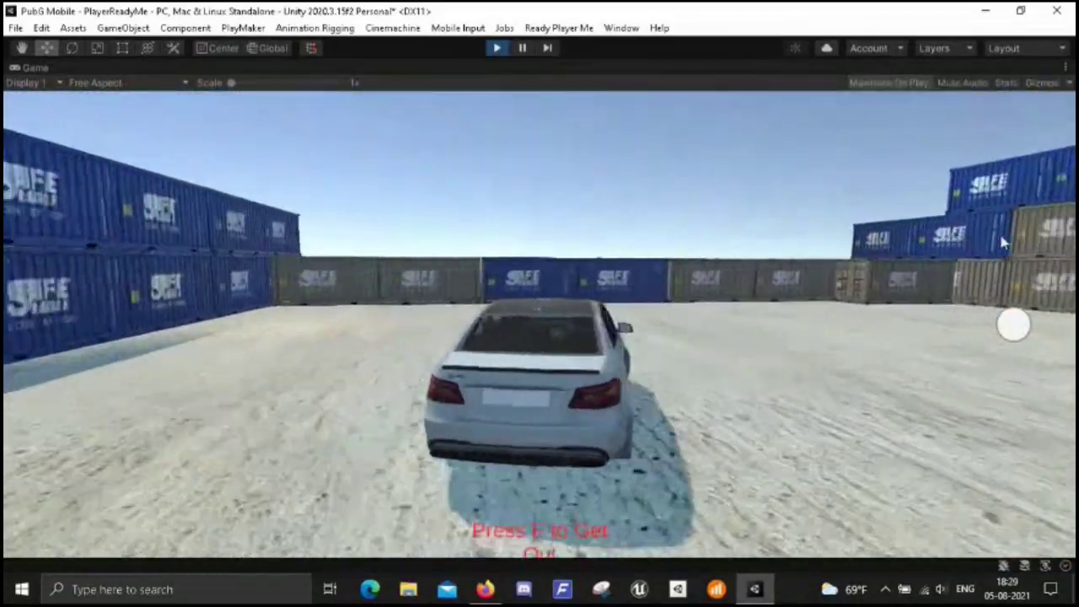
pyautogui.press('w')
pyautogui.press('d')
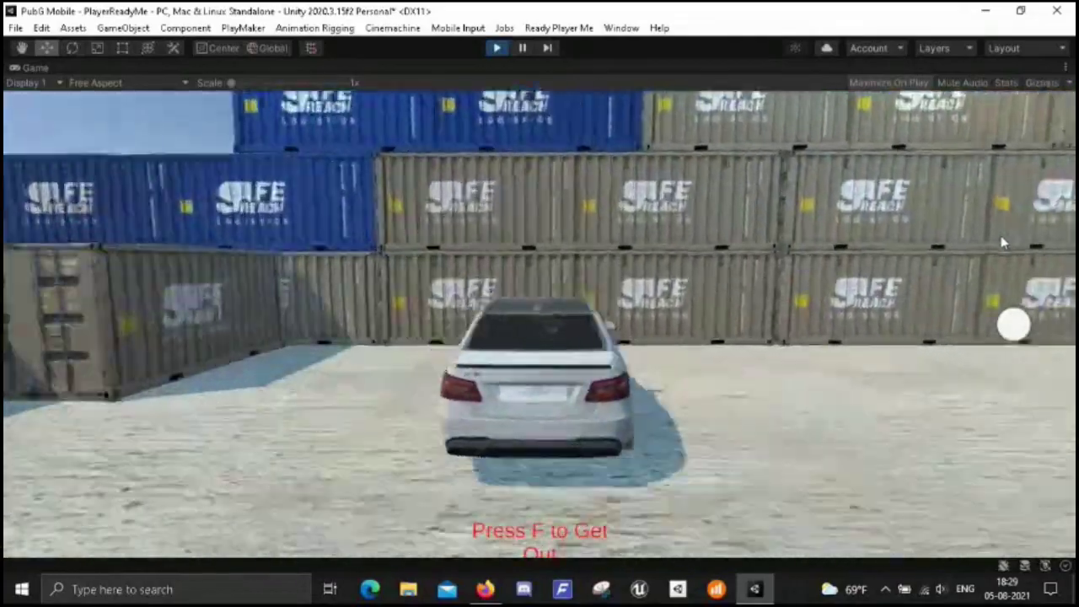
# - Reverse the Mercedes away from the container wall, turn it and drive it towards the corner of beige and blue containers
pyautogui.press('s')
pyautogui.press('a')
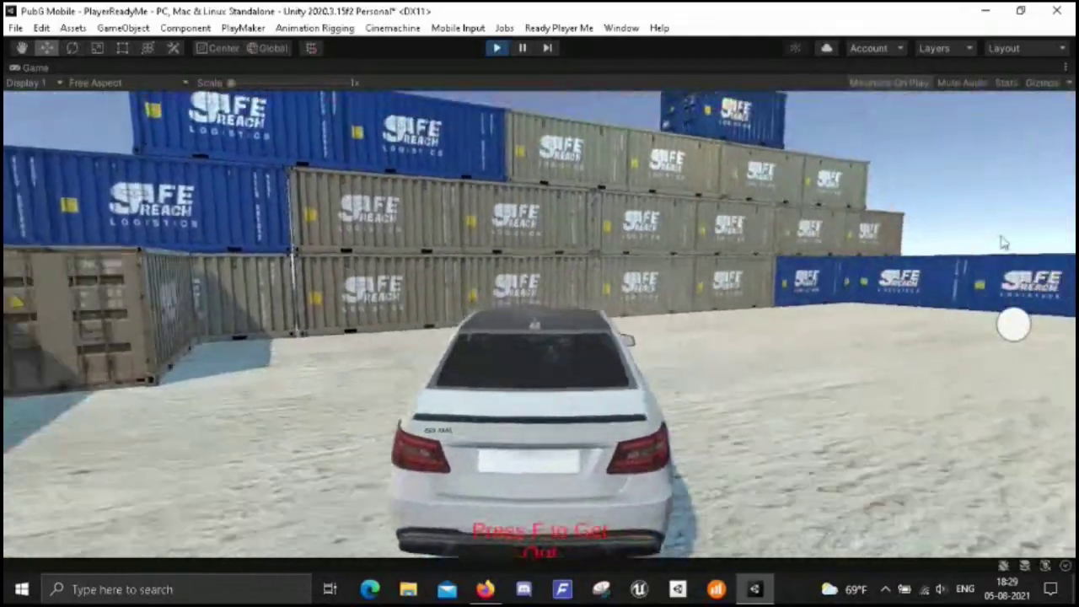
pyautogui.press('w')
pyautogui.press('d')
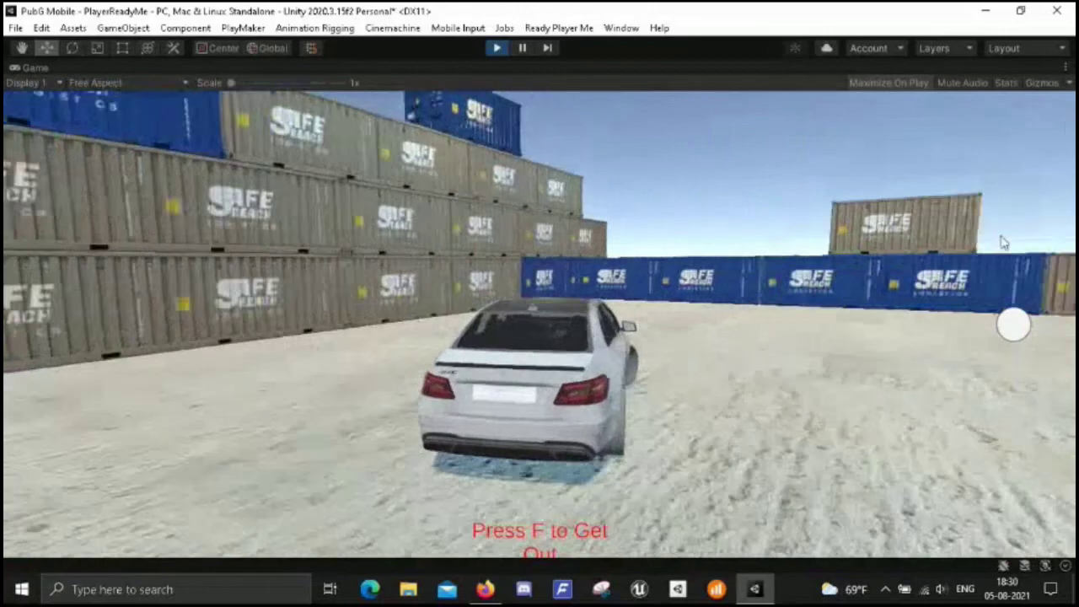
pyautogui.press('w')
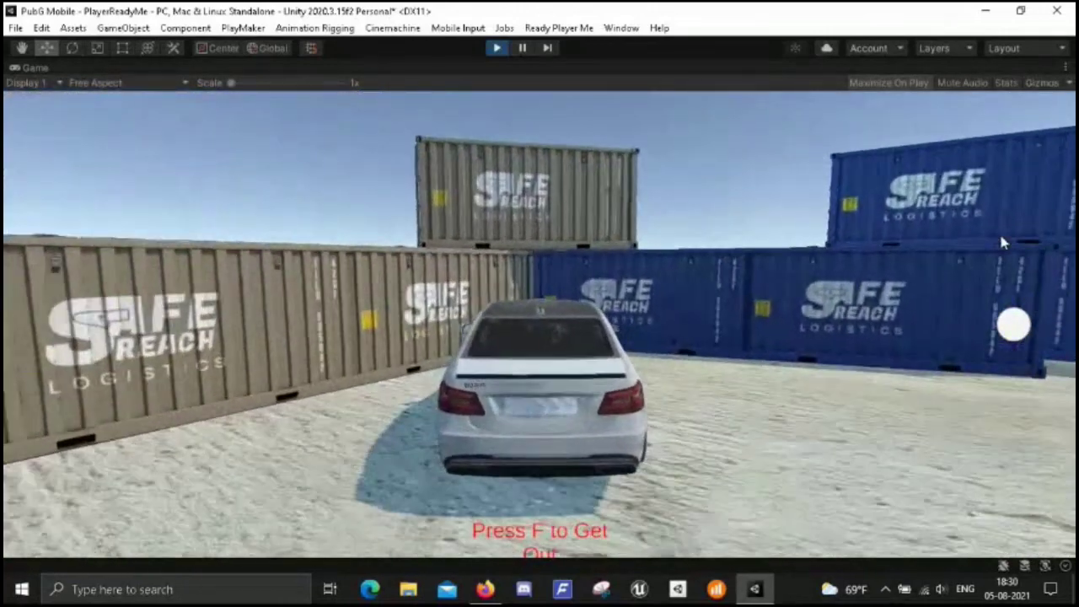
pyautogui.press('w')
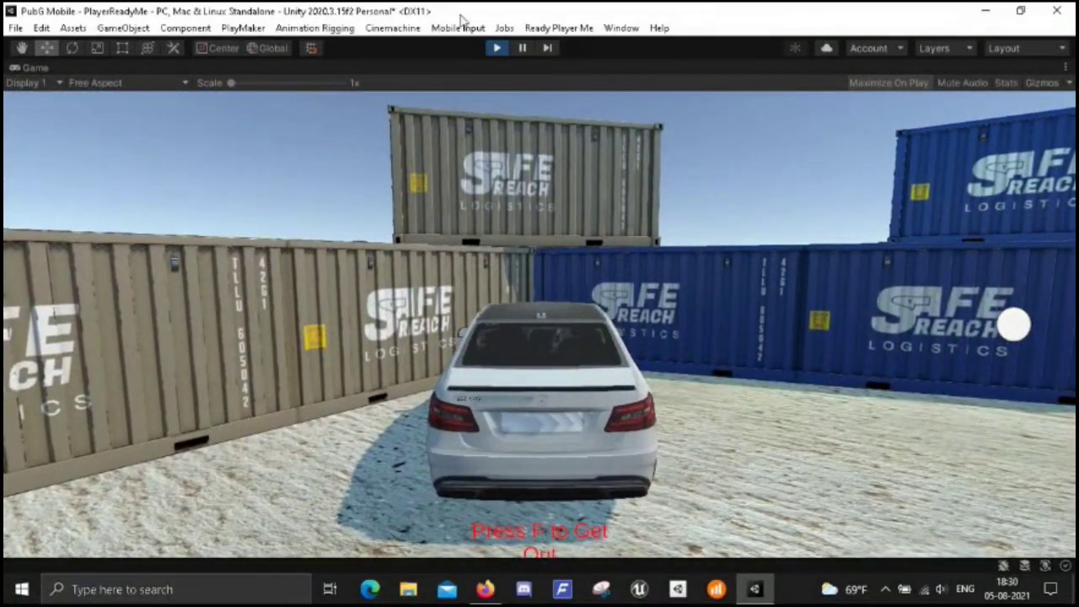
# - Back the Mercedes out of the container corner and test its steering with forward turns in both directions across the yard
pyautogui.press('s')
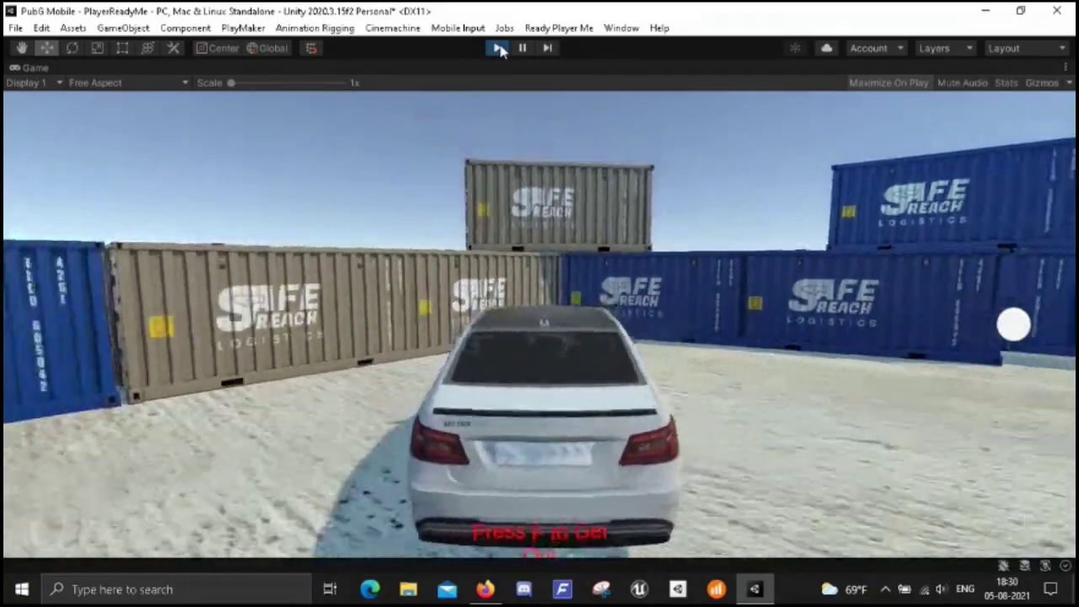
pyautogui.press('a')
pyautogui.press('w')
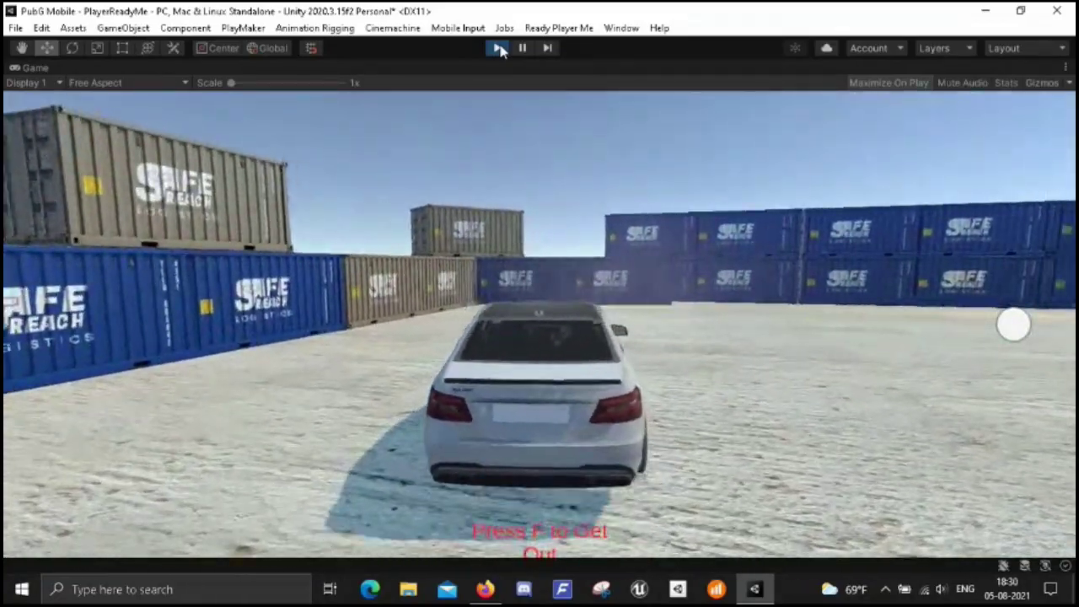
pyautogui.press('d')
pyautogui.press('w')
pyautogui.press('a')
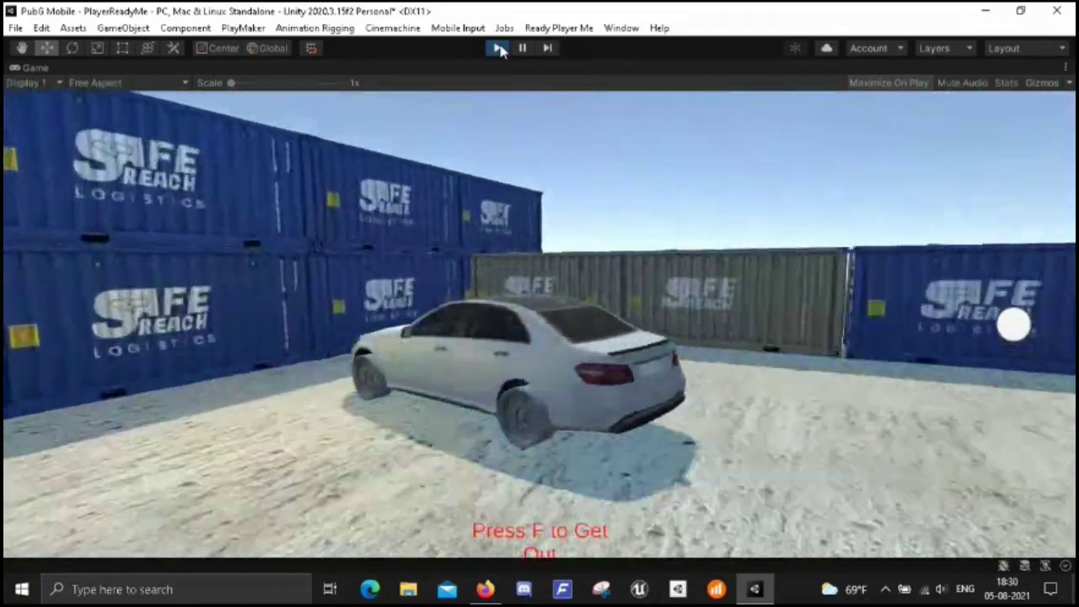
pyautogui.press('w')
pyautogui.press('a')
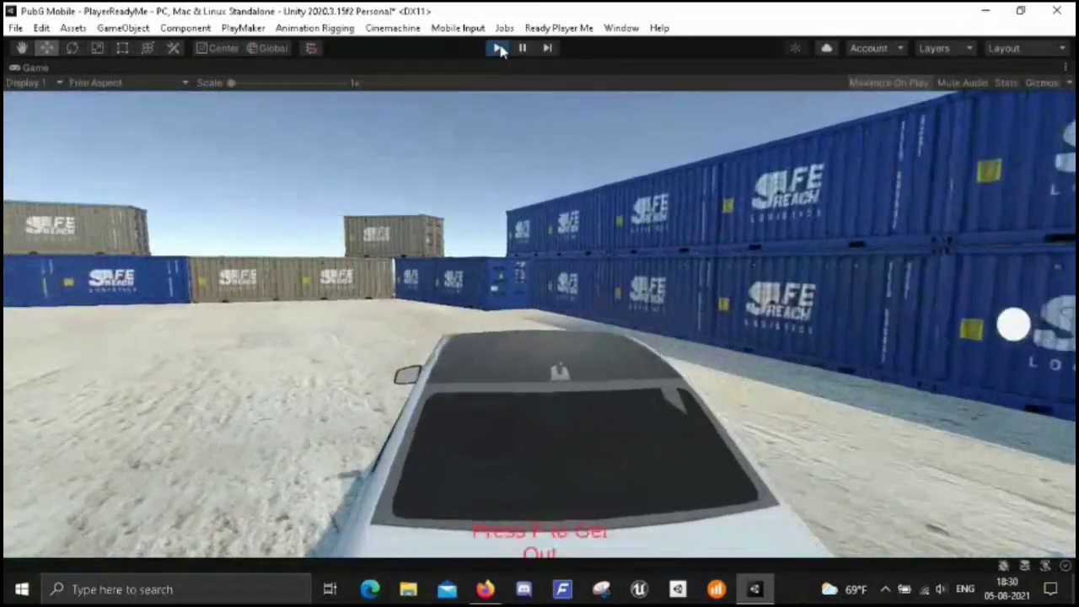
pyautogui.press('w')
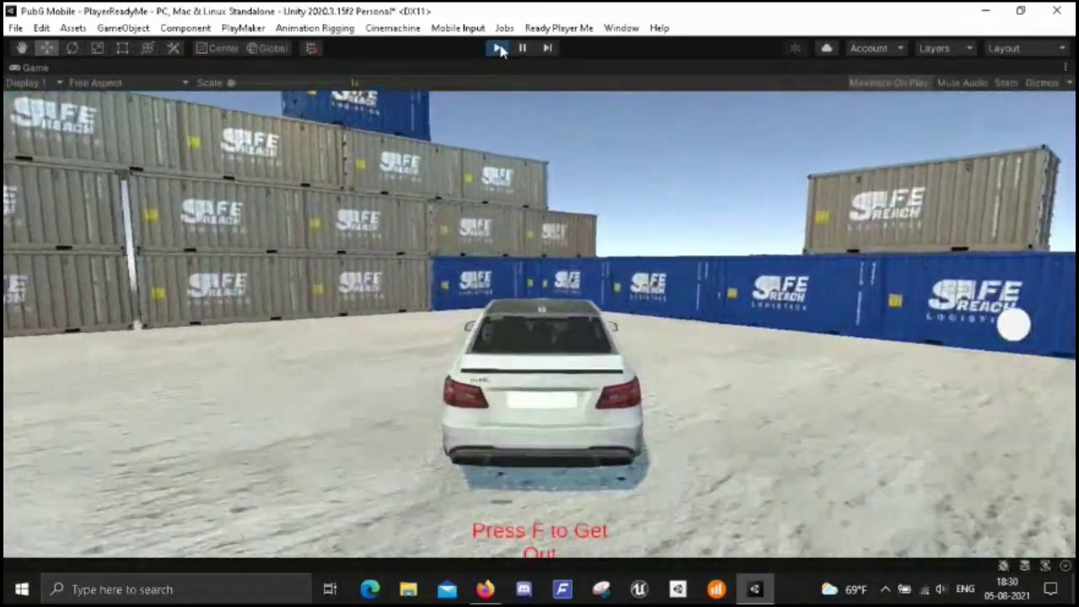